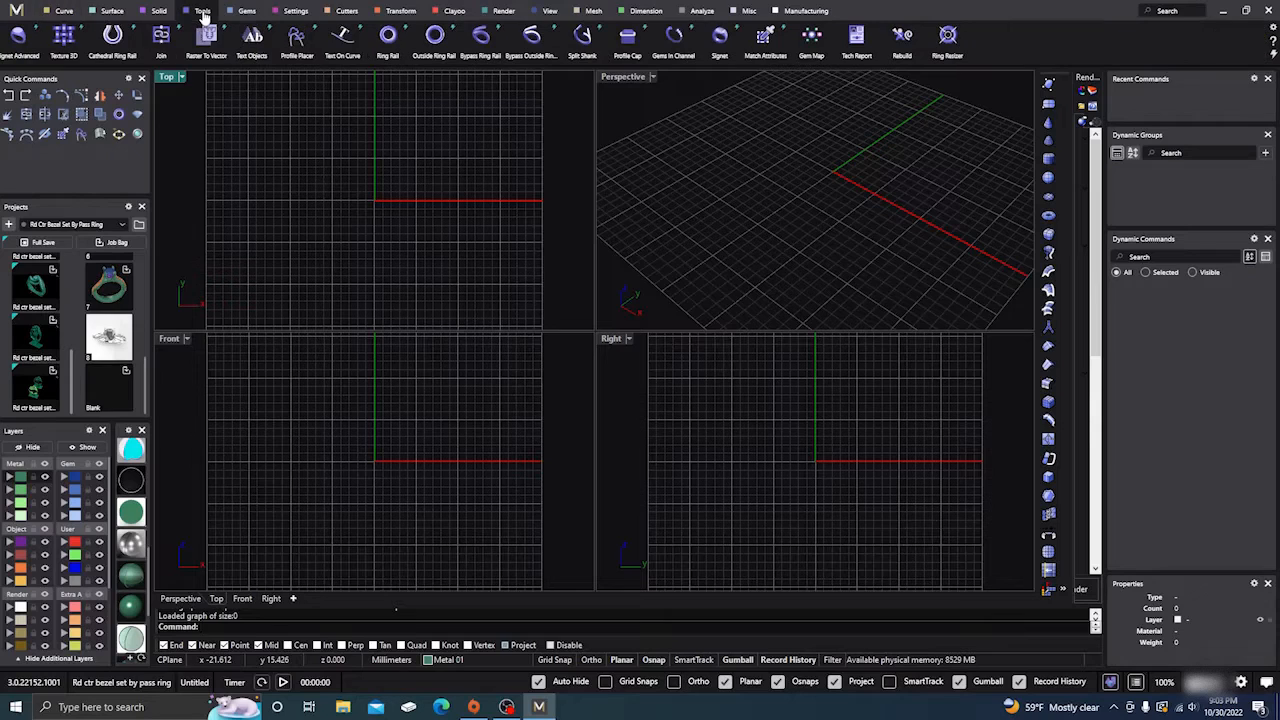
left_click(387, 42)
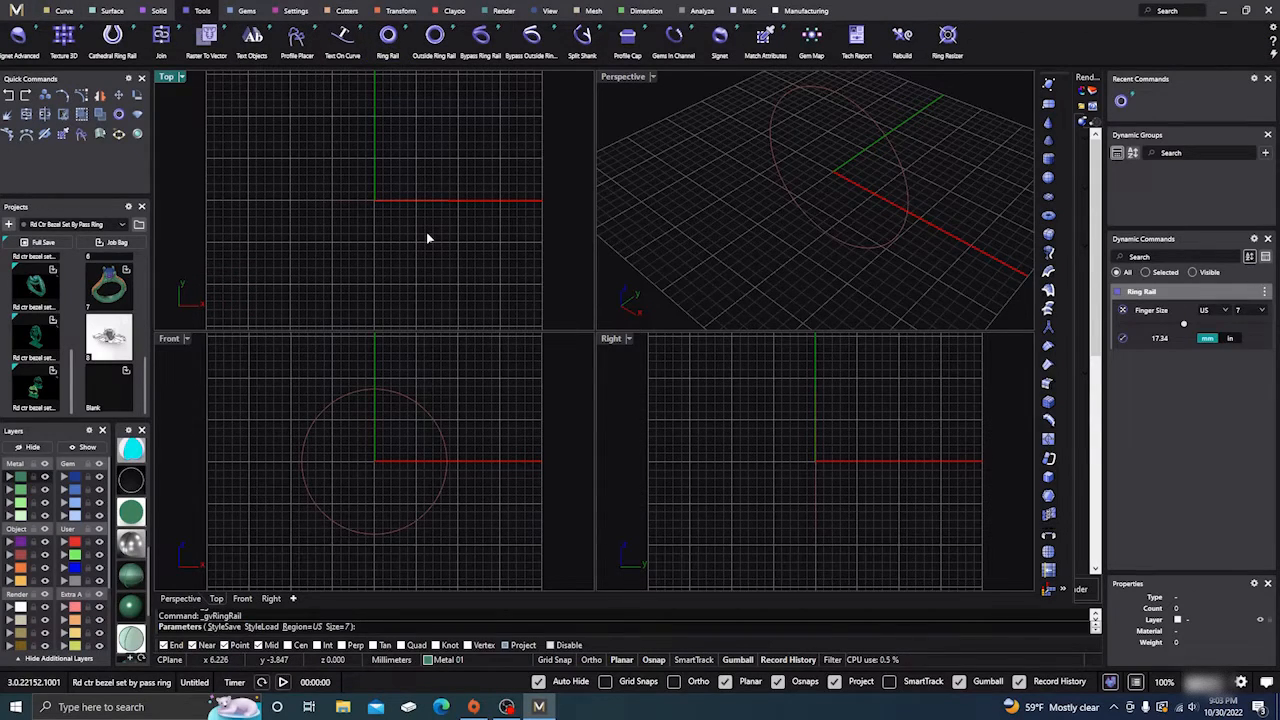
key("Return")
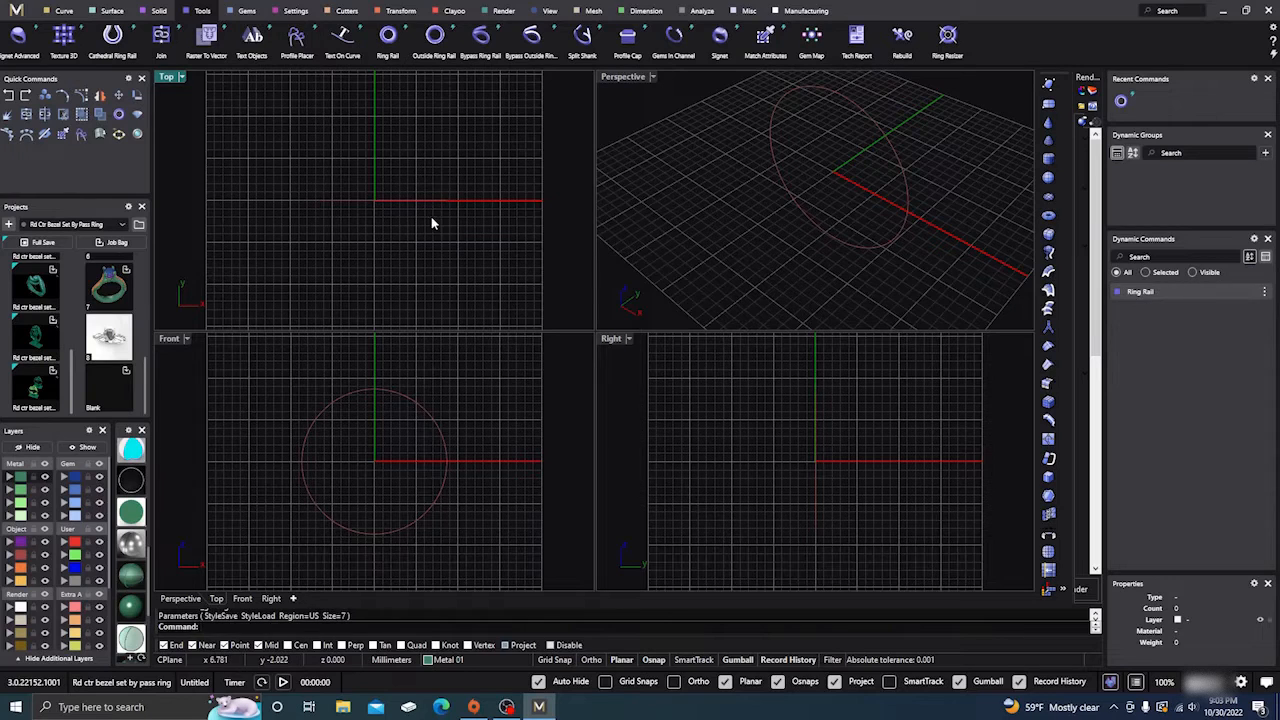
scroll(428, 239, "down", 1)
left_click_drag(417, 255, 363, 191)
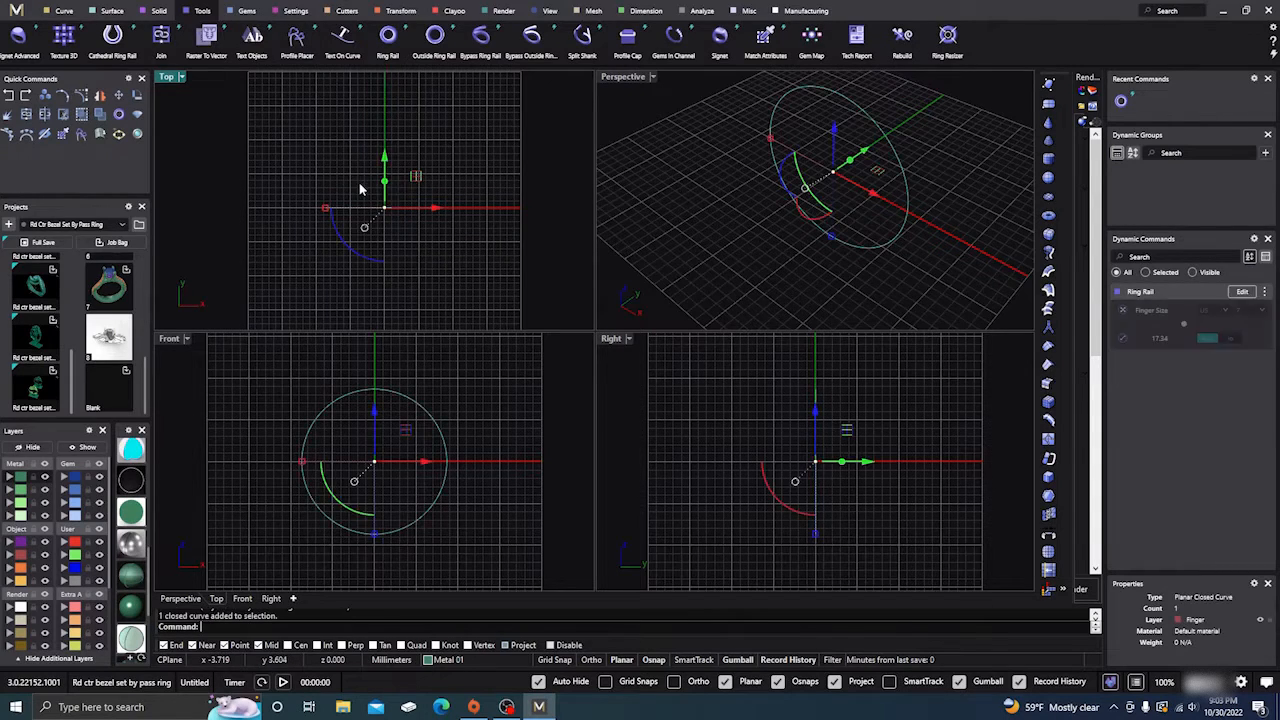
key("Delete")
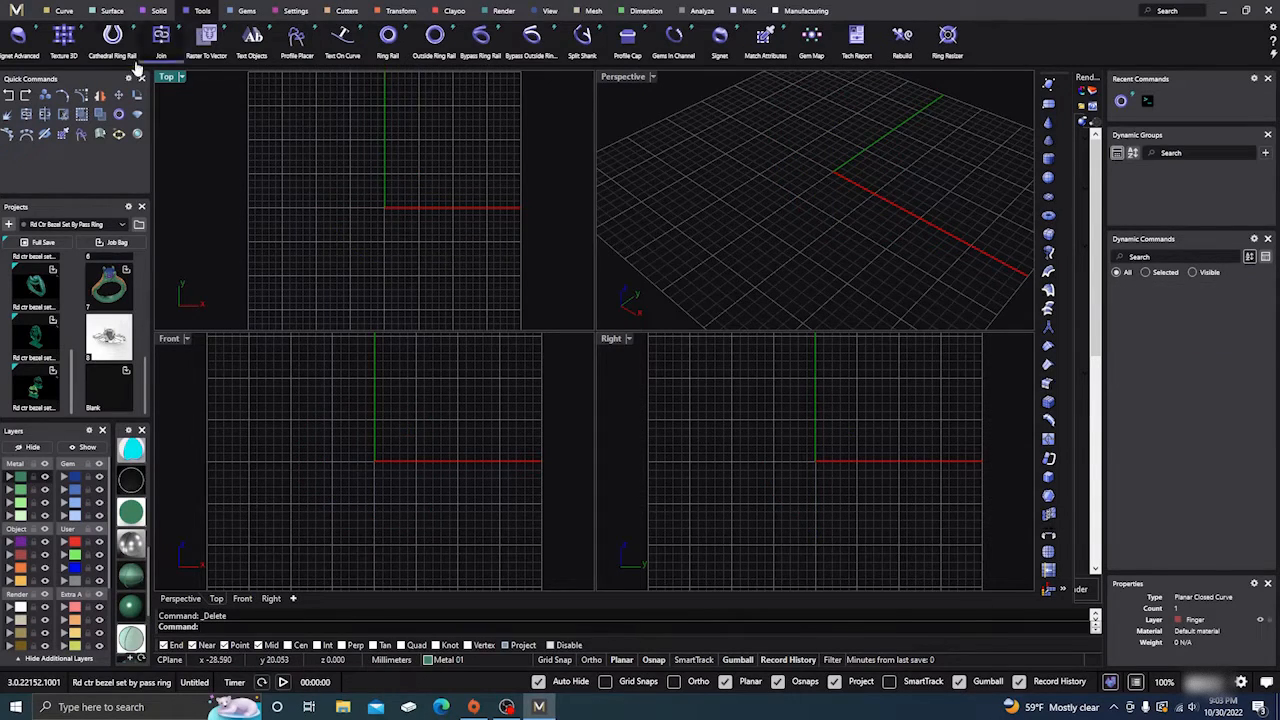
Create a US size 7 cathedral ring rail with 1.8 mm thicknesses and offset its bridge arc 0.5 mm outward
left_click(113, 37)
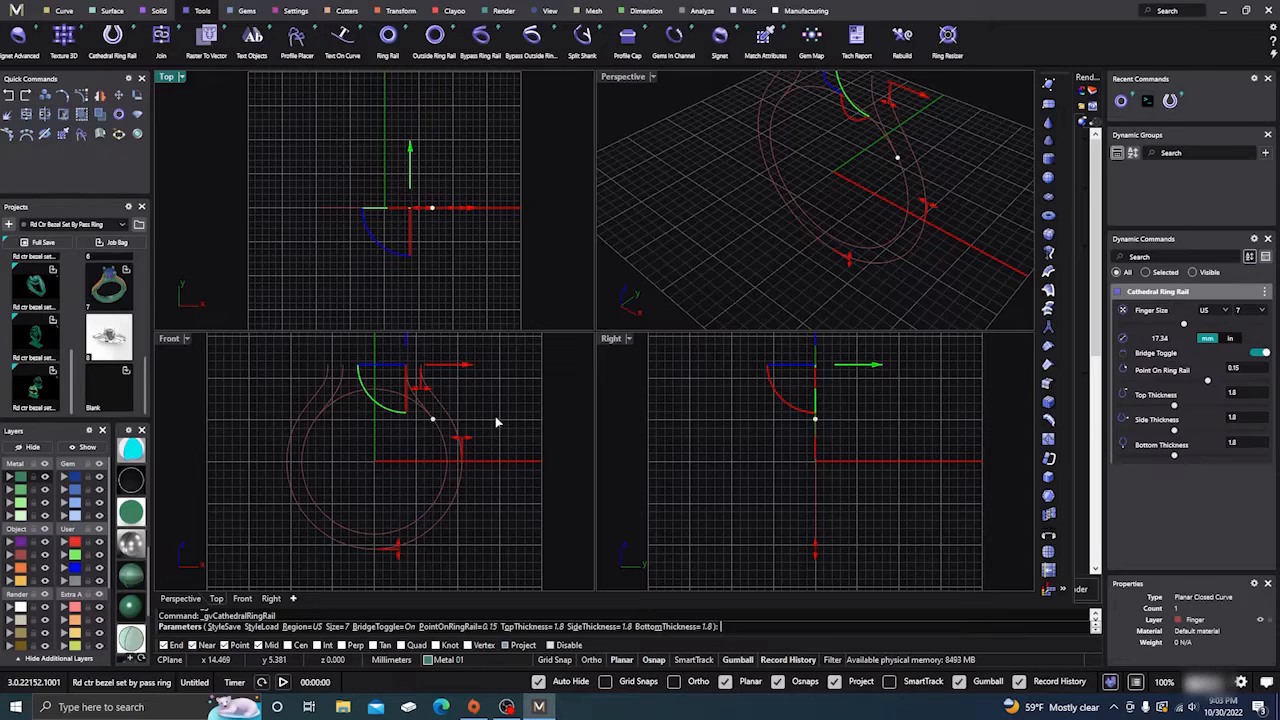
key("Return")
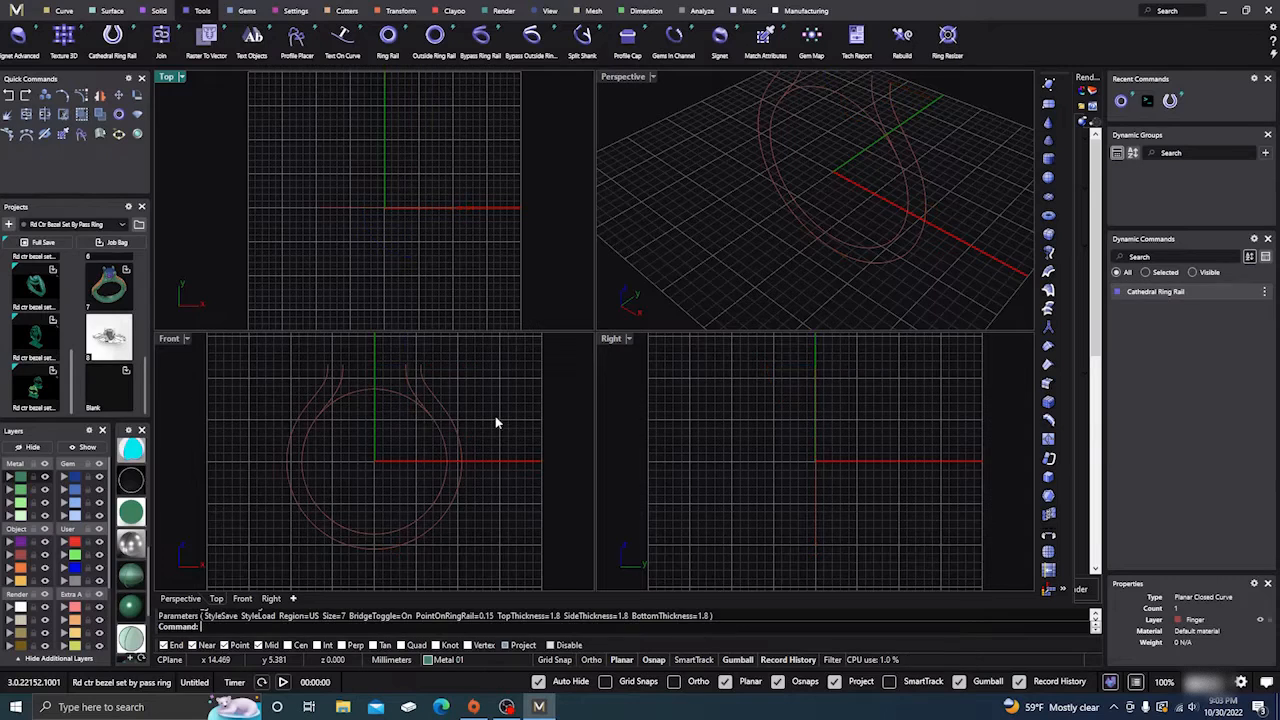
left_click(381, 392)
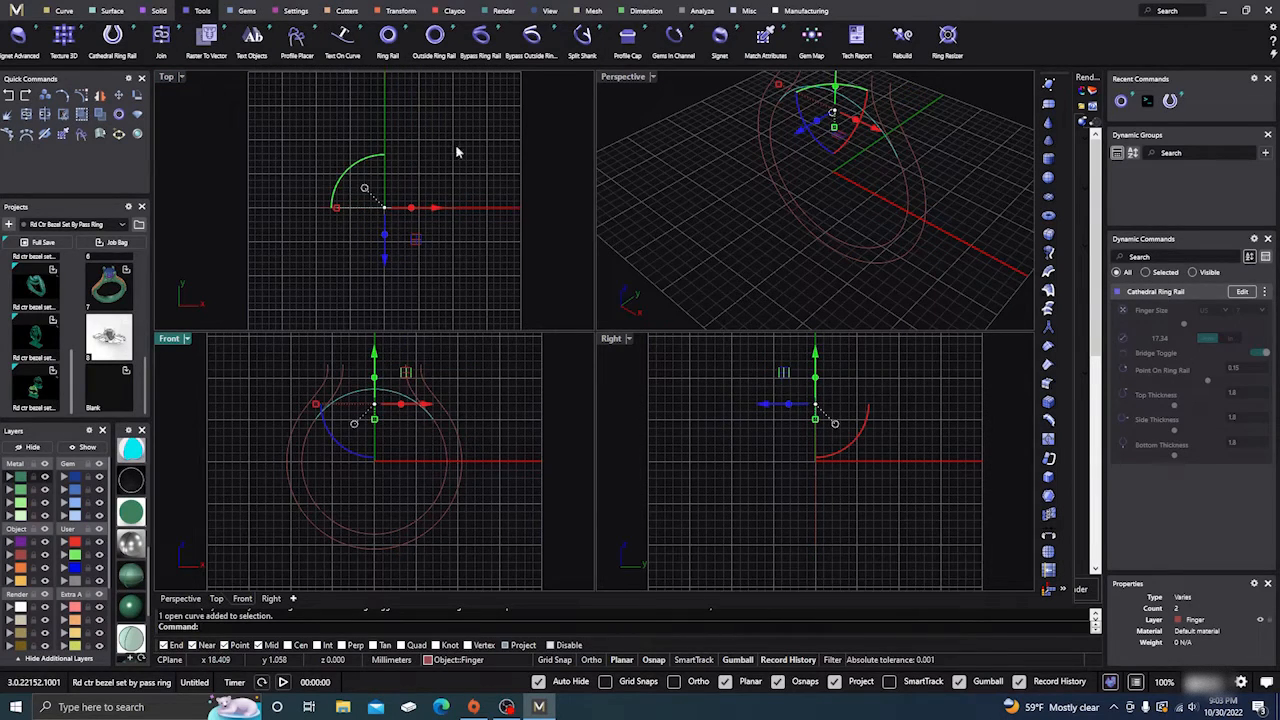
left_click(64, 11)
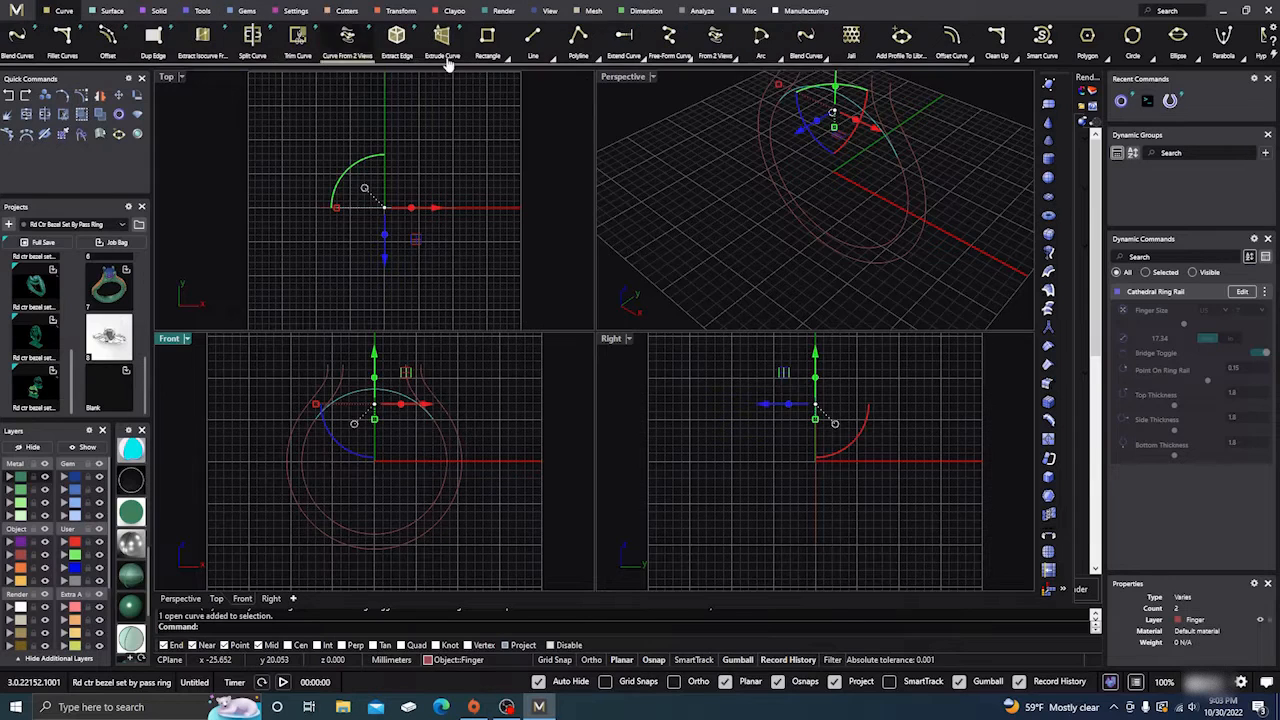
left_click(951, 40)
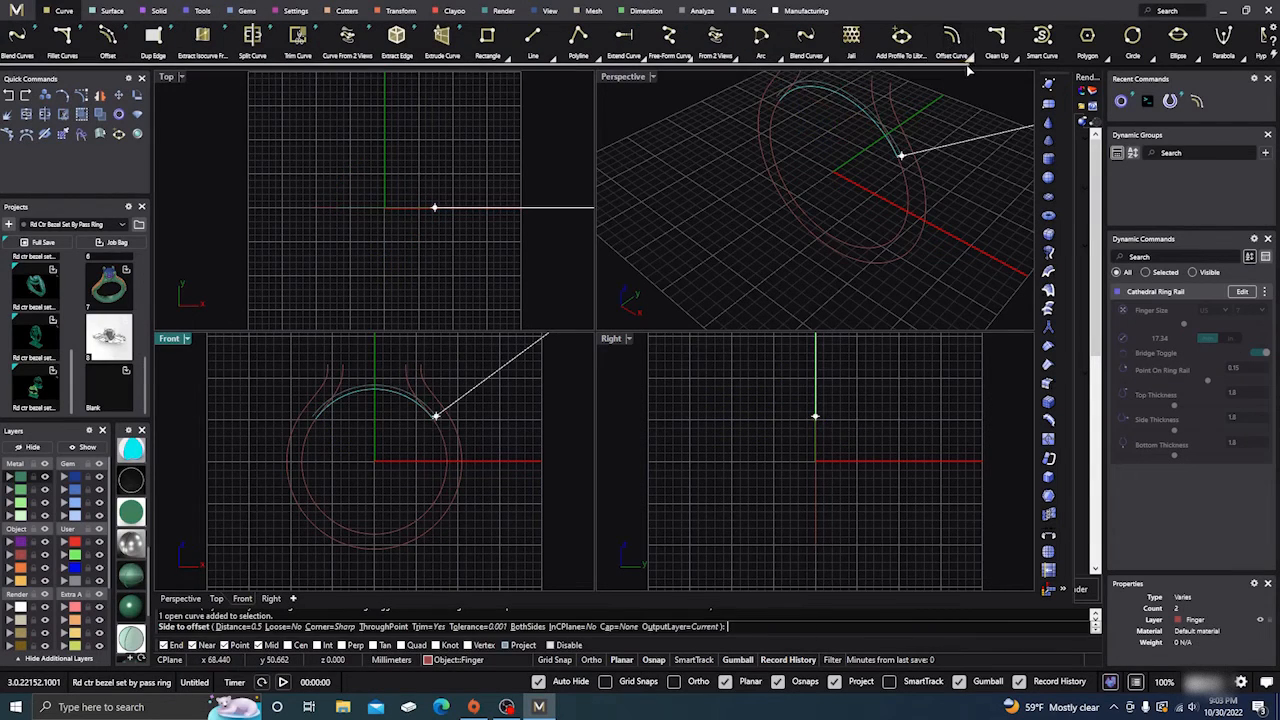
left_click(383, 354)
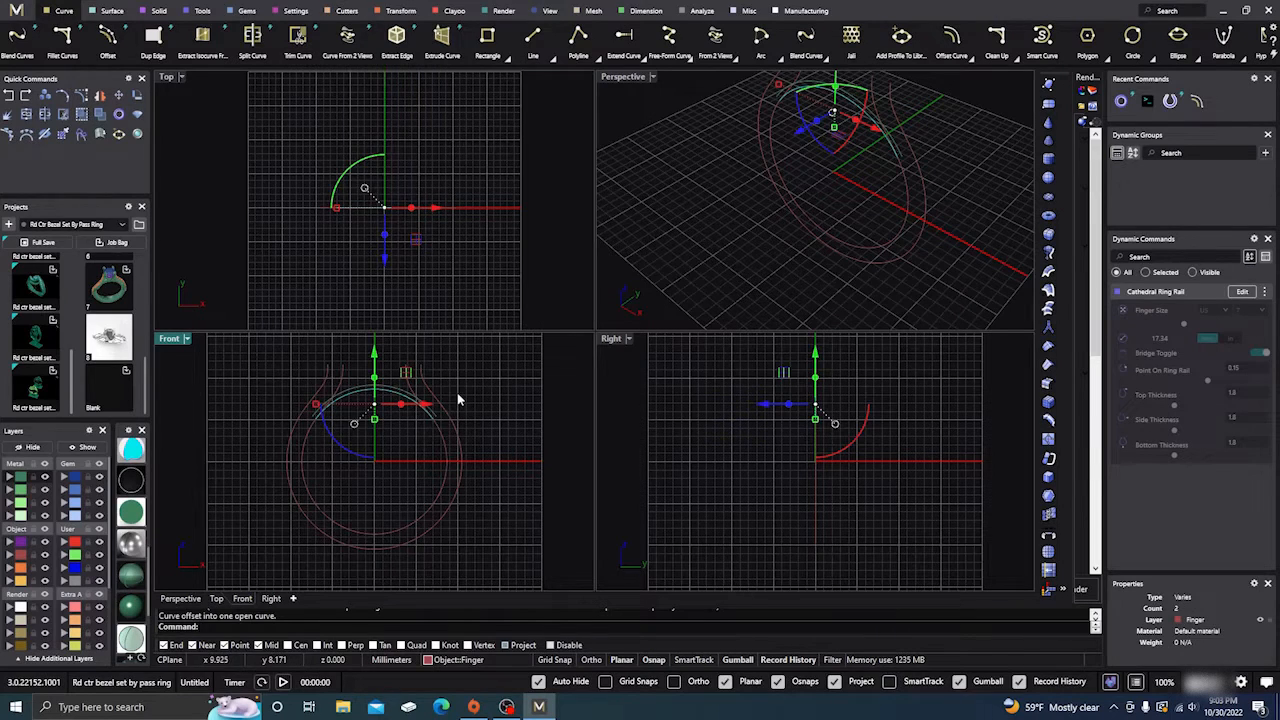
key("Return")
Move the offset bridge arc to the Creation layer and make that layer current
left_click(397, 388)
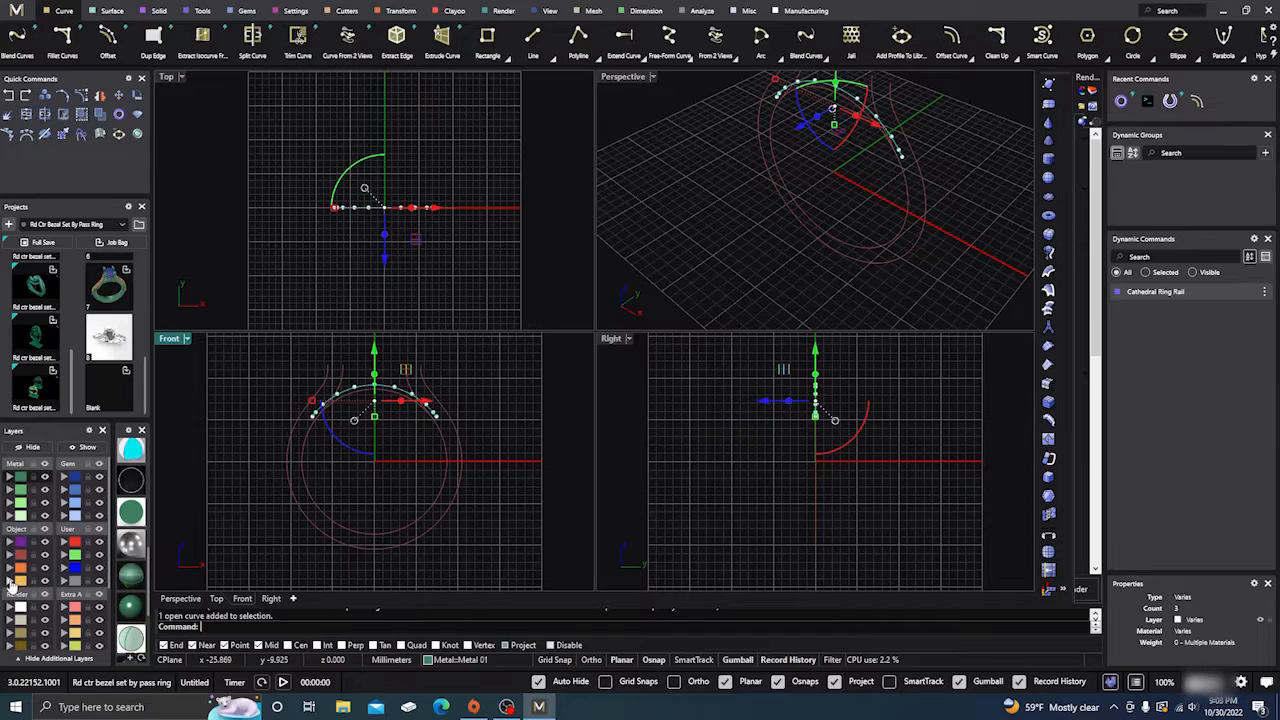
left_click(10, 582)
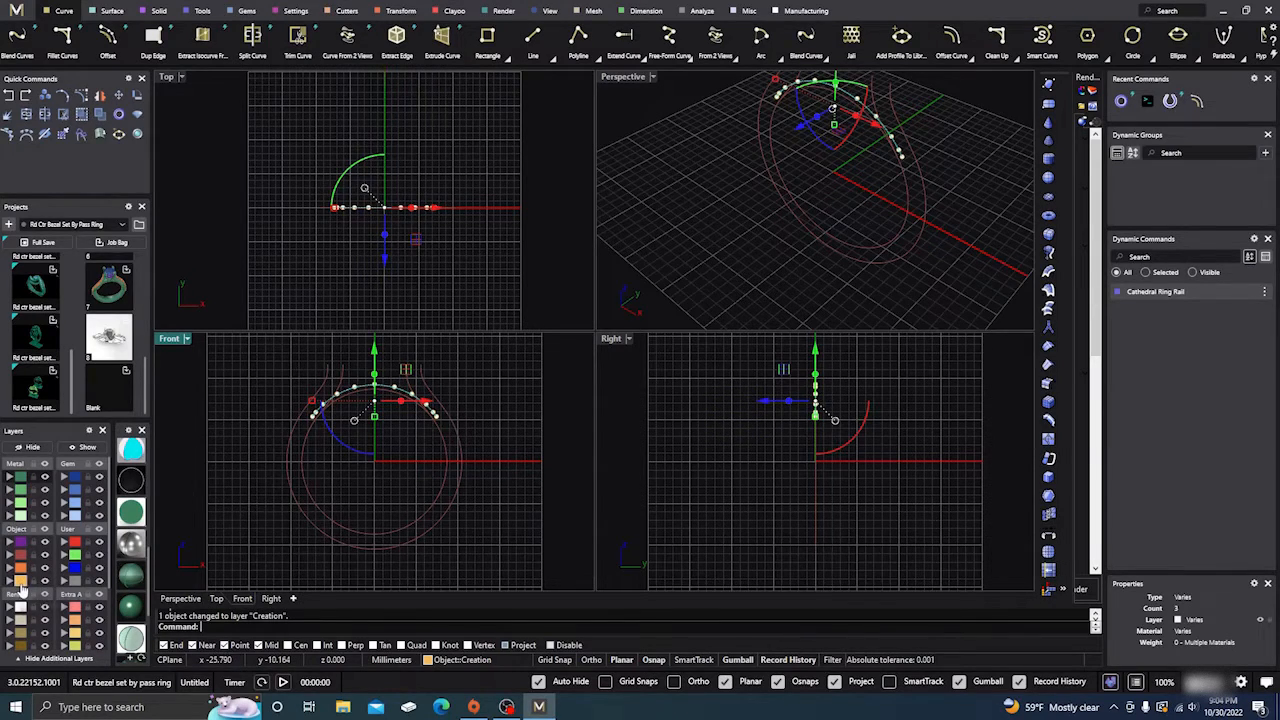
left_click(21, 583)
left_click(513, 444)
scroll(514, 443, "down", 2)
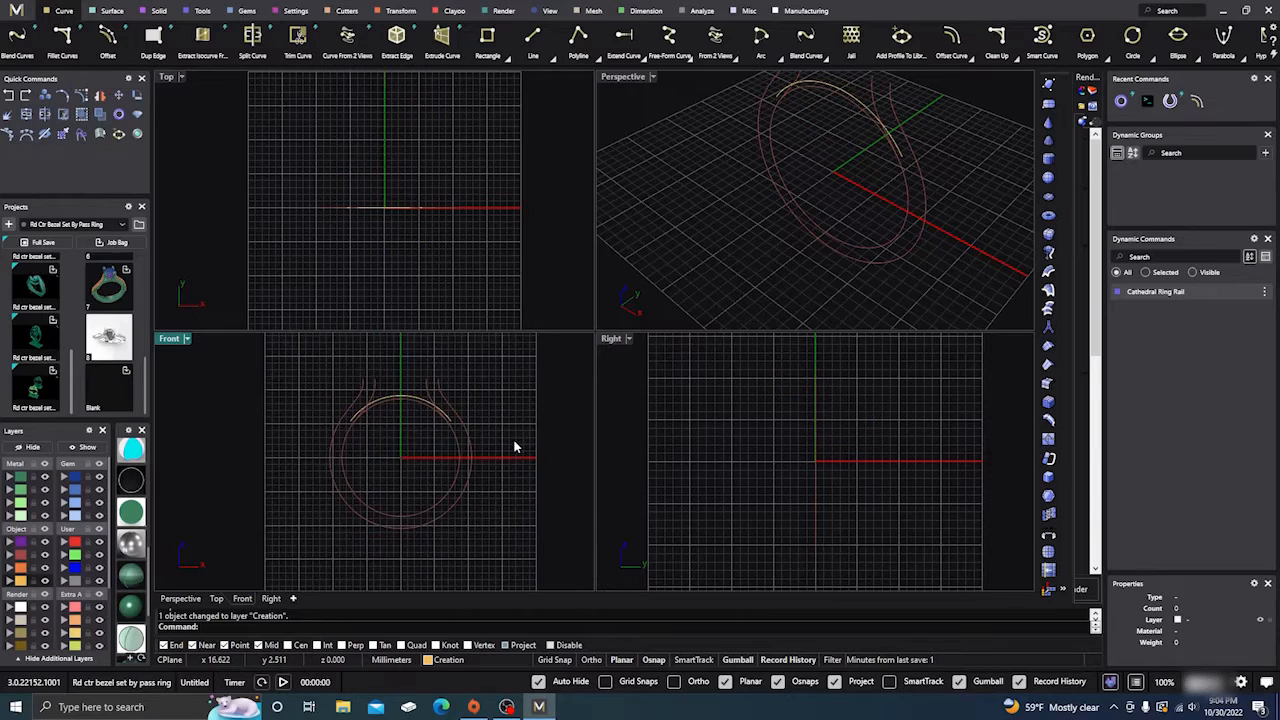
right_click_drag(514, 443, 526, 454)
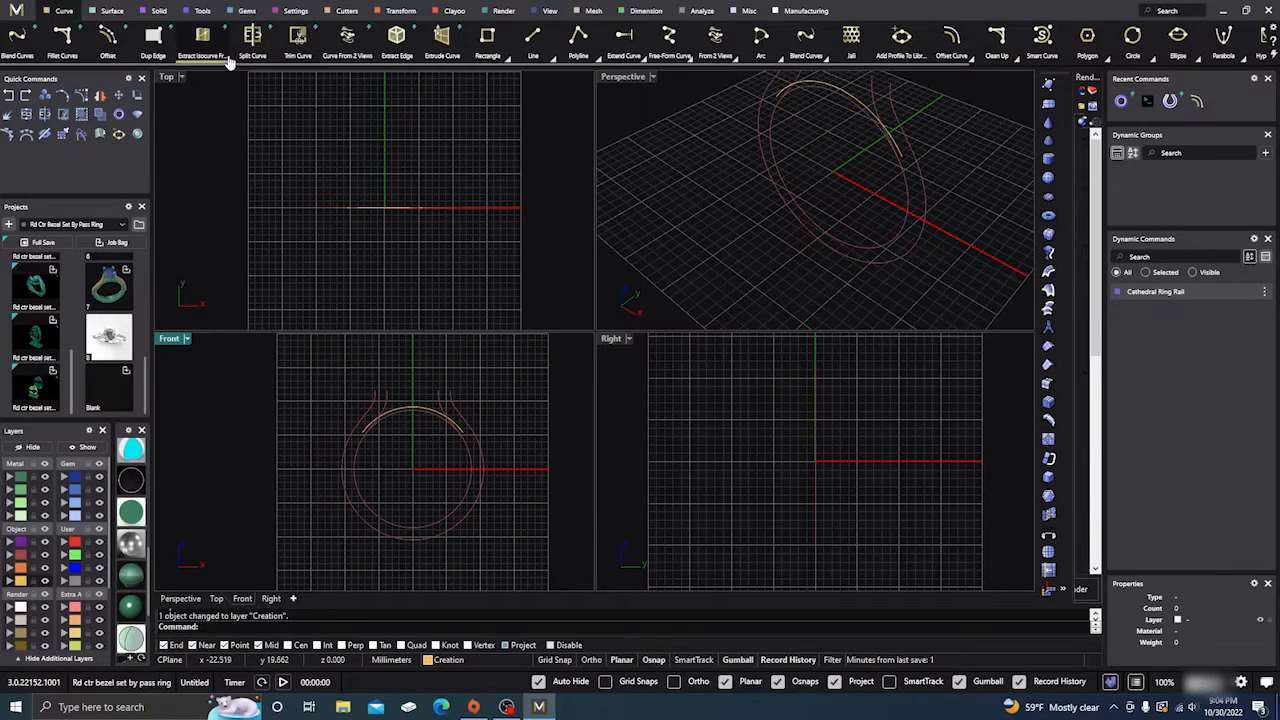
Place a round diamond on the bridge arc with Gem on Ring Rail at location 0.5 with a Z offset of 5
left_click(242, 13)
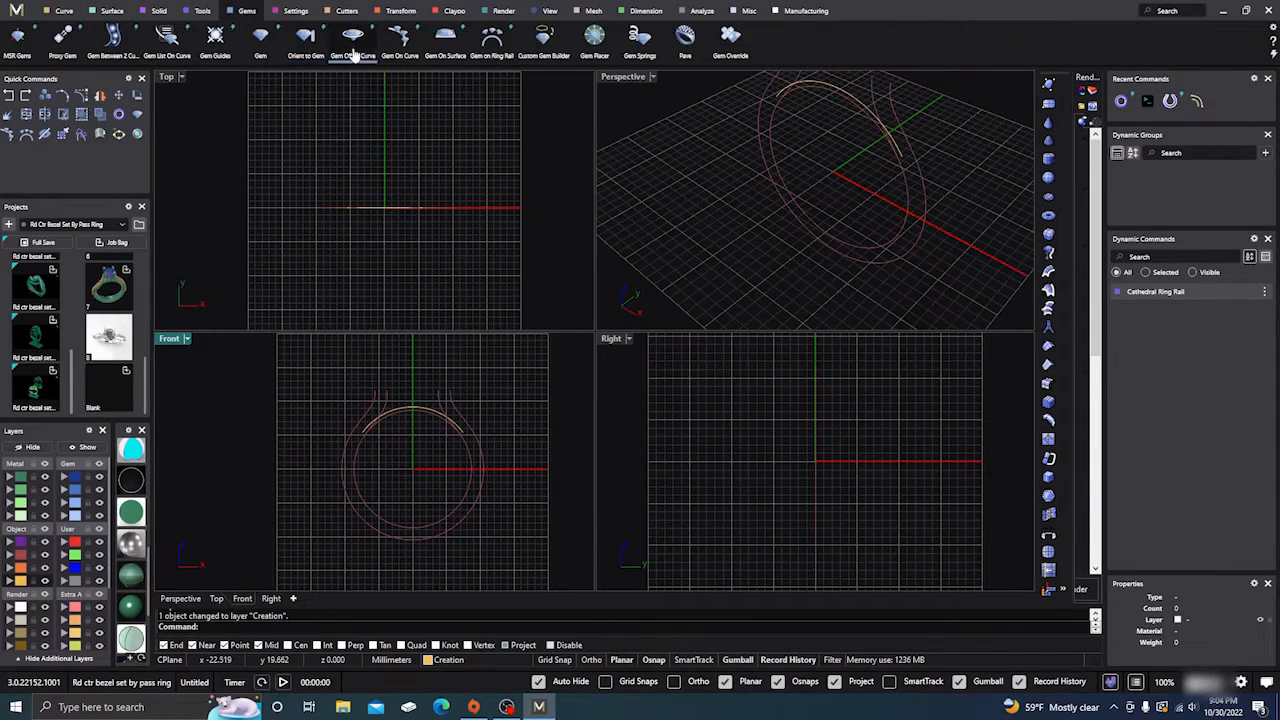
left_click(491, 40)
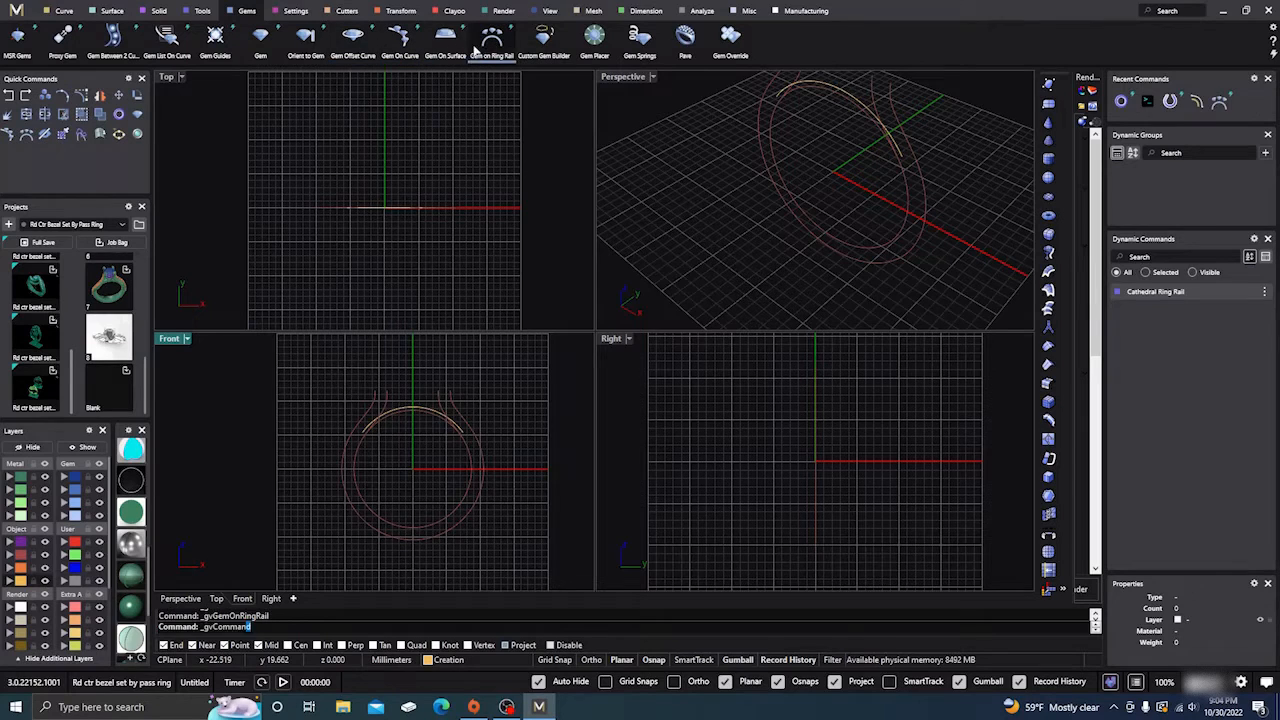
scroll(428, 424, "up", 3)
left_click(410, 407)
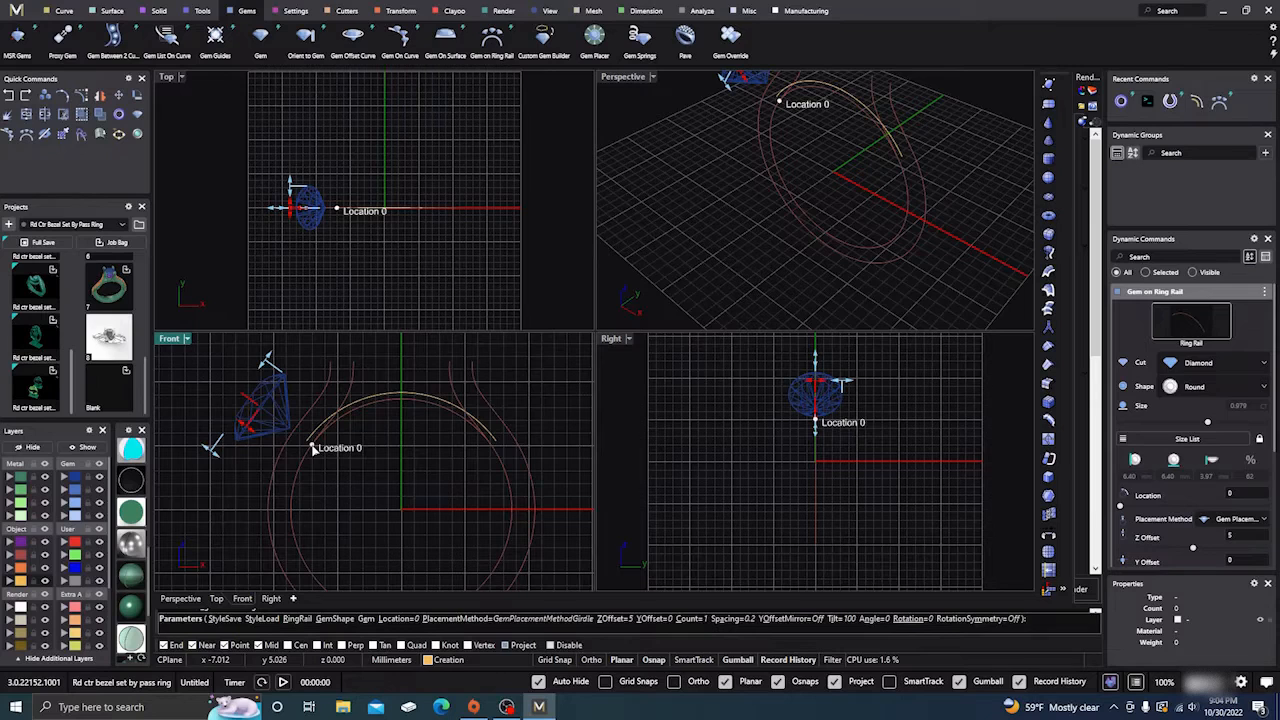
left_click_drag(313, 446, 403, 409)
scroll(400, 473, "down", 2)
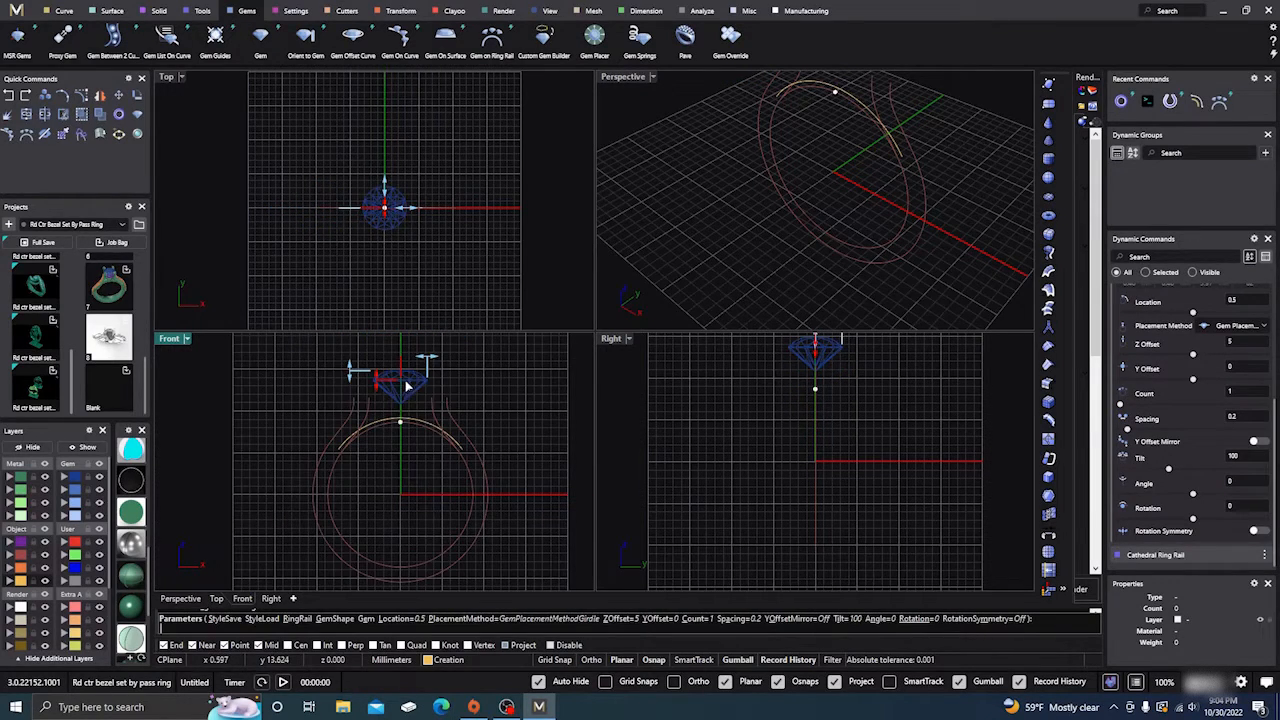
key("Return")
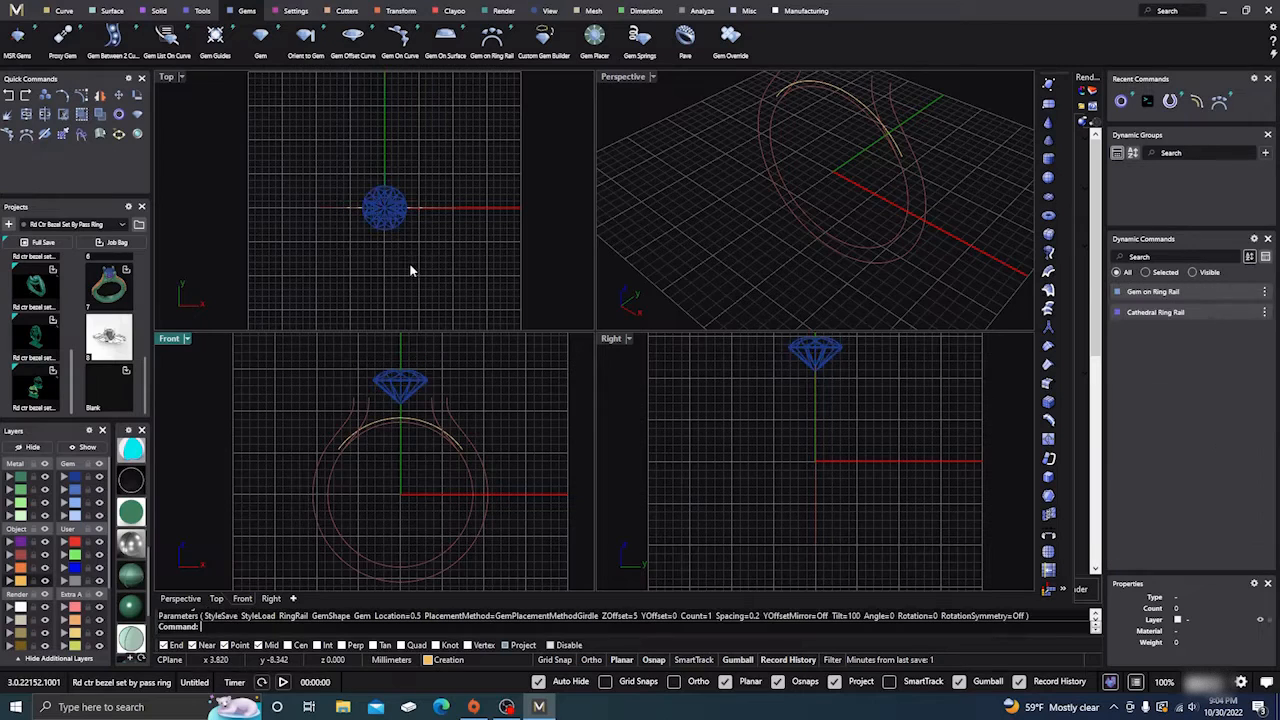
Add four-prong Gem Guides to the diamond, raising their placement to 1.1 at the stone's table
right_click_drag(657, 270, 640, 222)
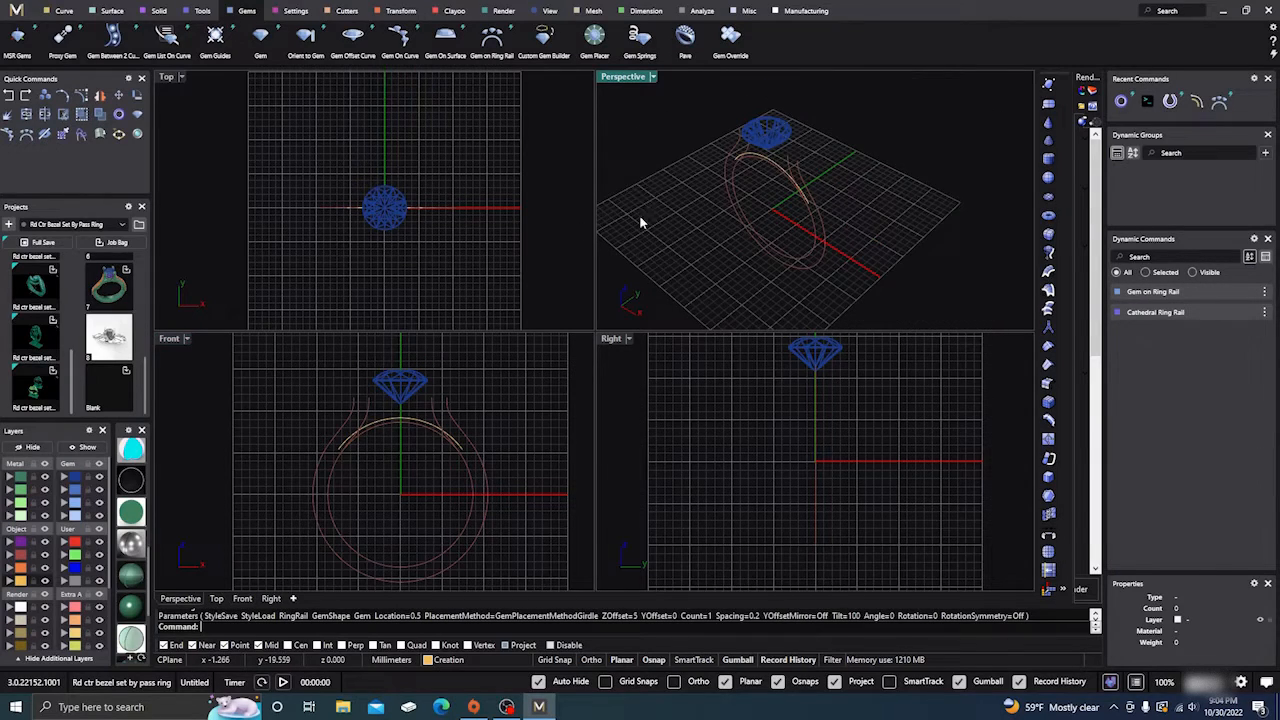
double_click(624, 78)
right_click_drag(615, 296, 679, 291)
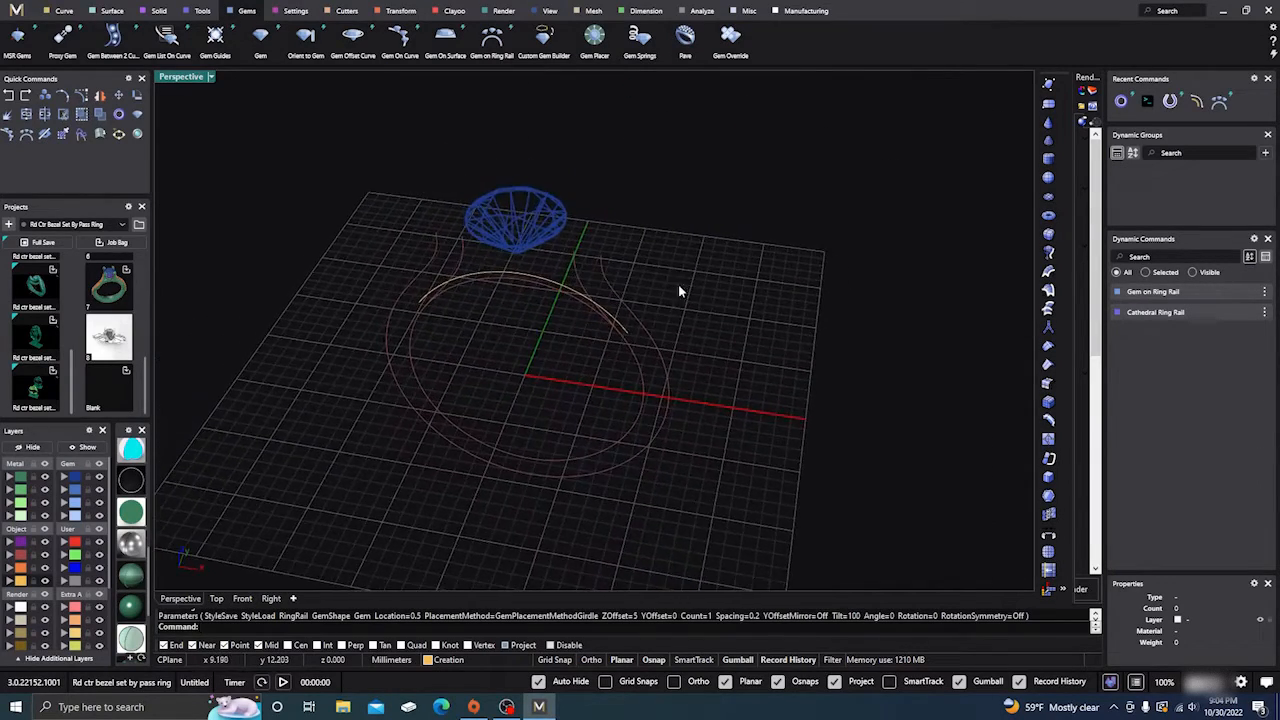
left_click(529, 213)
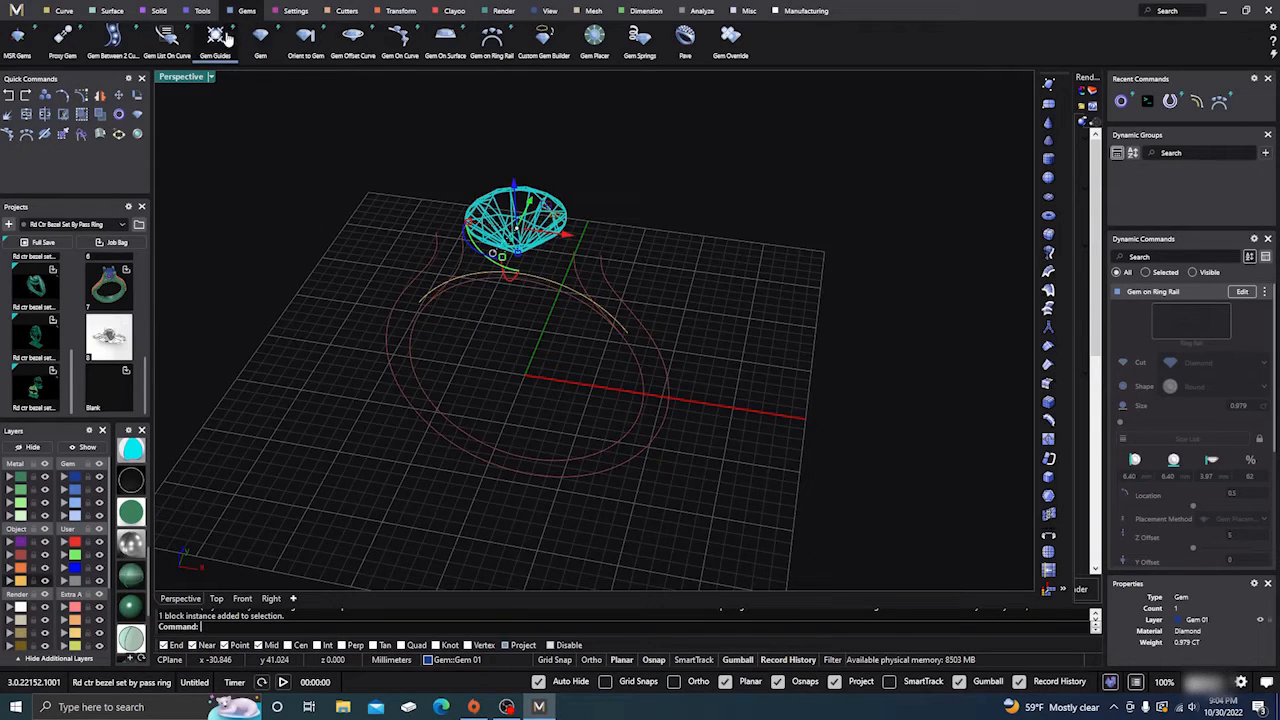
left_click(216, 38)
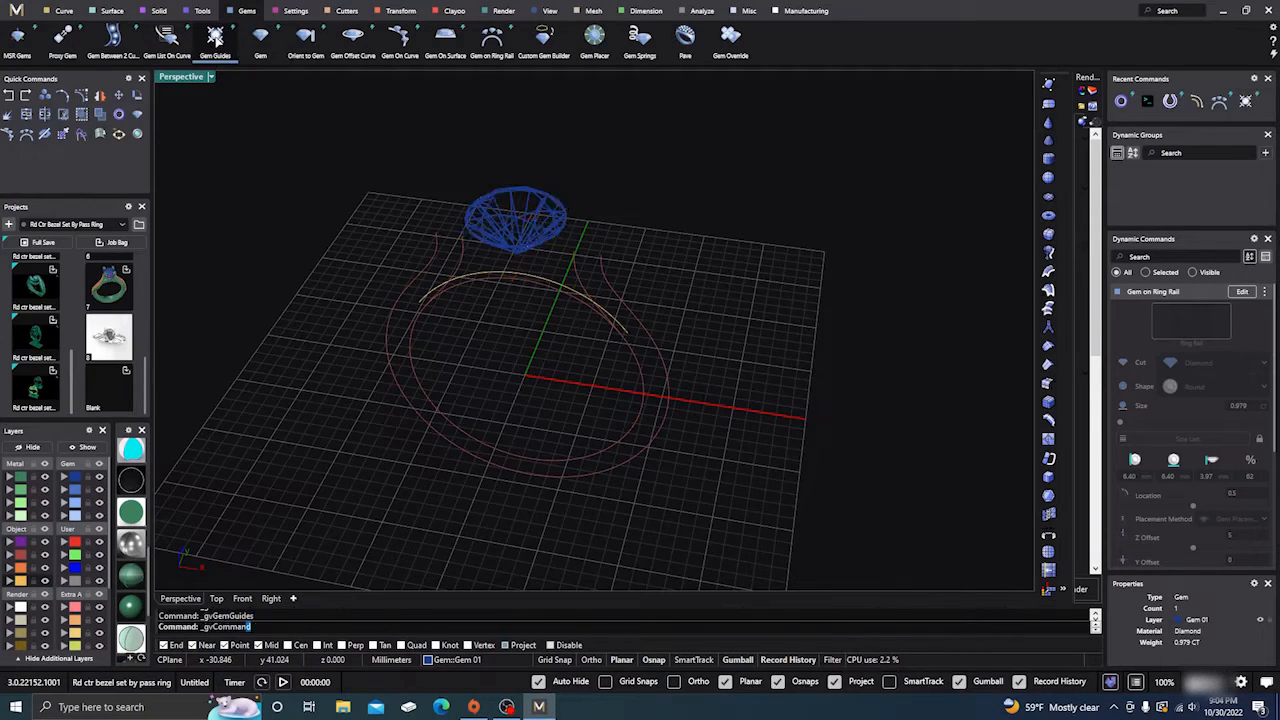
left_click(242, 598)
scroll(665, 260, "up", 5)
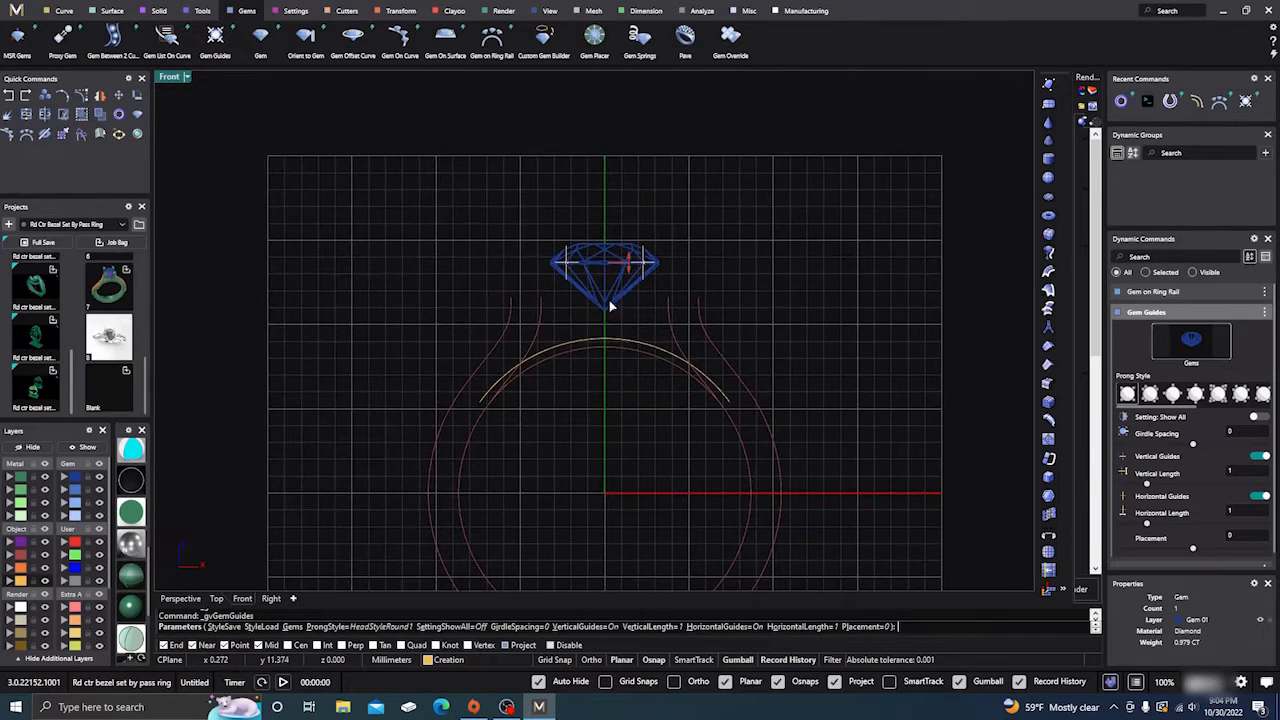
left_click_drag(620, 236, 620, 205)
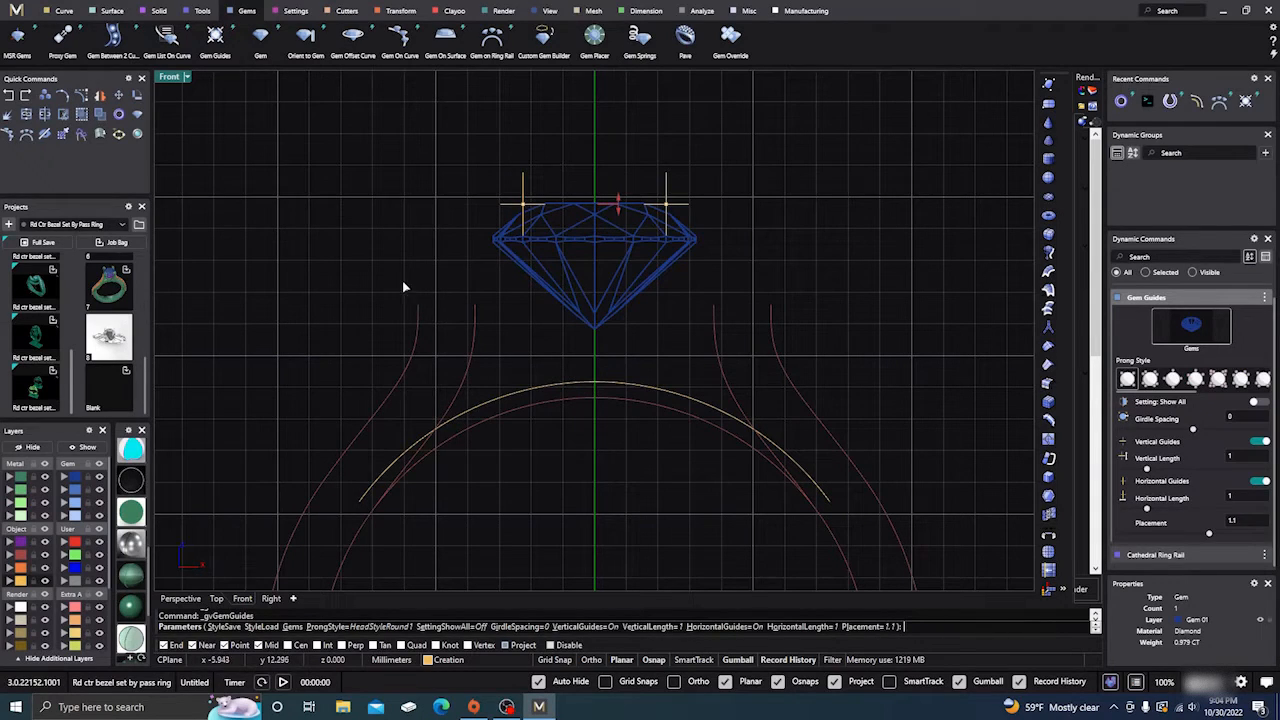
key("Return")
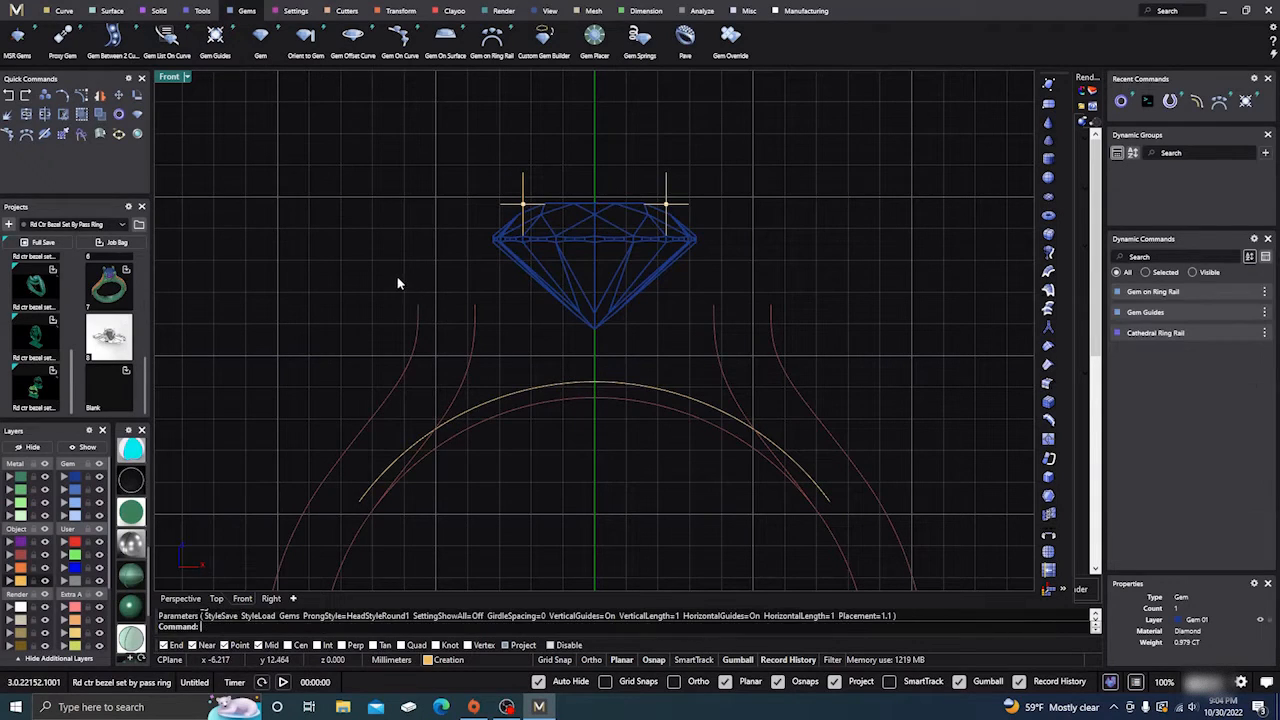
left_click(180, 598)
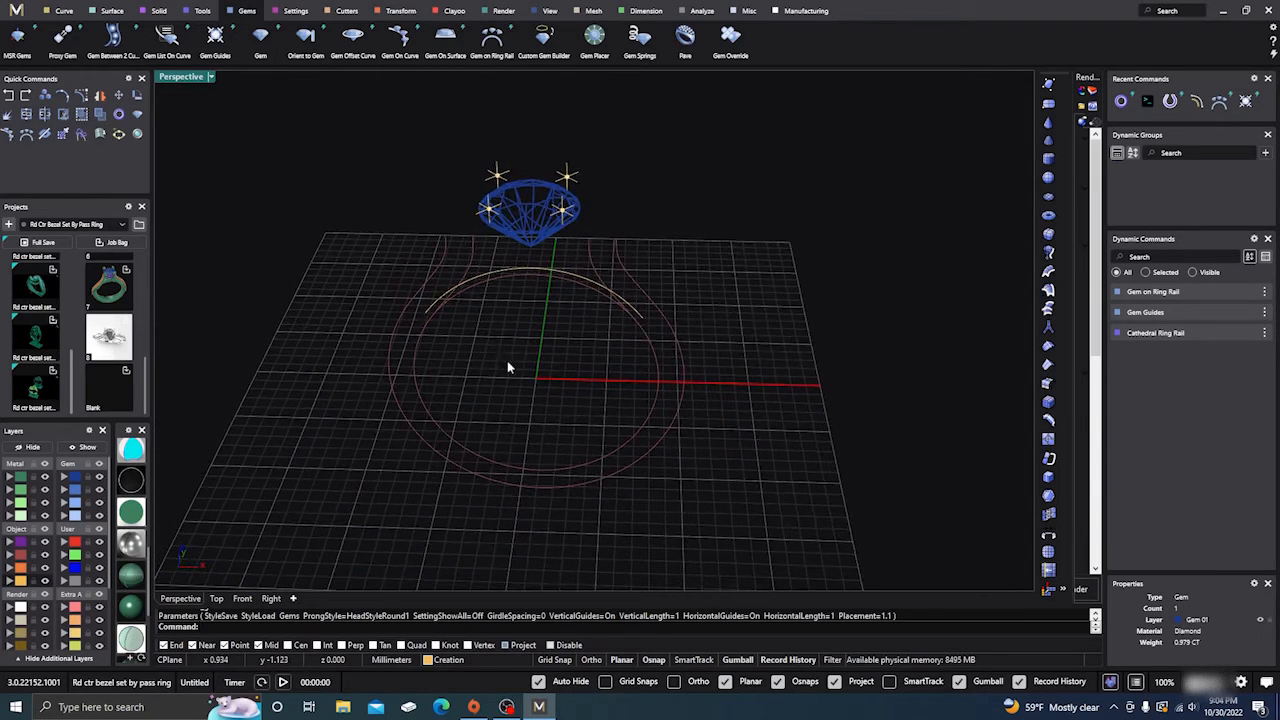
left_click(530, 272, "shift")
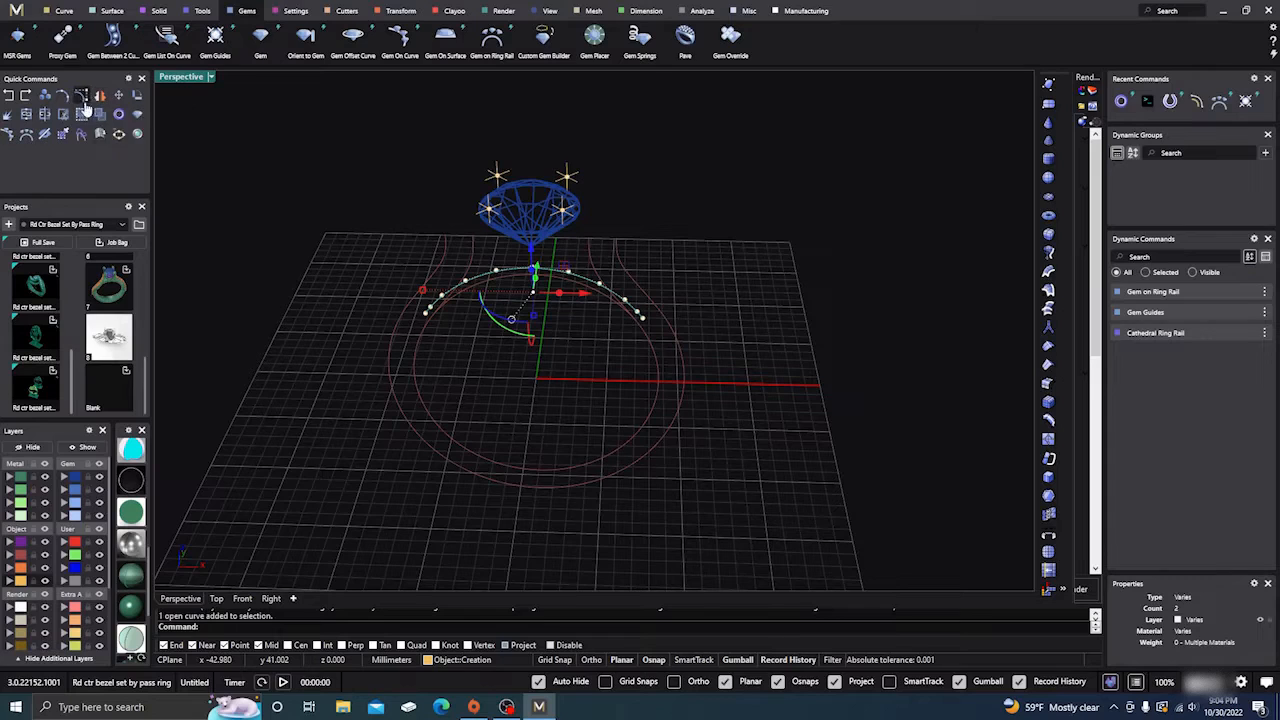
left_click(44, 116)
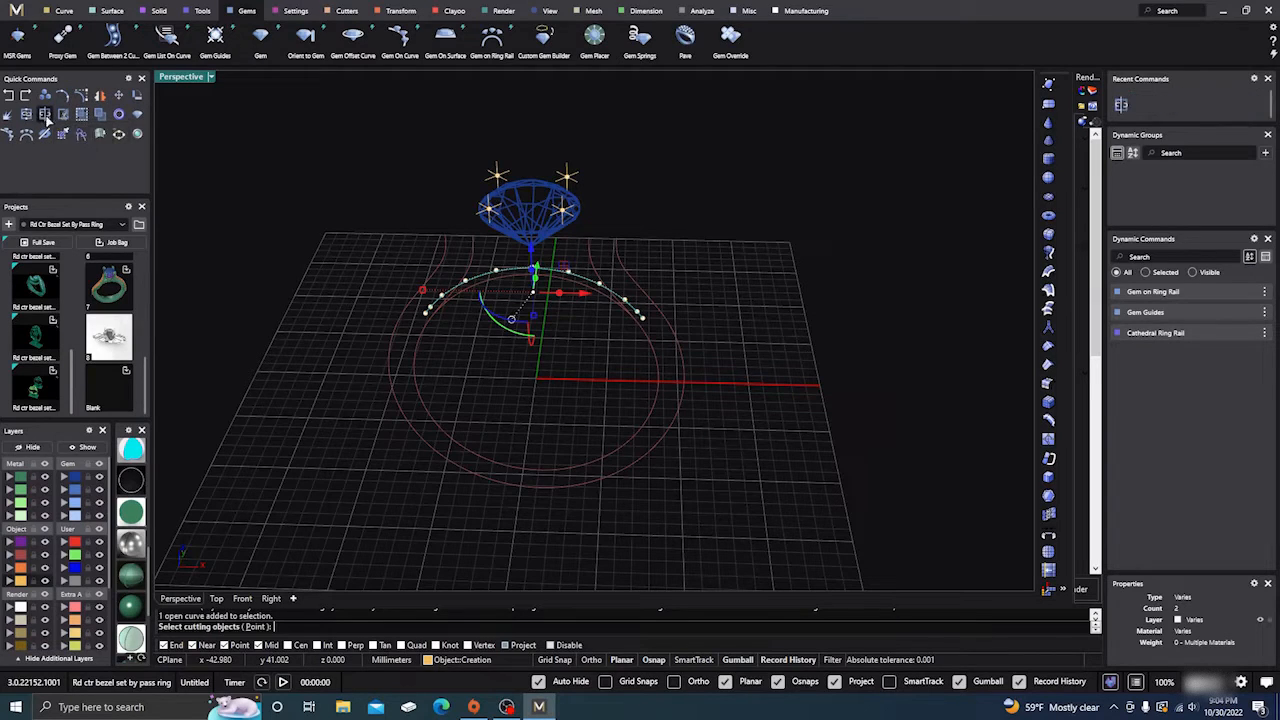
key("Return")
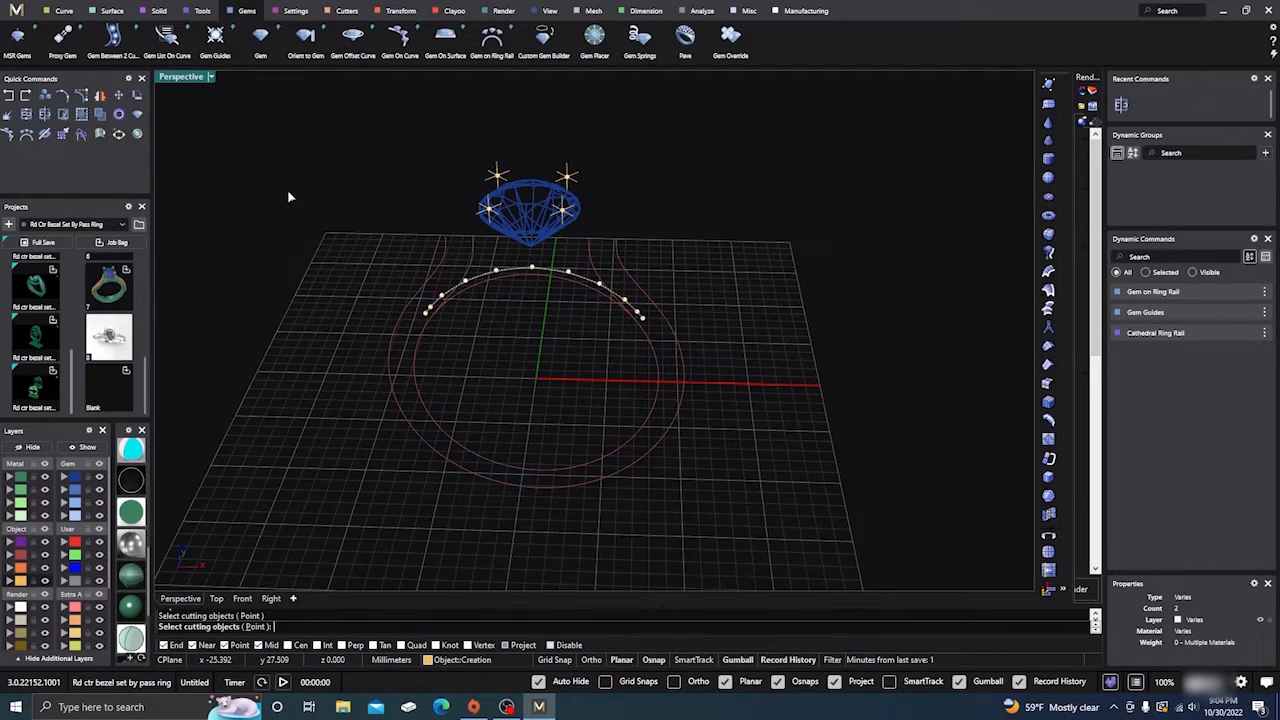
key("Escape")
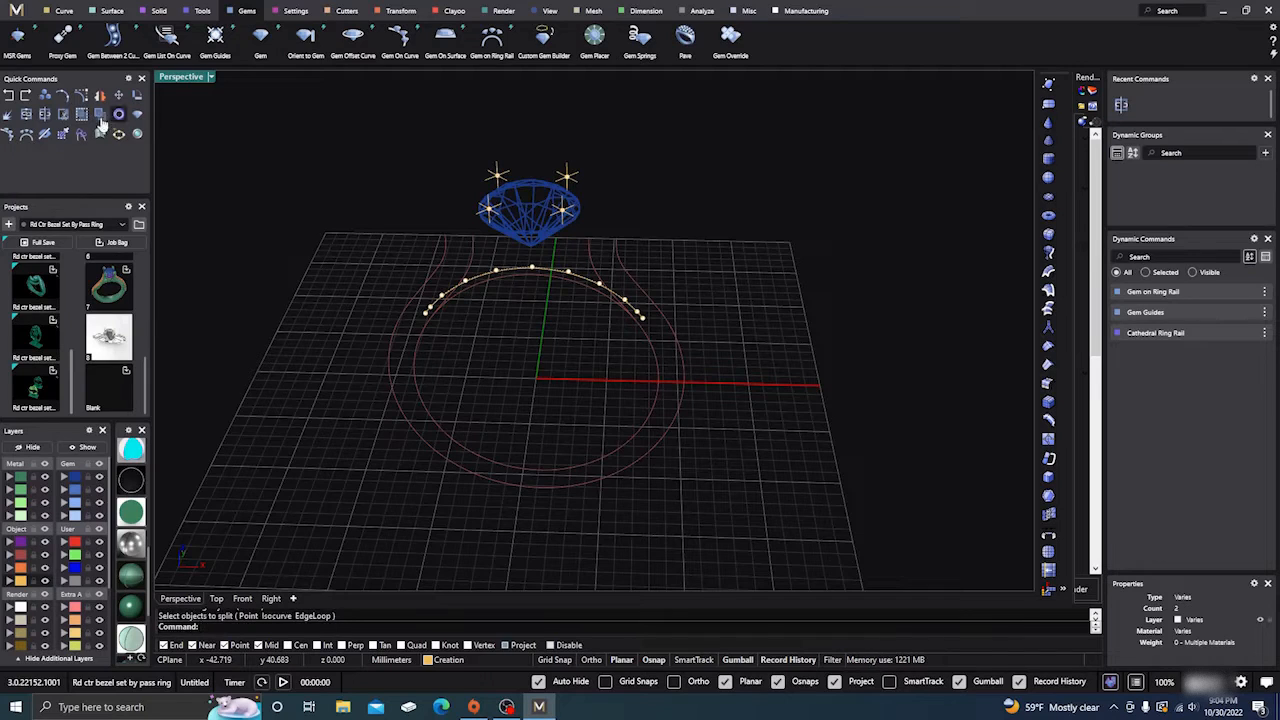
Split the offset bridge arc at its midpoint below the diamond
right_click(44, 116)
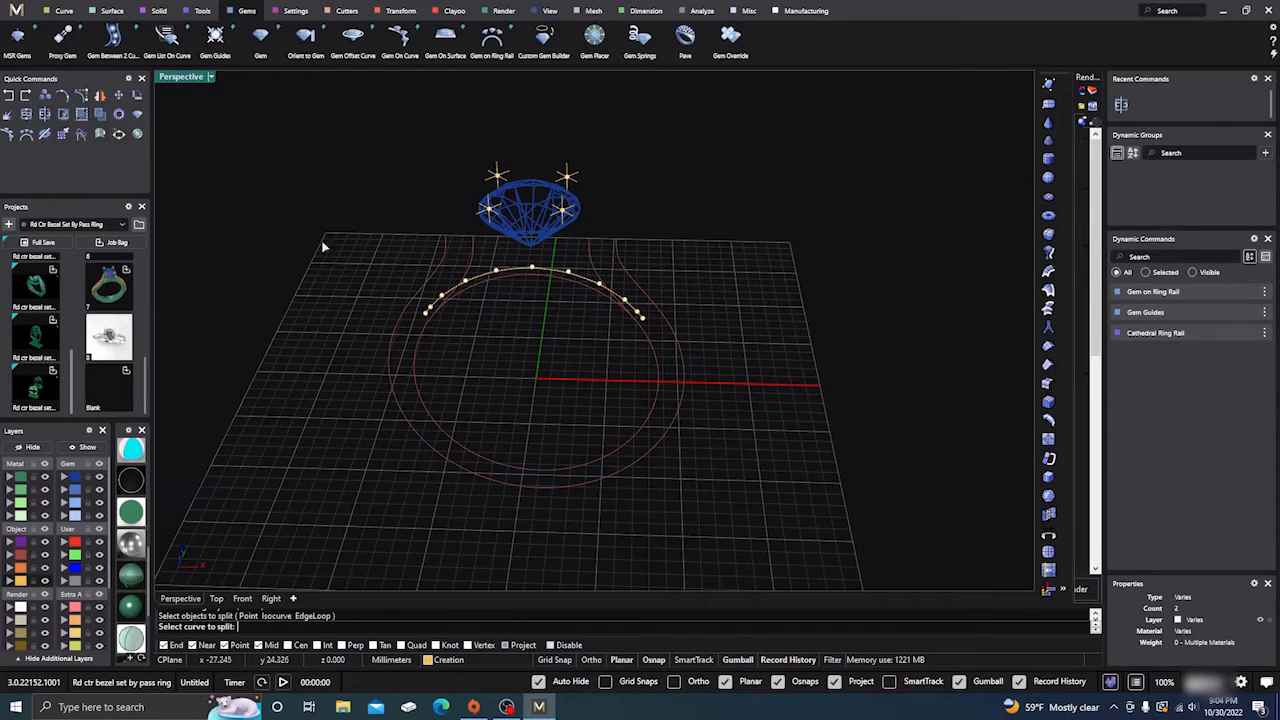
left_click(533, 270)
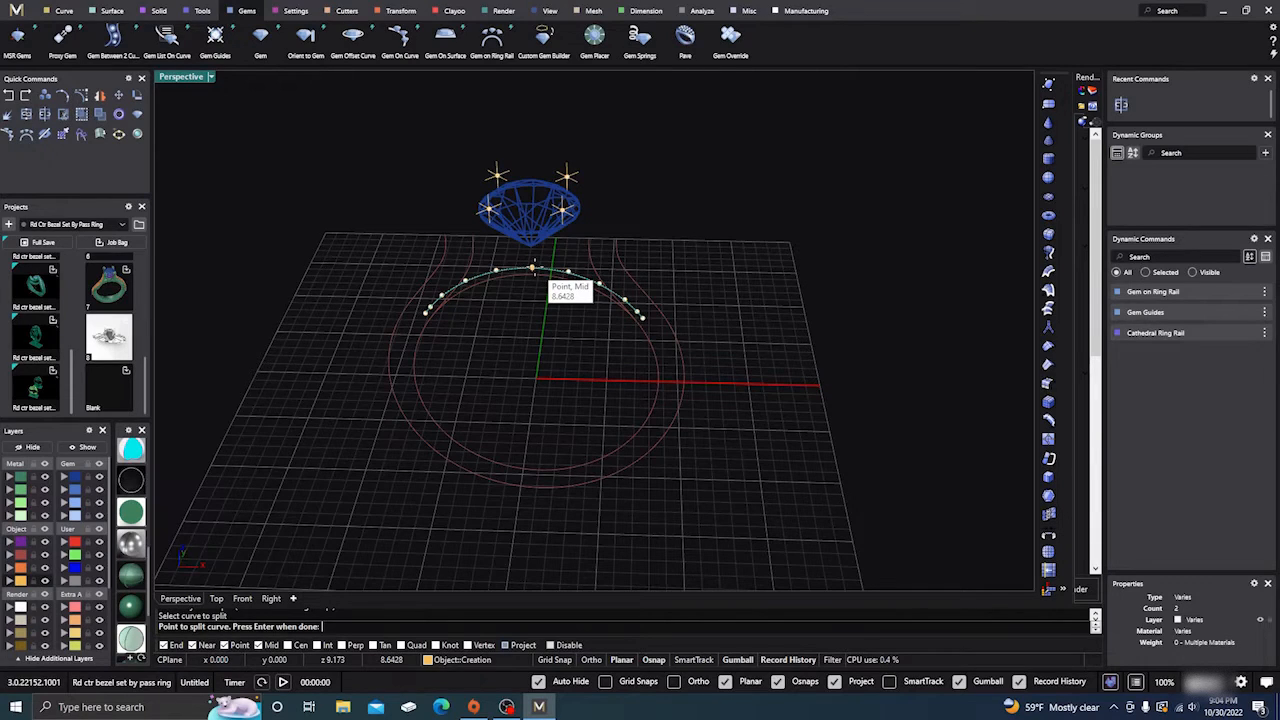
left_click(533, 269)
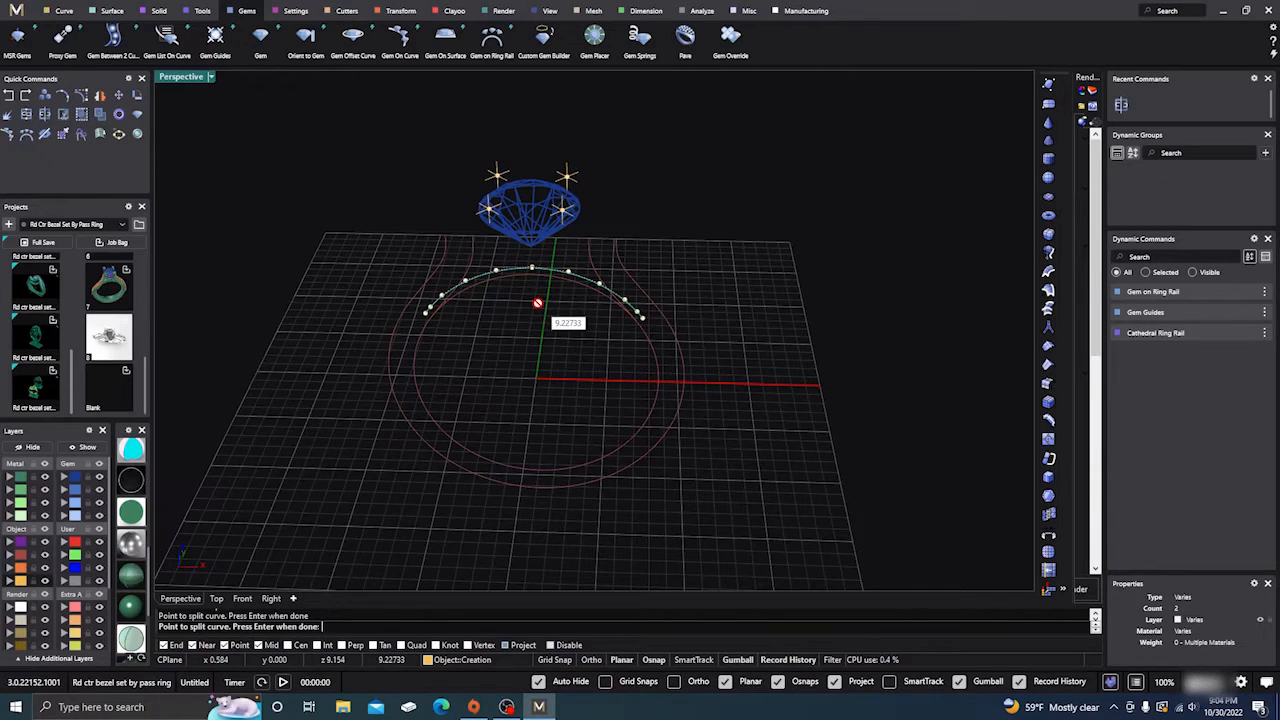
key("Return")
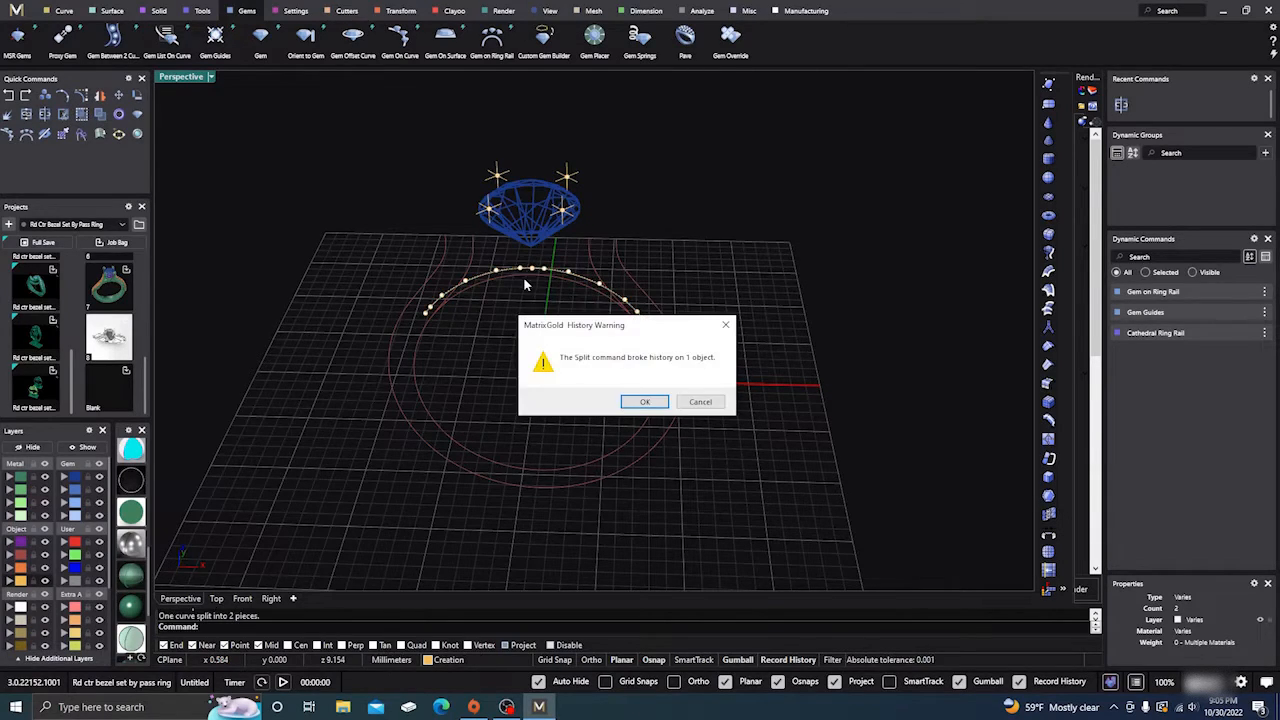
Delete the half of the split bridge arc on the negative X side, including its curve points
left_click(644, 403)
left_click(508, 269)
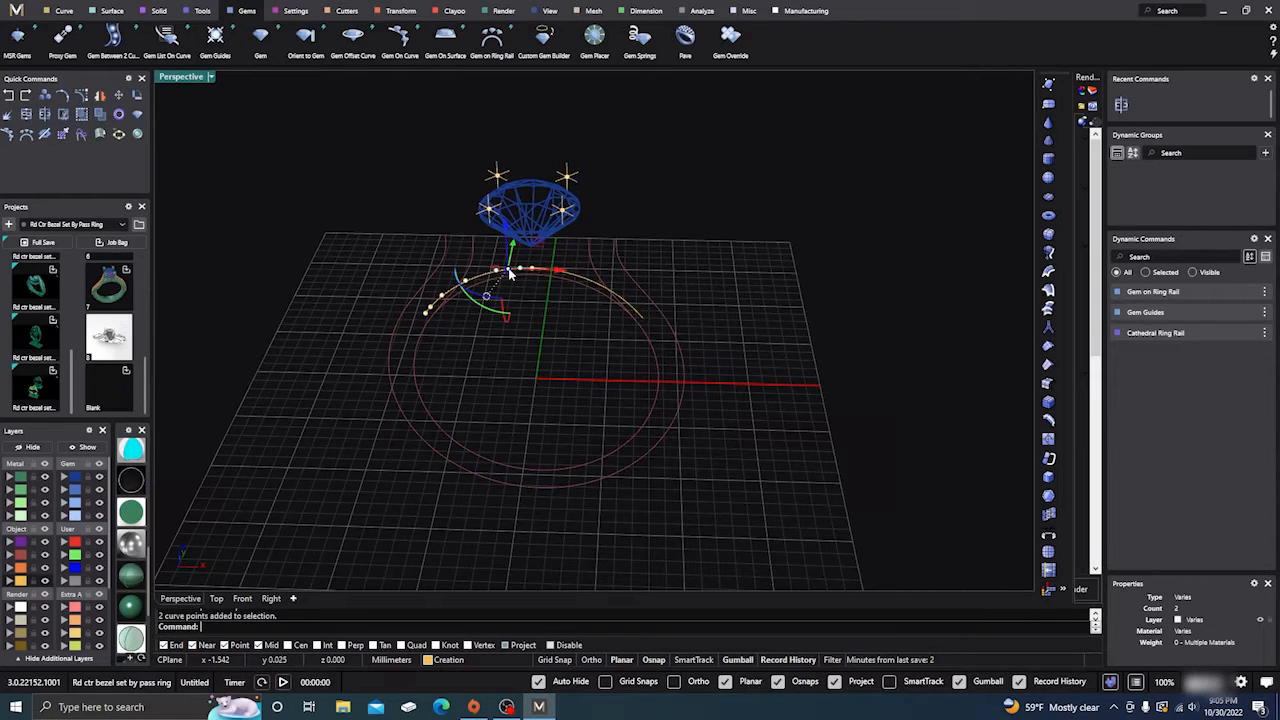
key("Delete")
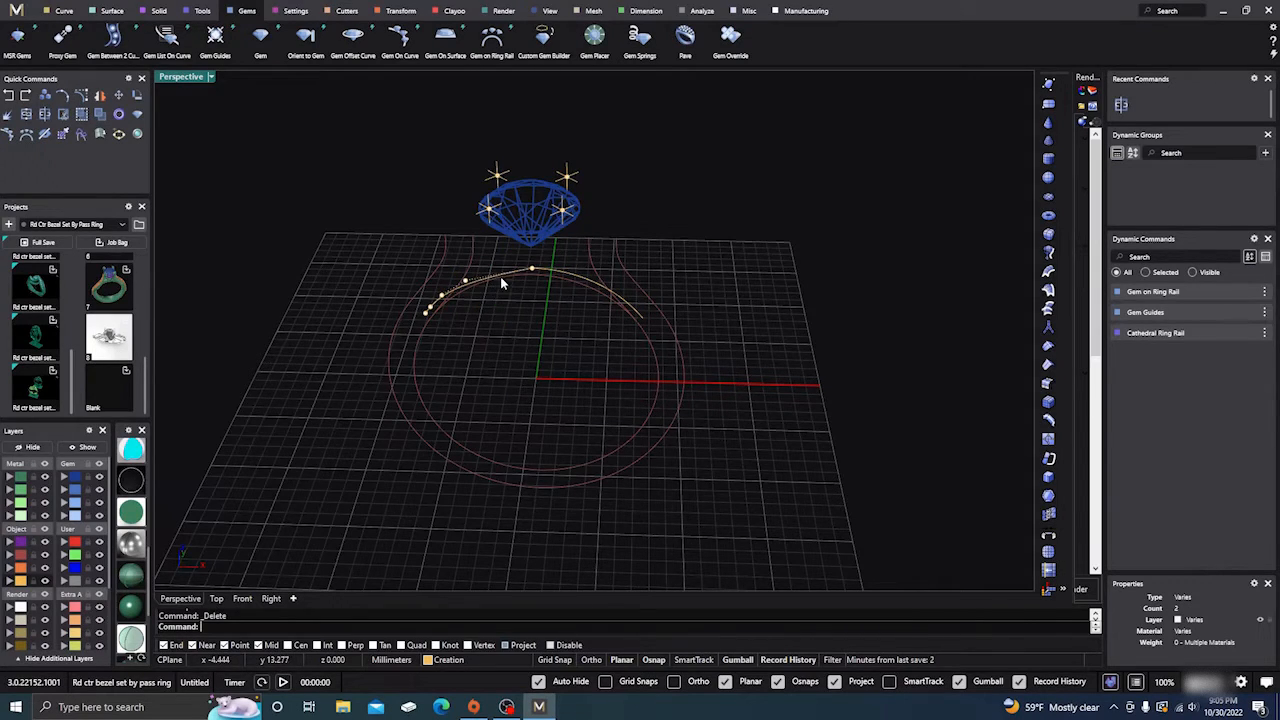
scroll(500, 277, "up", 5)
left_click(503, 277)
key("Delete")
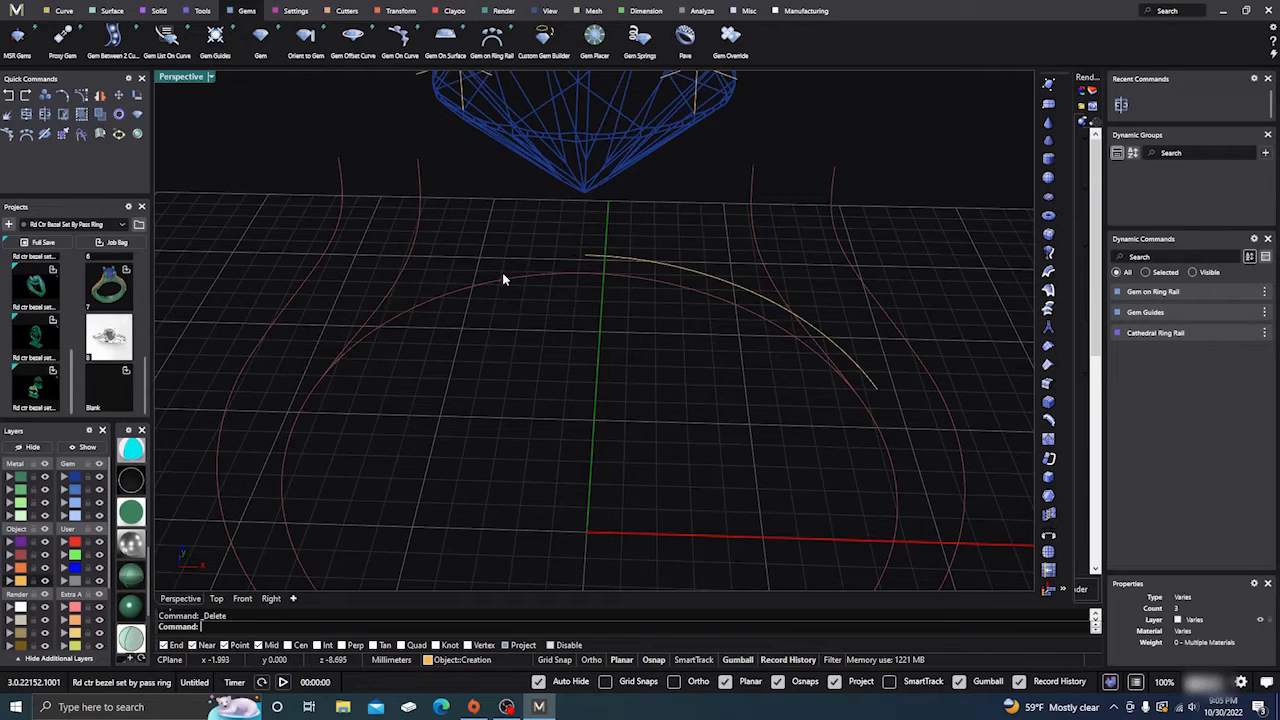
Create a Blend Curve from the front gem guide's vertical line on the positive X side to the remaining arc's split end
scroll(524, 345, "down", 6)
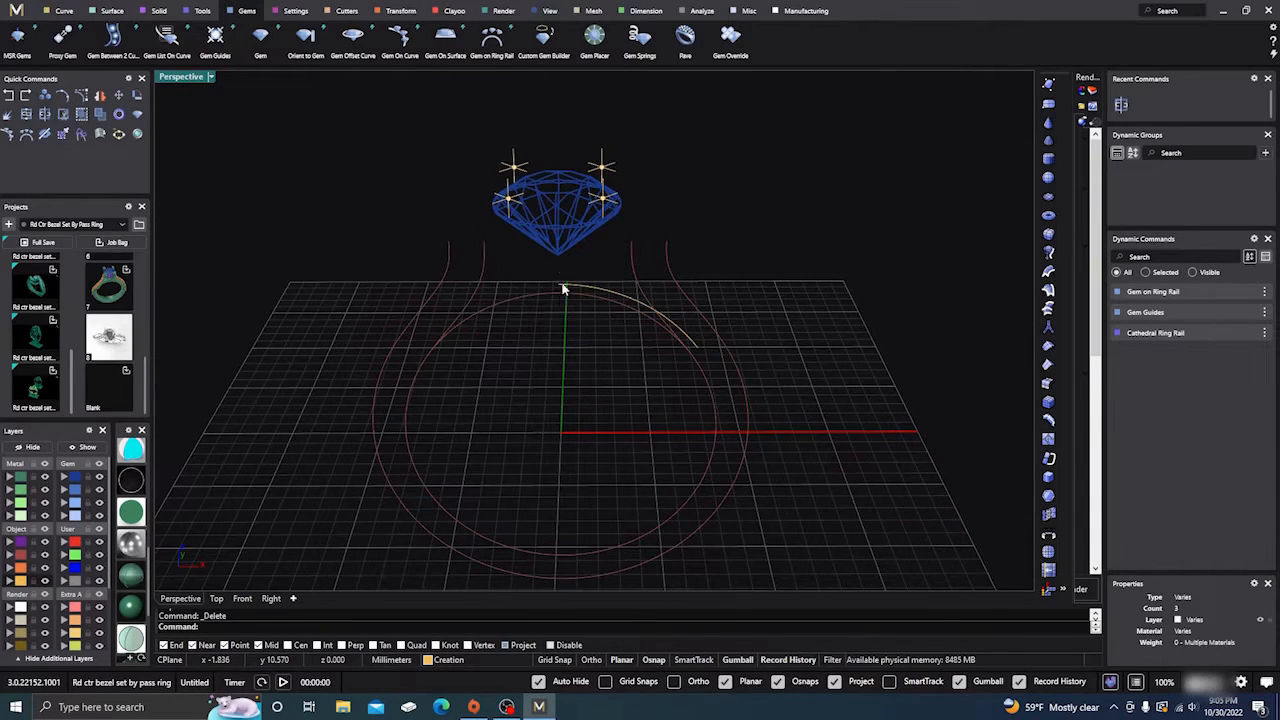
right_click_drag(335, 337, 334, 303)
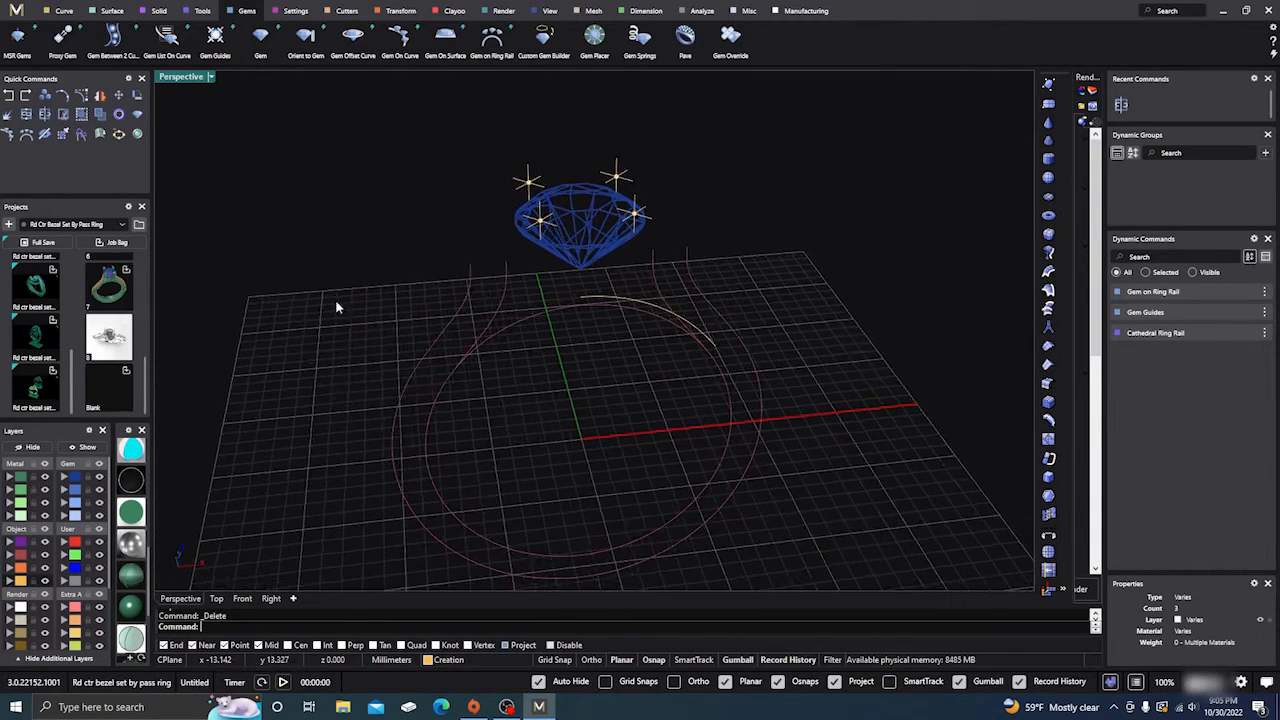
left_click(64, 11)
left_click(17, 35)
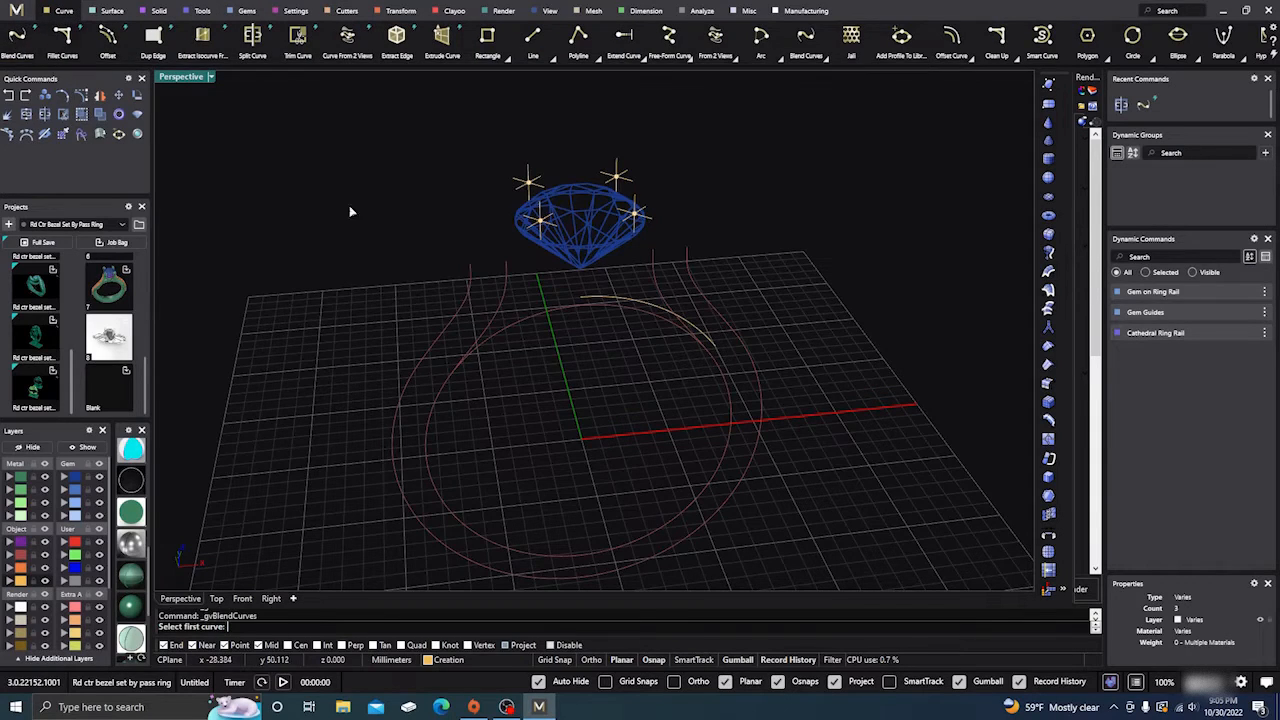
scroll(623, 271, "up", 4)
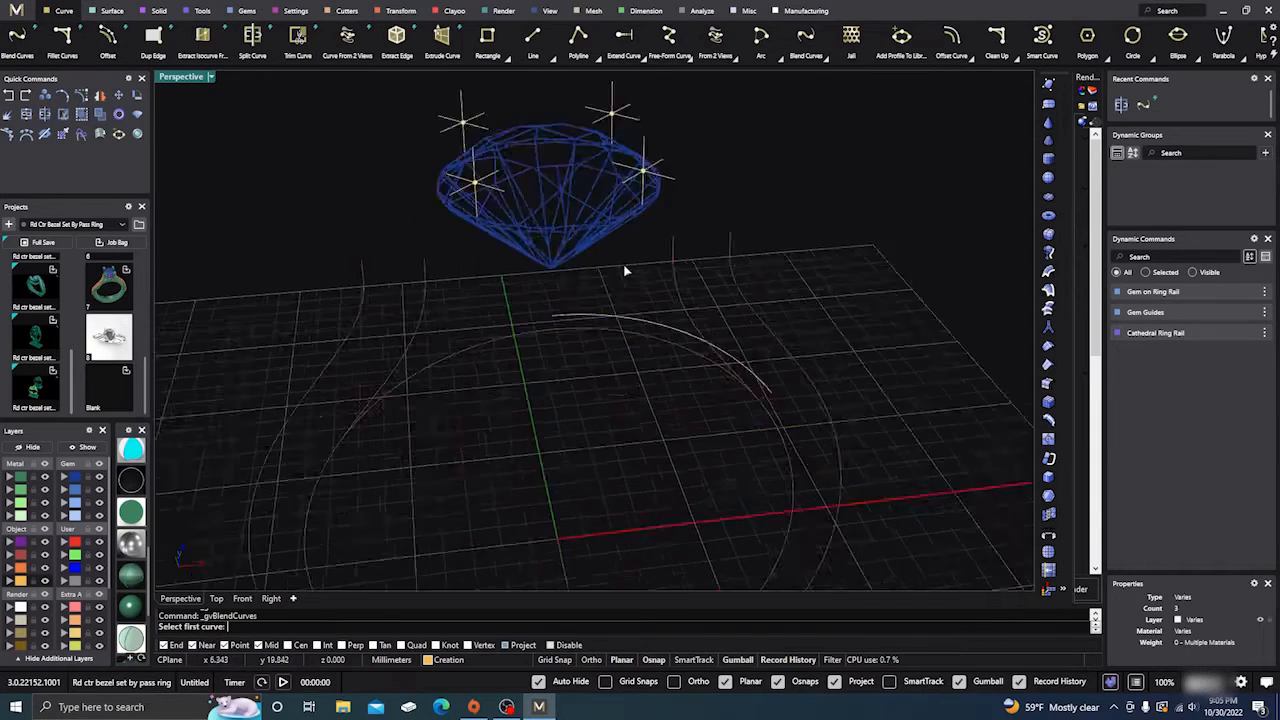
left_click(650, 185)
left_click(532, 336)
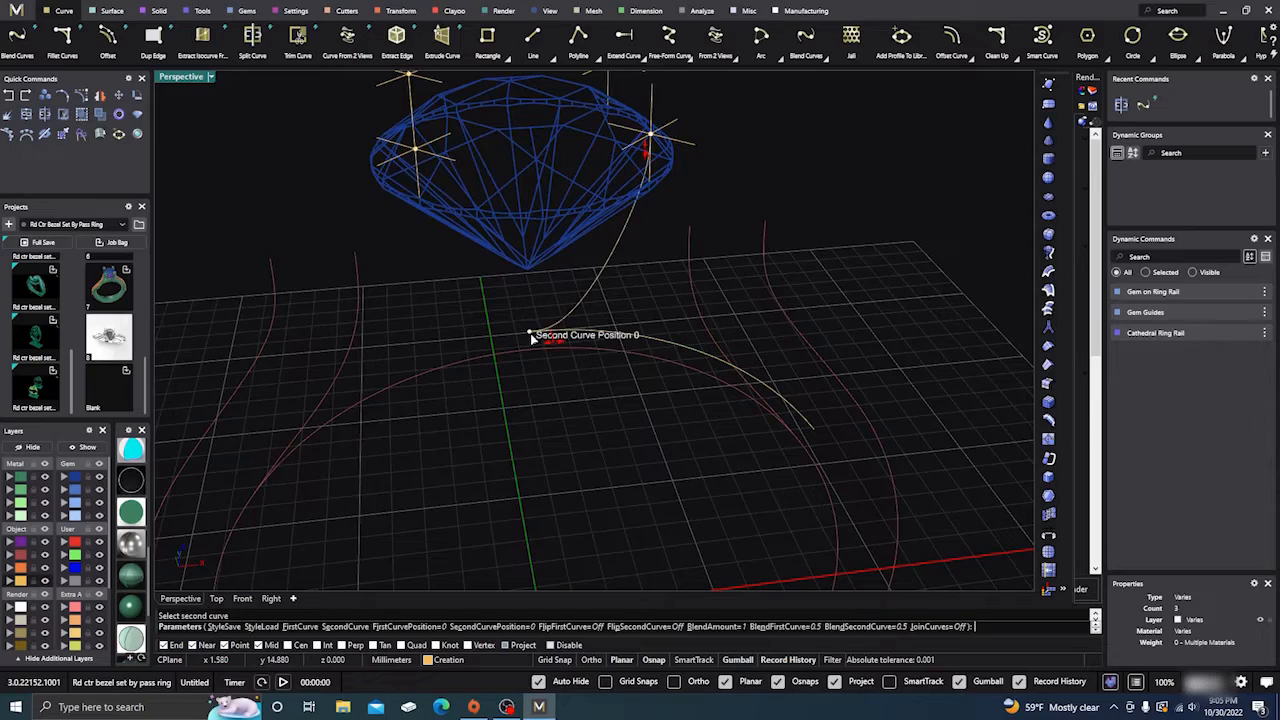
Shape the blend curve with a first-curve blend of 1.4 and a second-curve blend of 0
right_click_drag(543, 423, 586, 445)
left_click_drag(666, 350, 634, 349)
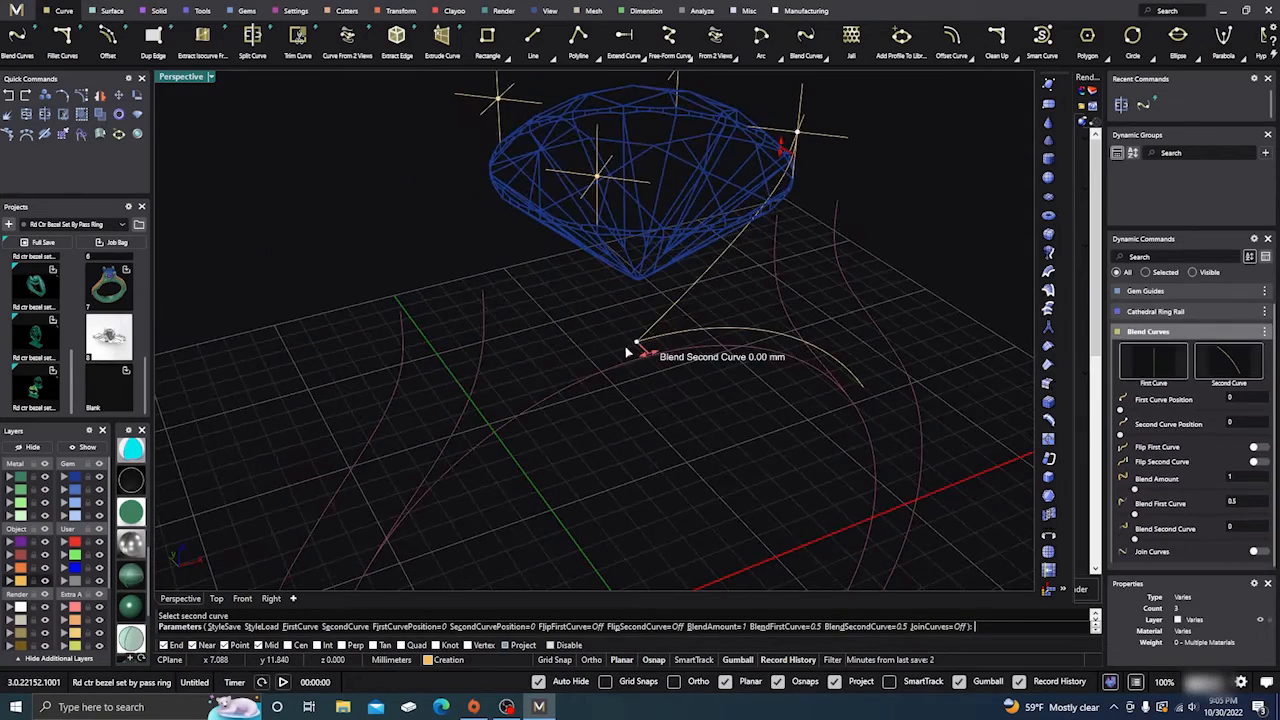
right_click_drag(634, 443, 662, 462)
scroll(650, 470, "down", 7)
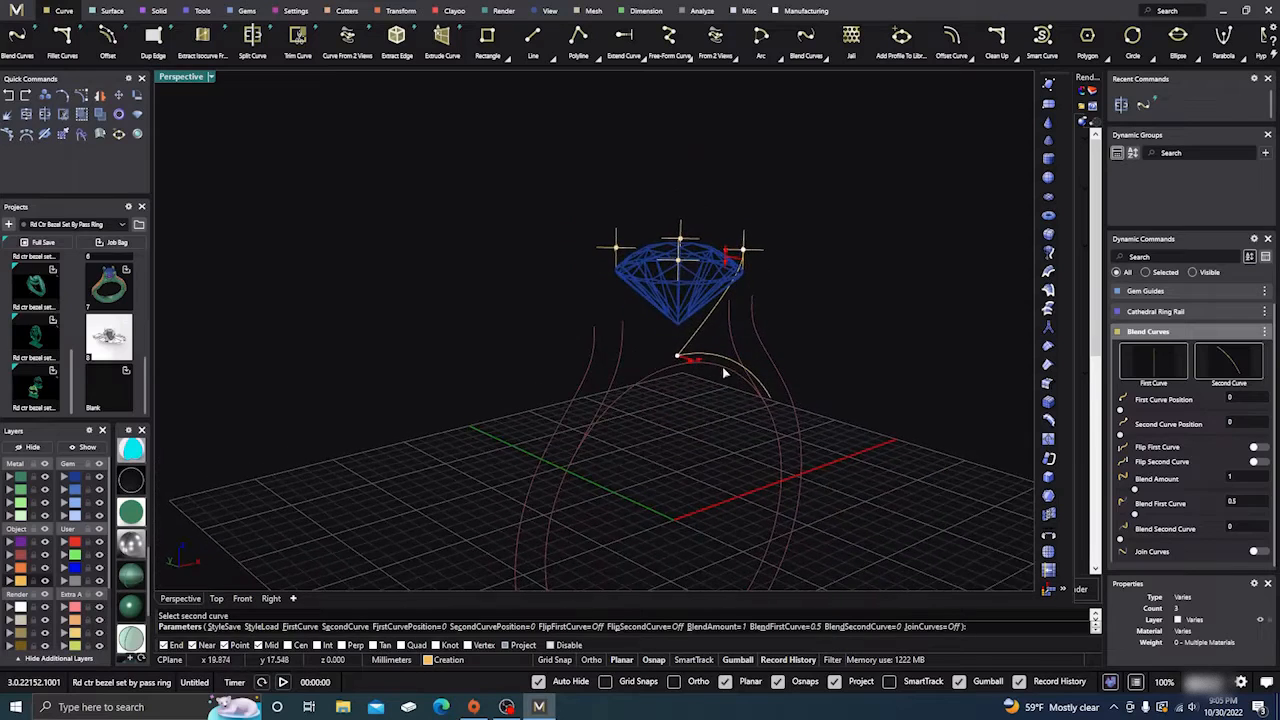
scroll(724, 380, "up", 2)
right_click_drag(726, 389, 712, 365)
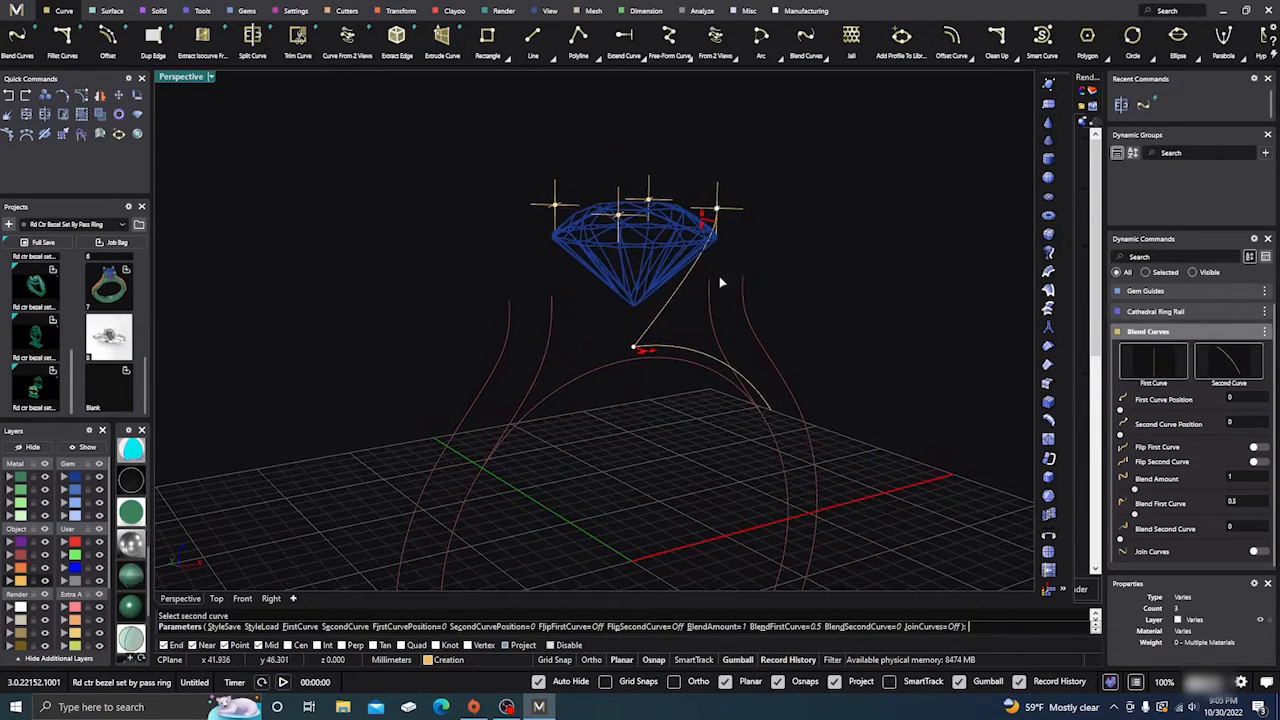
left_click_drag(708, 217, 706, 248)
mouse_move(711, 417)
right_mouse_down()
mouse_move(623, 409)
mouse_move(467, 426)
mouse_move(363, 397)
mouse_move(457, 411)
mouse_move(717, 397)
mouse_move(712, 406)
right_mouse_up()
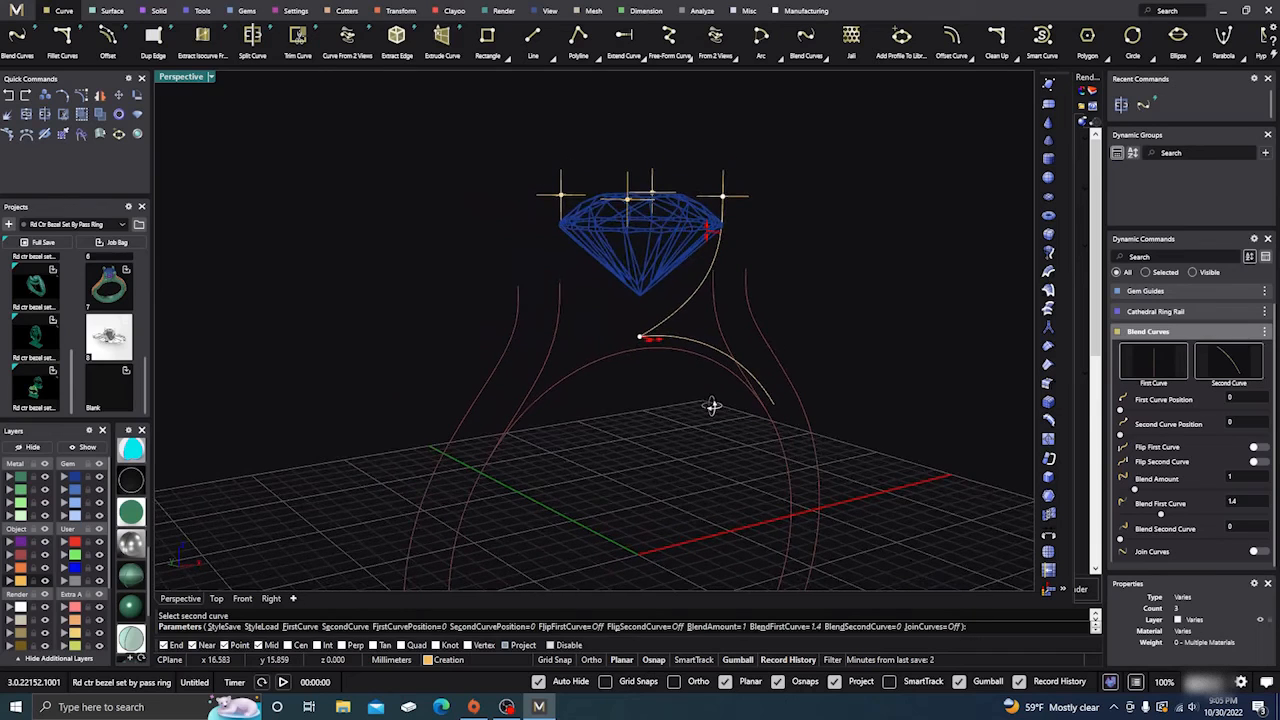
right_click_drag(727, 281, 708, 365)
key("Return")
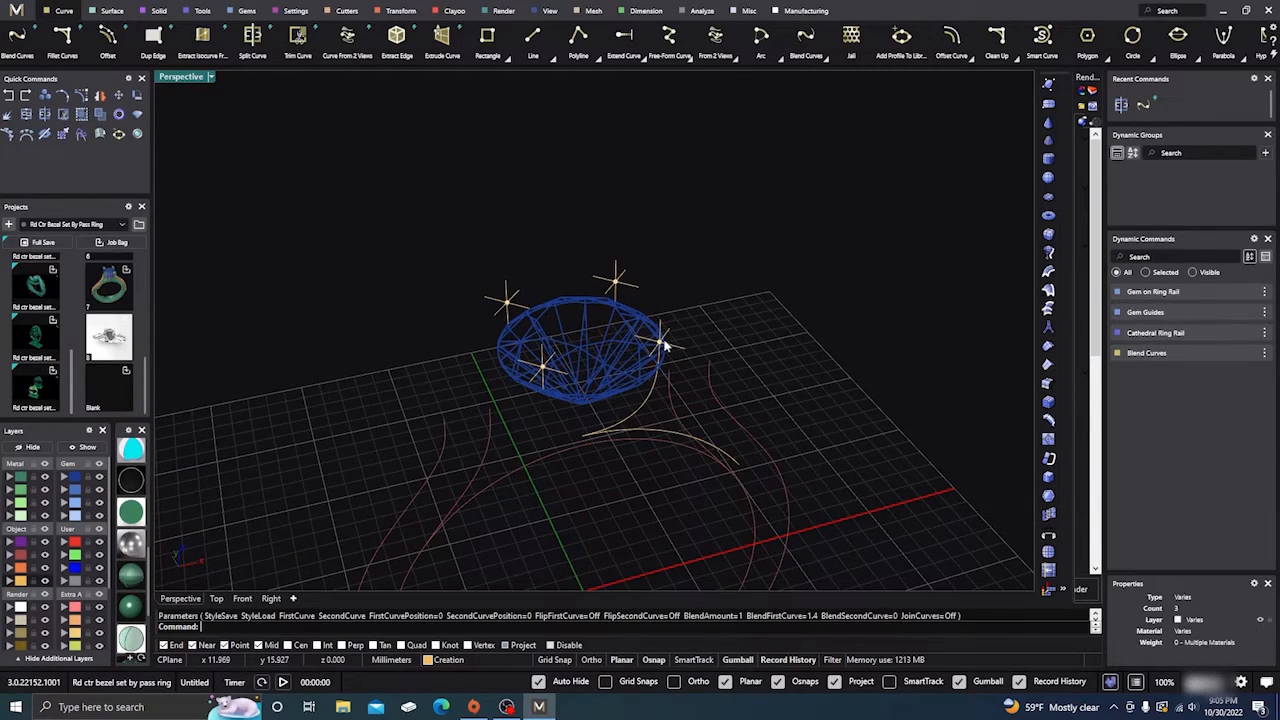
Edit the diamond's Gem Guides to a girdle spacing of 0.3
left_click(660, 345)
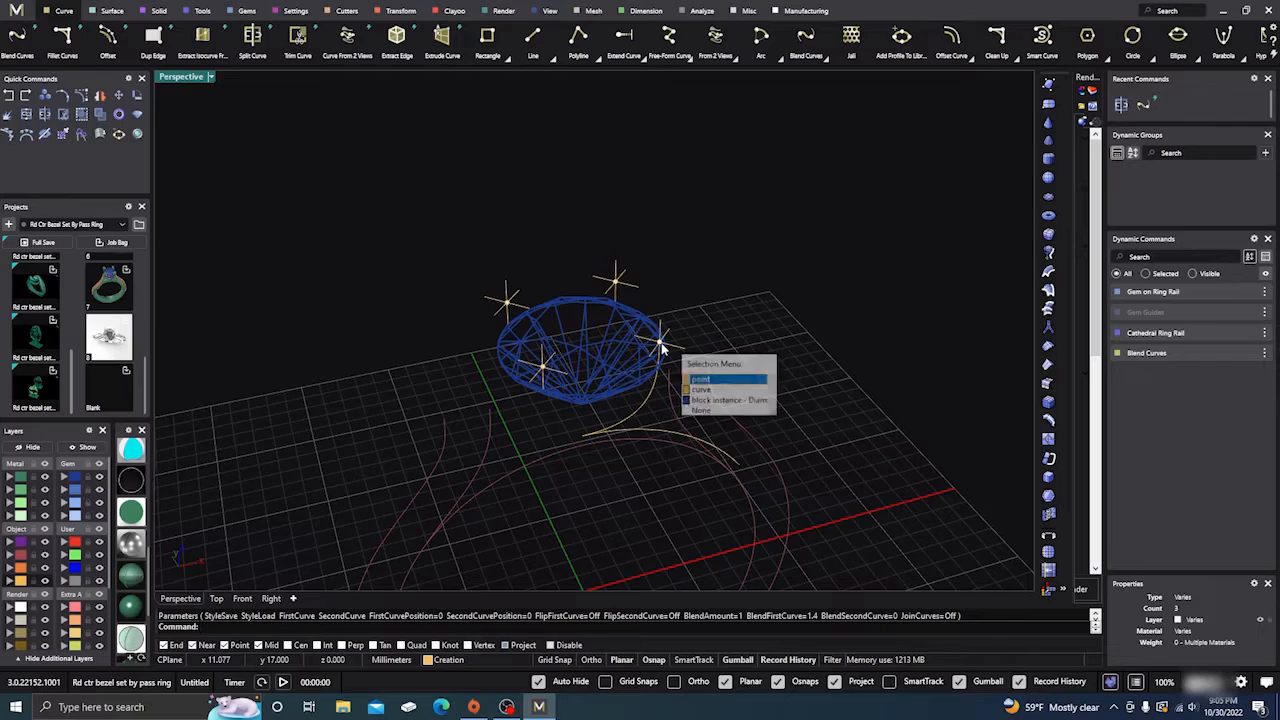
left_click(700, 380)
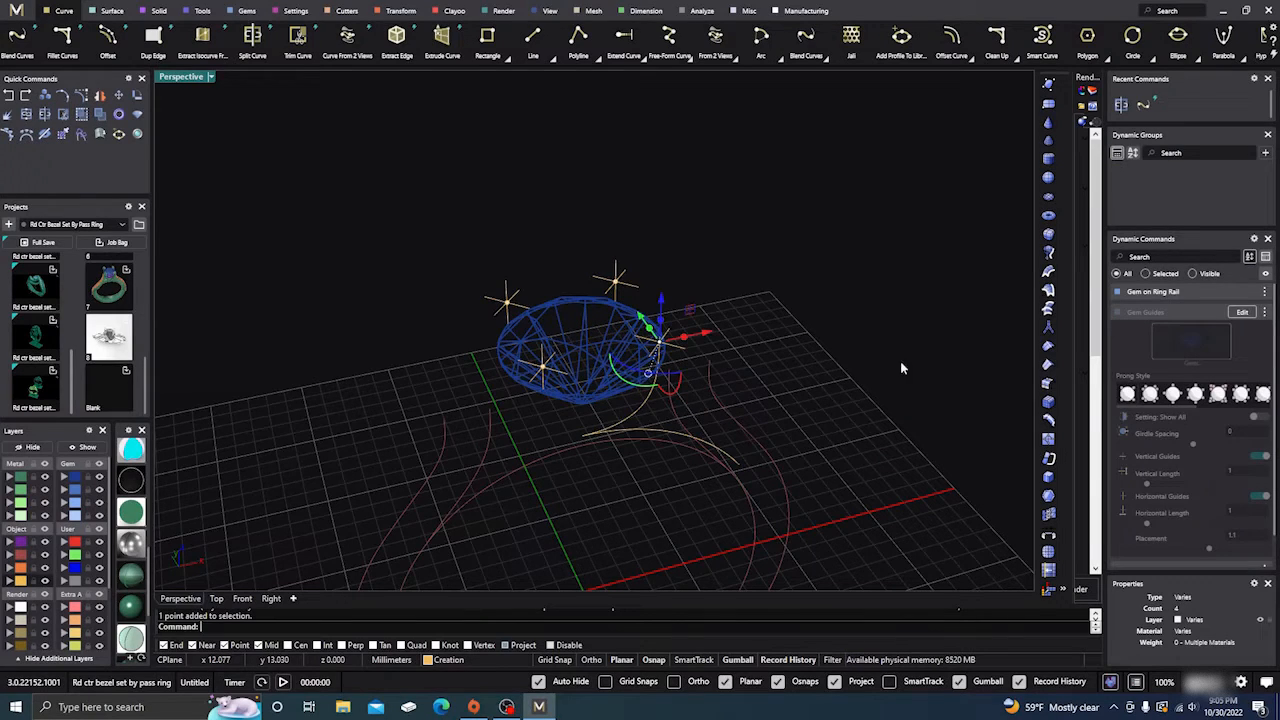
left_click(1243, 314)
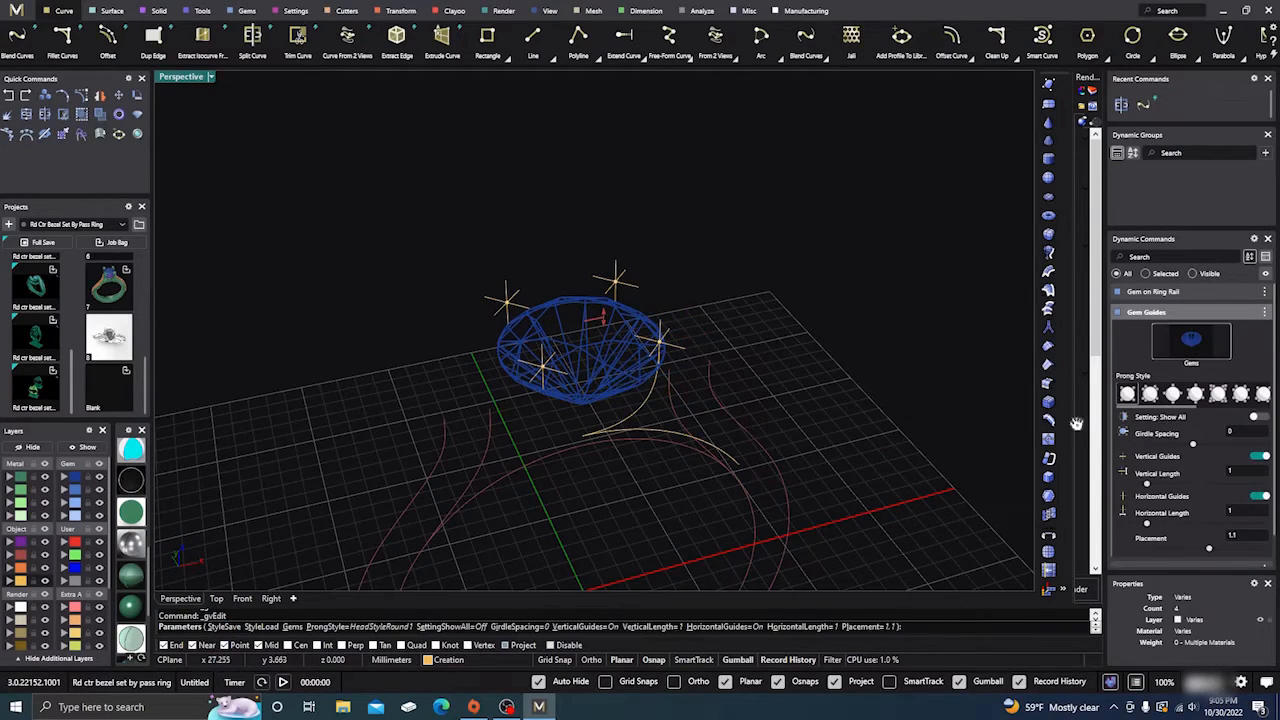
left_click_drag(1192, 450, 1198, 452)
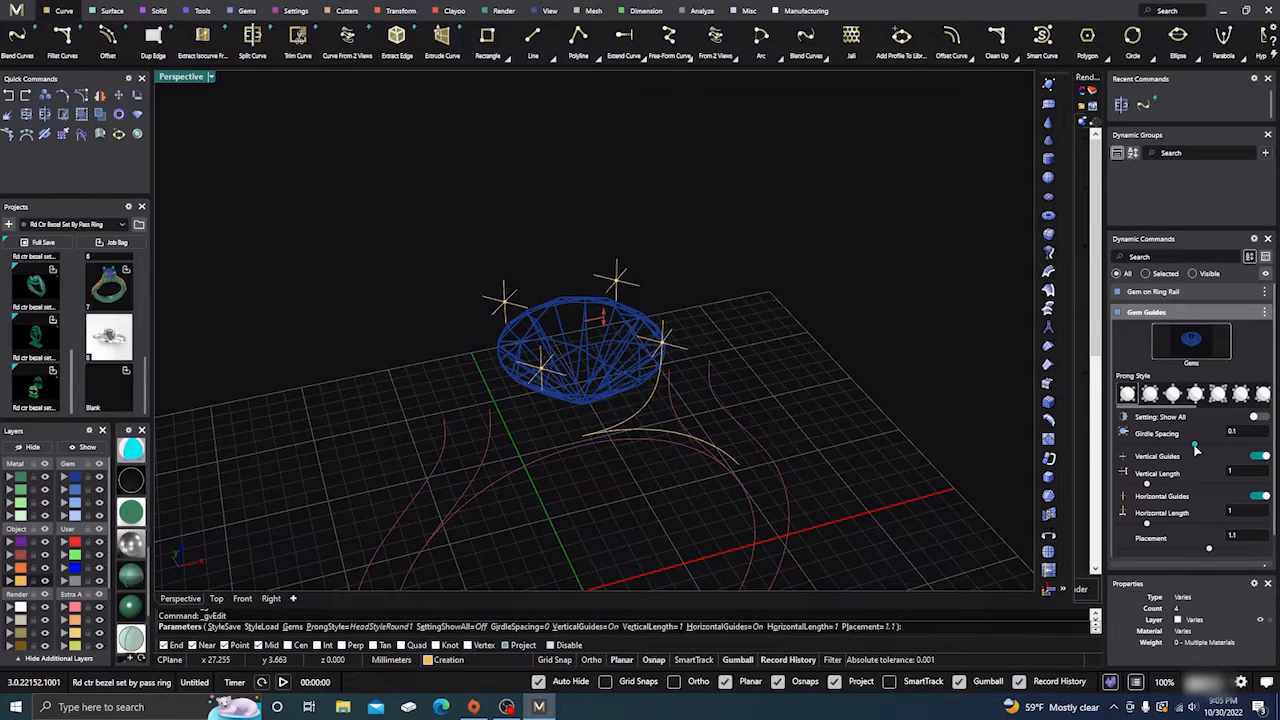
right_click(897, 465)
right_click_drag(897, 465, 856, 445)
Place an oval profile at position 0 of the blend curve with Profile Placer and rotate it to point outward from the diamond
right_click_drag(581, 365, 654, 379)
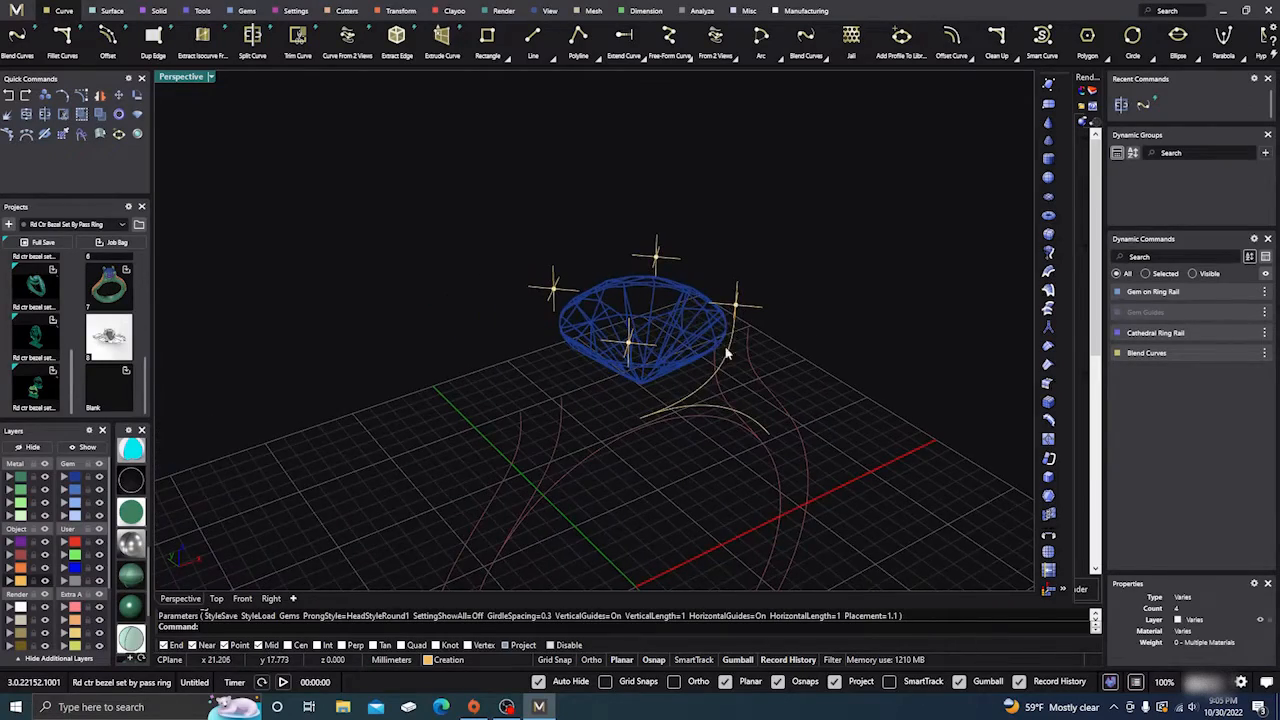
right_click_drag(731, 349, 669, 365)
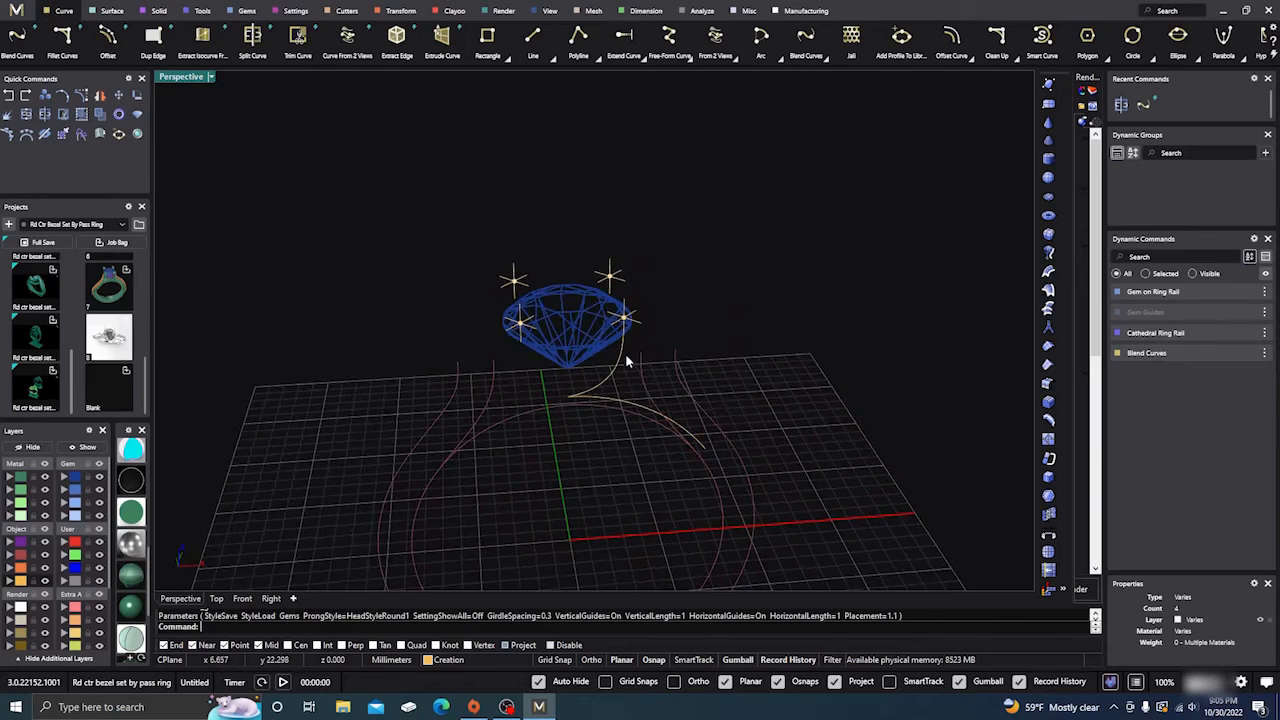
left_click(624, 356)
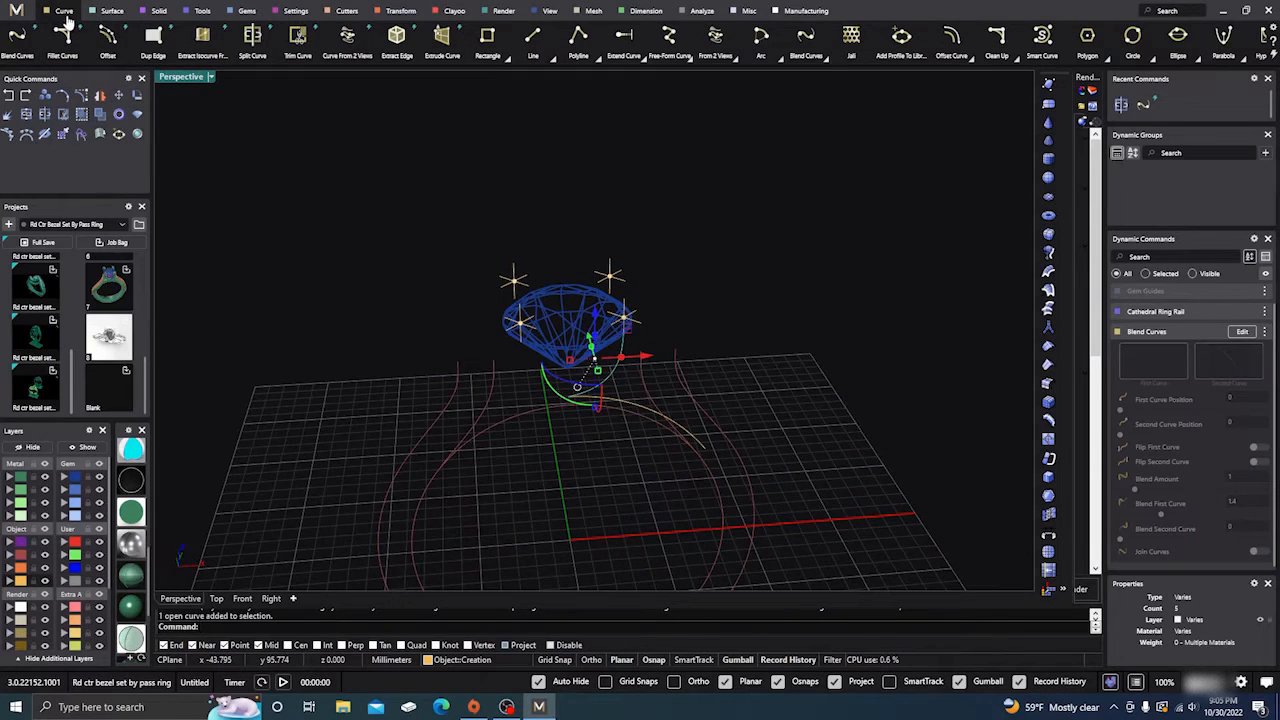
left_click(201, 12)
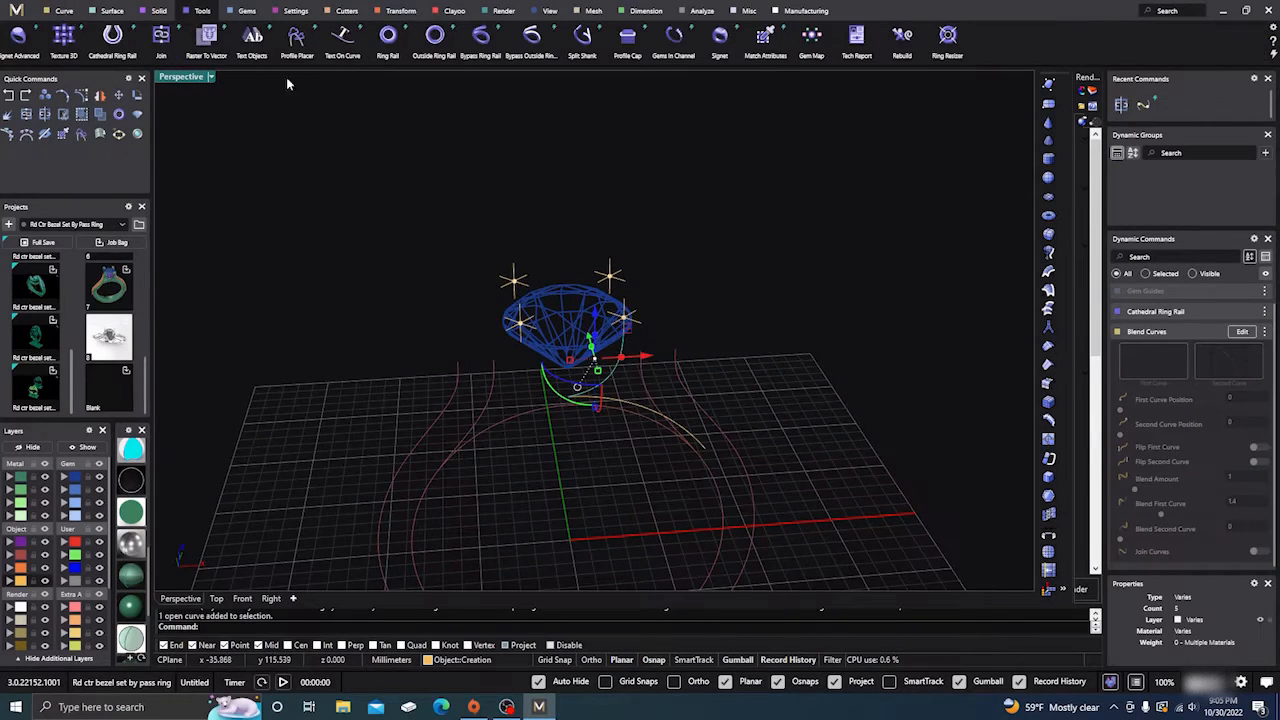
left_click(297, 40)
right_click_drag(548, 402, 580, 497)
scroll(551, 263, "down", 5)
right_click_drag(553, 275, 552, 462)
scroll(567, 436, "up", 5)
scroll(575, 424, "up", 6)
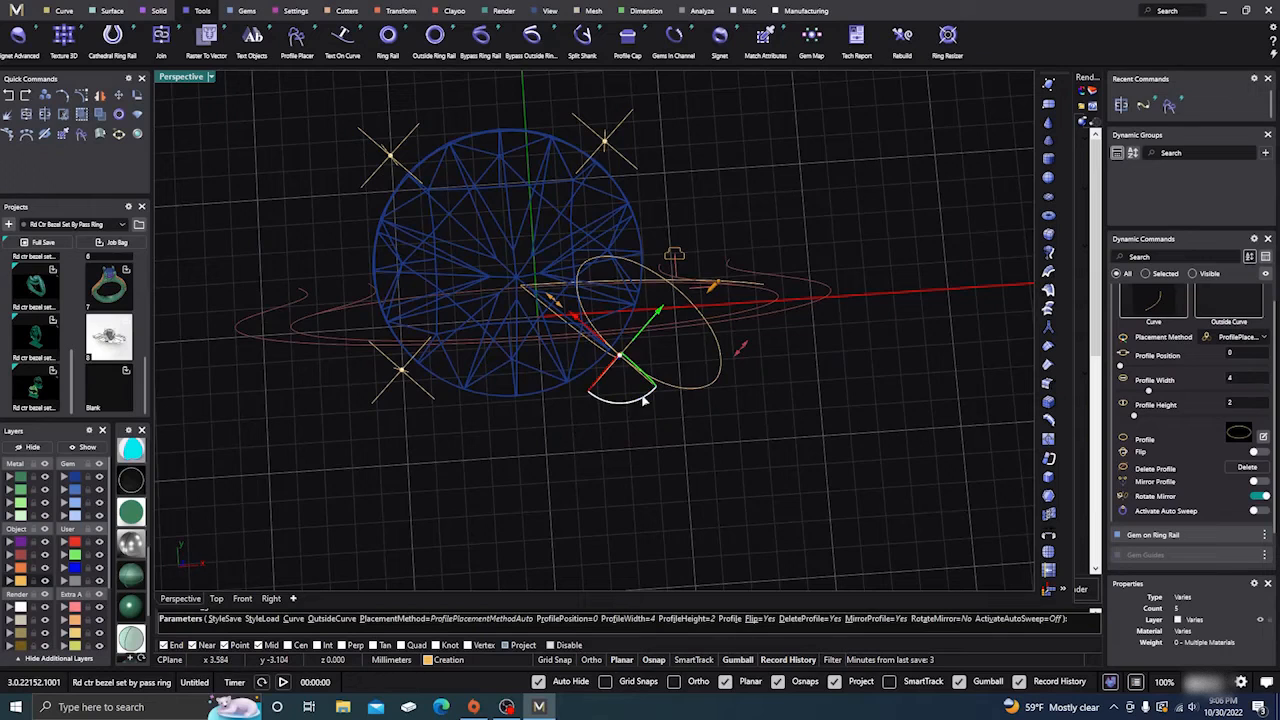
right_click_drag(643, 400, 591, 454)
left_click_drag(588, 424, 555, 376)
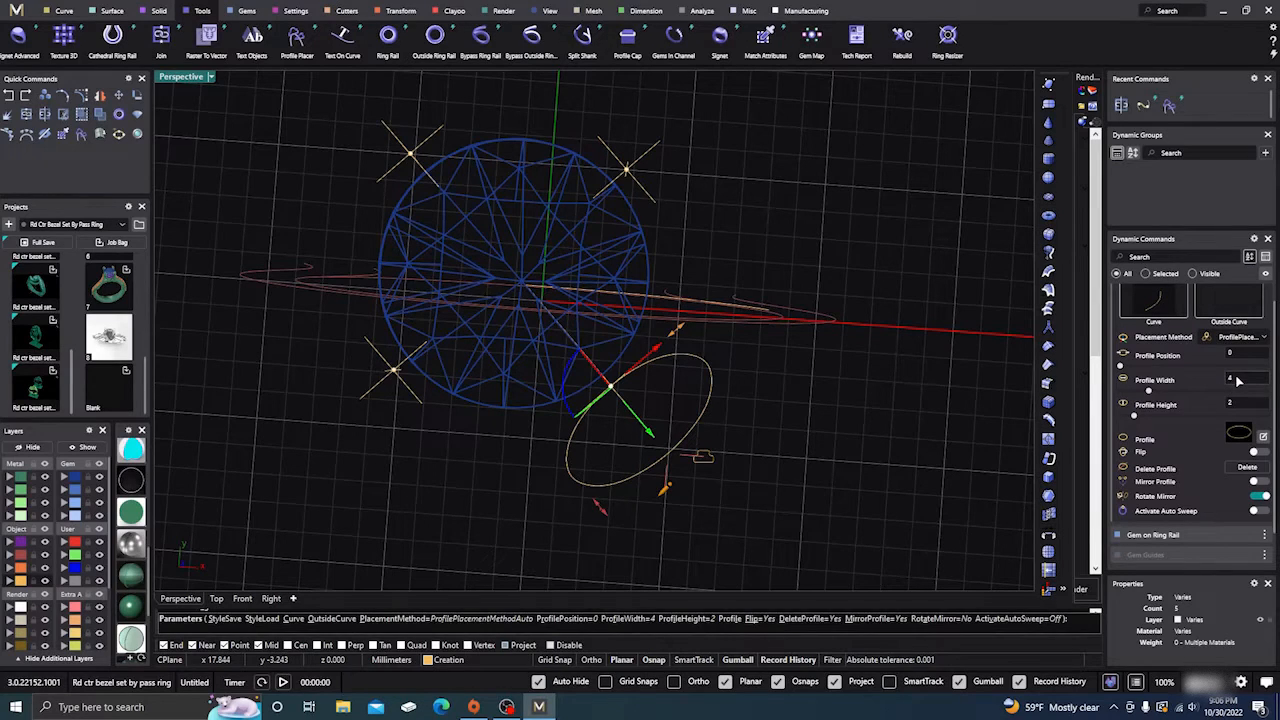
Set the profile's width and height to 1.2 and move it to center on the gem guide point
left_click(1238, 380)
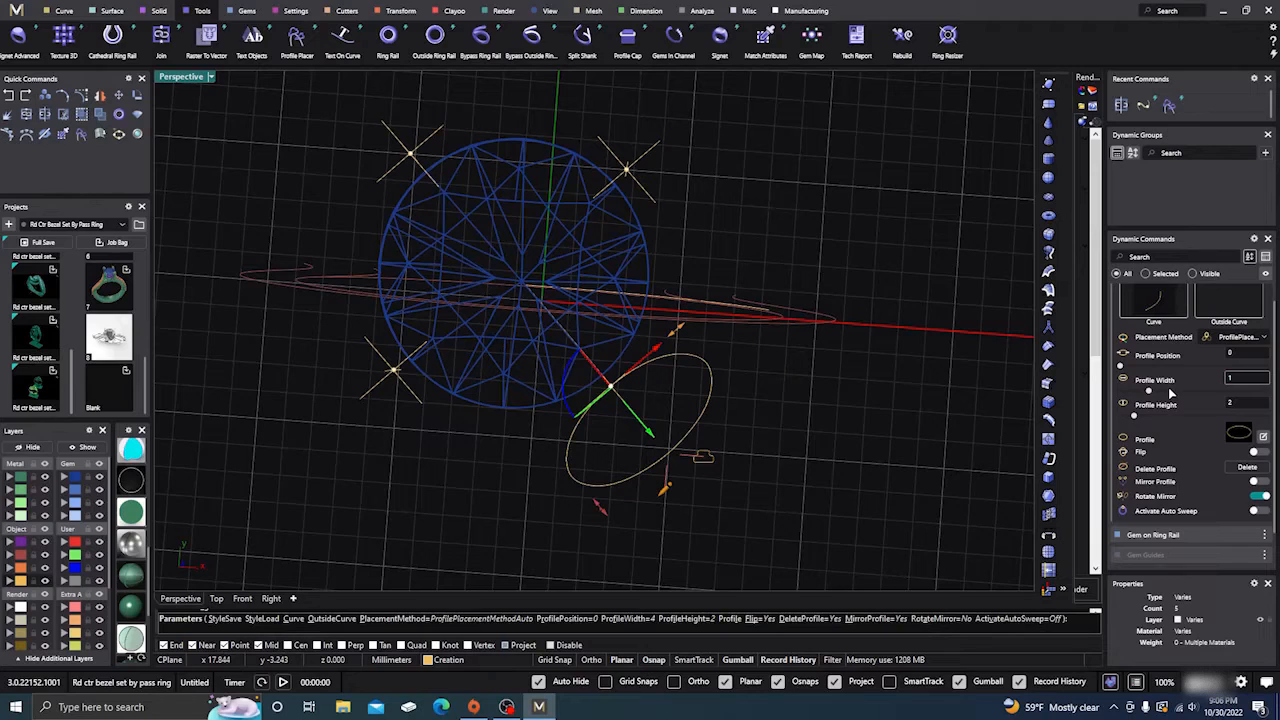
type("1.2")
key("Return")
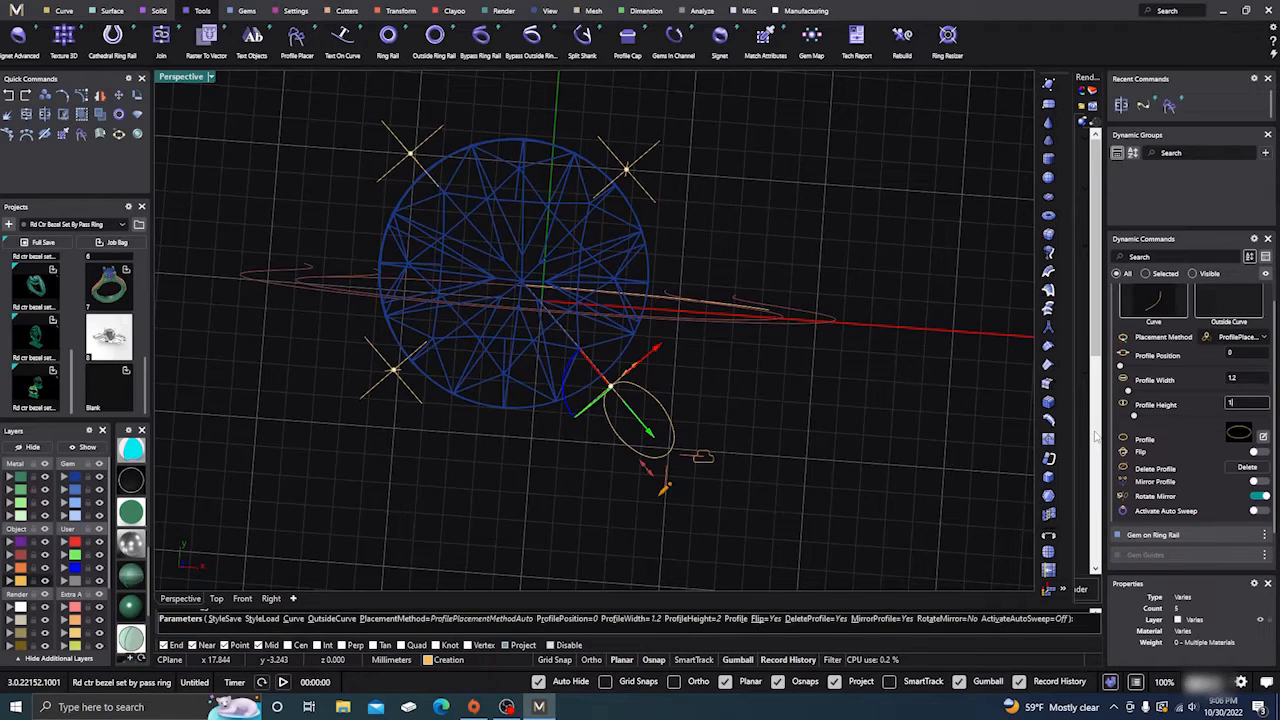
type("1.2")
key("Return")
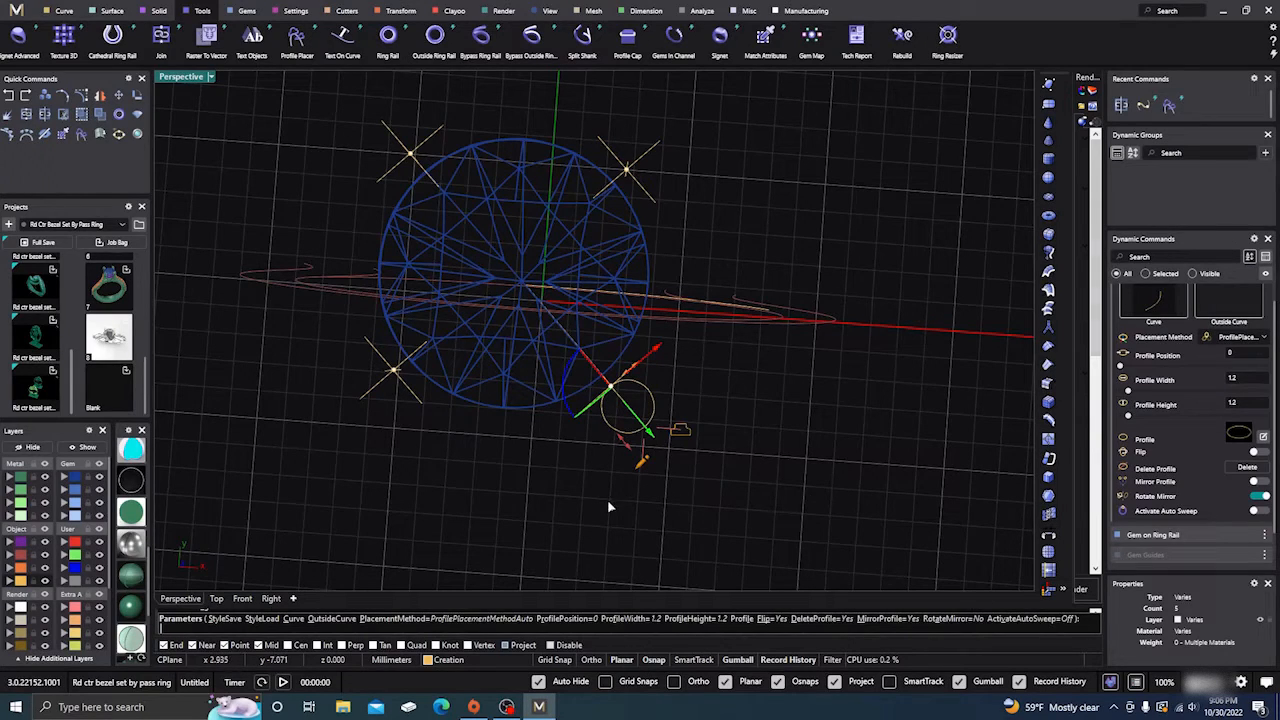
left_click_drag(648, 430, 640, 408)
mouse_move(640, 410)
right_mouse_down()
mouse_move(546, 489)
mouse_move(600, 452)
mouse_move(657, 485)
mouse_move(662, 443)
mouse_move(647, 430)
right_mouse_up()
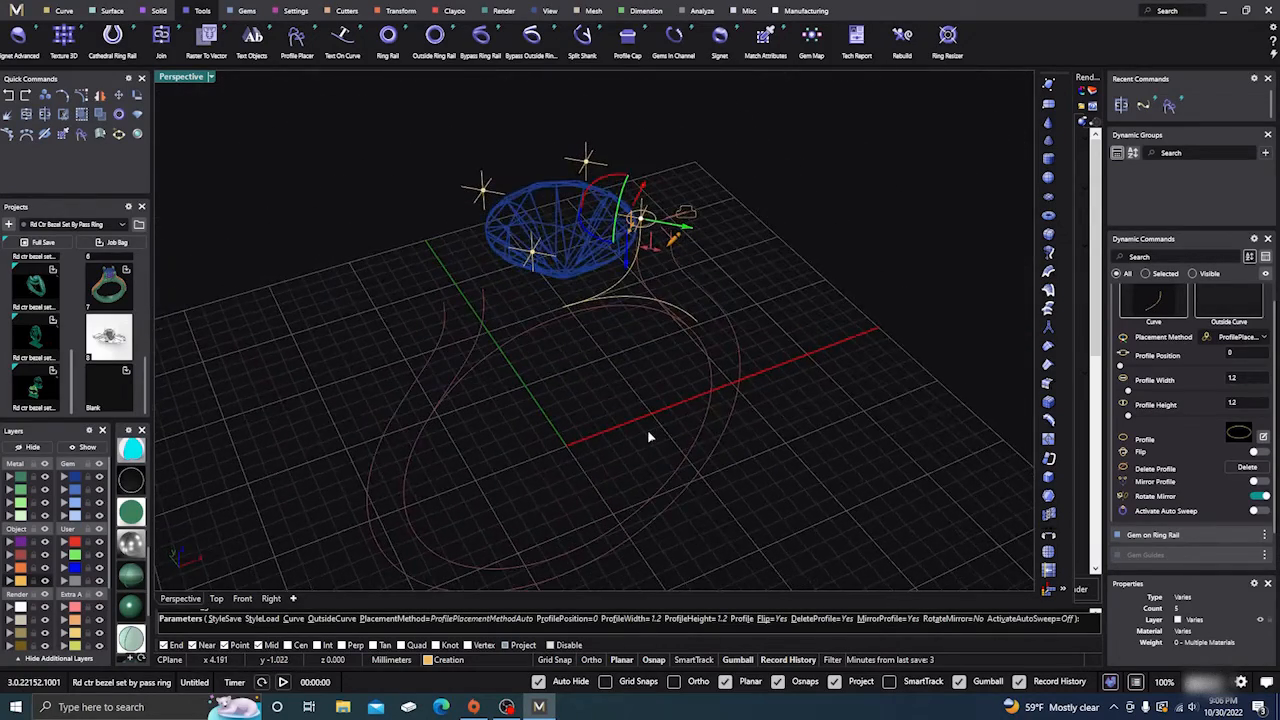
right_click(647, 430)
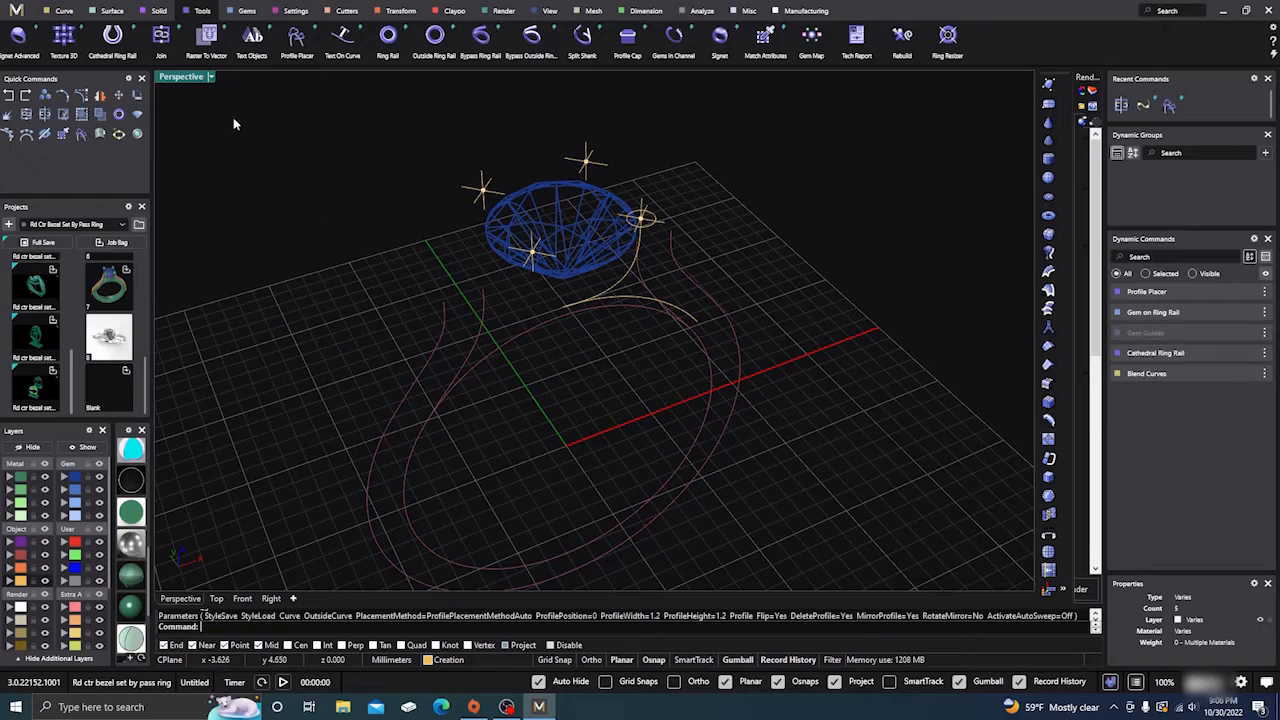
Sweep the round profile along the blend curve with Sweep 1, doming the prong's upper end
left_click(112, 11)
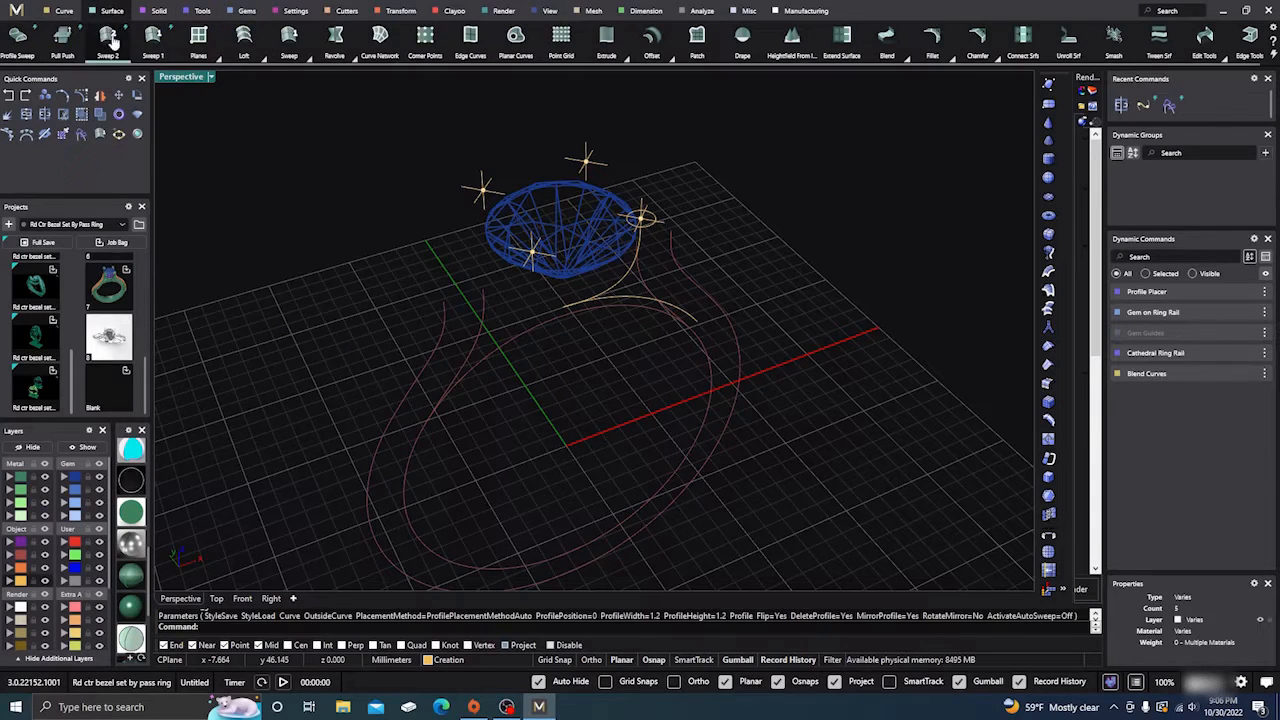
left_click(153, 35)
scroll(618, 298, "up", 3)
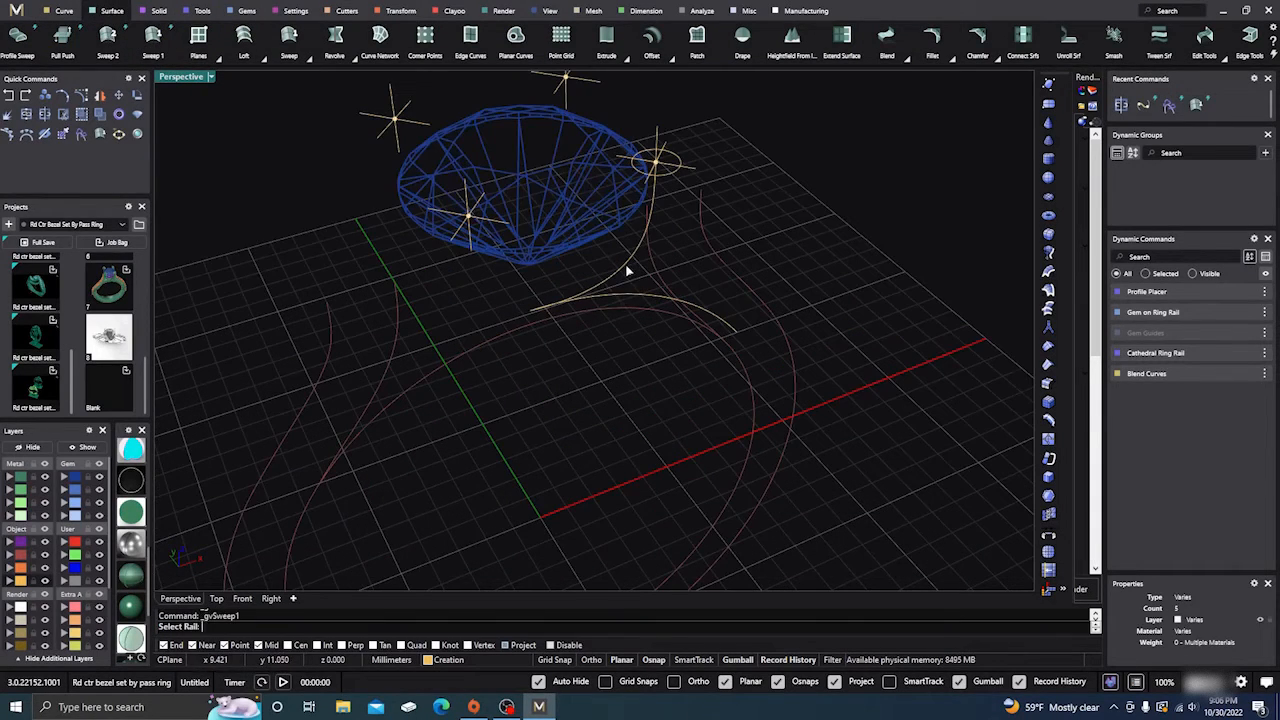
left_click(660, 200)
left_click(674, 171)
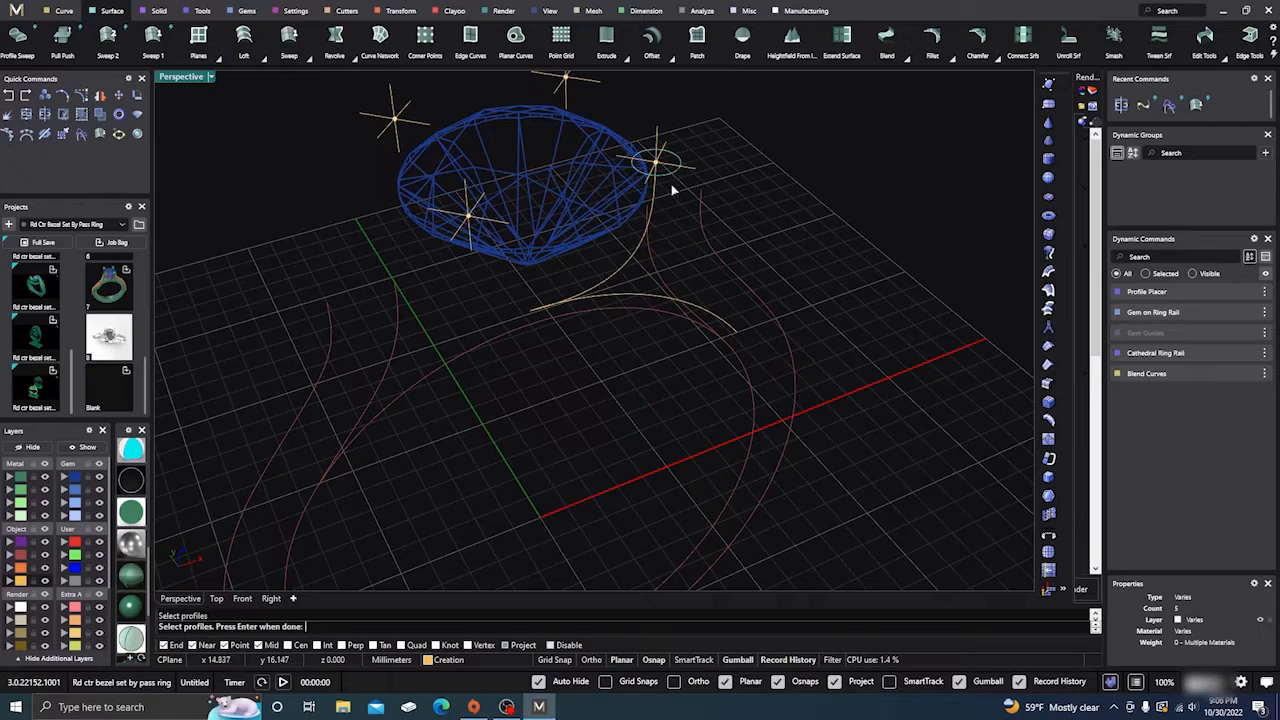
left_click_drag(650, 187, 651, 155)
right_click_drag(612, 398, 621, 372)
right_click(621, 372)
Cap the open lower end of the swept prong to make it a closed solid
left_click(643, 260)
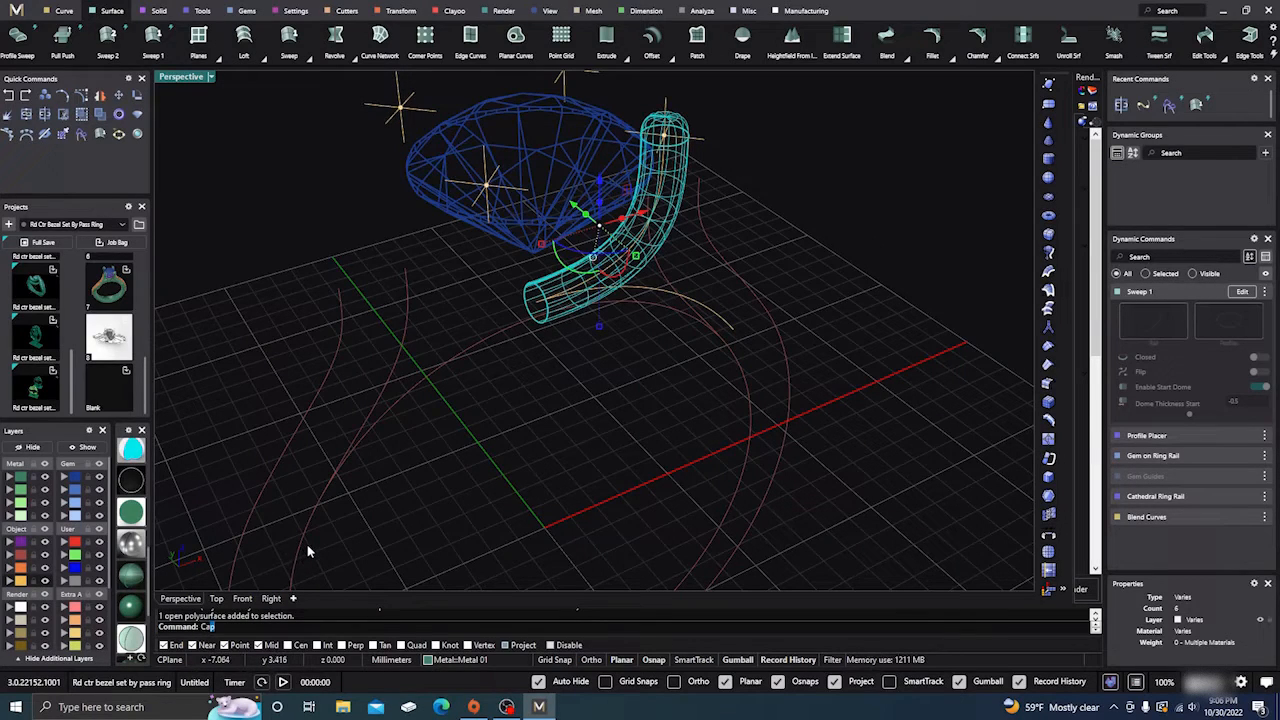
key("Return")
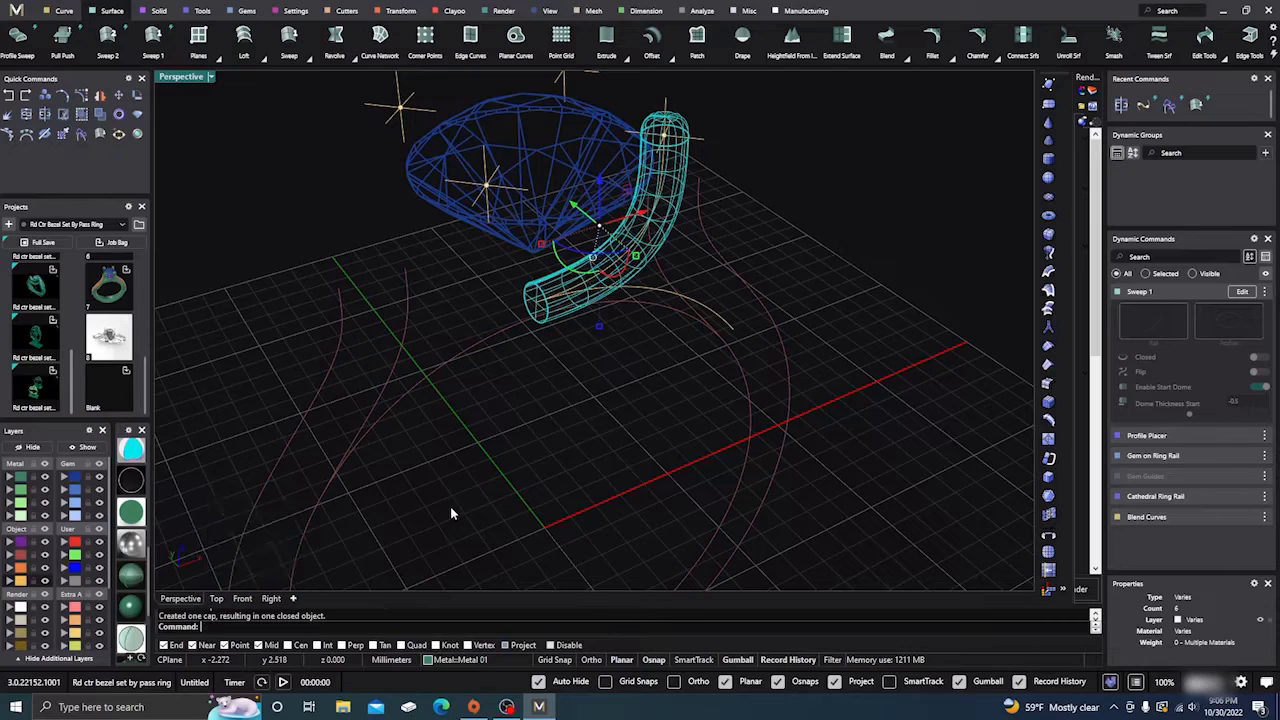
left_click(564, 406)
Mirror the capped prong across both X and Y with the Multi option on, so each corner of the diamond has one
right_click_drag(611, 420, 611, 364)
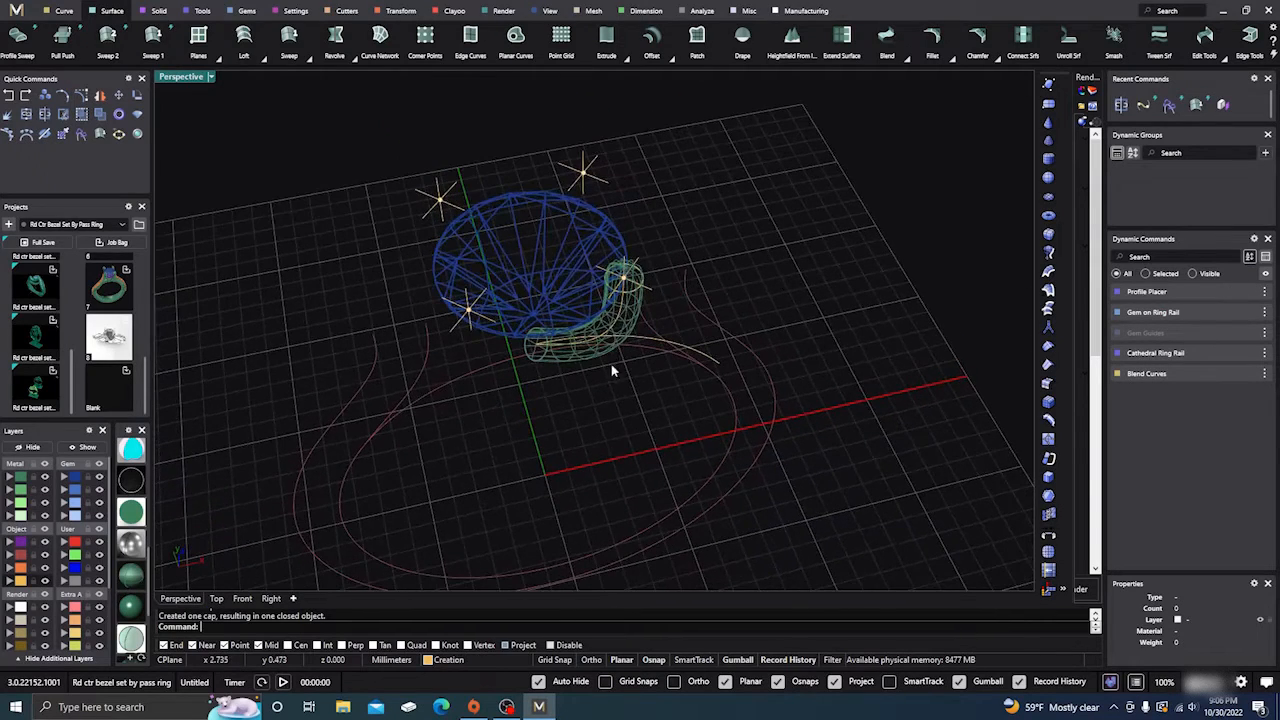
left_click(636, 327)
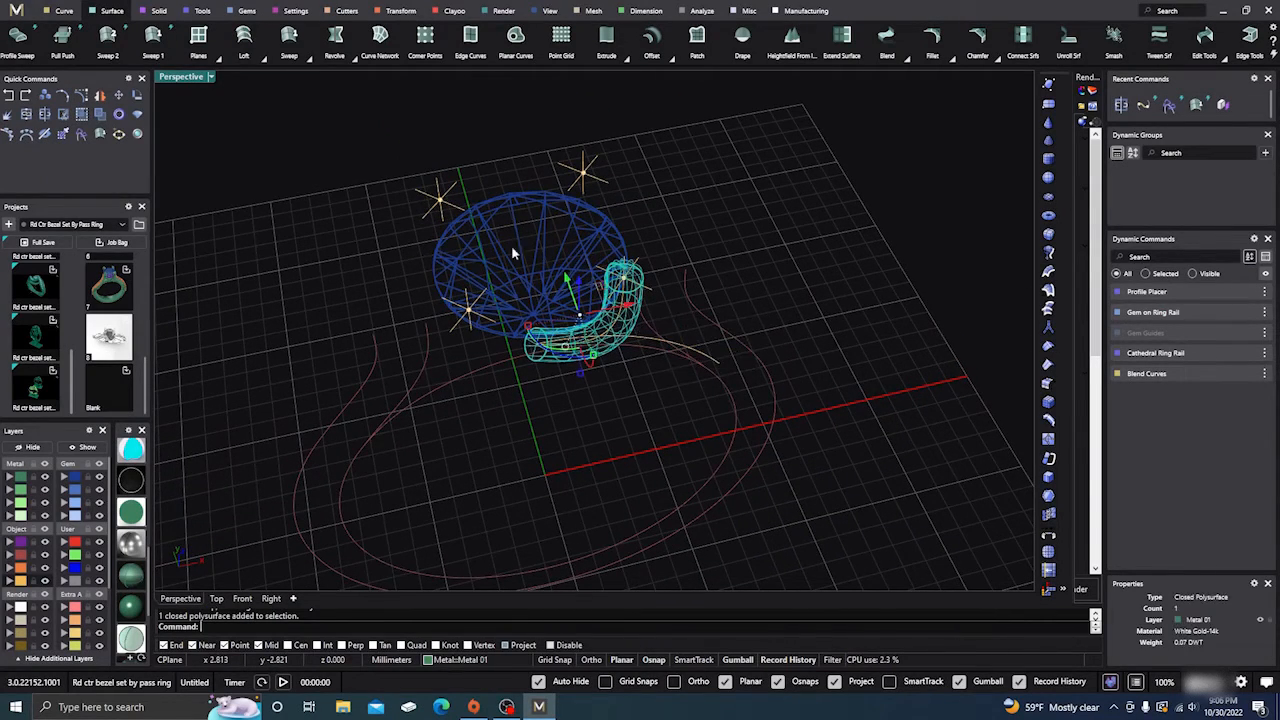
left_click(398, 12)
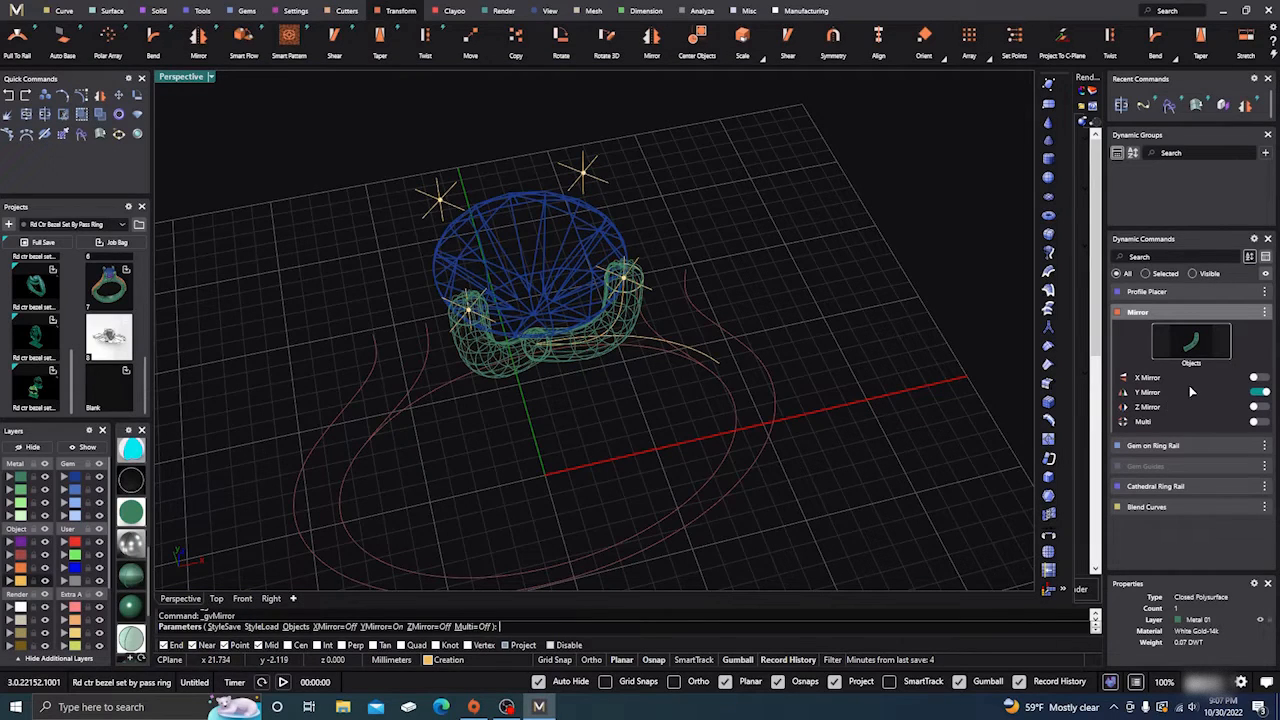
left_click(1262, 378)
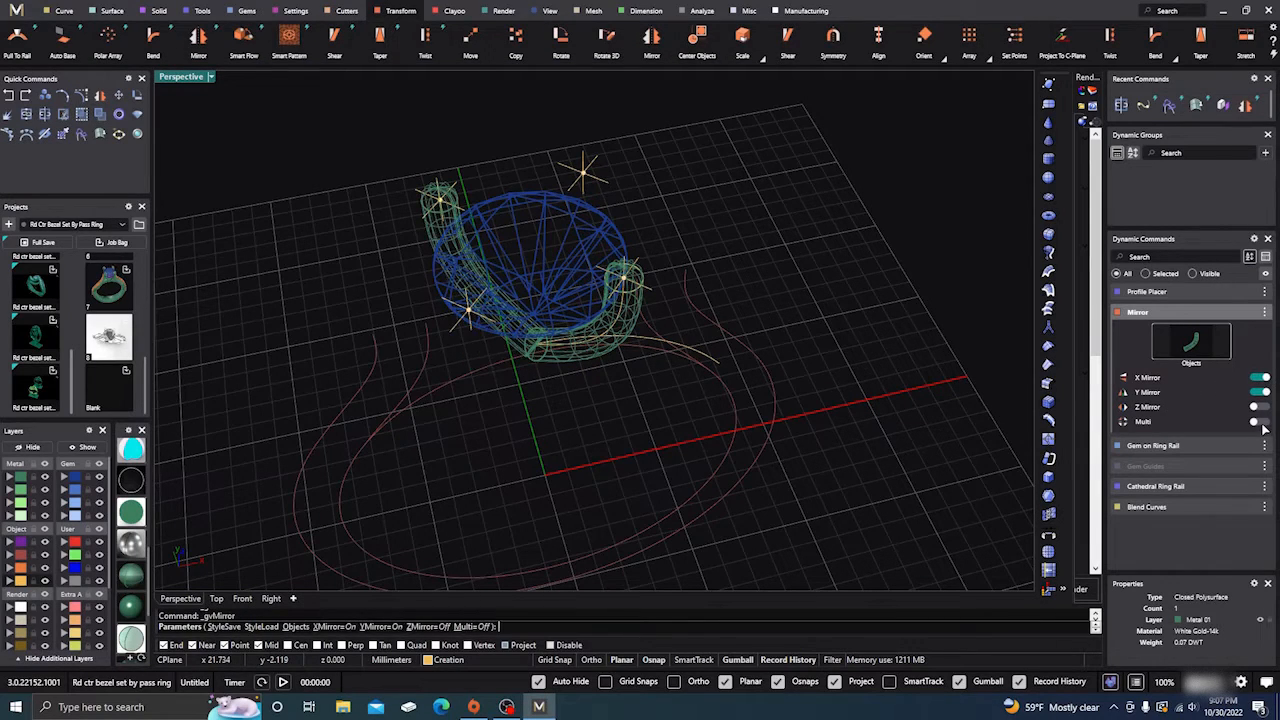
left_click(1258, 422)
key("Return")
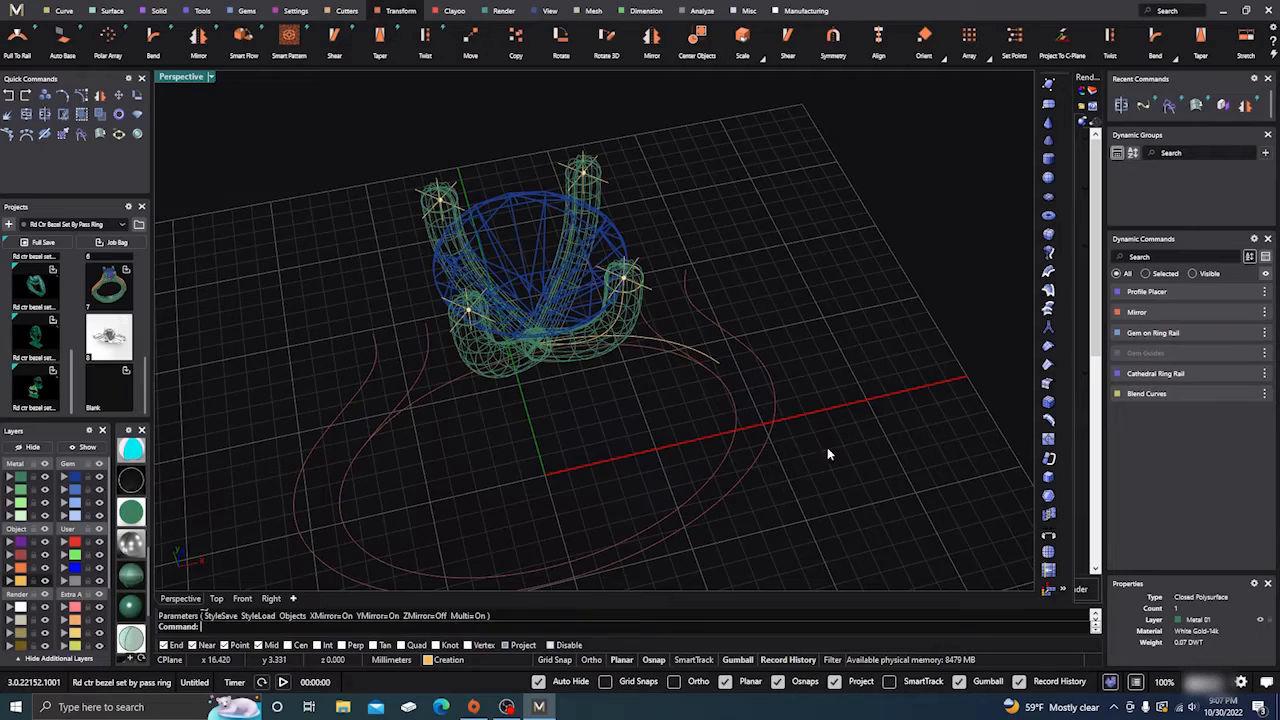
Display the perspective view in a shaded mode that still shows the rail curves and surface isocurves
right_click_drag(829, 451, 759, 384)
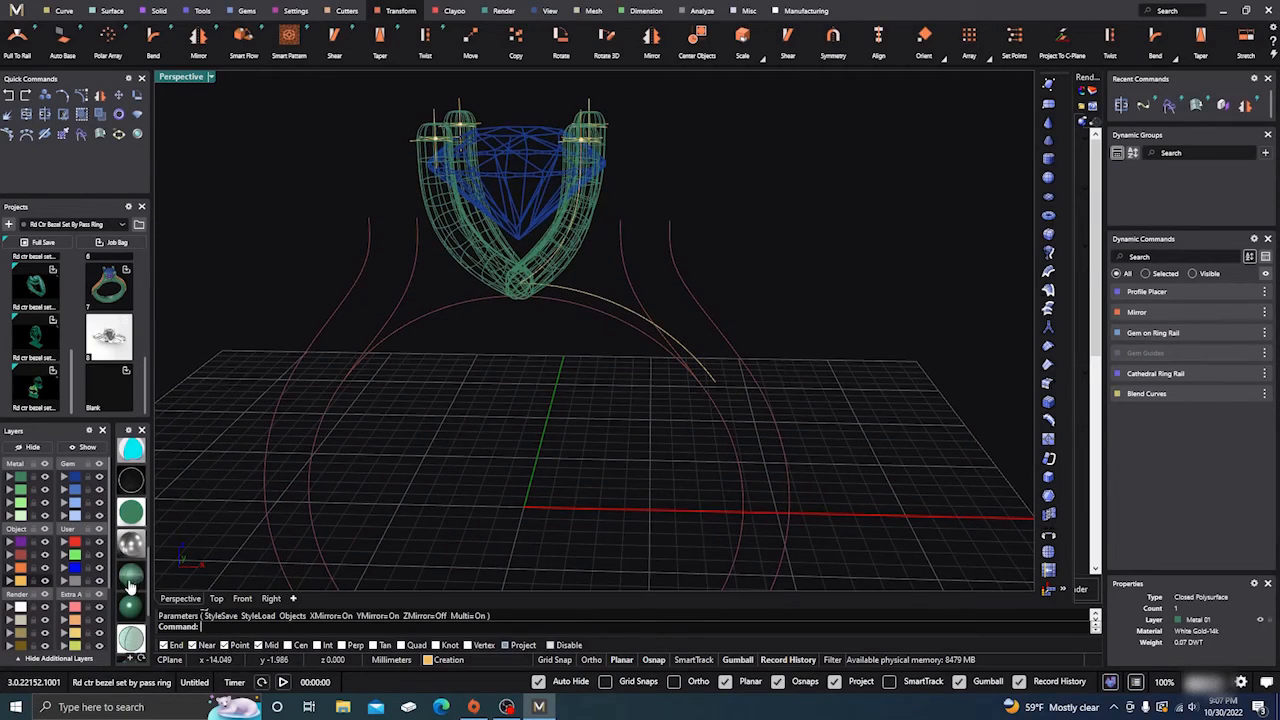
left_click(131, 606)
right_click_drag(547, 438, 590, 485)
mouse_move(133, 585)
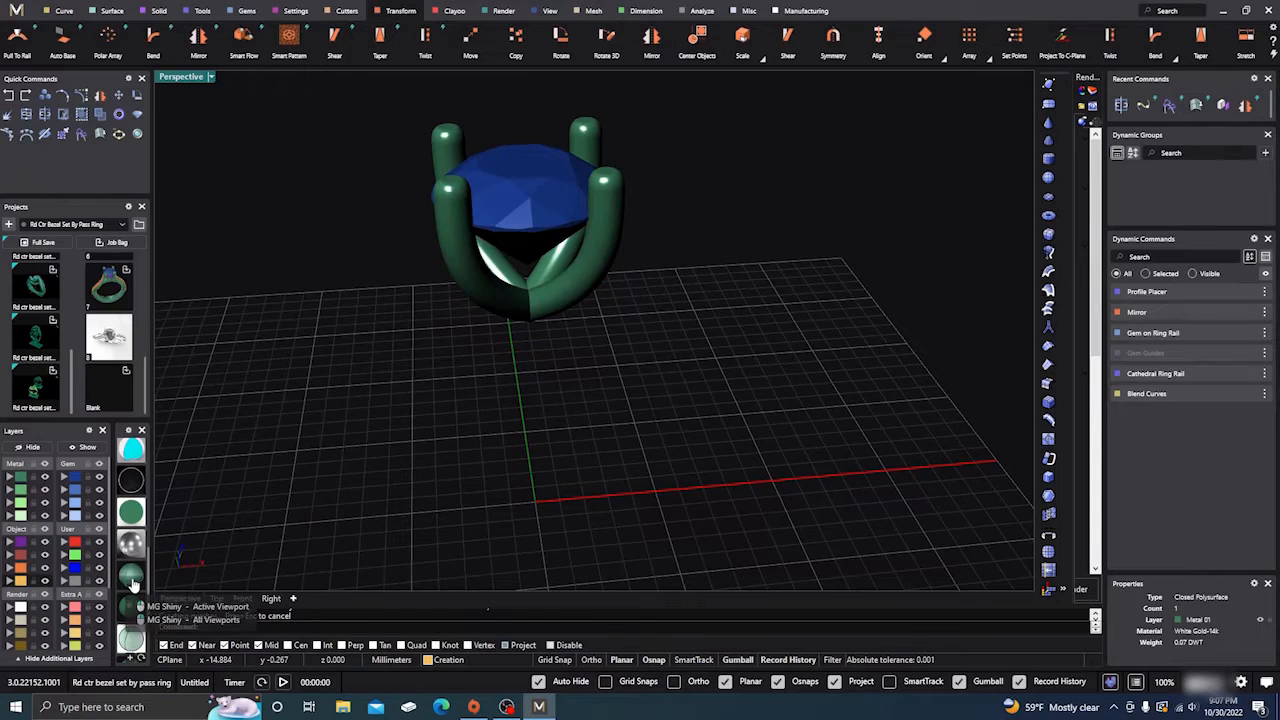
left_click(195, 606)
right_click_drag(643, 386, 688, 372)
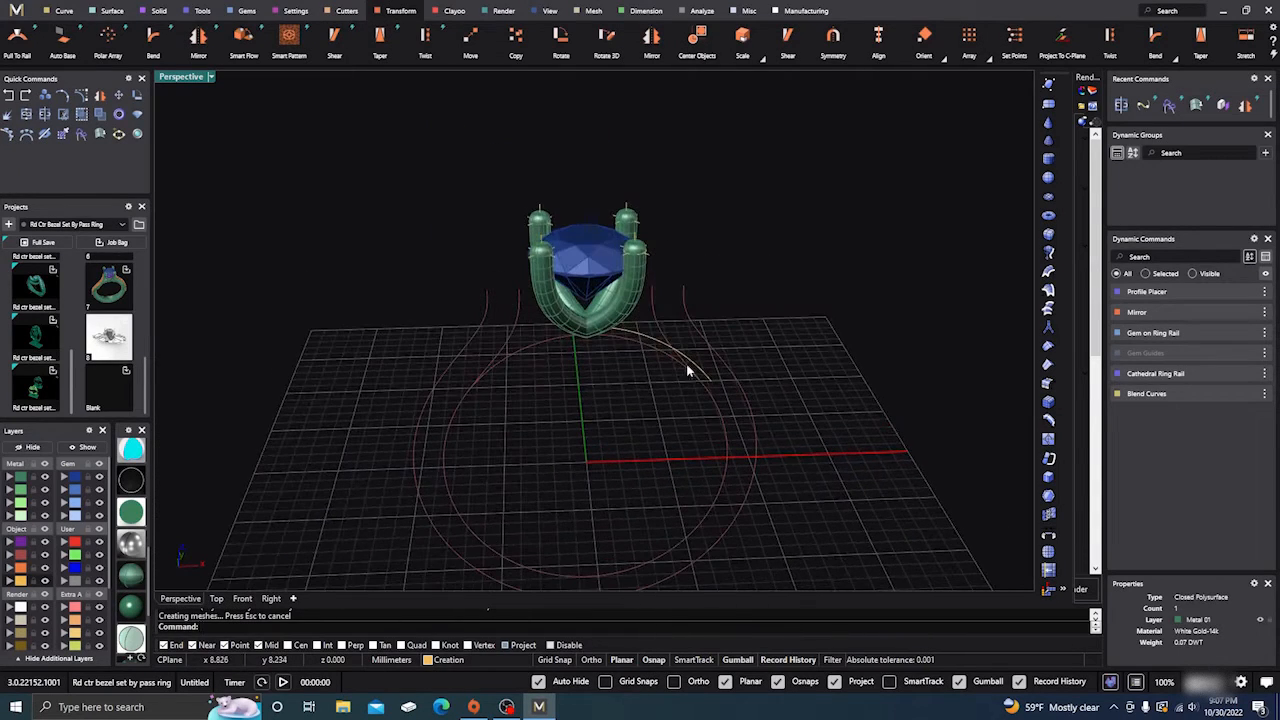
Add an under bezel to the center diamond and give it bezel profile 05 from the library
left_click(585, 250, "shift")
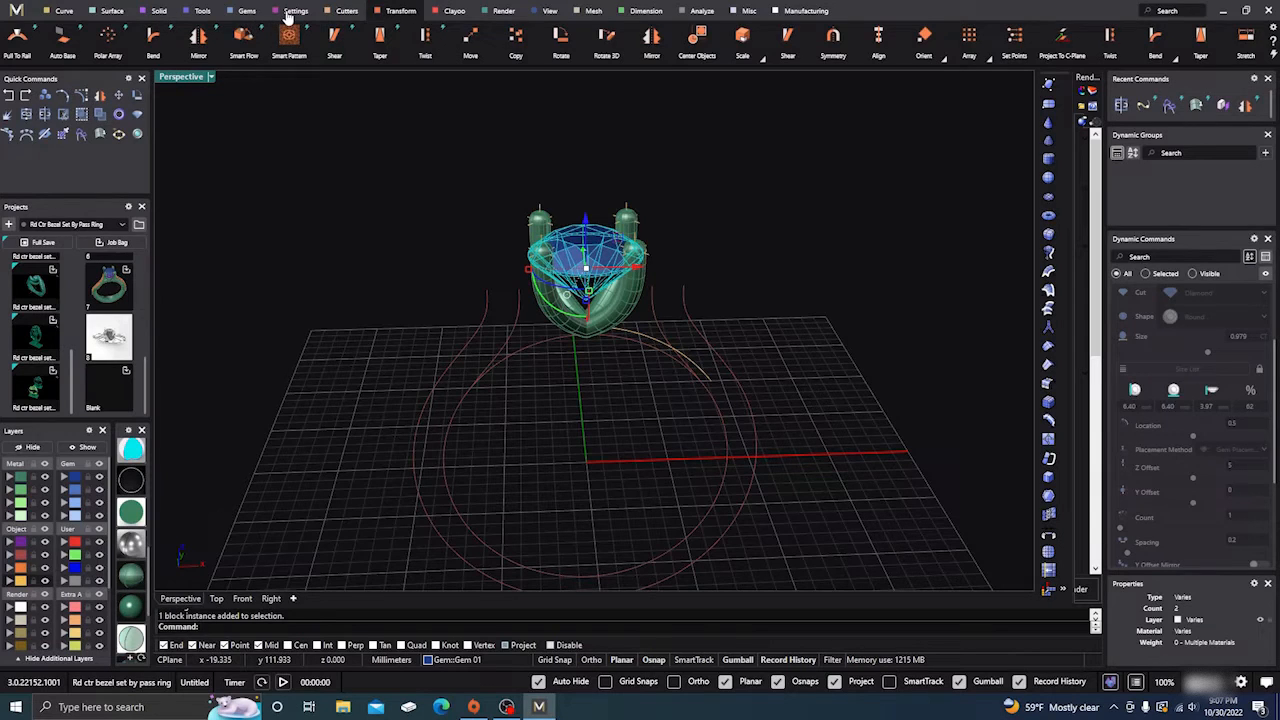
left_click(287, 12)
left_click(483, 38)
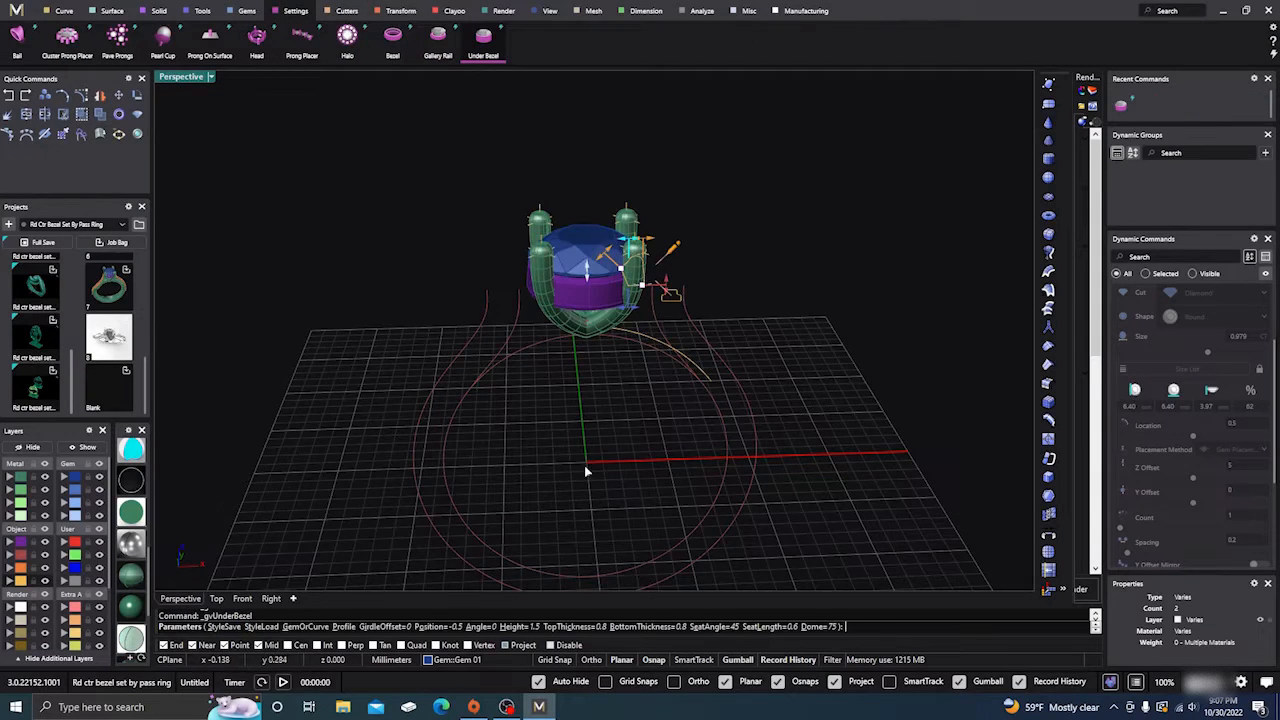
scroll(1194, 425, "down", 2)
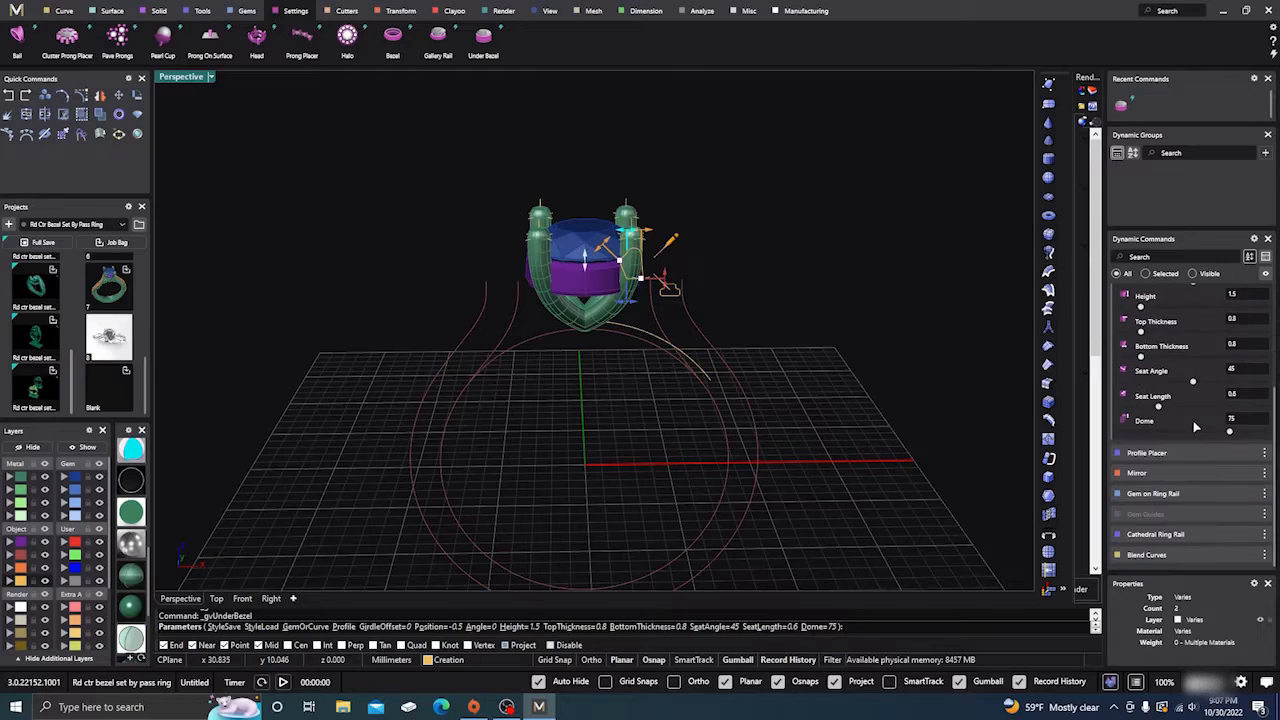
scroll(1192, 419, "up", 6)
left_click(1241, 366)
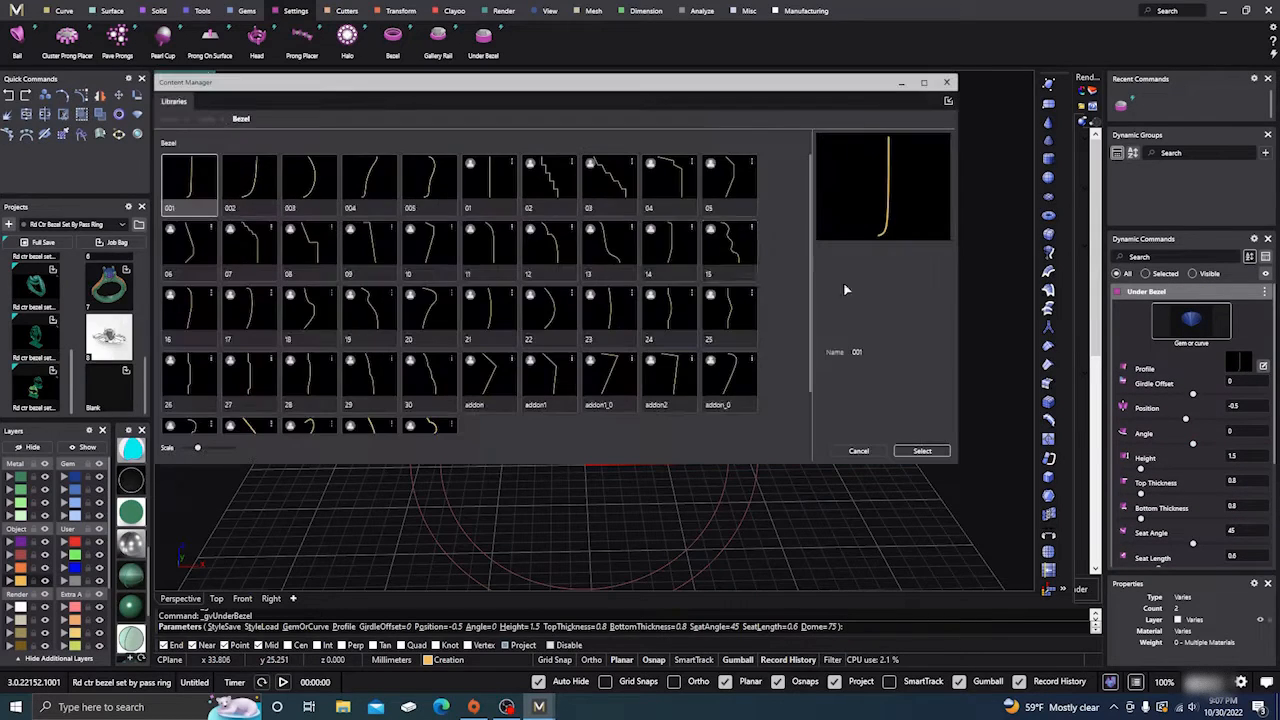
left_click(727, 181)
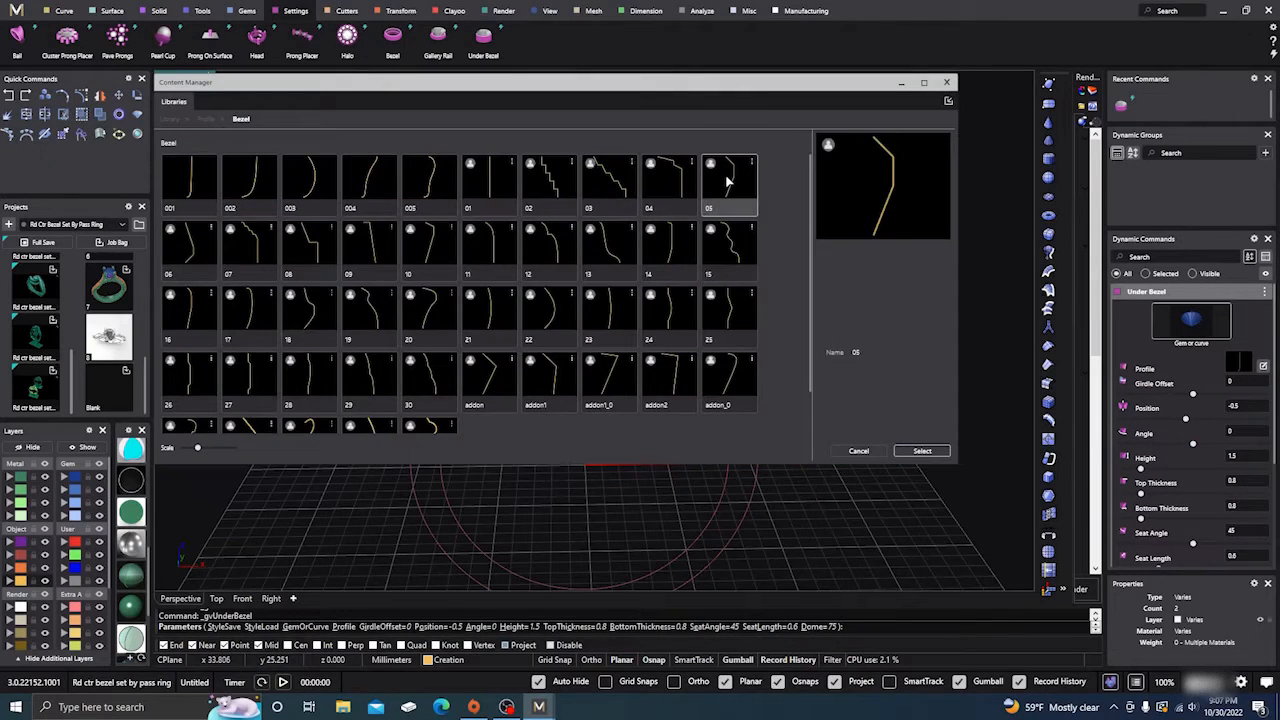
left_click(921, 450)
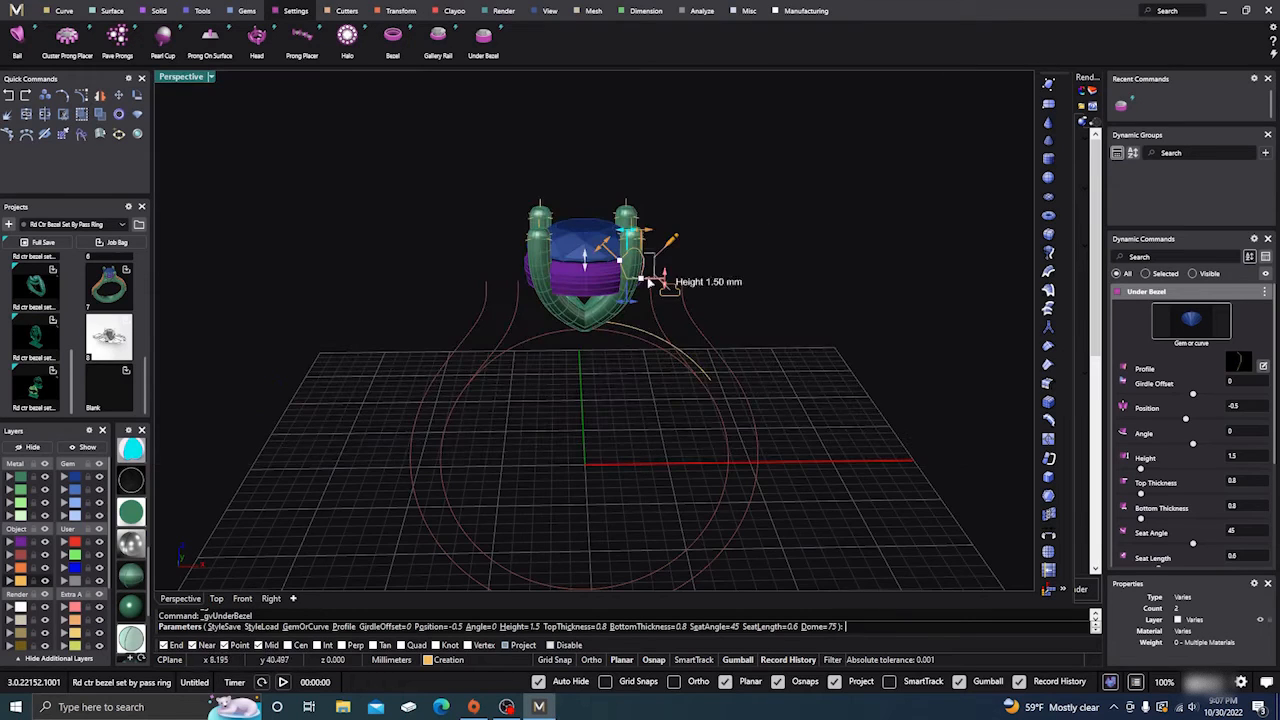
Set the under bezel's height to 1 and its position to -0.75, and accept it
scroll(615, 315, "up", 5)
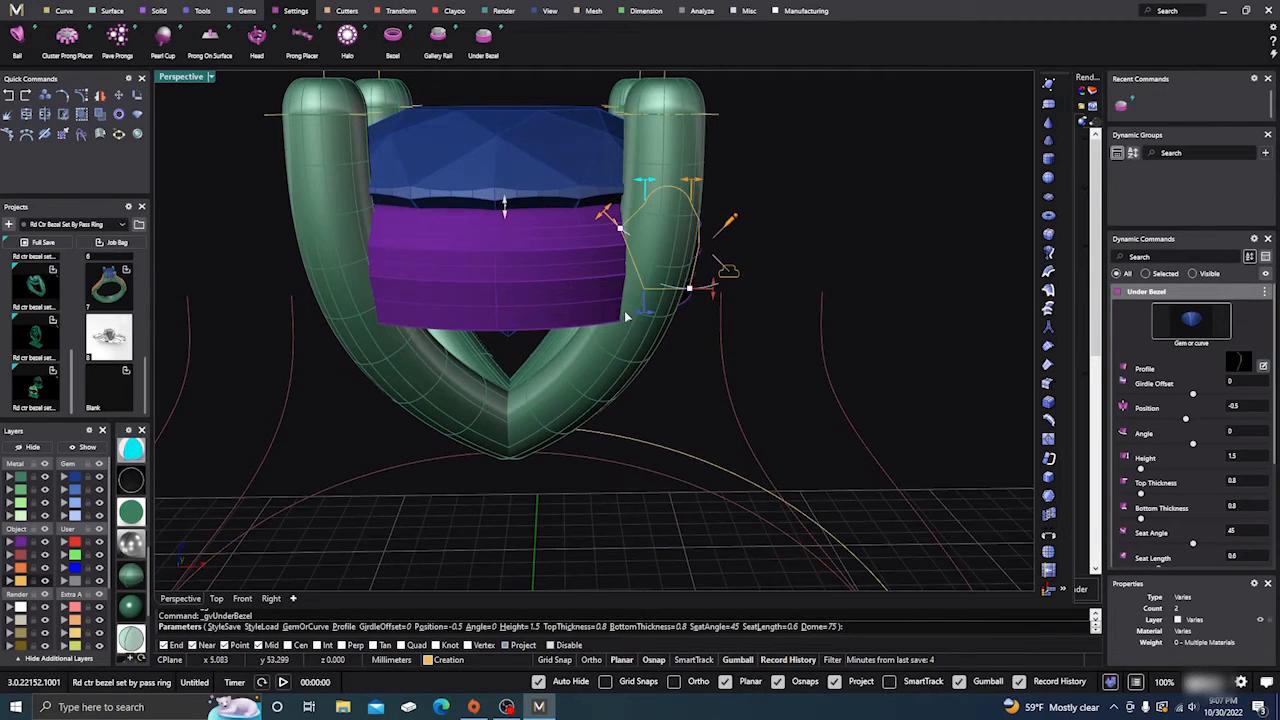
left_click_drag(689, 289, 712, 258)
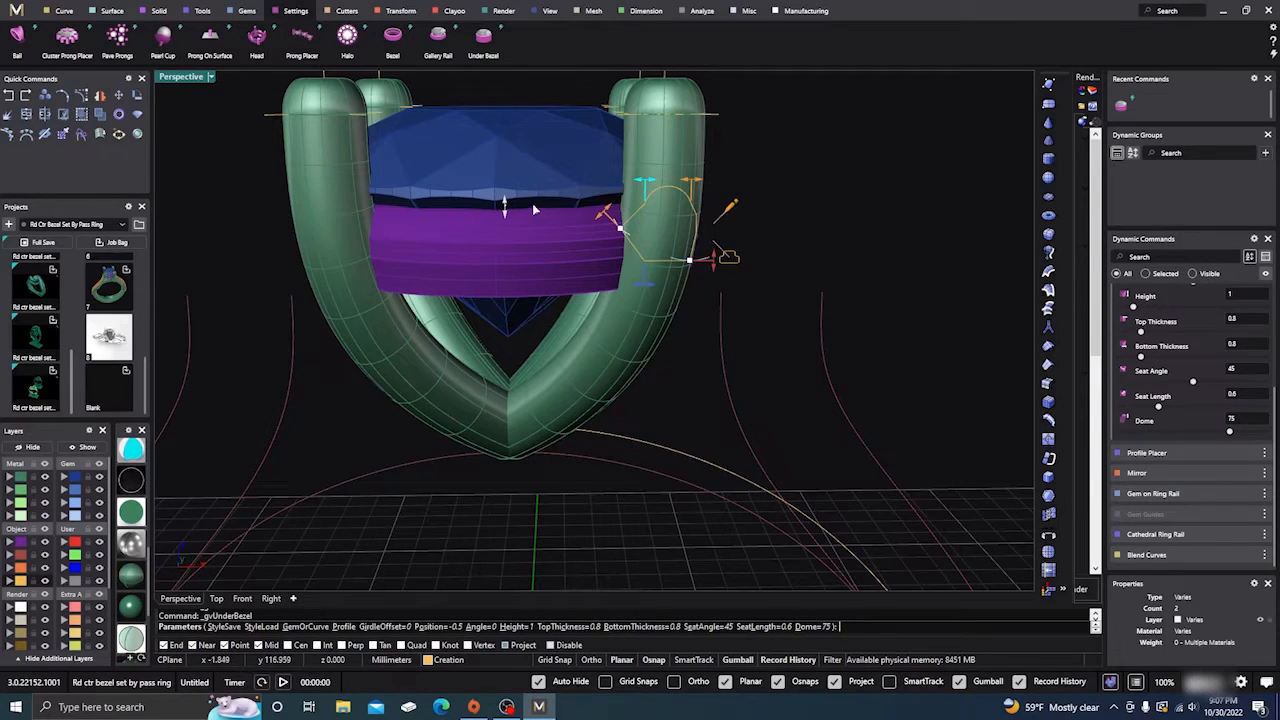
left_click_drag(505, 206, 506, 226)
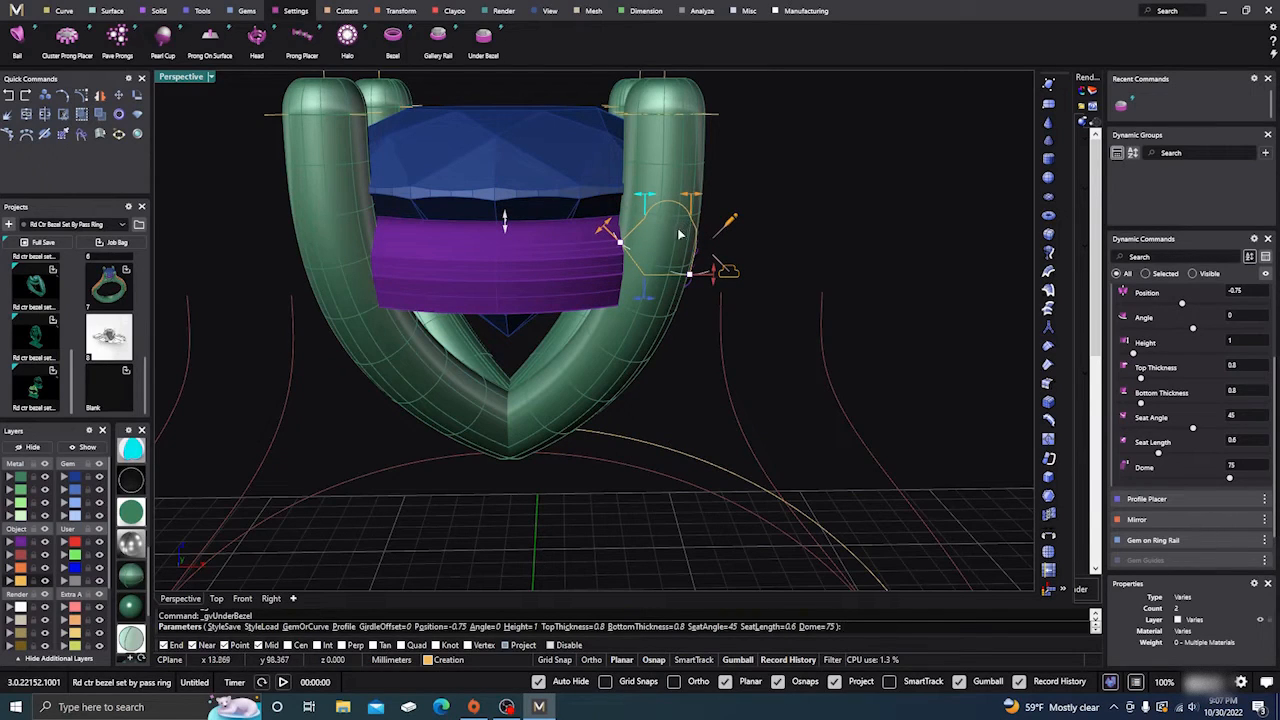
mouse_move(686, 270)
left_mouse_down()
mouse_move(697, 272)
mouse_move(683, 272)
left_mouse_up()
right_click_drag(683, 272, 614, 403)
right_click(614, 403)
mouse_move(692, 346)
right_mouse_down()
mouse_move(717, 366)
mouse_move(703, 411)
mouse_move(698, 338)
mouse_move(666, 380)
mouse_move(680, 334)
mouse_move(694, 371)
mouse_move(689, 354)
right_mouse_up()
scroll(687, 352, "down", 8)
scroll(663, 371, "up", 4)
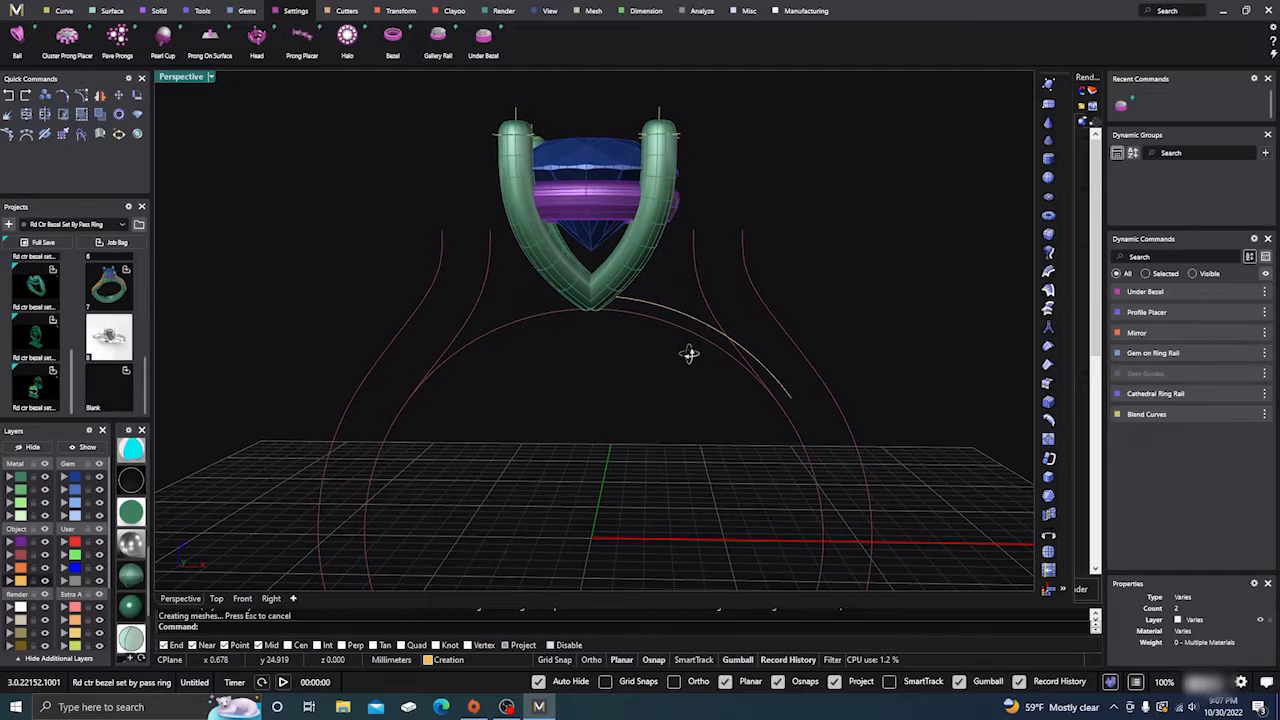
Edit the cathedral ring rail, moving its upper ends inward against the prongs and setting its point on ring rail to 0.148
left_click(747, 264)
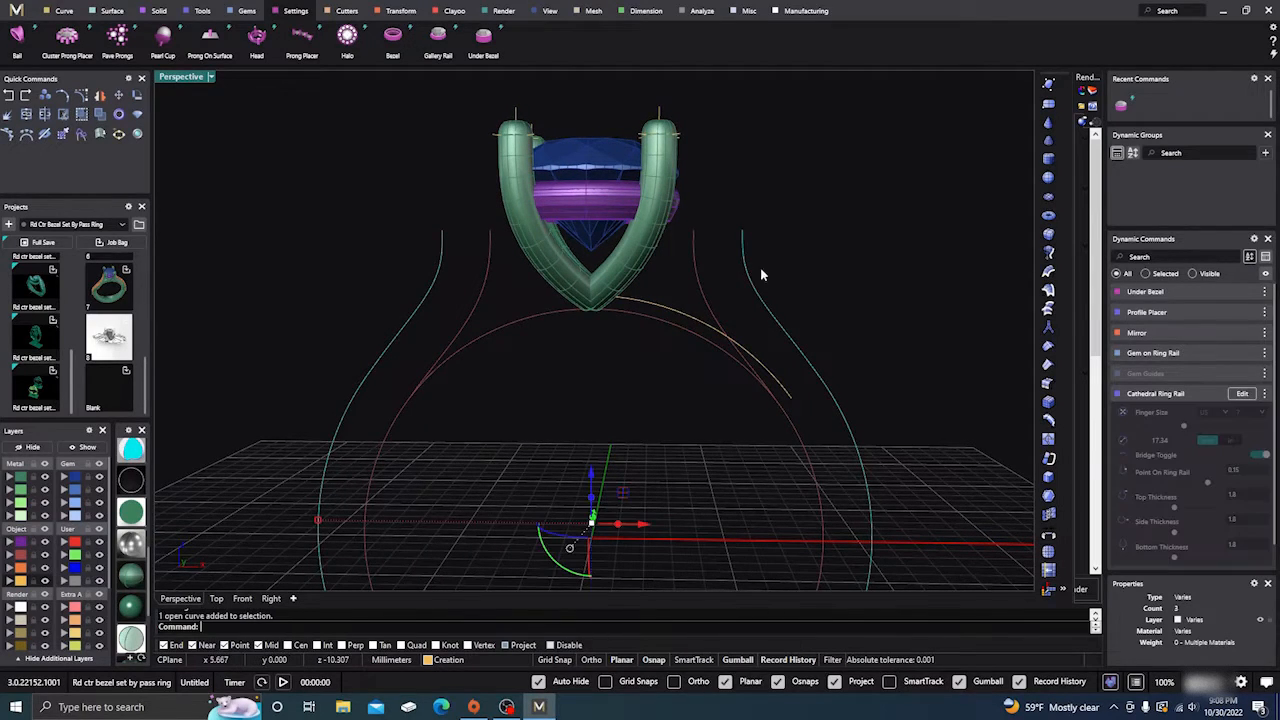
left_click(1246, 395)
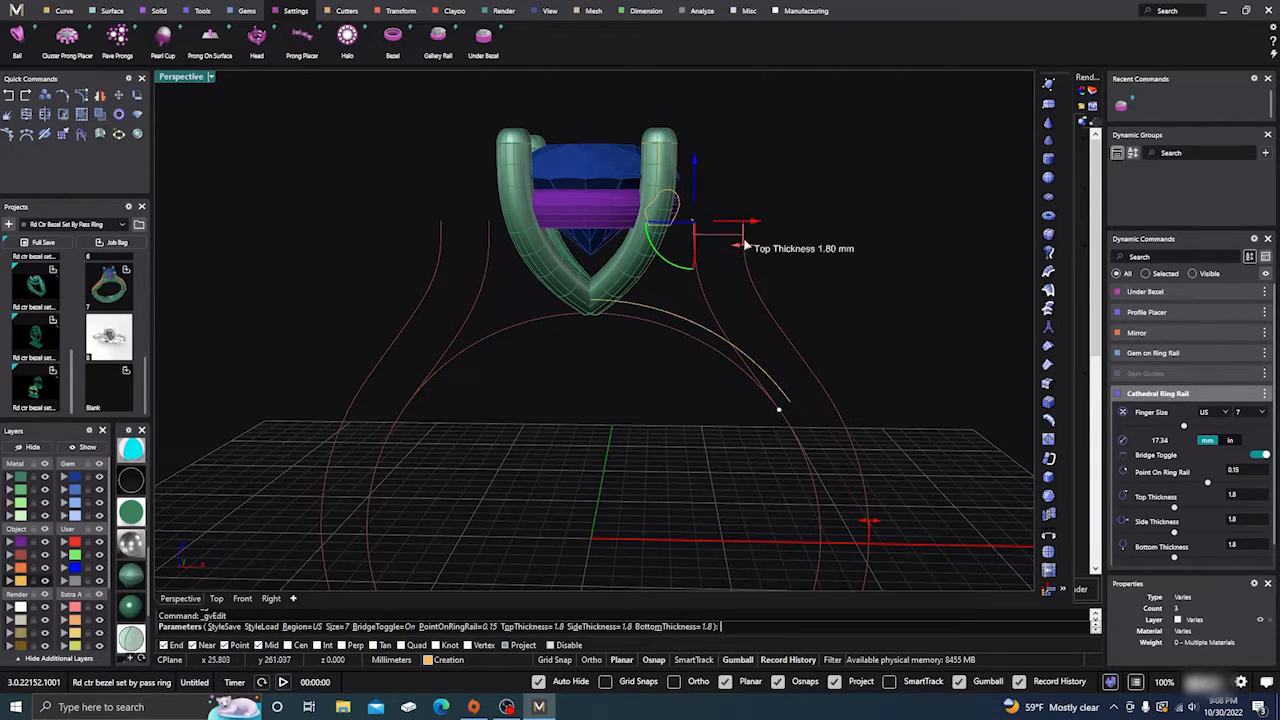
left_click_drag(754, 226, 700, 222)
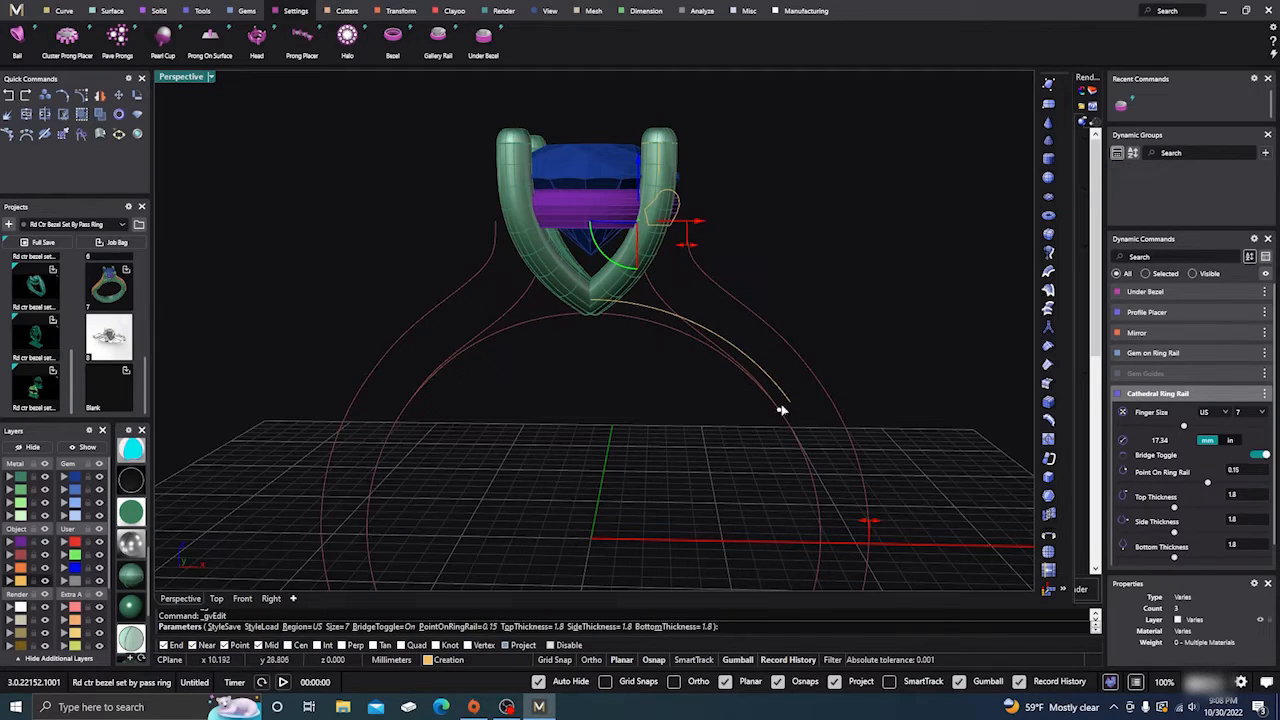
mouse_move(780, 410)
left_mouse_down()
mouse_move(792, 437)
mouse_move(777, 409)
left_mouse_up()
scroll(659, 206, "up", 5)
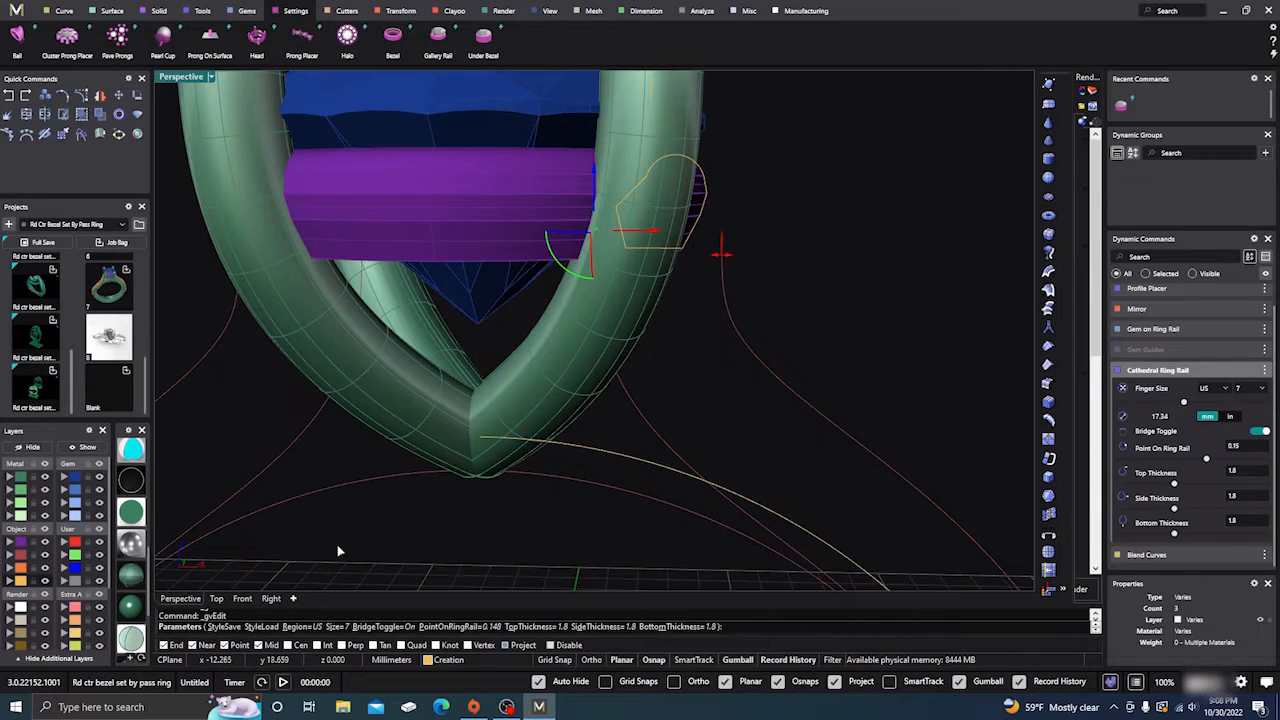
Adjust the cathedral rail's upper ends to line up with the under bezel and set its top thickness to 1.1
right_click_drag(338, 551, 533, 433)
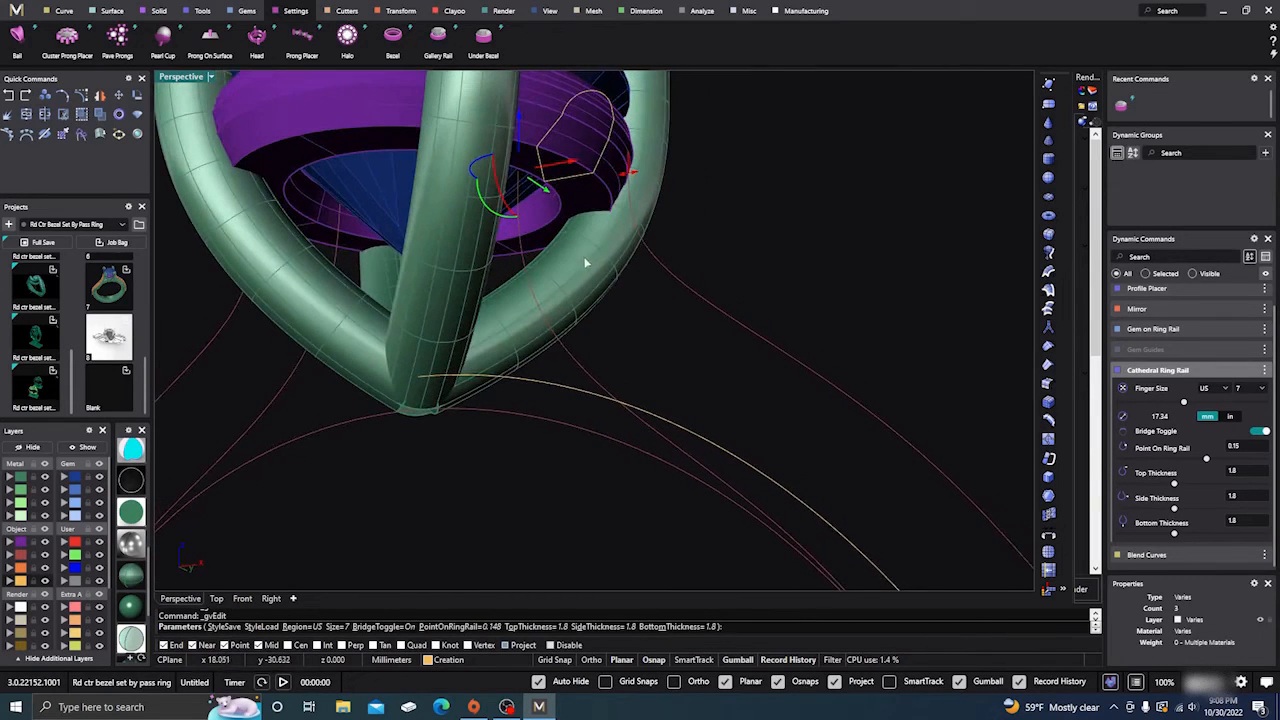
right_click_drag(586, 263, 574, 283)
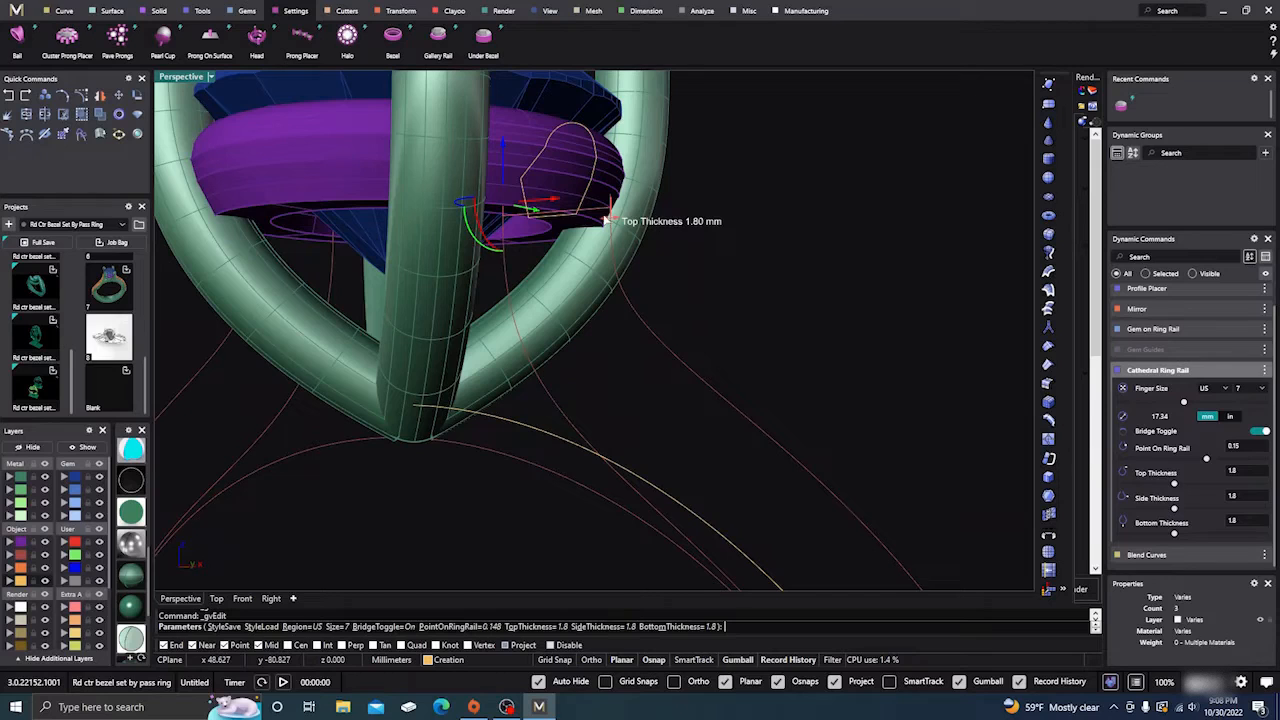
left_click_drag(609, 218, 584, 215)
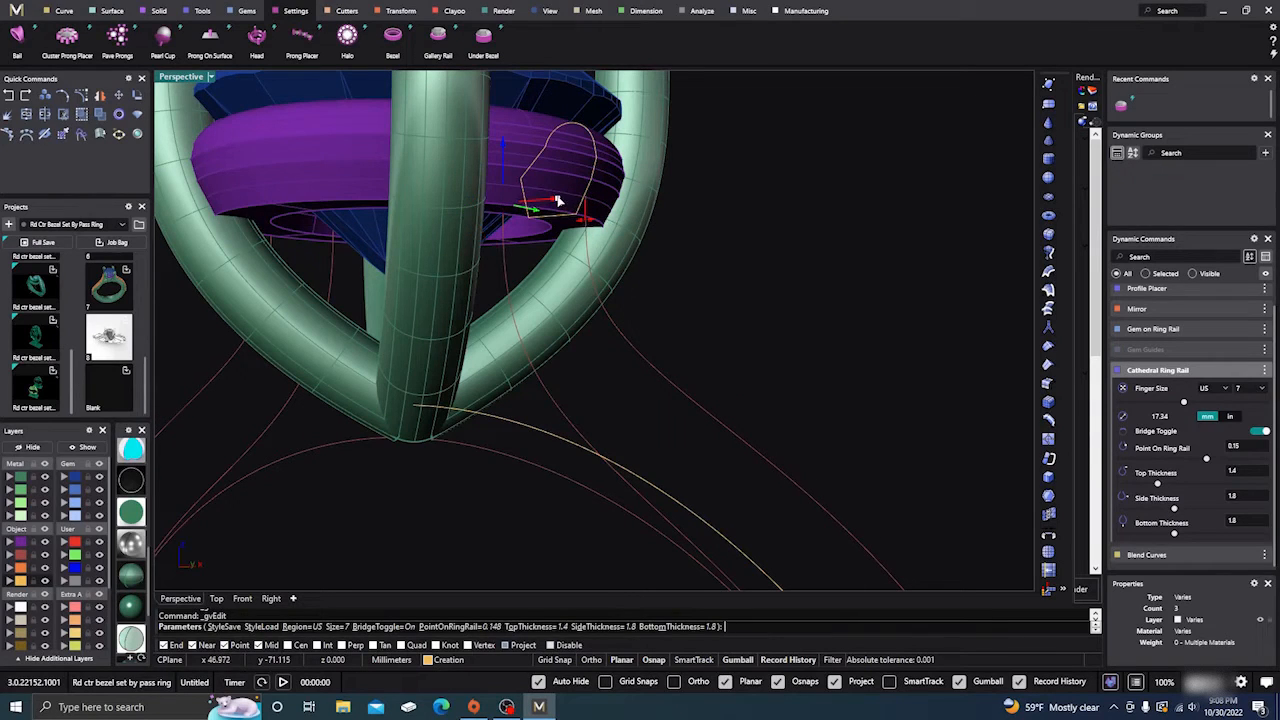
right_click_drag(580, 286, 607, 274)
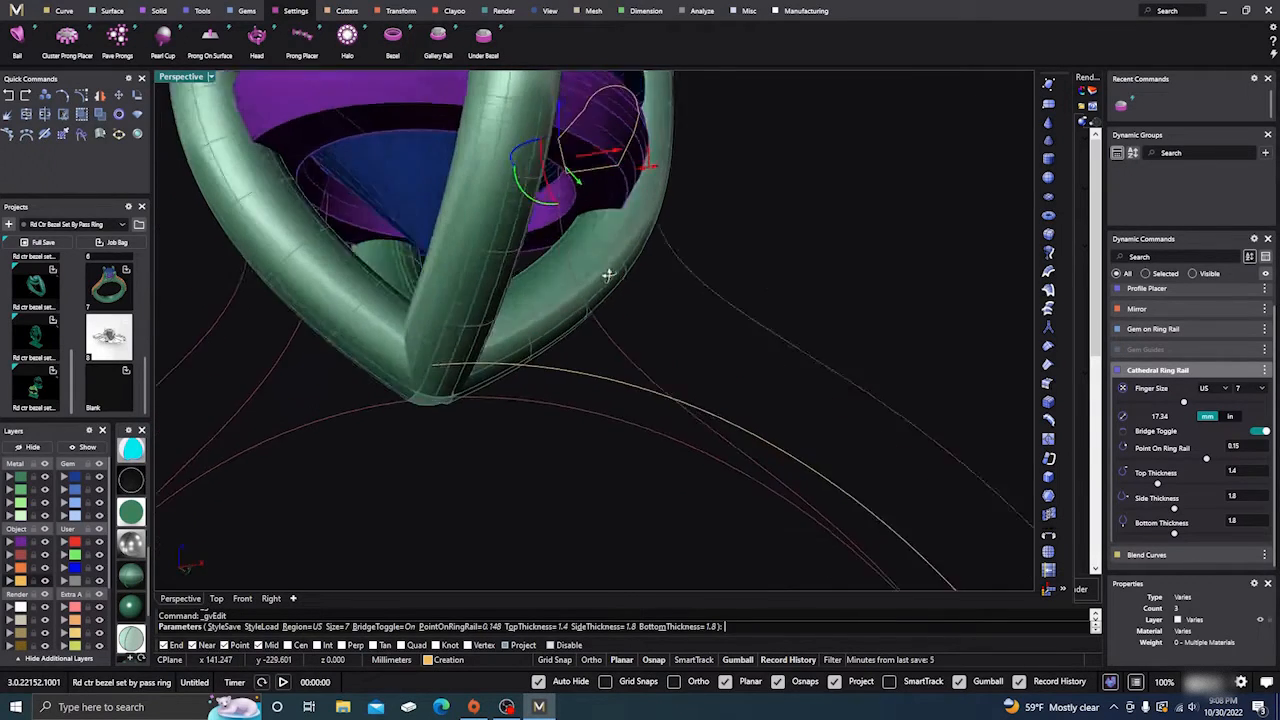
scroll(600, 240, "up", 5)
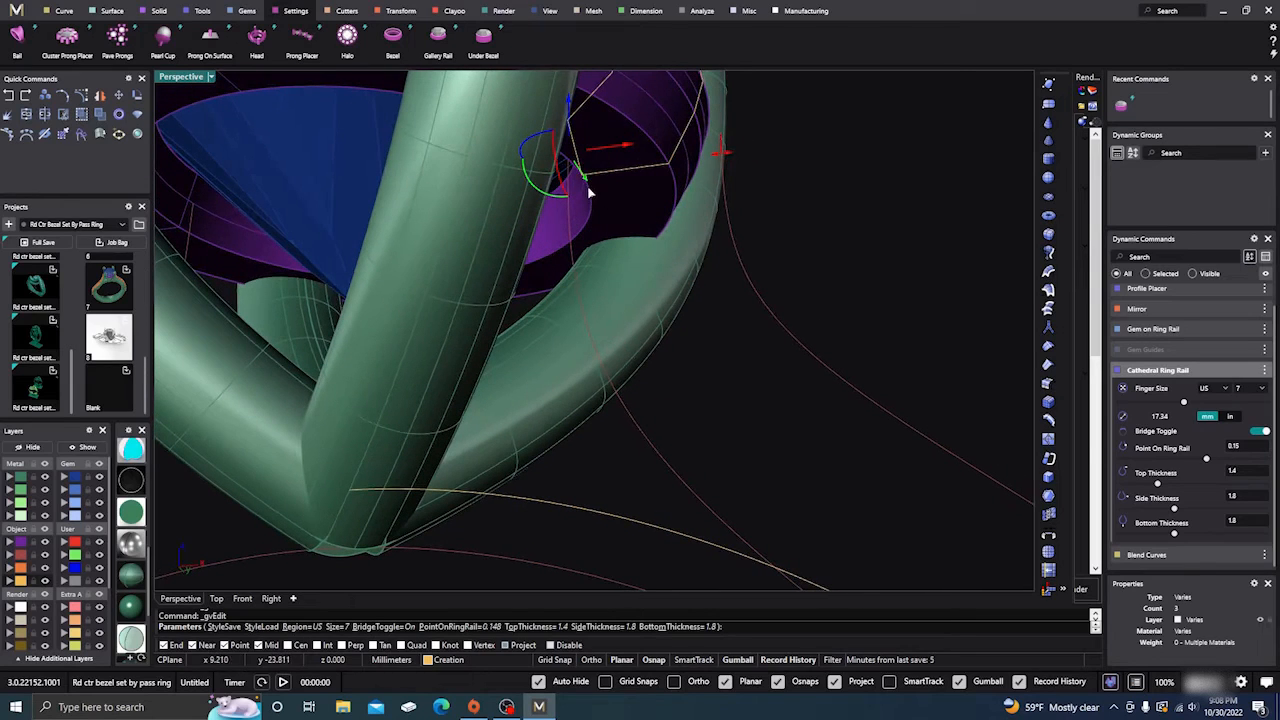
left_click_drag(630, 146, 638, 148)
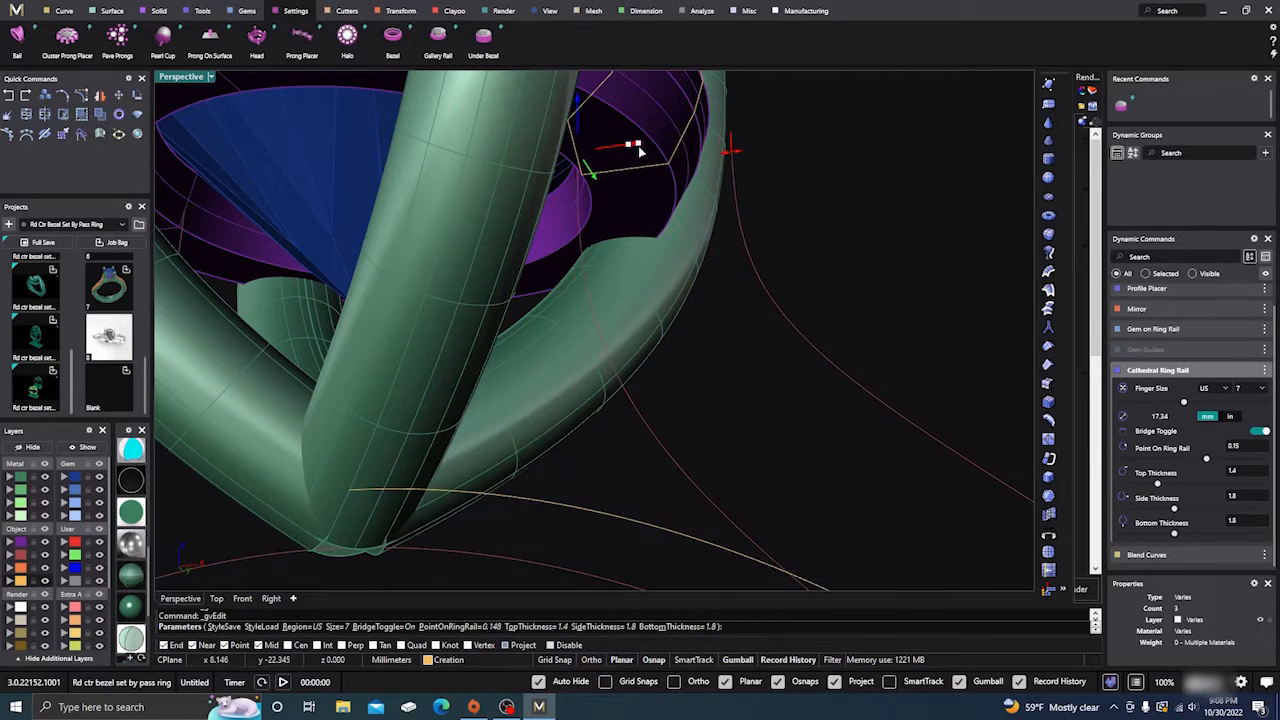
right_click_drag(640, 150, 694, 286)
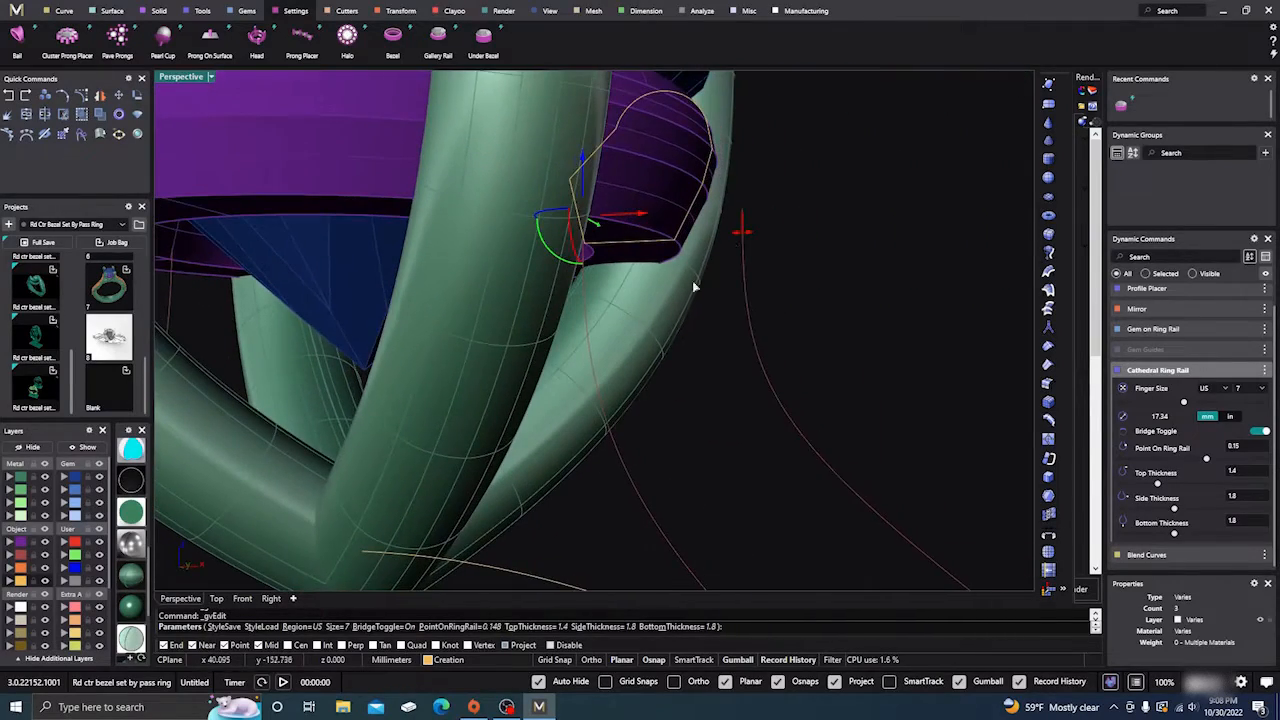
left_click_drag(745, 236, 694, 236)
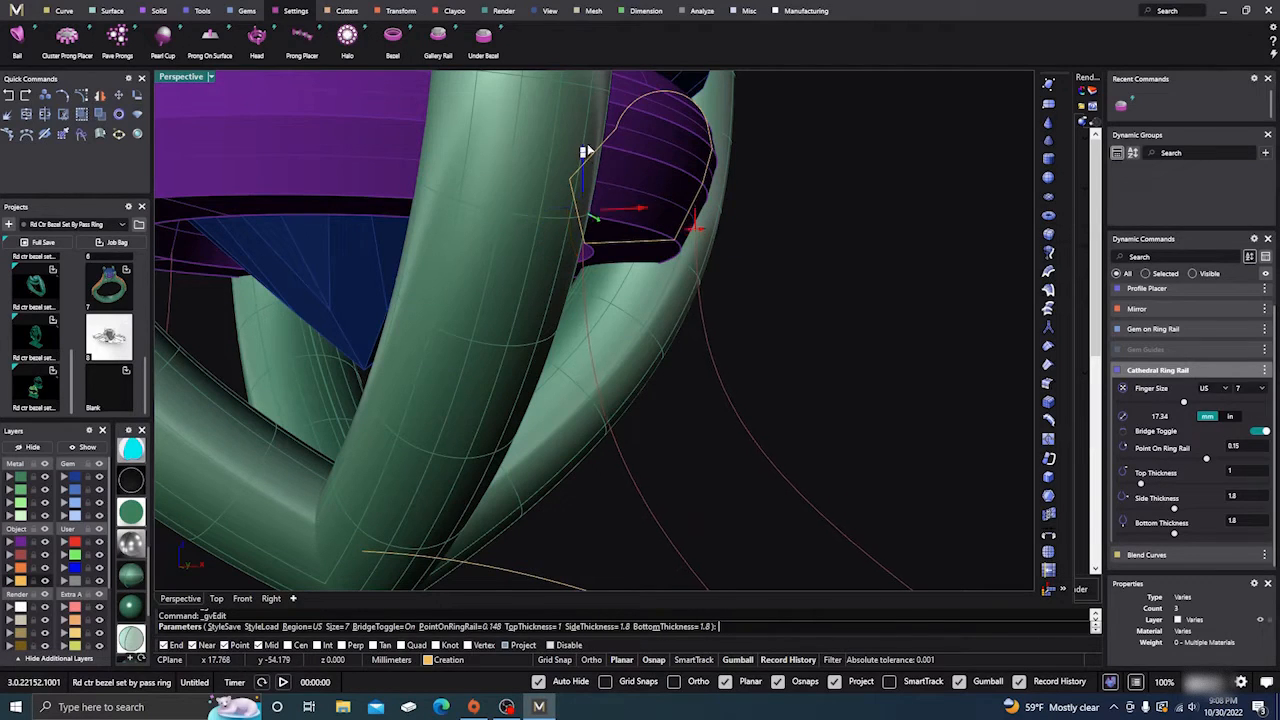
left_click_drag(694, 216, 705, 216)
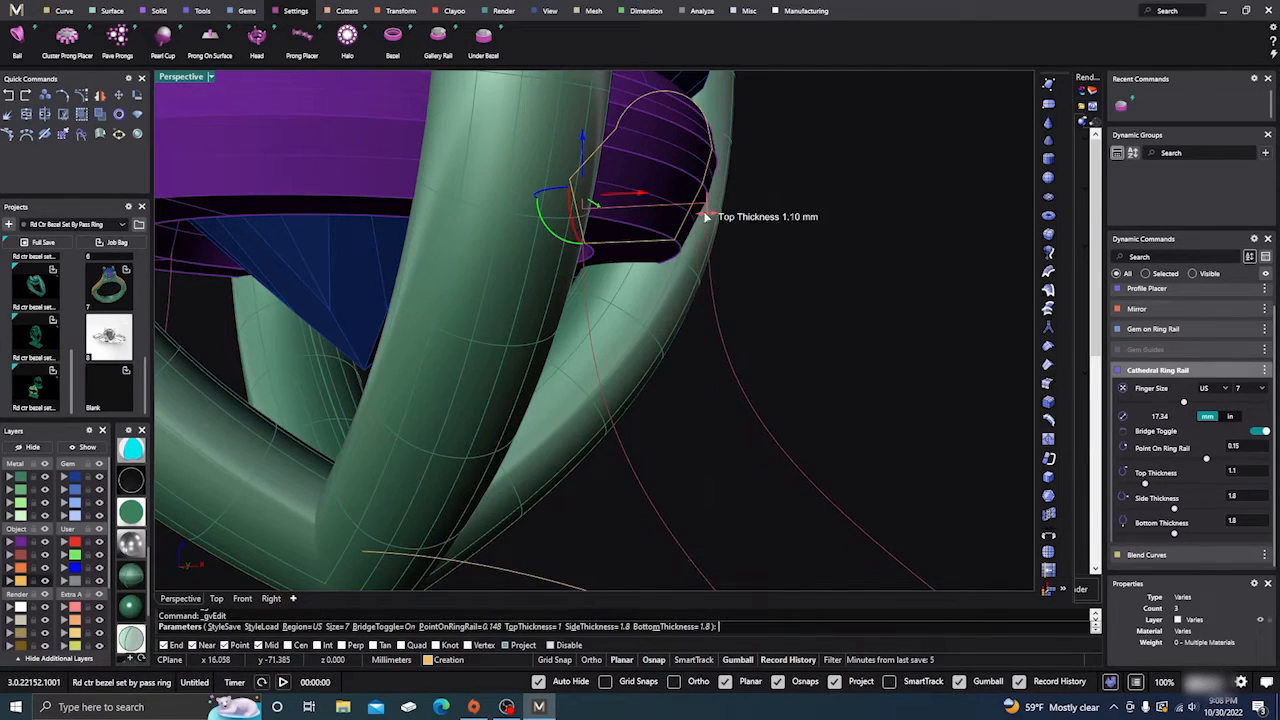
Raise the cathedral rail's upper ends slightly along the side of the under bezel and accept the edited rail
right_click_drag(731, 286, 658, 347)
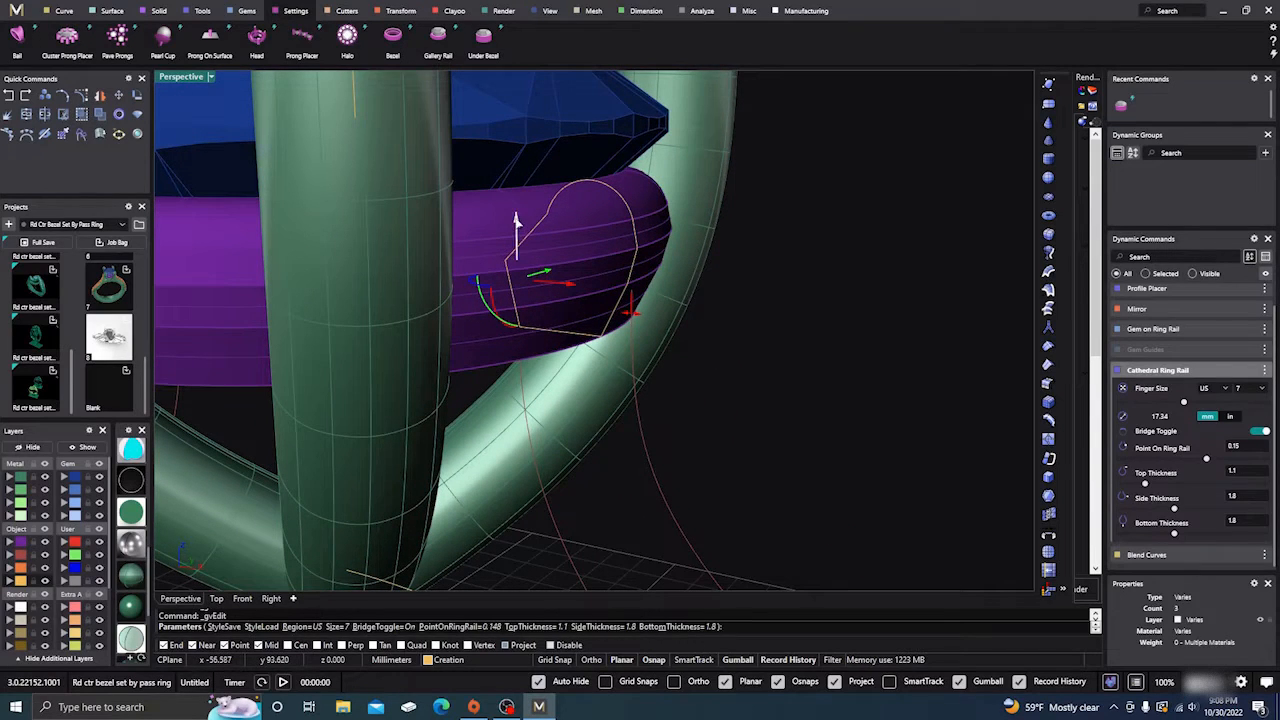
left_click_drag(517, 220, 517, 211)
mouse_move(801, 424)
right_mouse_down()
mouse_move(751, 406)
mouse_move(791, 417)
right_mouse_up()
key("Return")
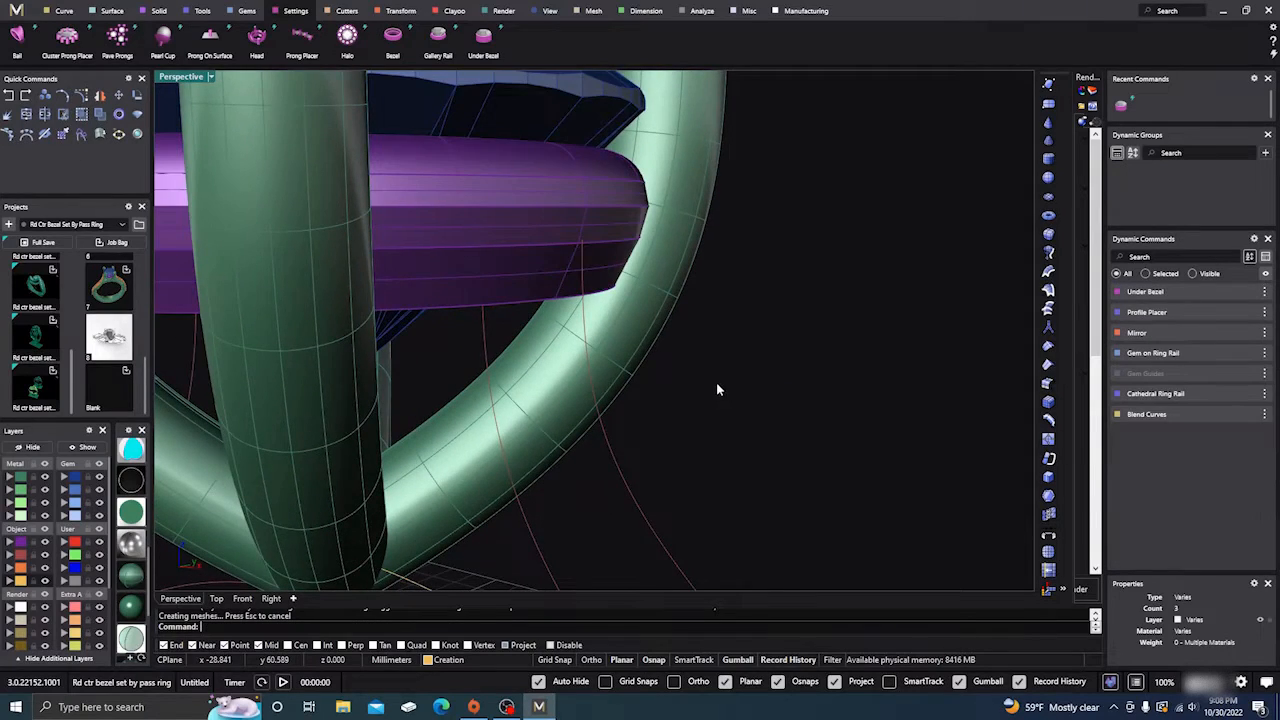
Edit the cathedral ring rail, setting its side thickness and bottom thickness to 2.5 mm each, and accept it
scroll(720, 388, "down", 5)
right_click_drag(725, 393, 667, 454)
scroll(748, 352, "down", 5)
scroll(690, 468, "up", 3)
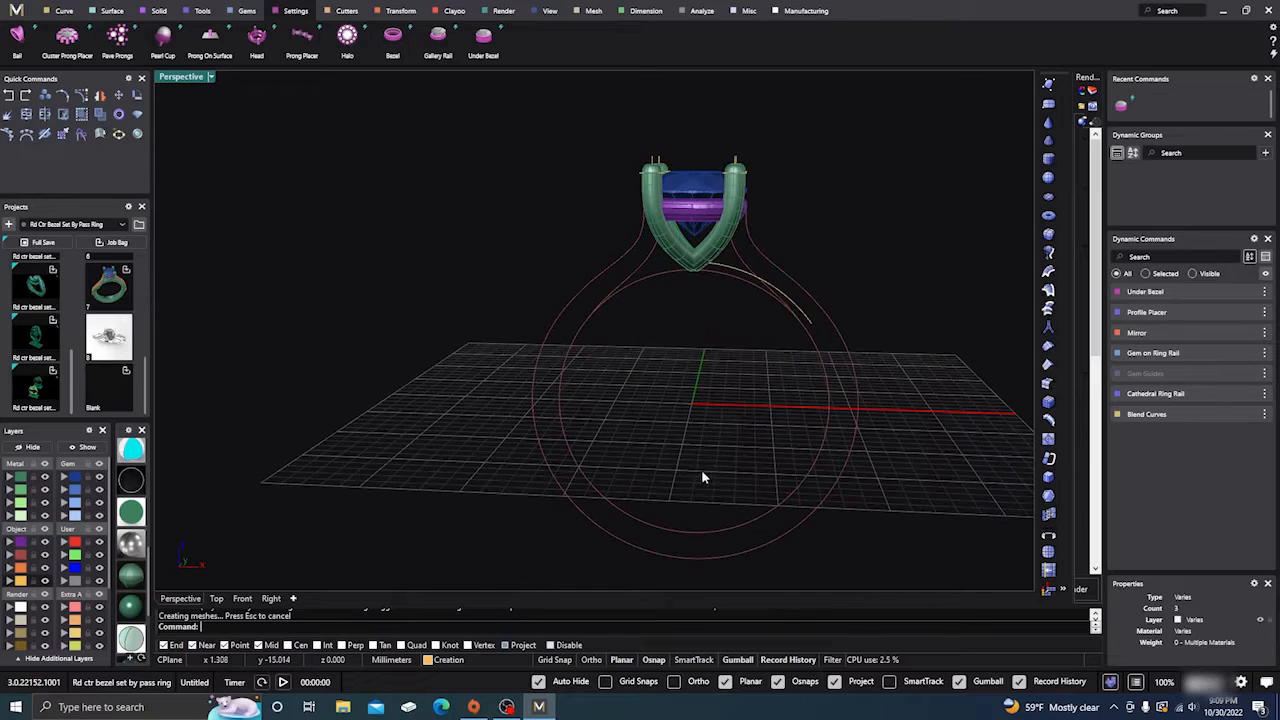
left_click(858, 413)
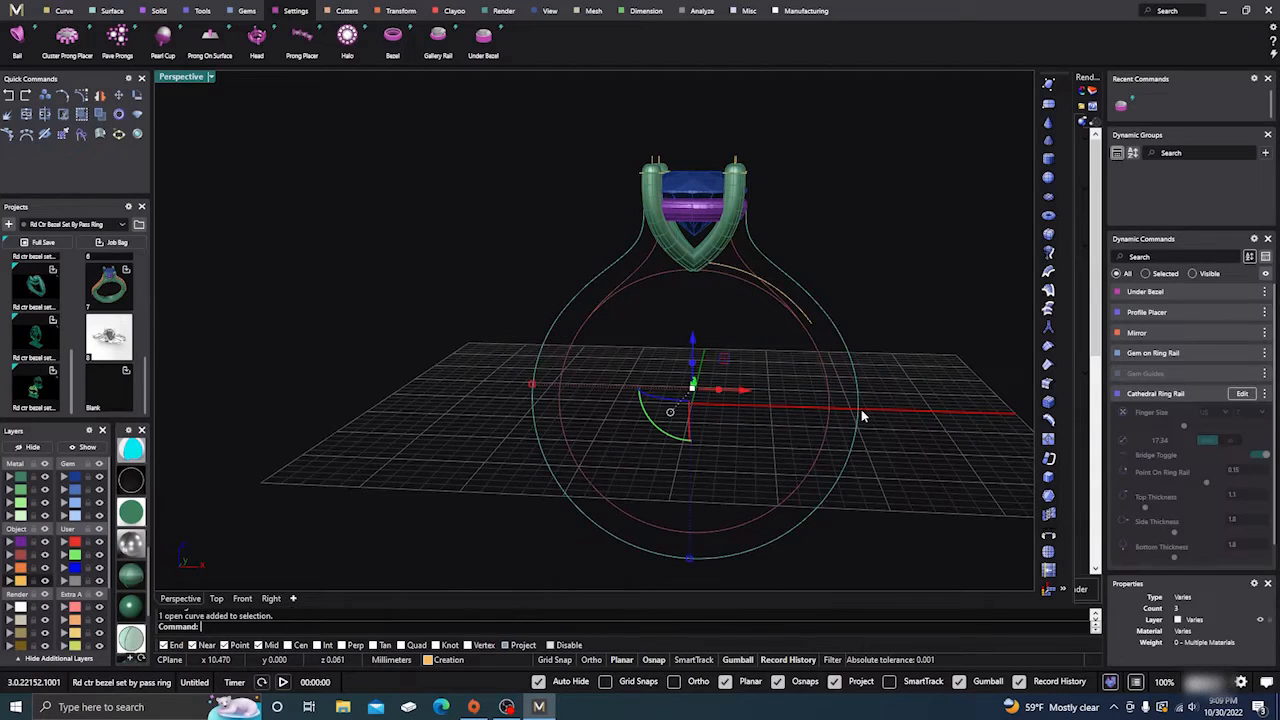
left_click(1240, 396)
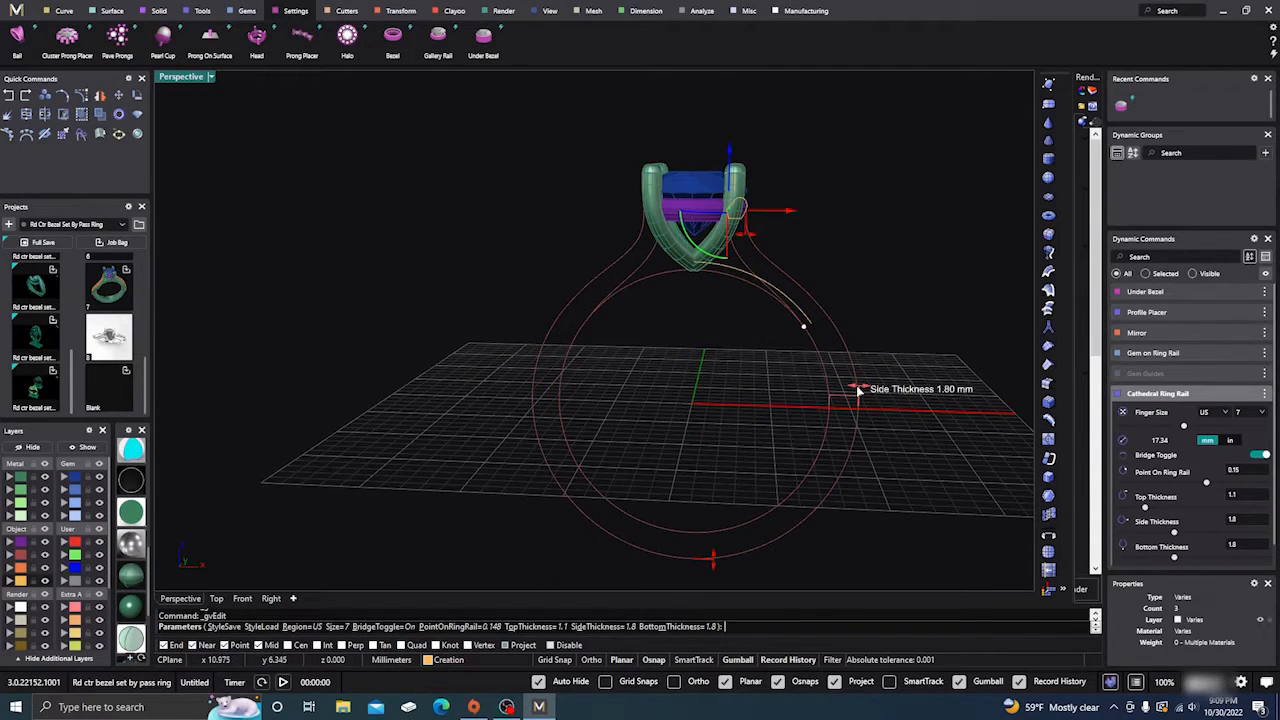
left_click_drag(857, 391, 876, 390)
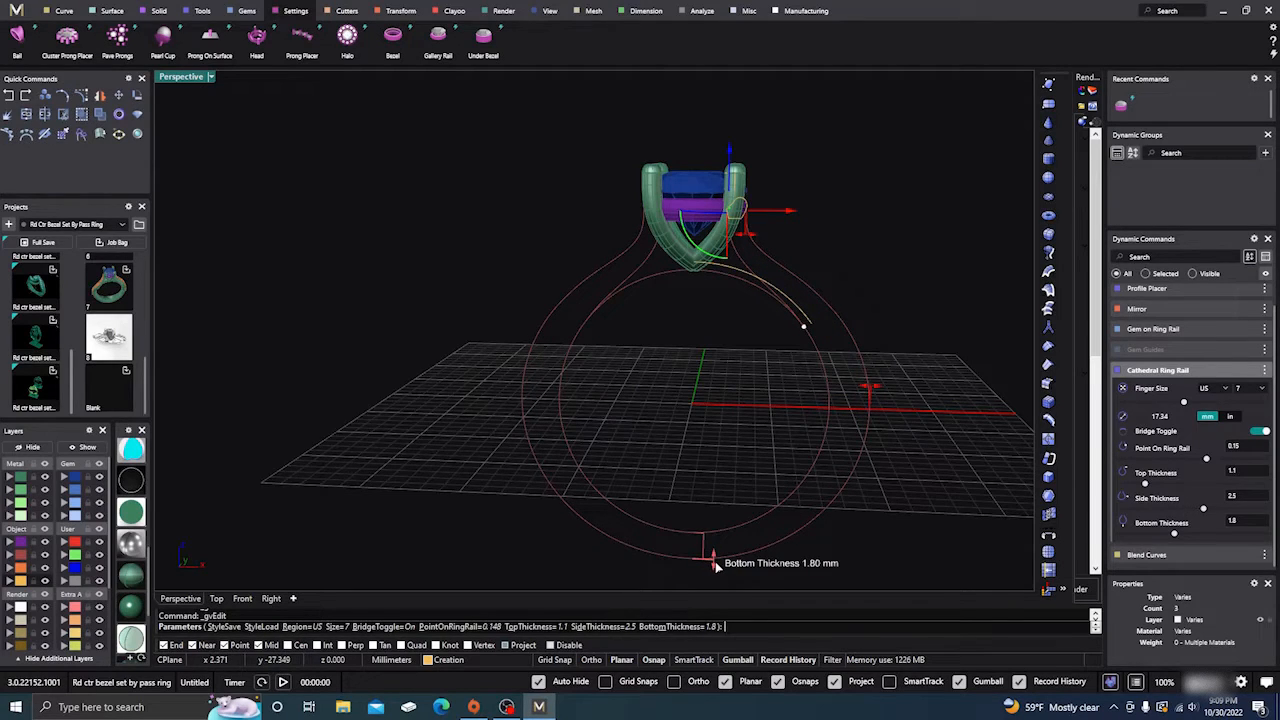
left_click_drag(715, 563, 714, 572)
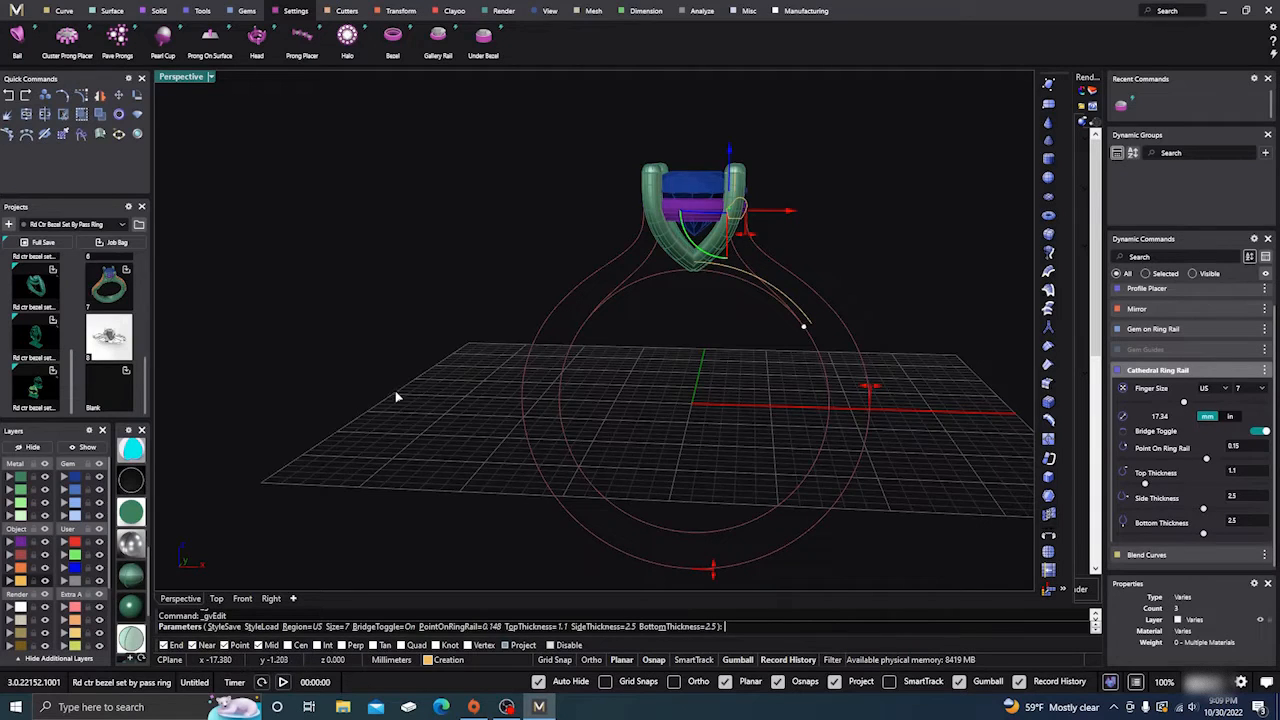
mouse_move(396, 397)
right_mouse_down()
mouse_move(414, 409)
mouse_move(426, 383)
mouse_move(390, 396)
right_mouse_up()
right_click(618, 344)
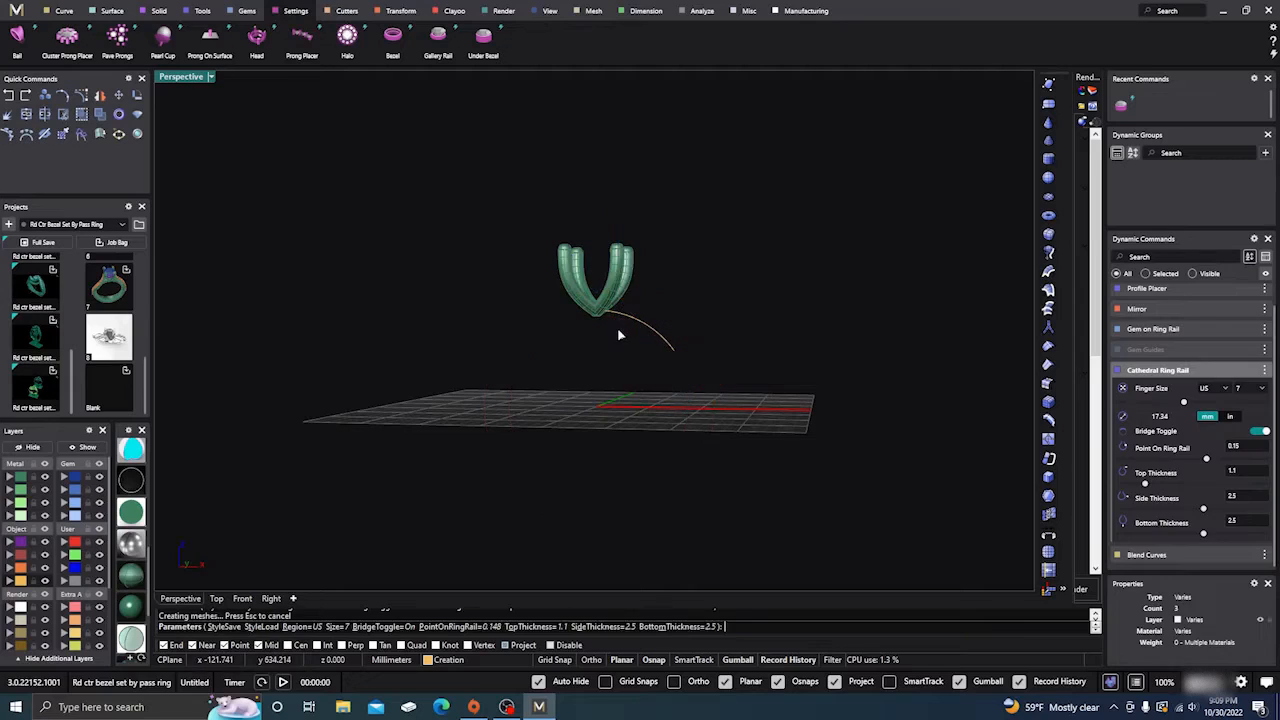
Start Profile Placer on the inner finger rail and size the oval profile at its upper end to 1.2 mm wide and 1 mm high
scroll(617, 318, "up", 5)
right_click_drag(617, 321, 586, 402)
scroll(635, 330, "up", 3)
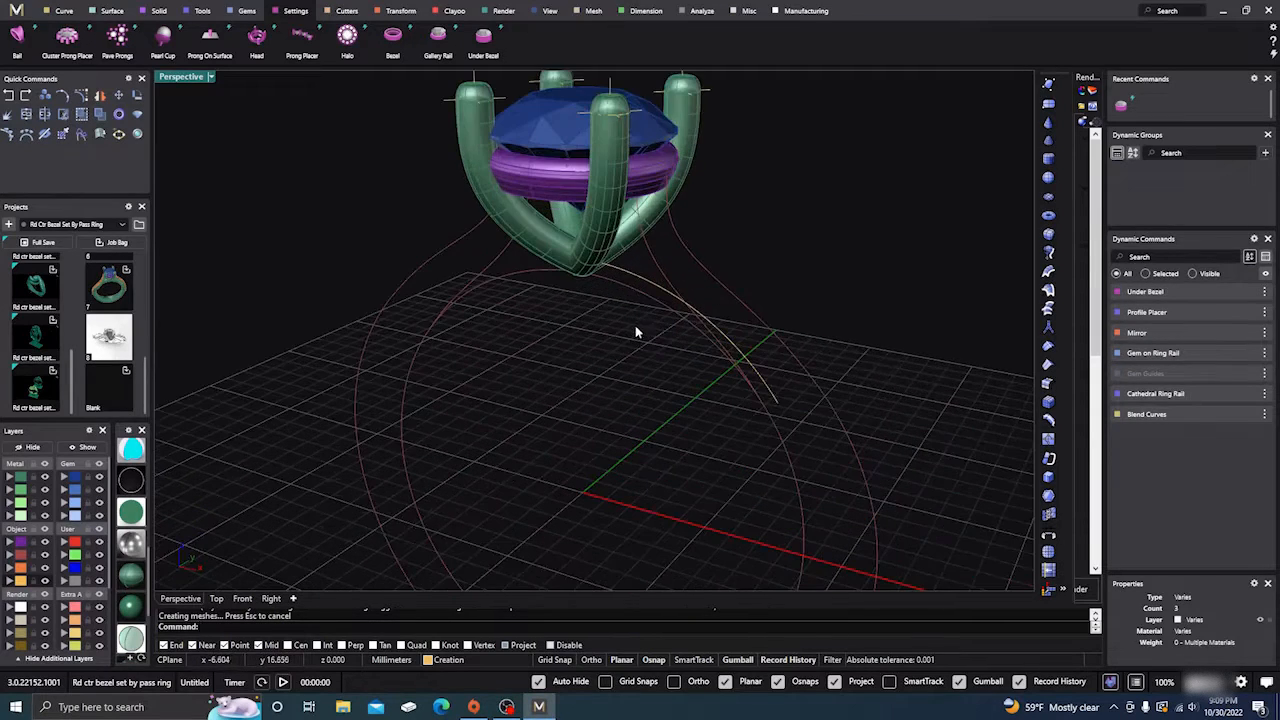
left_click(629, 288)
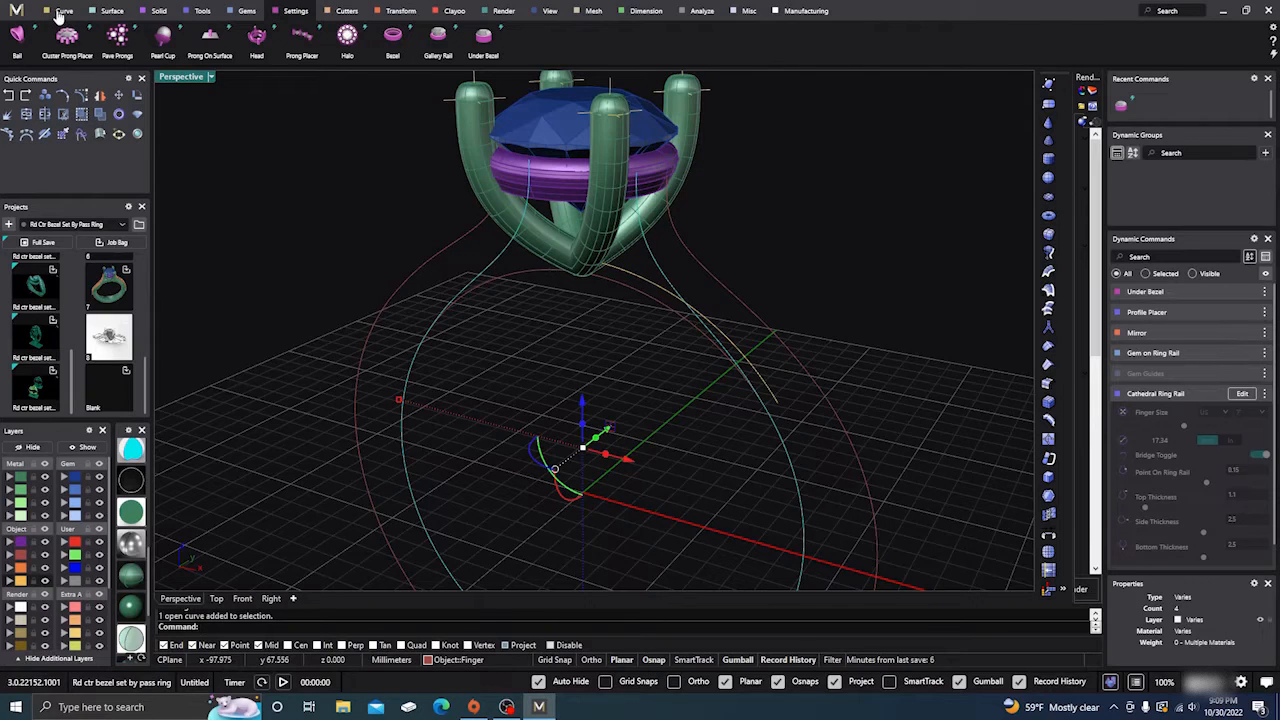
left_click(202, 11)
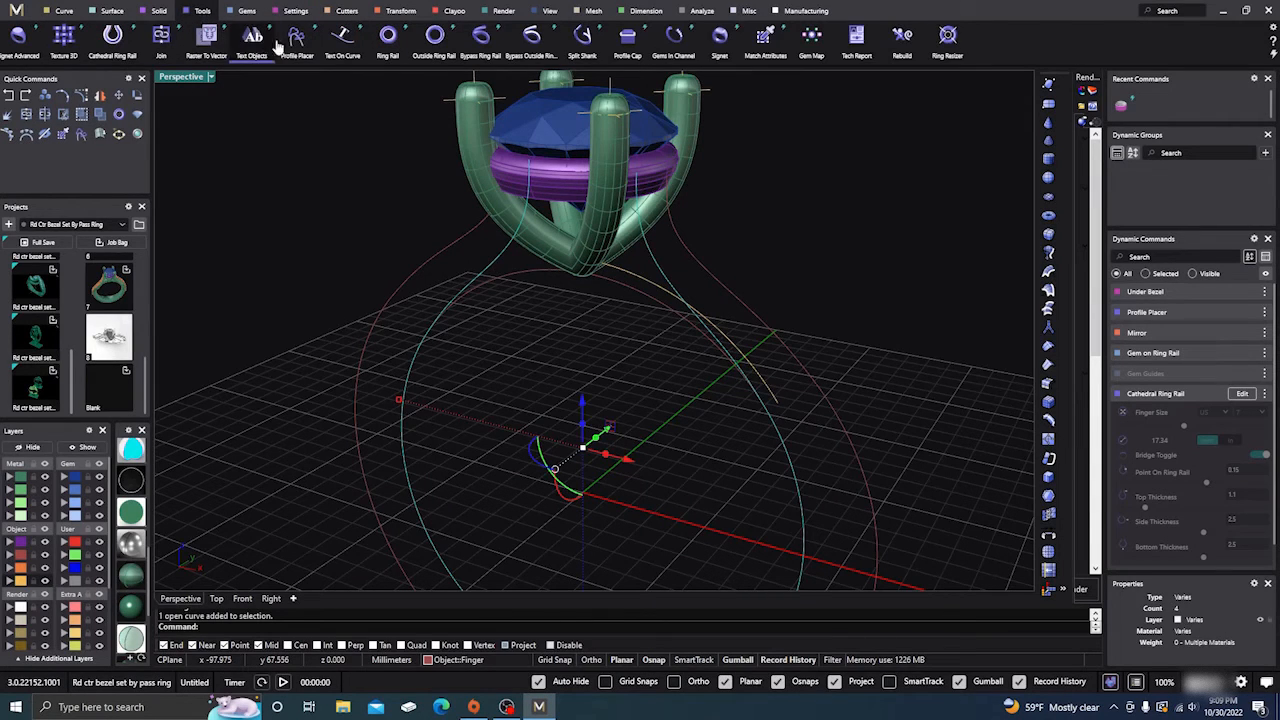
left_click(297, 40)
right_click_drag(557, 354, 515, 395)
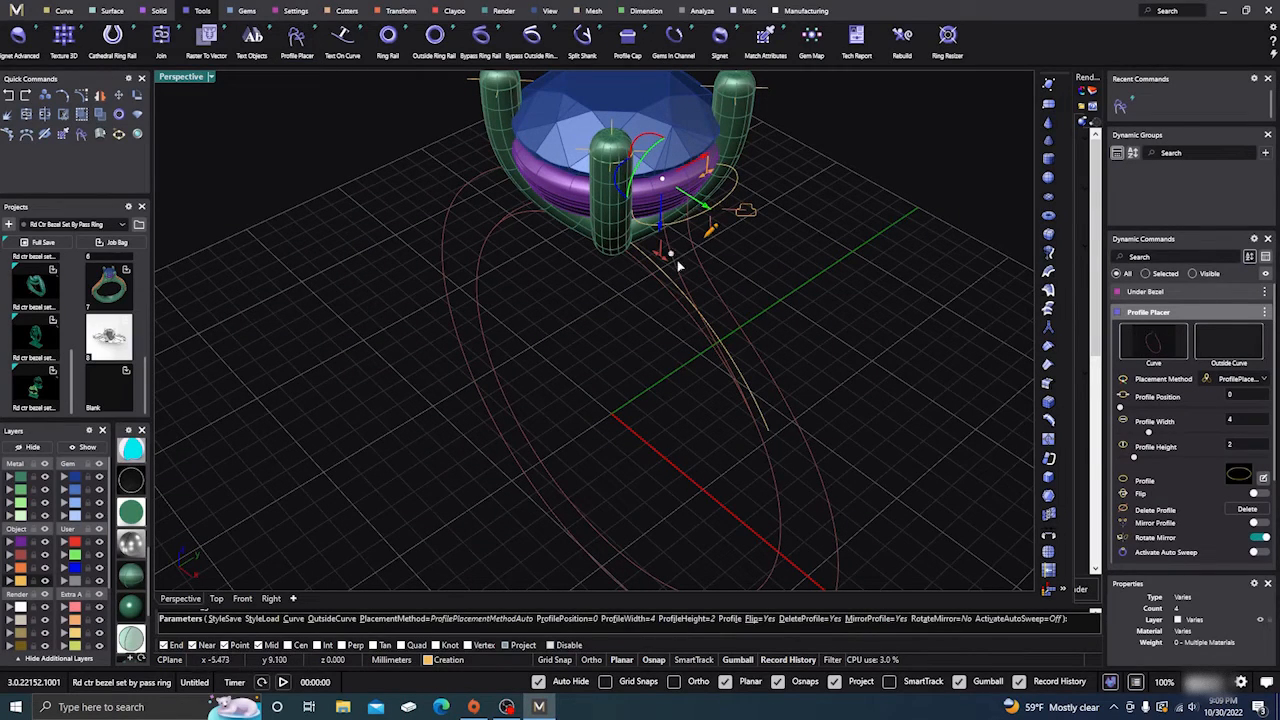
right_click_drag(678, 265, 676, 279)
left_click_drag(670, 283, 645, 253)
right_click_drag(686, 251, 726, 251)
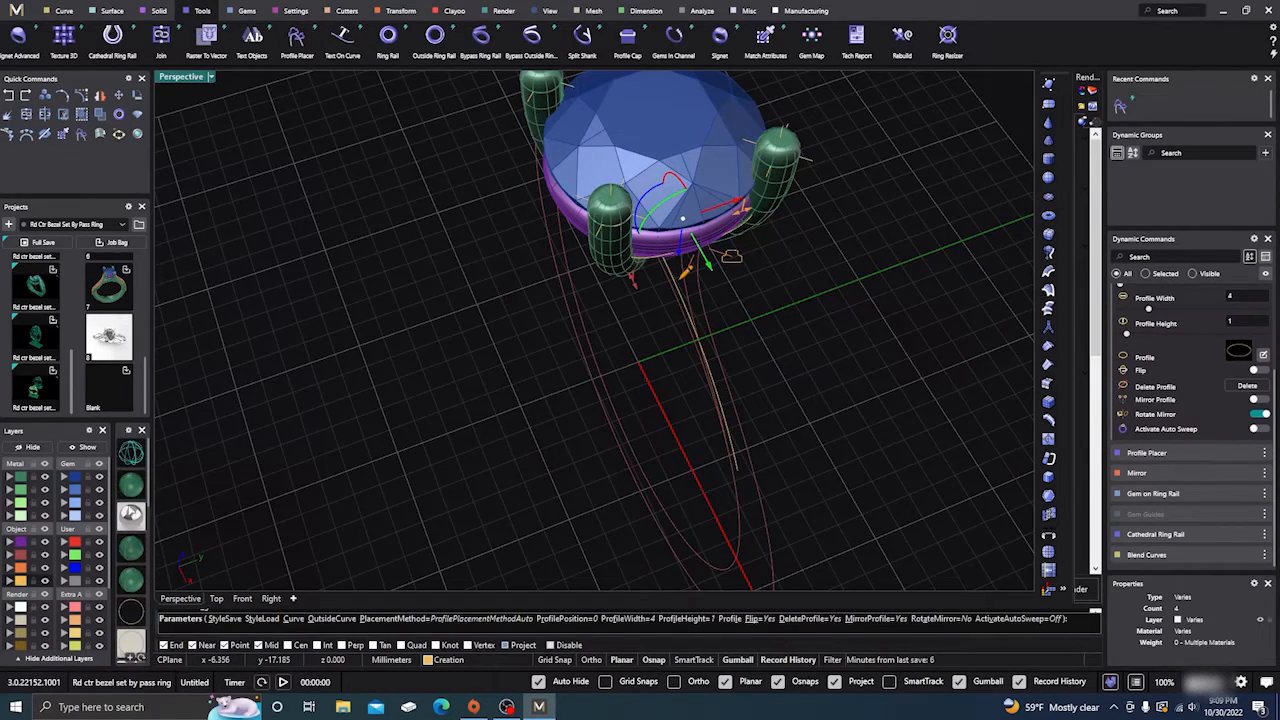
right_click_drag(488, 380, 600, 365)
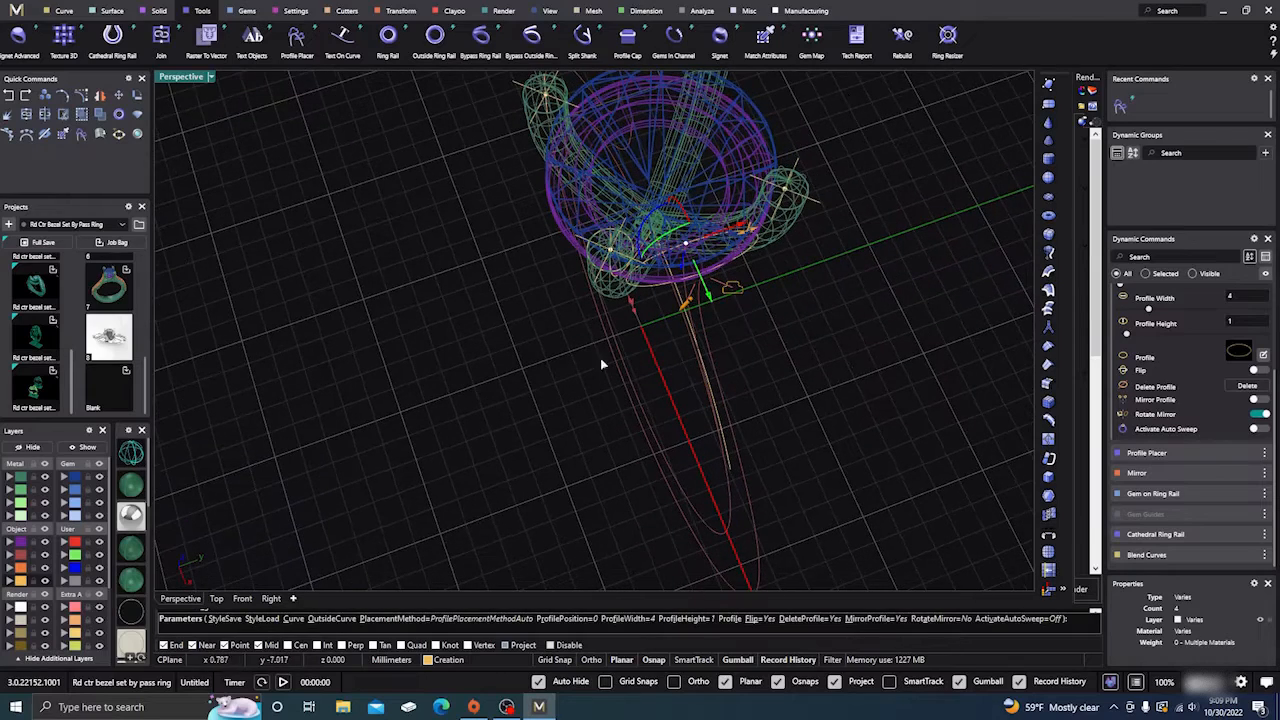
left_click_drag(759, 252, 661, 271)
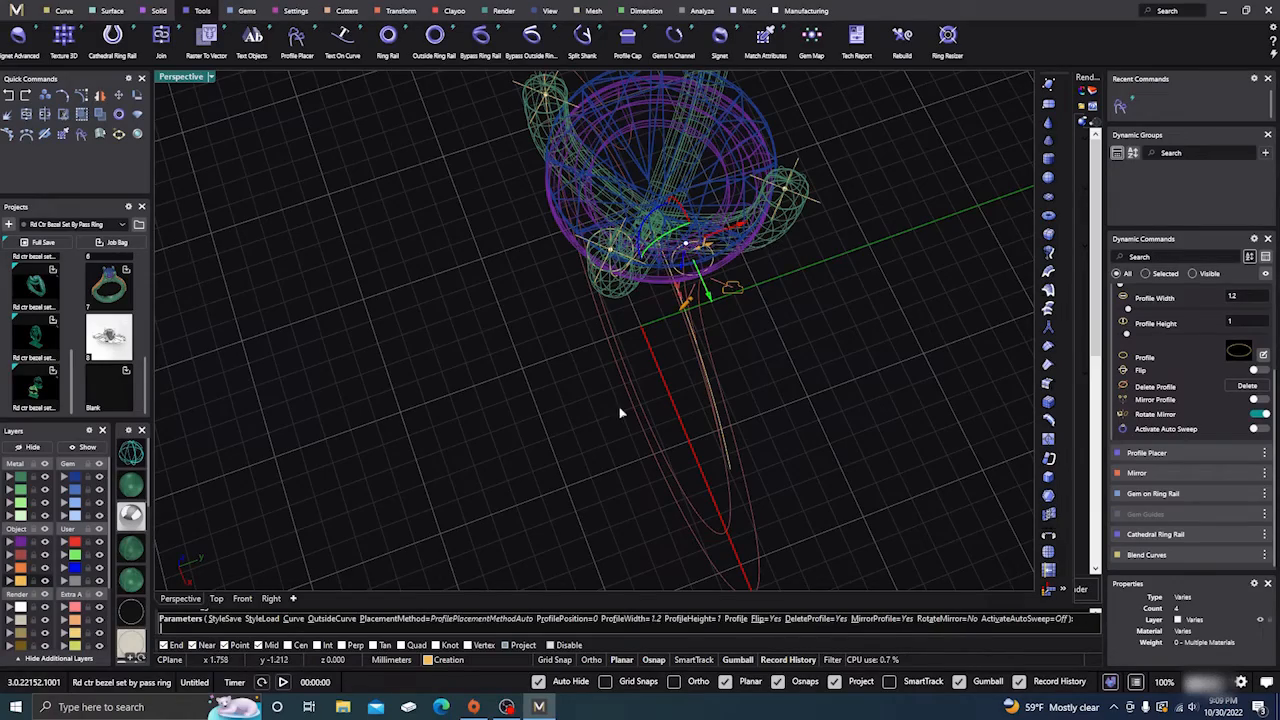
Add a second oval profile on the inner rail's shoulder at position about 0.15, with width 1.7 mm and height 1.5 mm
right_click_drag(620, 409, 695, 312)
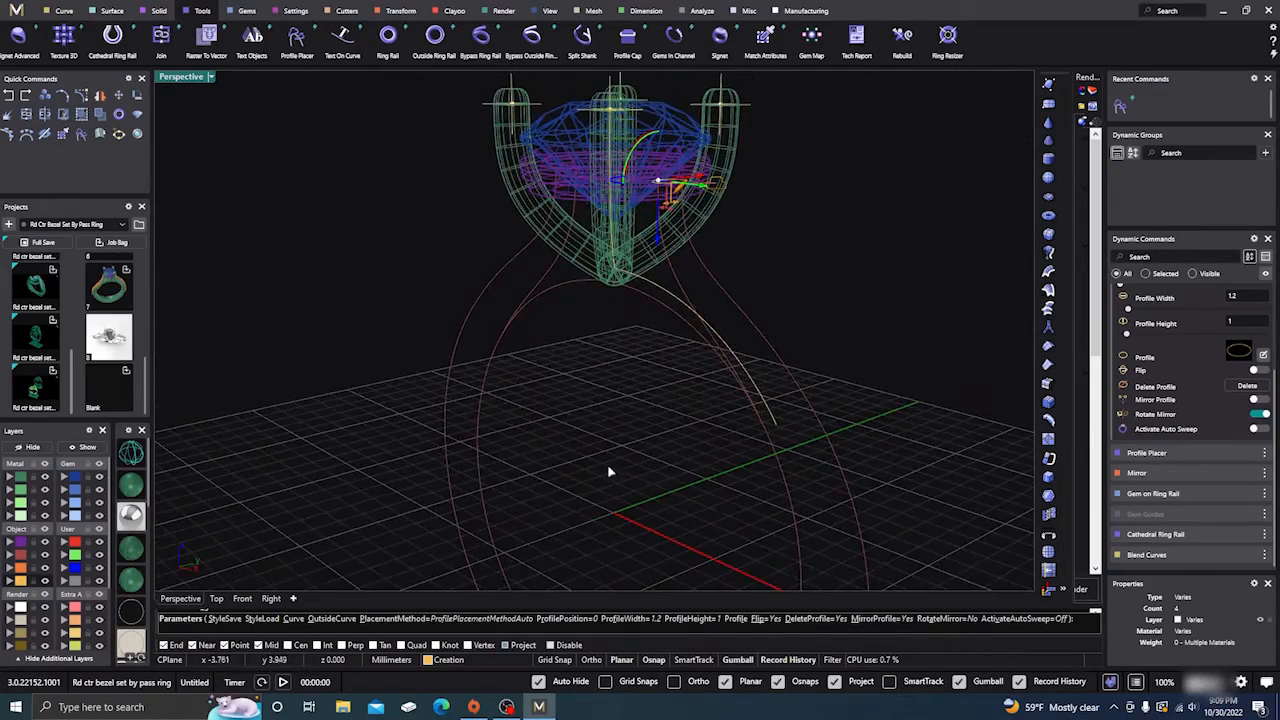
right_click_drag(608, 472, 727, 409)
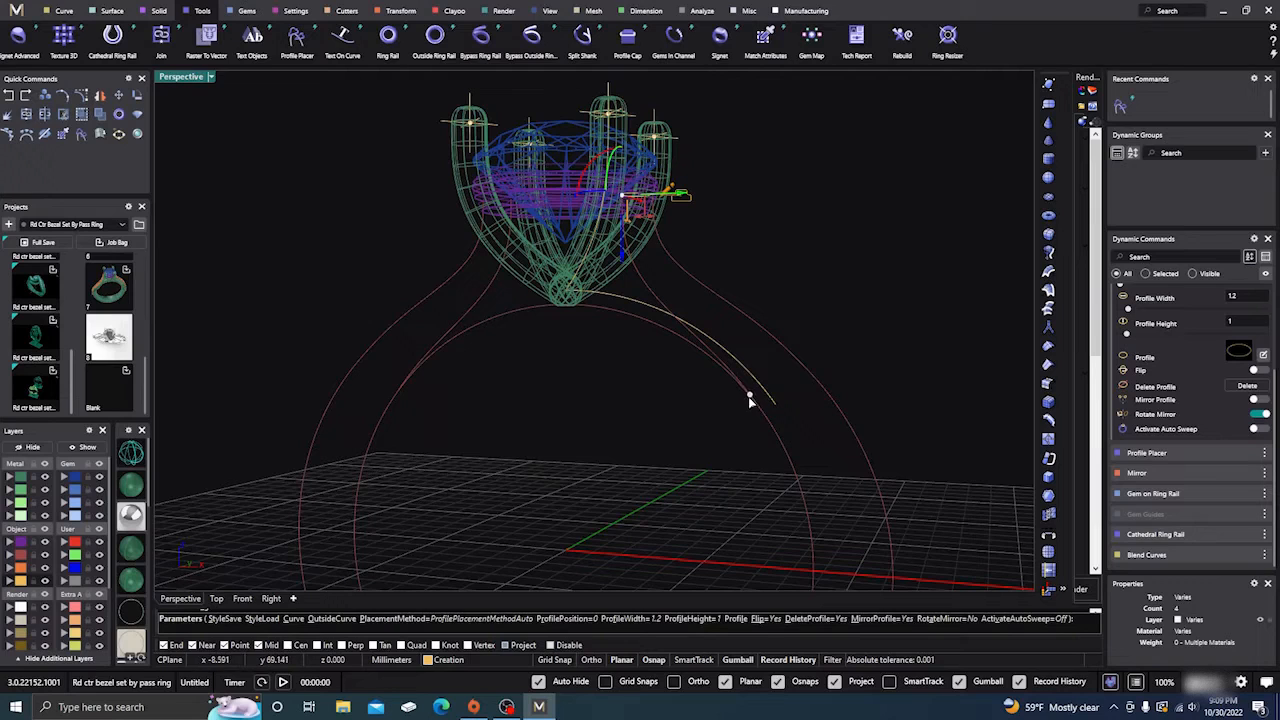
left_click(750, 400)
right_click_drag(703, 465, 588, 435)
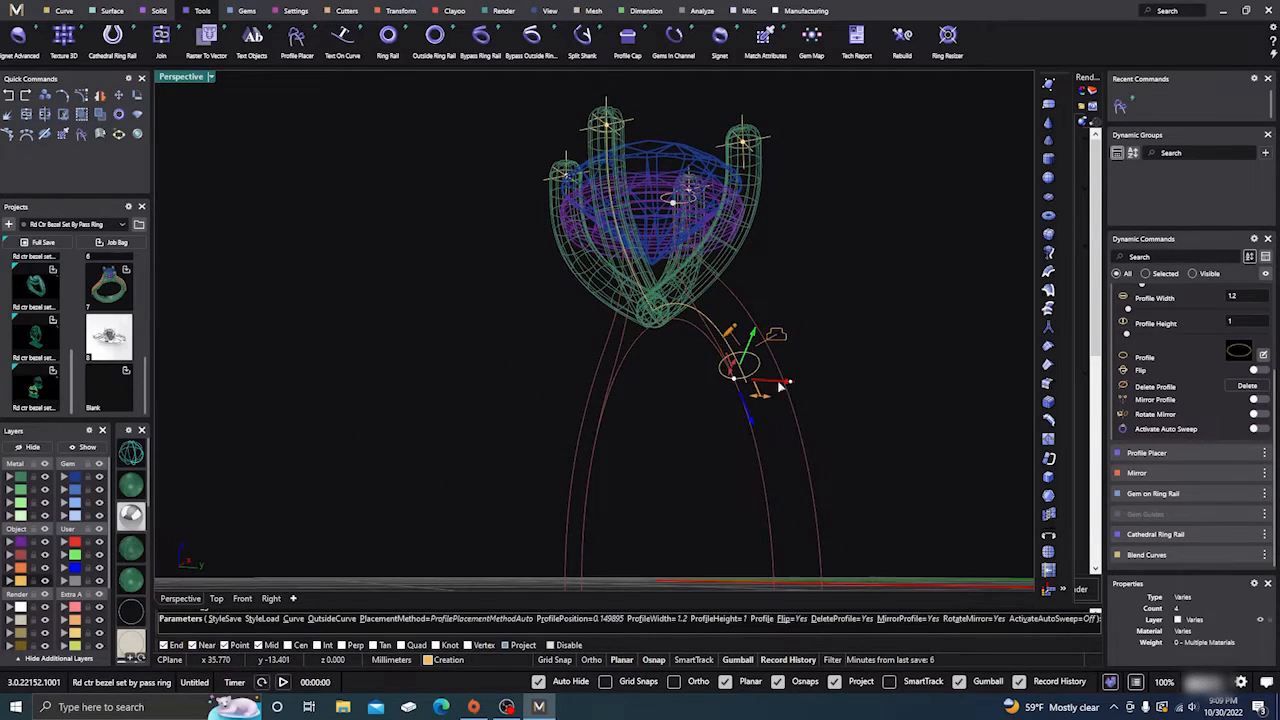
right_click_drag(722, 485, 688, 406)
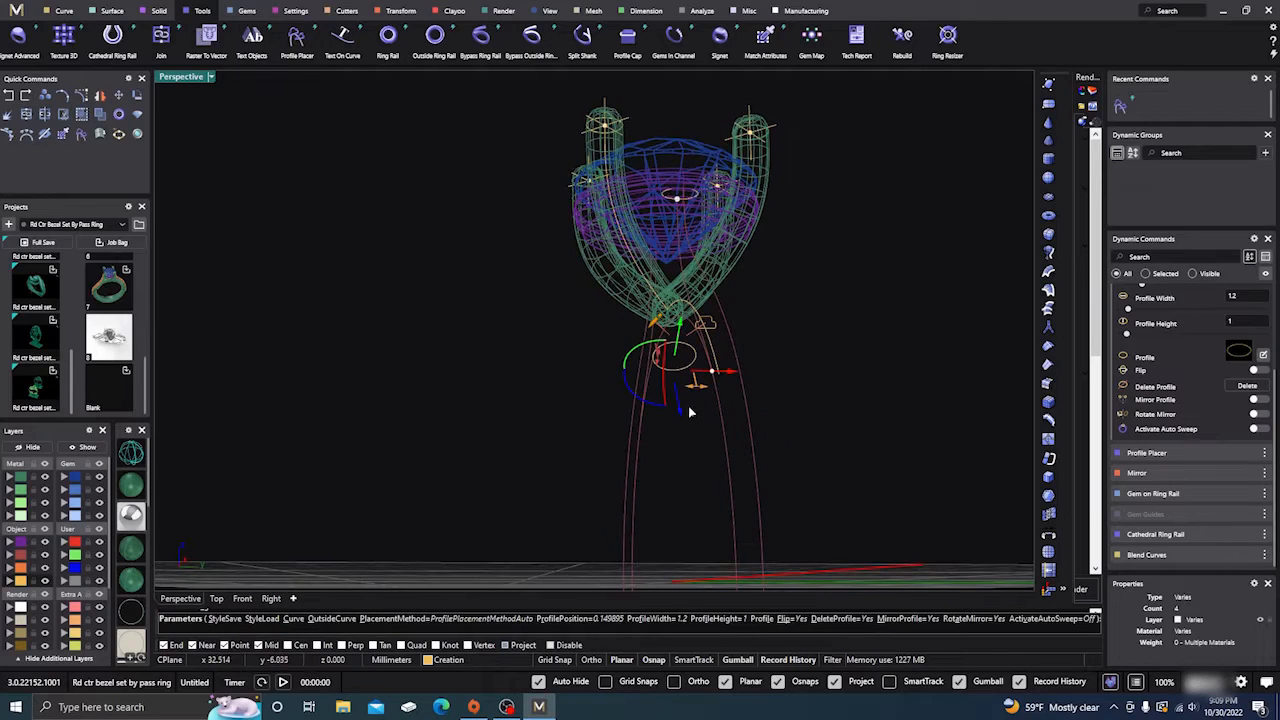
left_click_drag(697, 385, 712, 384)
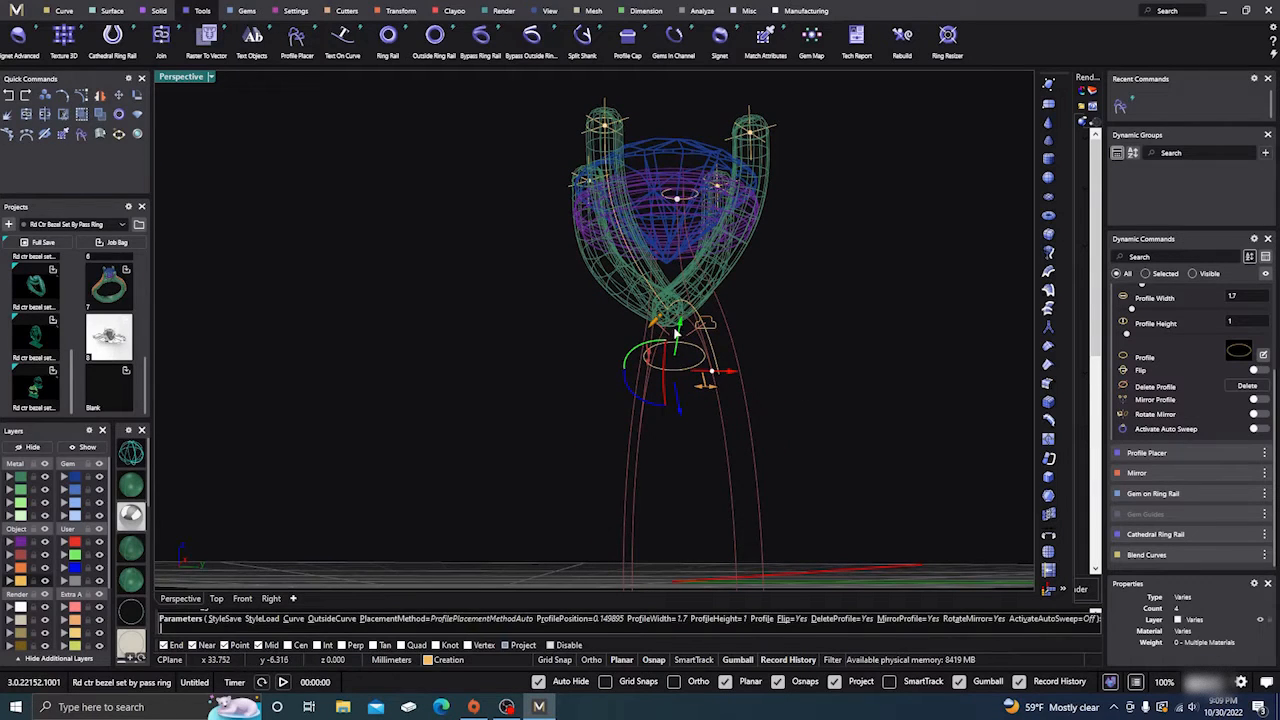
right_click_drag(629, 463, 591, 457)
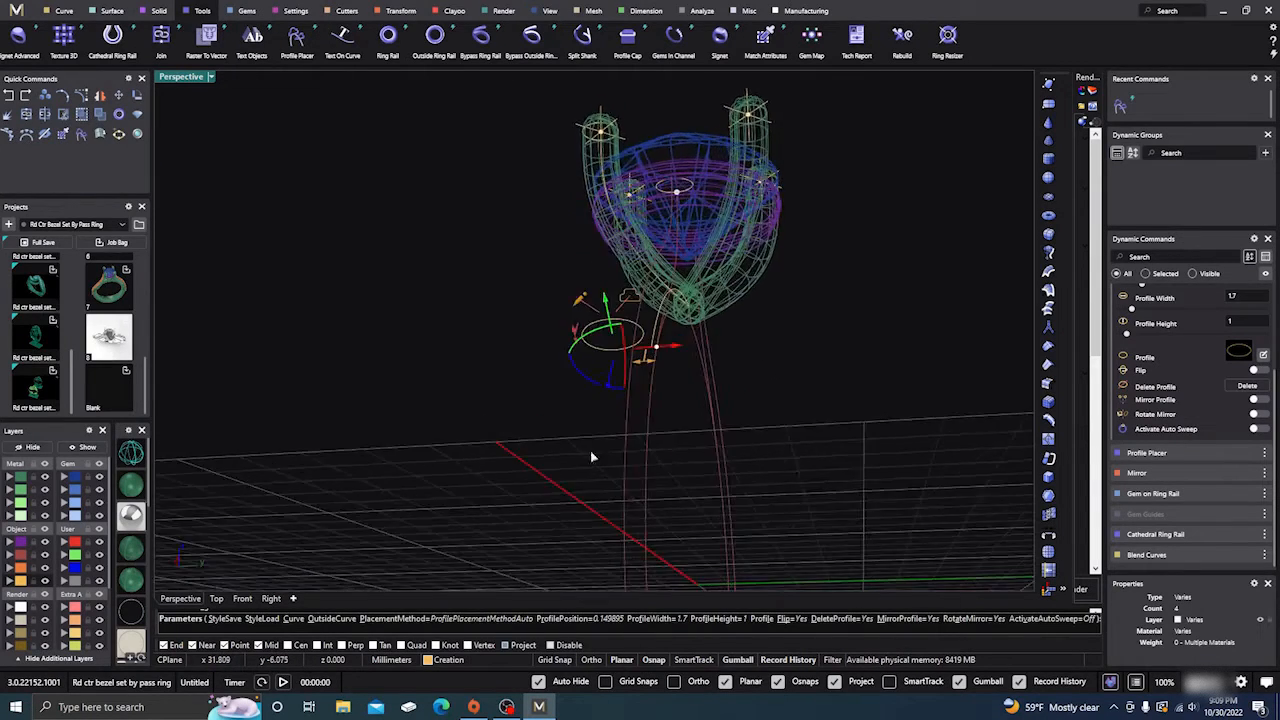
left_click_drag(579, 346, 545, 352)
right_click_drag(545, 352, 603, 504)
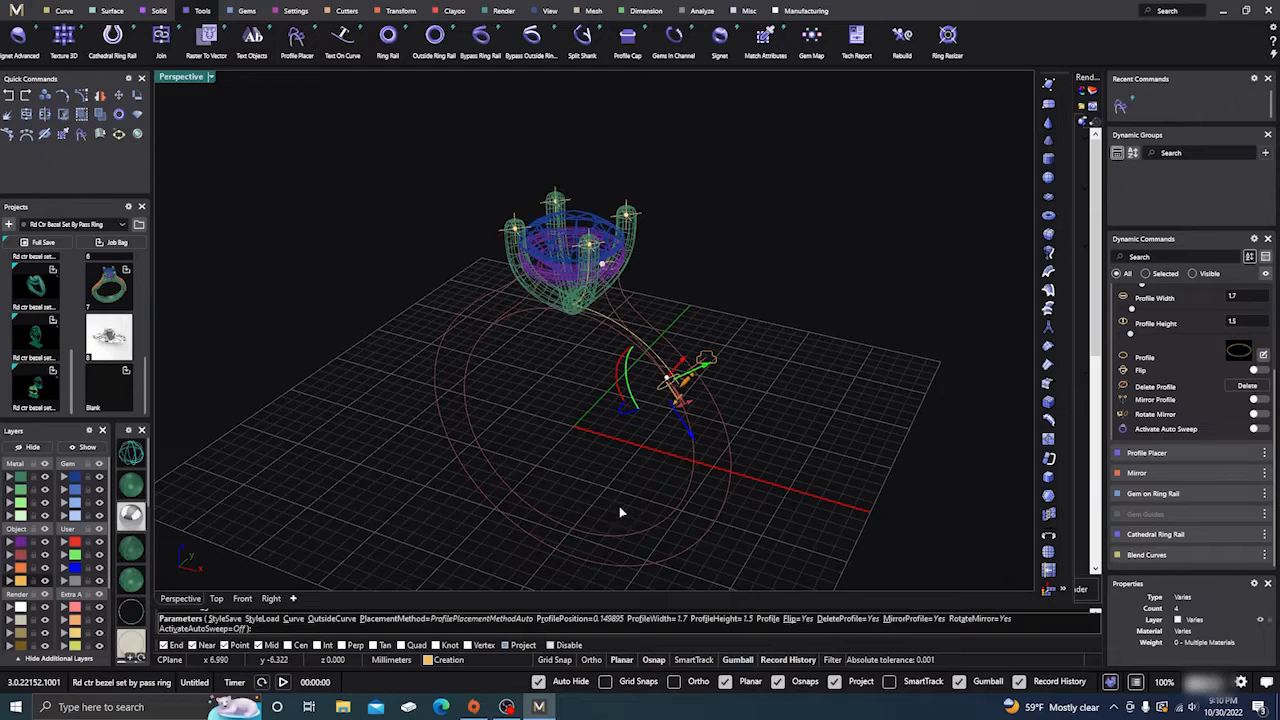
right_click_drag(619, 511, 520, 513)
Add a third profile where the inner rail crosses the X axis, set its height and width to 2.3 mm, and accept the profiles
left_click(242, 598)
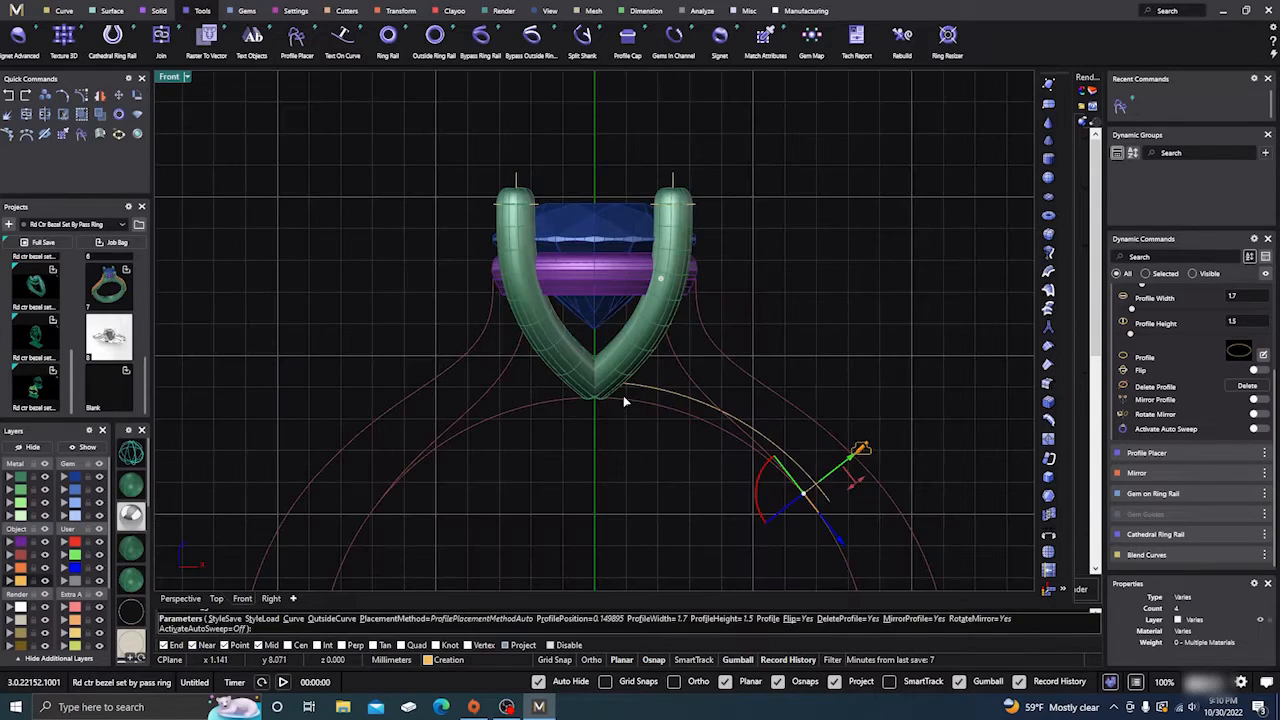
scroll(623, 400, "down", 3)
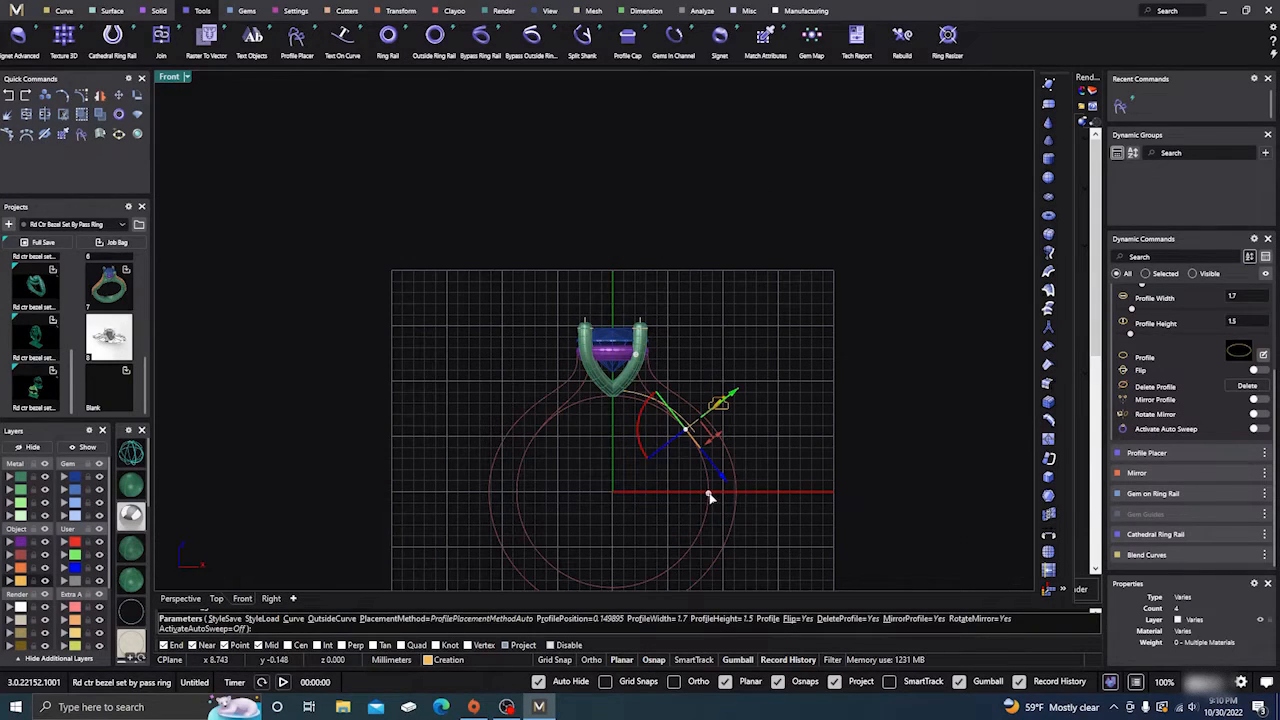
left_click(709, 496)
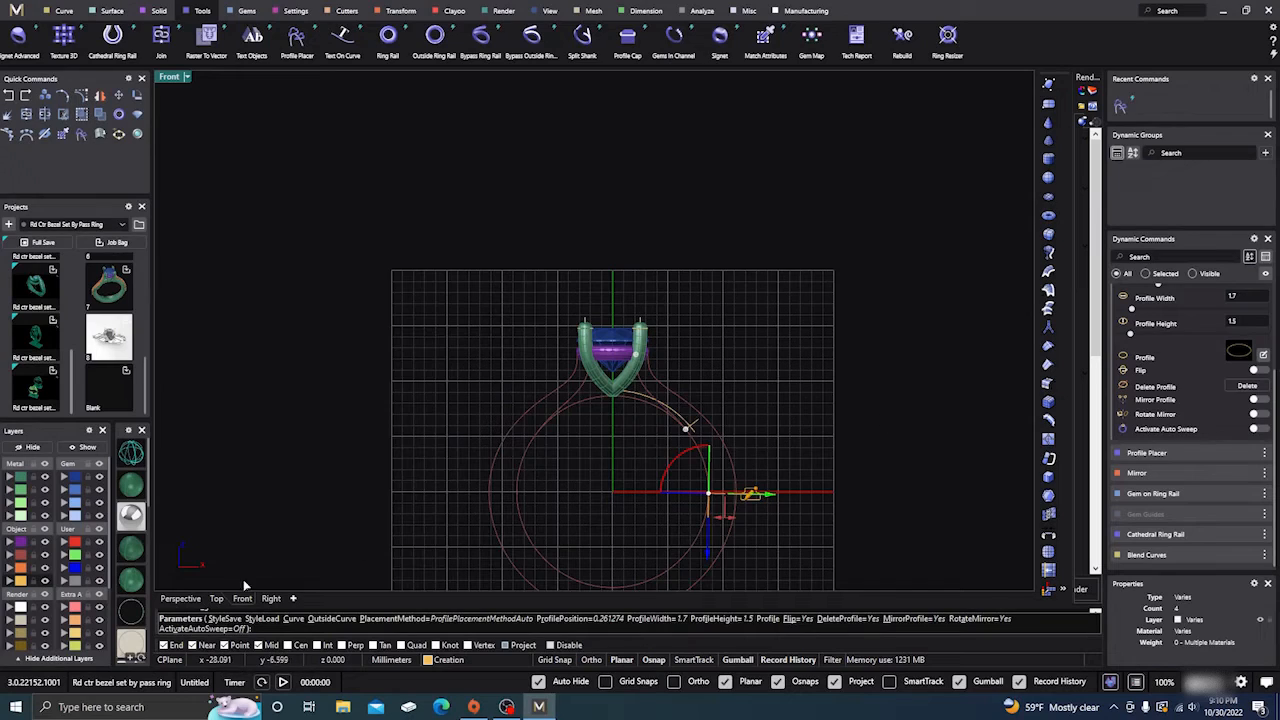
left_click(180, 598)
right_click_drag(619, 411, 561, 452)
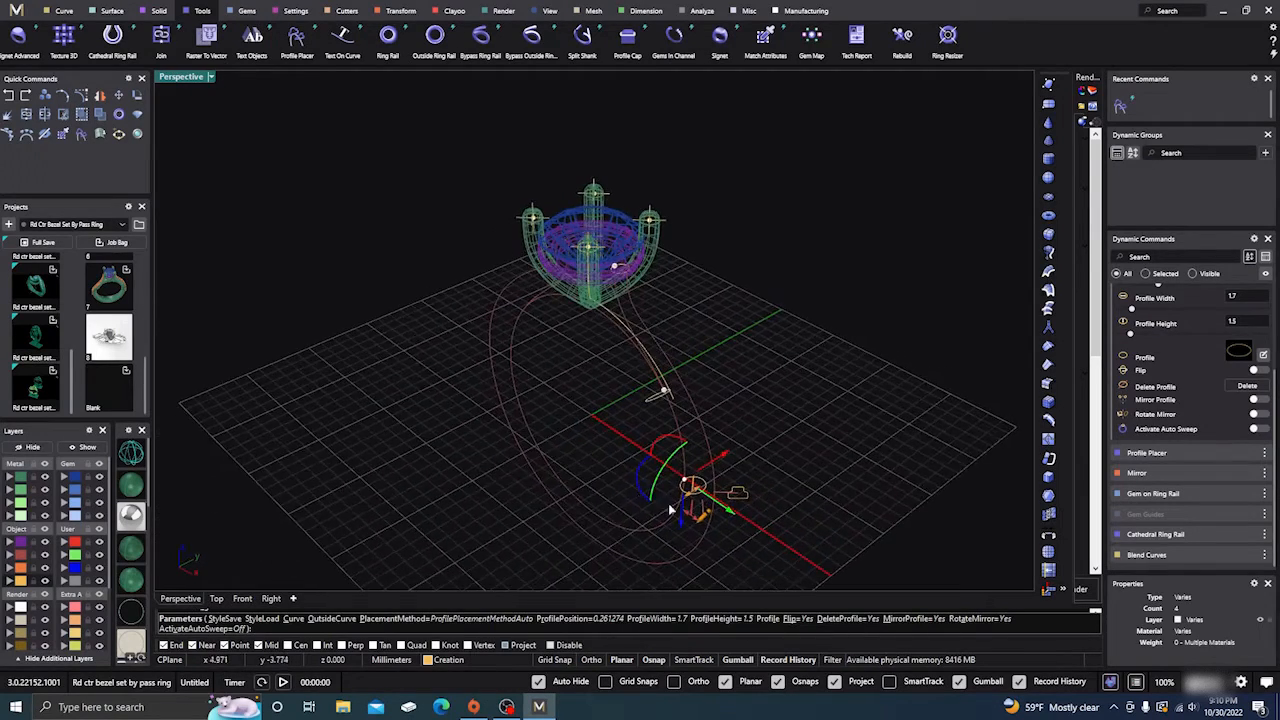
scroll(686, 510, "up", 4)
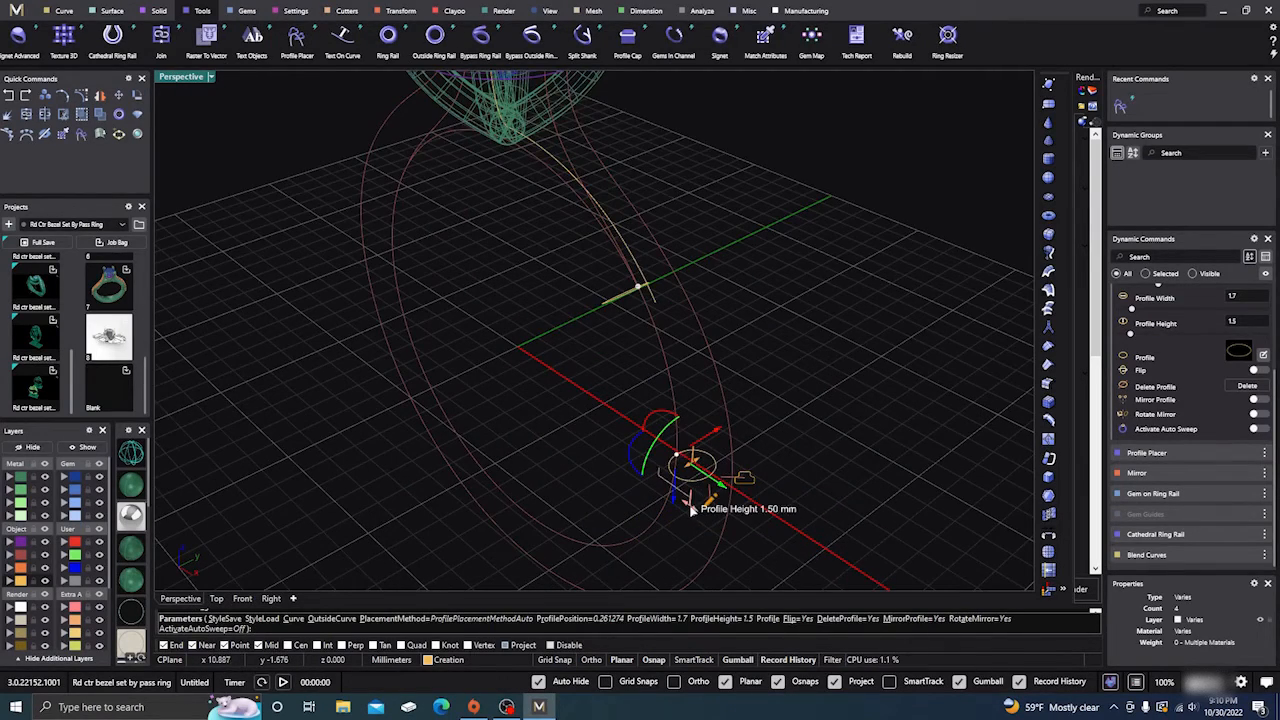
left_click_drag(690, 510, 701, 520)
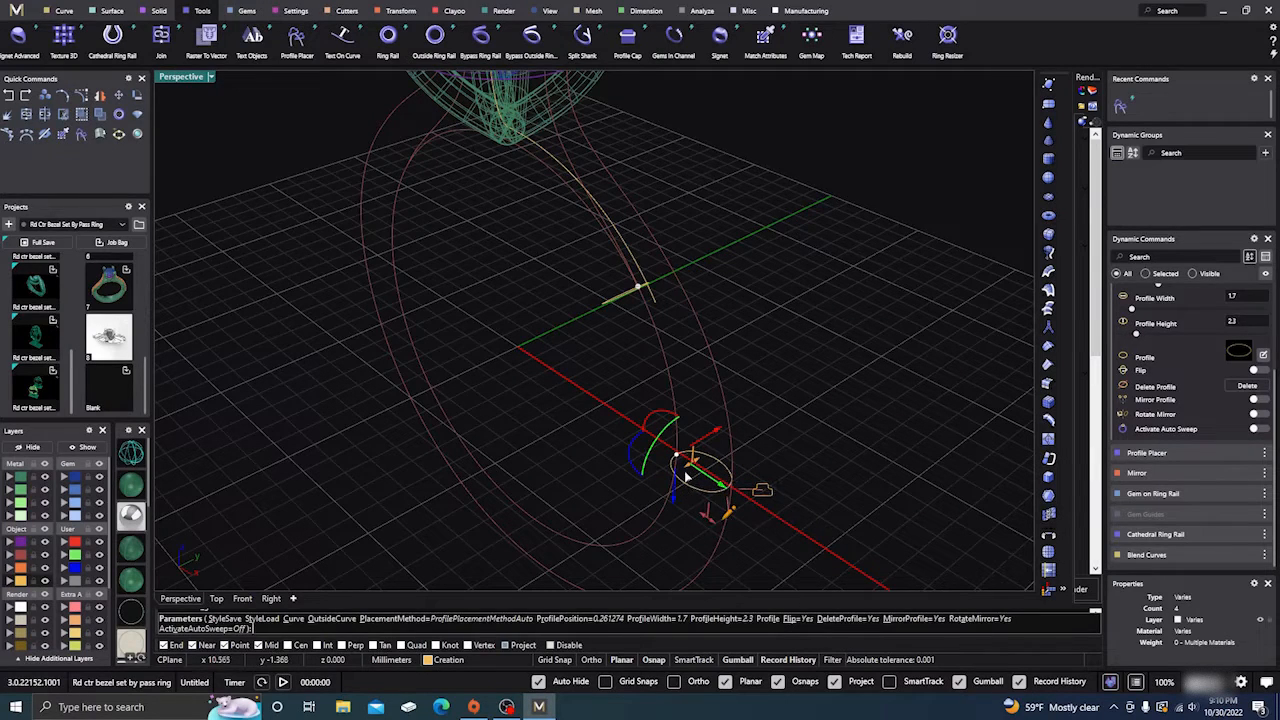
mouse_move(690, 466)
left_mouse_down()
mouse_move(705, 452)
mouse_move(694, 457)
left_mouse_up()
right_click_drag(579, 408, 569, 449)
right_click(563, 440)
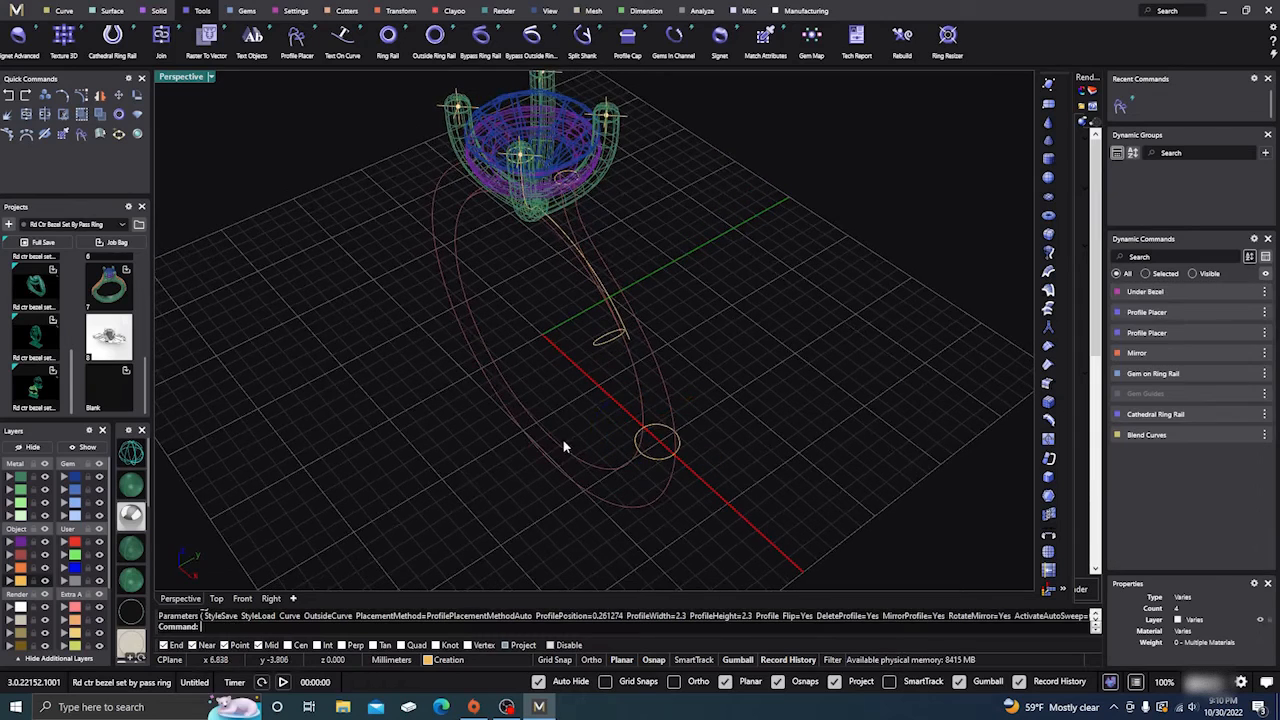
Start another Profile Placer on the inner finger rail and choose Shank profile 02 from the library
left_click(638, 390)
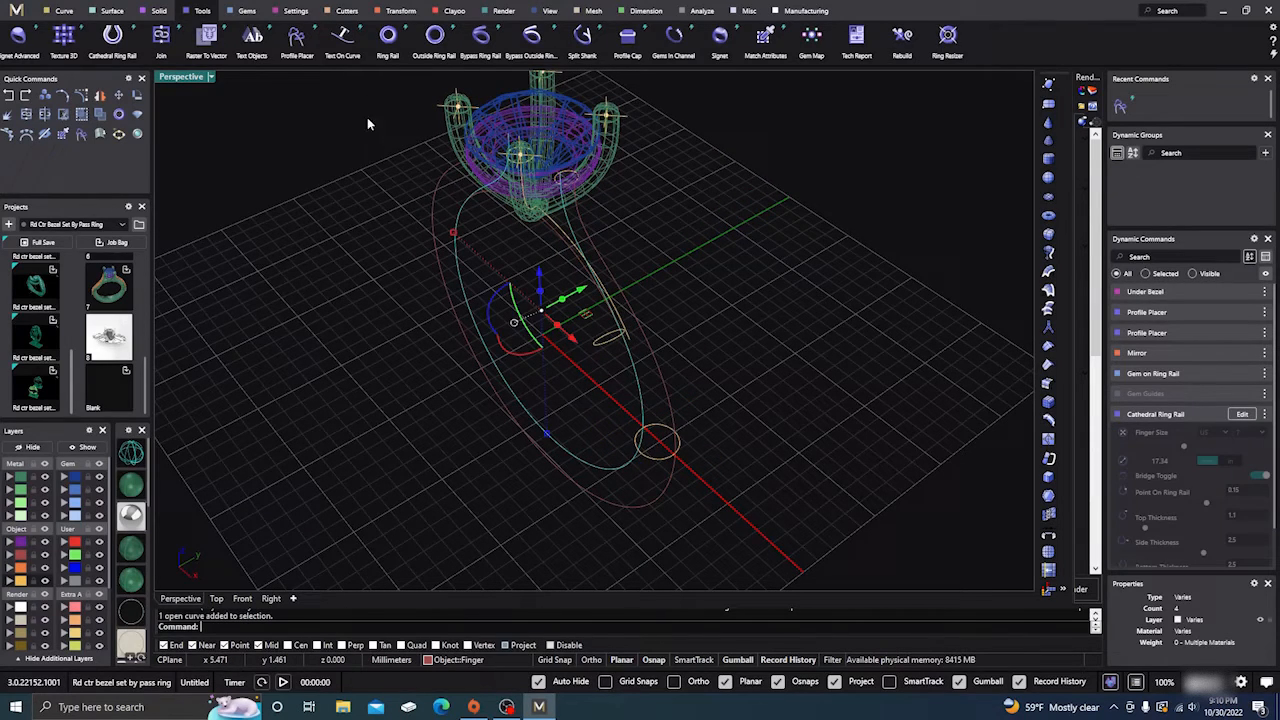
left_click(294, 40)
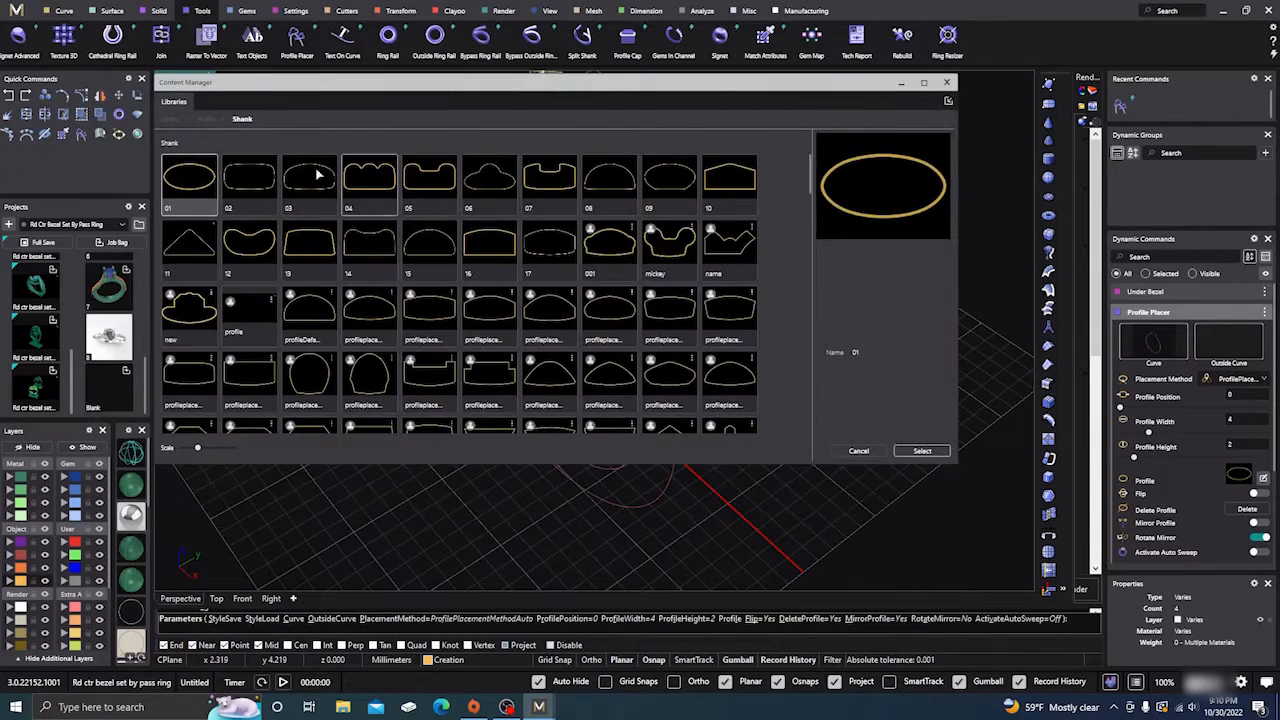
left_click(260, 180)
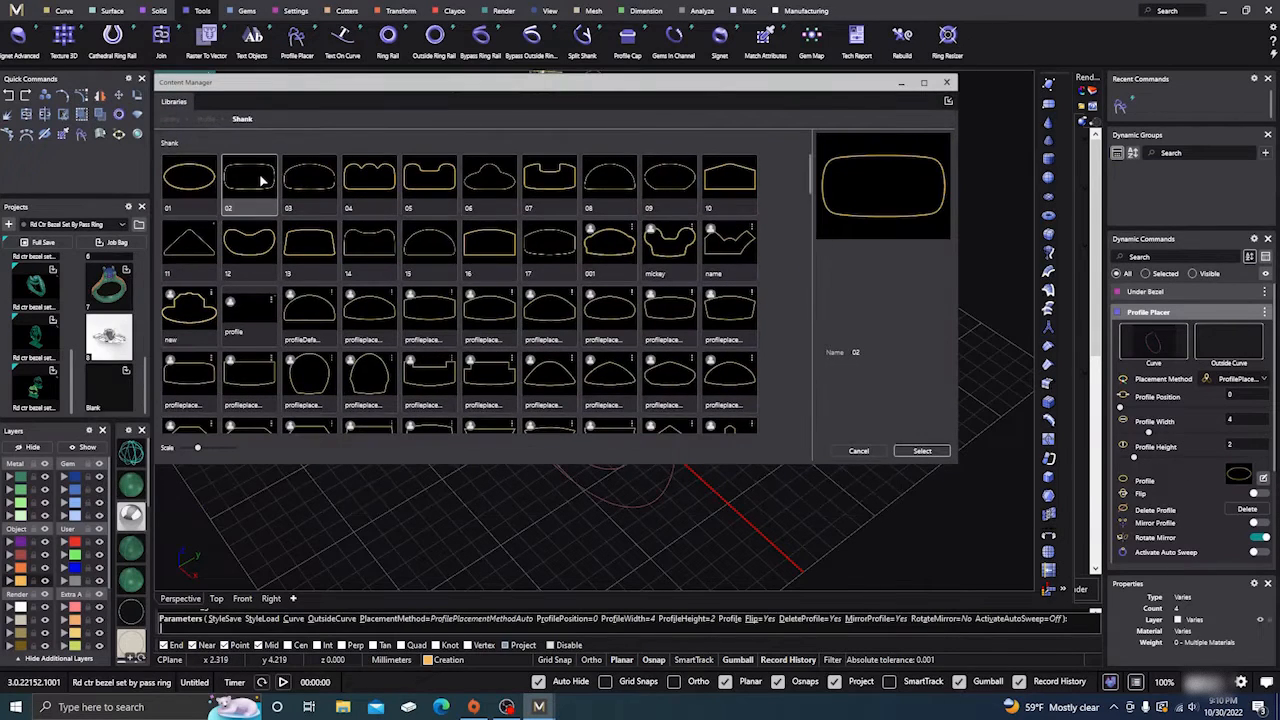
left_click(922, 450)
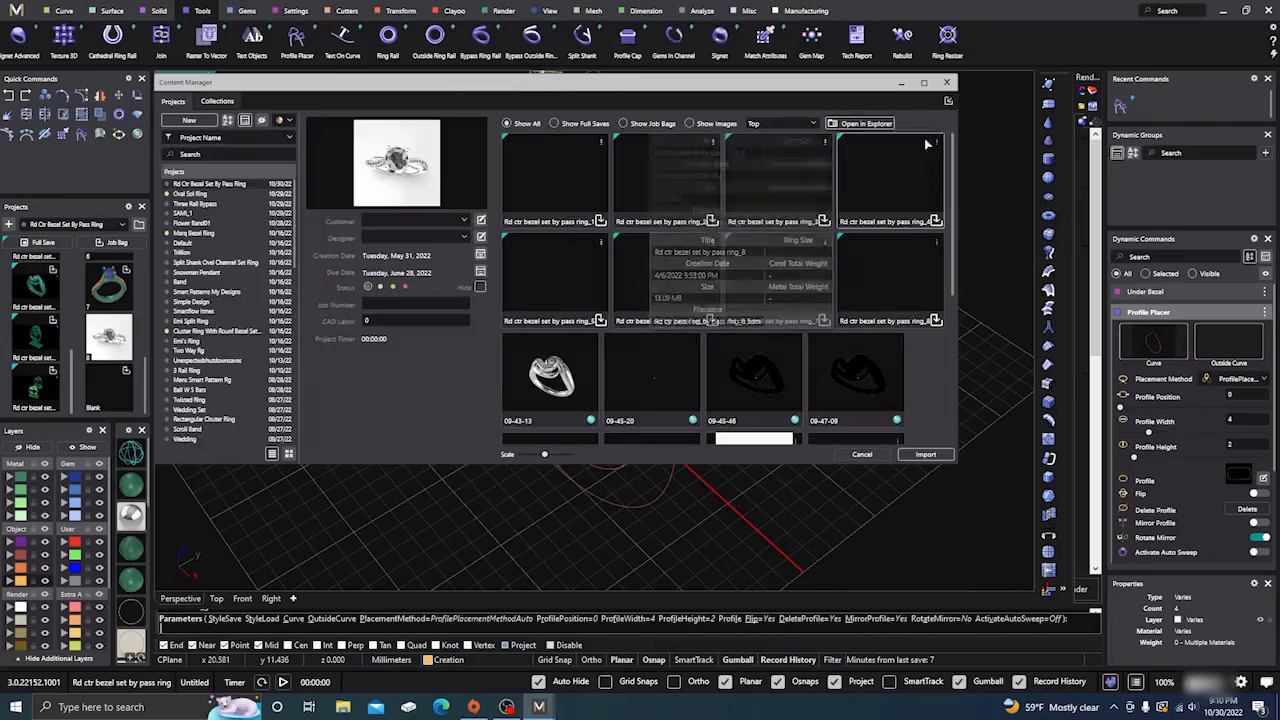
left_click(948, 84)
Assign the cathedral rail's outer curve as the outside curve of the new profile placement
right_click_drag(853, 308, 666, 296)
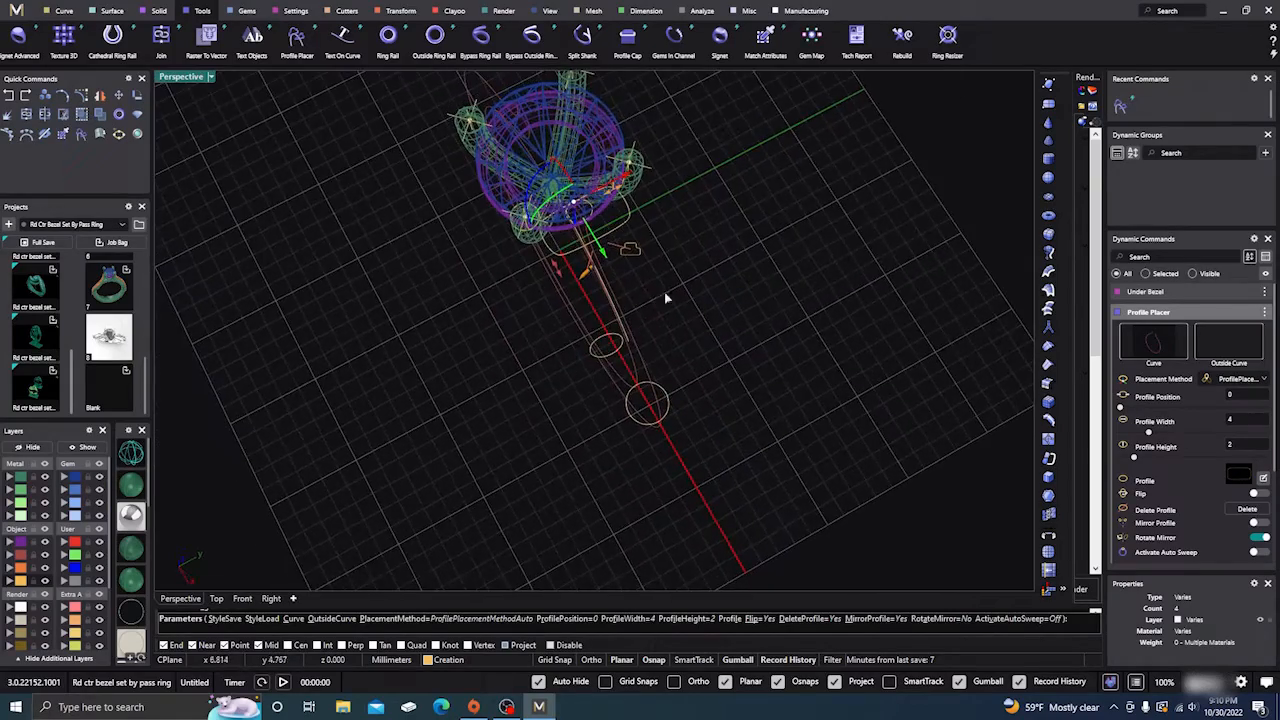
scroll(612, 252, "up", 4)
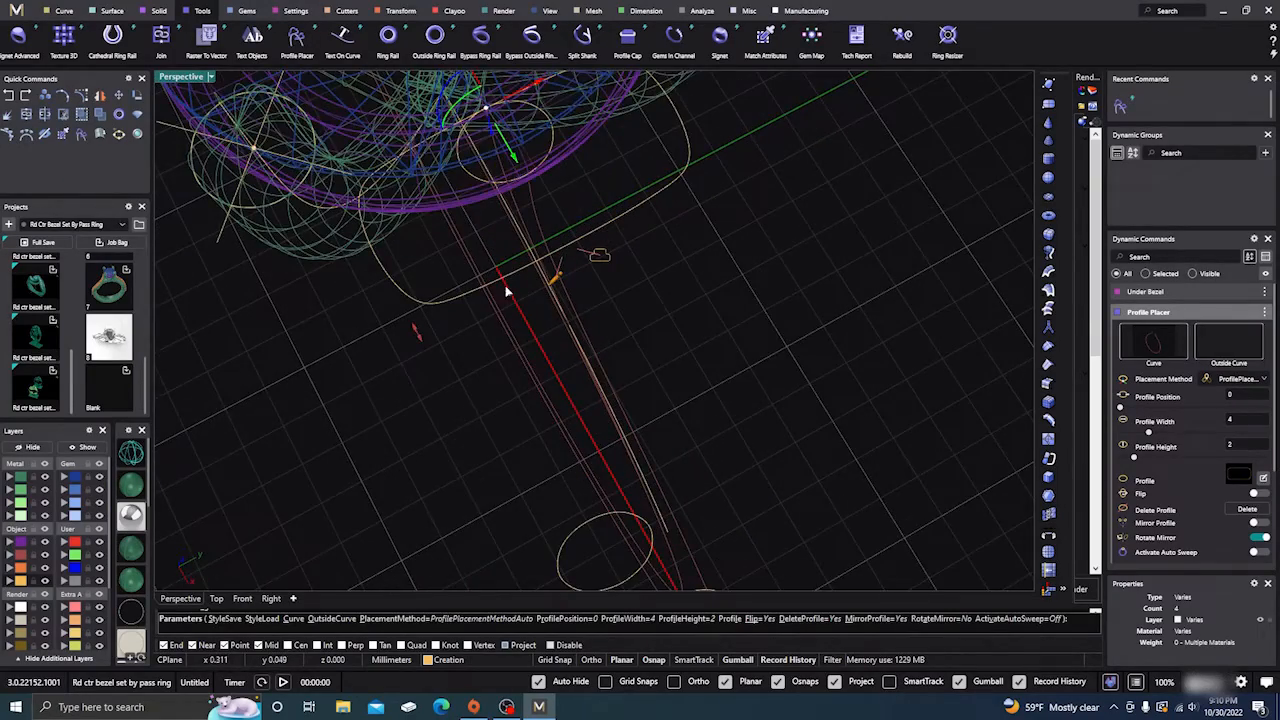
scroll(560, 398, "up", 1)
scroll(584, 378, "down", 4)
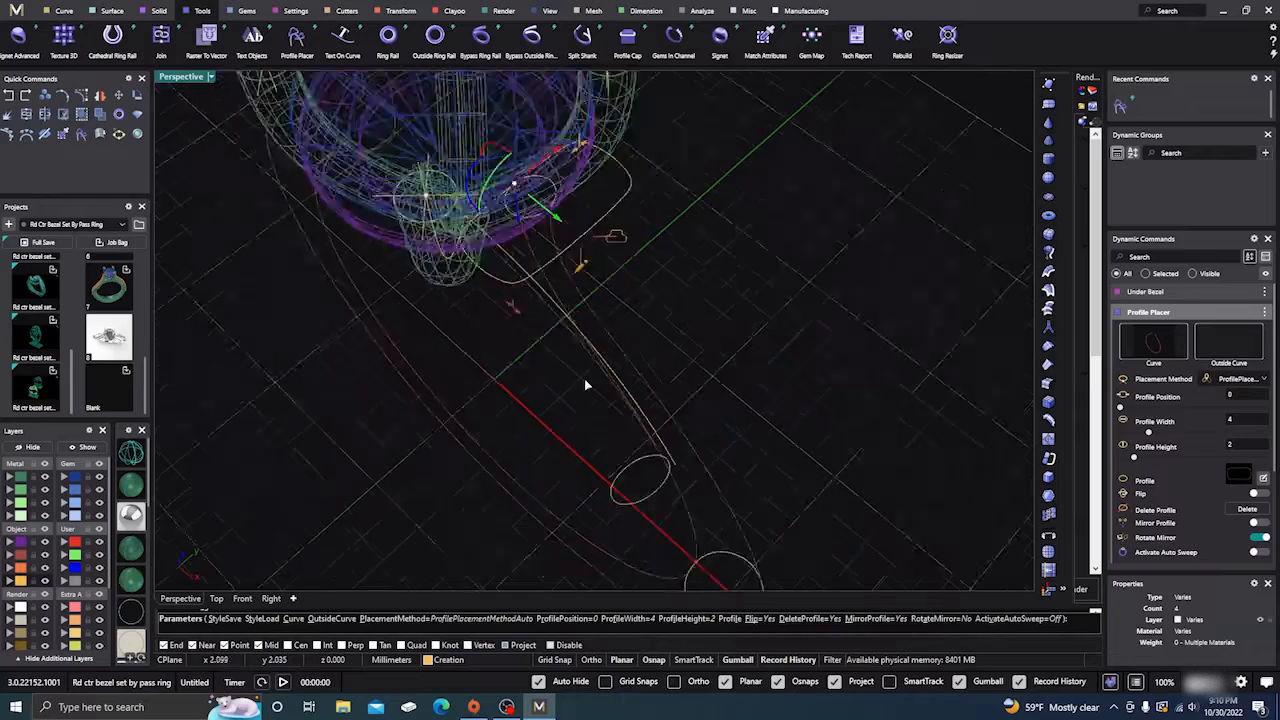
left_click(1228, 342)
left_click(634, 389)
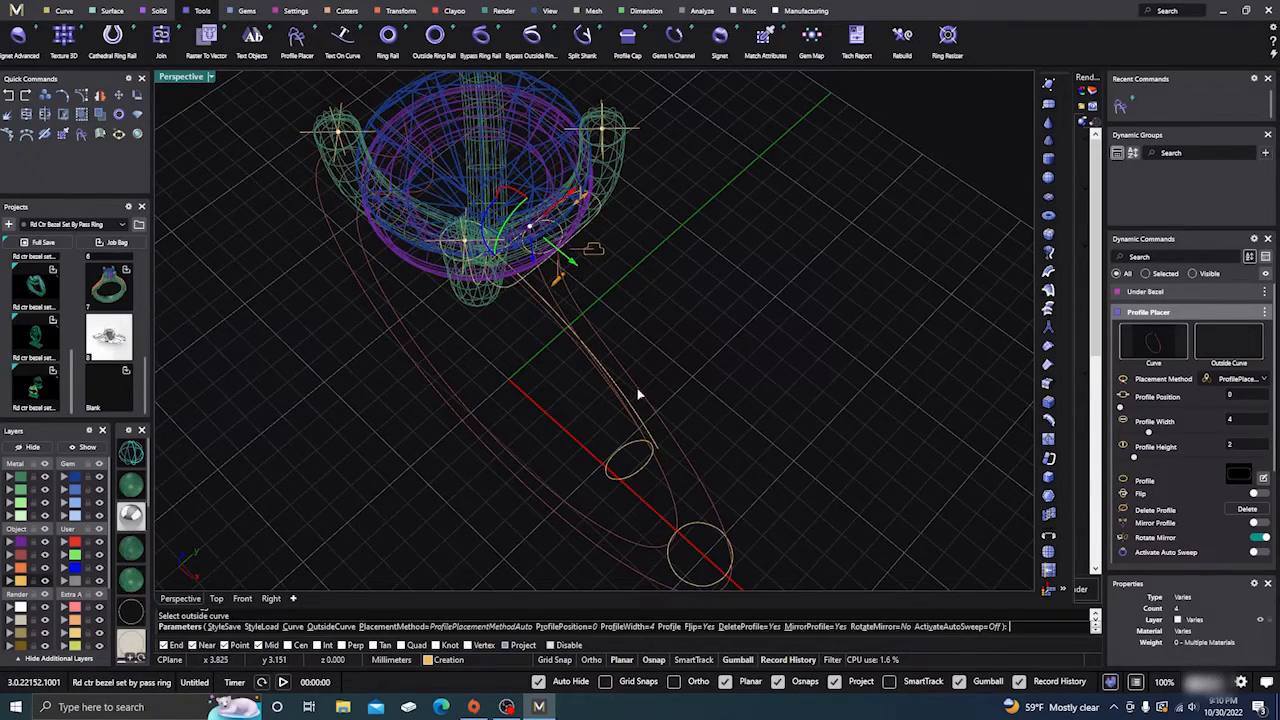
Set the width of the Shank profile 02 at the start of the rail, under the head, to 1.5 mm
right_click_drag(727, 355, 684, 333)
scroll(580, 183, "up", 4)
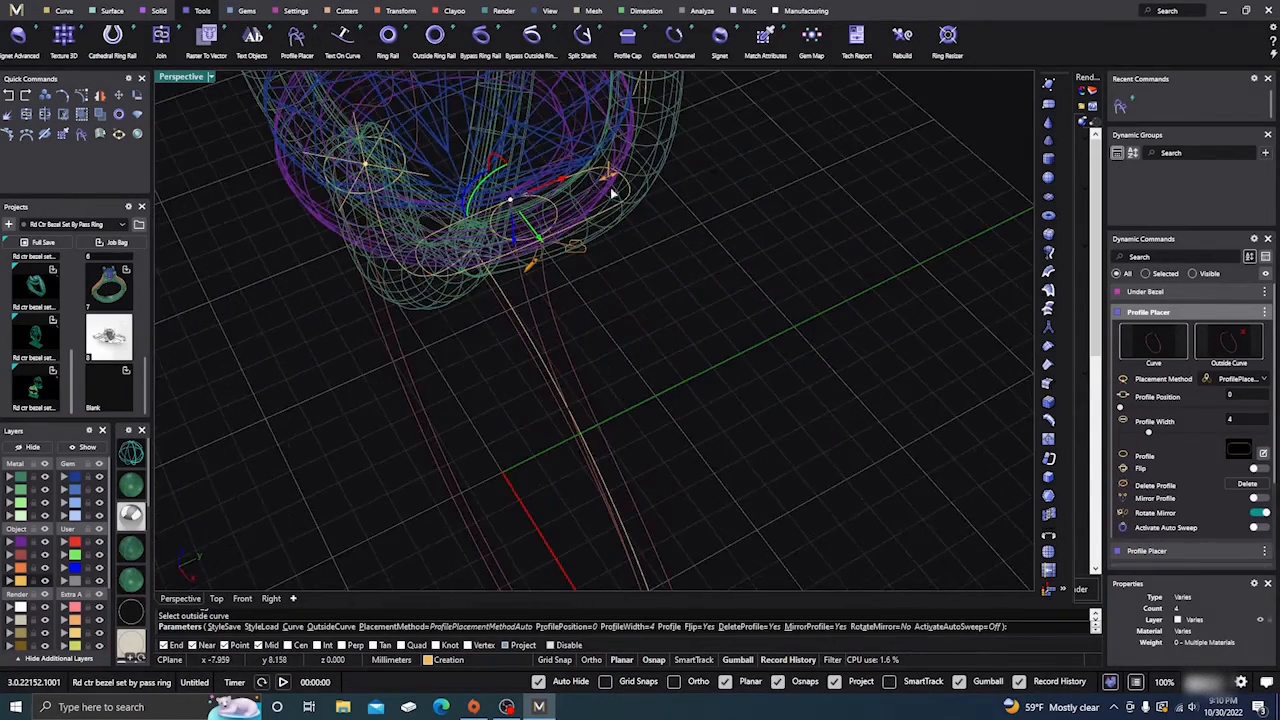
left_click_drag(608, 178, 484, 229)
scroll(481, 263, "down", 2)
scroll(481, 268, "down", 2)
right_click_drag(480, 313, 496, 271)
Add a second shank profile on the inner rail's shoulder at position about 0.155, shift it sideways off the rail, and set its width to 2 mm
right_click_drag(500, 360, 586, 403)
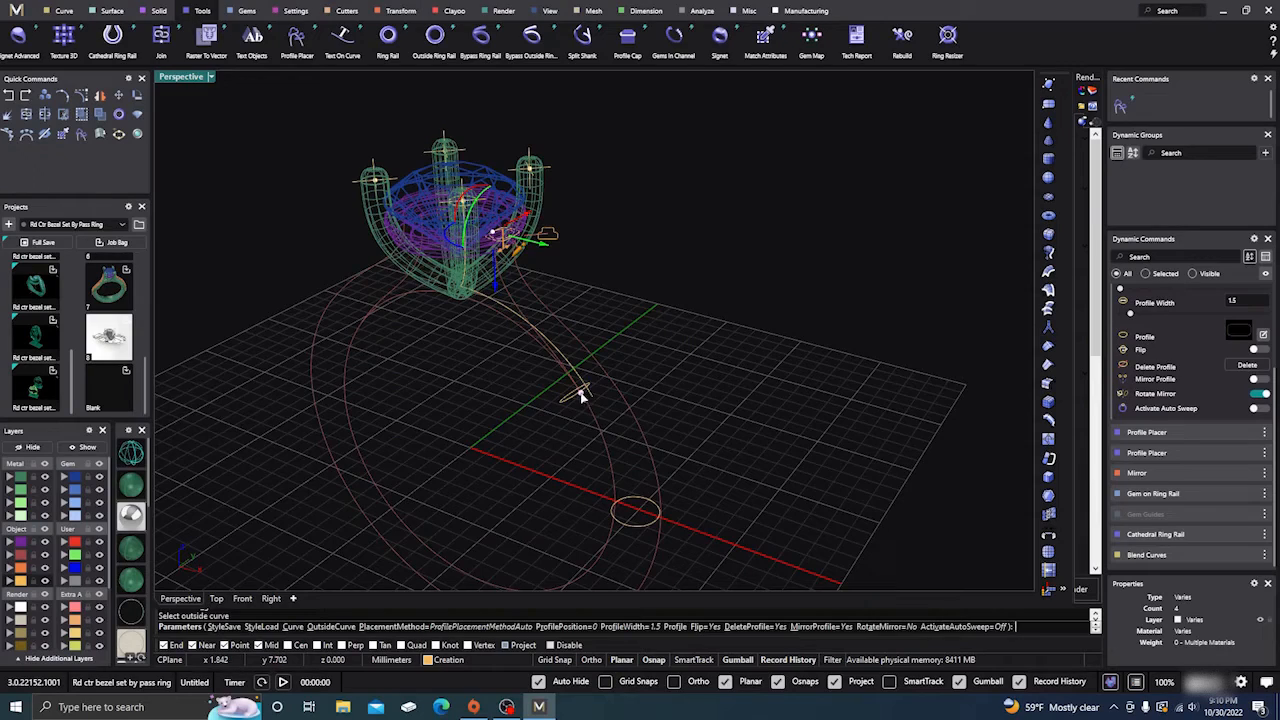
left_click_drag(581, 395, 571, 386)
right_click_drag(565, 395, 534, 390)
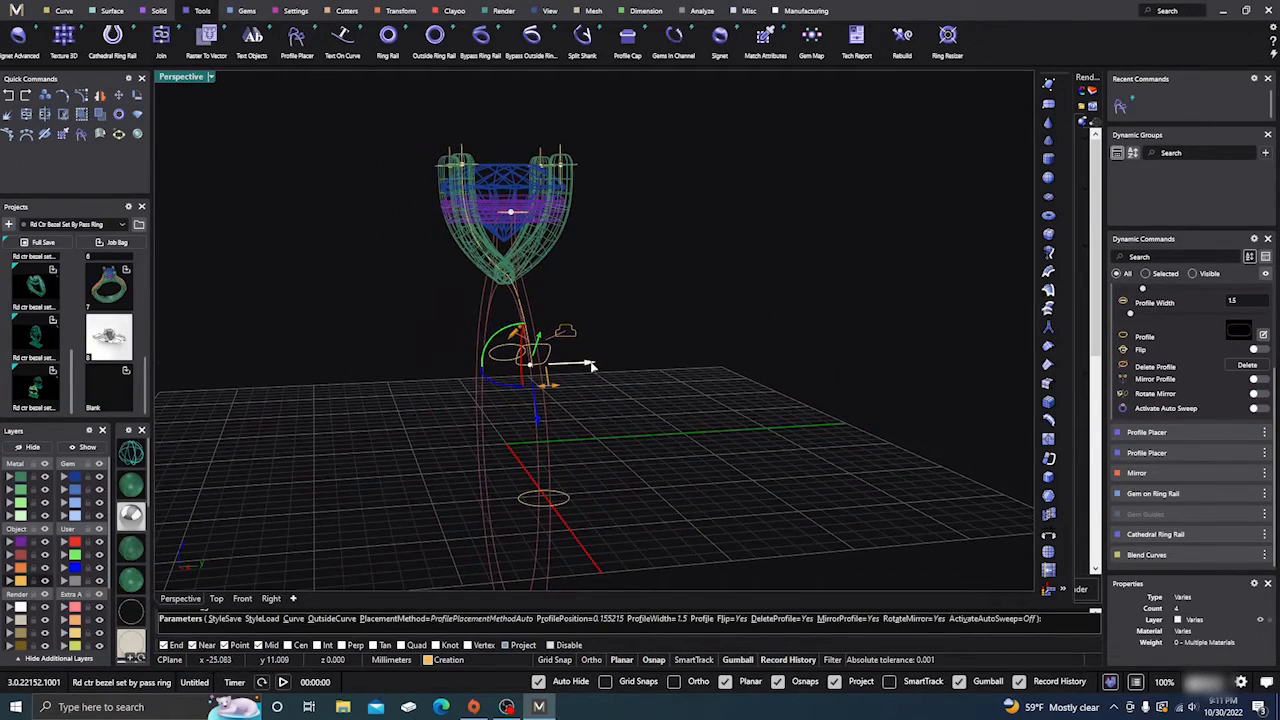
mouse_move(591, 366)
left_mouse_down()
mouse_move(604, 368)
mouse_move(573, 392)
mouse_move(586, 392)
mouse_move(570, 386)
left_mouse_up()
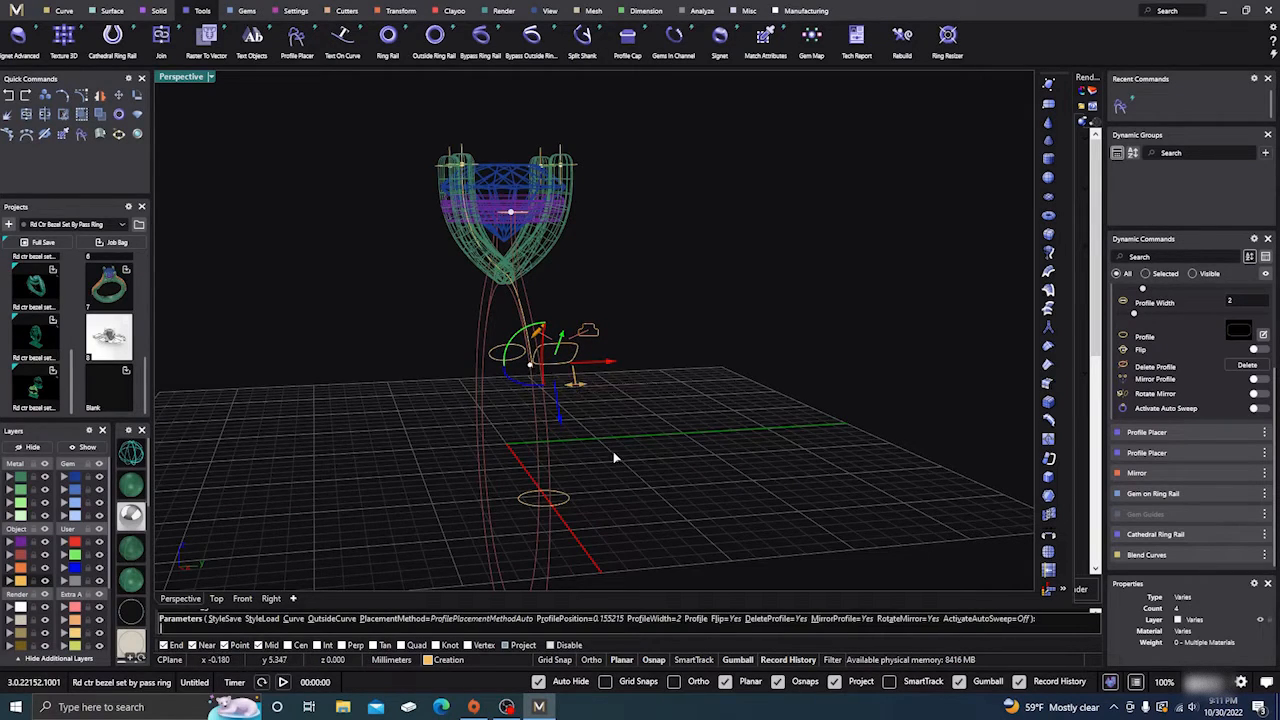
right_click_drag(614, 455, 642, 464)
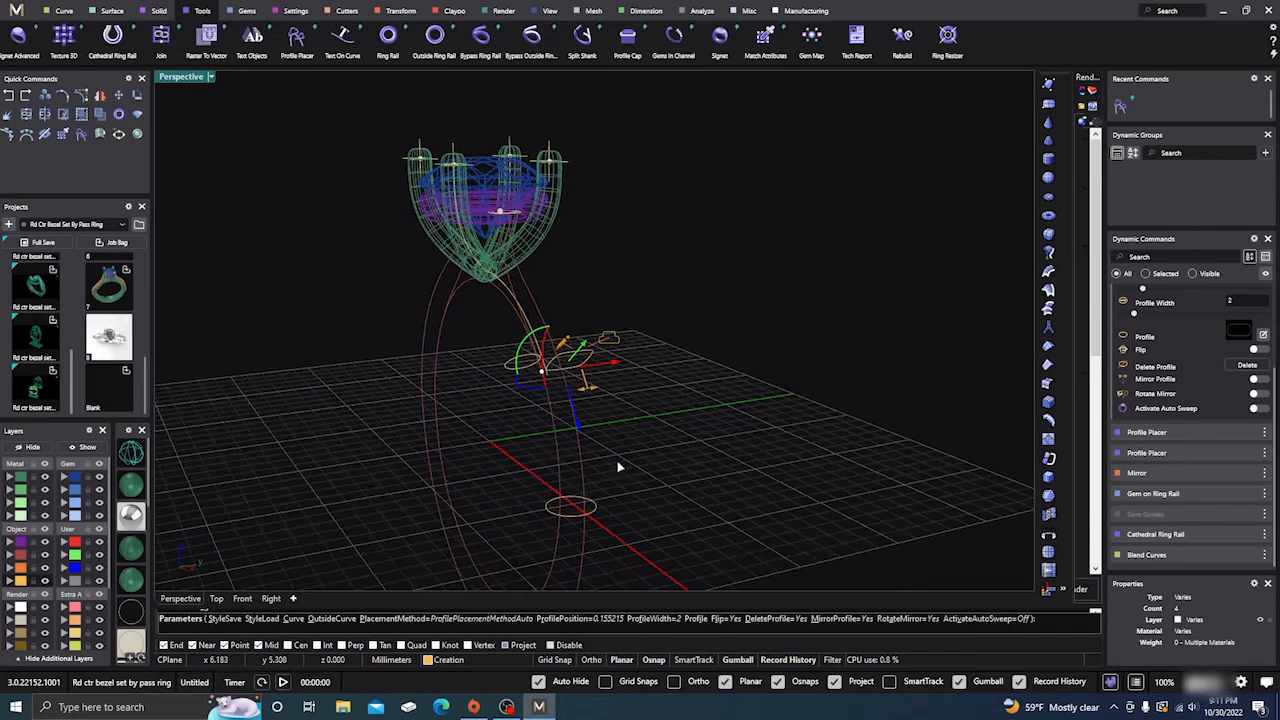
Add a third shank profile where the inner rail crosses the X axis, set its width to 2.5 mm, and accept the profiles
left_click(561, 502)
scroll(686, 431, "down", 4)
right_click_drag(686, 431, 611, 517)
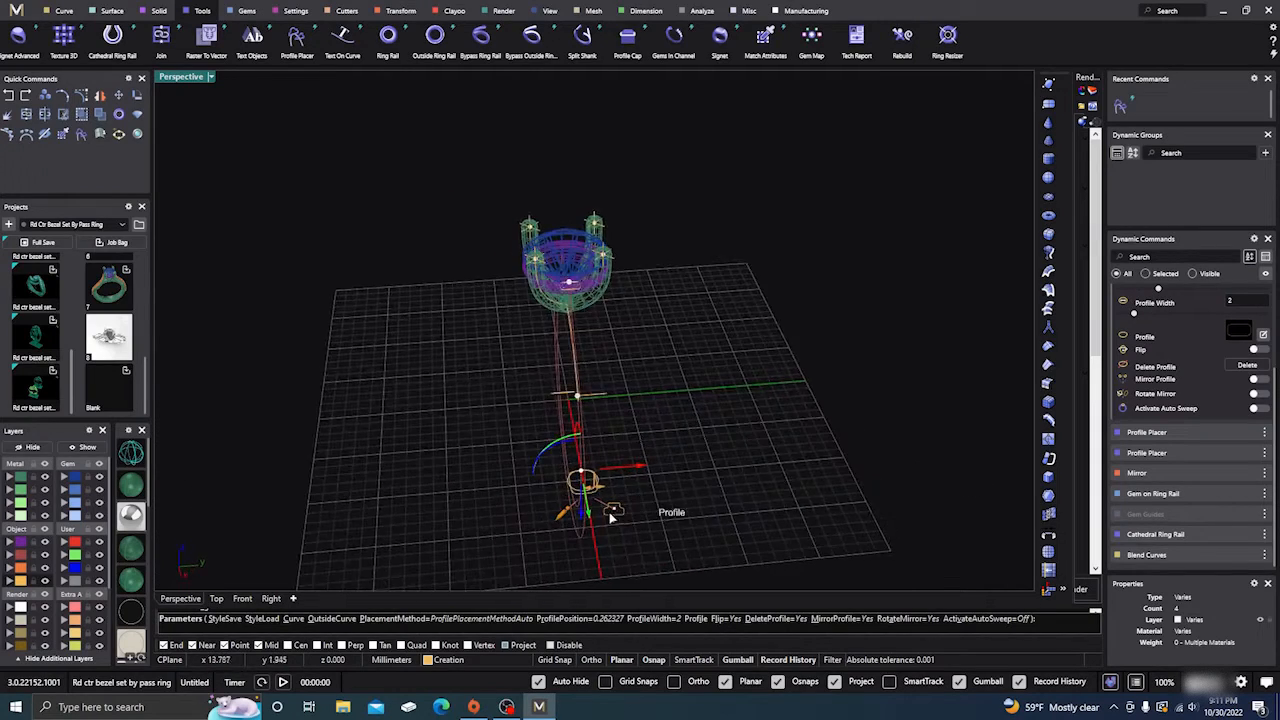
scroll(611, 517, "up", 4)
left_click_drag(610, 470, 614, 467)
right_click_drag(614, 467, 808, 481)
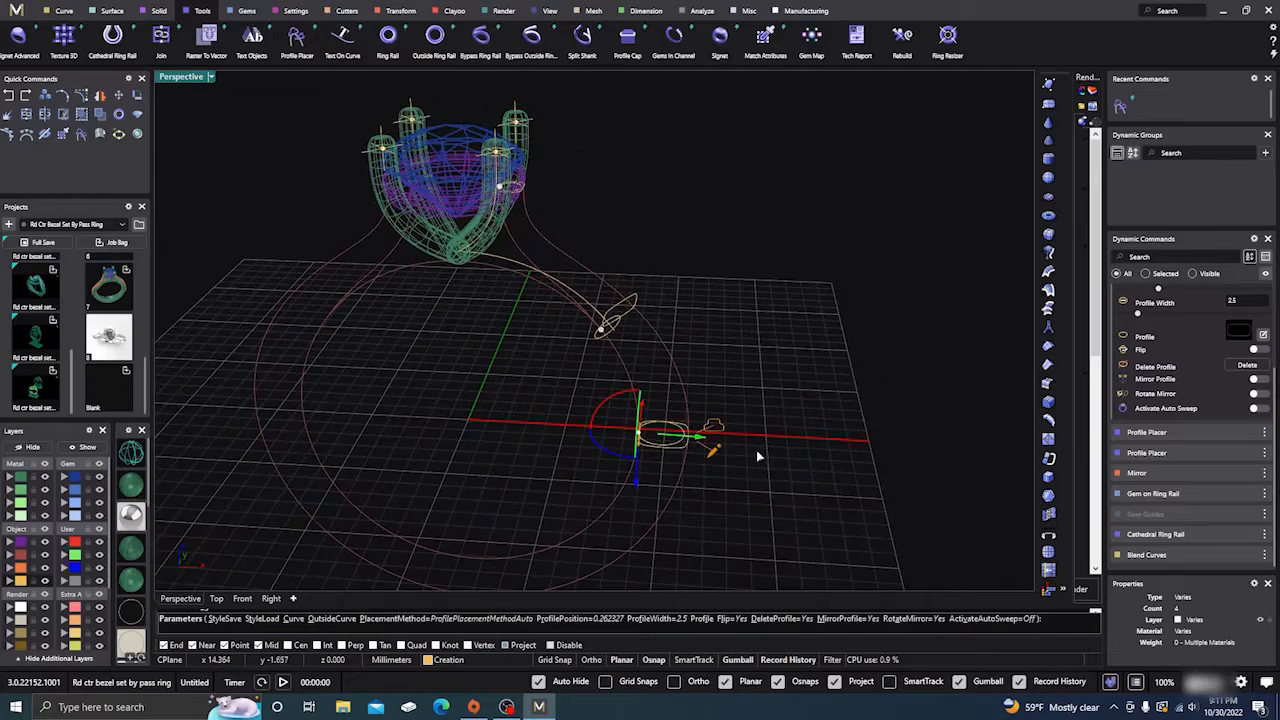
key("Return")
right_click_drag(817, 423, 773, 441)
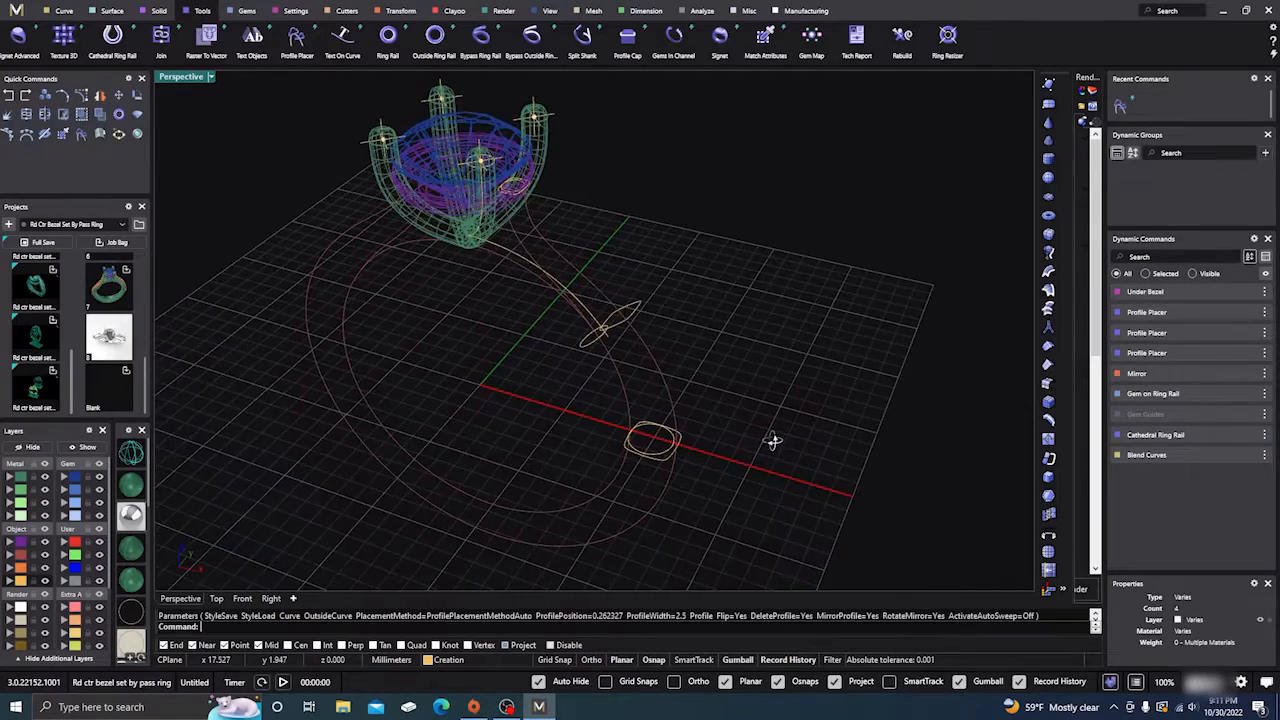
scroll(771, 441, "down", 2)
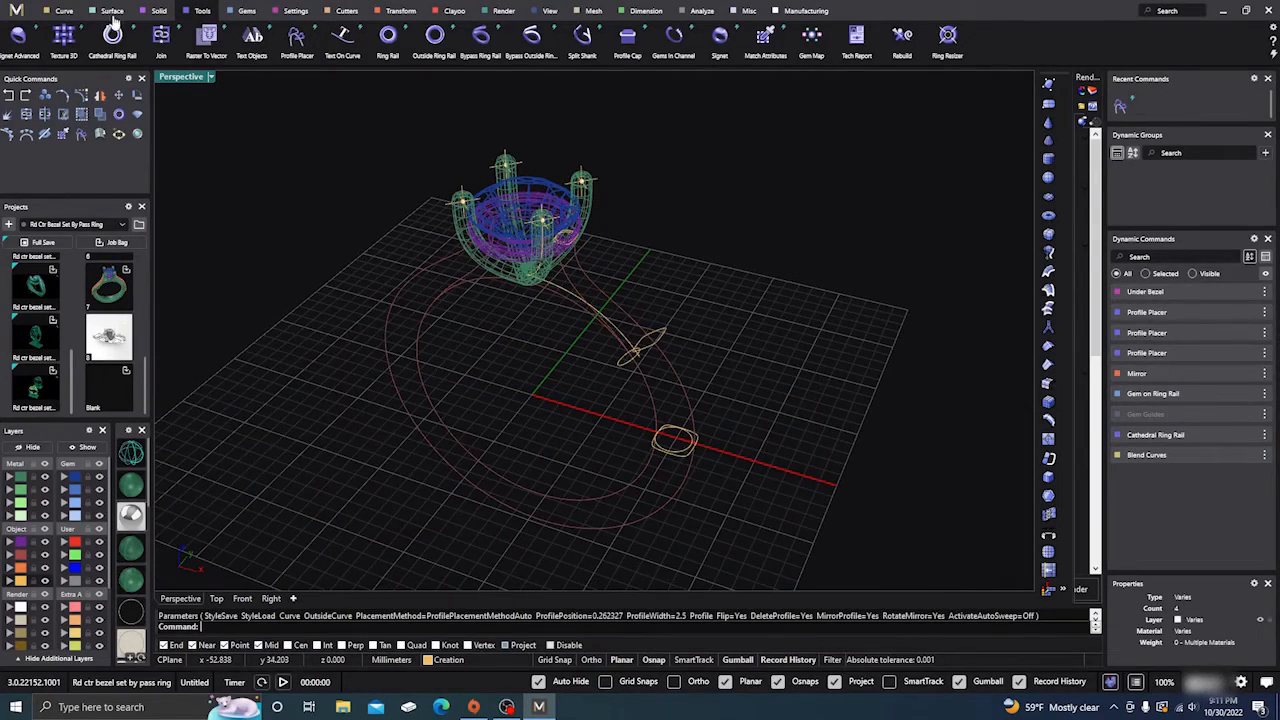
left_click(110, 11)
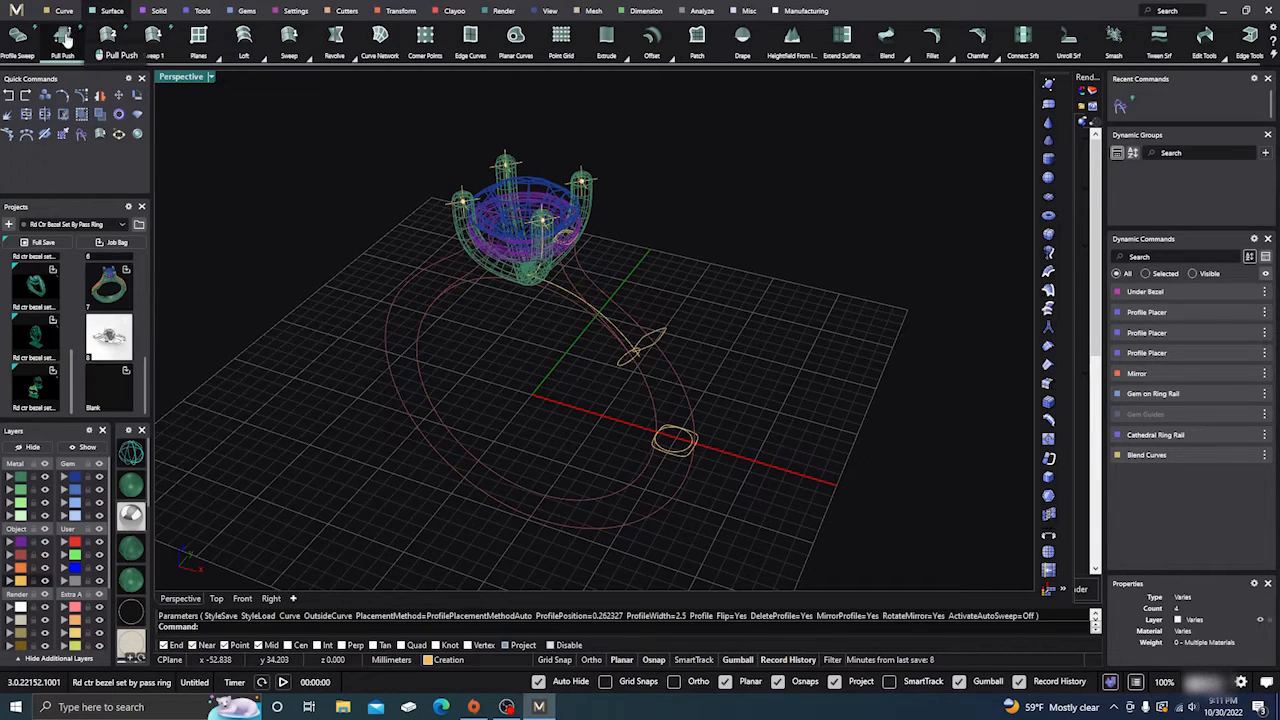
left_click(62, 38)
scroll(517, 385, "up", 4)
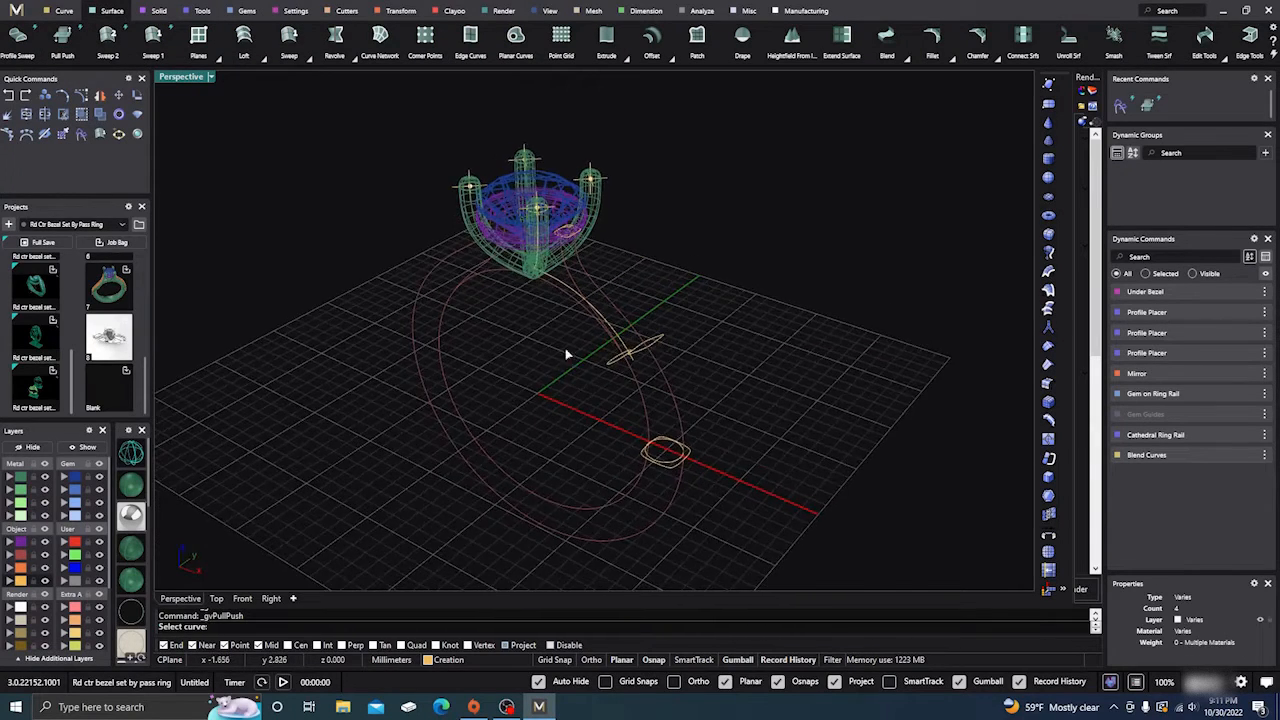
left_click(573, 259)
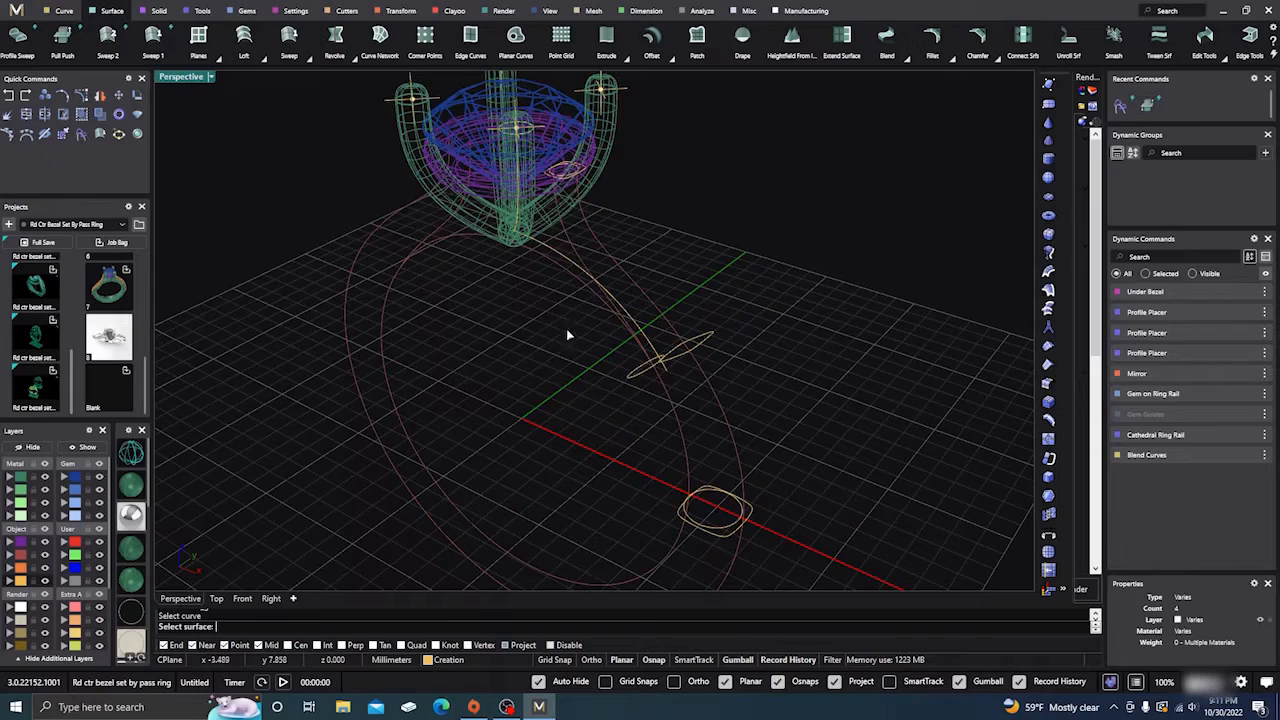
scroll(566, 332, "up", 5)
left_click(563, 206)
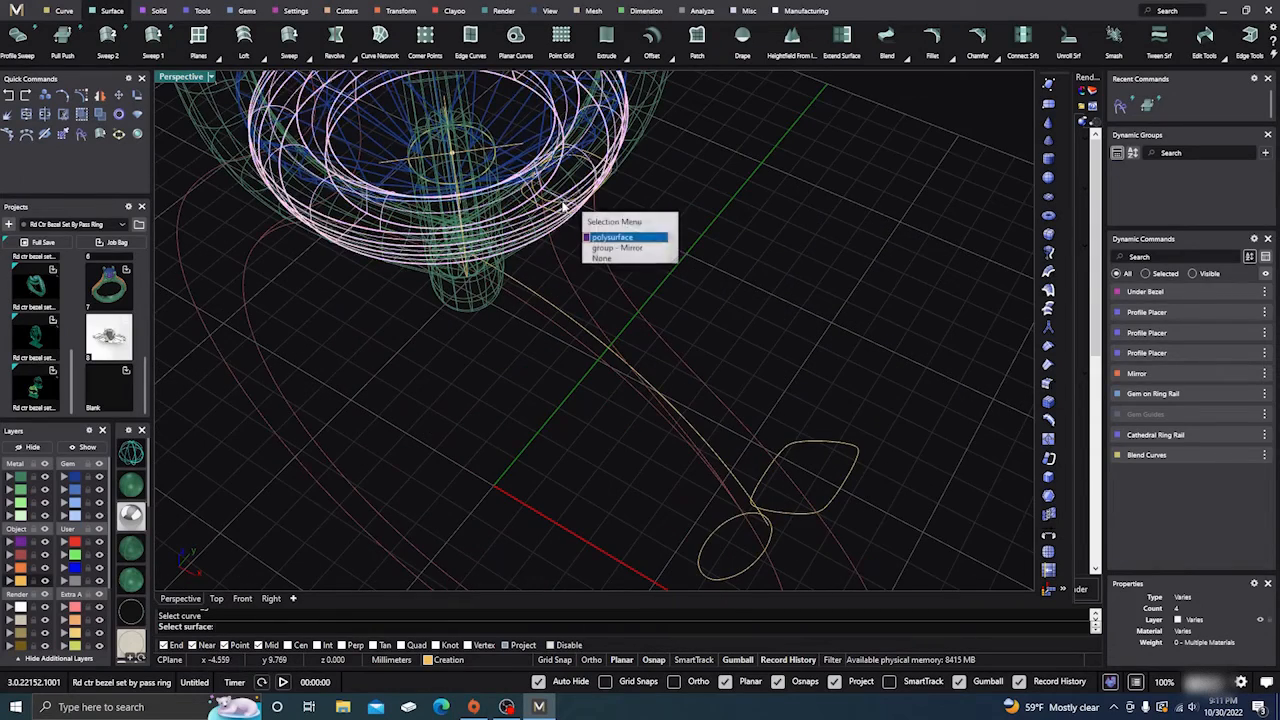
left_click(603, 259)
left_click(571, 204)
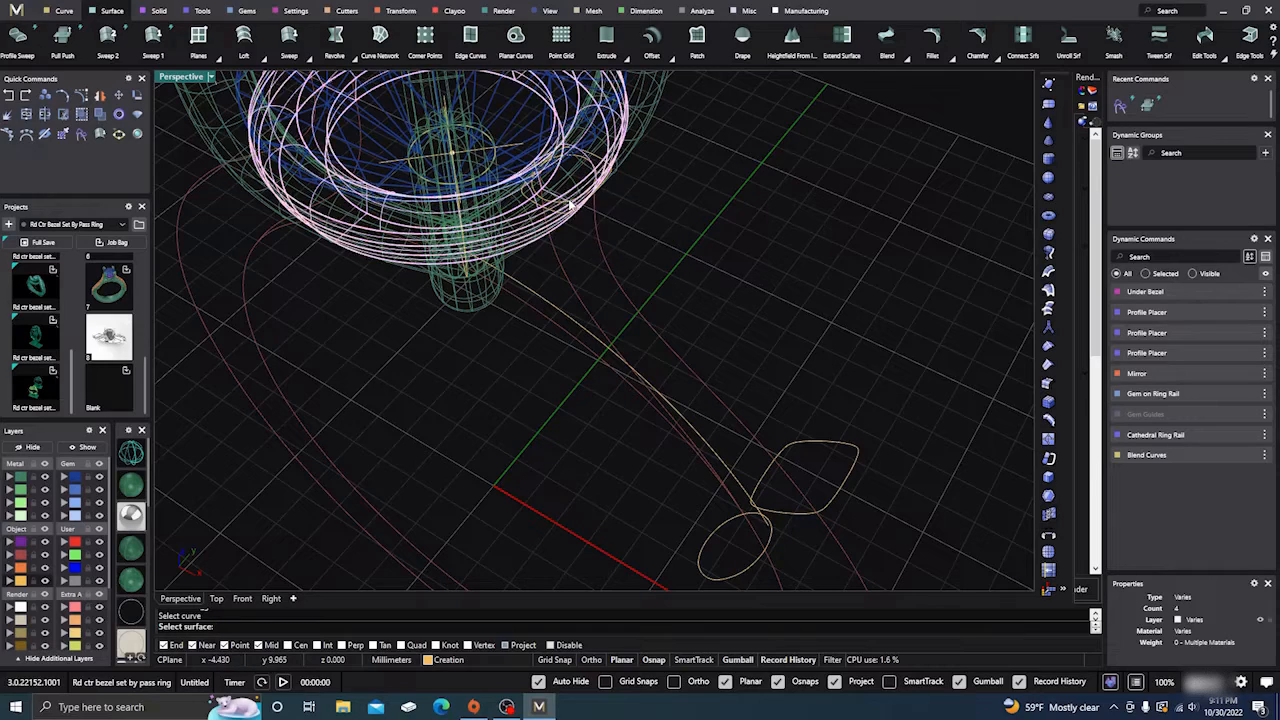
left_click(605, 256)
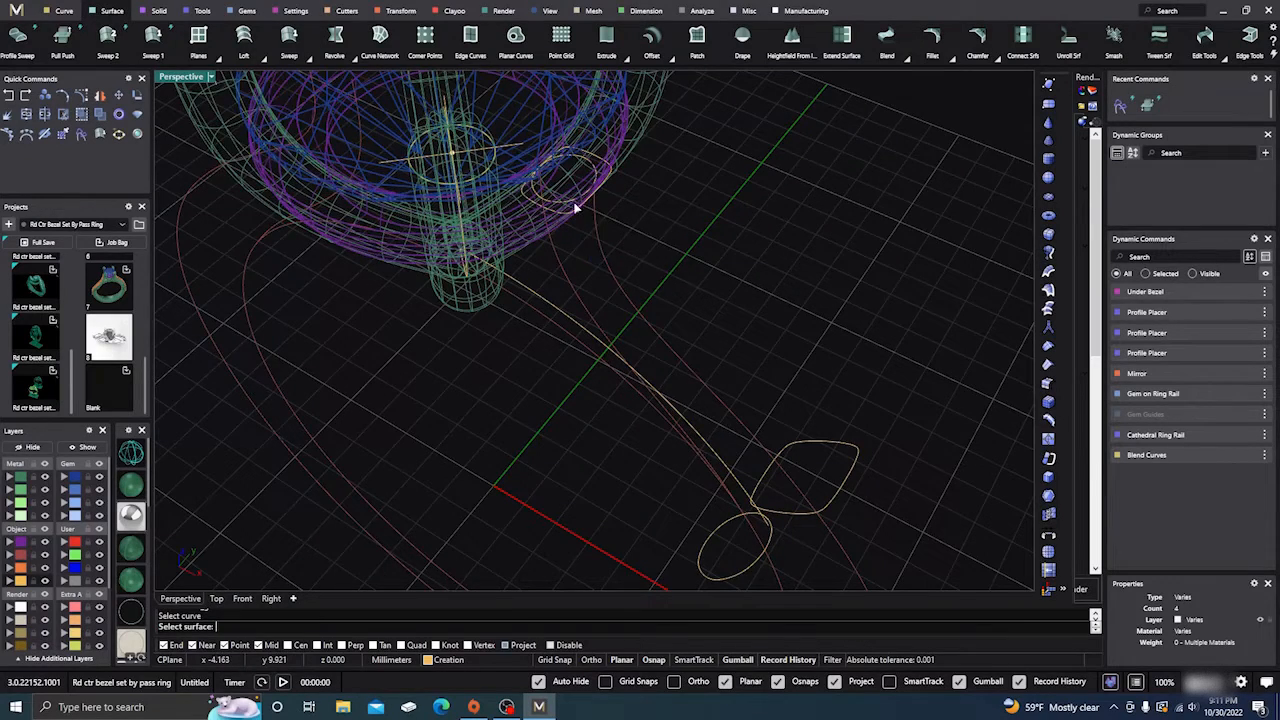
scroll(570, 201, "up", 3)
left_click(571, 201)
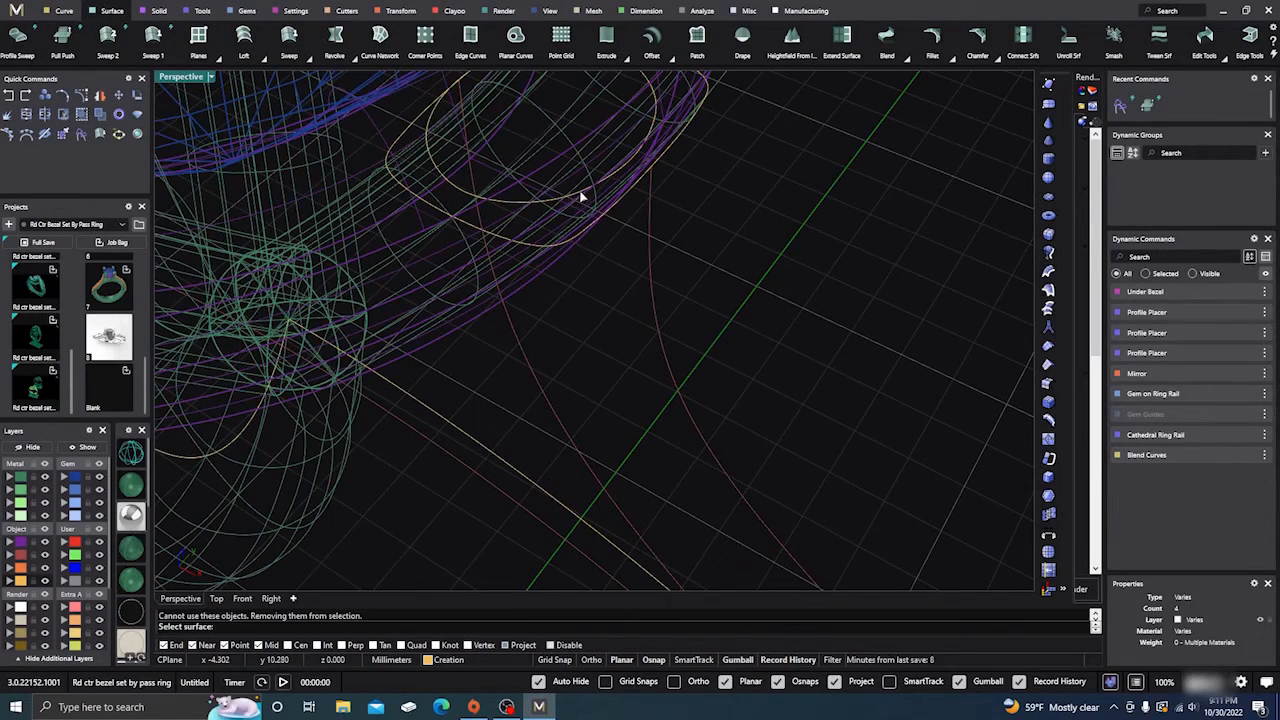
left_click(582, 197)
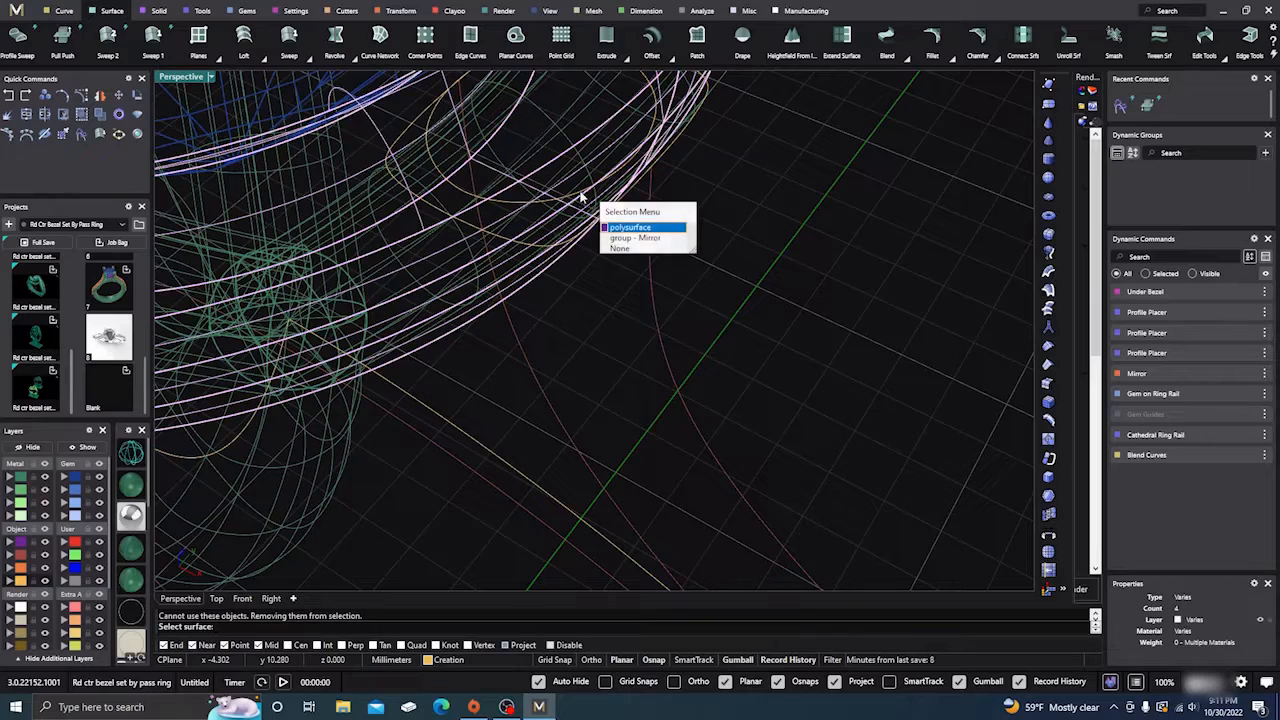
left_click(617, 249)
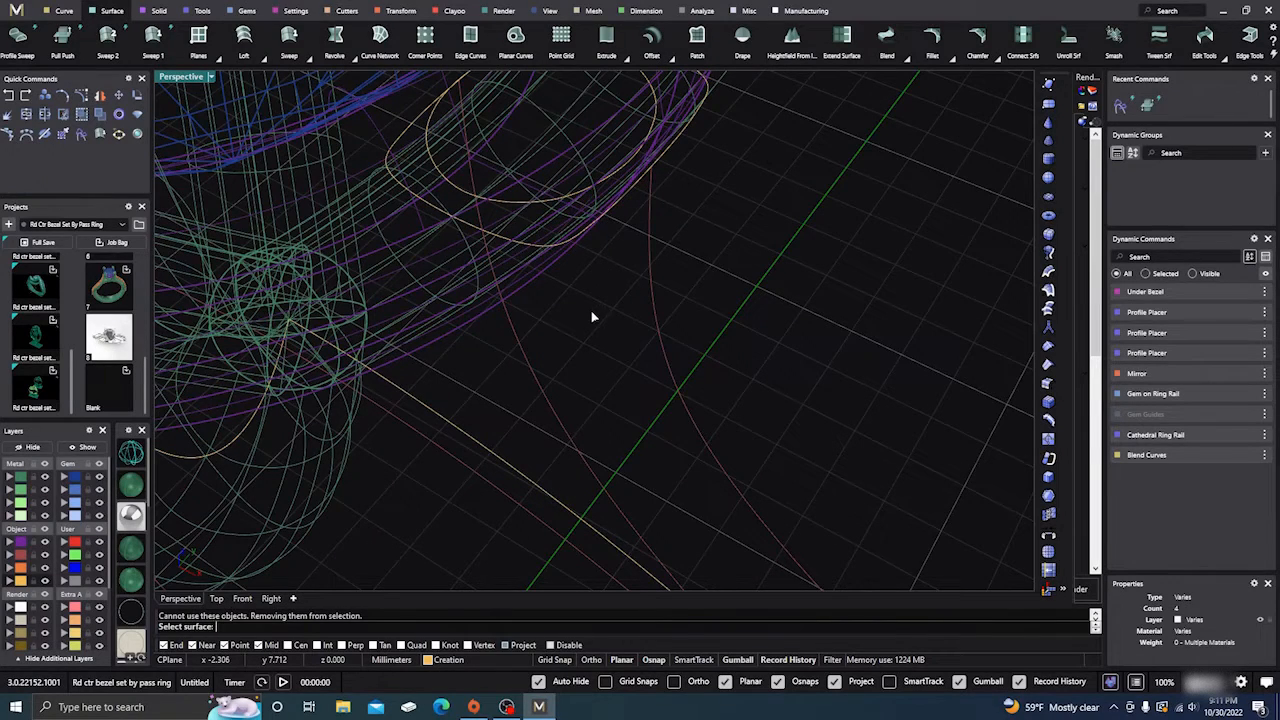
key("Escape")
scroll(590, 313, "down", 2)
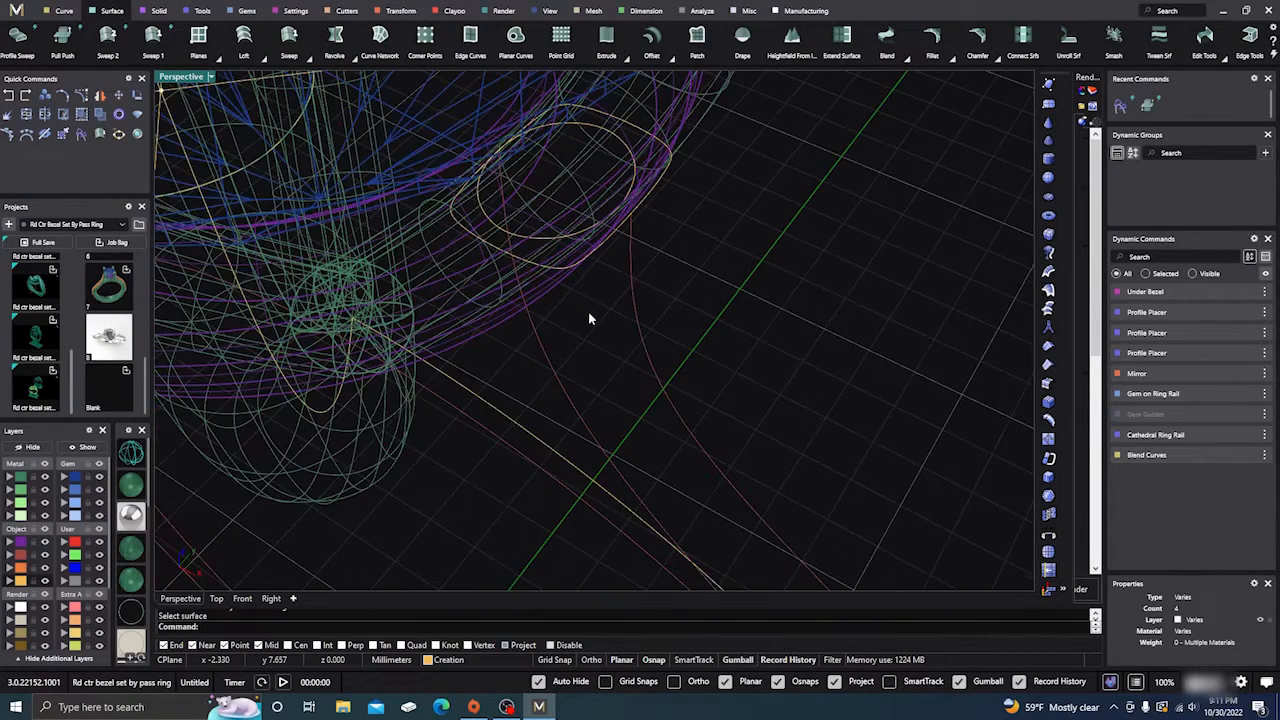
Create a Sweep 1 along the inner finger rail through the three oval profiles, from the under bezel down to the X axis, and accept it
left_click(155, 52)
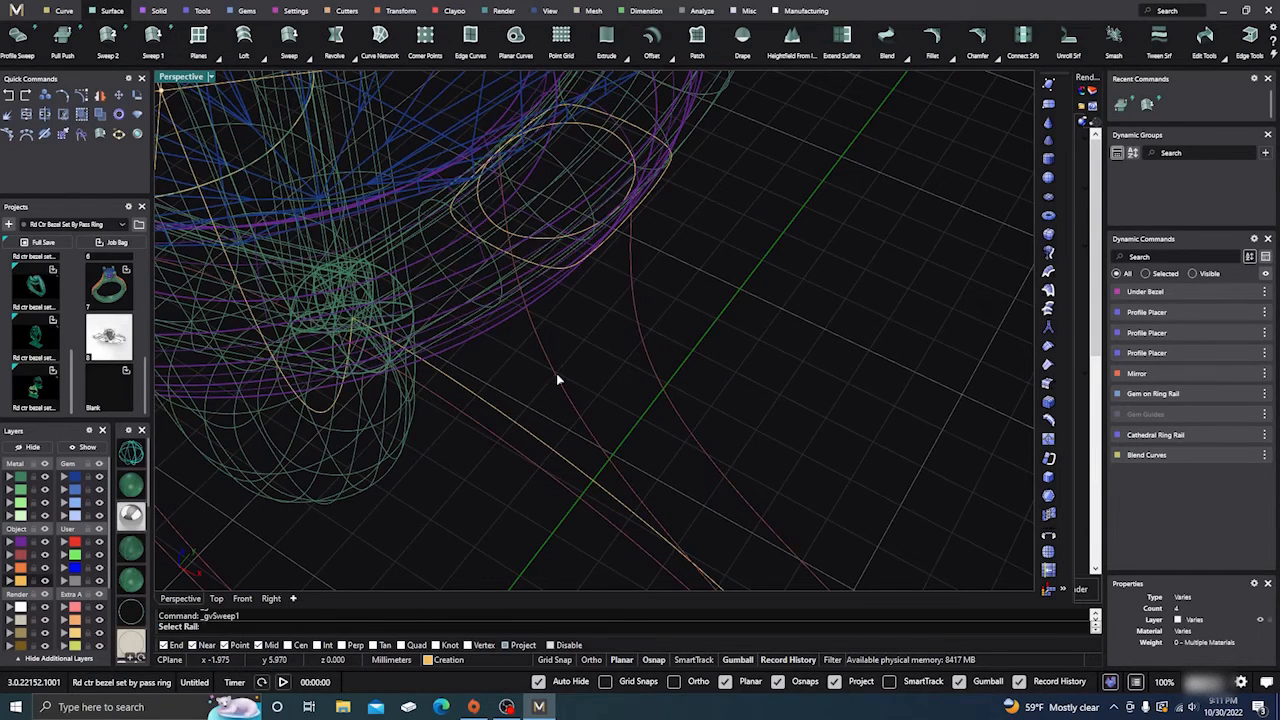
left_click(571, 235)
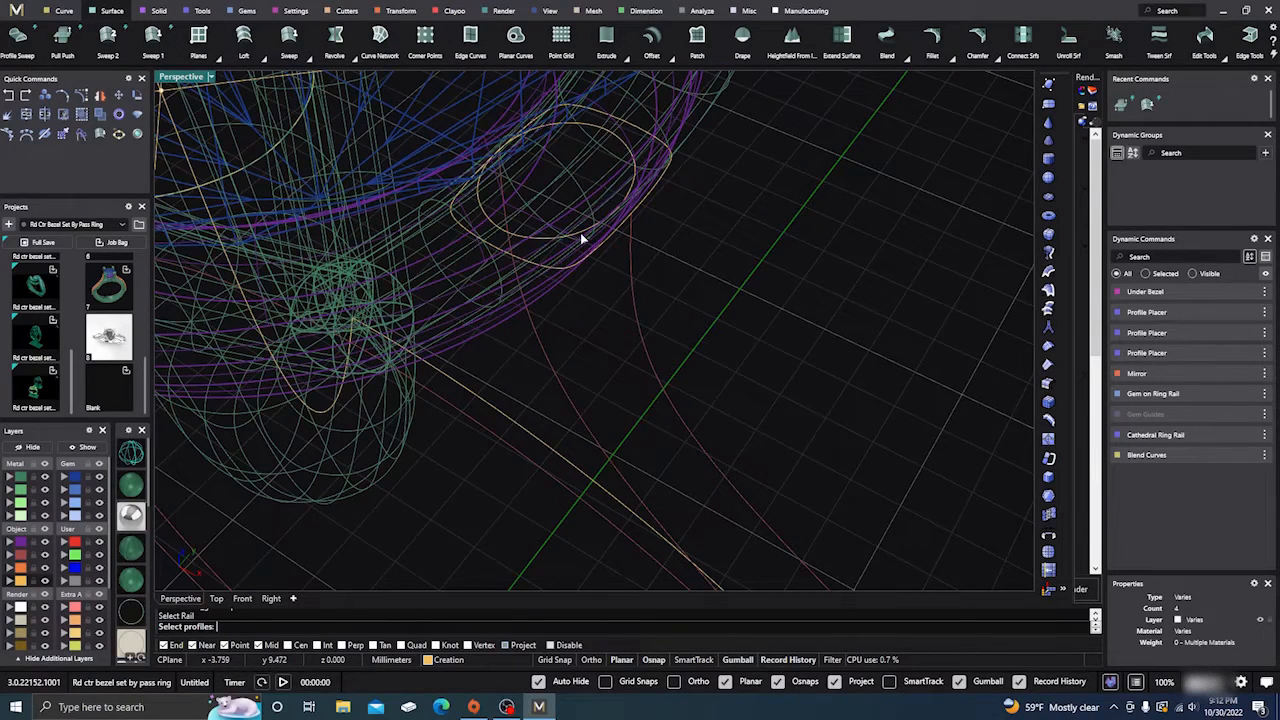
left_click(577, 232)
scroll(550, 210, "down", 4)
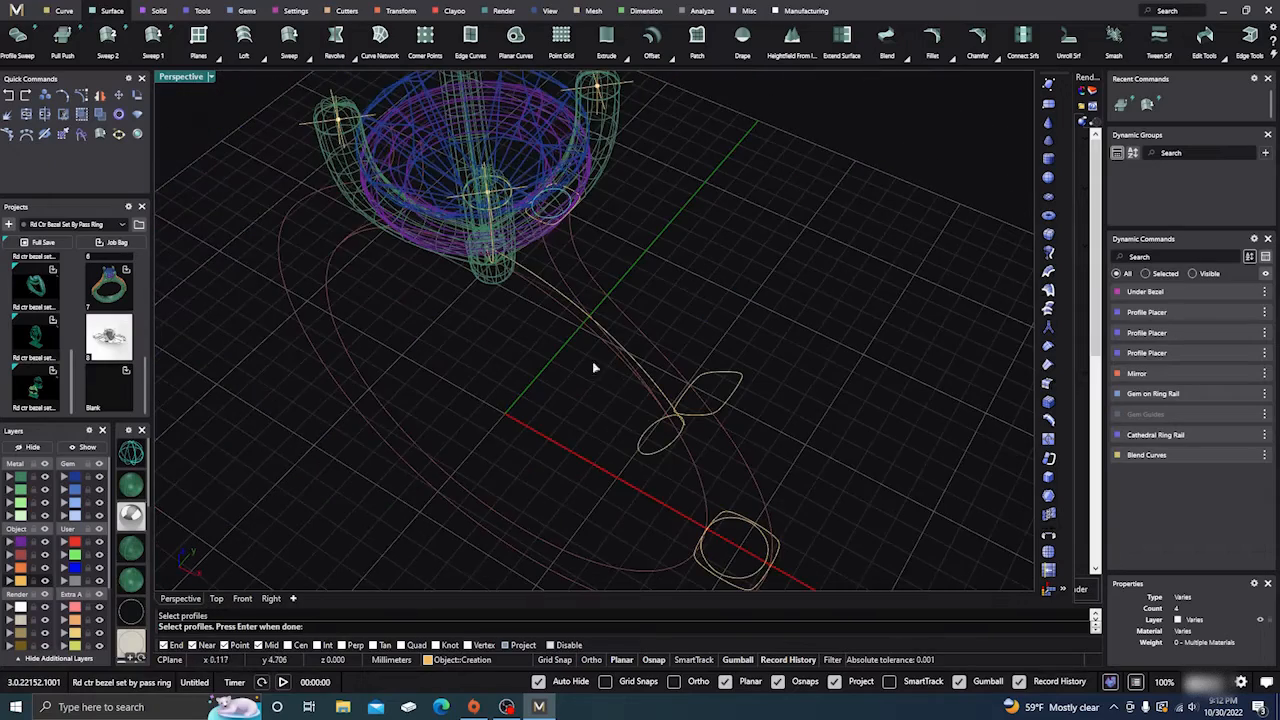
left_click(654, 456)
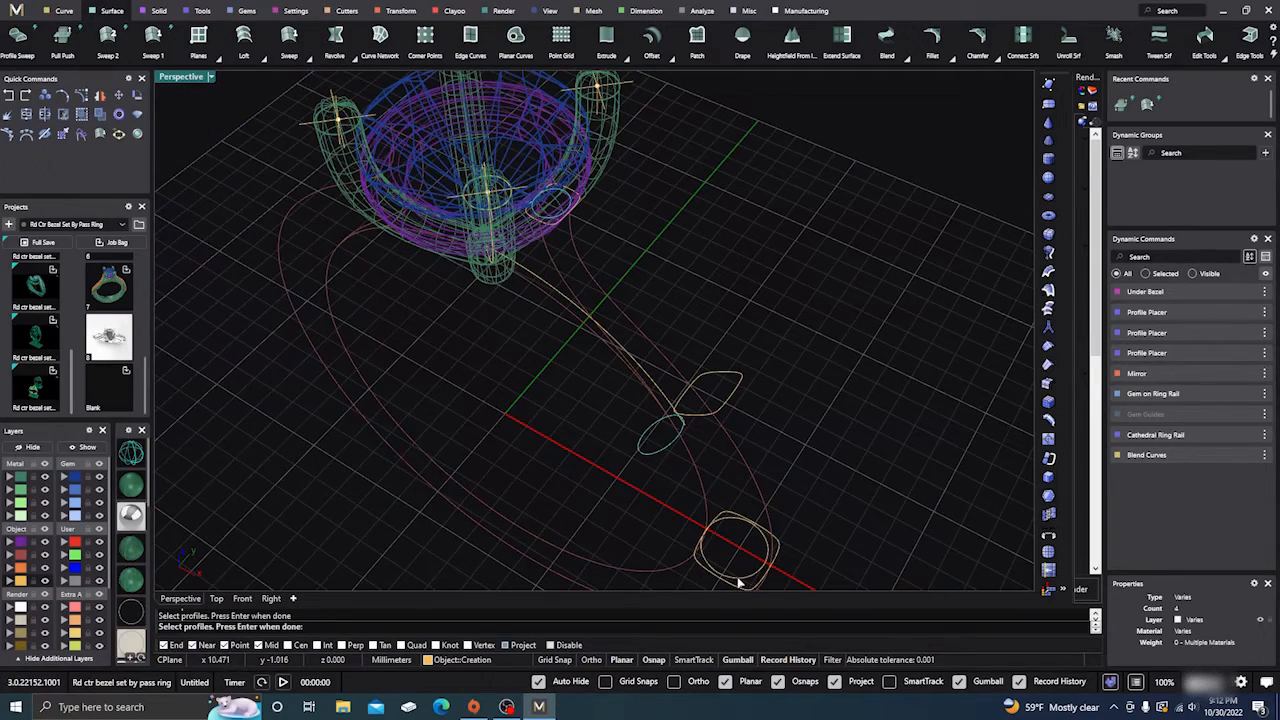
key("Return")
right_click_drag(583, 467, 543, 378)
scroll(542, 375, "down", 5)
right_click_drag(553, 464, 492, 486)
key("Return")
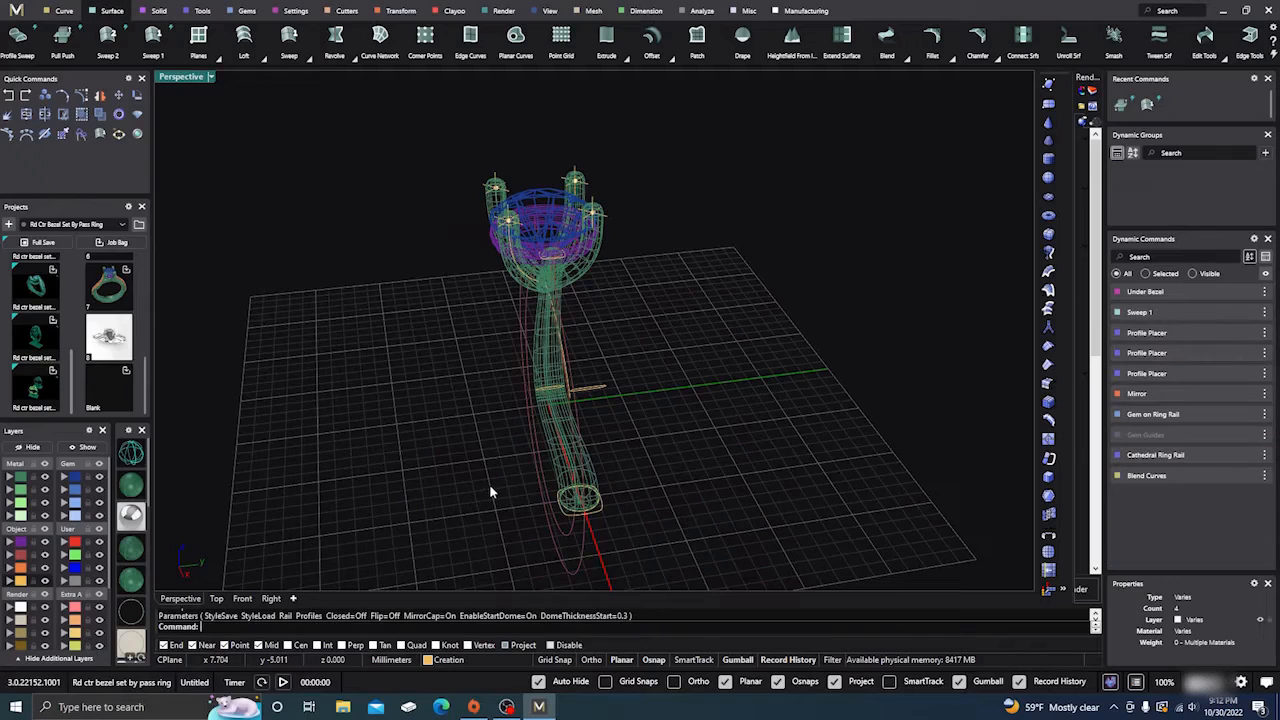
Start a Sweep 2 and choose the inner finger rail and the cathedral outer curve as its rails
scroll(508, 480, "up", 4)
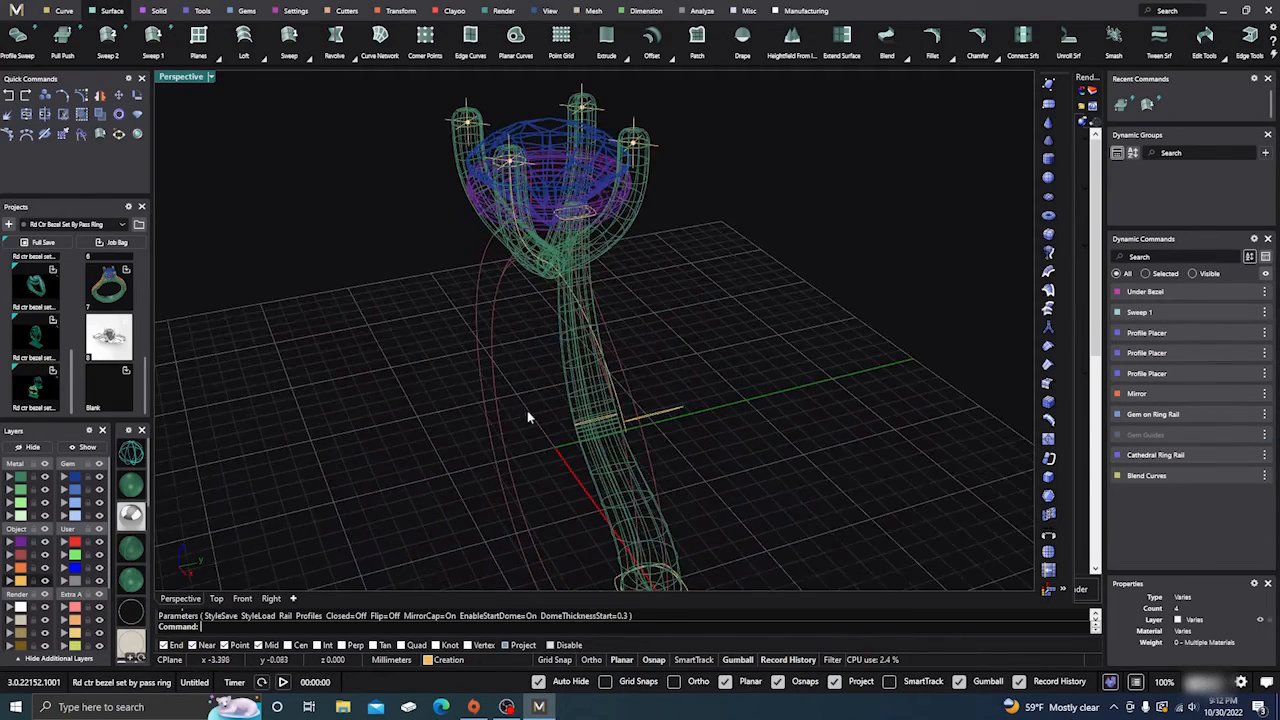
right_click_drag(527, 411, 527, 412)
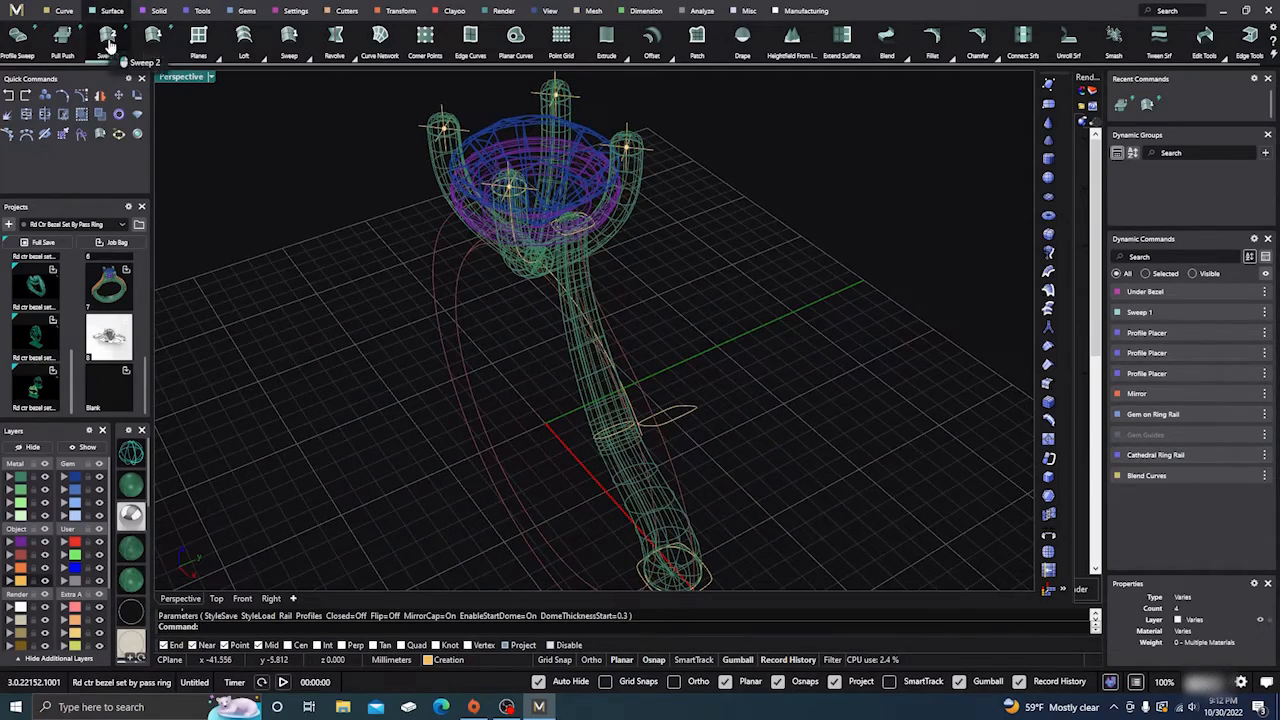
left_click(107, 40)
right_click_drag(541, 359, 559, 279)
scroll(602, 335, "up", 4)
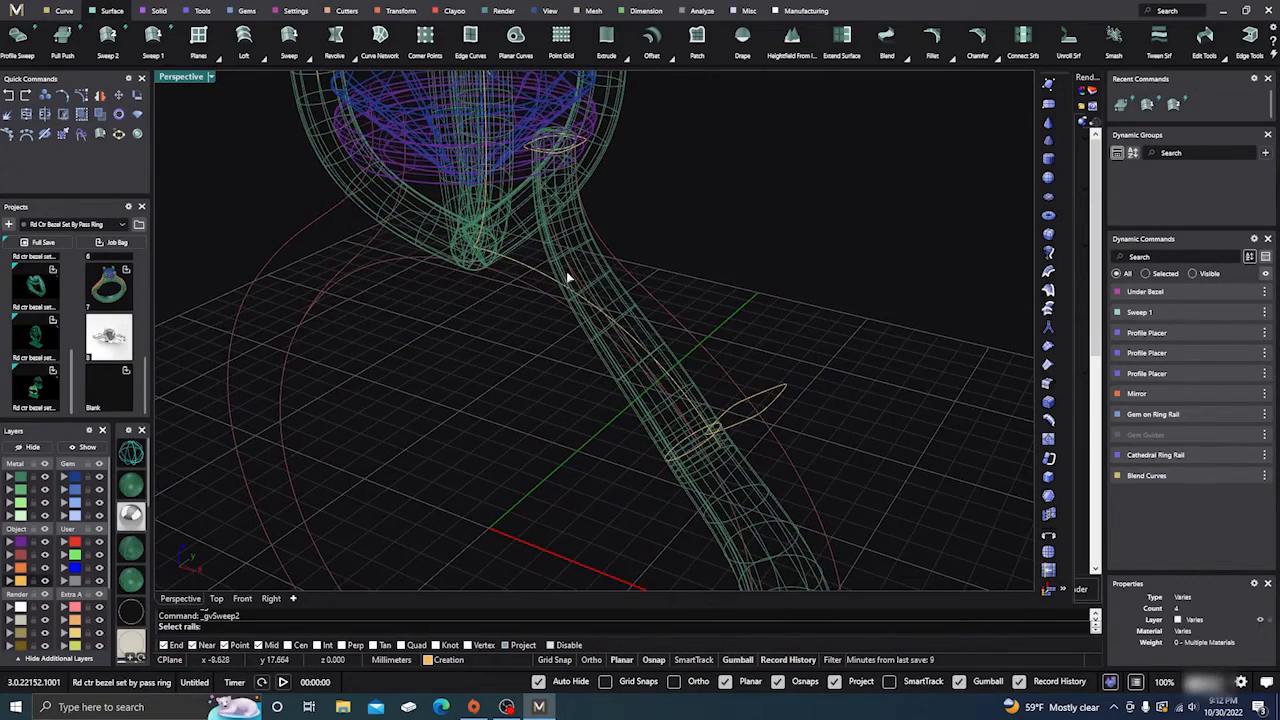
left_click(580, 290)
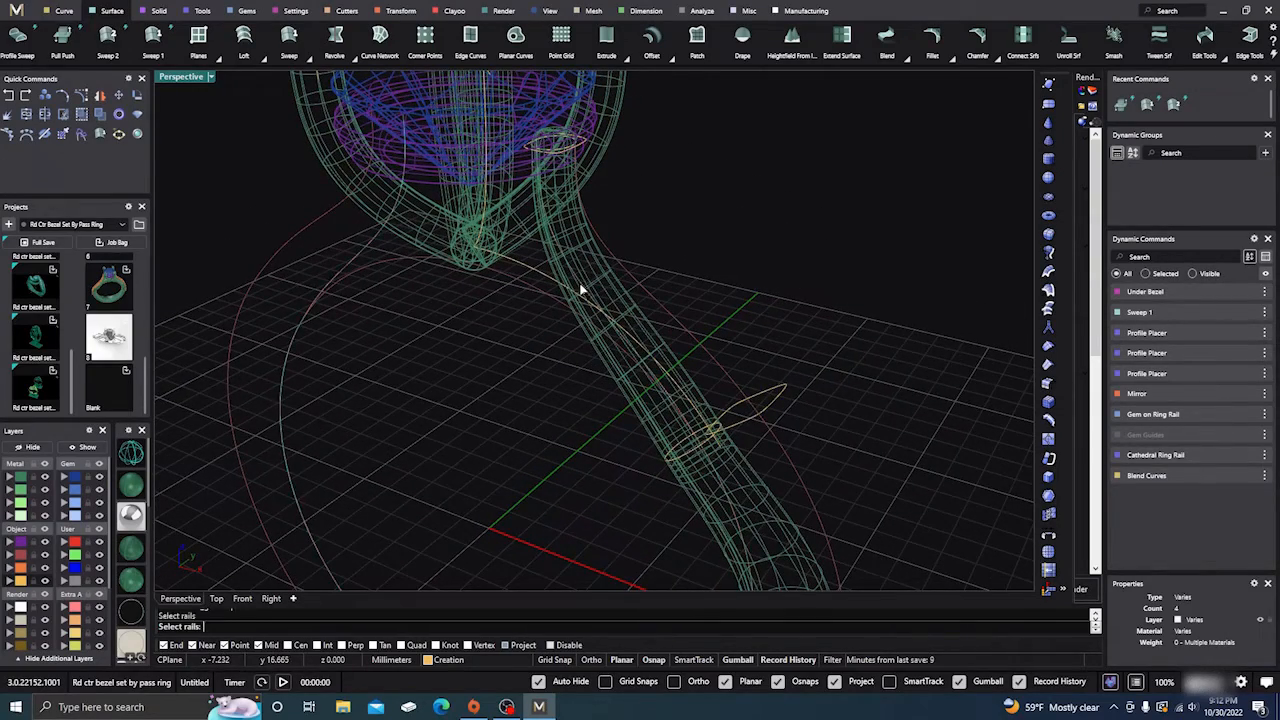
left_click(645, 293)
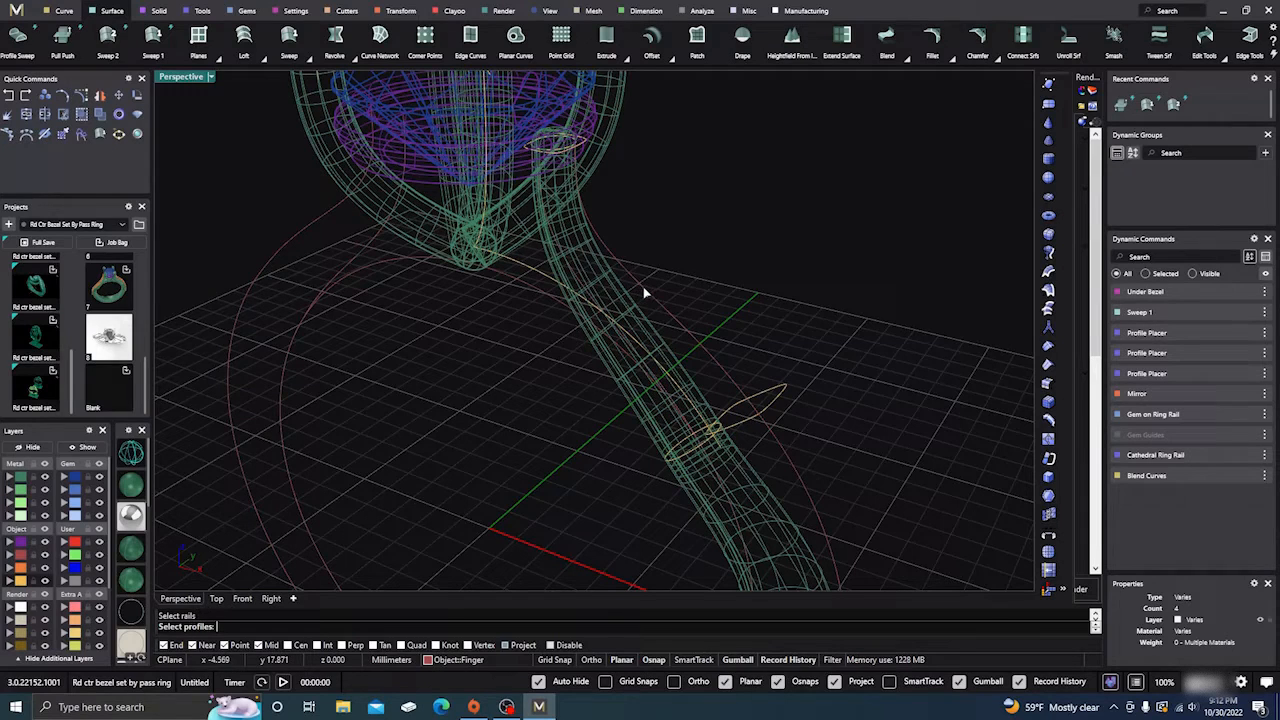
Select the three Shank 02 profiles at the bezel, shoulder and X axis to generate the two-rail sweep
left_click(583, 147)
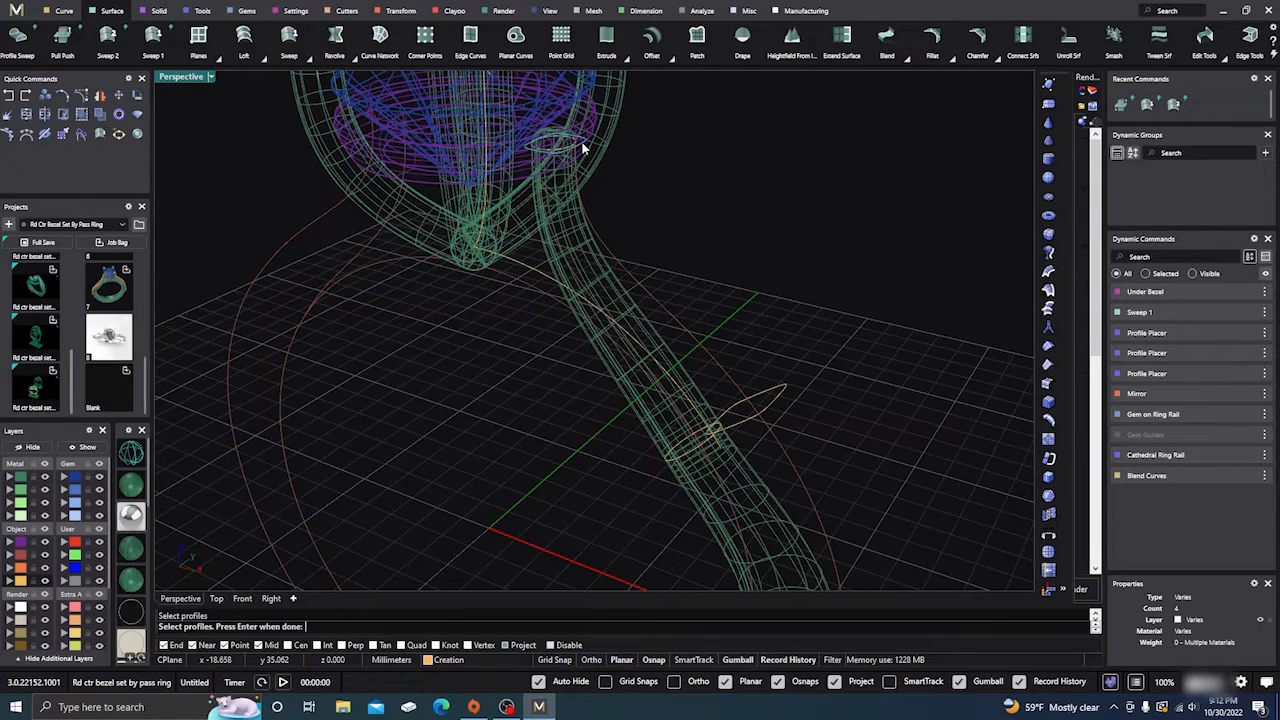
left_click(778, 399)
scroll(720, 316, "down", 5)
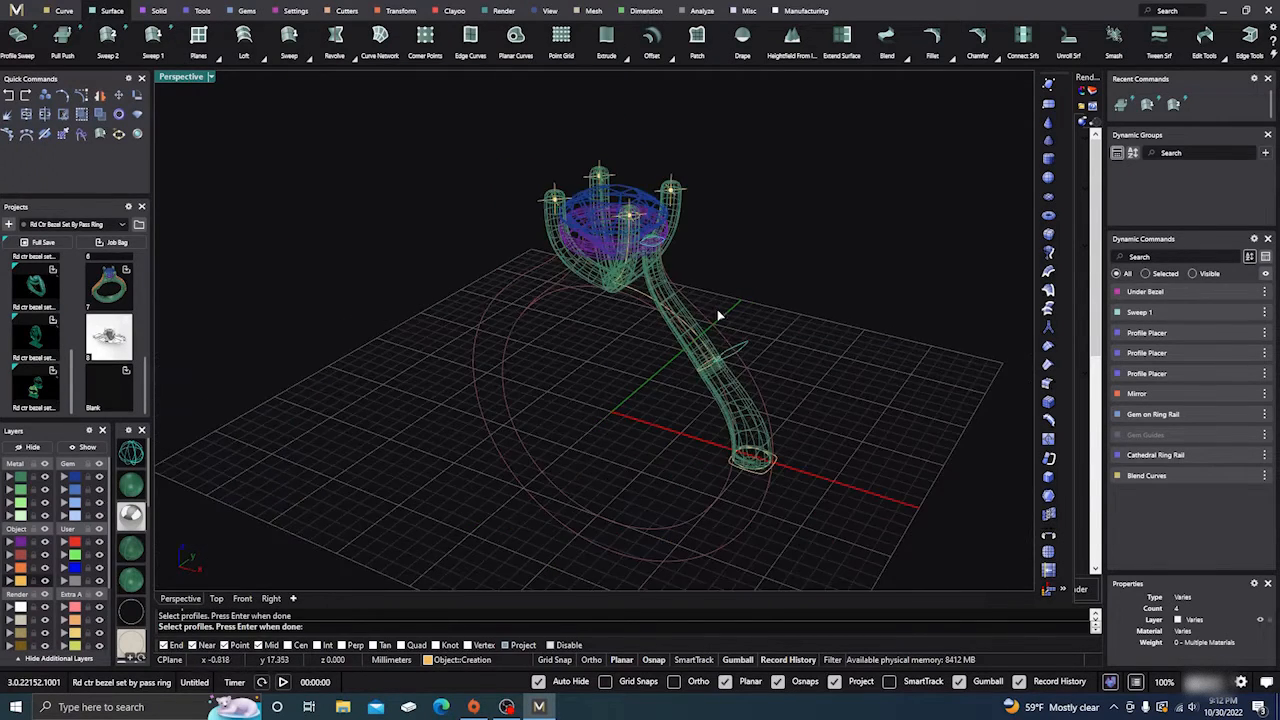
left_click(765, 475)
right_click(738, 494)
right_click_drag(706, 481, 625, 452)
Switch the viewport to shaded display and turn off Mirror Cap for the two-rail sweep
left_click(131, 485)
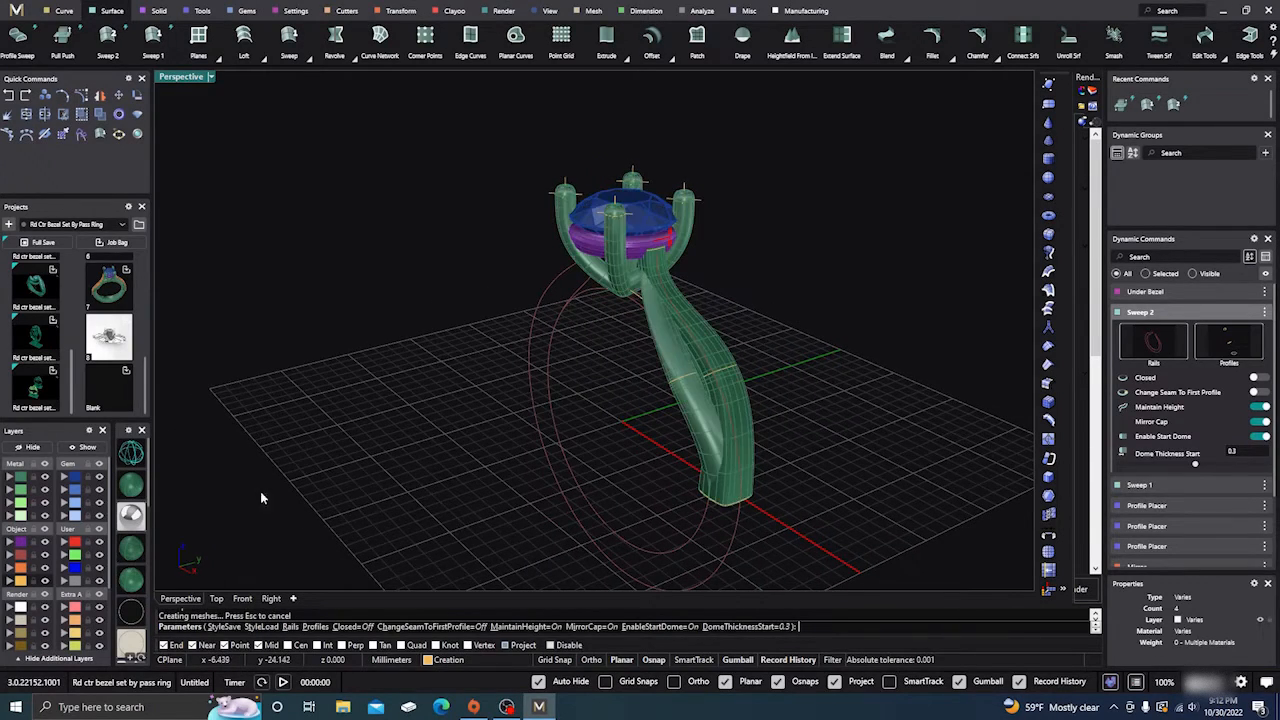
mouse_move(260, 491)
right_mouse_down()
mouse_move(346, 486)
mouse_move(297, 497)
mouse_move(377, 449)
right_mouse_up()
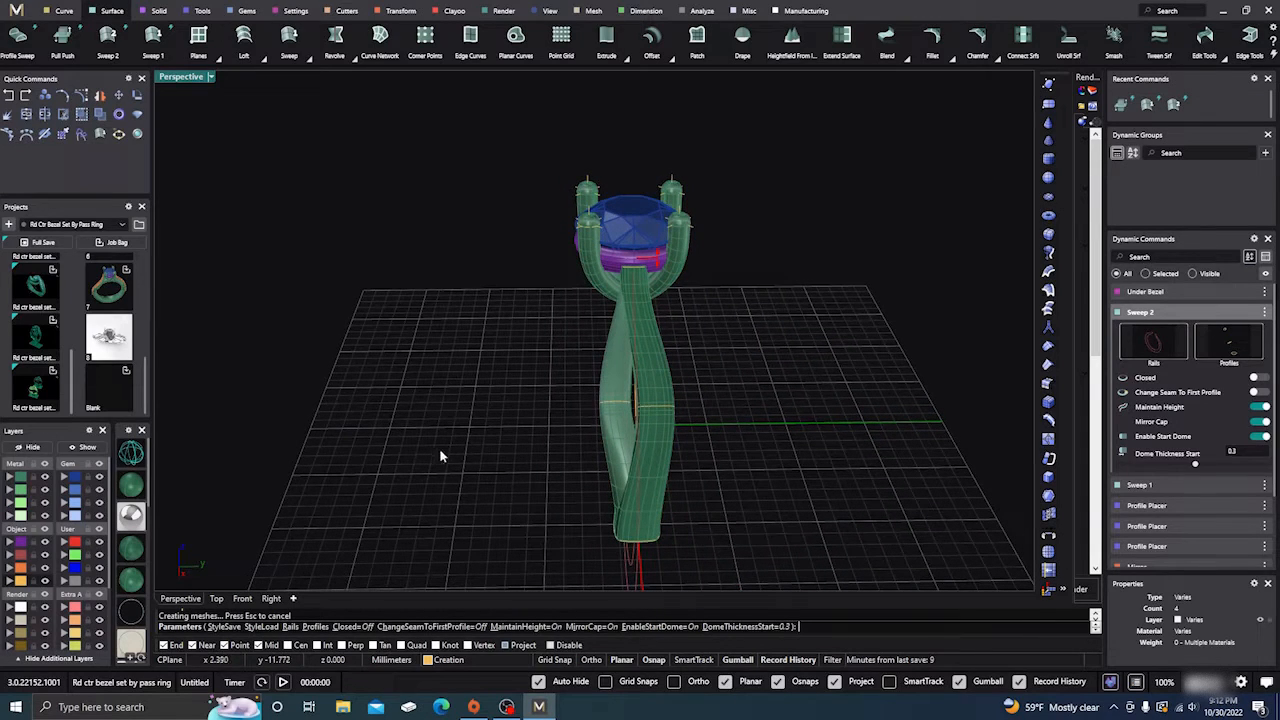
right_click_drag(586, 449, 614, 427)
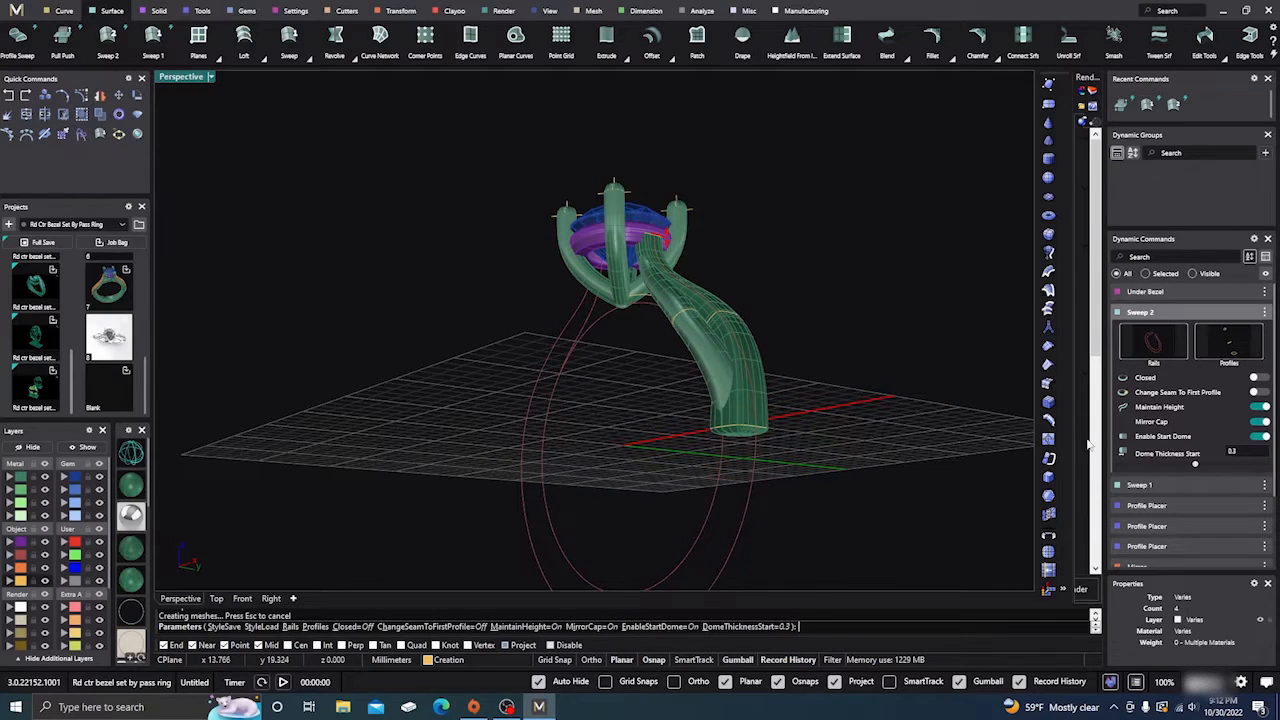
left_click(1259, 422)
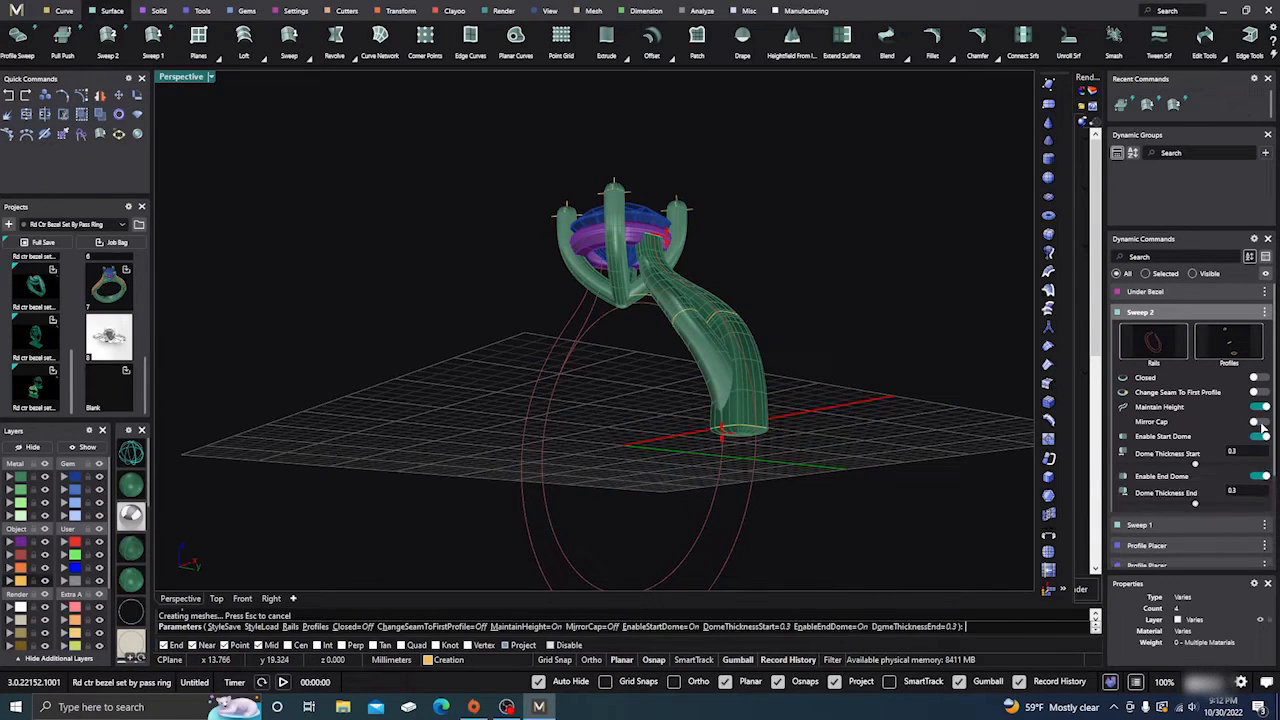
Turn off the end dome on the two-rail sweep and accept the sweep
left_click(1258, 477)
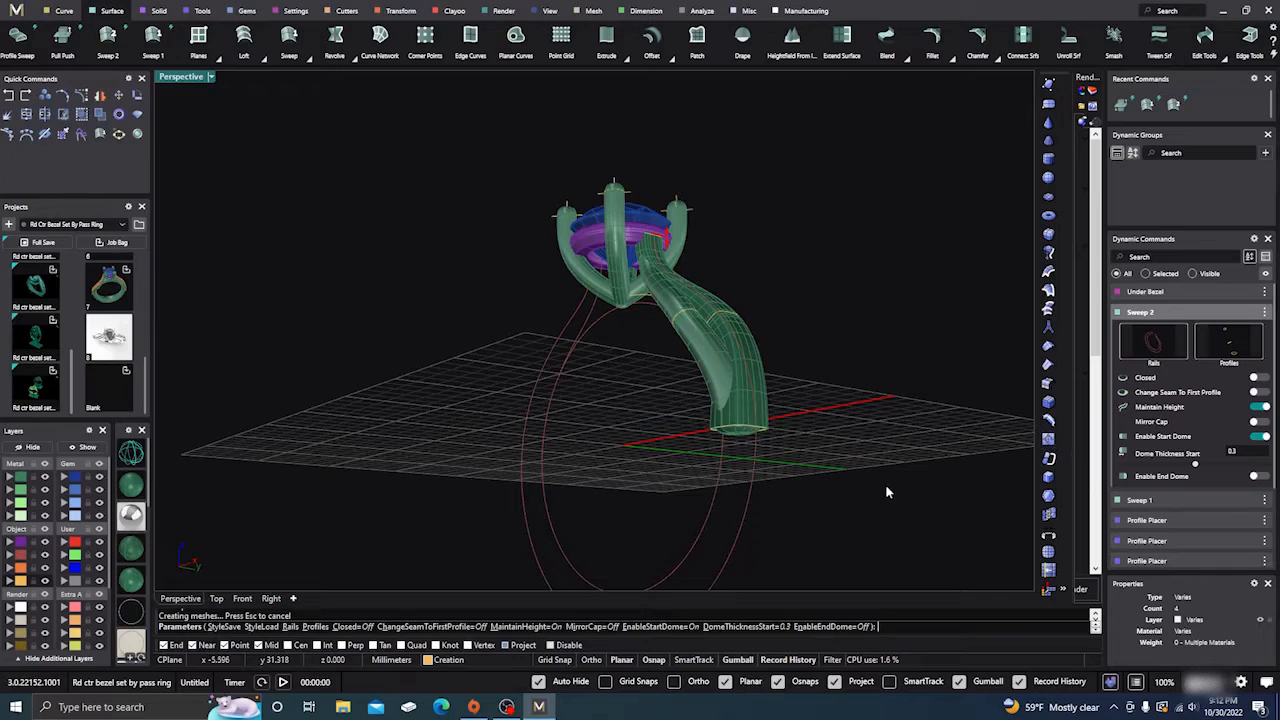
right_click_drag(886, 491, 648, 396)
right_click(699, 432)
scroll(647, 412, "up", 6)
scroll(641, 379, "down", 5)
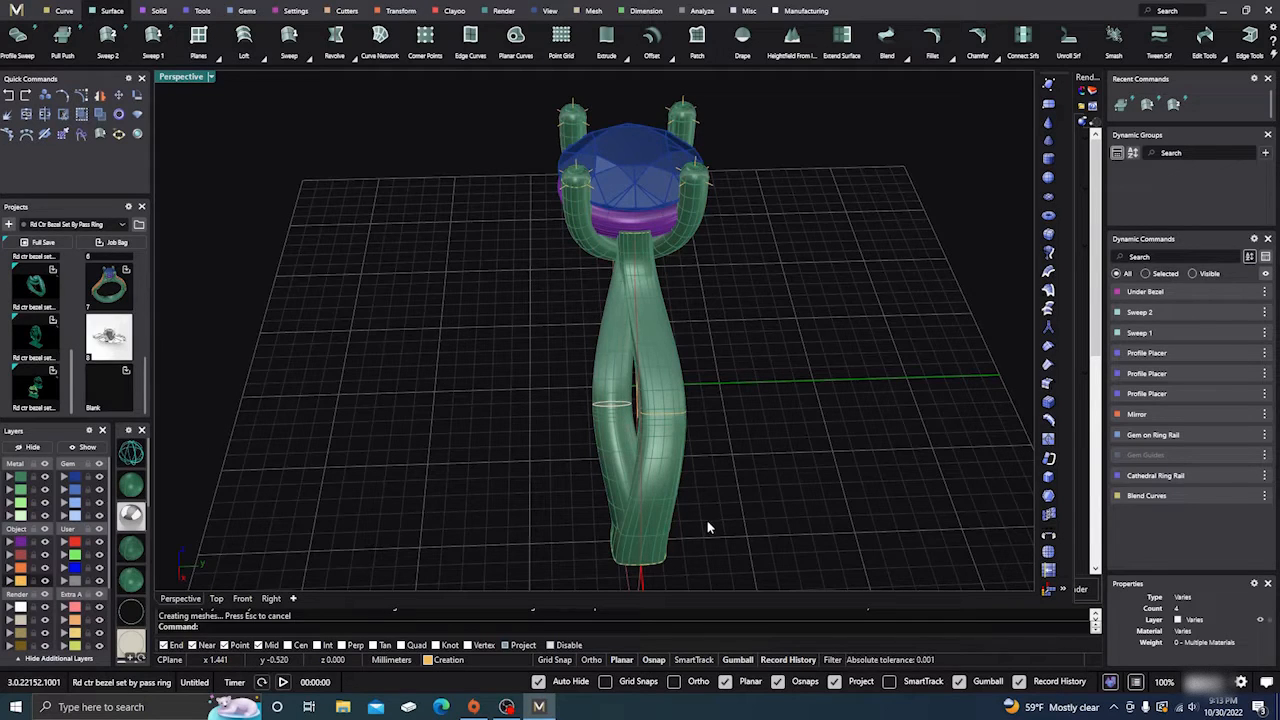
Edit the oval shoulder profile, moving it up the rail to about position 0.15, and accept the change
right_click_drag(736, 494, 701, 379)
left_click(1242, 373)
left_click(667, 367)
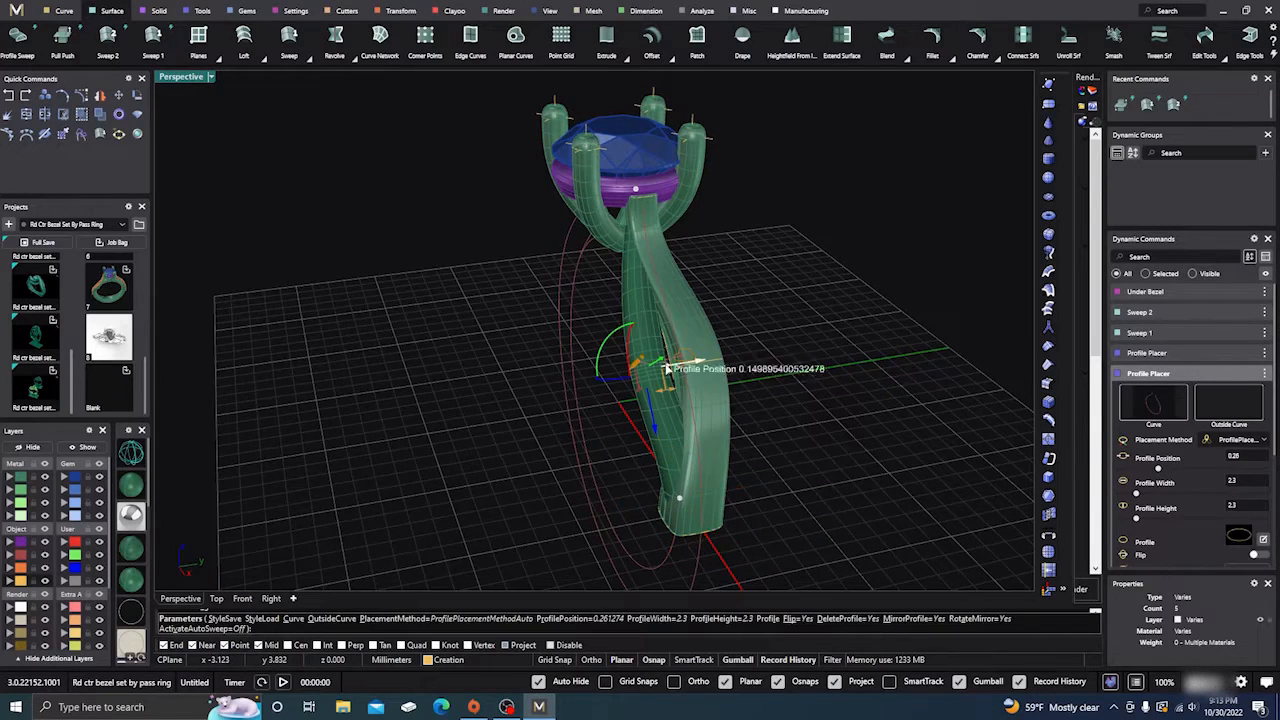
left_click_drag(708, 362, 707, 362)
right_click_drag(737, 422, 700, 440)
scroll(640, 396, "up", 5)
right_click(649, 417)
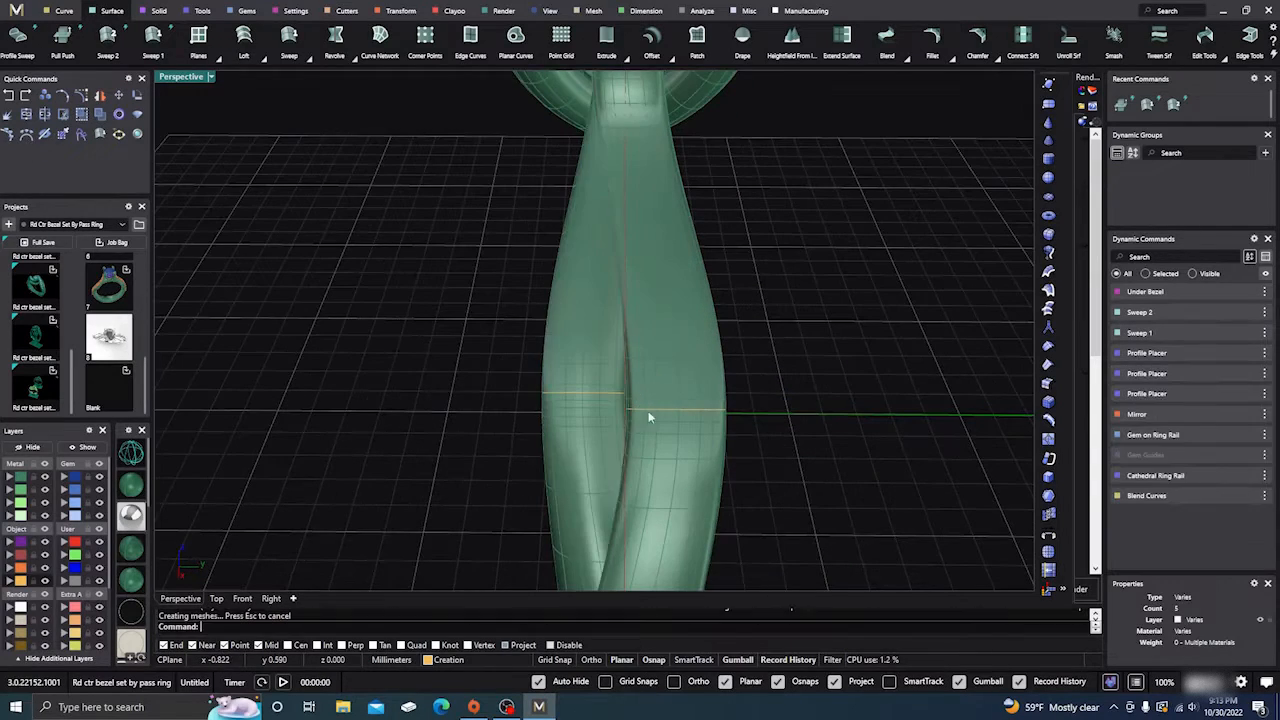
Edit the Shank 02 shoulder profile, moving it to about position 0.16 on the rail and adjusting its width slightly, and accept
left_click(683, 414)
left_click(691, 416)
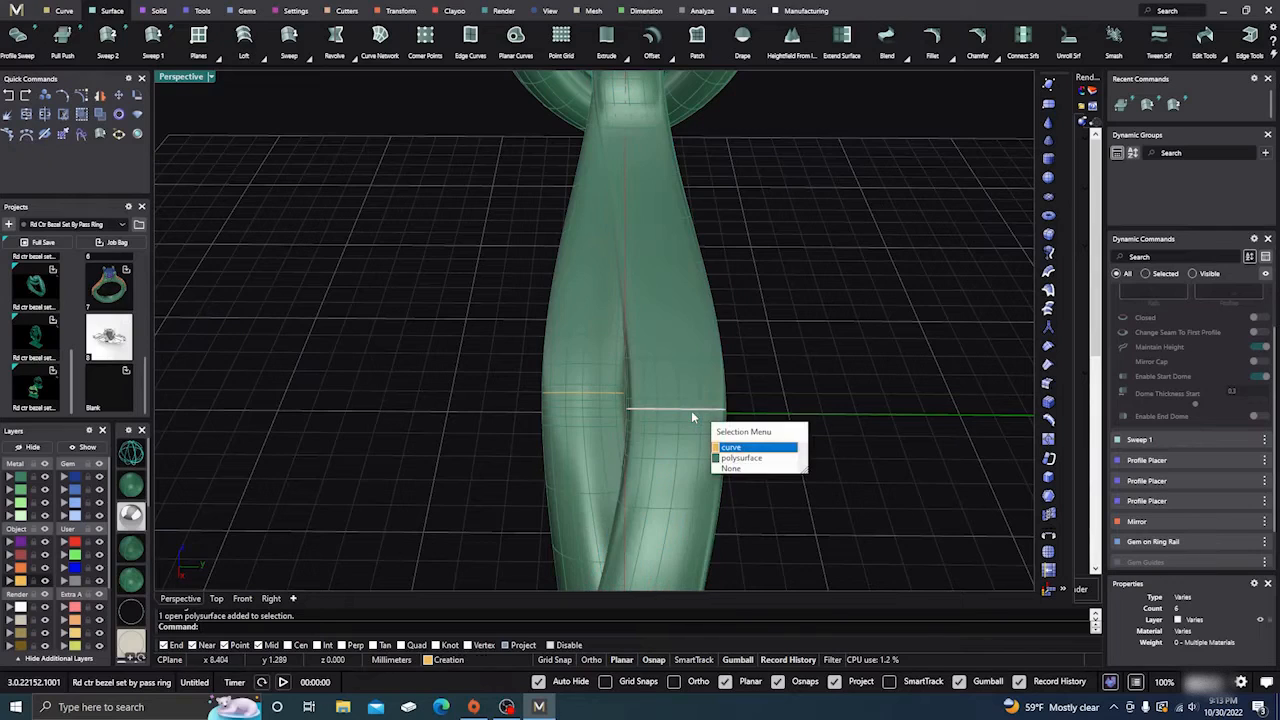
left_click(732, 448)
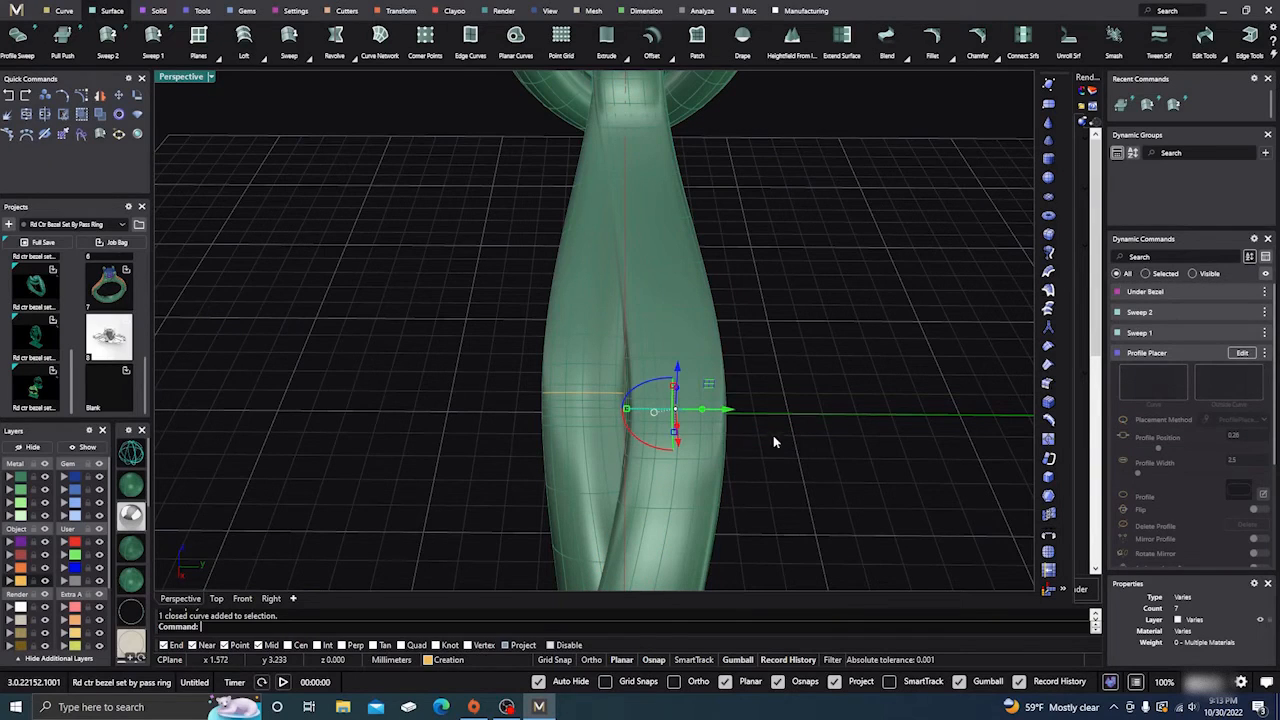
left_click(1241, 356)
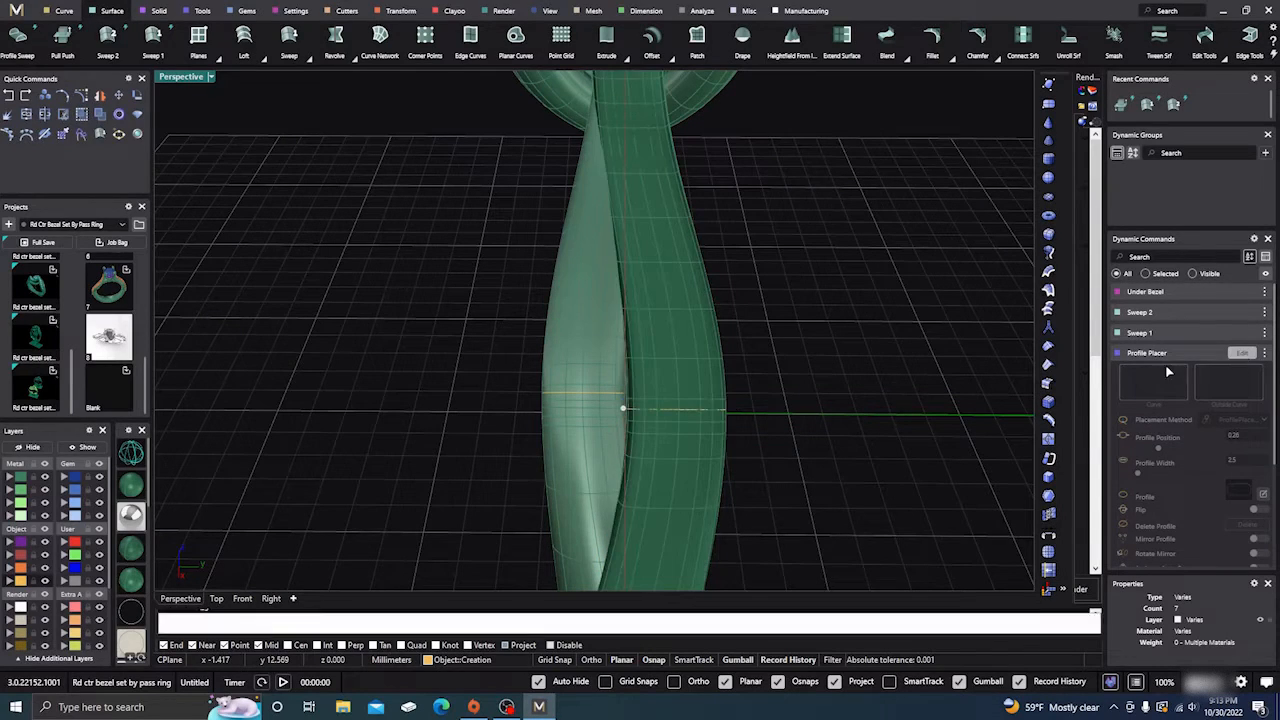
left_click(625, 409)
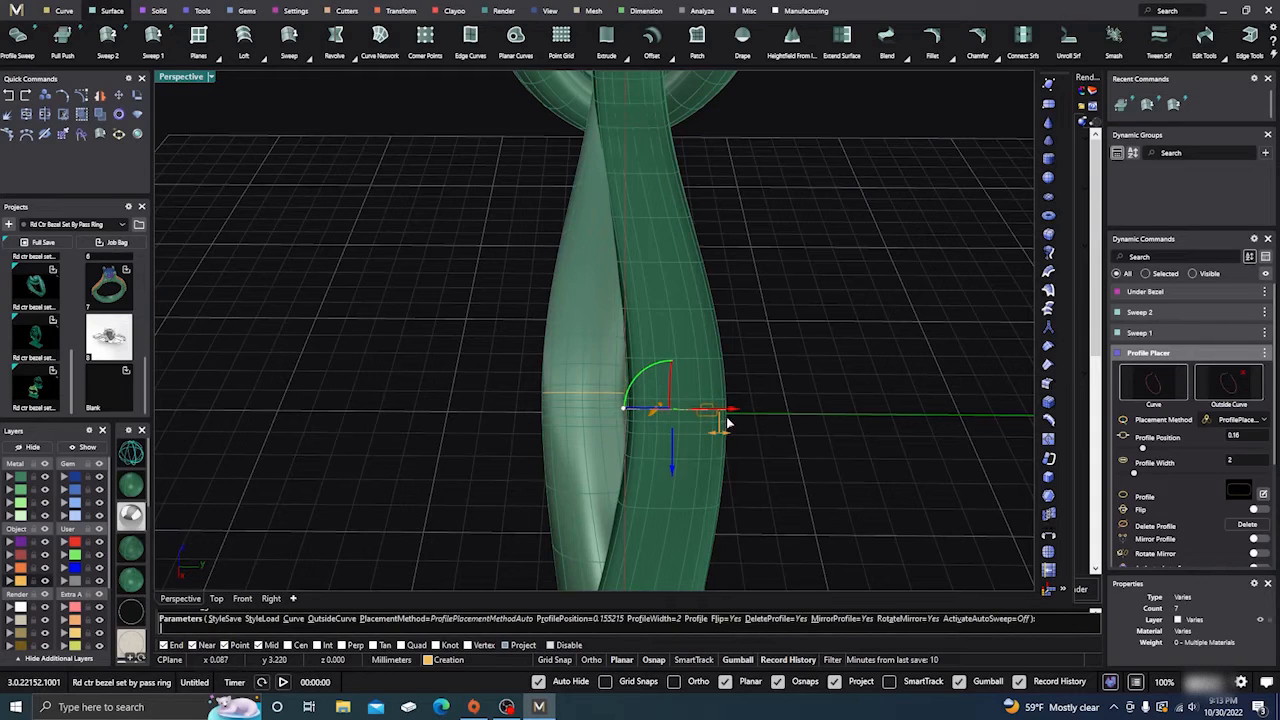
mouse_move(719, 437)
left_click_drag(721, 436, 727, 436)
scroll(479, 367, "down", 3)
right_click_drag(438, 402, 659, 372)
right_click(546, 381)
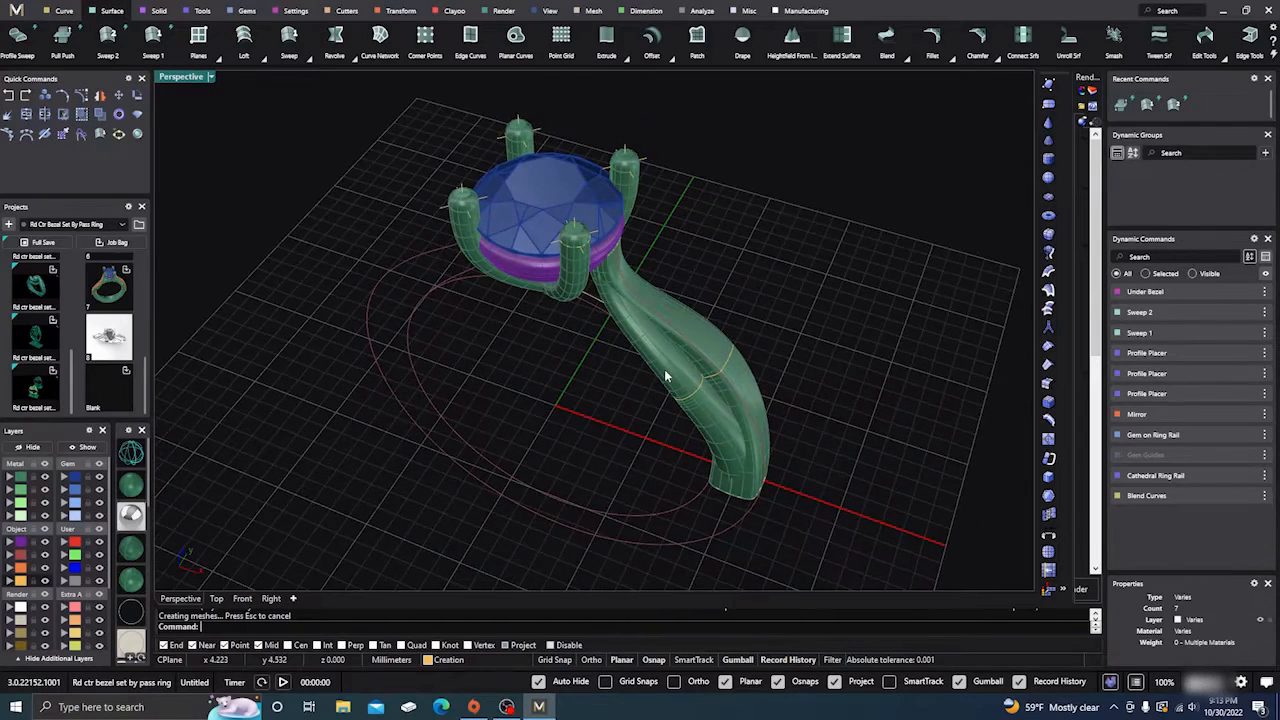
Rotate a copy of both shank sweeps 180 degrees about the origin to form the opposite side of the ring
left_click(664, 369)
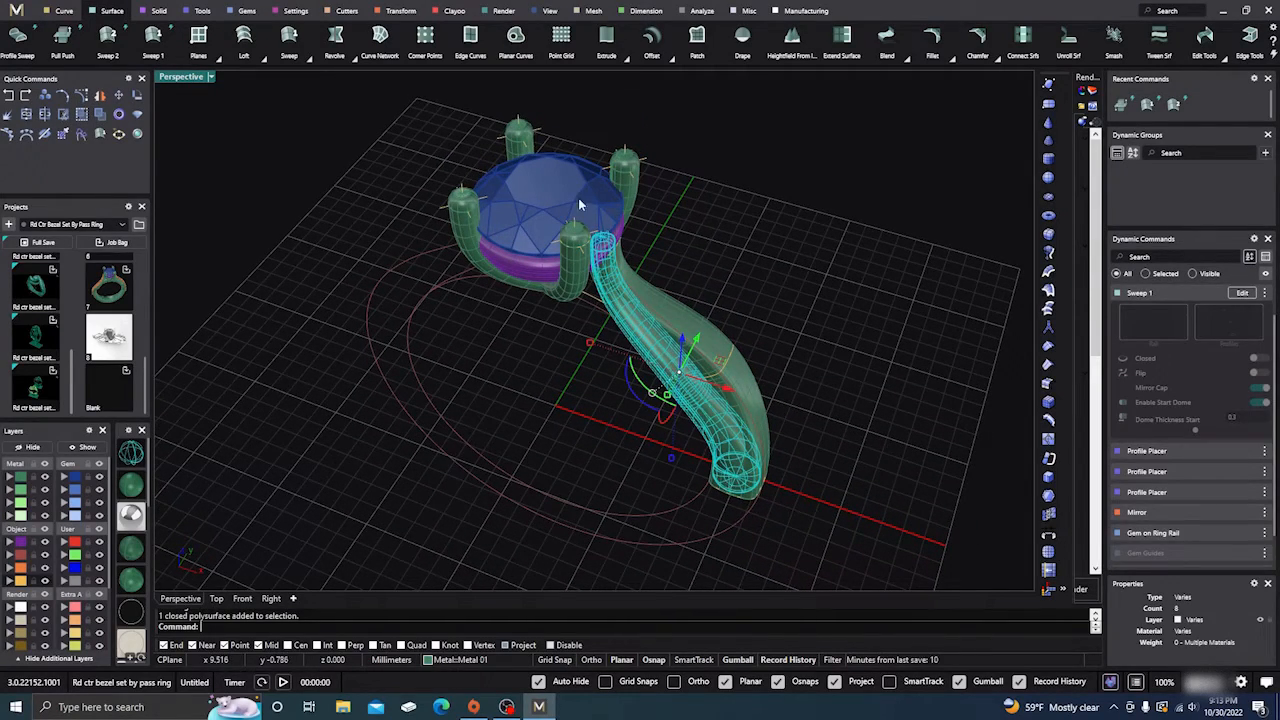
left_click(670, 310, "shift")
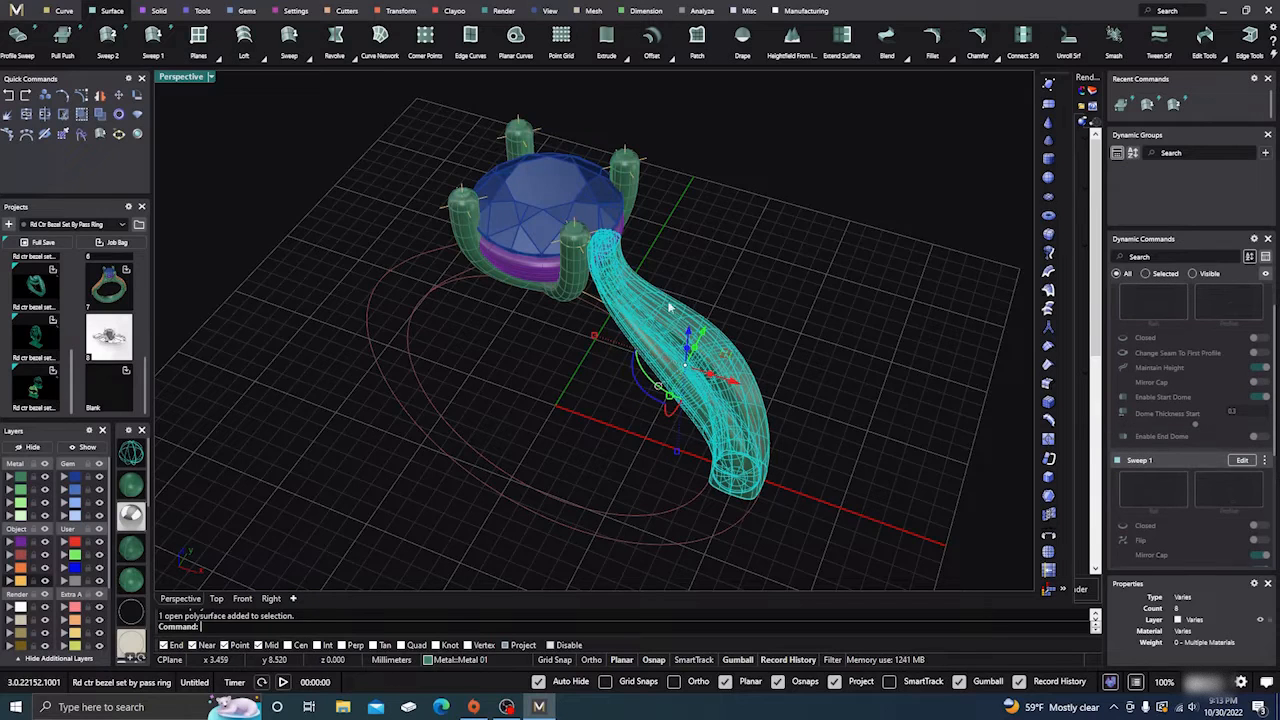
scroll(561, 380, "down", 2)
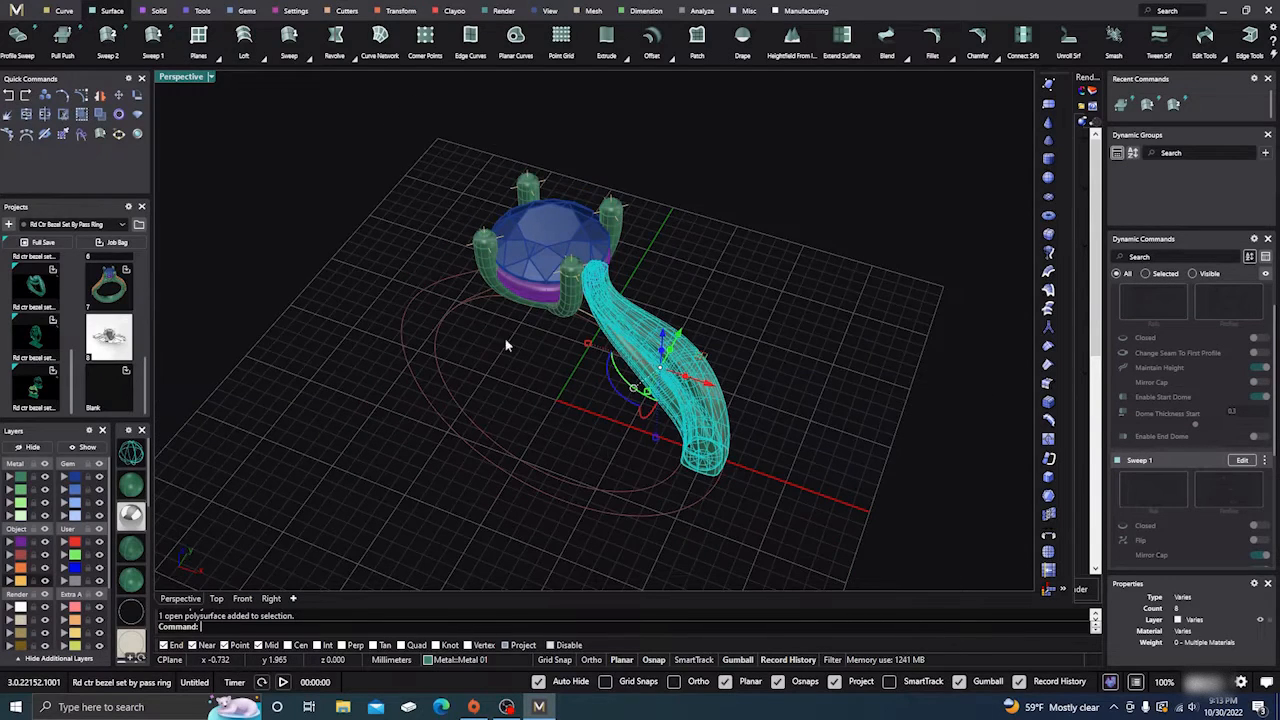
left_click(138, 98)
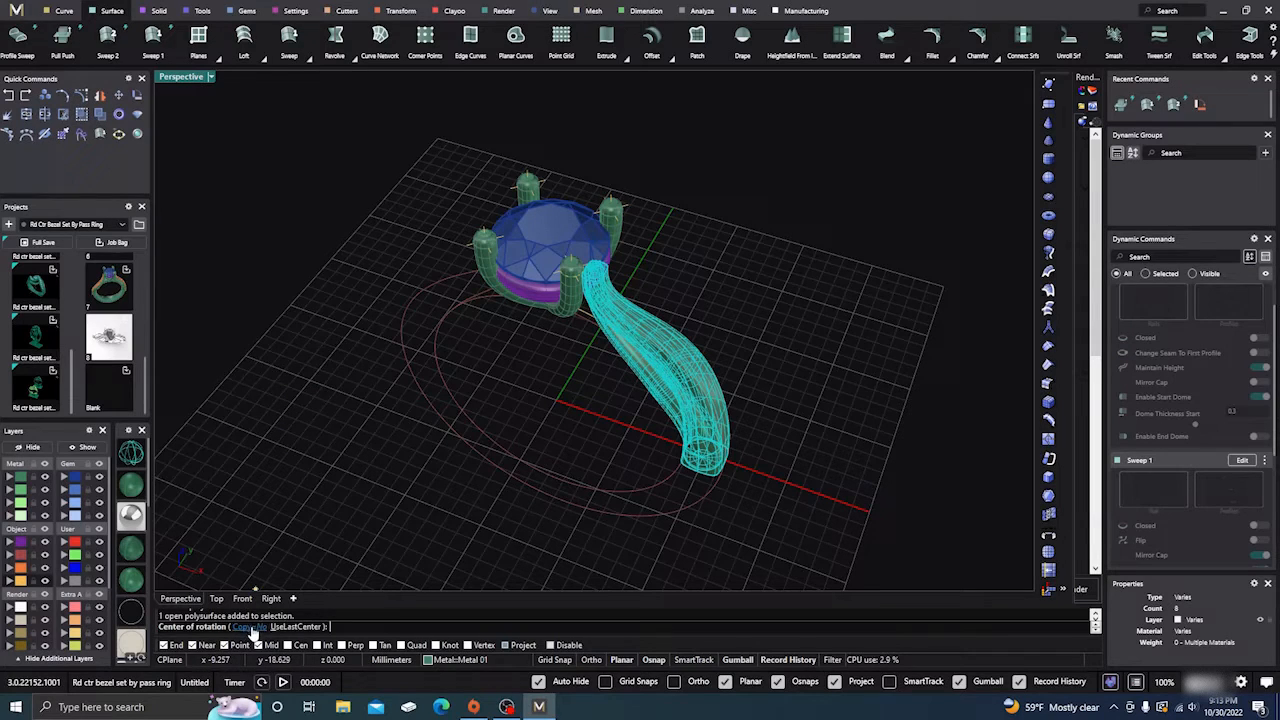
left_click(249, 627)
left_click(556, 400)
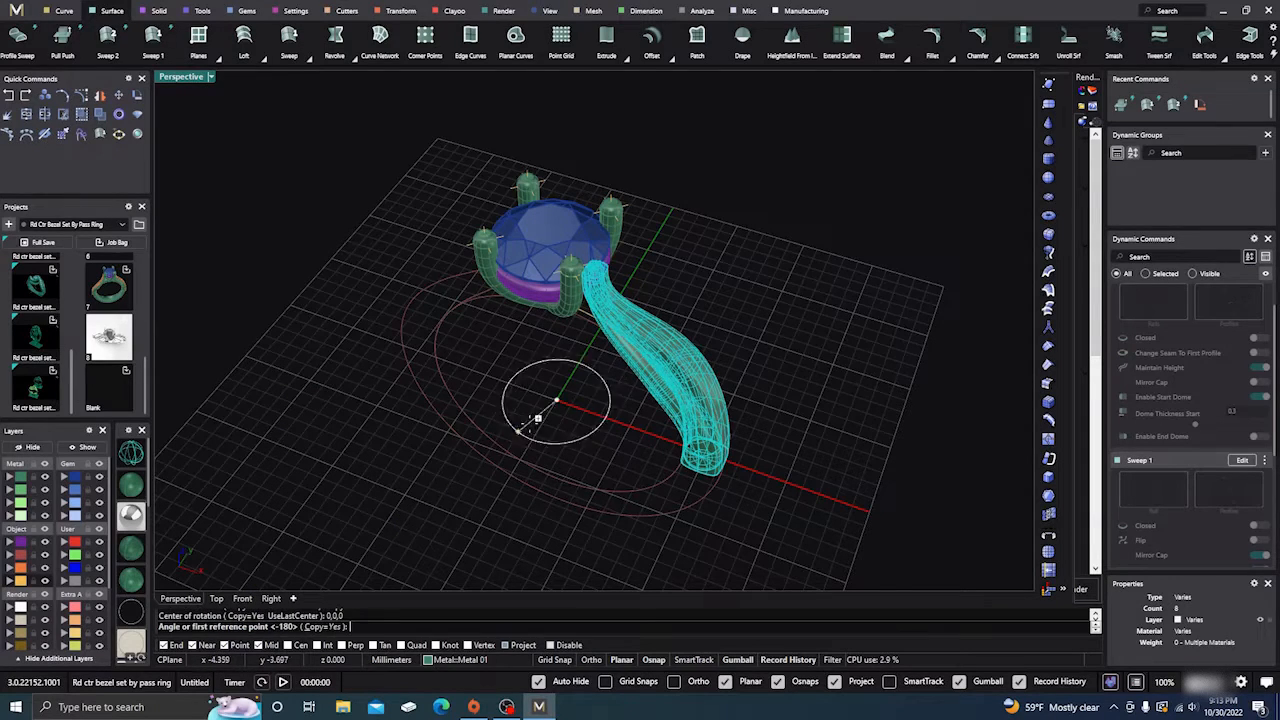
left_click(581, 360)
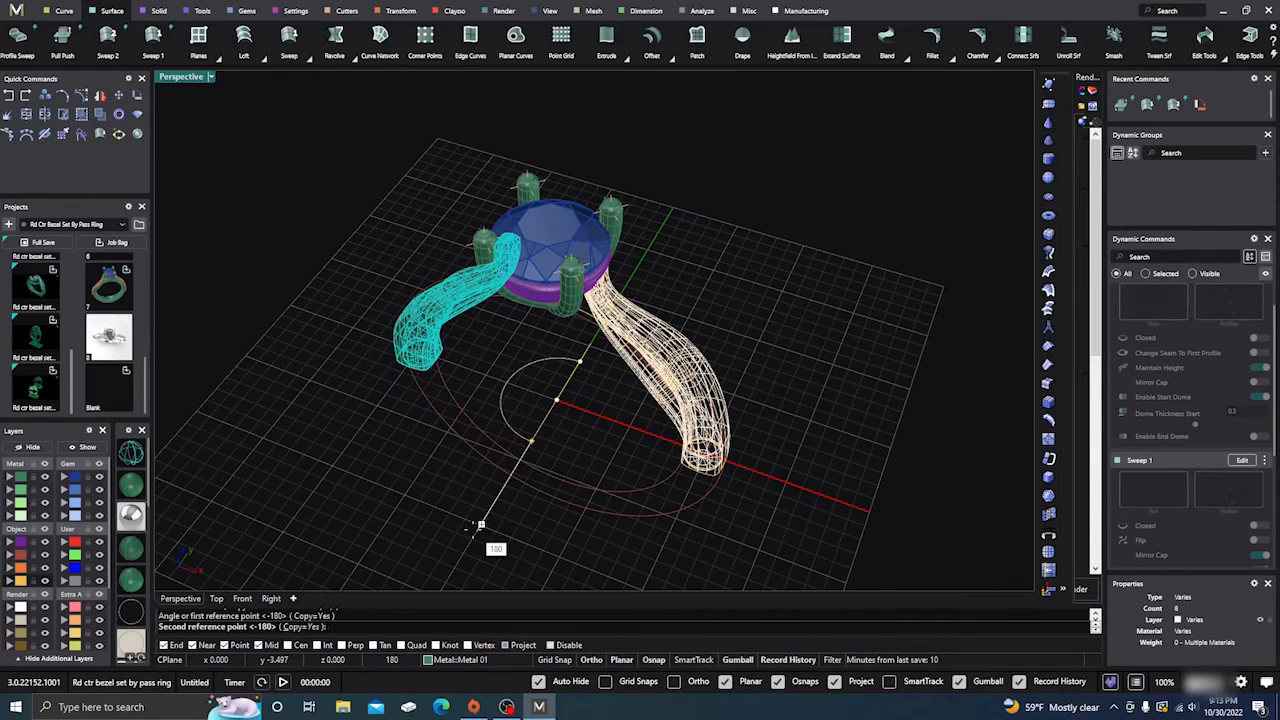
left_click(431, 472)
key("Return")
mouse_move(431, 472)
right_mouse_down()
mouse_move(520, 451)
mouse_move(586, 460)
mouse_move(626, 514)
mouse_move(583, 545)
mouse_move(362, 519)
mouse_move(371, 486)
mouse_move(349, 434)
right_mouse_up()
key("Escape")
Switch the viewport to rendered display and apply the Matrix Classic render style to inspect the split shank
left_click(132, 515)
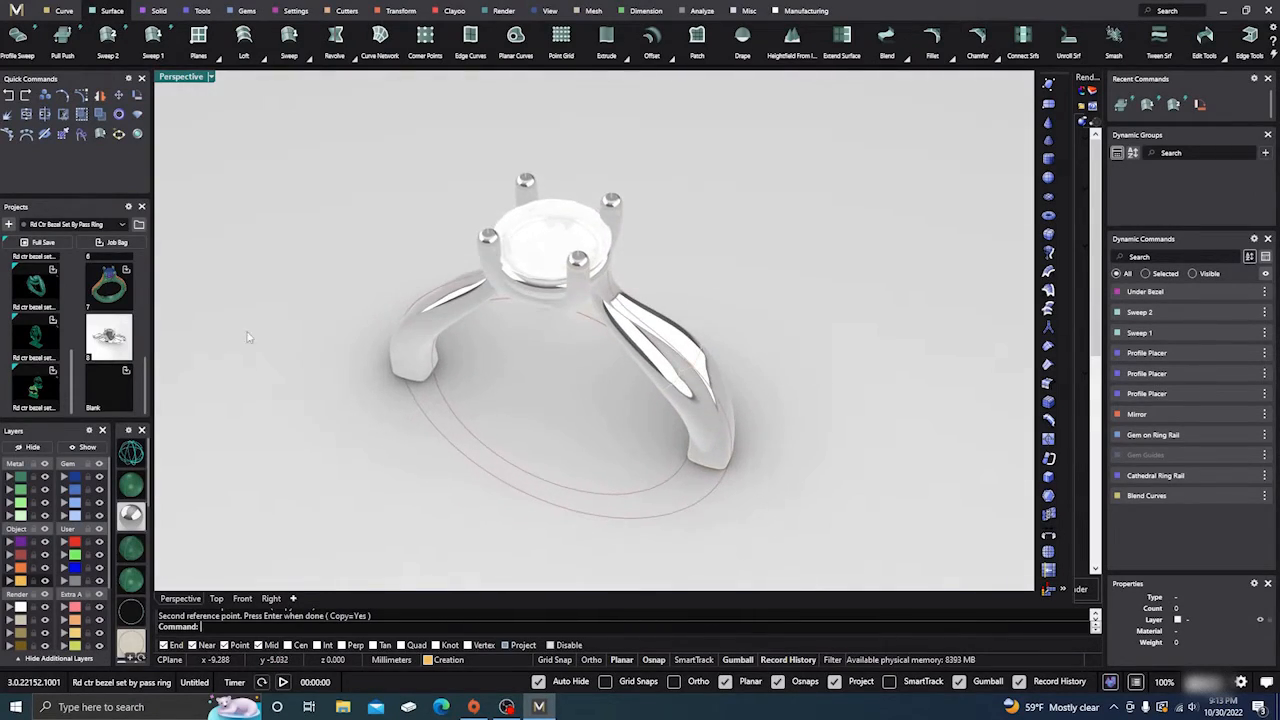
left_click(138, 135)
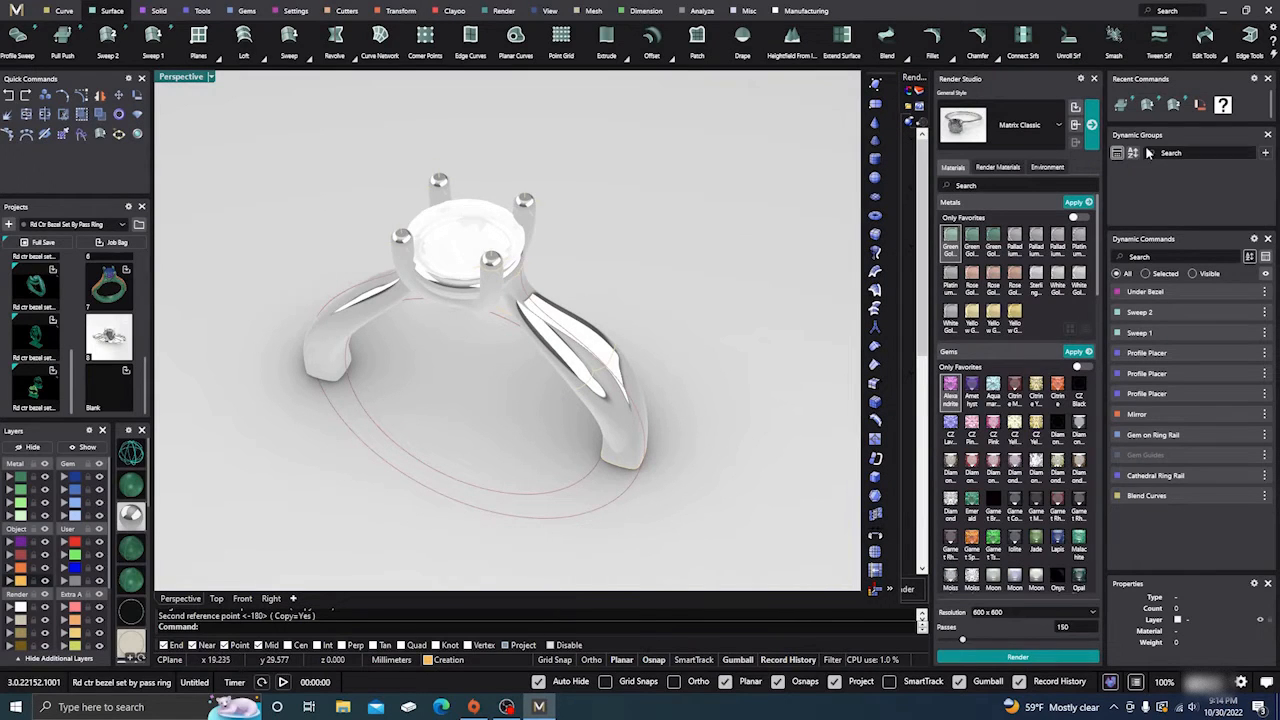
right_click_drag(655, 290, 671, 349)
scroll(615, 377, "up", 5)
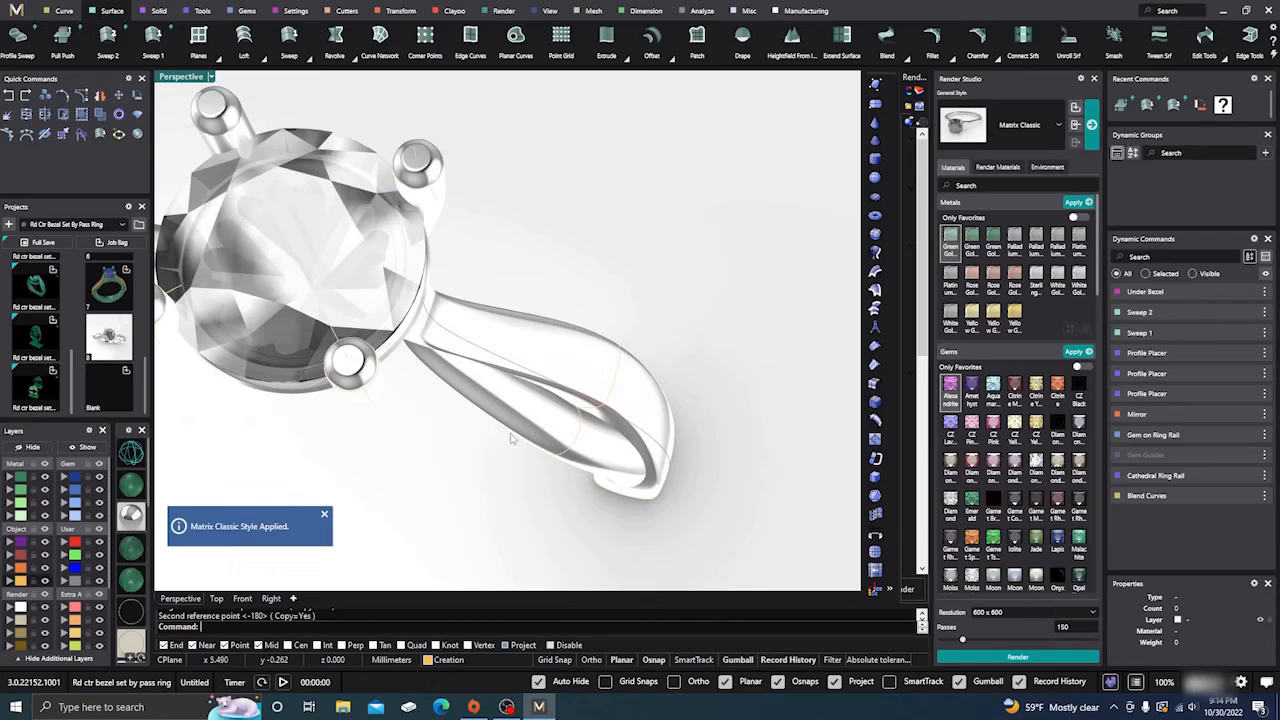
scroll(567, 452, "down", 5)
Return the viewport to shaded display and close the Render Studio
left_click(131, 486)
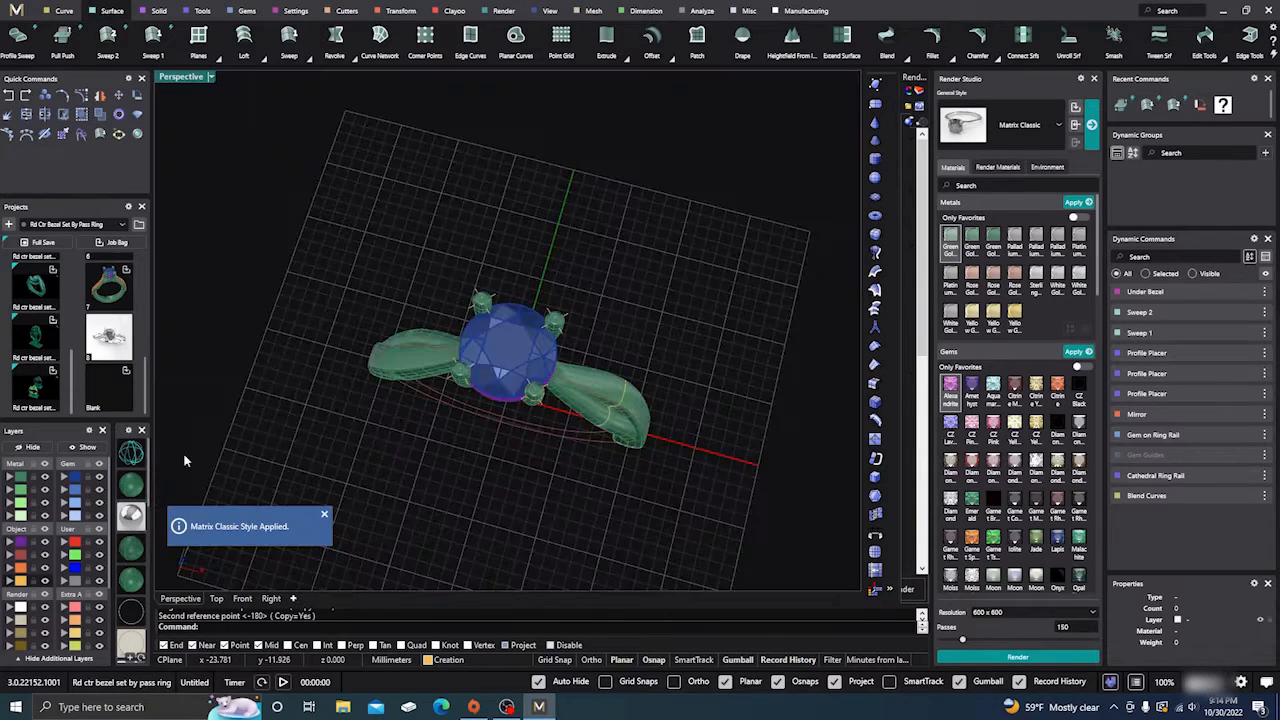
right_click_drag(533, 463, 548, 348)
scroll(639, 332, "down", 4)
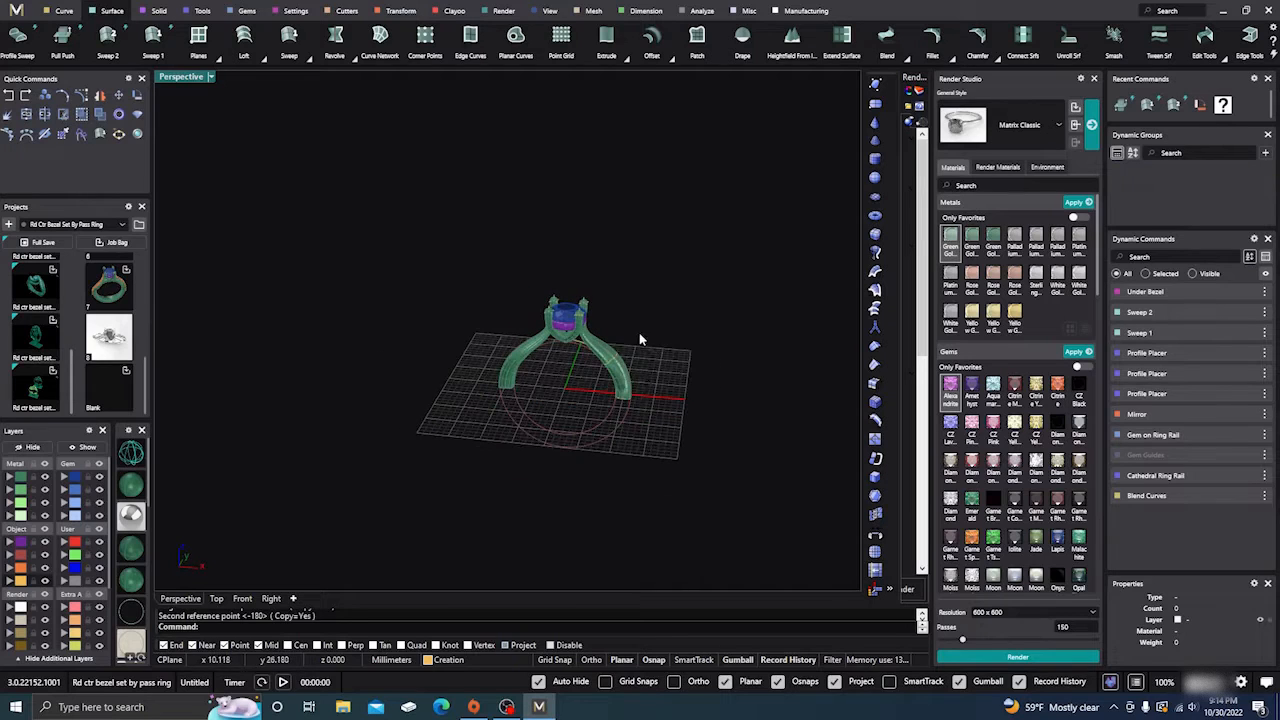
right_click_drag(639, 334, 627, 377)
left_click(1094, 80)
scroll(674, 371, "up", 3)
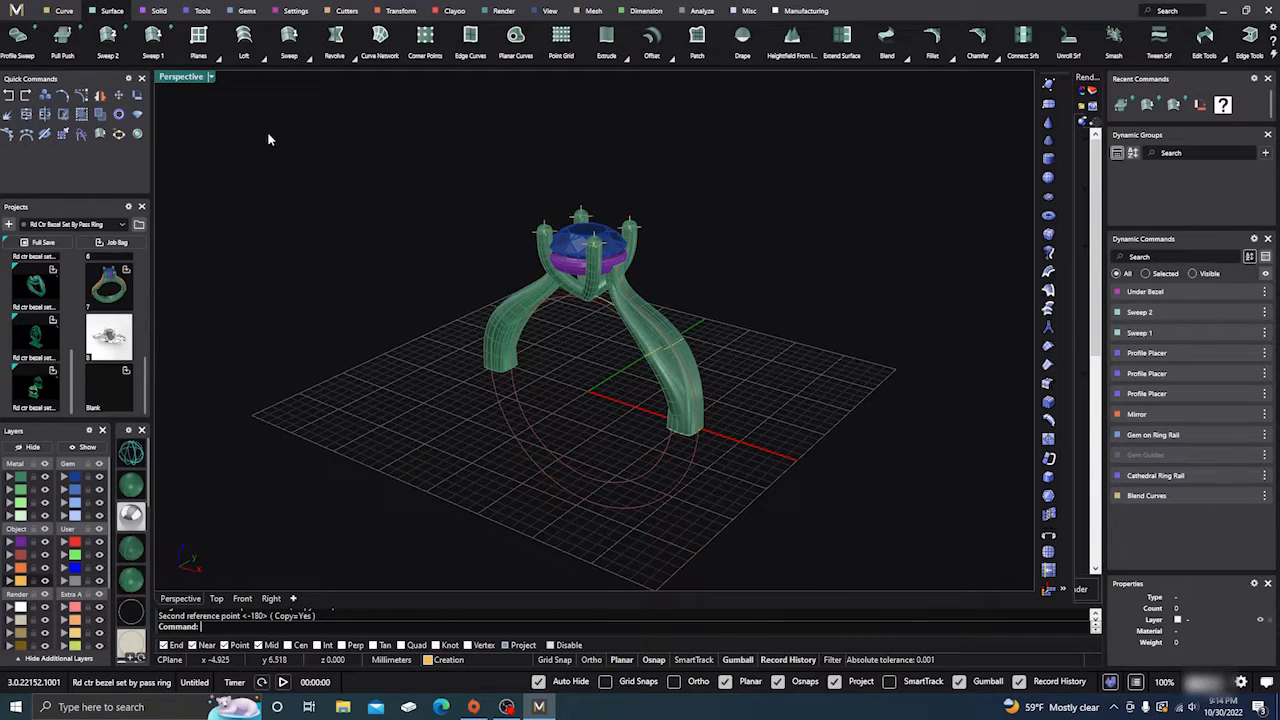
Place a new profile on the inner finger rail with Profile Placer and move it to position 0.5 at the ring's base
left_click(201, 12)
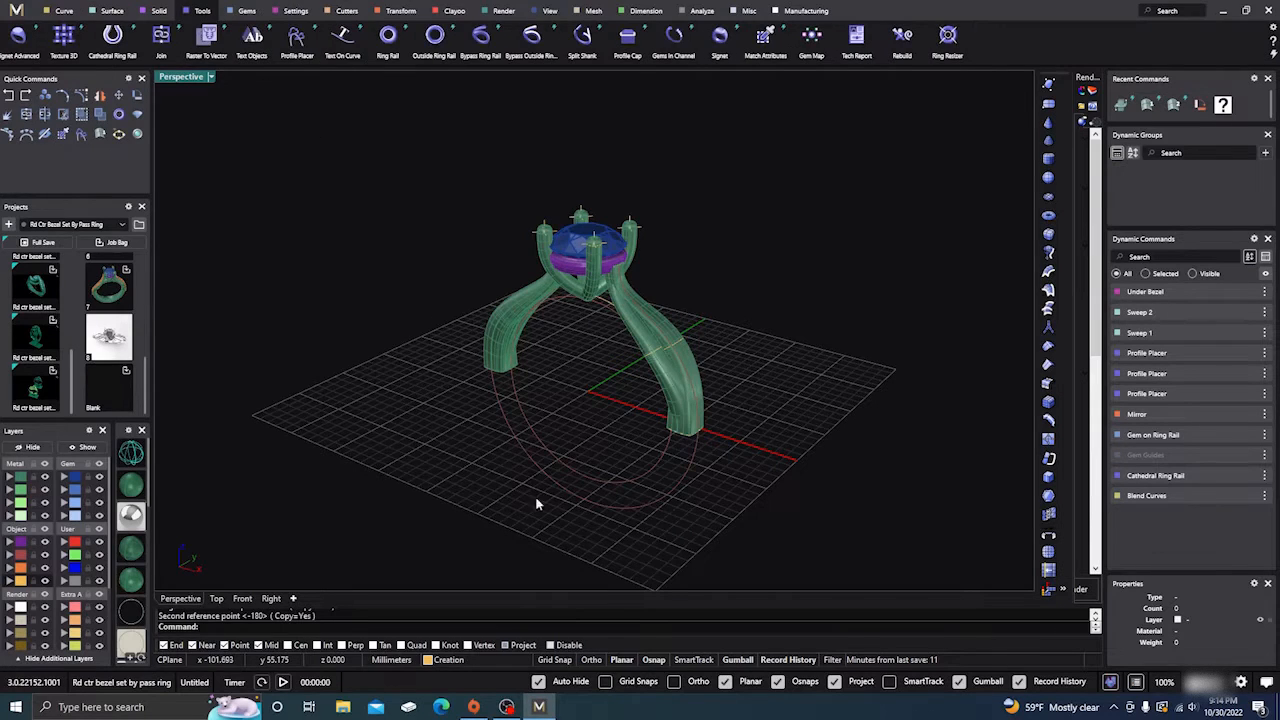
left_click(595, 487)
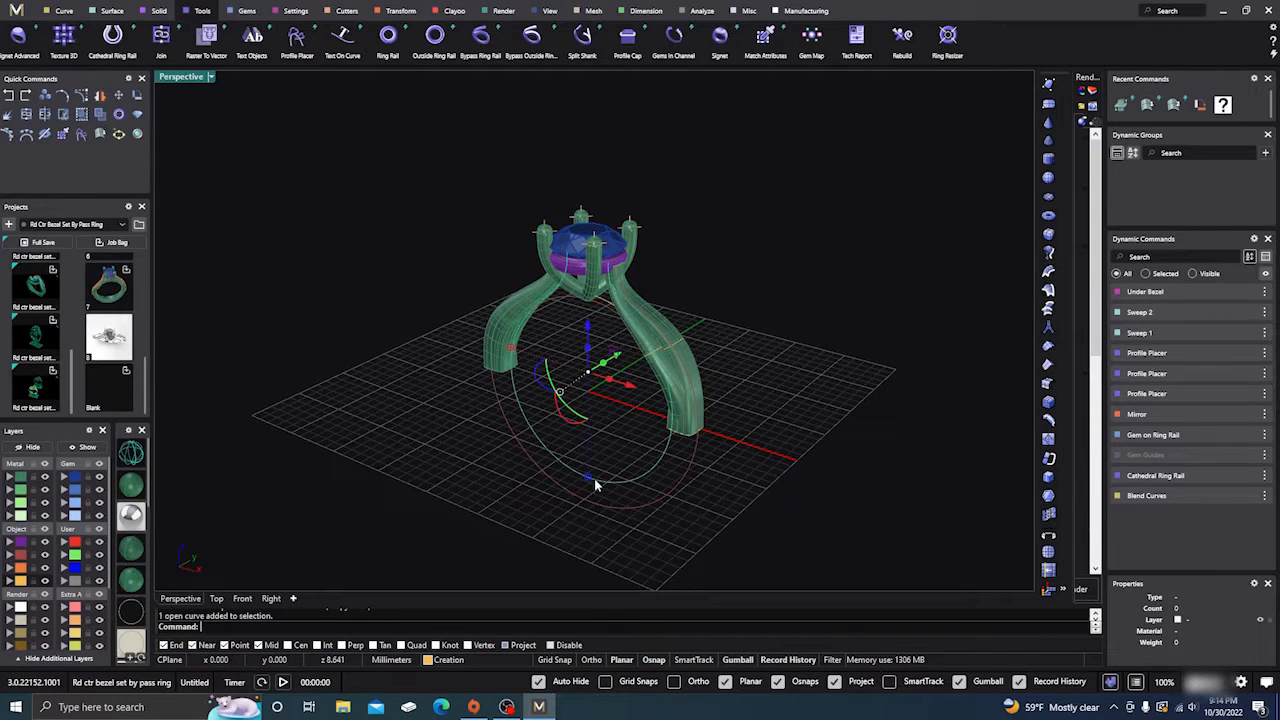
left_click(297, 40)
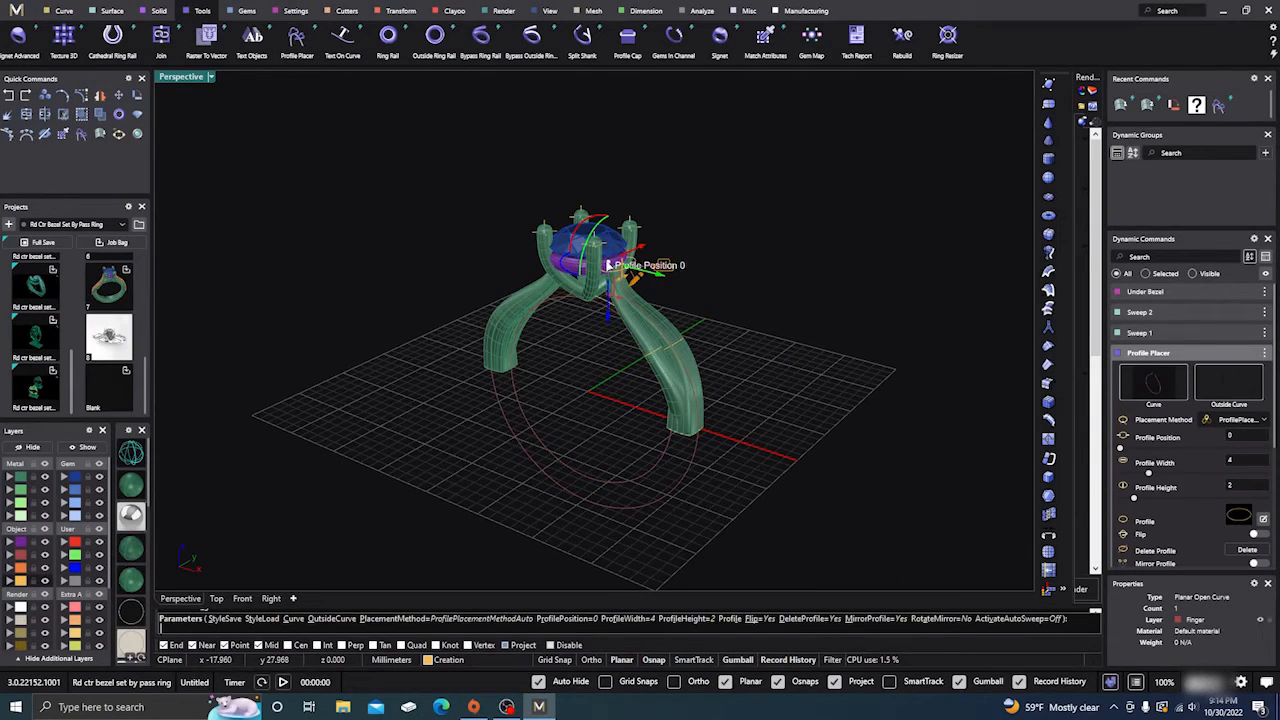
left_click_drag(607, 265, 583, 480)
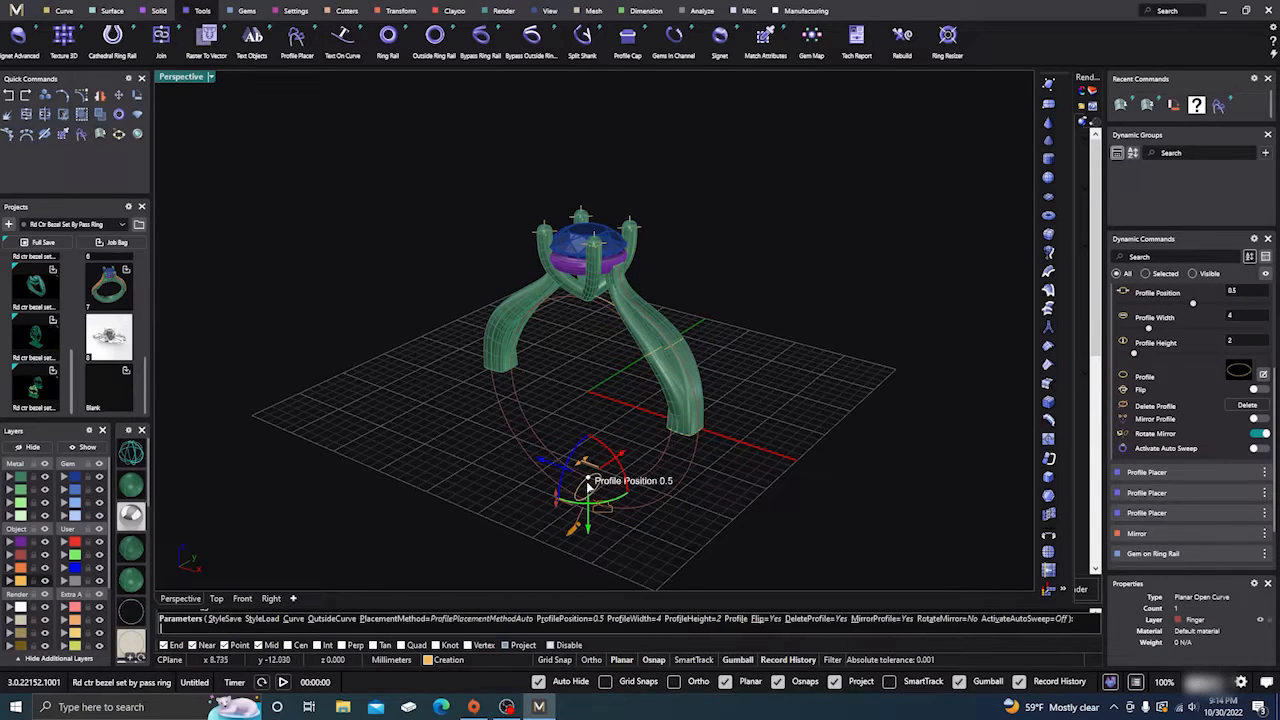
right_click_drag(814, 434, 787, 427)
Change the base profile's shape to Shank 02 from the library and dismiss the project import dialog
left_click(1245, 374)
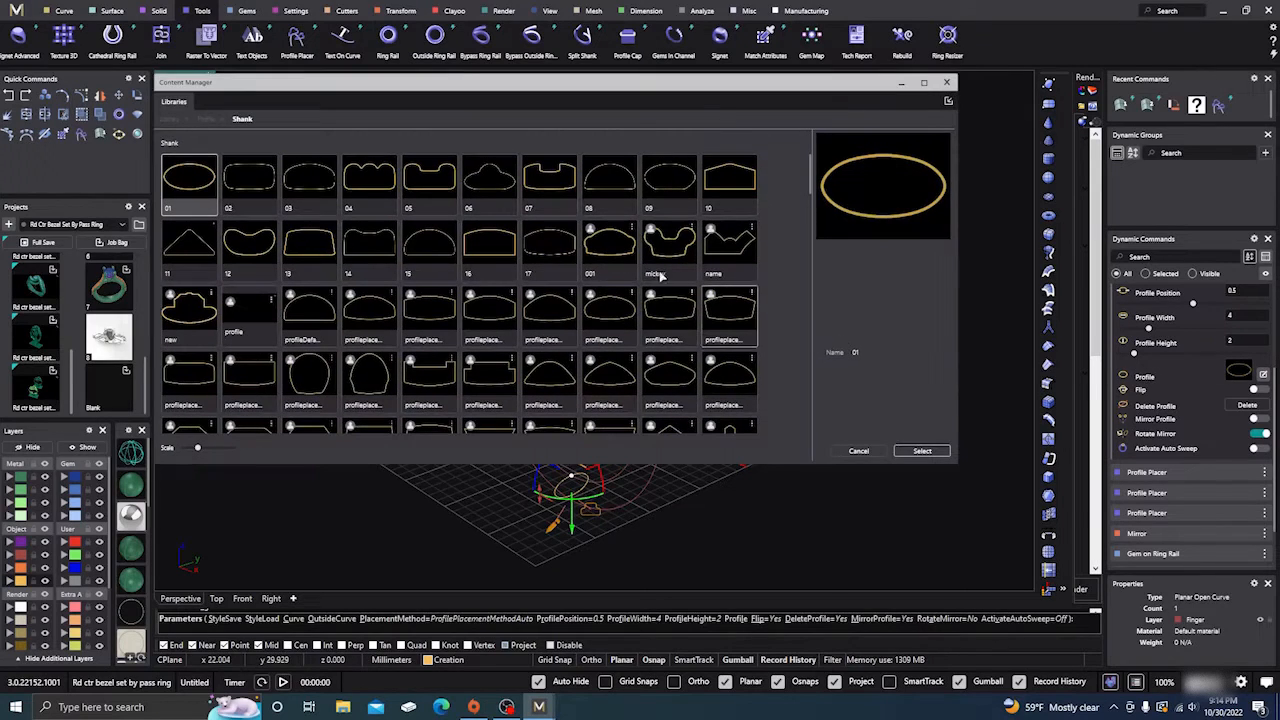
left_click(263, 178)
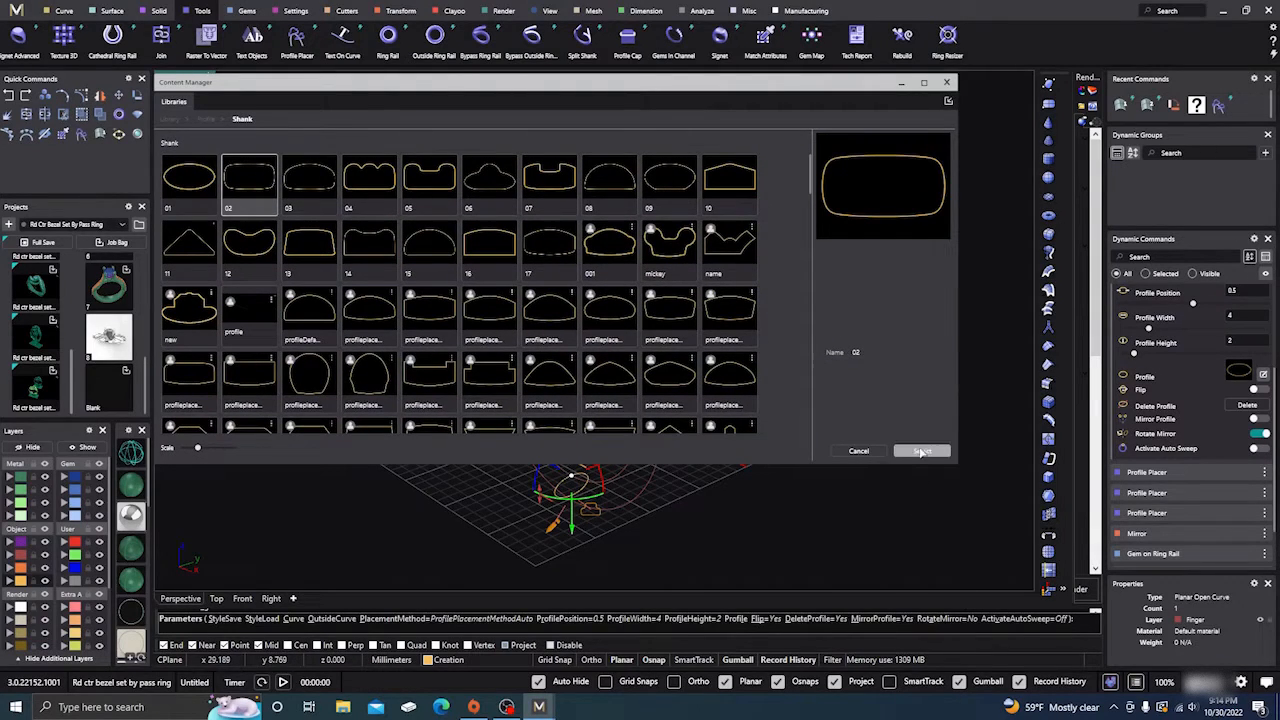
left_click(912, 452)
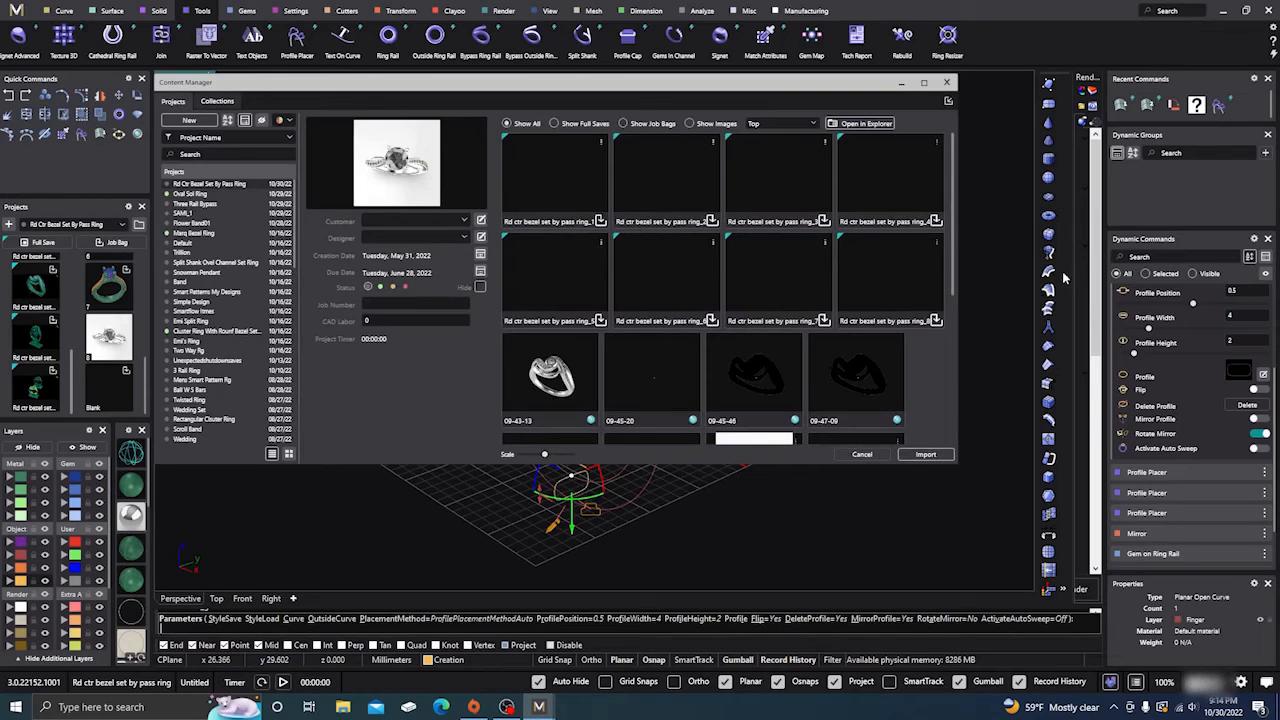
left_click(946, 82)
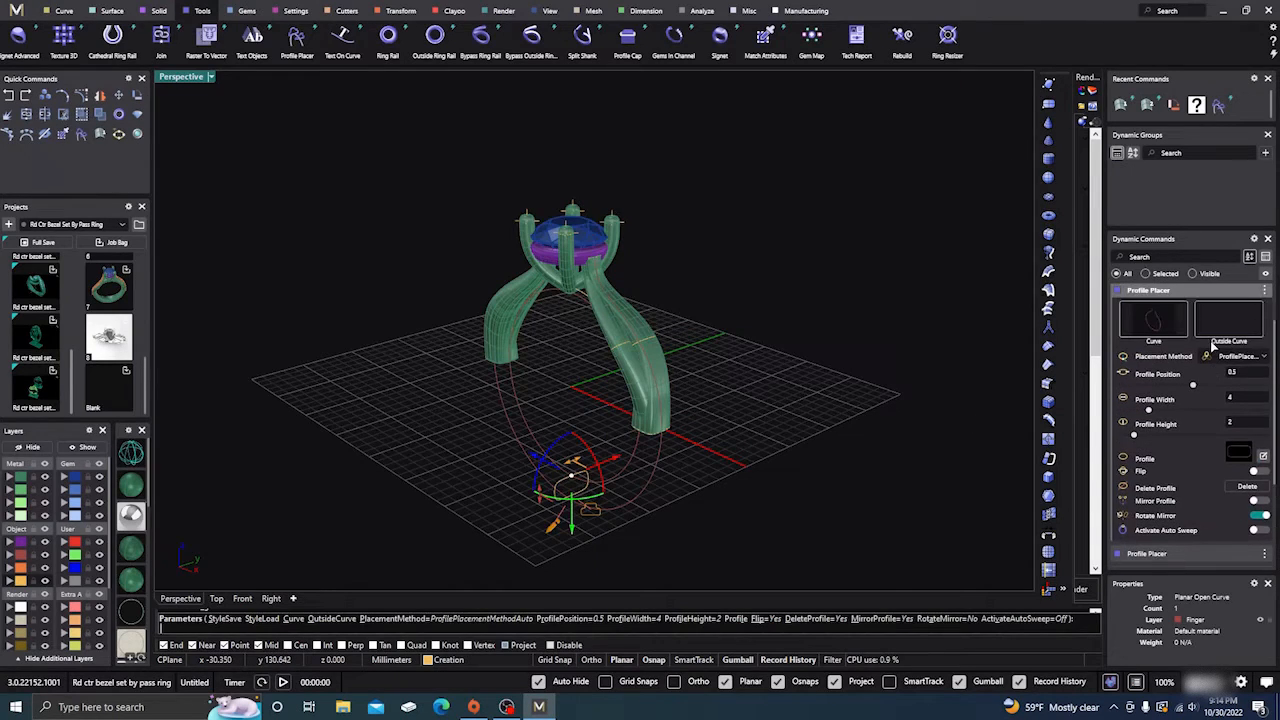
Use the outer ring rail as the base profile's outside curve, set its width to 3.3 mm, and accept the profile
left_click(1213, 343)
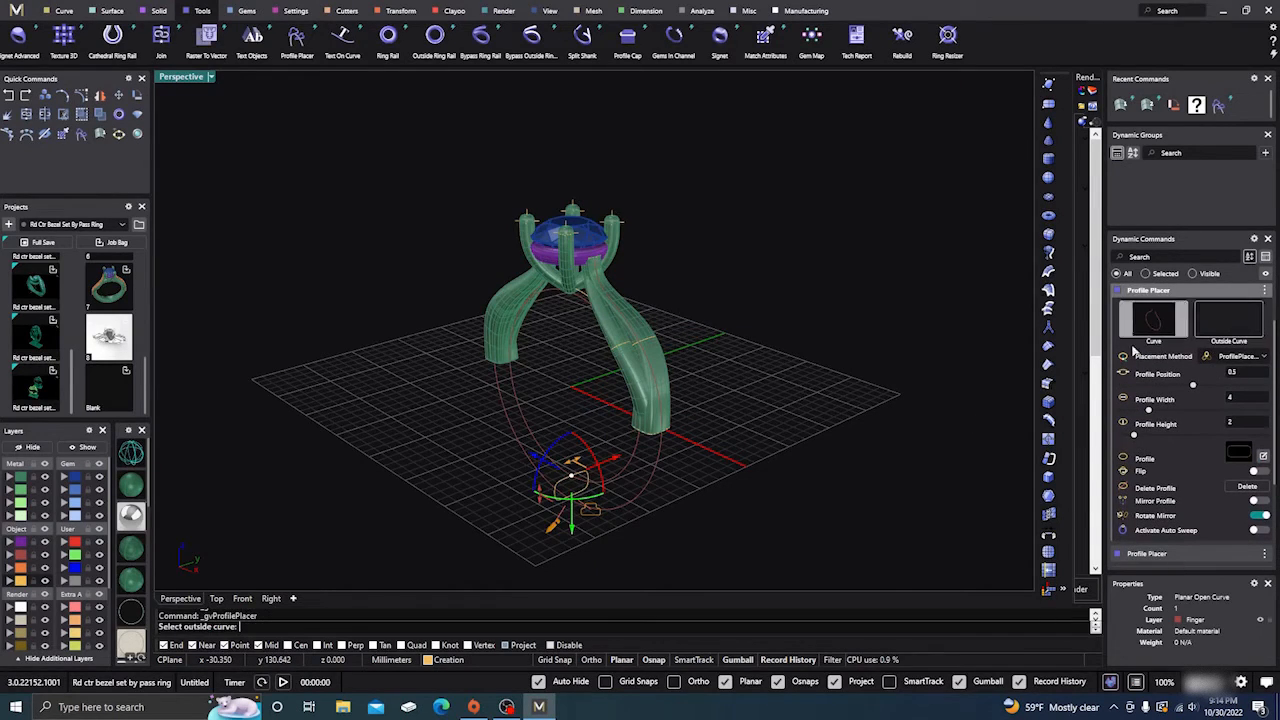
left_click(638, 503)
scroll(575, 497, "up", 3)
right_click_drag(621, 541, 573, 445)
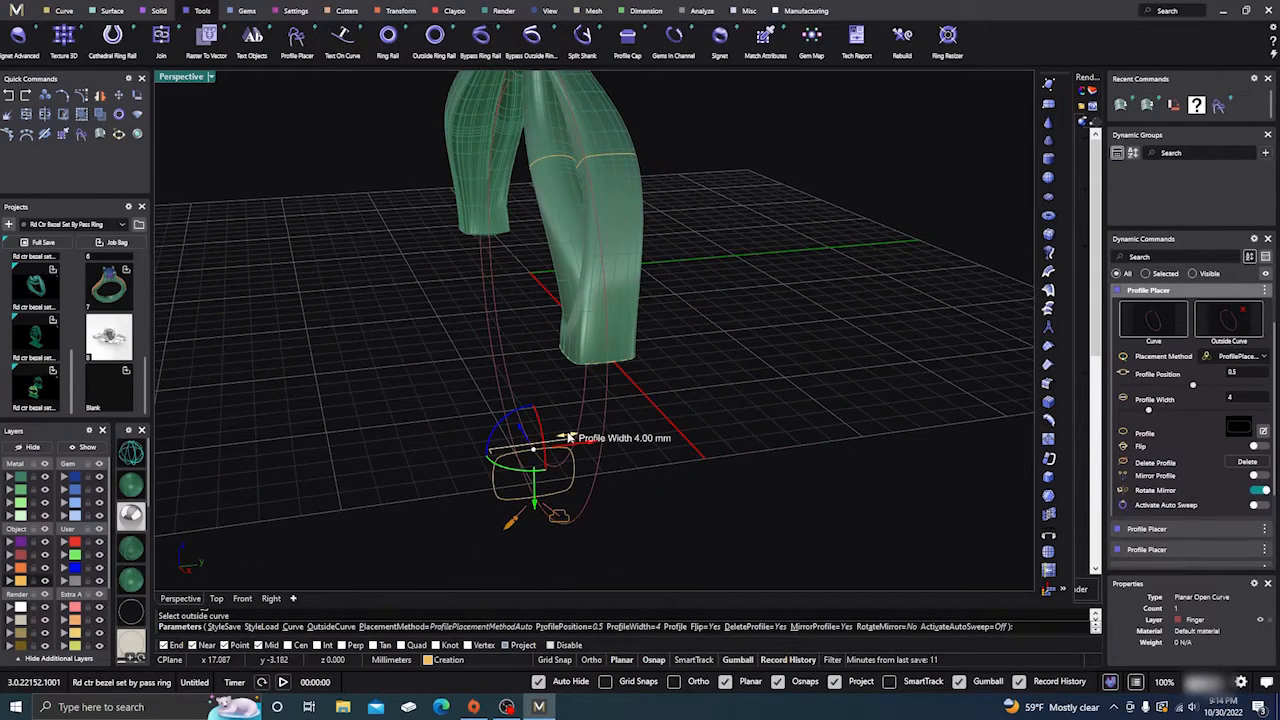
left_click_drag(568, 438, 560, 439)
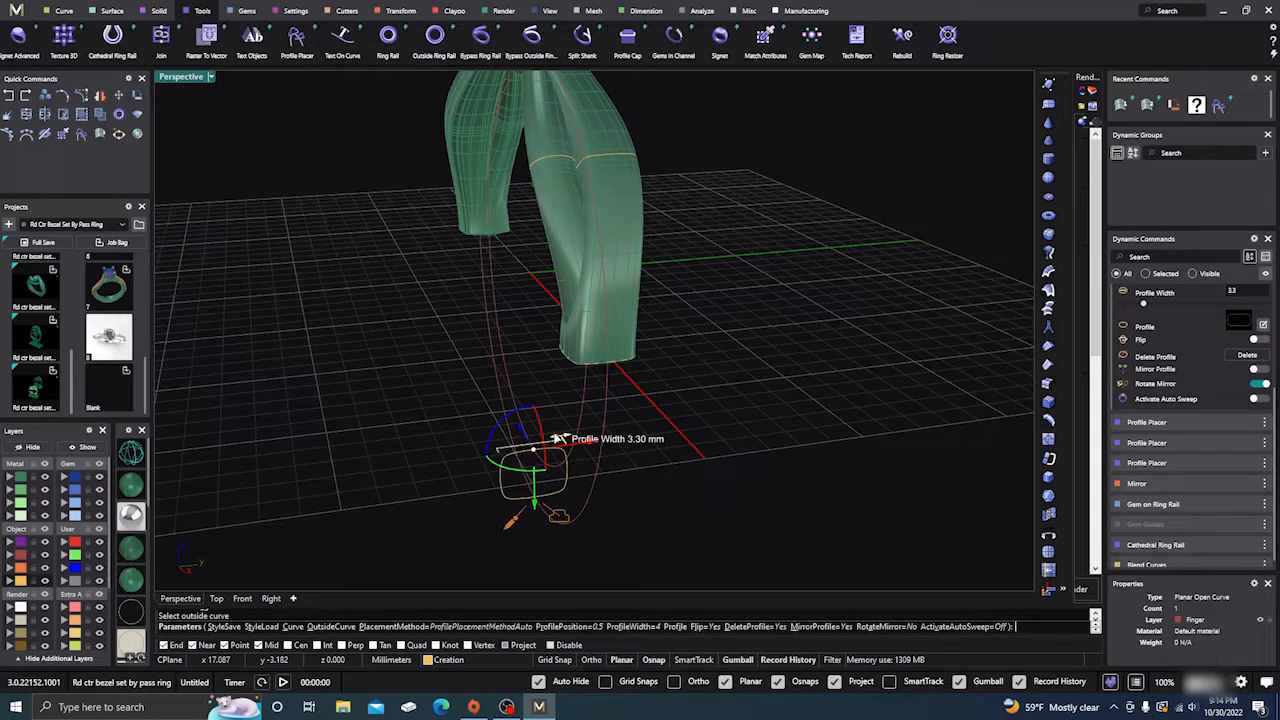
scroll(508, 458, "down", 3)
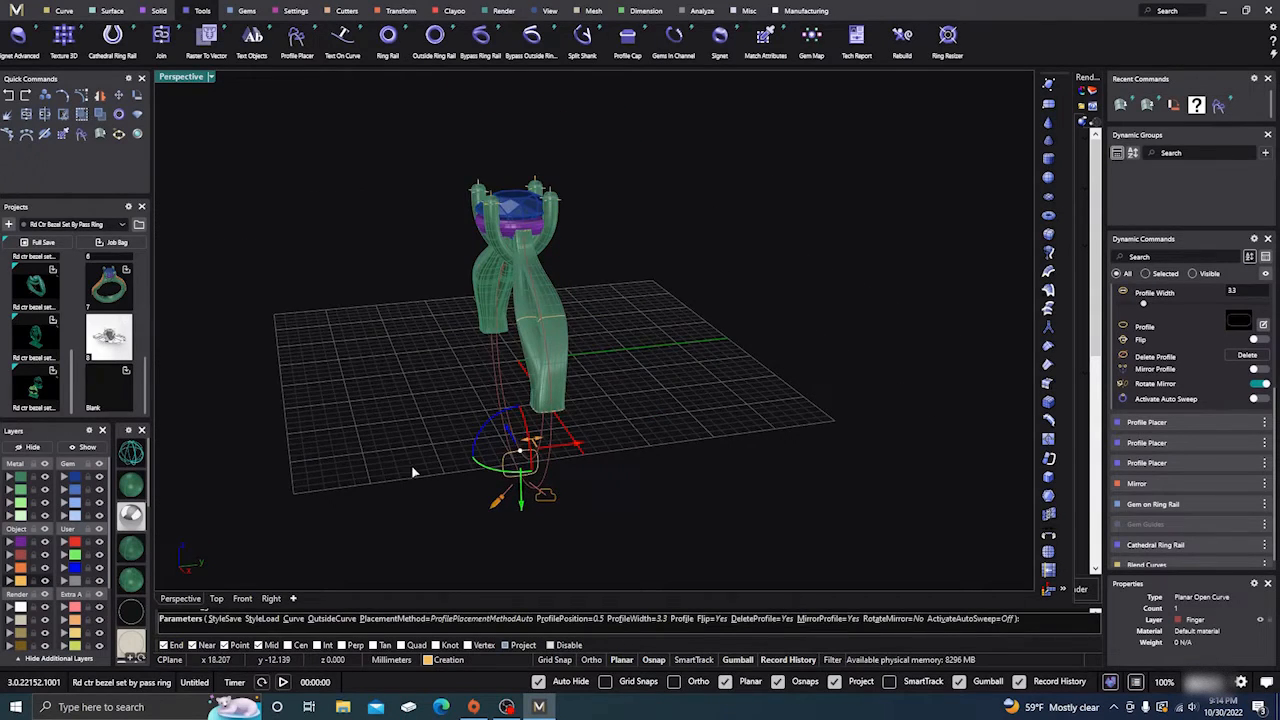
right_click_drag(414, 471, 498, 470)
key("Return")
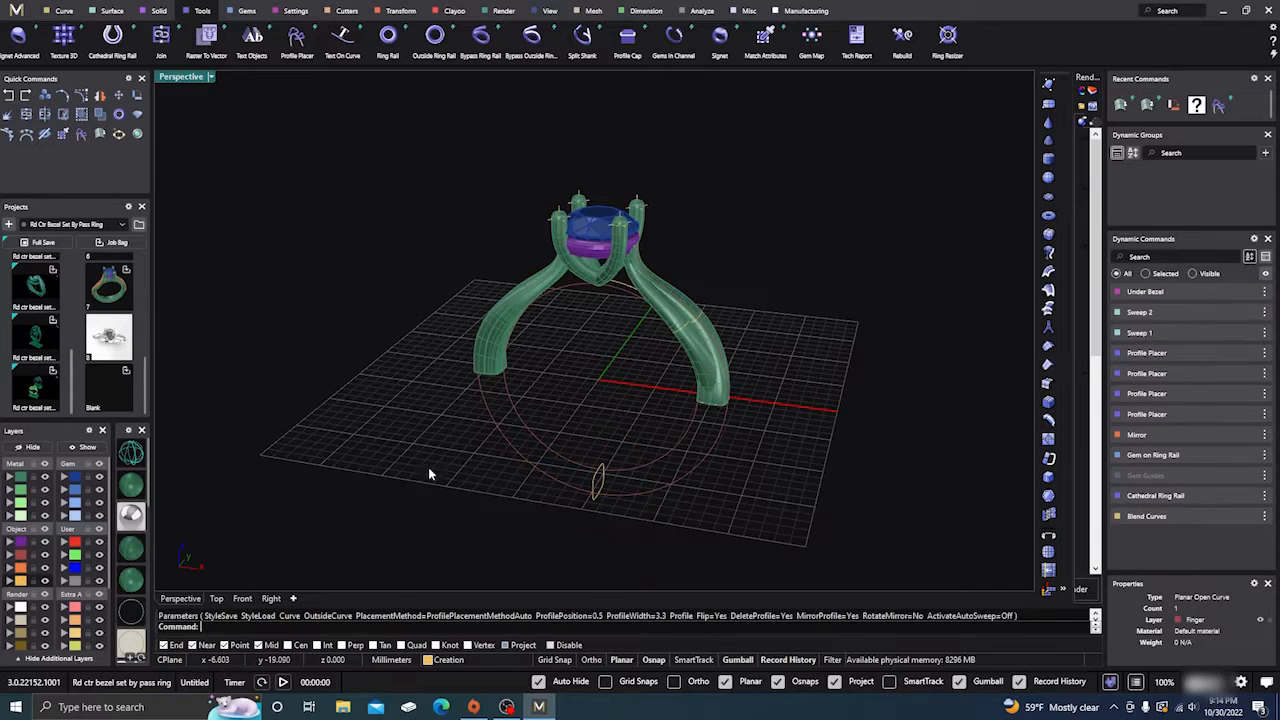
left_click(109, 11)
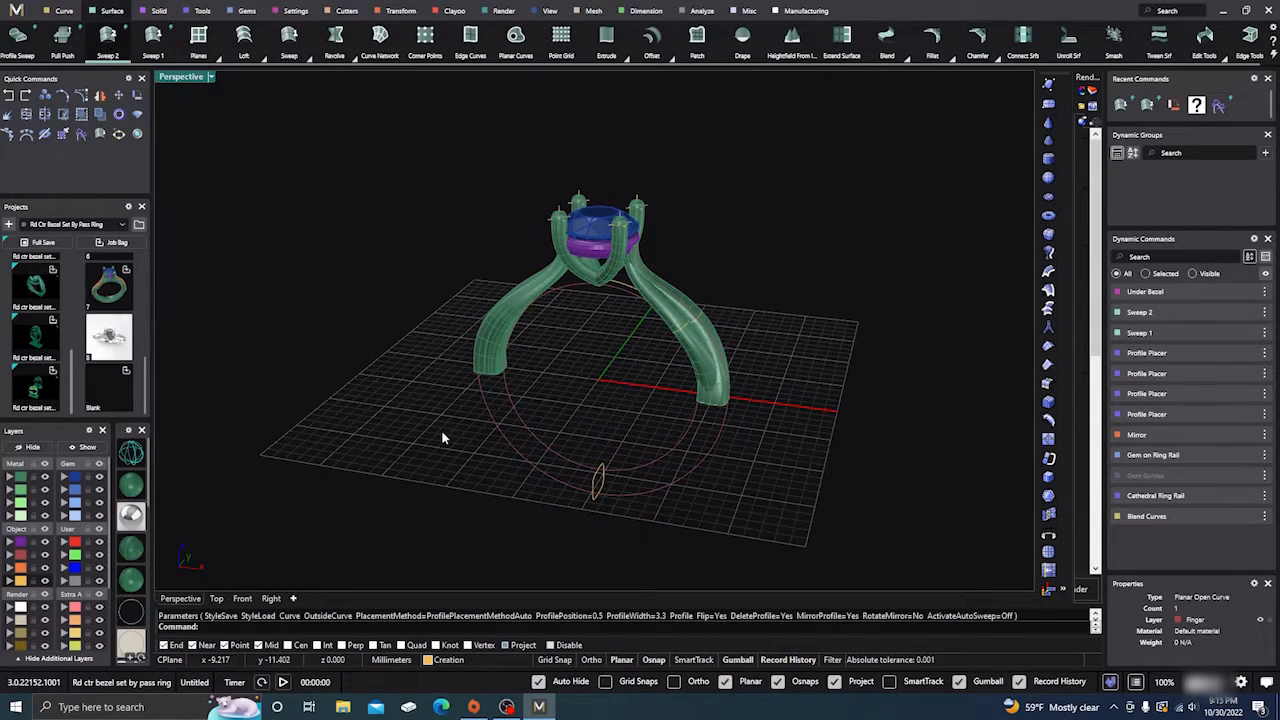
left_click(543, 450)
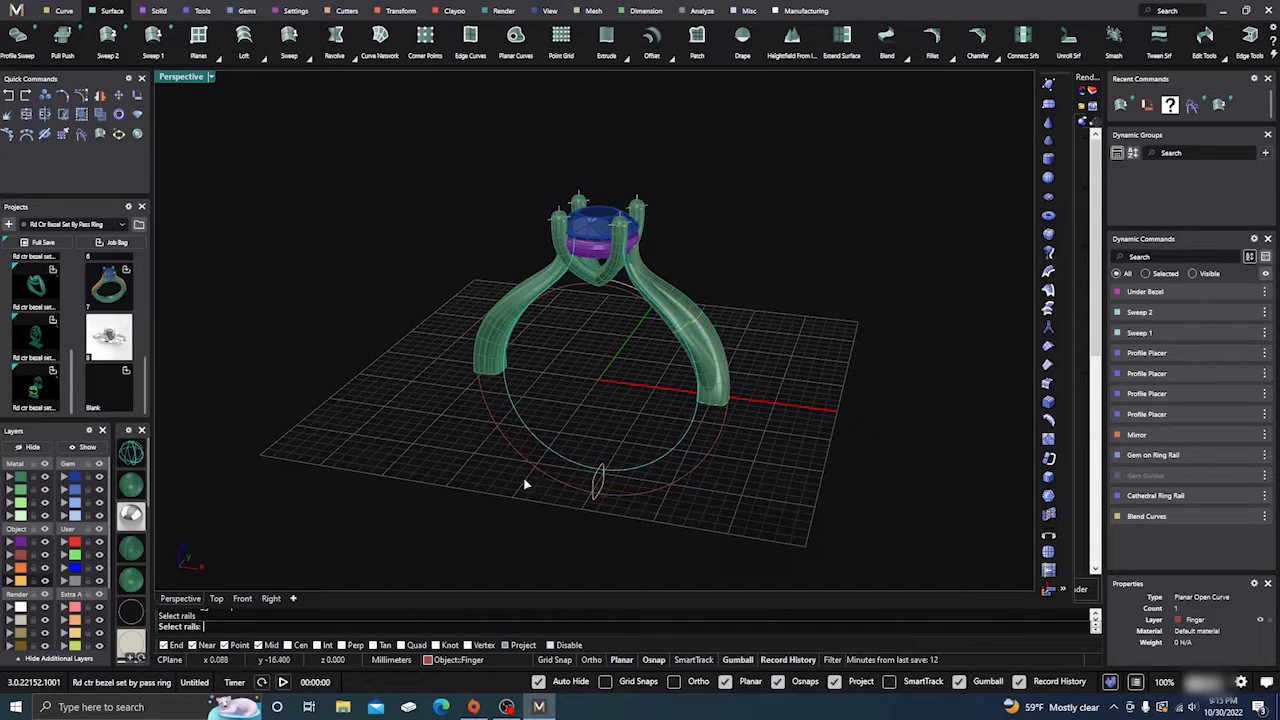
key("Escape")
Duplicate the border of one split-shank polysurface's open lower end with DupBorder
right_click_drag(474, 504, 534, 292)
scroll(532, 288, "up", 6)
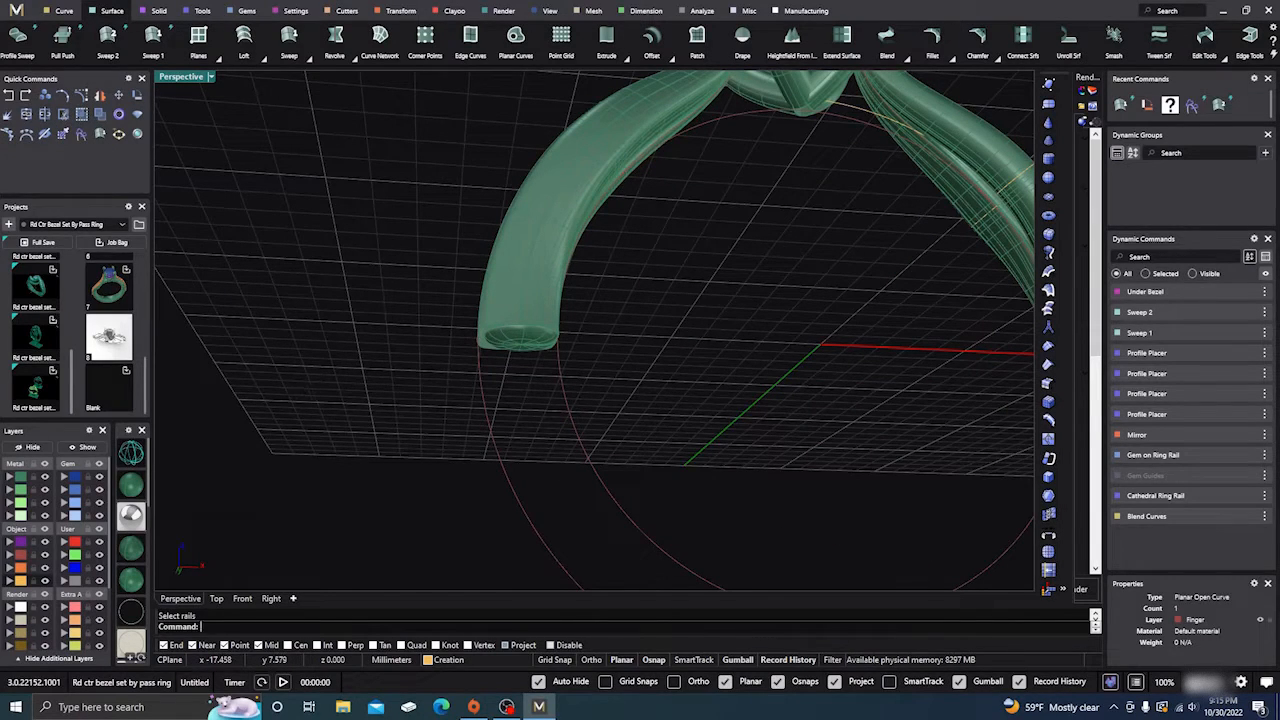
type("DupBorder")
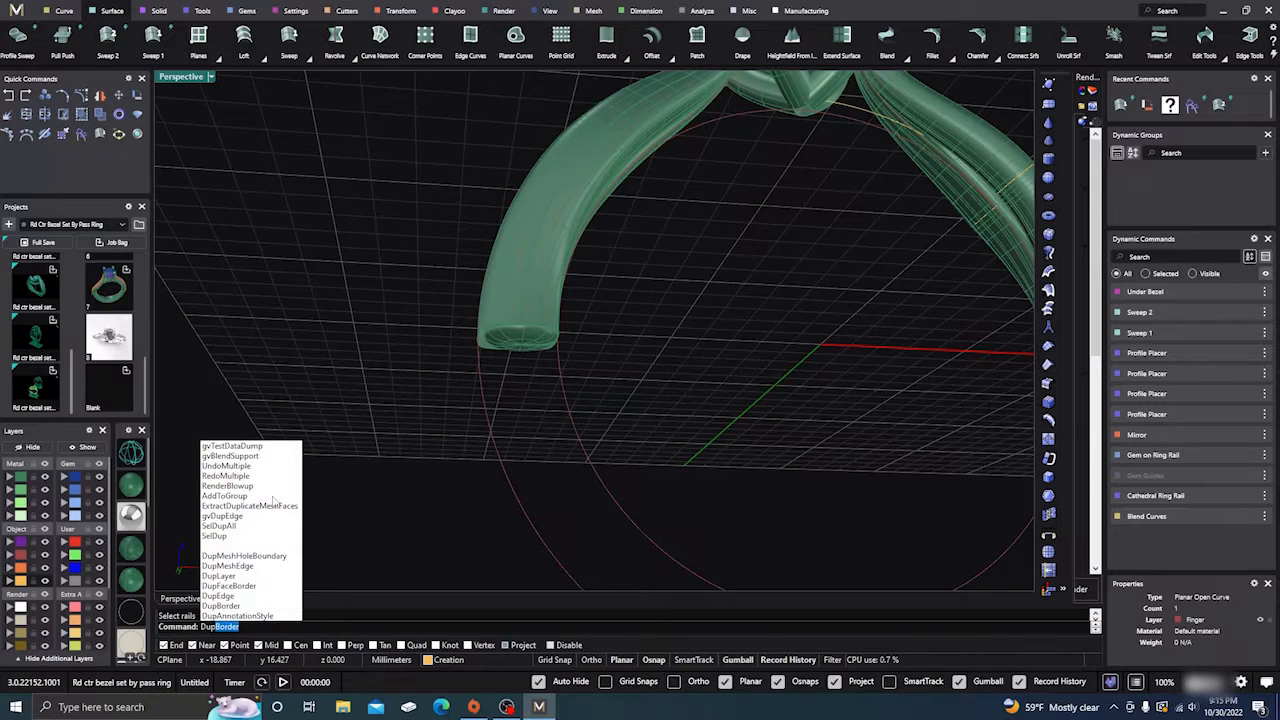
left_click(241, 606)
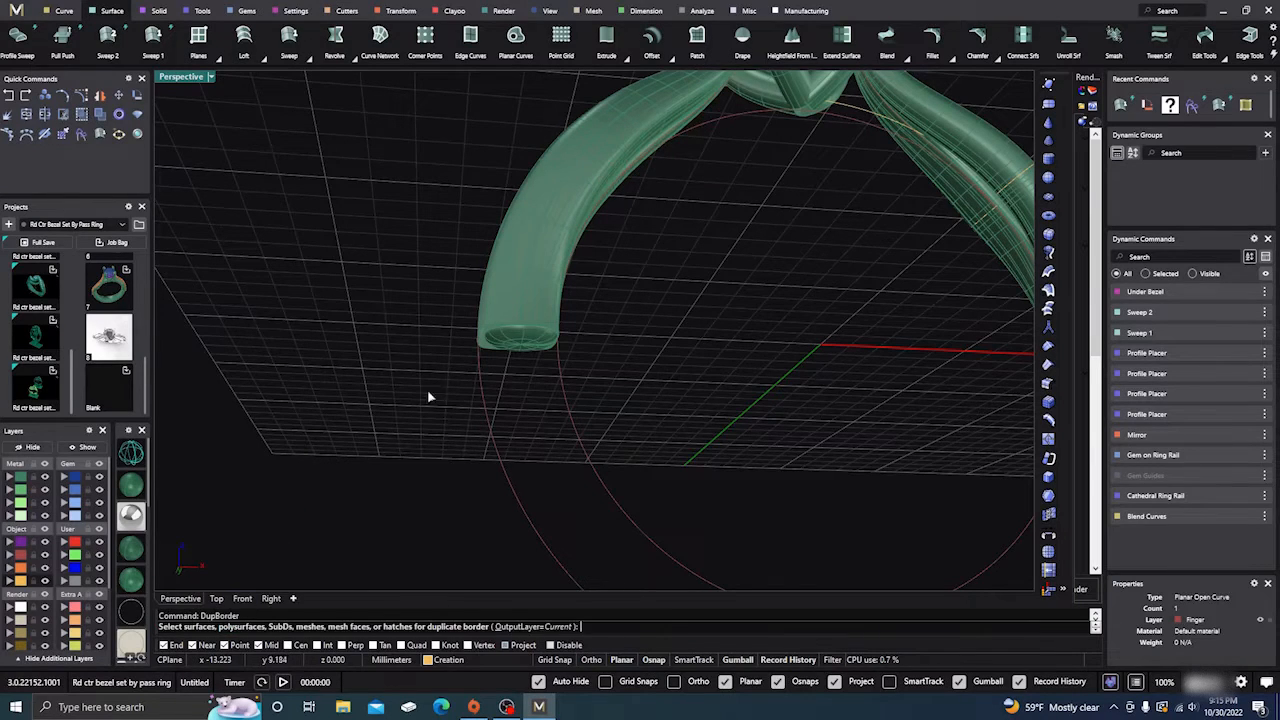
left_click(477, 345)
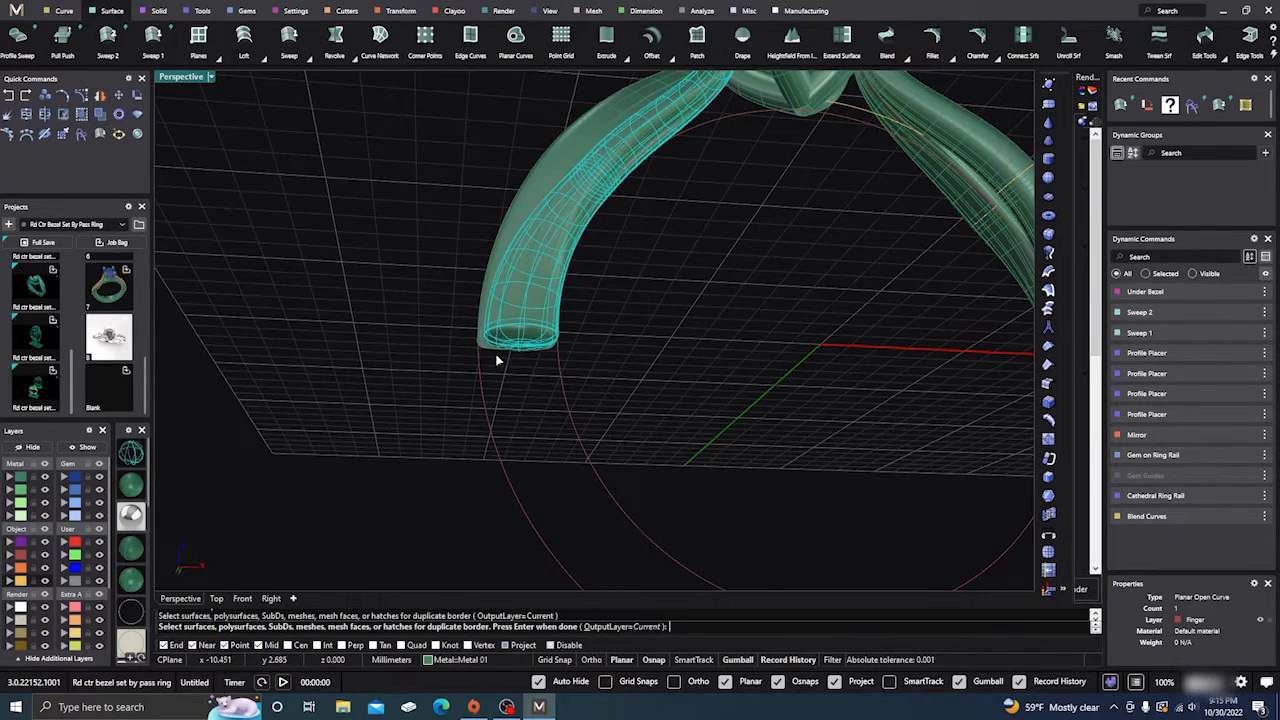
left_click(512, 347)
left_click(485, 345)
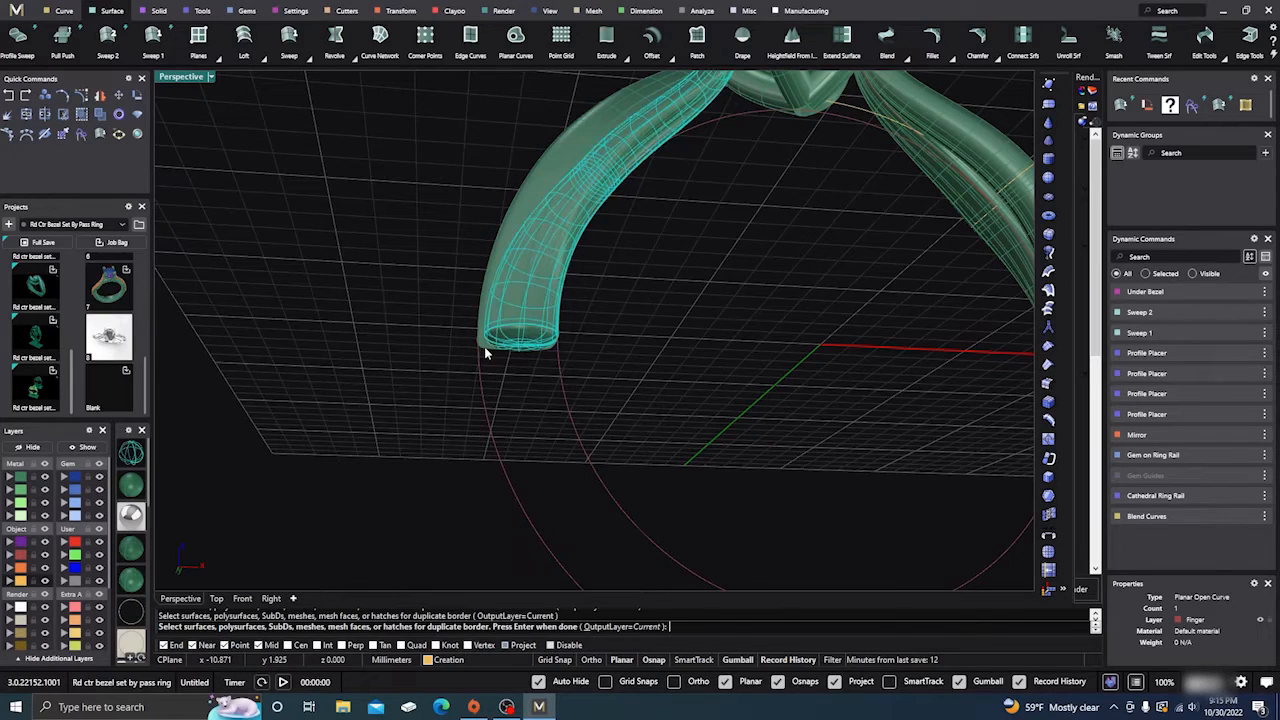
left_click(512, 345)
scroll(469, 349, "up", 5)
left_click(508, 341)
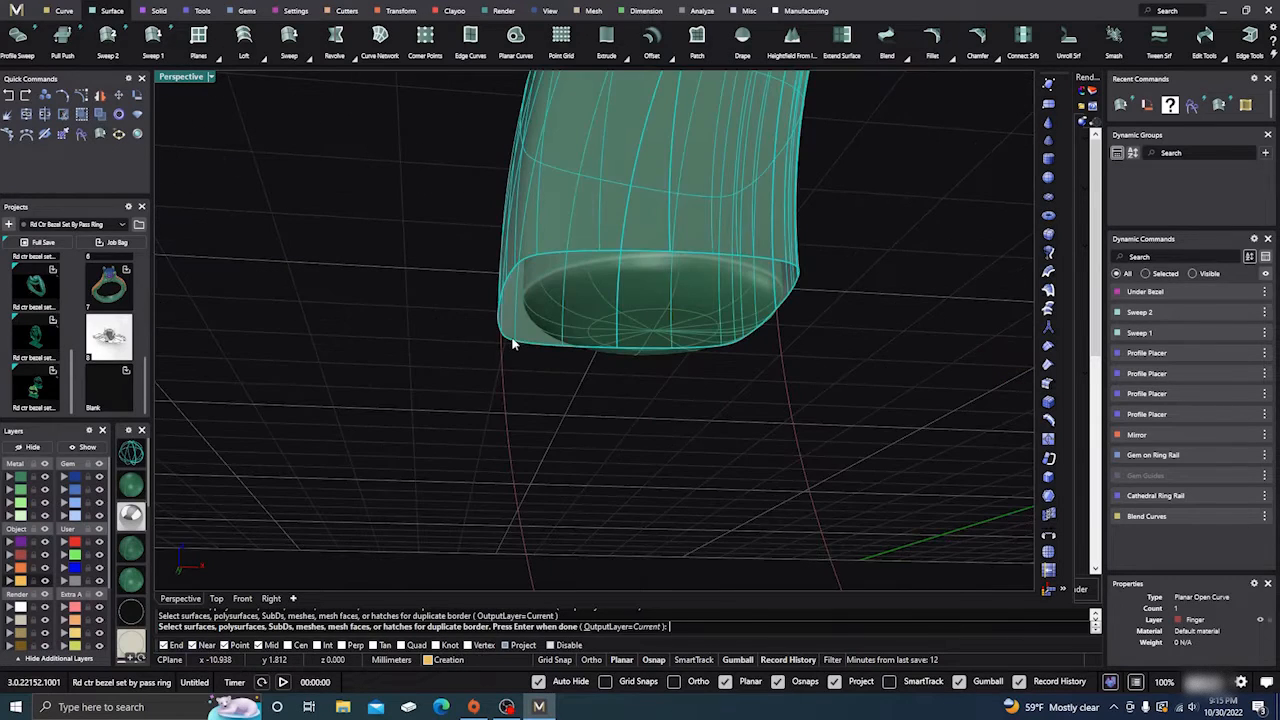
key("Return")
Run DupBorder again on the other split-shank polysurface that meets at the same lower end
scroll(396, 320, "down", 5)
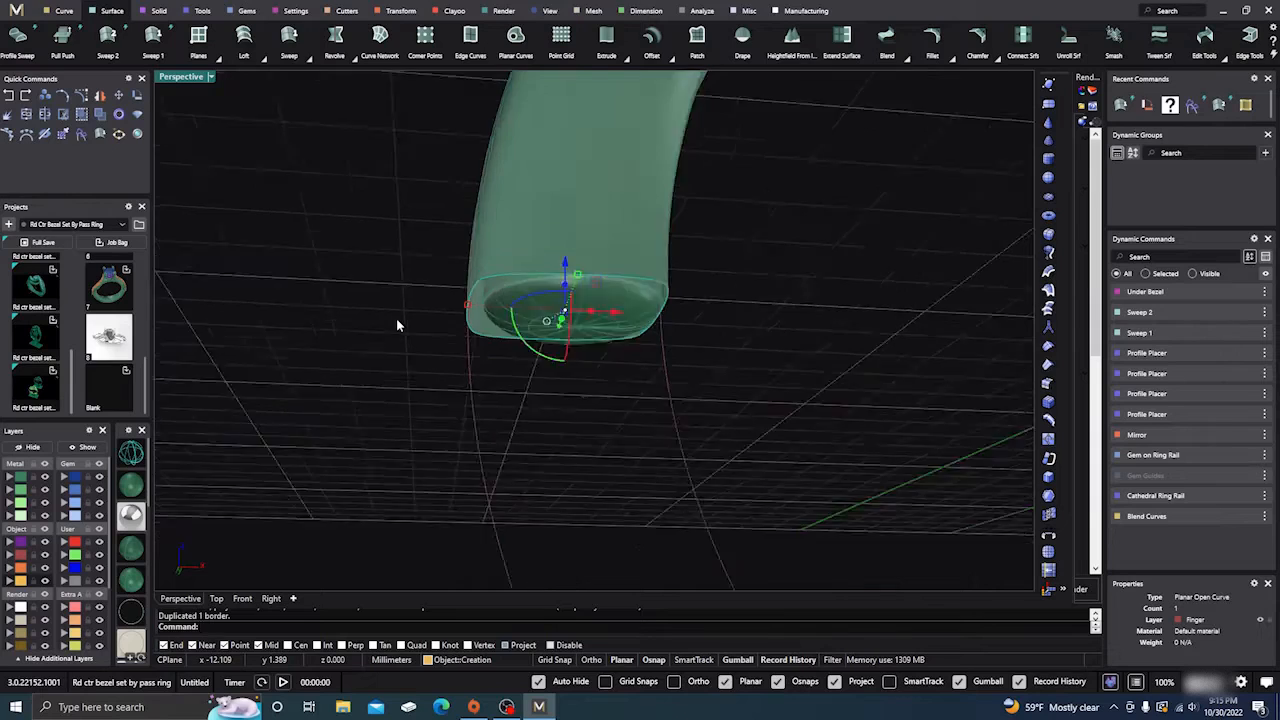
key("Return")
right_click_drag(386, 333, 408, 392)
left_click(440, 404)
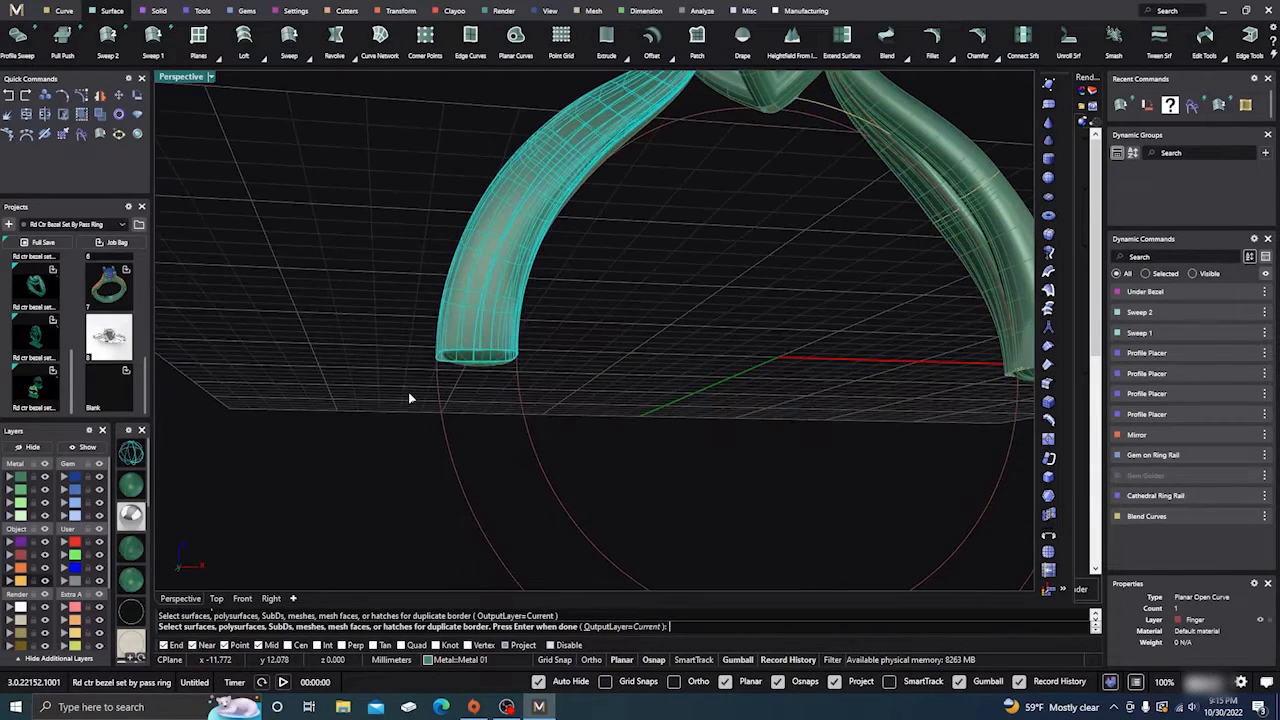
key("Return")
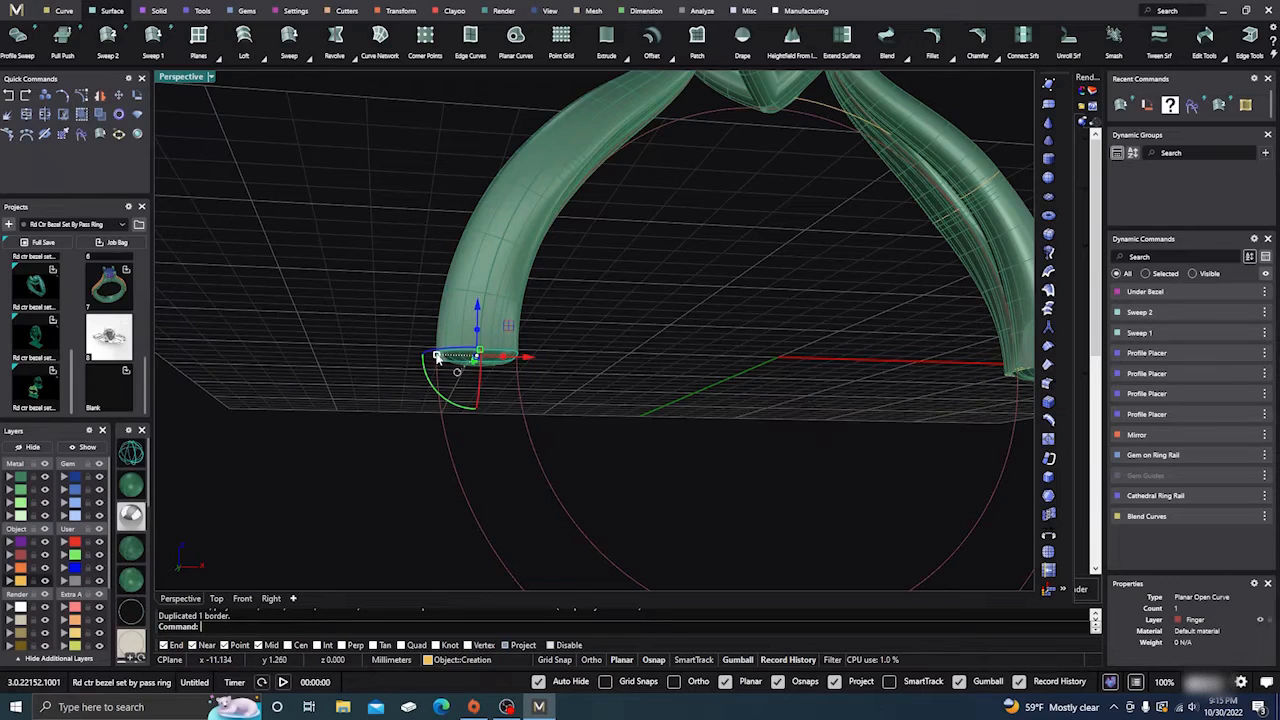
Delete one of the two overlapping border curves at the shank's open end
left_click(567, 316)
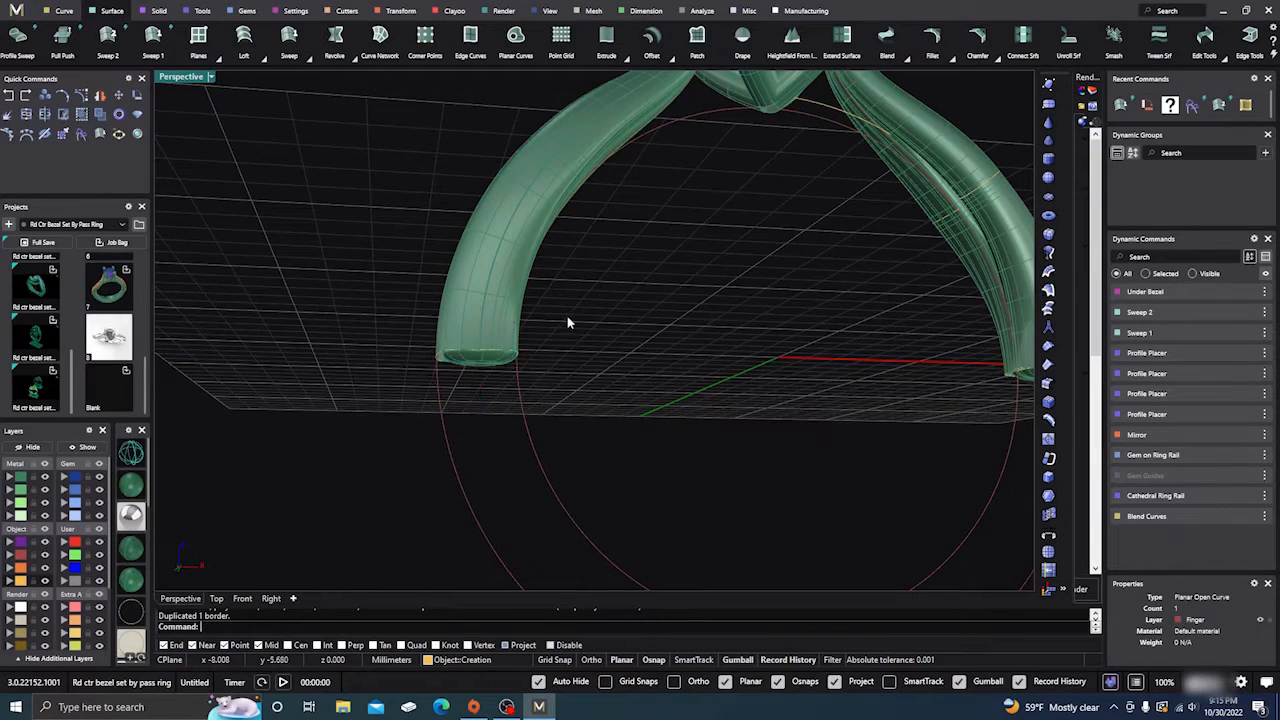
left_click(518, 354)
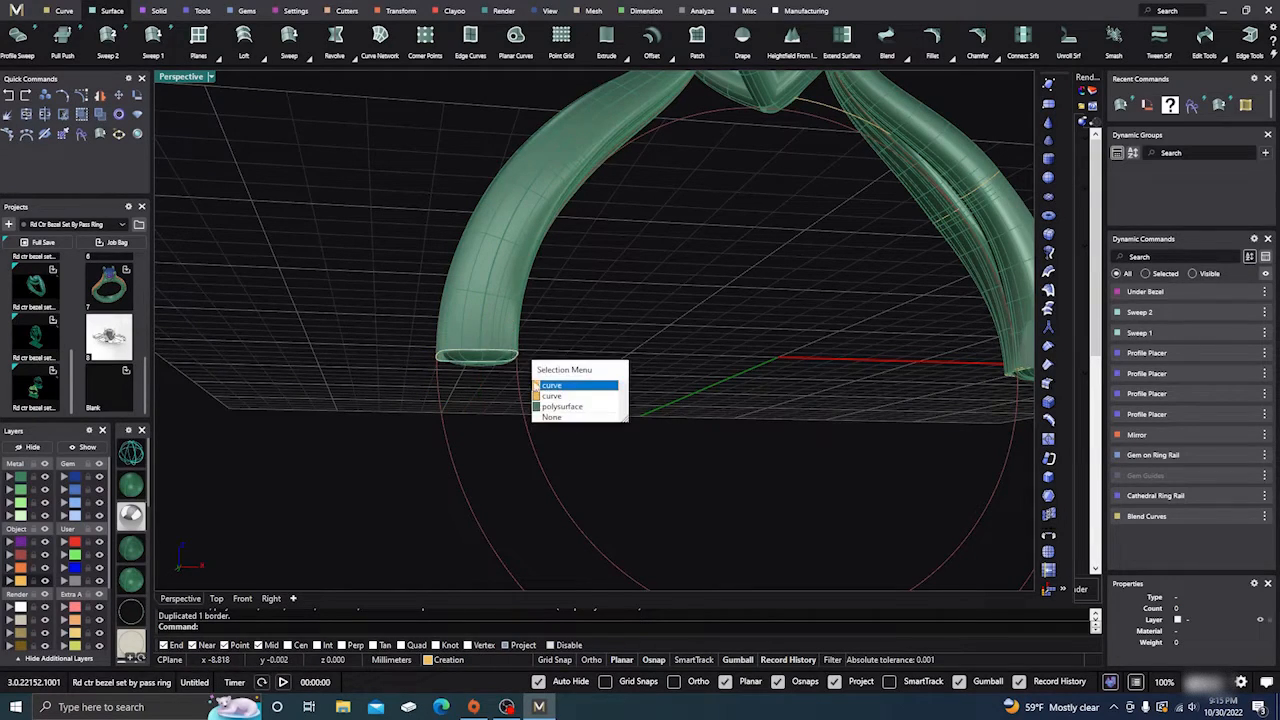
left_click(550, 386)
key("Delete")
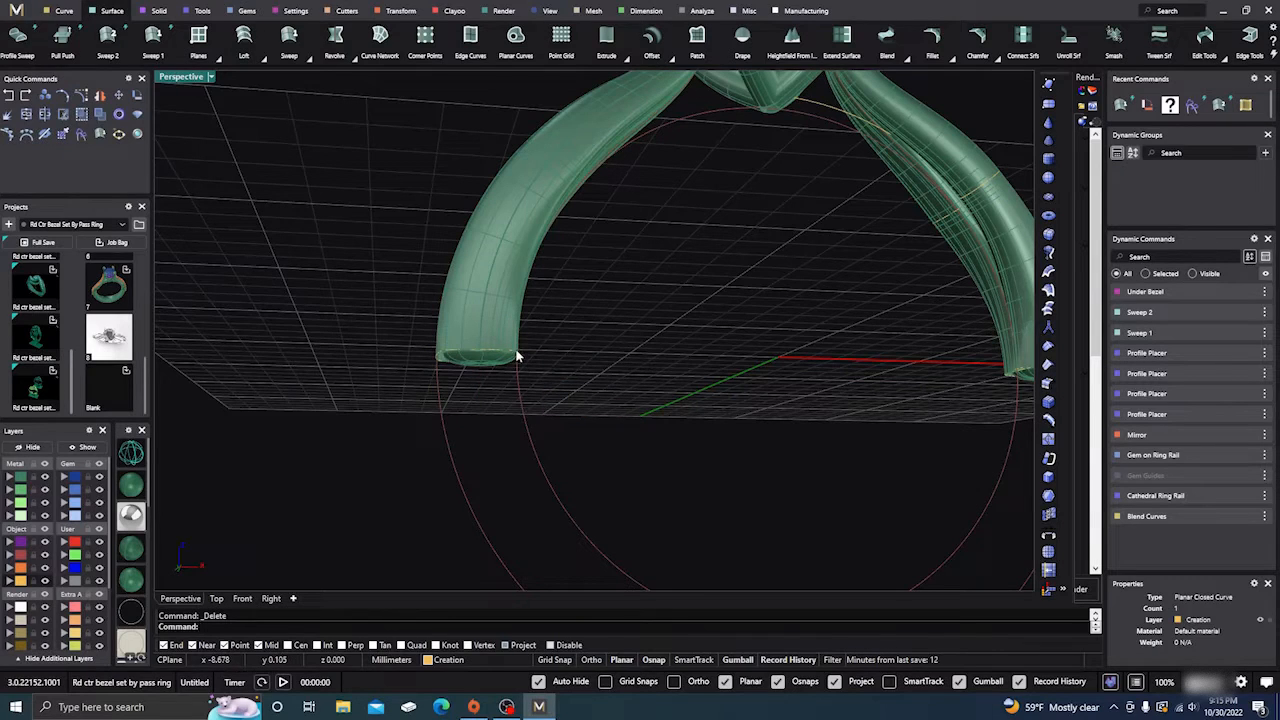
left_click(517, 355)
left_click(562, 320)
Sweep the lower shank with Sweep 2 along the finger and outside ring rails, using the duplicated border, base profile and opposite shank-end curve as profiles
scroll(290, 266, "down", 6)
right_click_drag(290, 266, 341, 346)
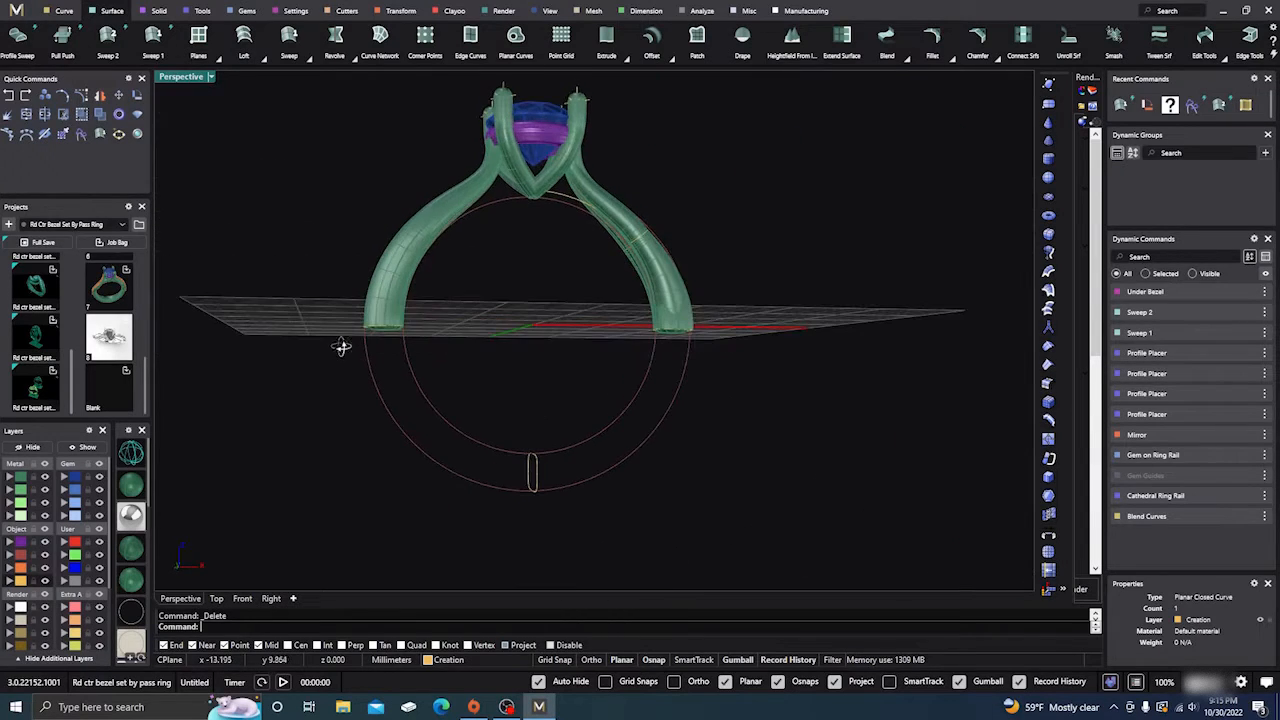
left_click(108, 38)
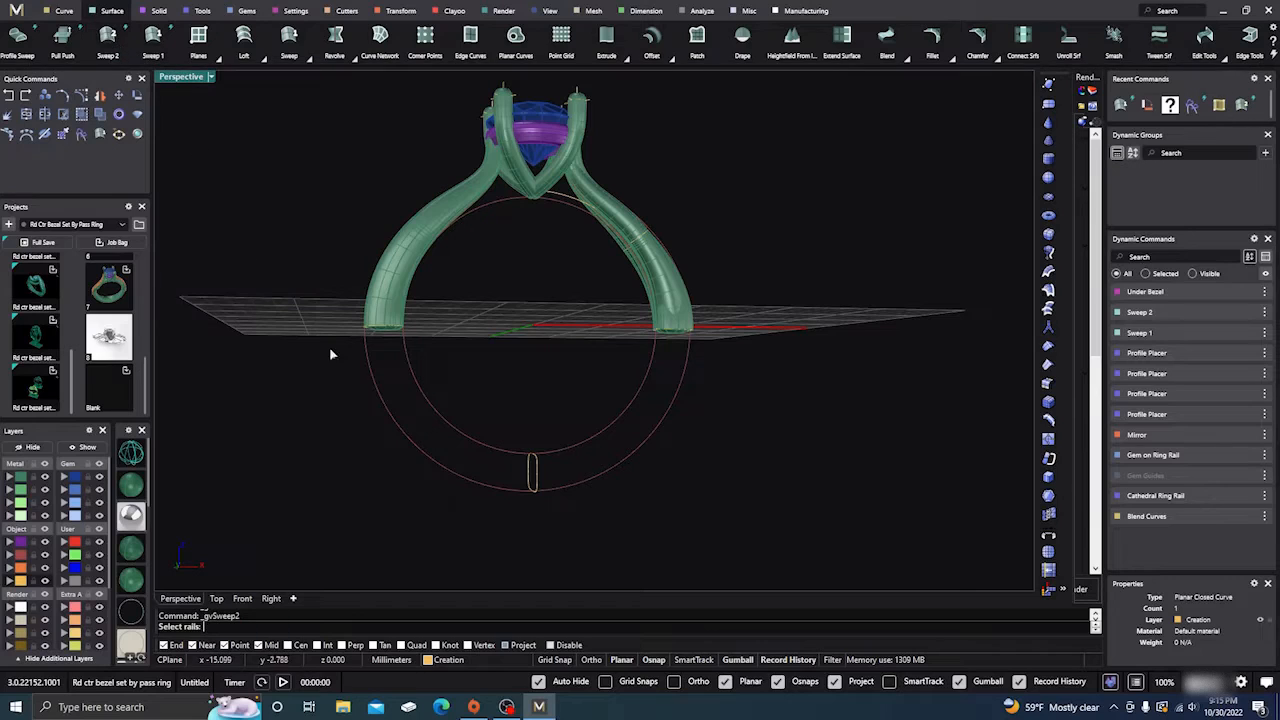
left_click(449, 428)
left_click(440, 466)
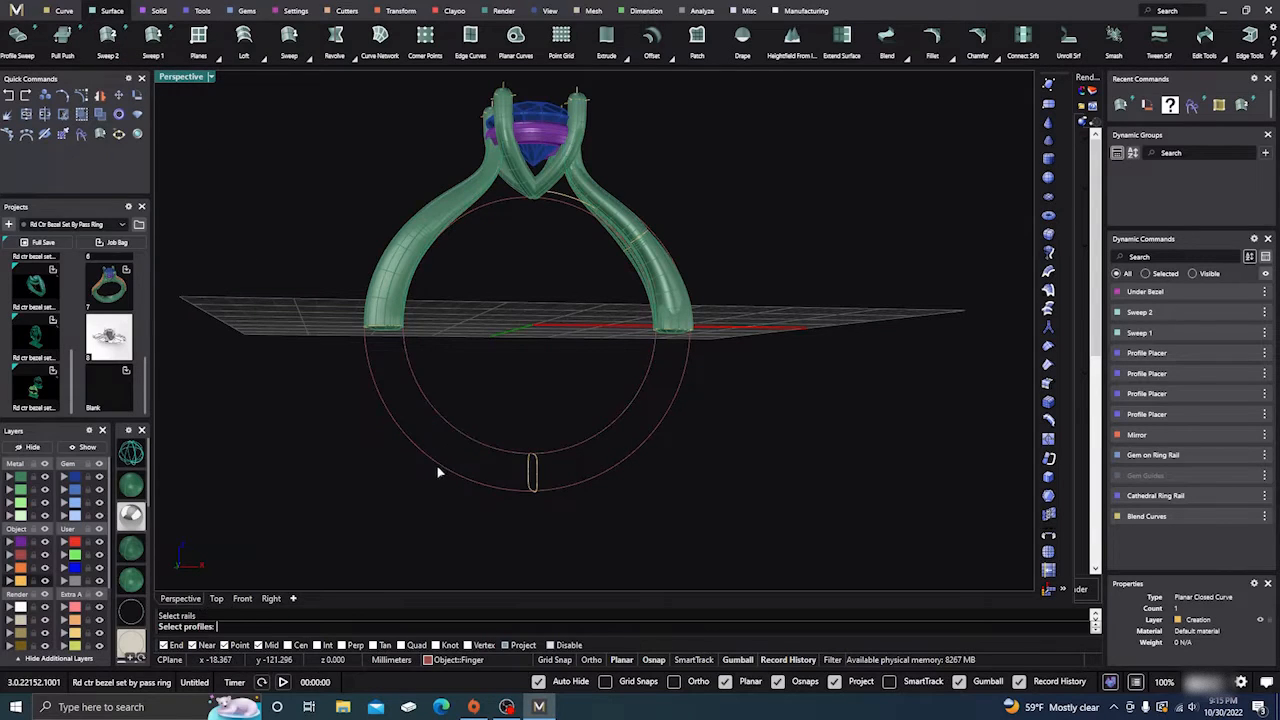
scroll(394, 330, "up", 4)
left_click(395, 322)
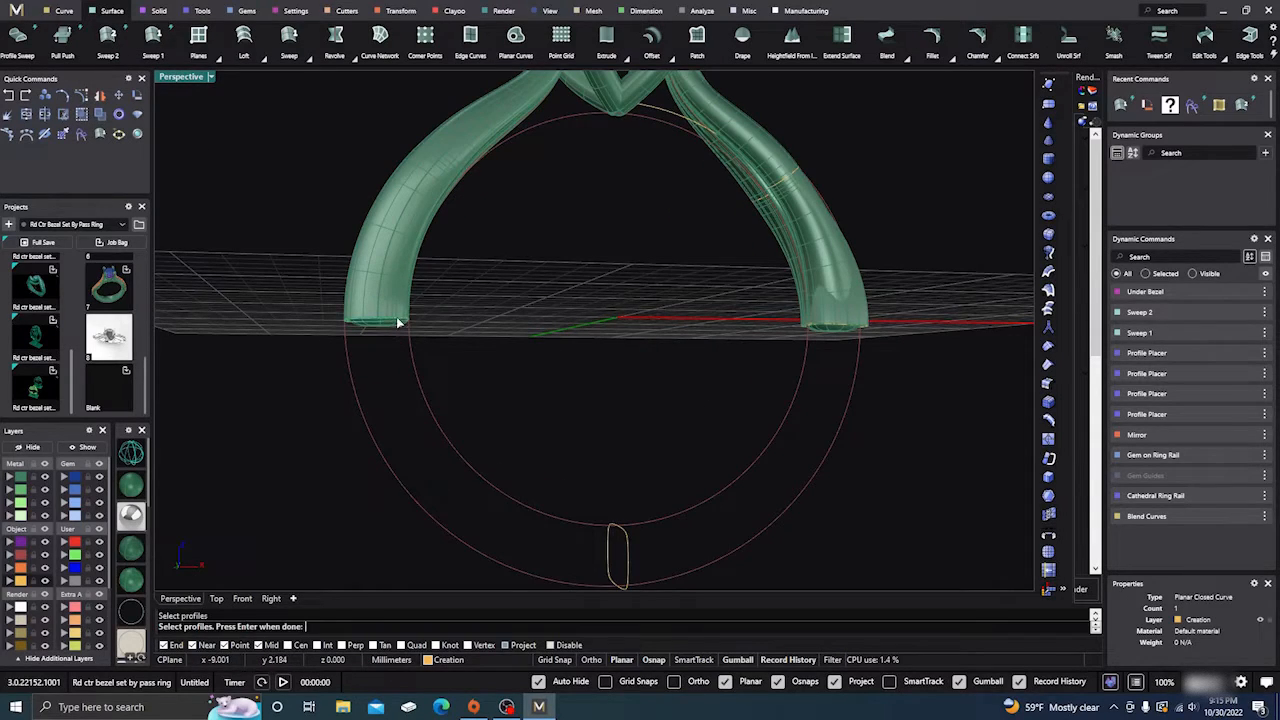
left_click(625, 566)
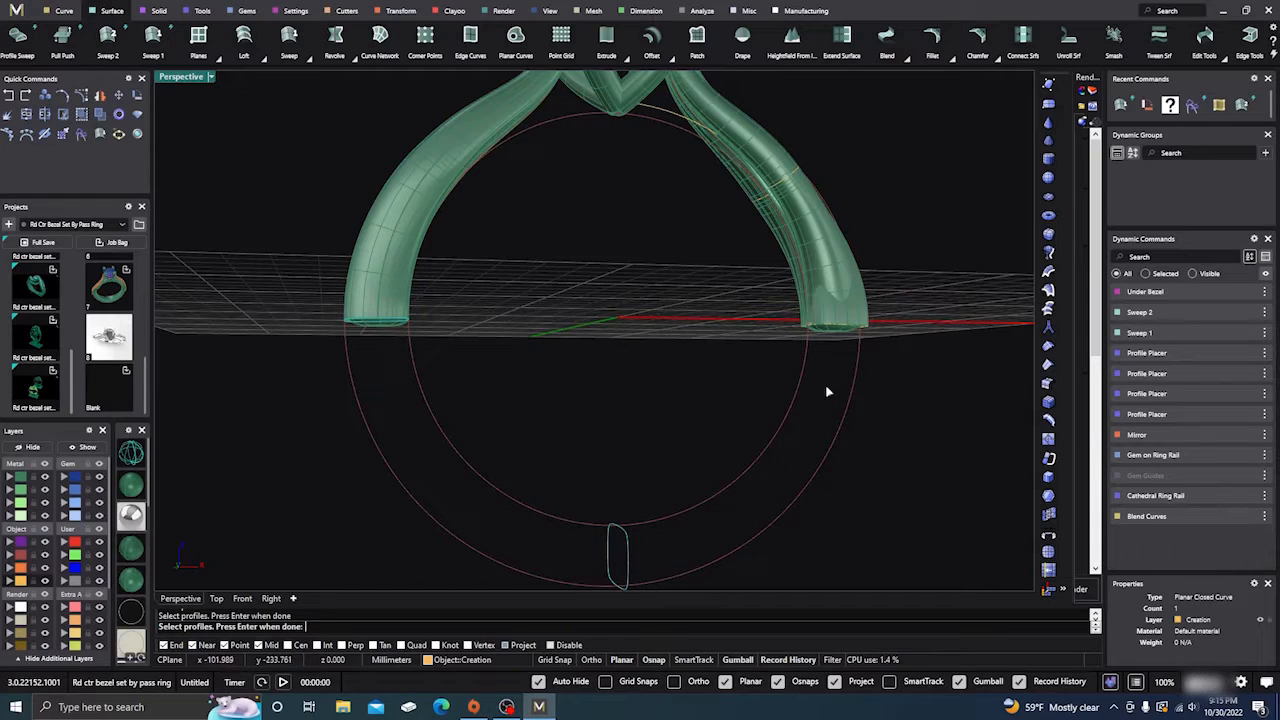
left_click(836, 323)
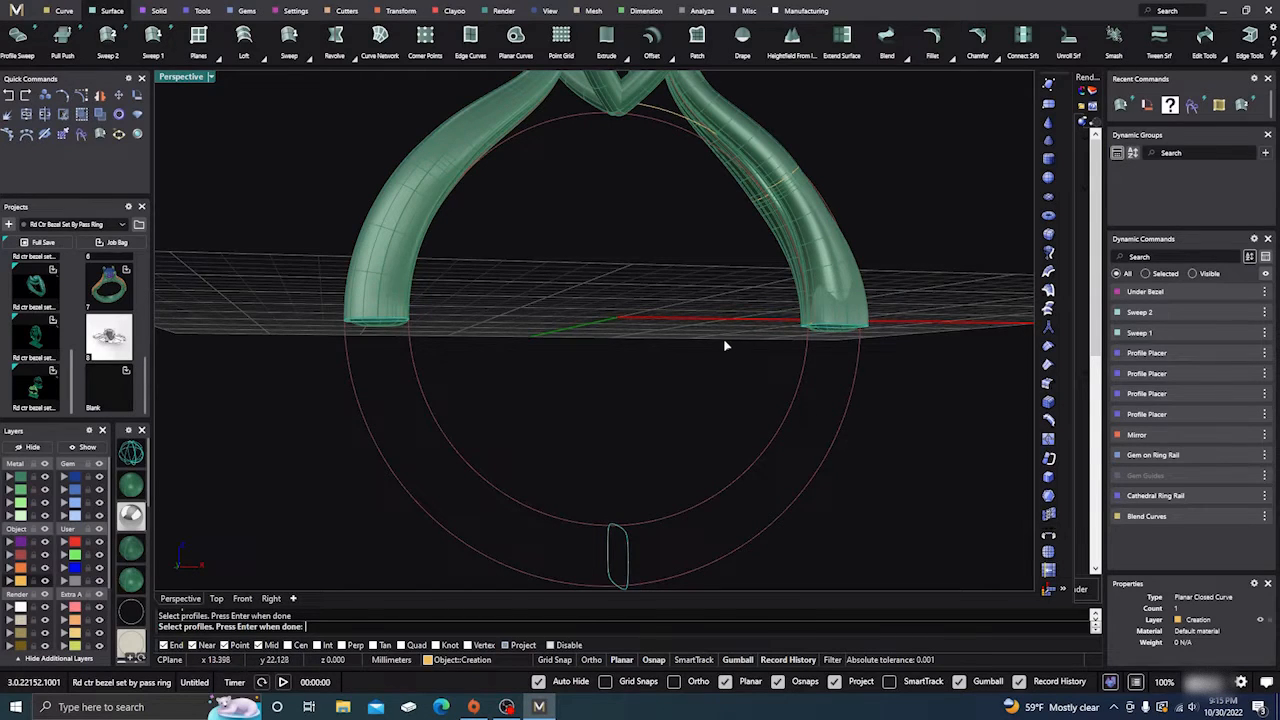
right_click(718, 345)
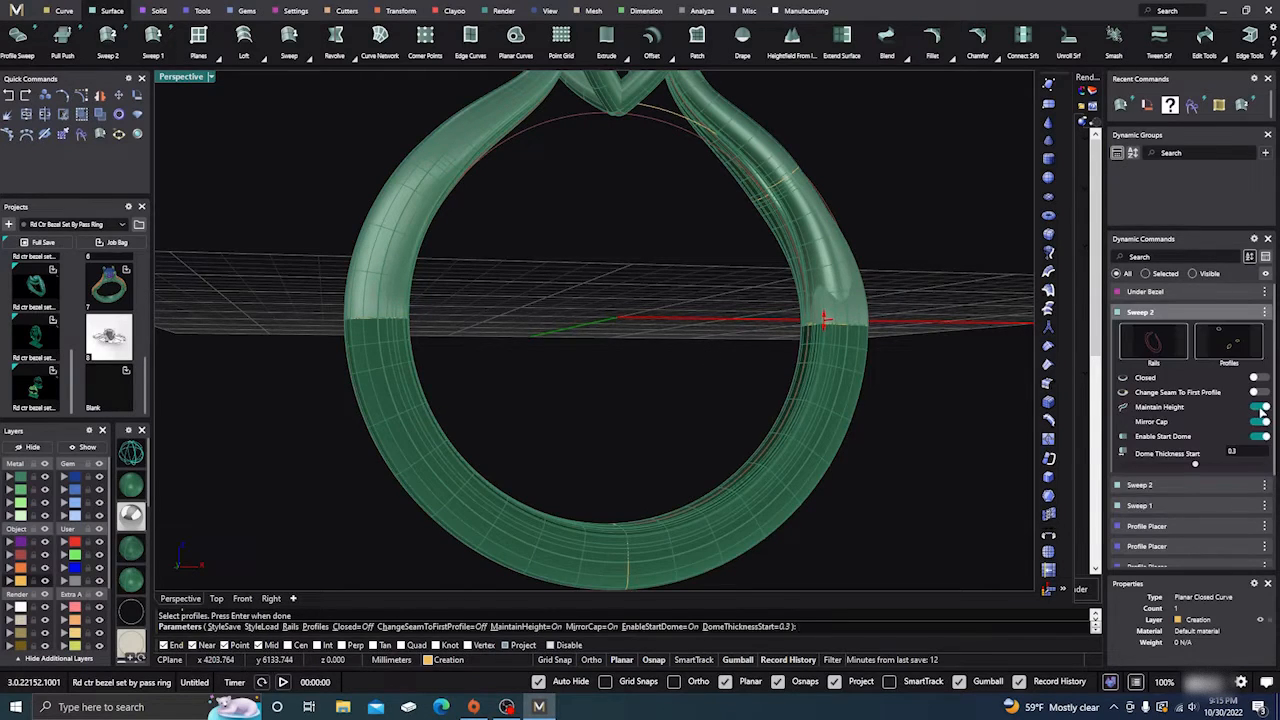
Turn off Maintain Height, Mirror Cap, Enable Start Dome and Enable End Dome for the lower shank sweep and accept it
left_click(1261, 408)
left_click(1261, 422)
left_click(1262, 437)
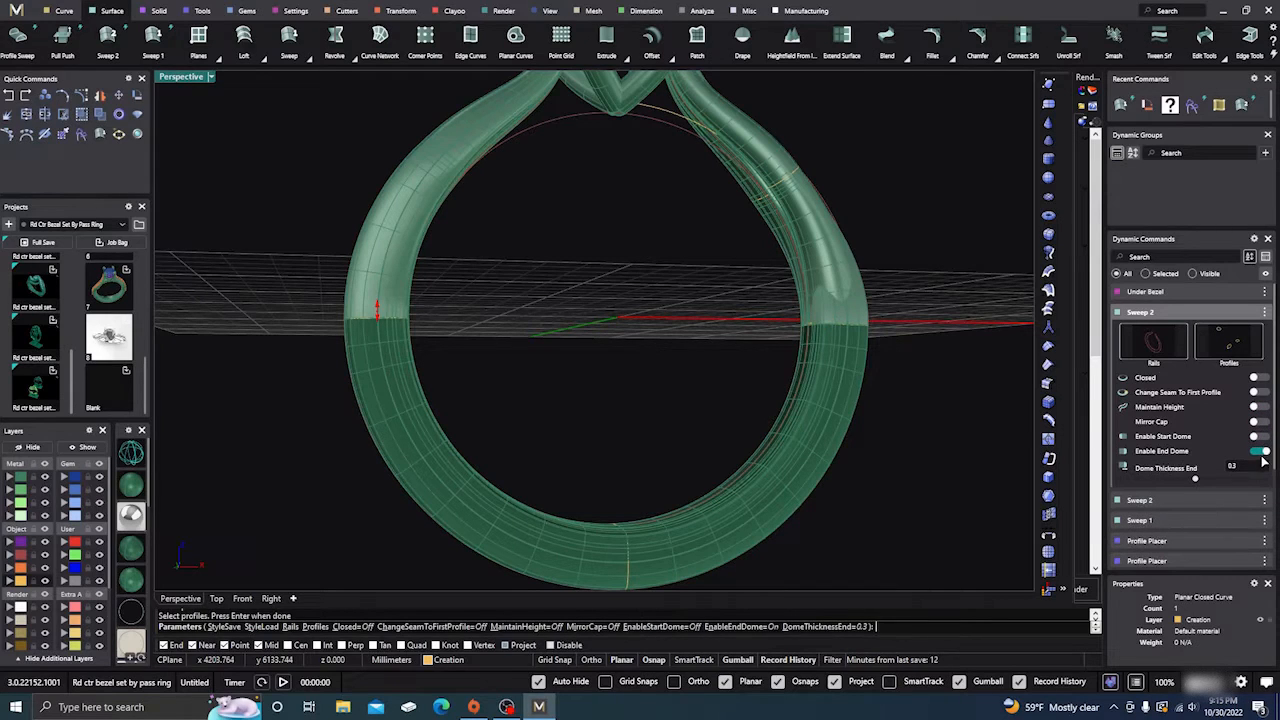
left_click(1256, 451)
key("Return")
Join the lower shank with the adjoining upper shank piece on each side, accept the history break, and check the joined object's type
right_click_drag(635, 327, 511, 401)
left_click(417, 448)
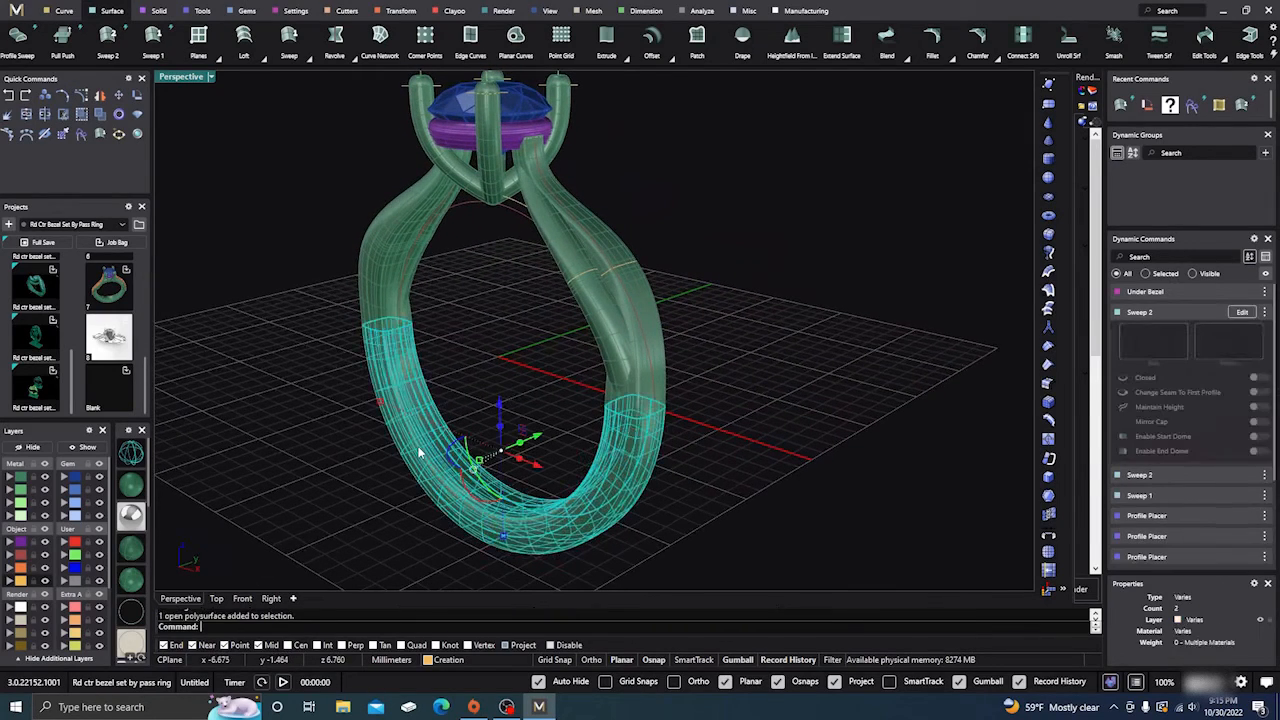
left_click(378, 280, "shift")
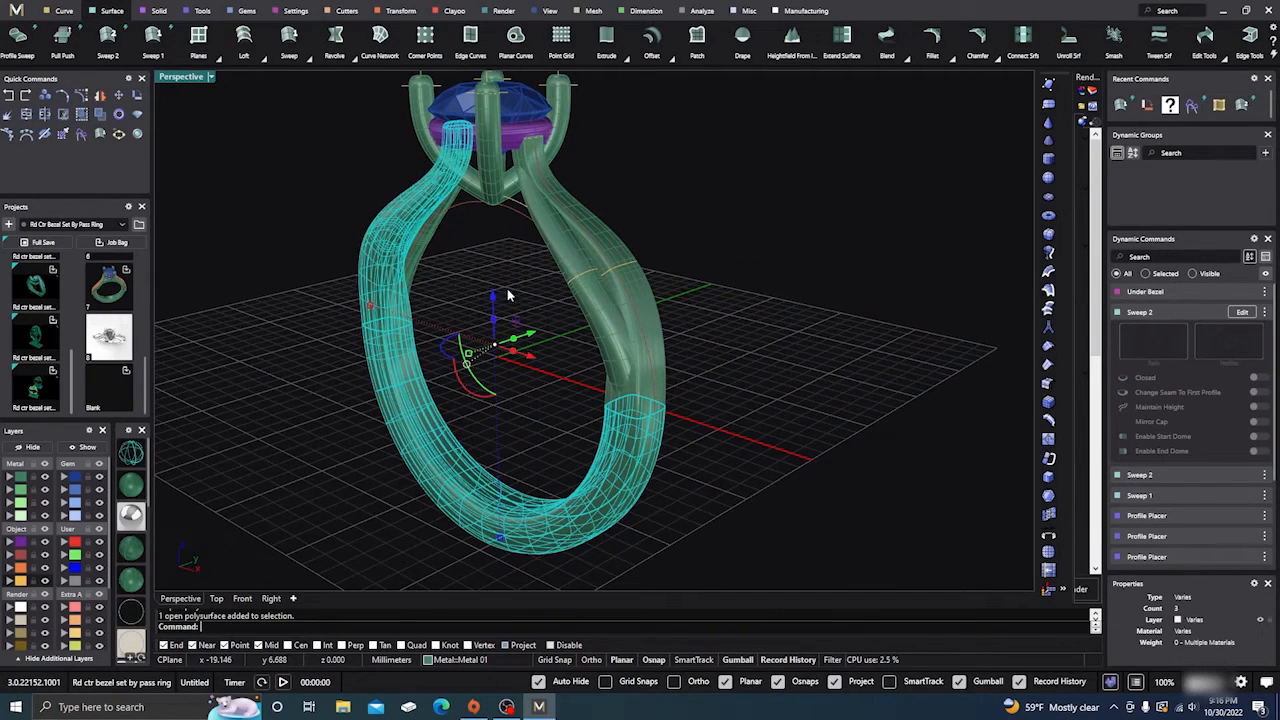
left_click(578, 224, "shift")
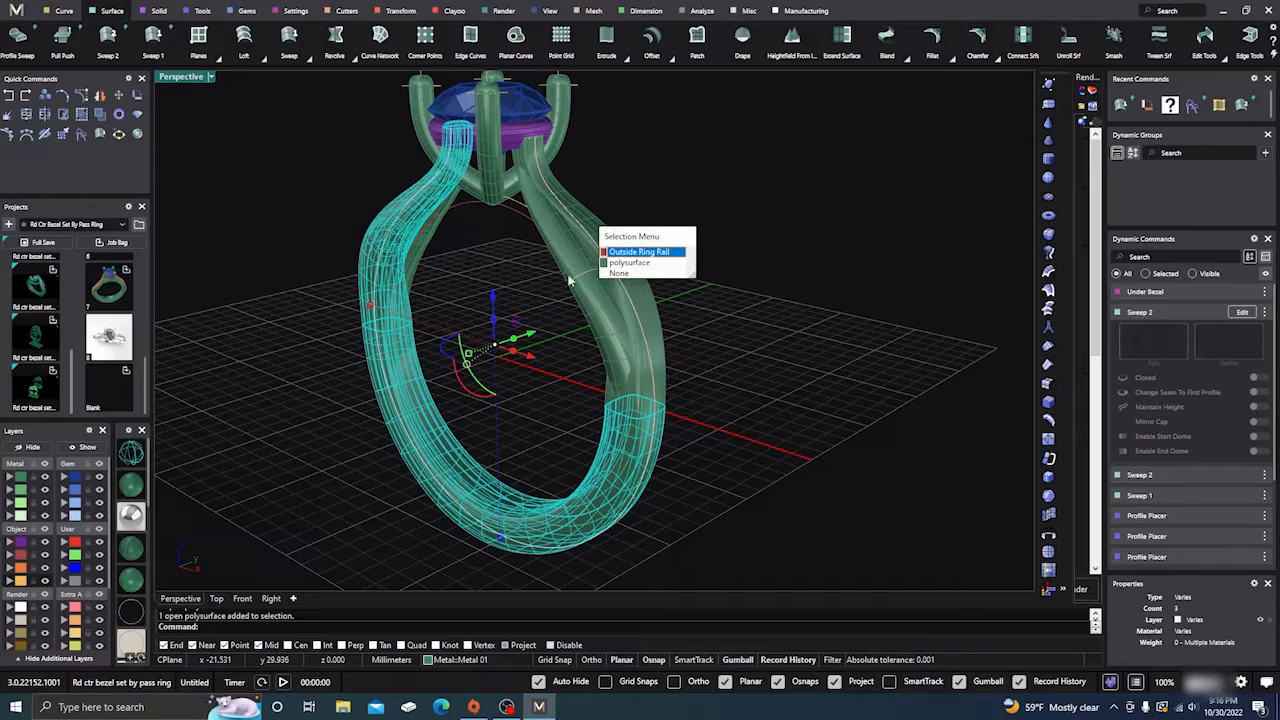
left_click(612, 263)
right_click_drag(549, 320, 409, 251)
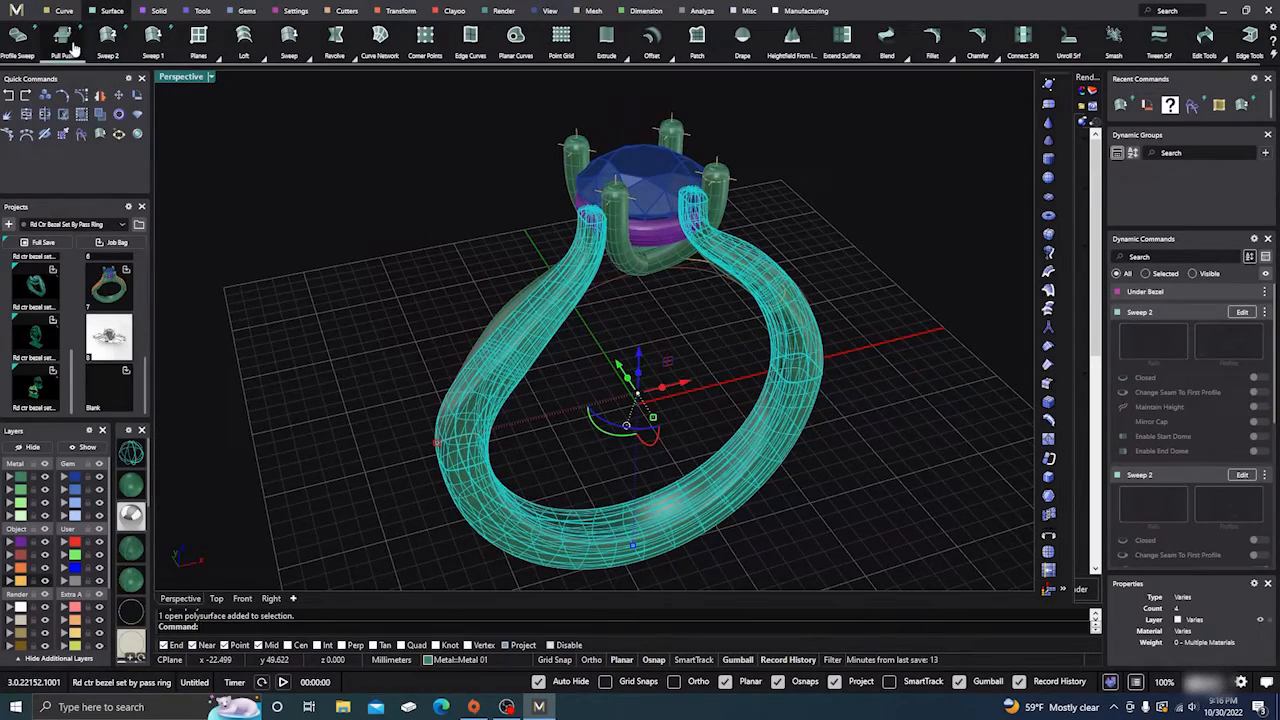
left_click(27, 115)
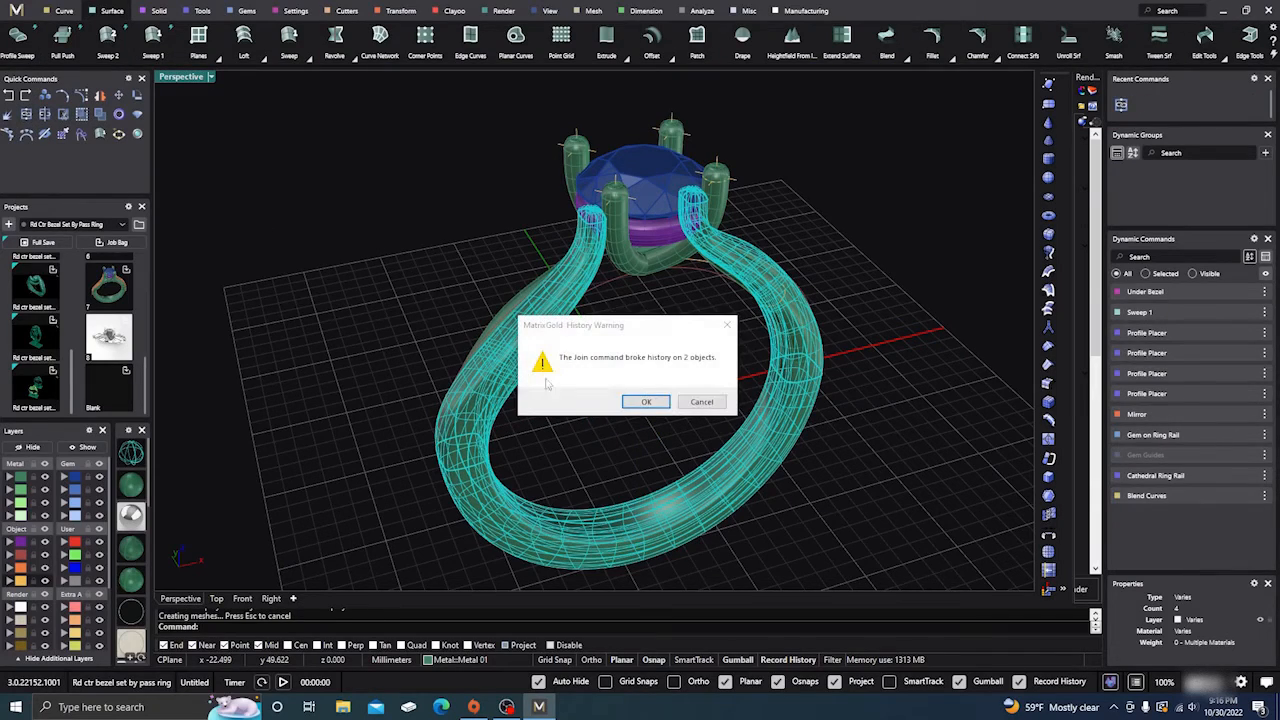
left_click(655, 403)
mouse_move(703, 374)
right_mouse_down()
mouse_move(573, 350)
mouse_move(629, 351)
mouse_move(591, 357)
mouse_move(605, 362)
right_mouse_up()
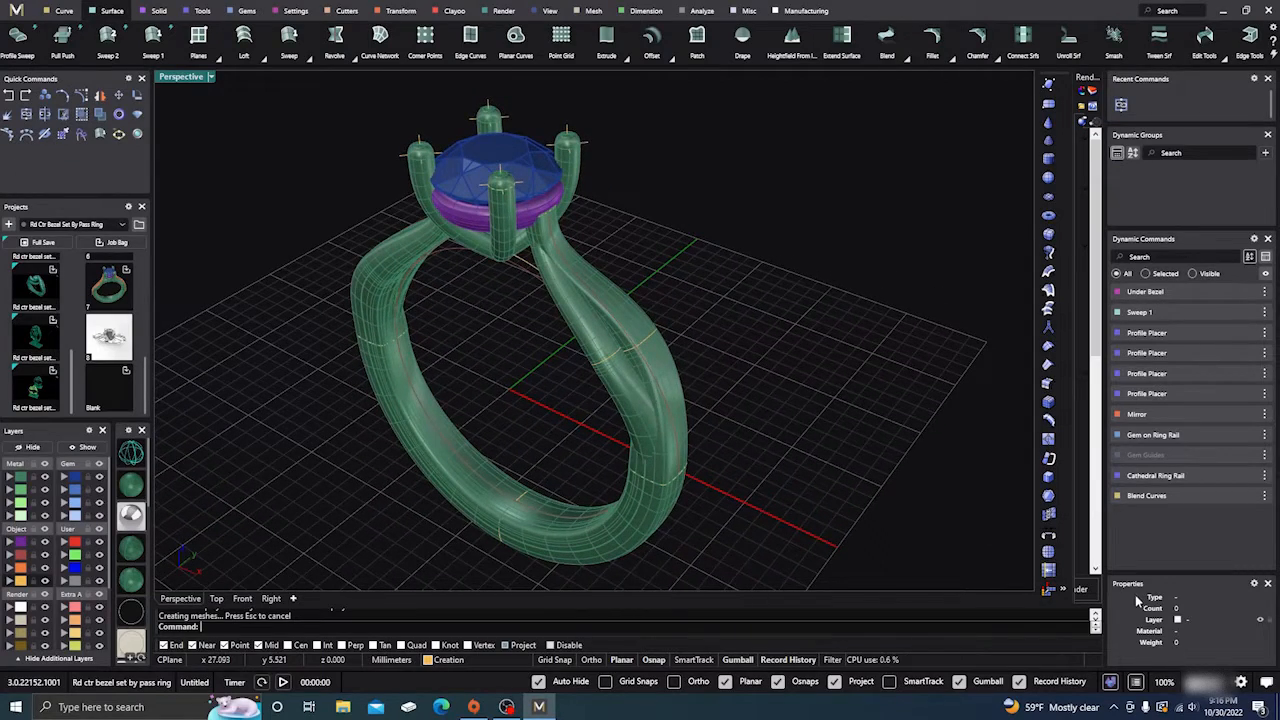
left_click(677, 371)
left_click(801, 354)
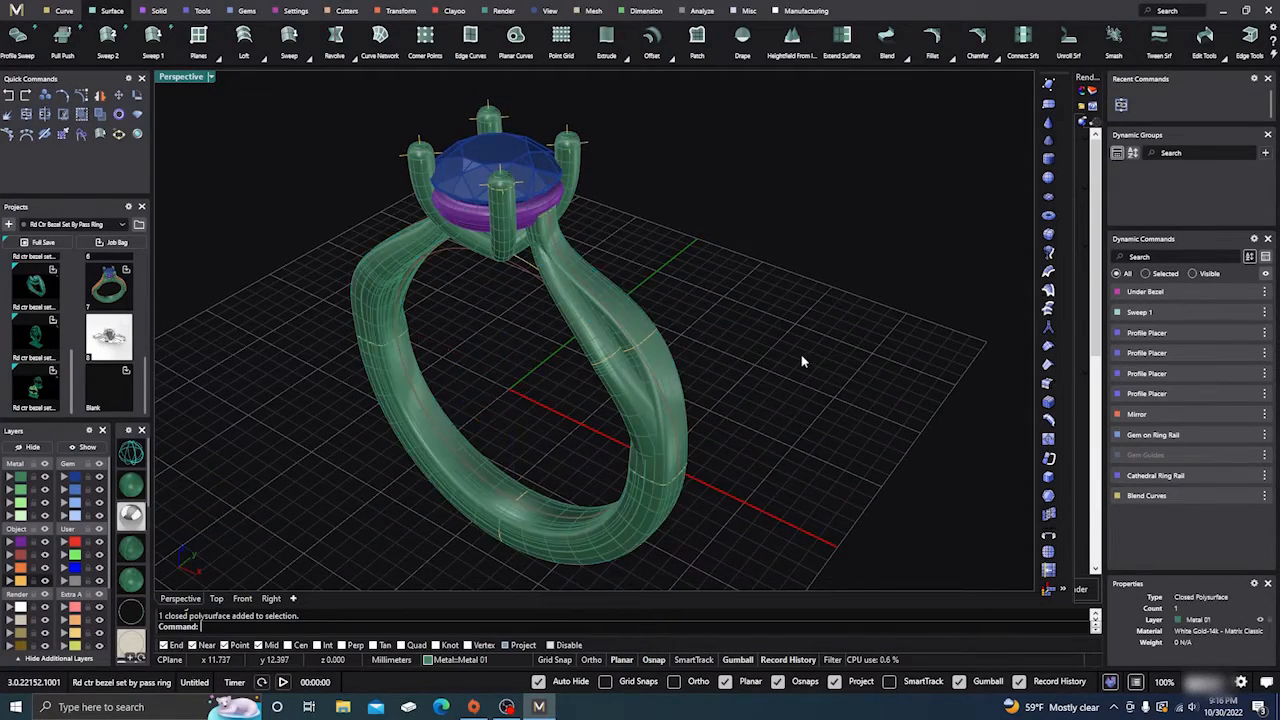
Edit the base profile at the bottom of the ring to a width of 4, accept it, and select the joined shank
right_click_drag(801, 354, 623, 417)
scroll(492, 487, "up", 5)
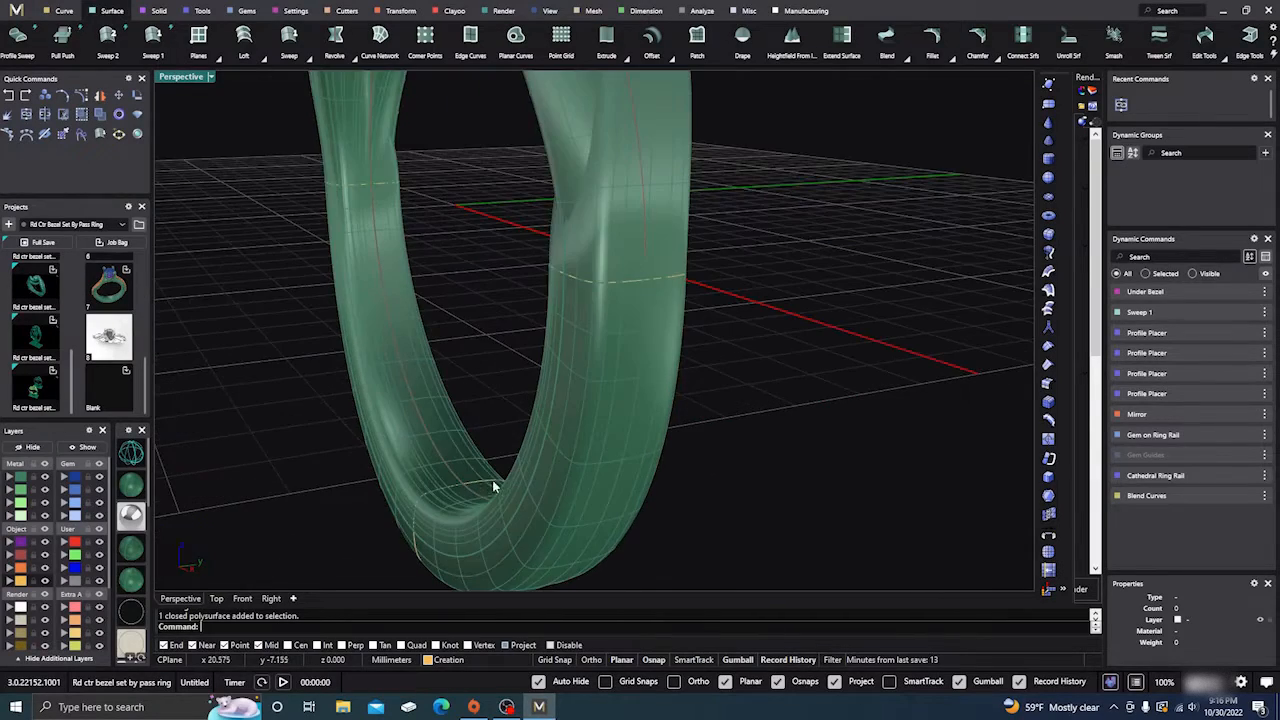
left_click(483, 487)
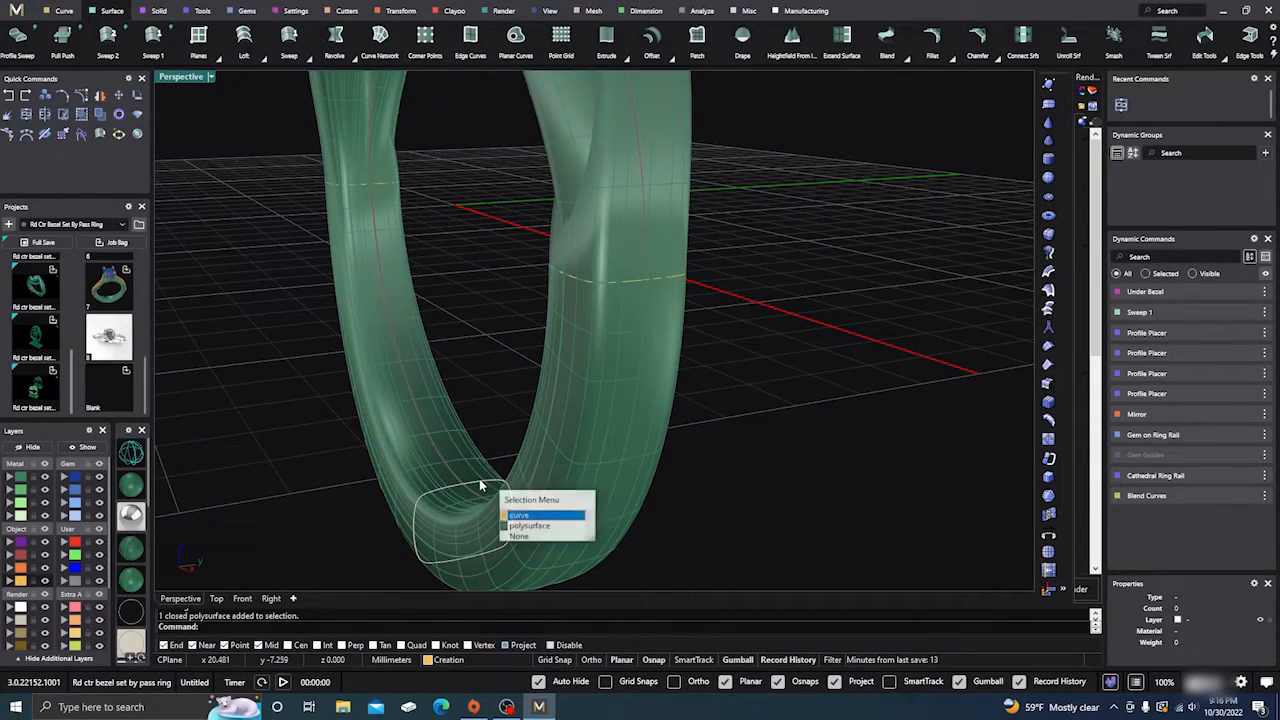
left_click(518, 515)
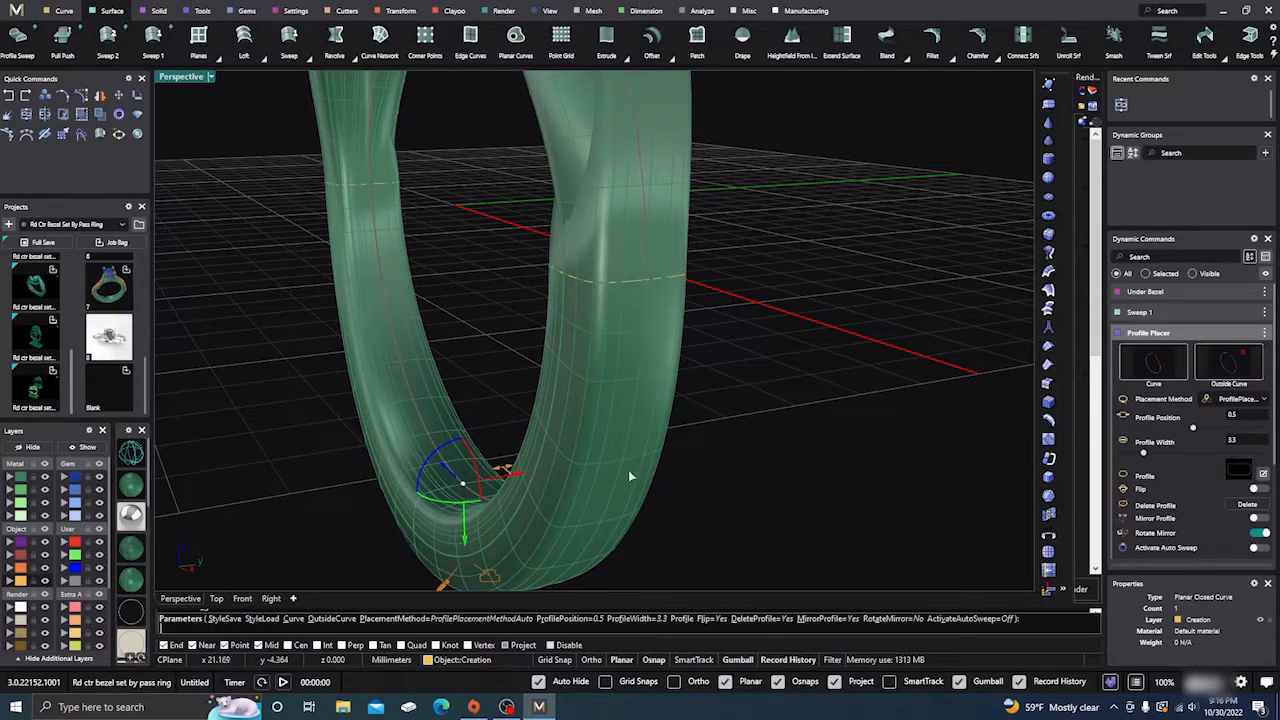
left_click_drag(508, 469, 521, 467)
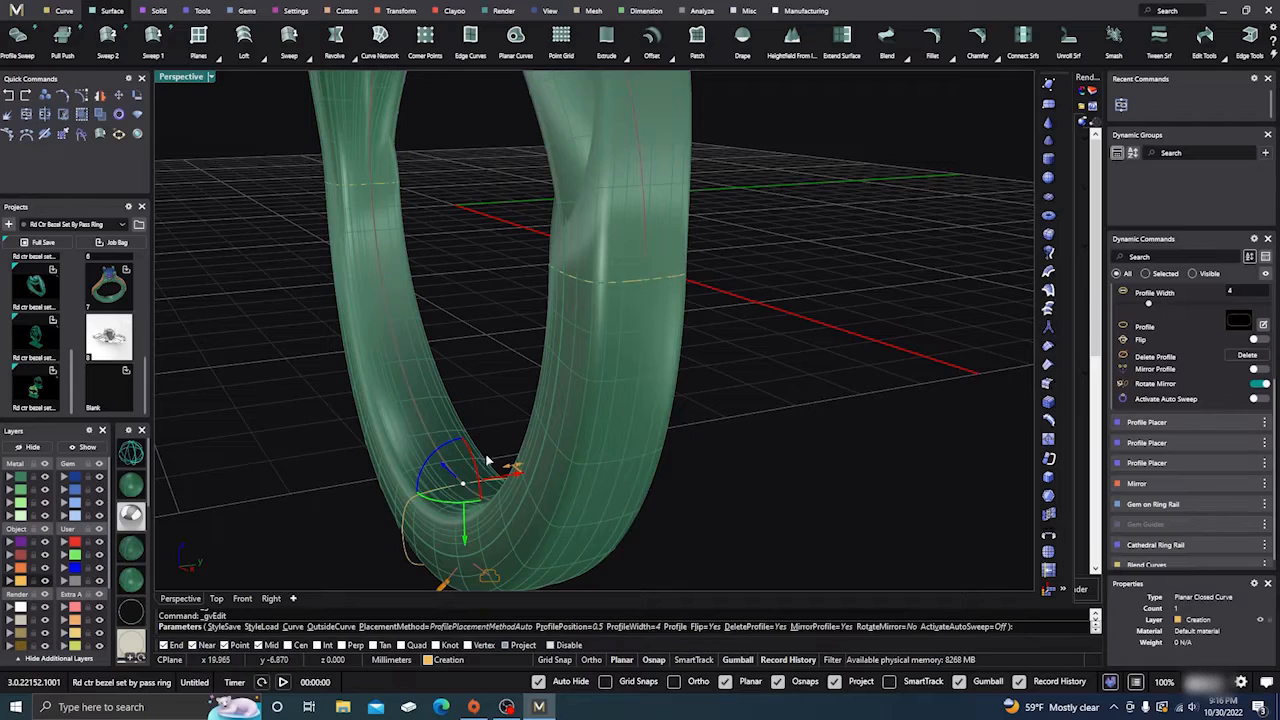
right_click(489, 456)
scroll(501, 440, "down", 8)
left_click(507, 478)
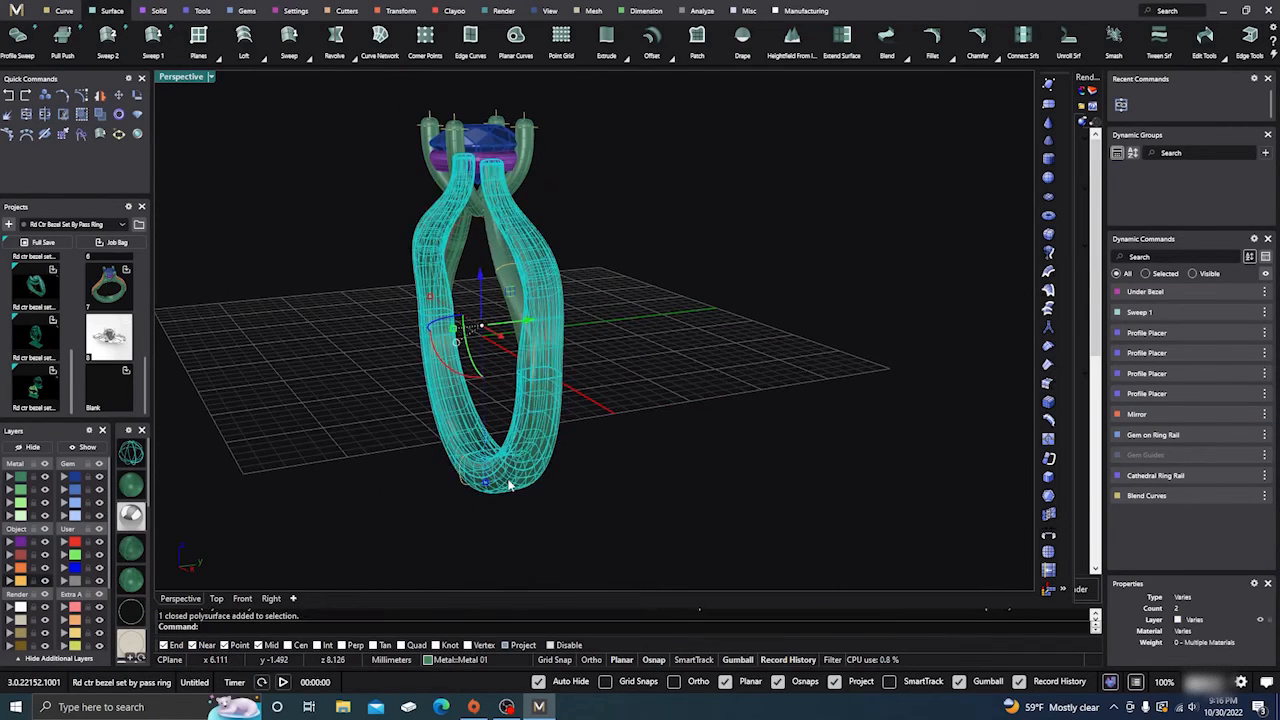
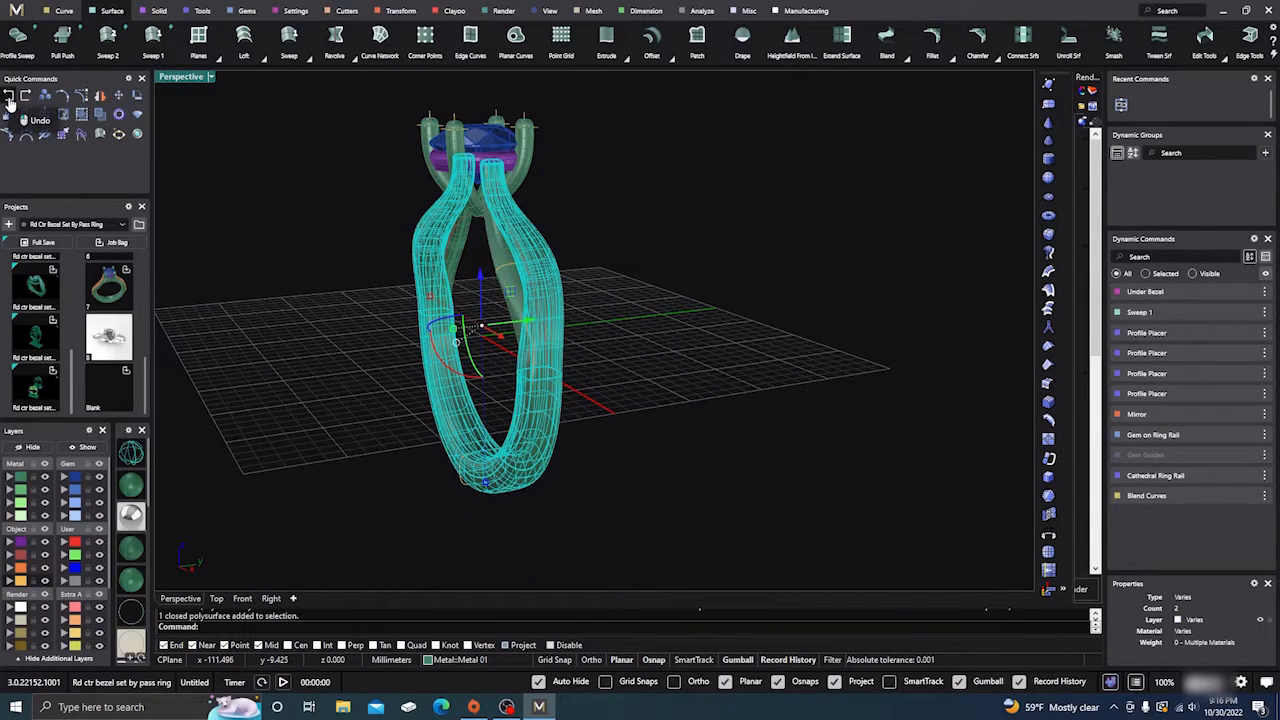
Undo the last base profile edit, the shank joins and the lower shank sweep
left_click(9, 97)
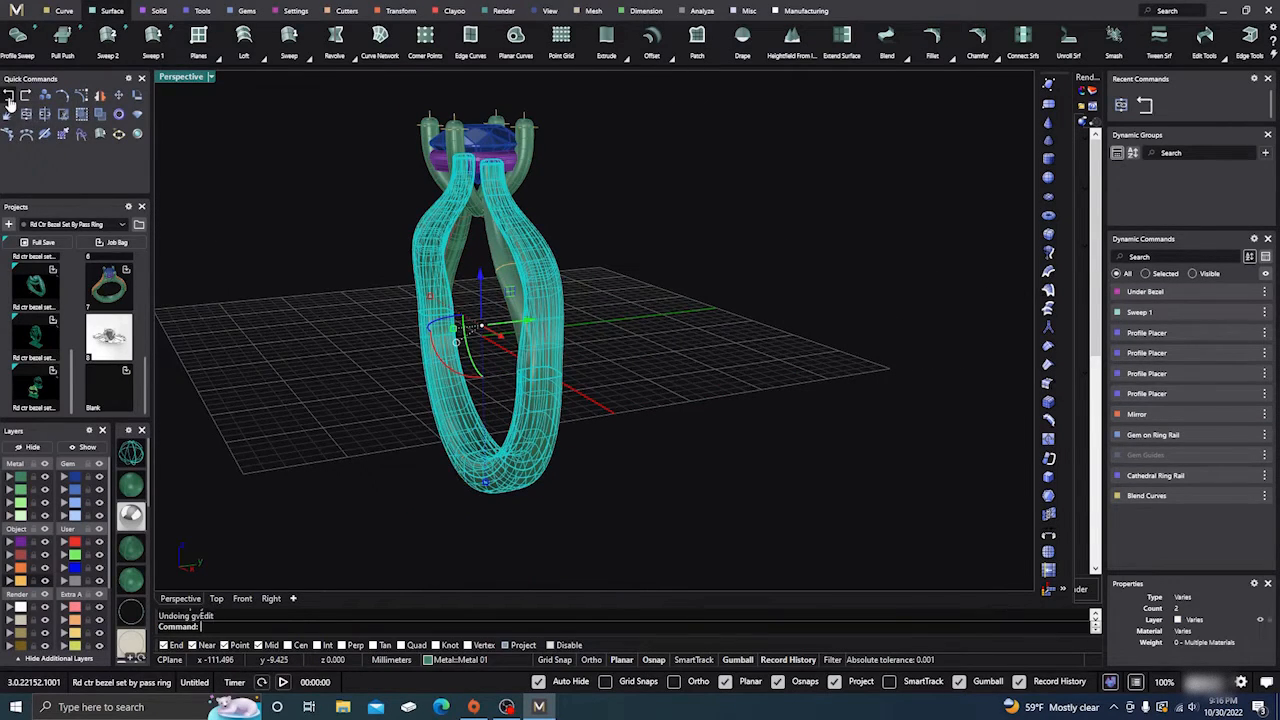
left_click(9, 97)
right_click_drag(276, 418, 298, 413)
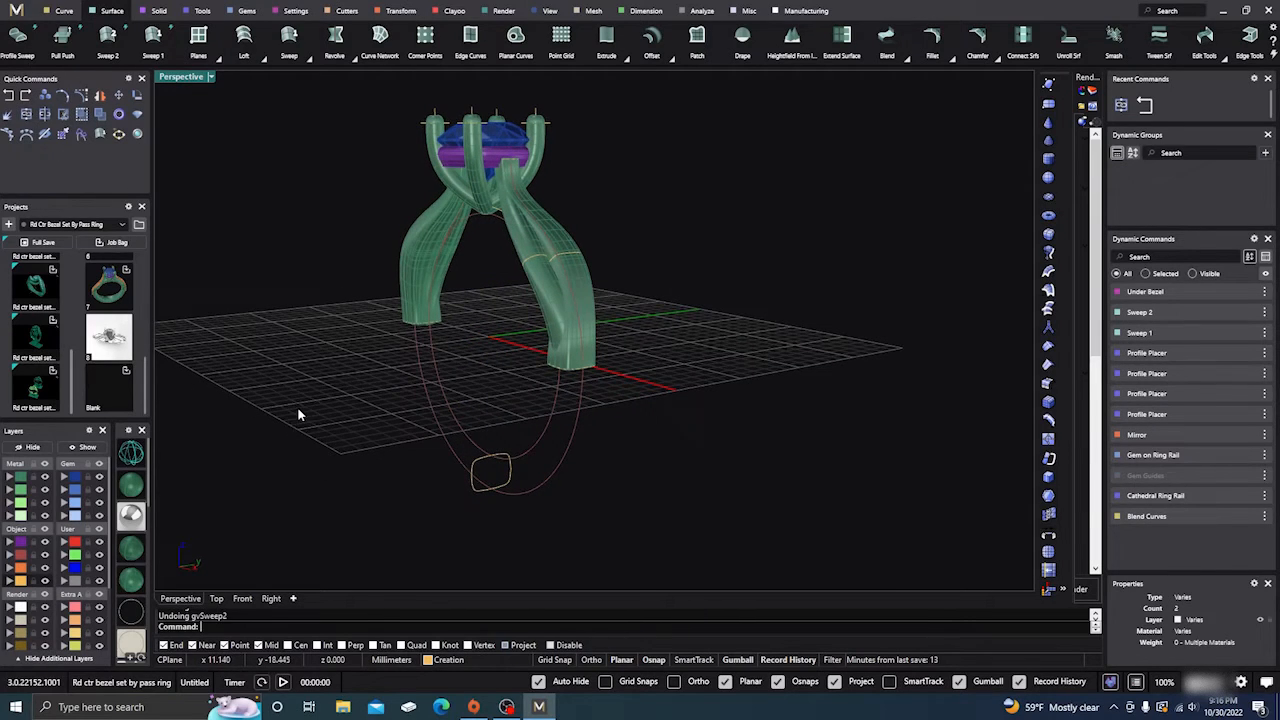
Edit the base profile at the bottom of the ring to a width of 4.2 and accept it
left_click(474, 477)
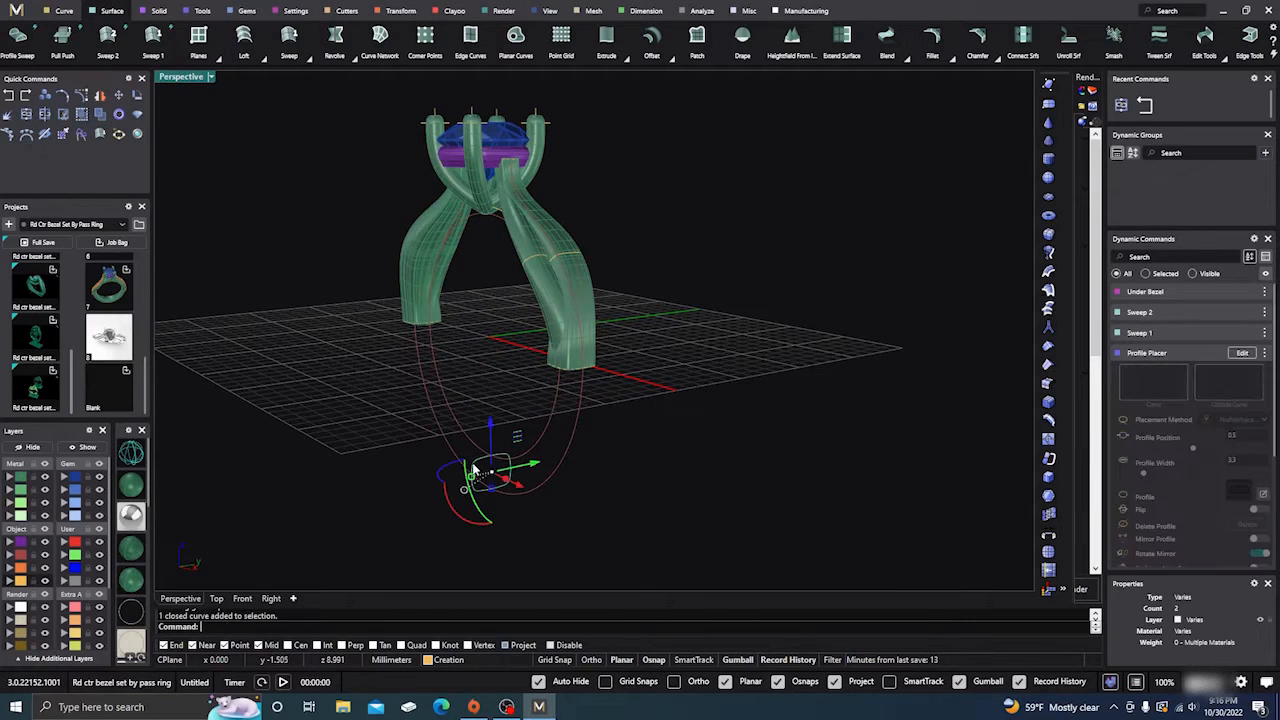
left_click(1243, 356)
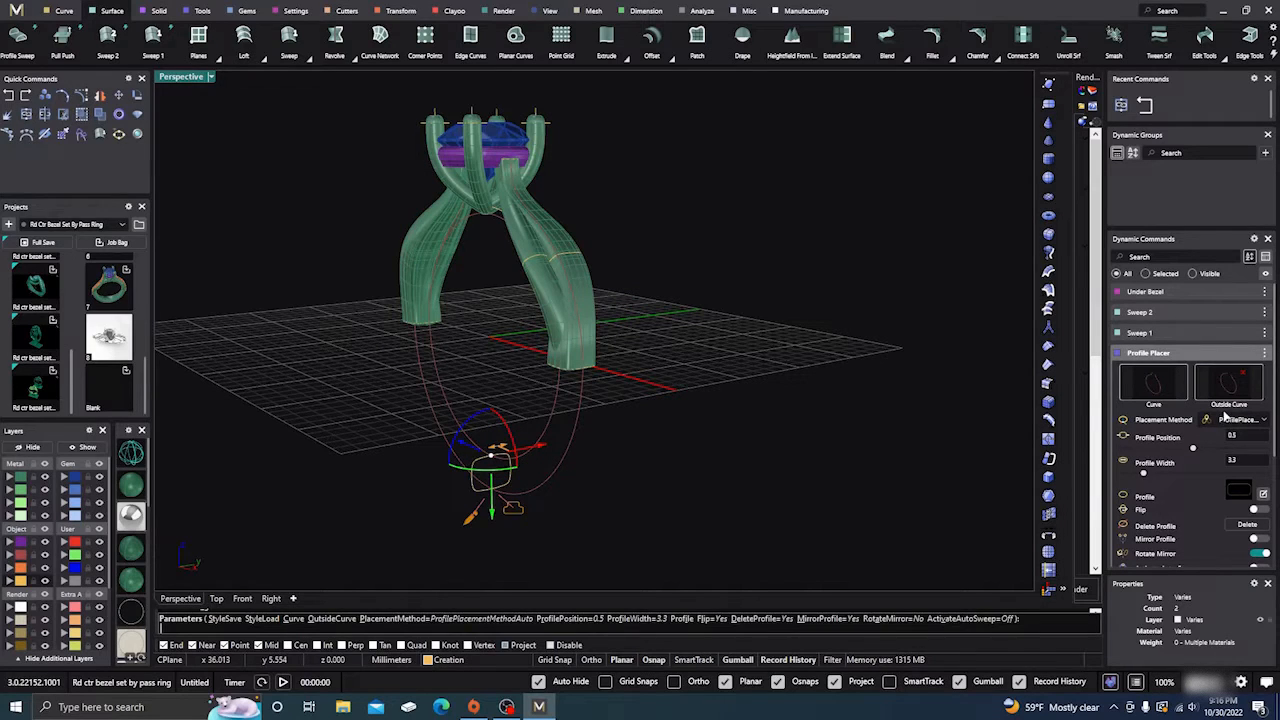
right_click_drag(706, 470, 476, 422)
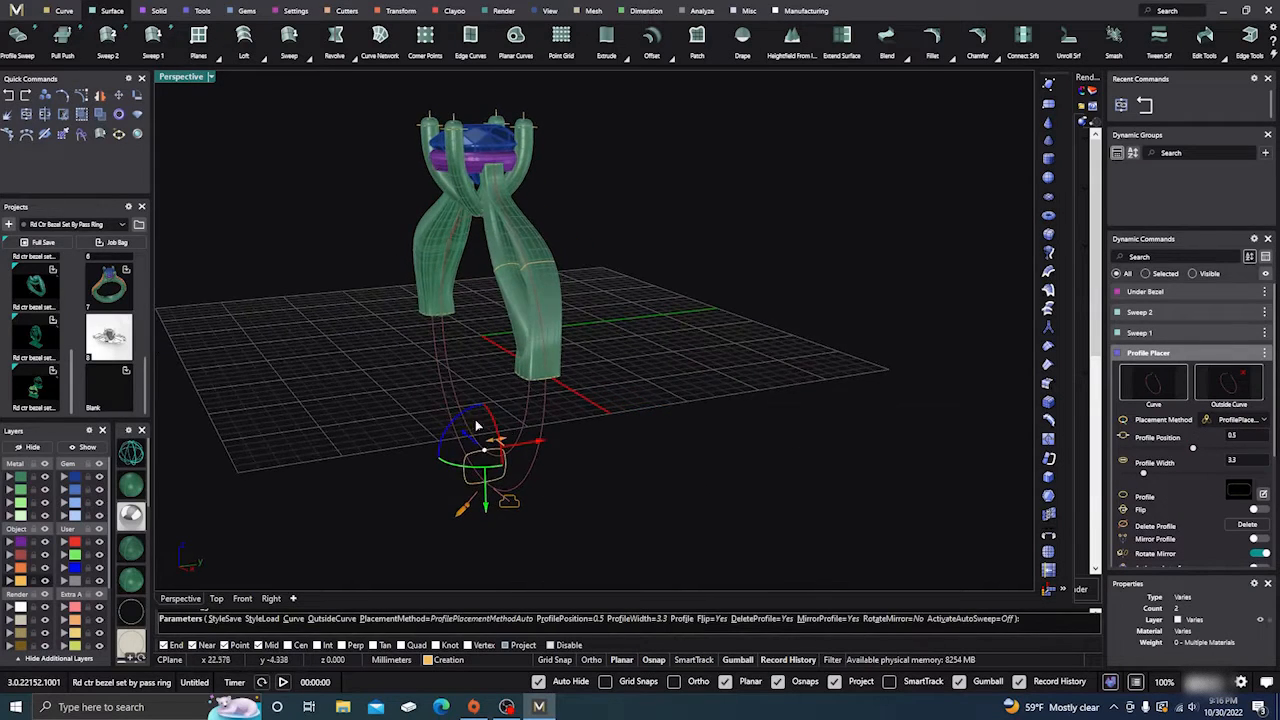
scroll(493, 450, "up", 3)
left_click_drag(510, 443, 523, 442)
right_click(517, 331)
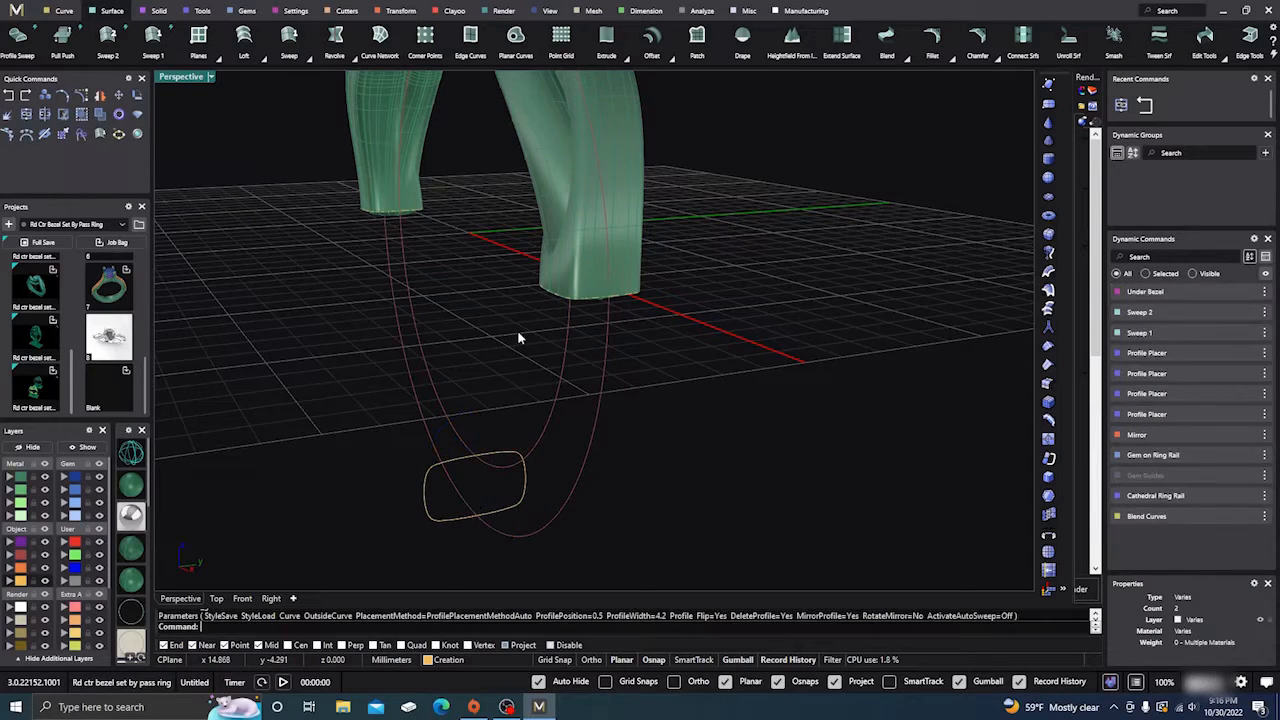
Sweep the lower shank with Sweep 2 along the finger and outside ring rails, using both shank-end curves and the base profile as profiles
right_click_drag(496, 340, 502, 324)
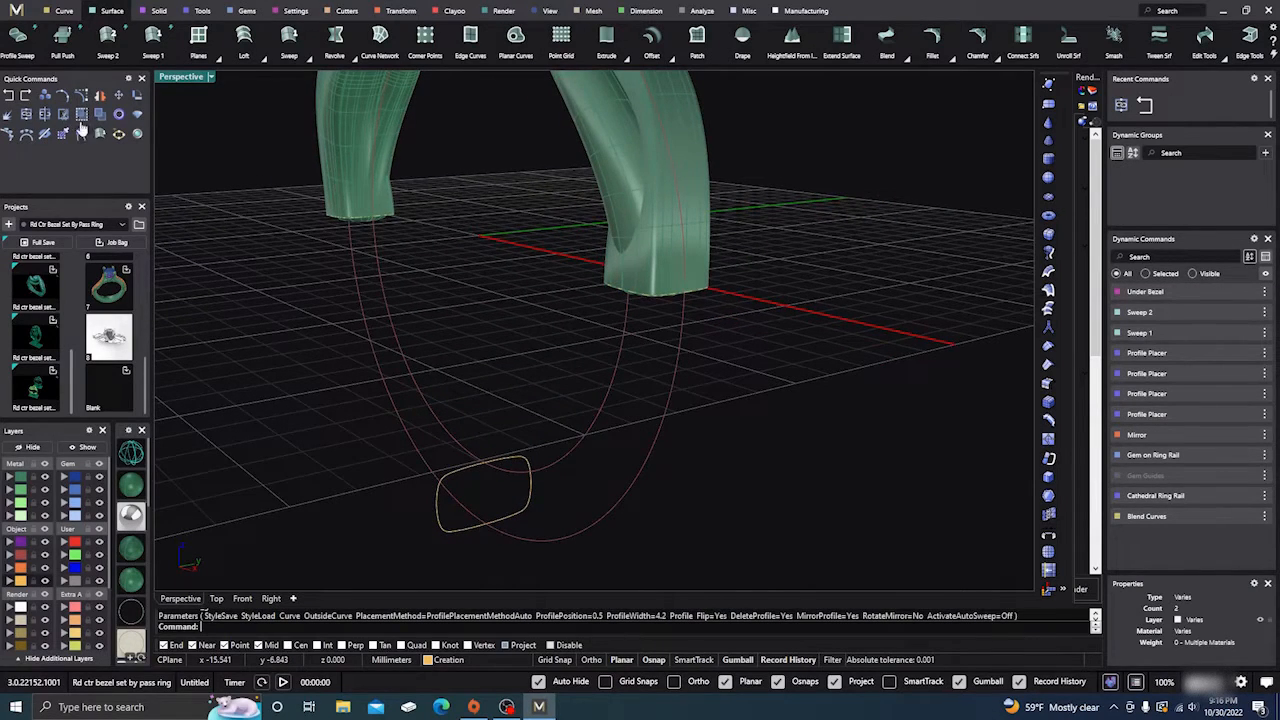
left_click(107, 38)
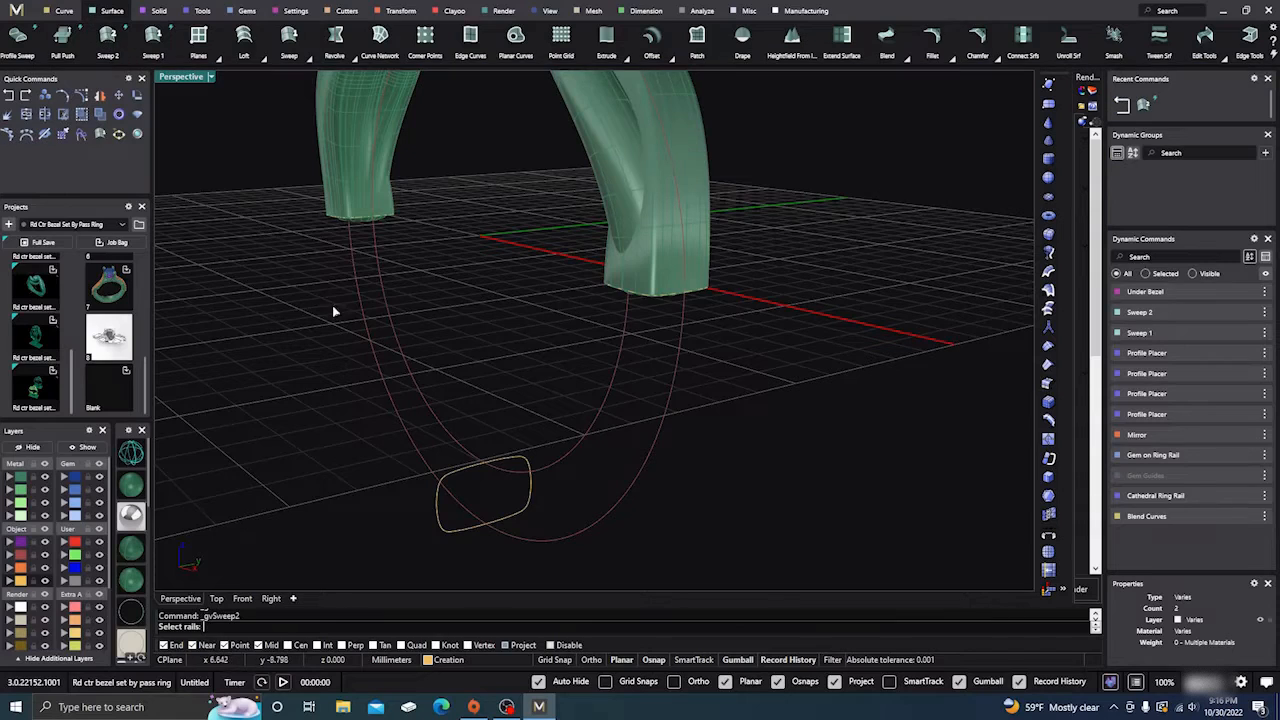
left_click(402, 360)
left_click(386, 384)
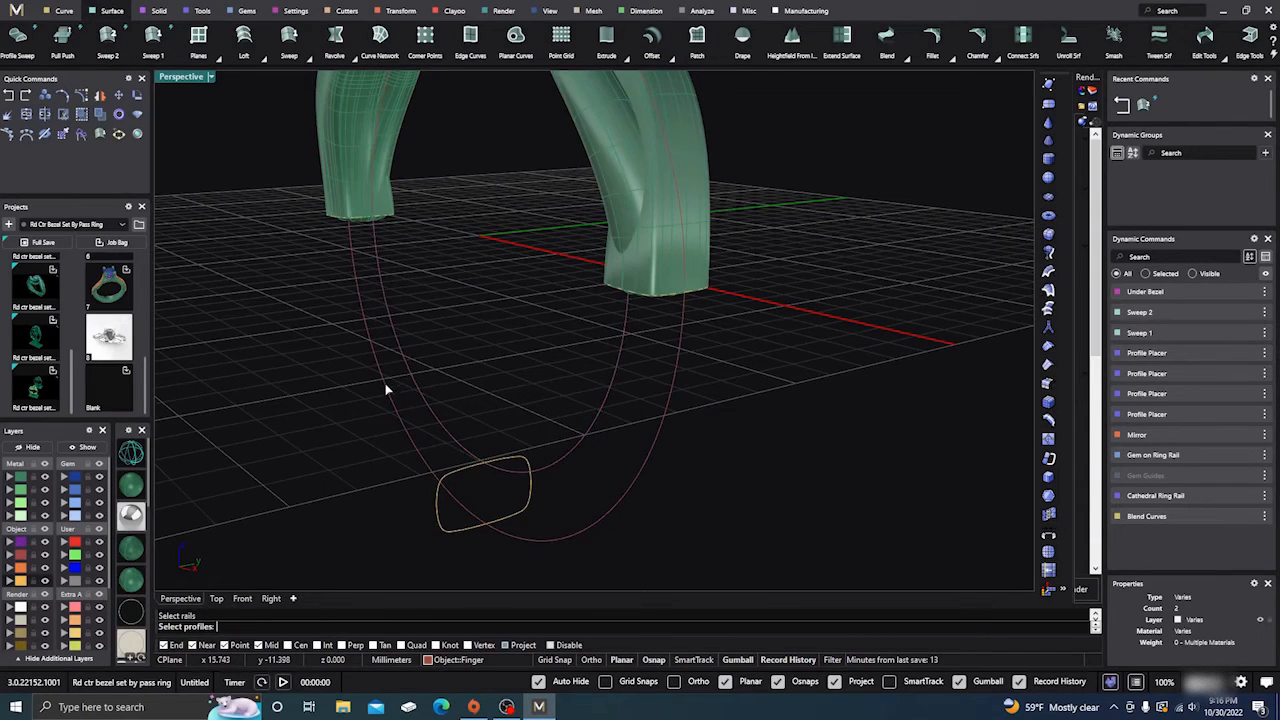
left_click(367, 216)
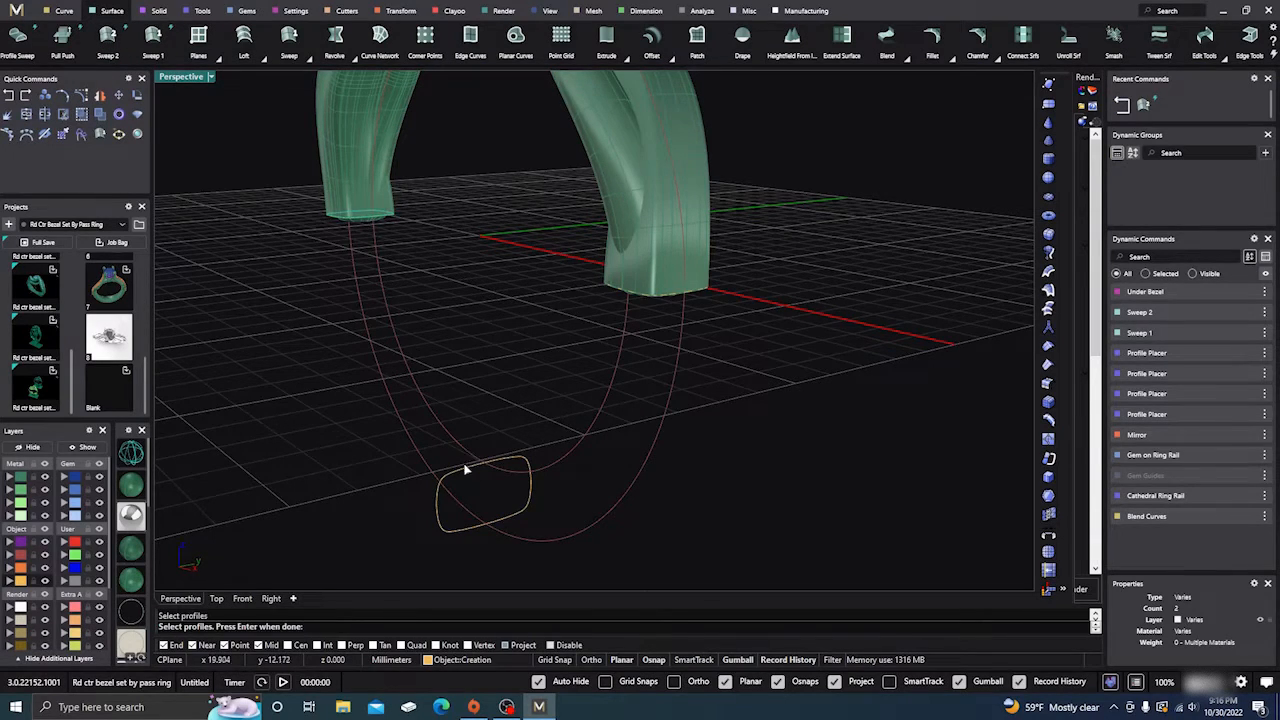
left_click(668, 300)
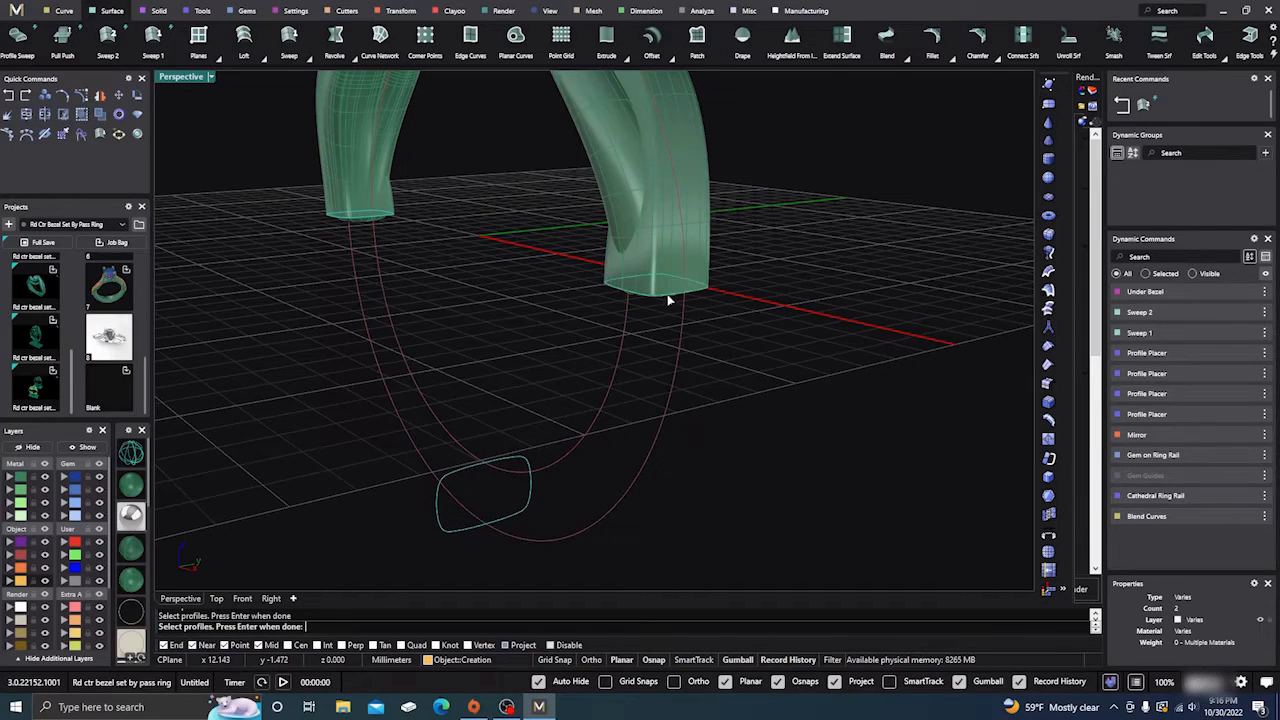
key("Return")
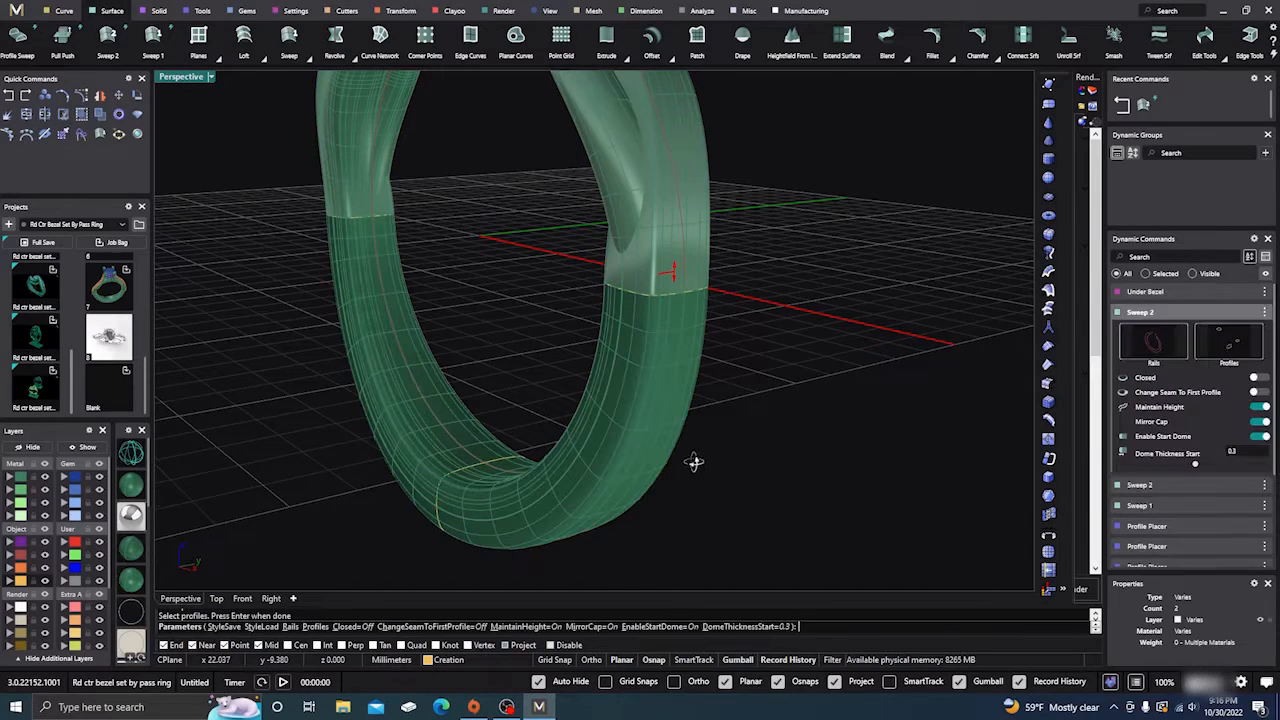
Disable Maintain Height, Mirror Cap, Enable Start Dome and Enable End Dome for the new lower shank sweep and accept it
right_click_drag(691, 461, 679, 459)
left_click(1259, 407)
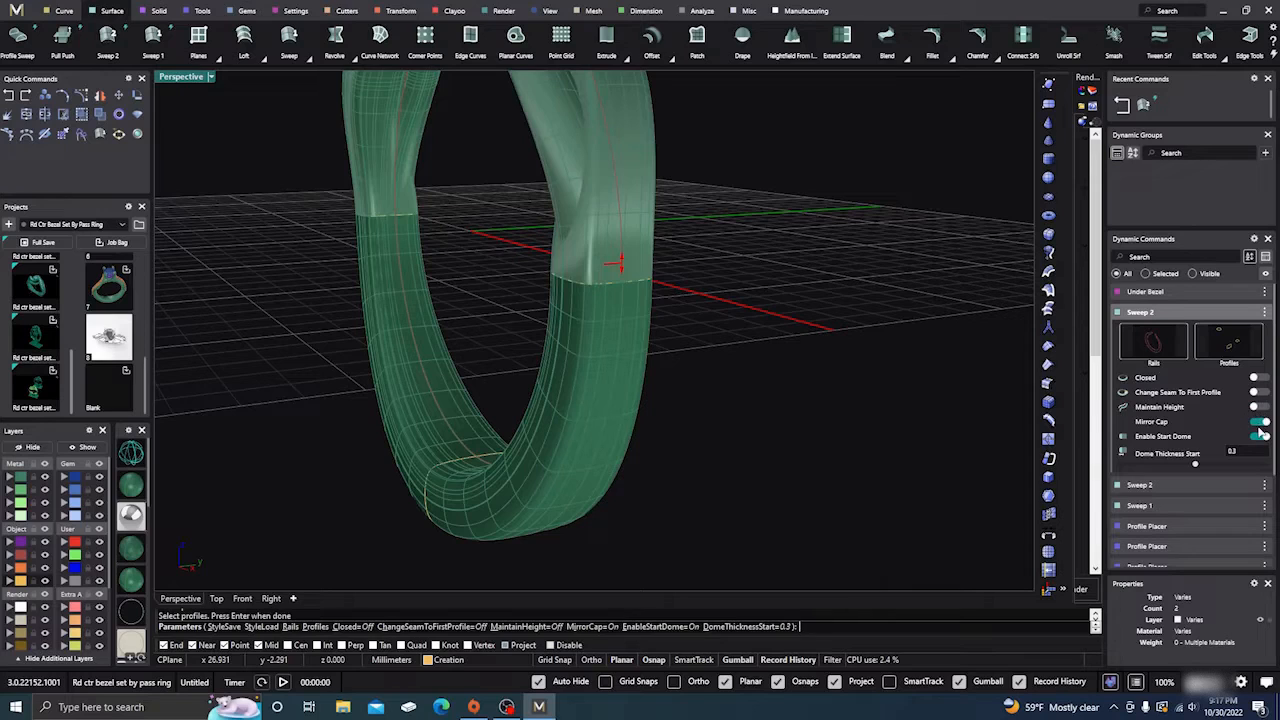
left_click(1259, 422)
left_click(1259, 437)
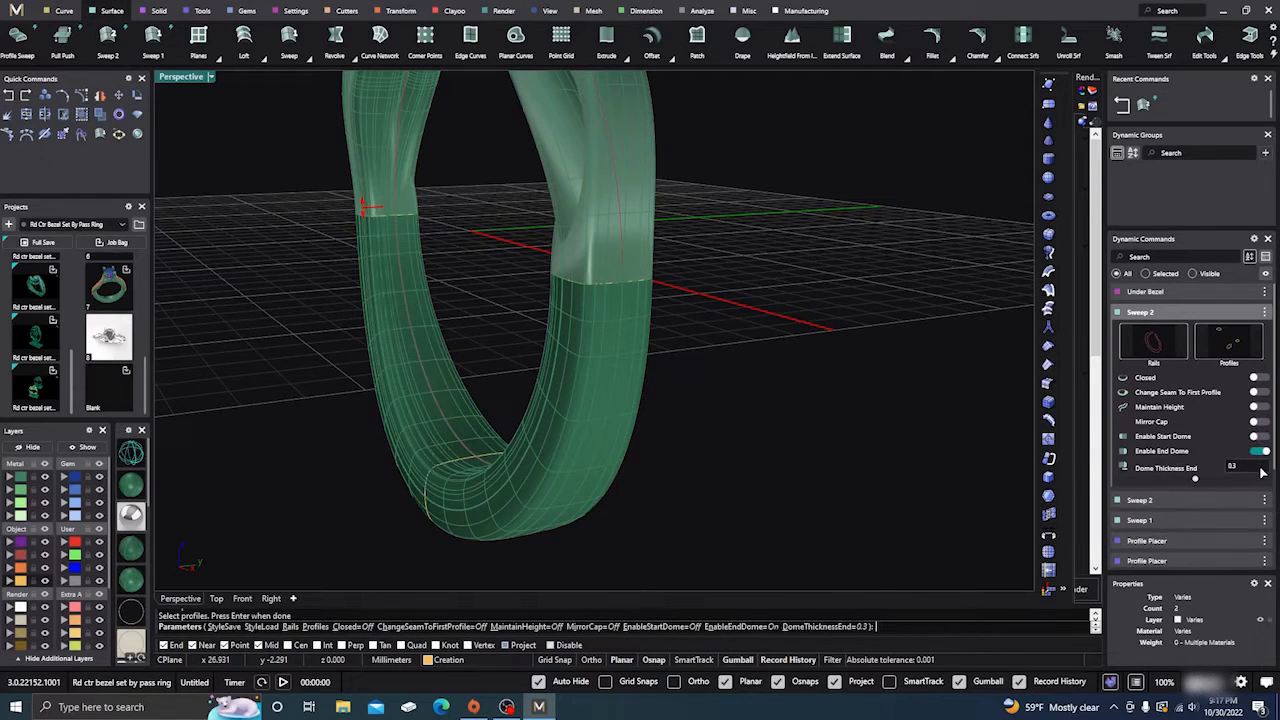
left_click(1259, 451)
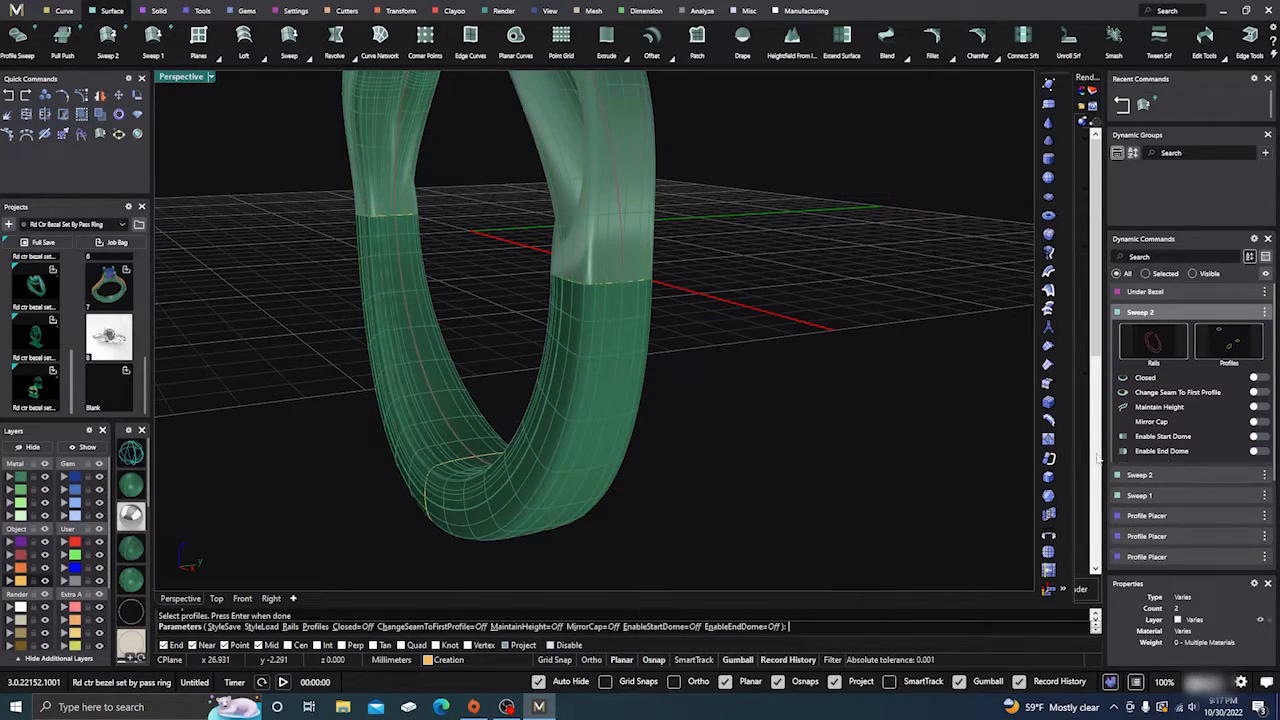
key("Return")
Extract a lengthwise isocurve down the middle of one split shank's outer surface, at u 0.37, v 0.50 and angle 90
right_click_drag(735, 420, 484, 366)
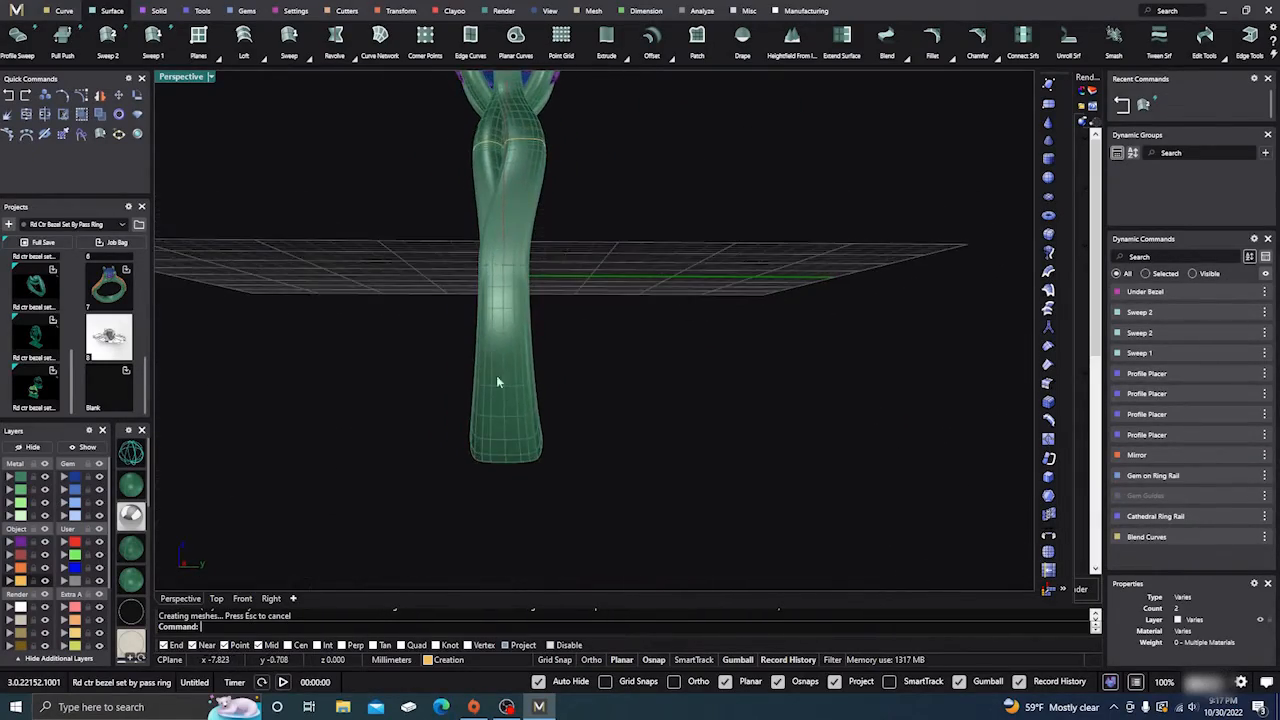
right_click_drag(407, 428, 520, 370)
scroll(528, 328, "up", 10)
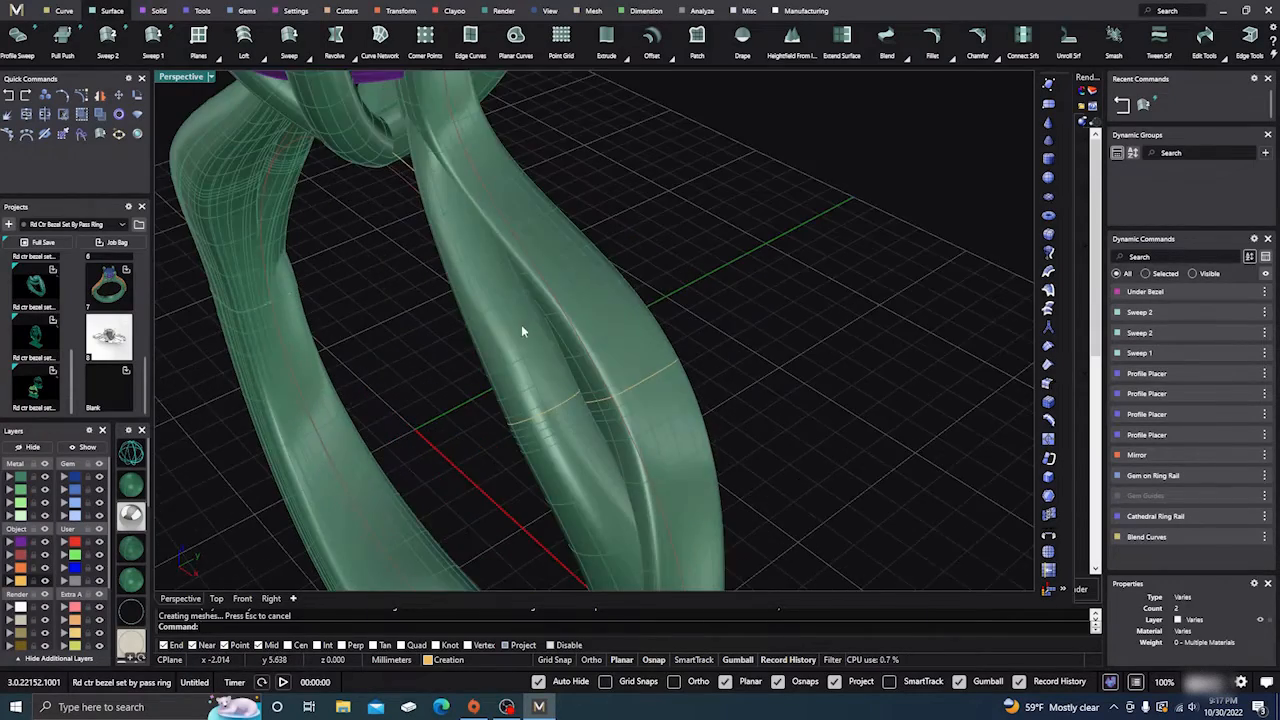
left_click(66, 14)
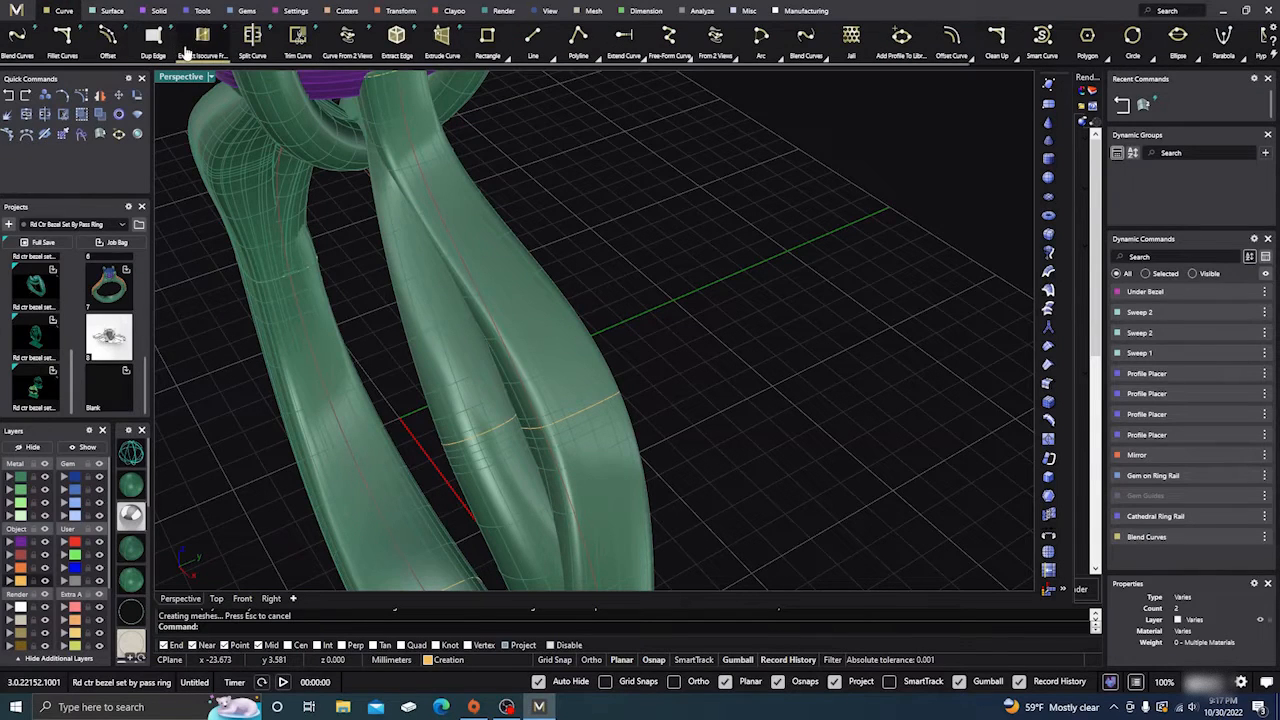
left_click(203, 42)
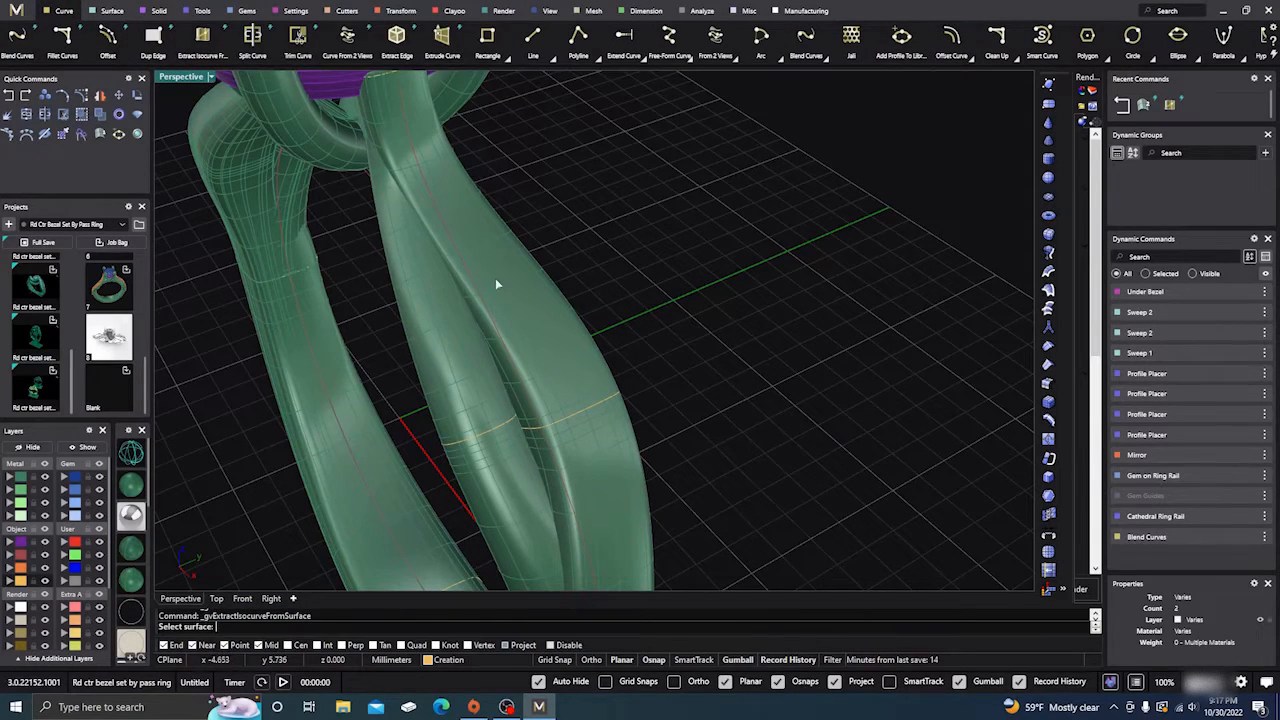
left_click(517, 297)
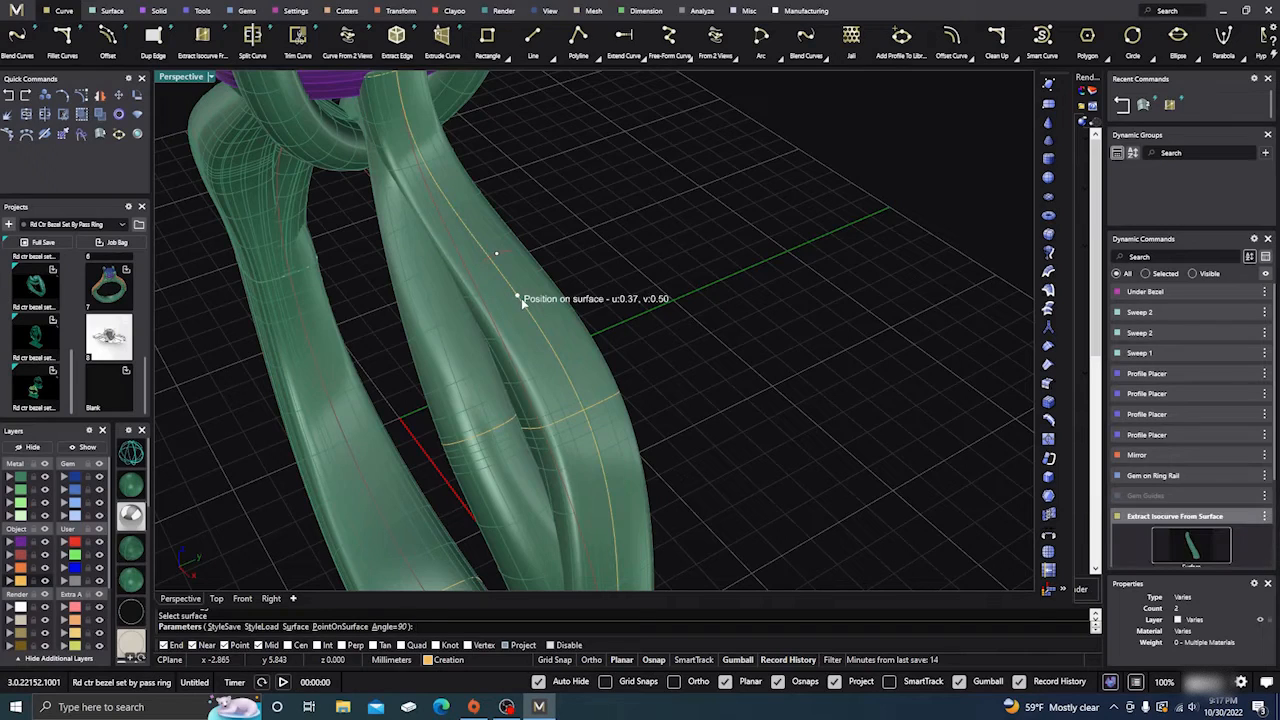
scroll(695, 334, "down", 5)
right_click_drag(695, 336, 648, 323)
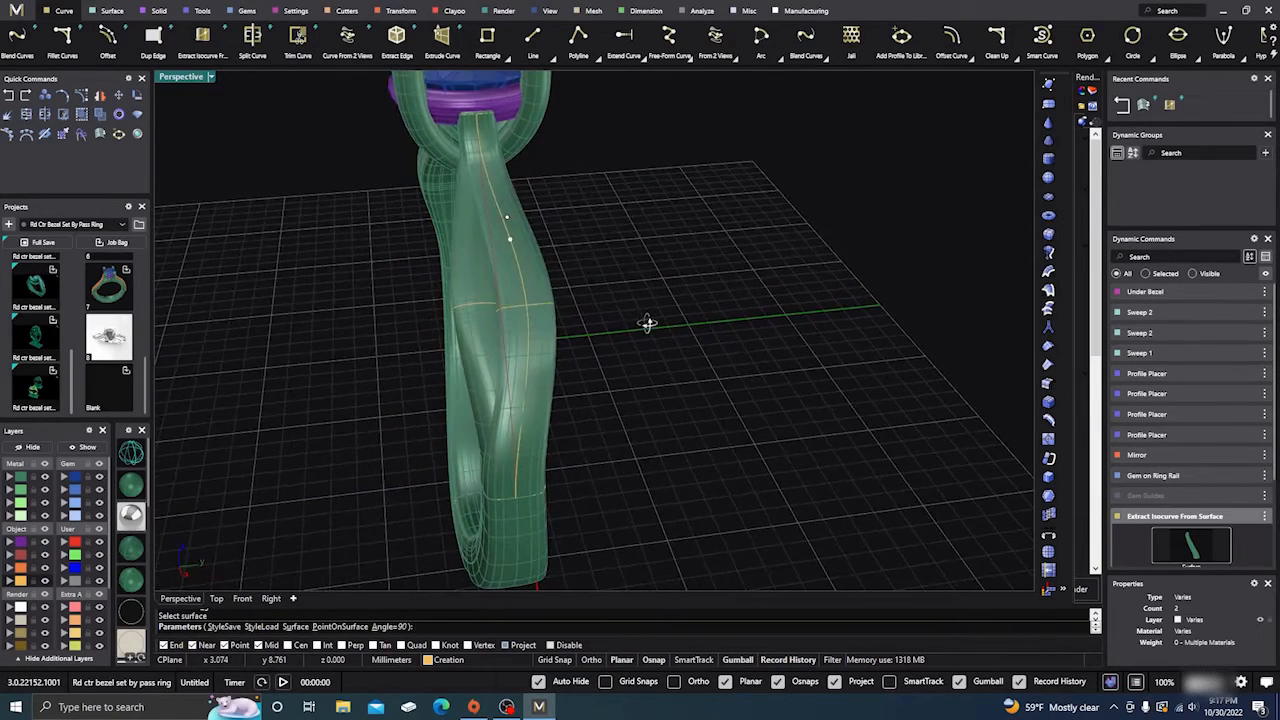
right_click(619, 313)
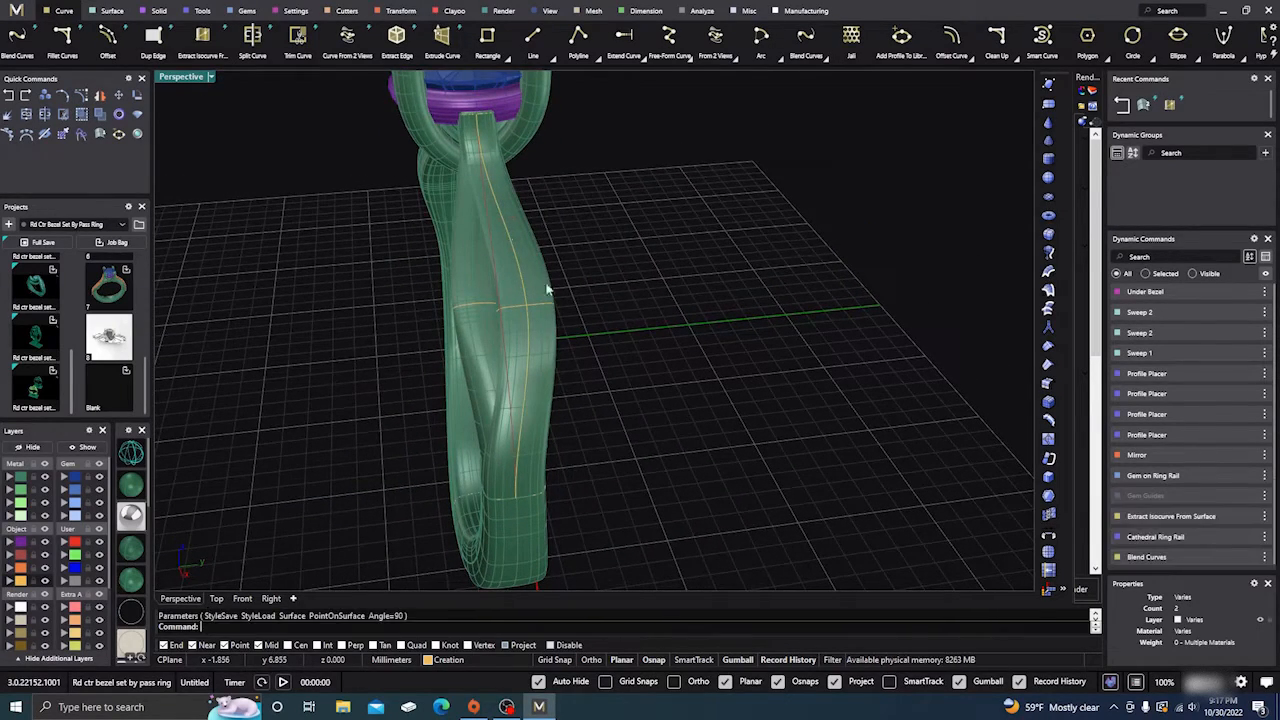
Select the extracted isocurve on the split shank and place round diamonds along it with Gem On Curve
left_click(518, 272)
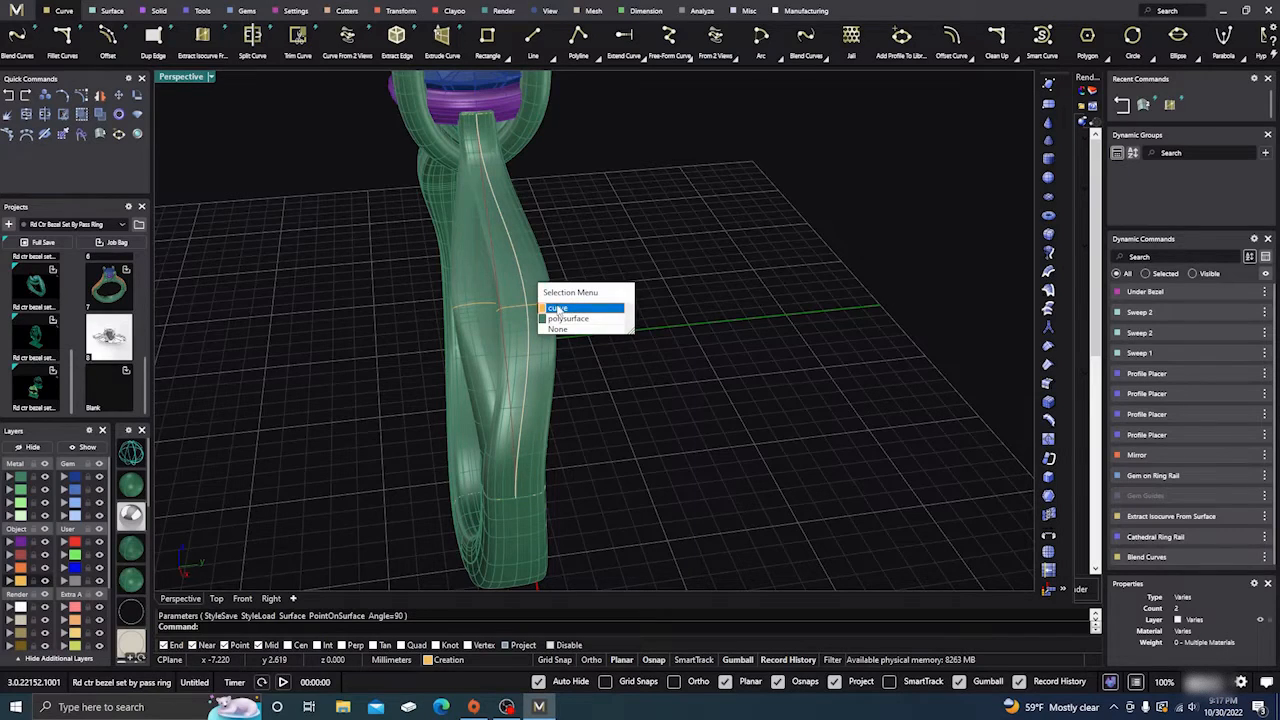
left_click(558, 309)
right_click_drag(406, 234, 386, 214)
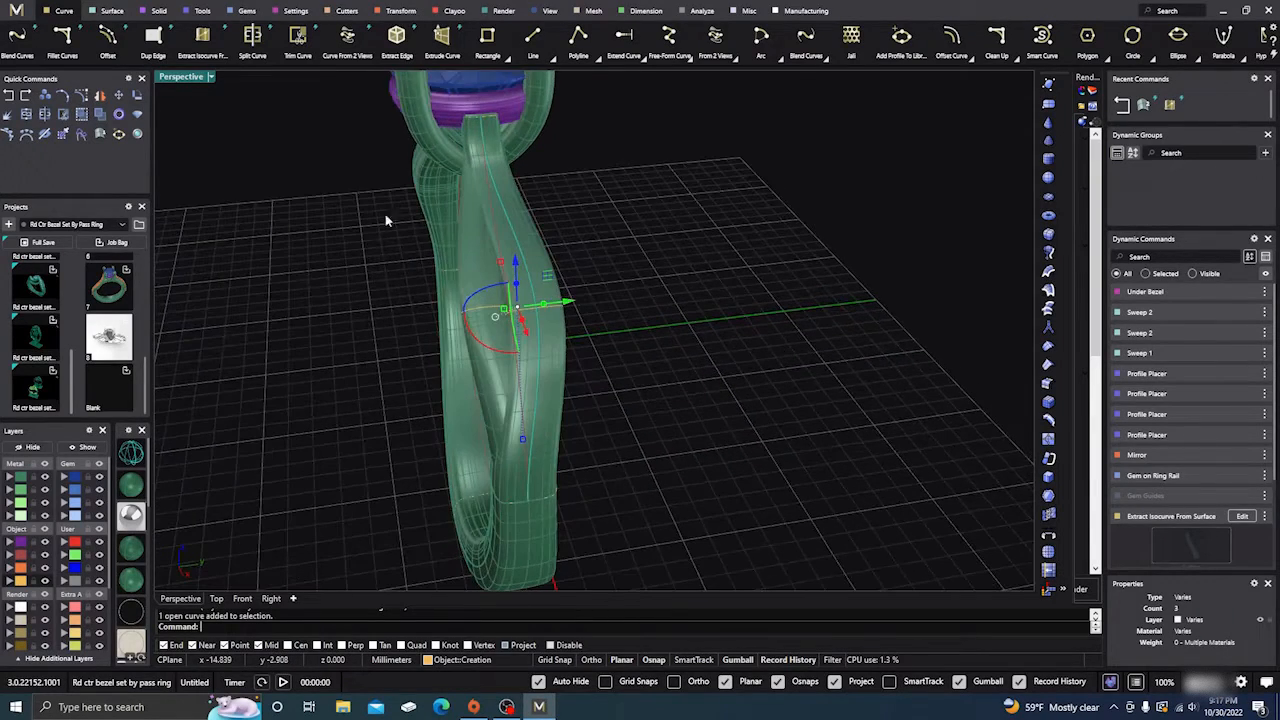
left_click(246, 12)
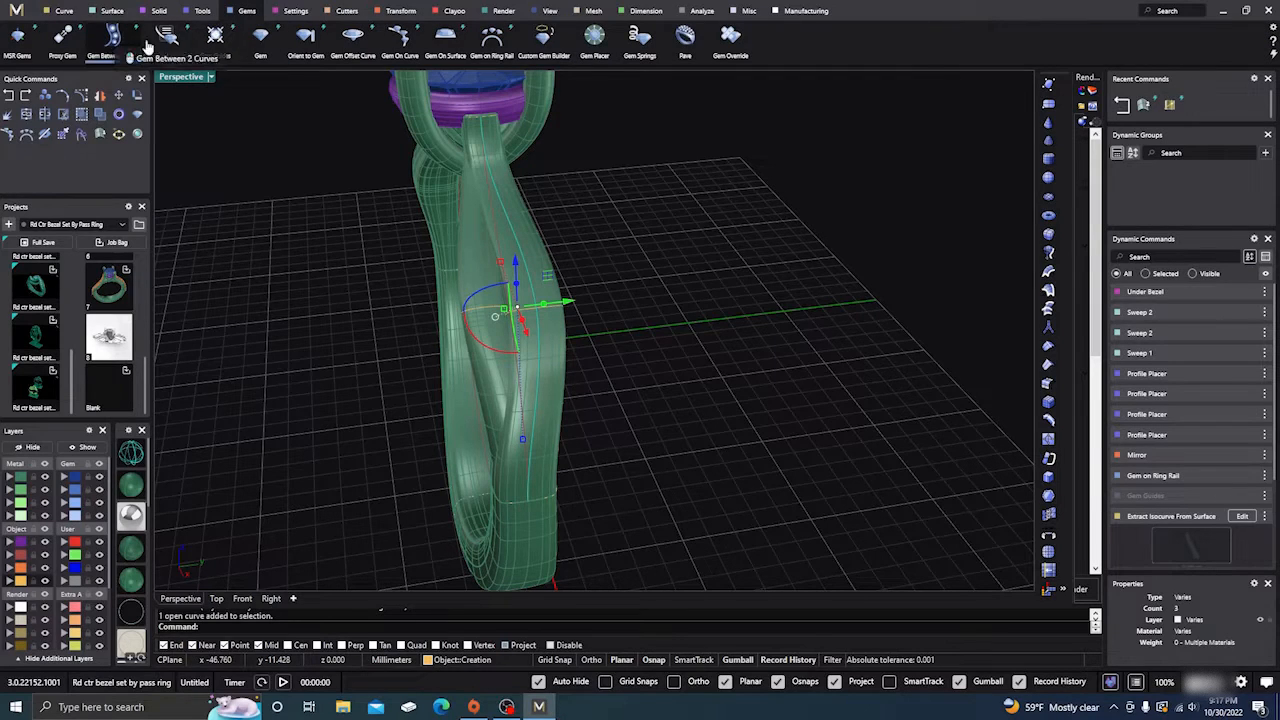
left_click(397, 40)
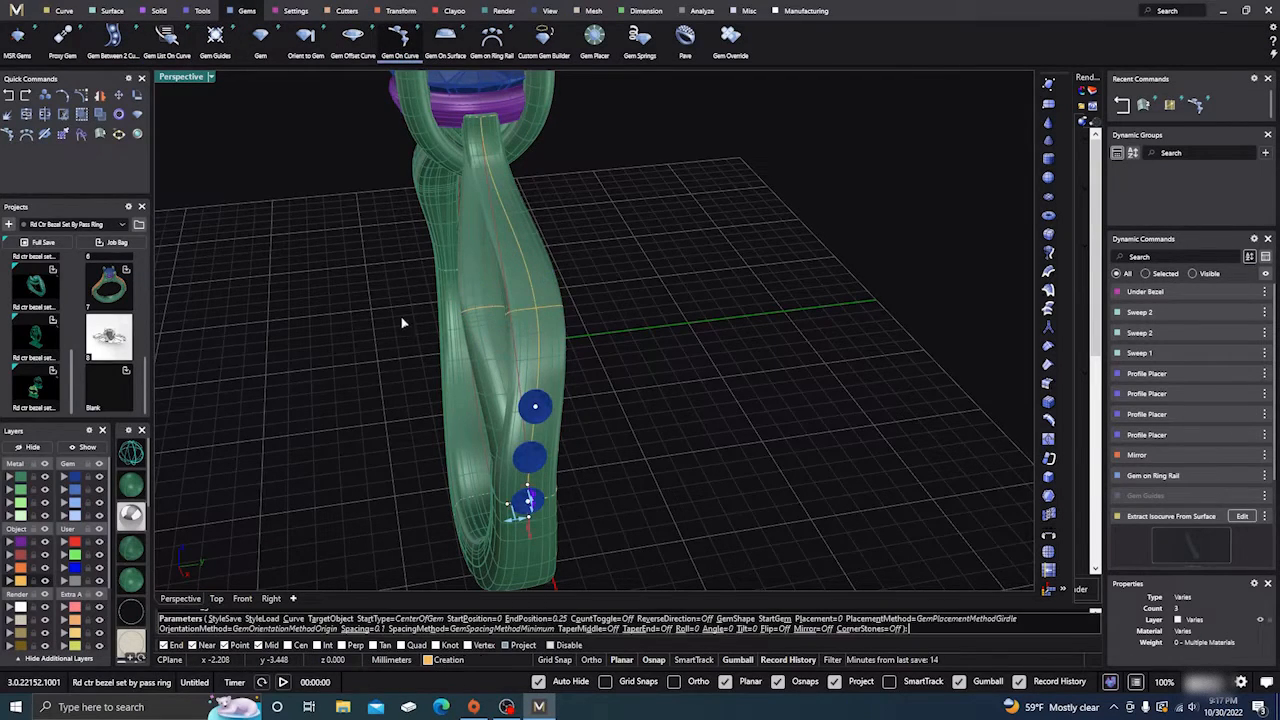
right_click_drag(393, 295, 448, 341)
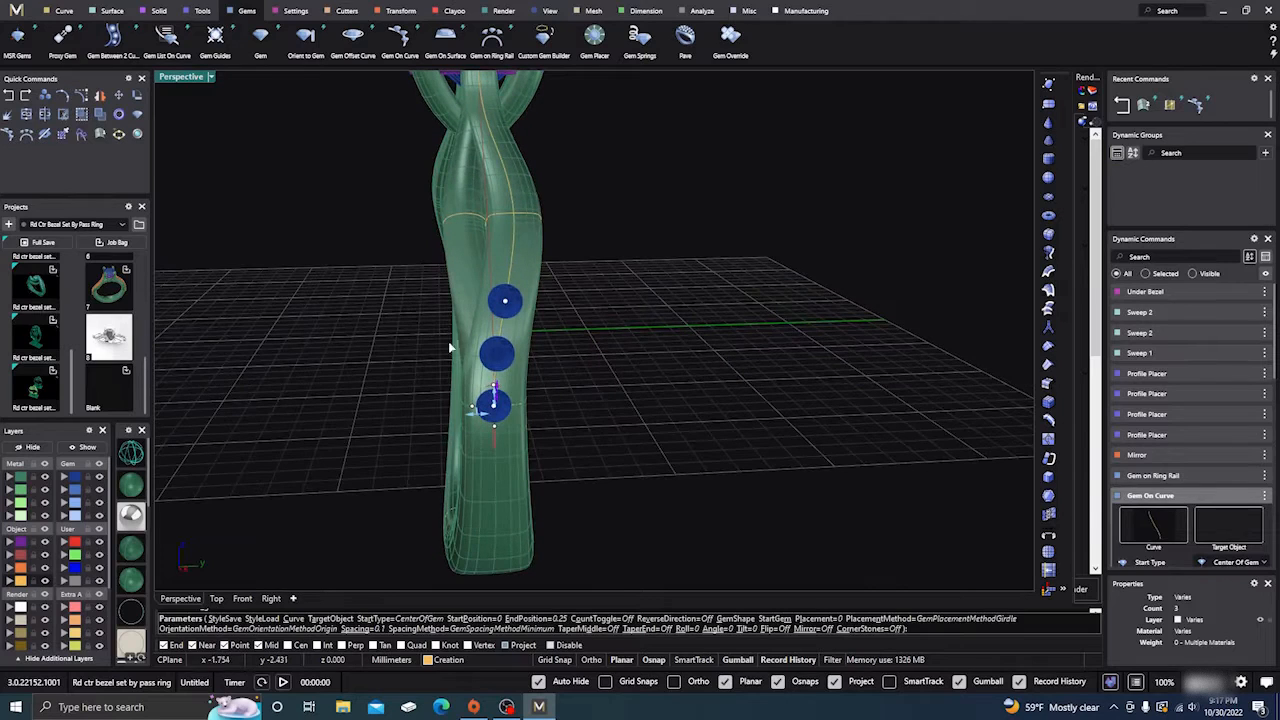
Spread the gem row along the shank with a start position of about 0.057 and an end position of about 0.921
left_click_drag(493, 409, 494, 378)
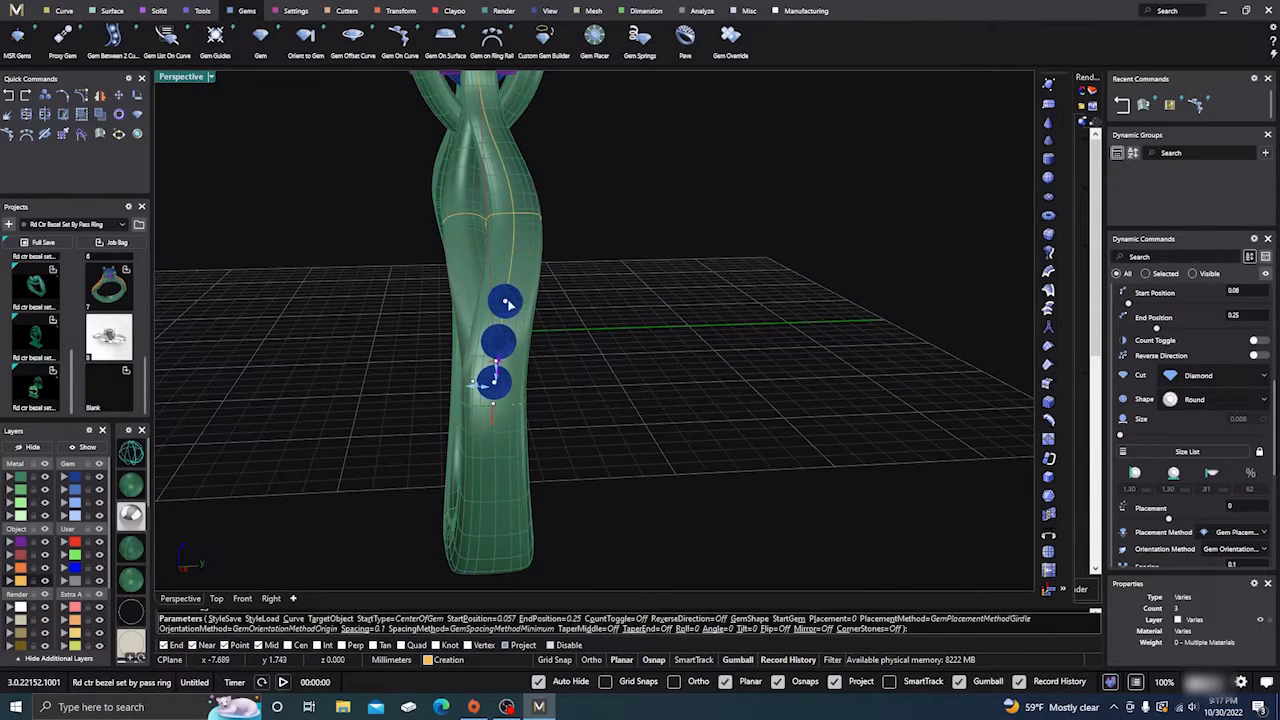
left_click_drag(507, 303, 481, 92)
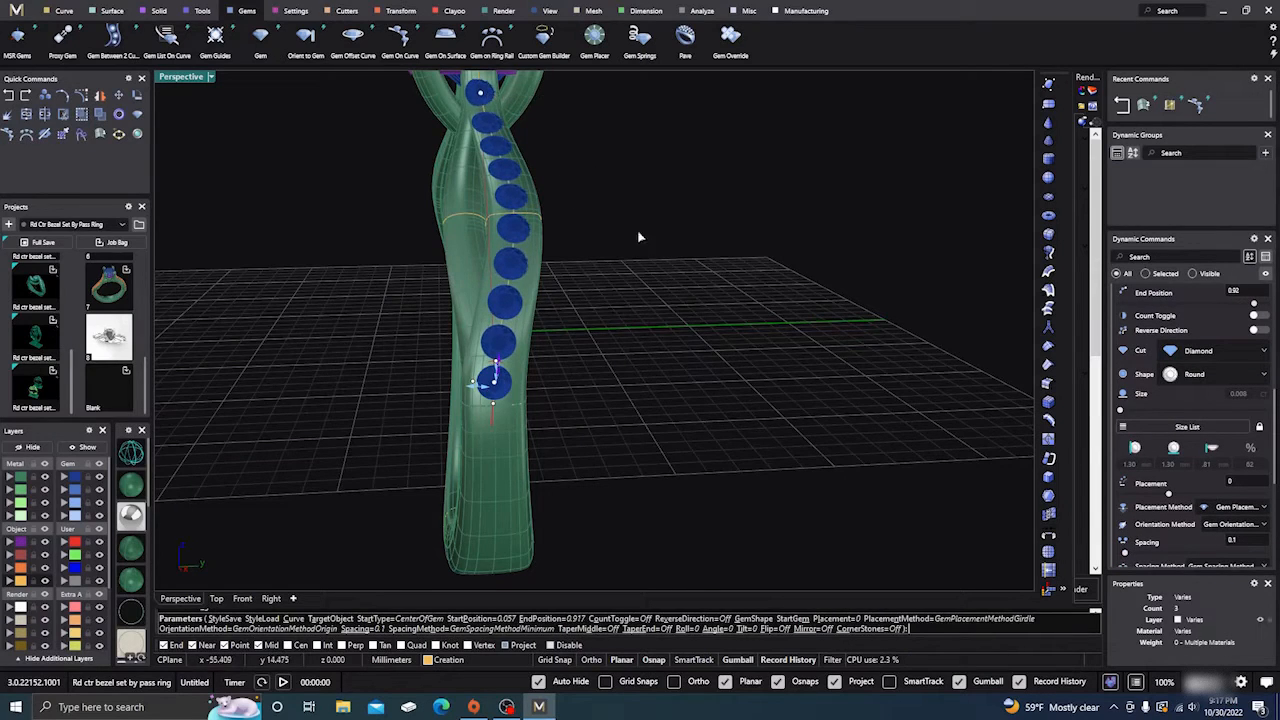
right_click_drag(640, 237, 591, 294)
left_click_drag(474, 177, 474, 174)
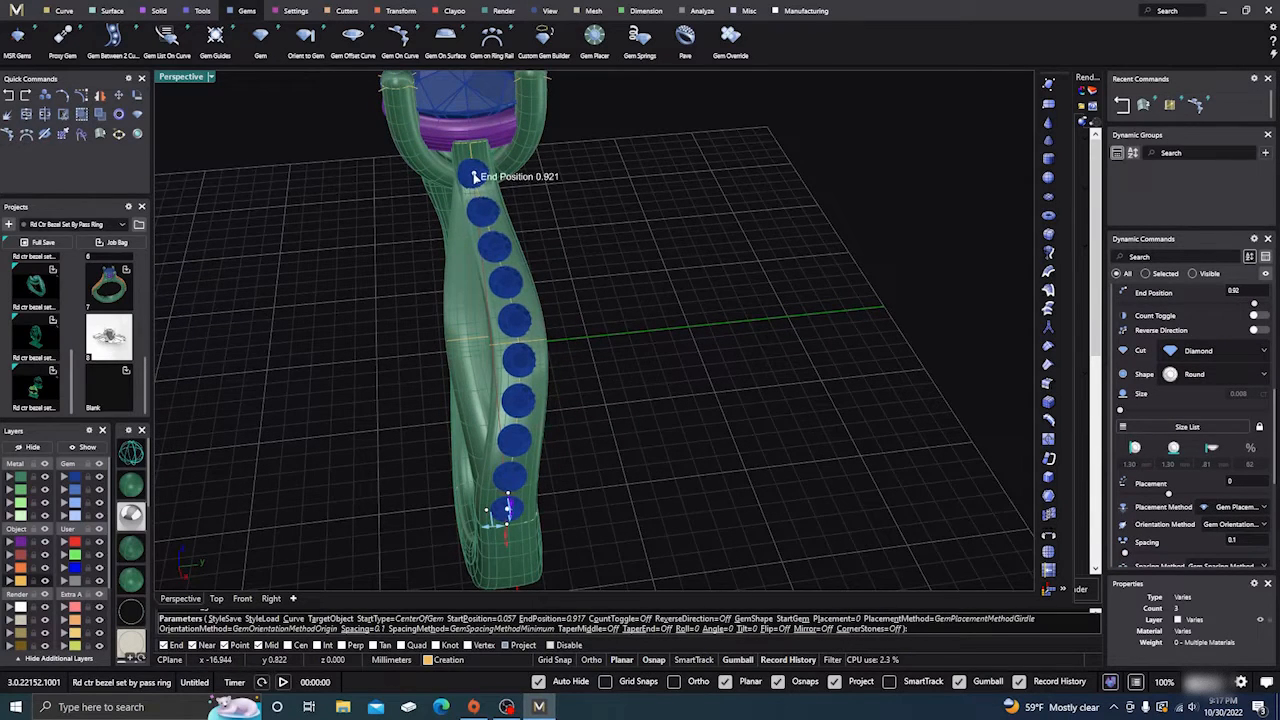
Set the split shank under the gem row as the target object for the gems
scroll(1183, 427, "up", 4)
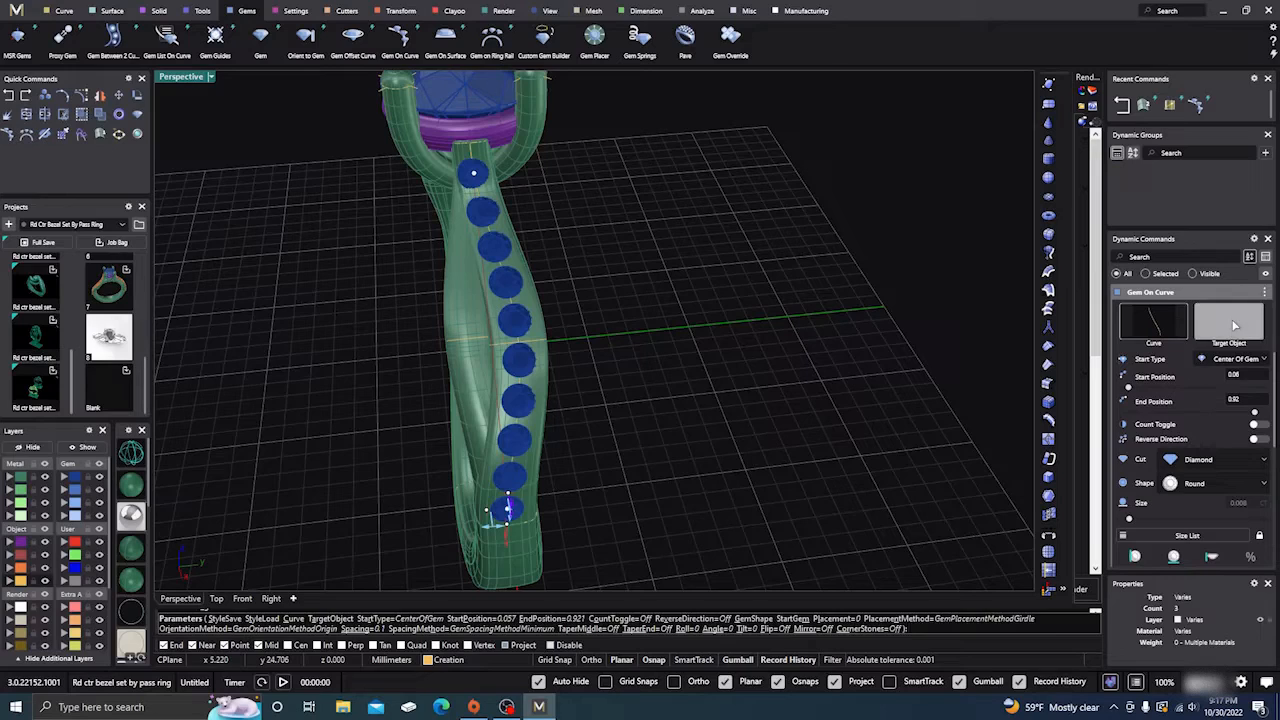
left_click(545, 343)
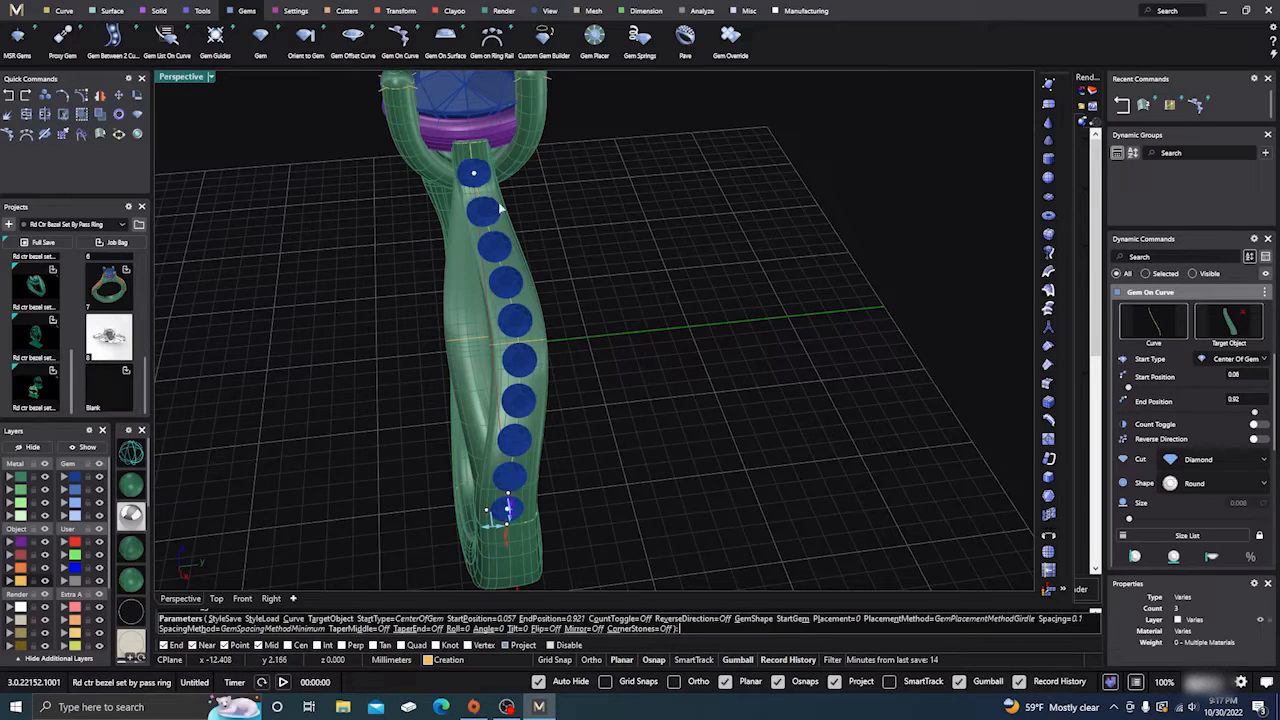
scroll(483, 175, "up", 3)
scroll(480, 181, "down", 4)
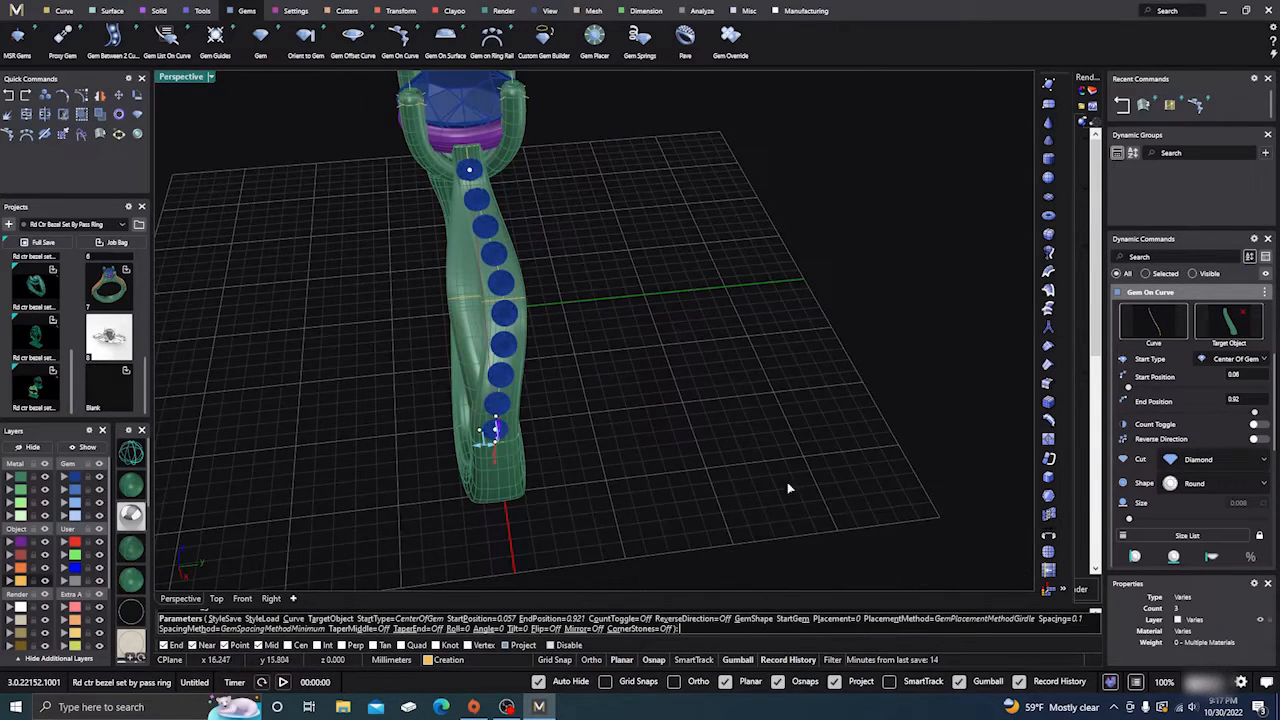
Enable Taper (End) for the gem row on the split shank
right_click_drag(787, 488, 727, 454)
scroll(1160, 468, "down", 5)
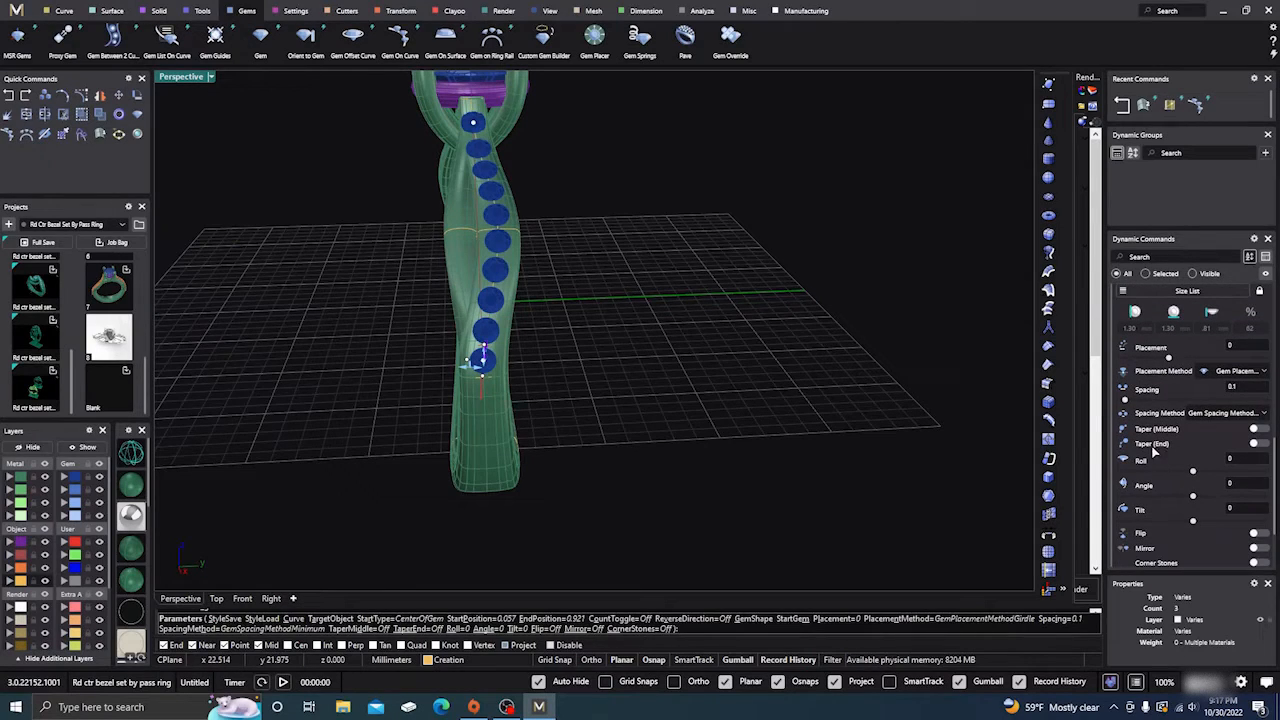
left_click(1256, 443)
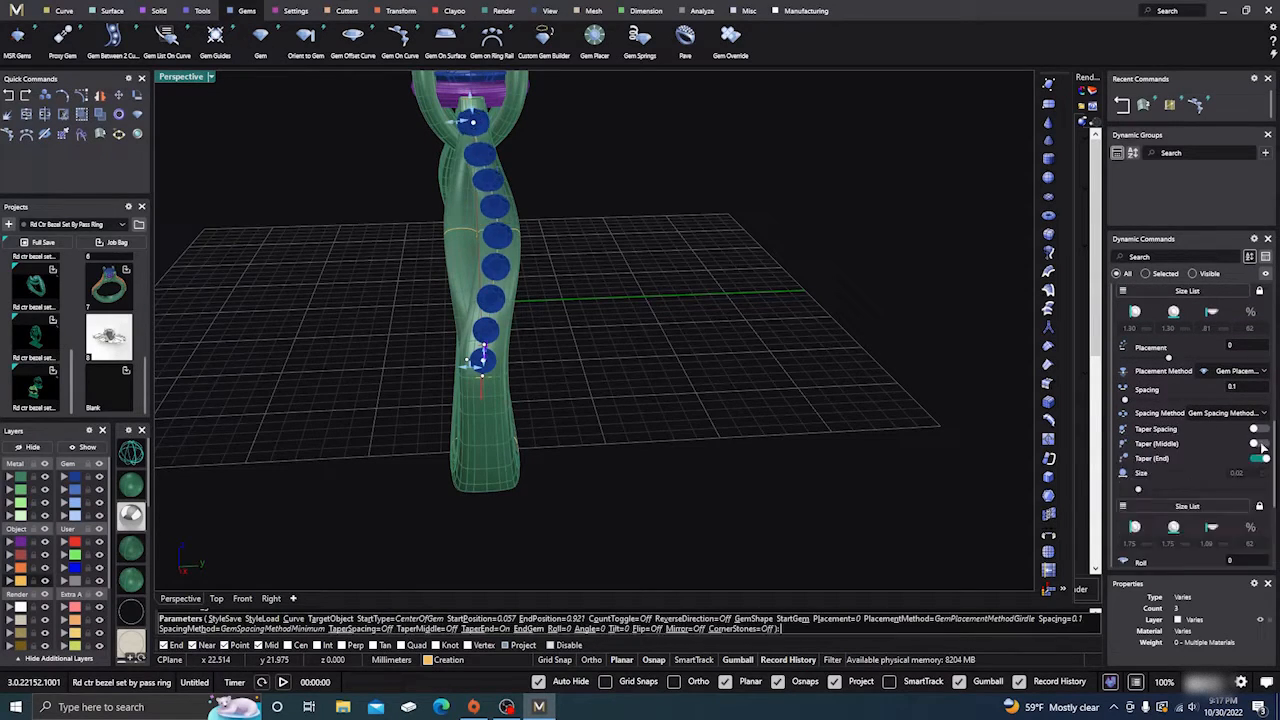
Taper the gem row from a 1.40 mm start gem to a 0.80 mm end gem, with an end position of about 0.936
scroll(478, 358, "up", 3)
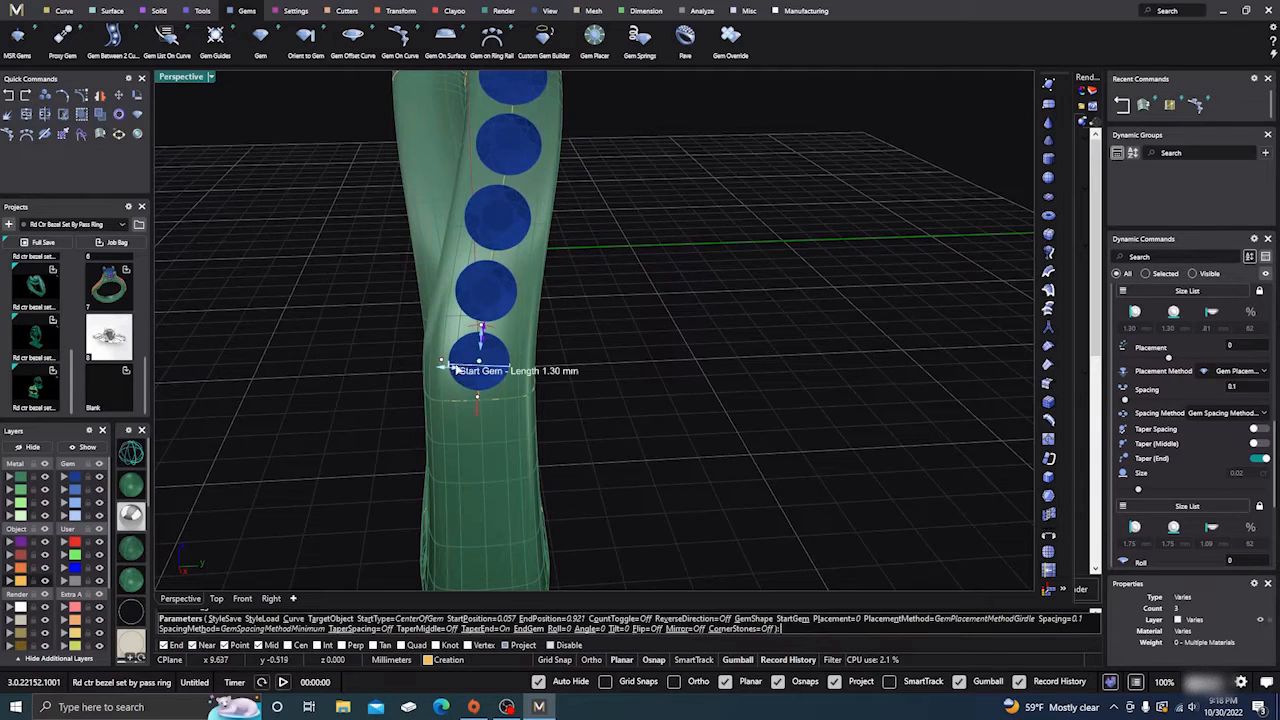
scroll(457, 400, "up", 2)
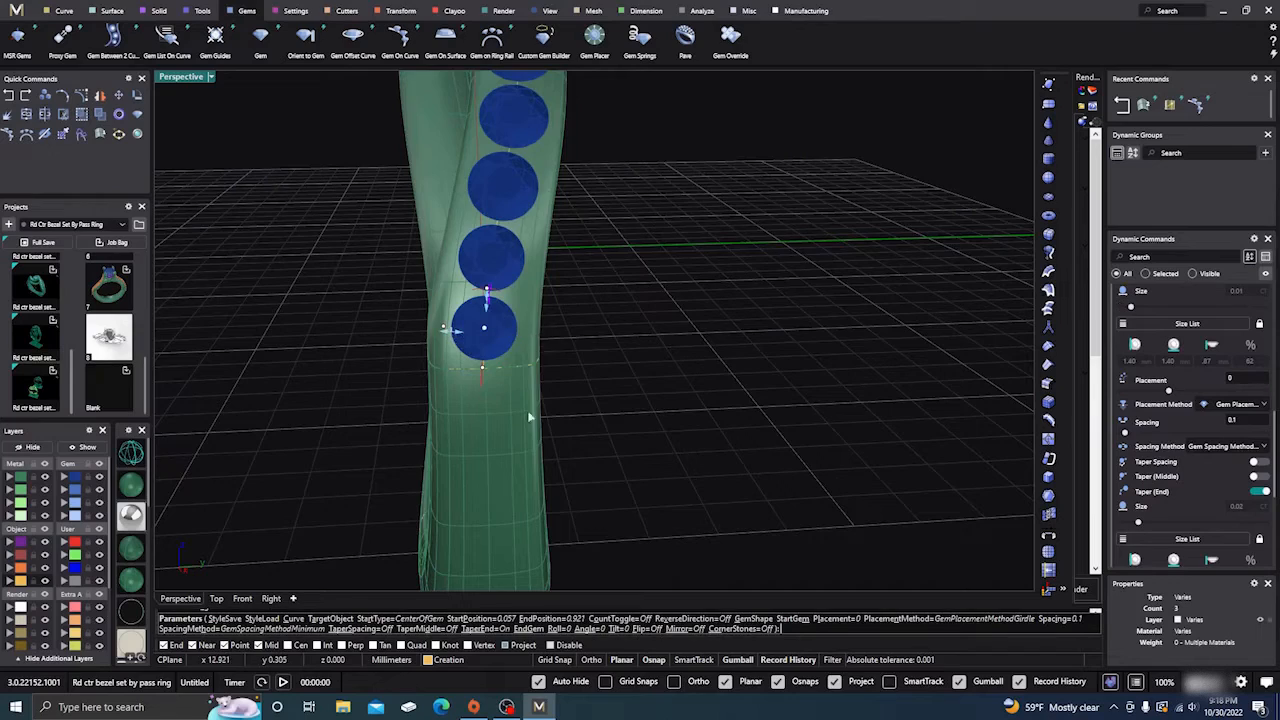
scroll(626, 411, "down", 5)
scroll(631, 457, "up", 5)
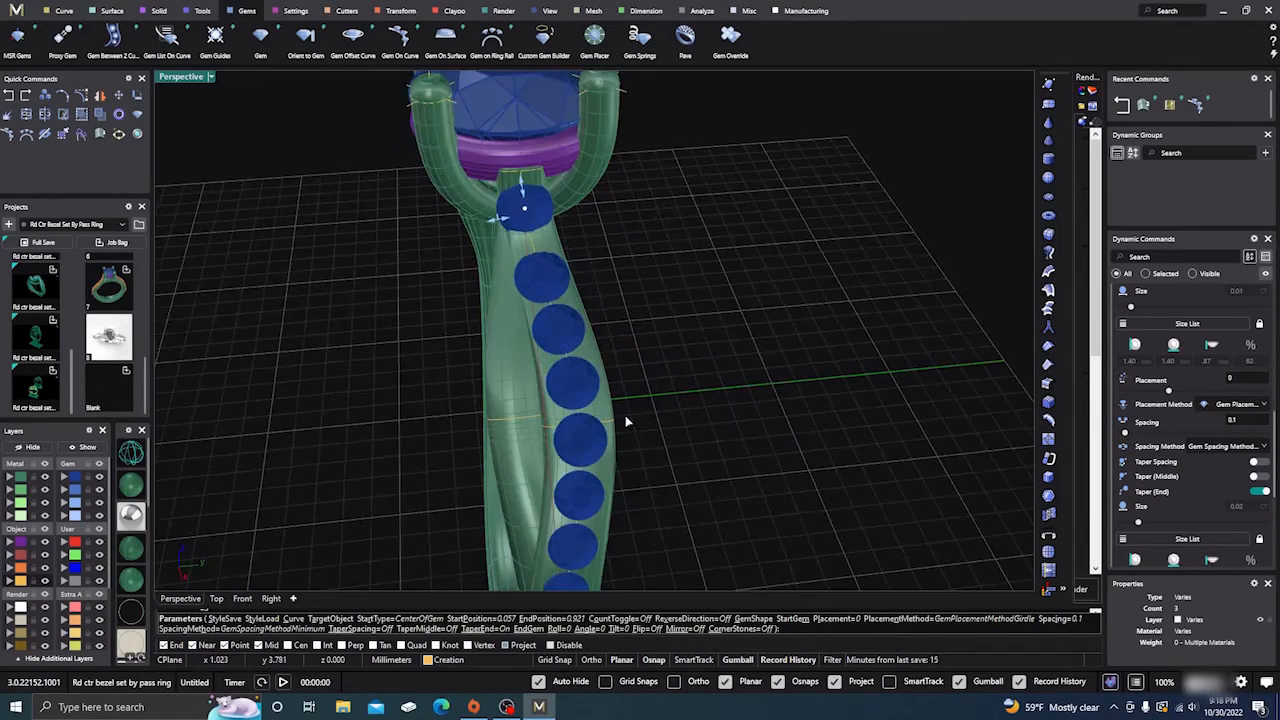
scroll(525, 180, "up", 3)
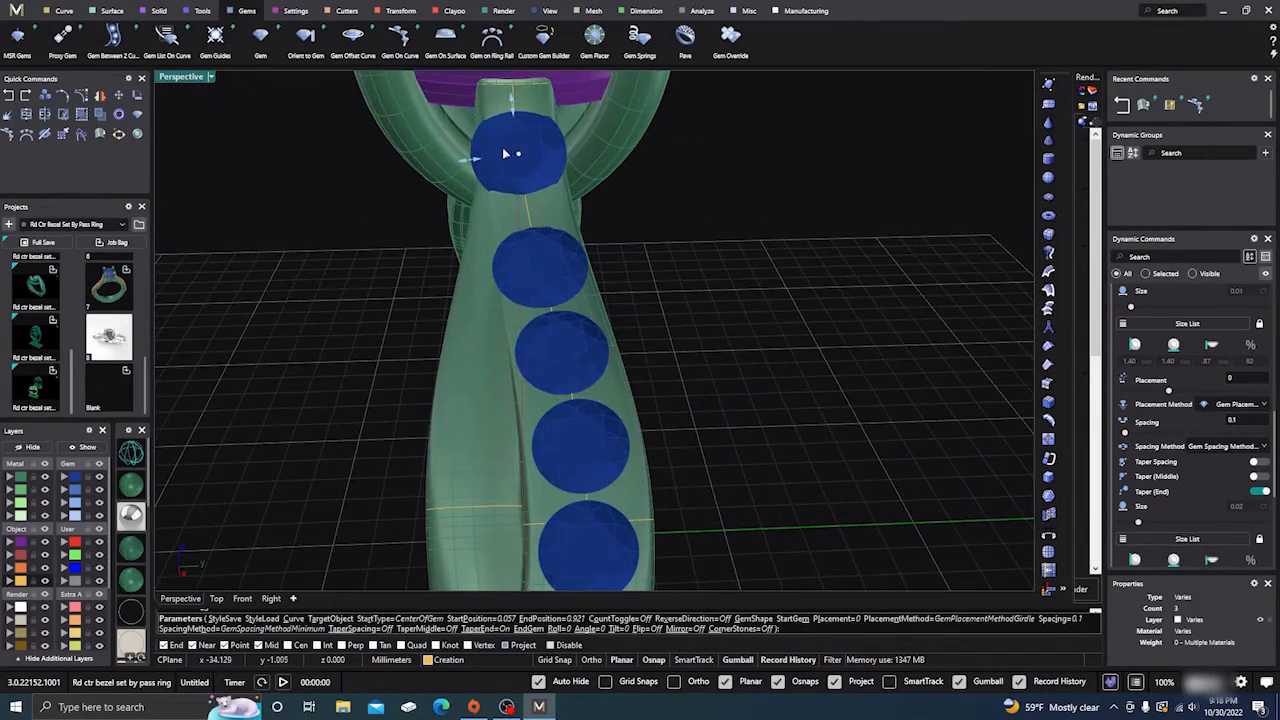
left_click_drag(472, 165, 517, 142)
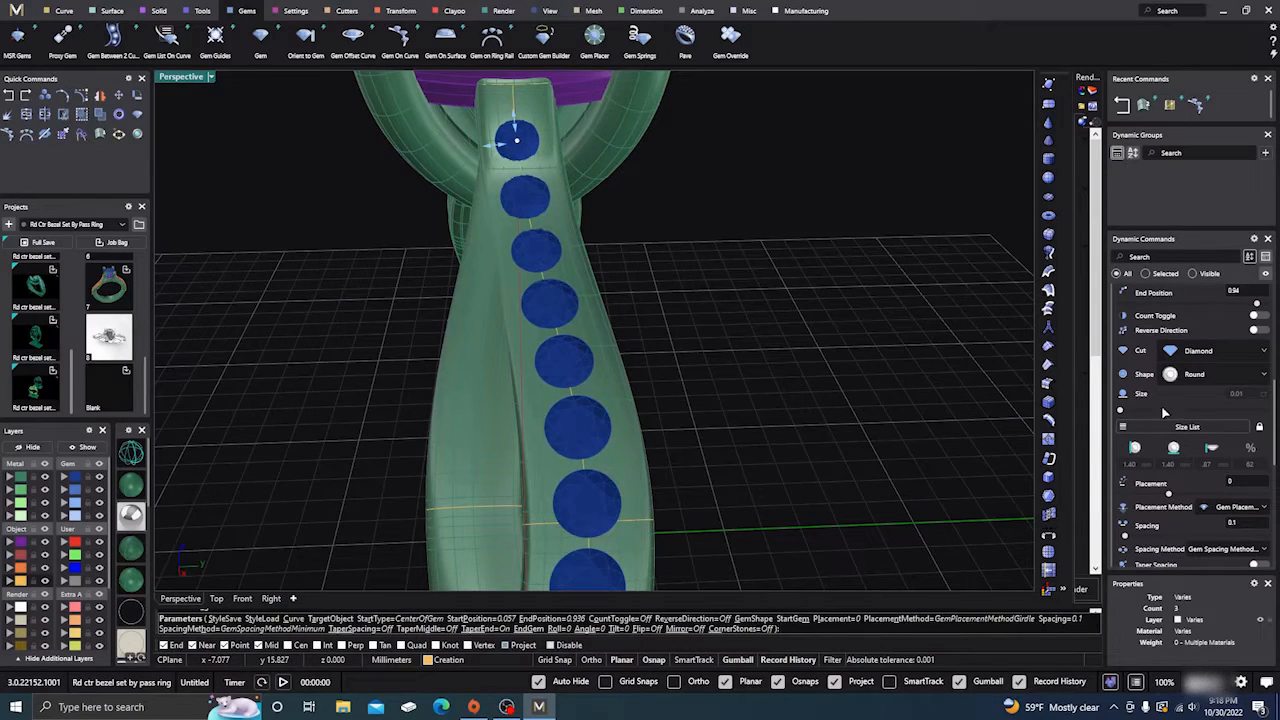
Switch the gem row's spacing method to fixed and extend its end position to about 0.956 near the head
scroll(1188, 421, "up", 4)
scroll(1192, 423, "down", 4)
scroll(1195, 424, "down", 2)
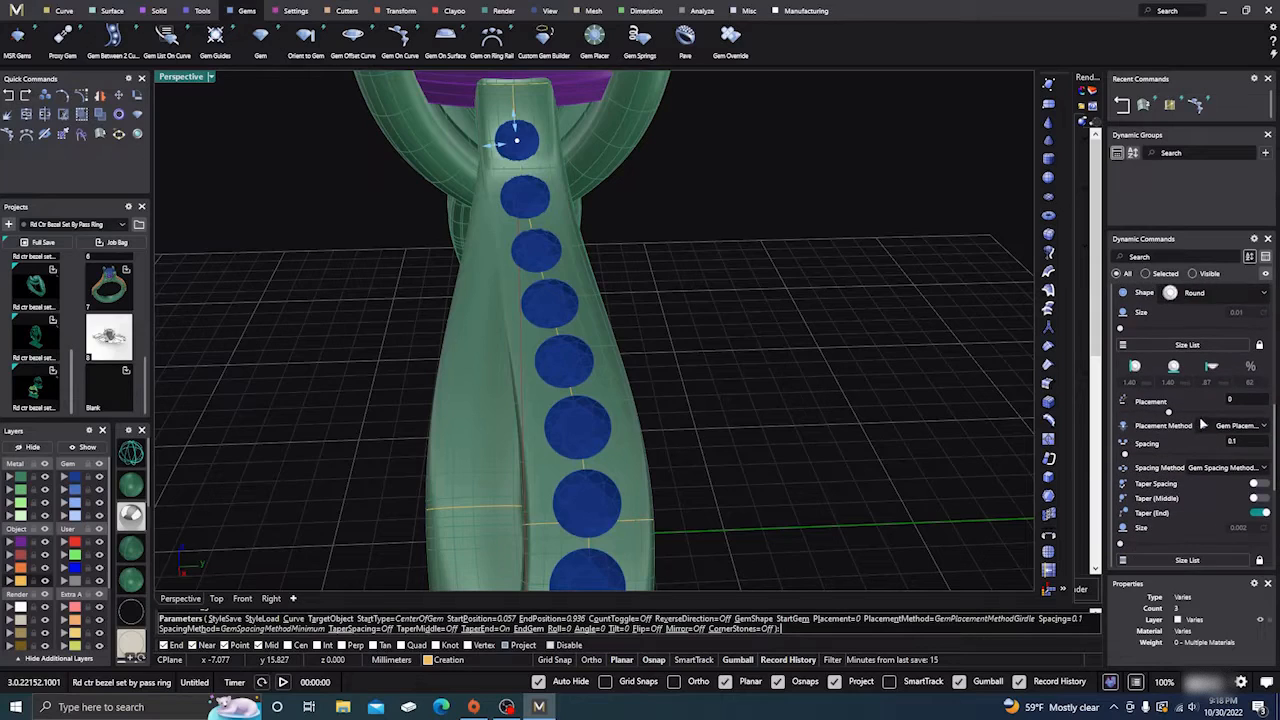
left_click(1225, 468)
left_click(1211, 509)
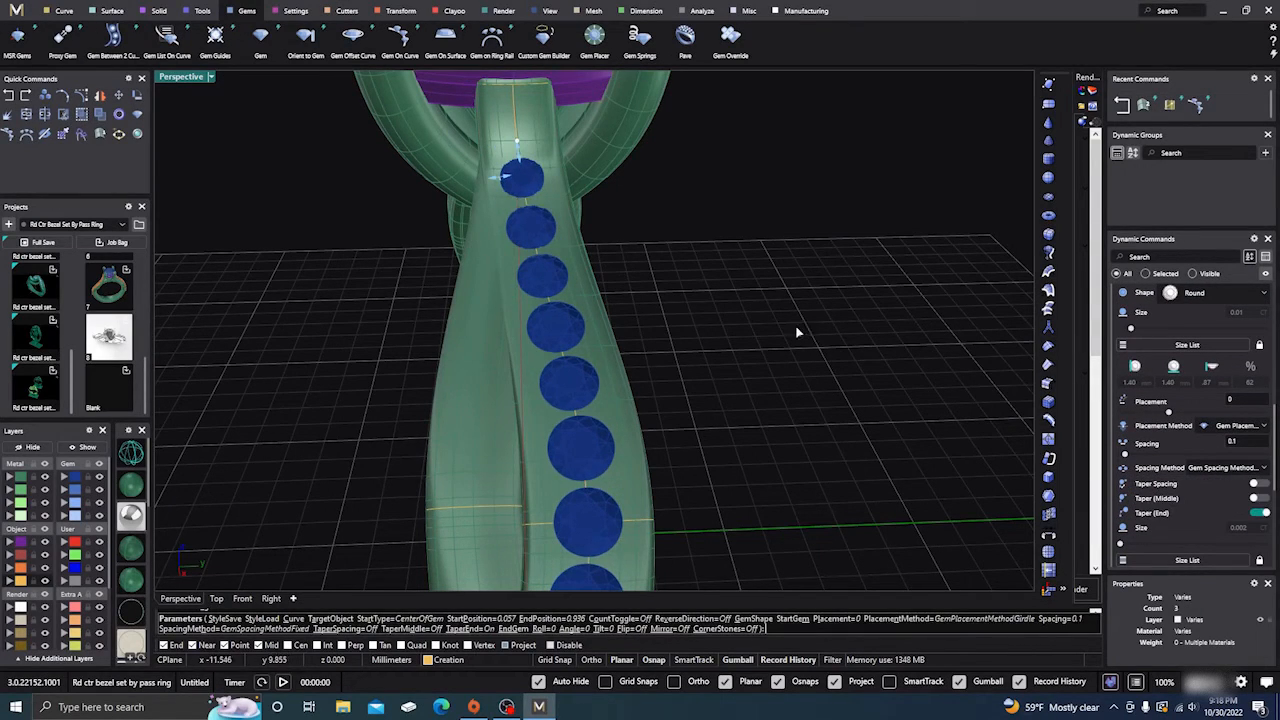
mouse_move(517, 144)
left_mouse_down()
mouse_move(508, 120)
mouse_move(521, 124)
left_mouse_up()
scroll(519, 131, "down", 5)
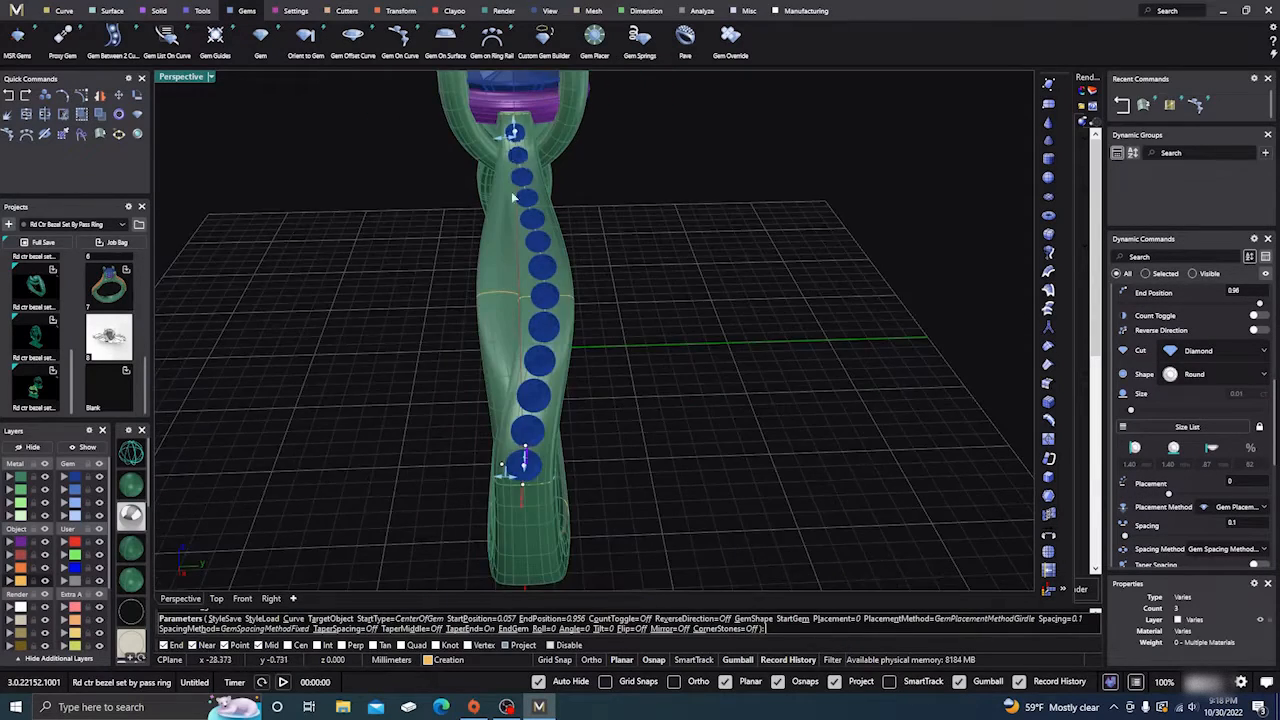
Reduce the spacing between the gems in the split-shank row to 0.08 mm
right_click_drag(515, 195, 534, 247)
scroll(543, 471, "up", 6)
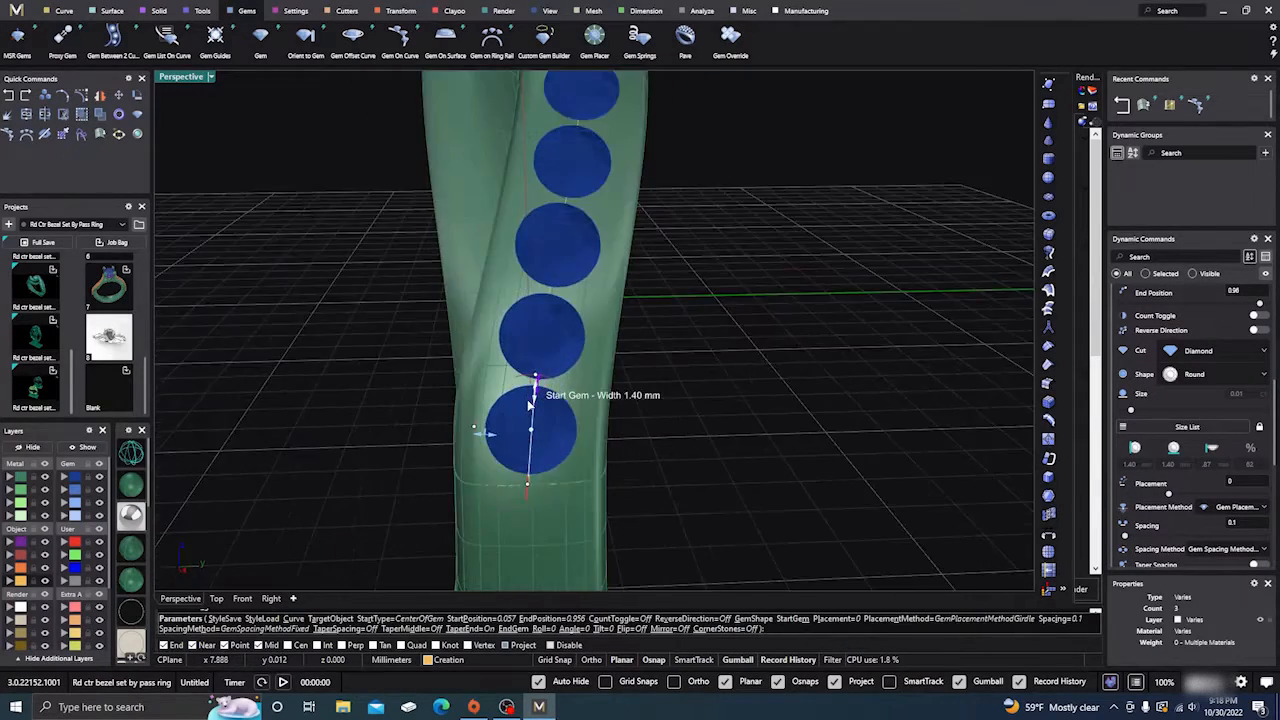
scroll(533, 393, "up", 5)
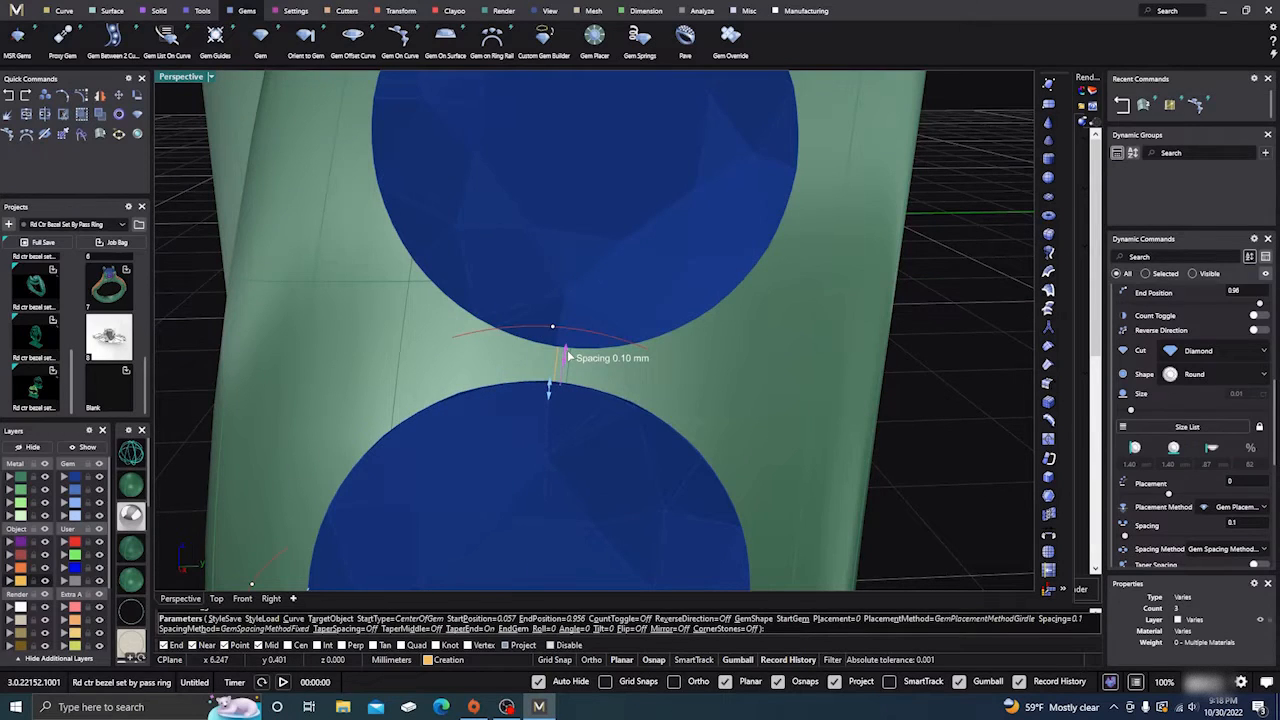
left_click_drag(568, 362, 567, 366)
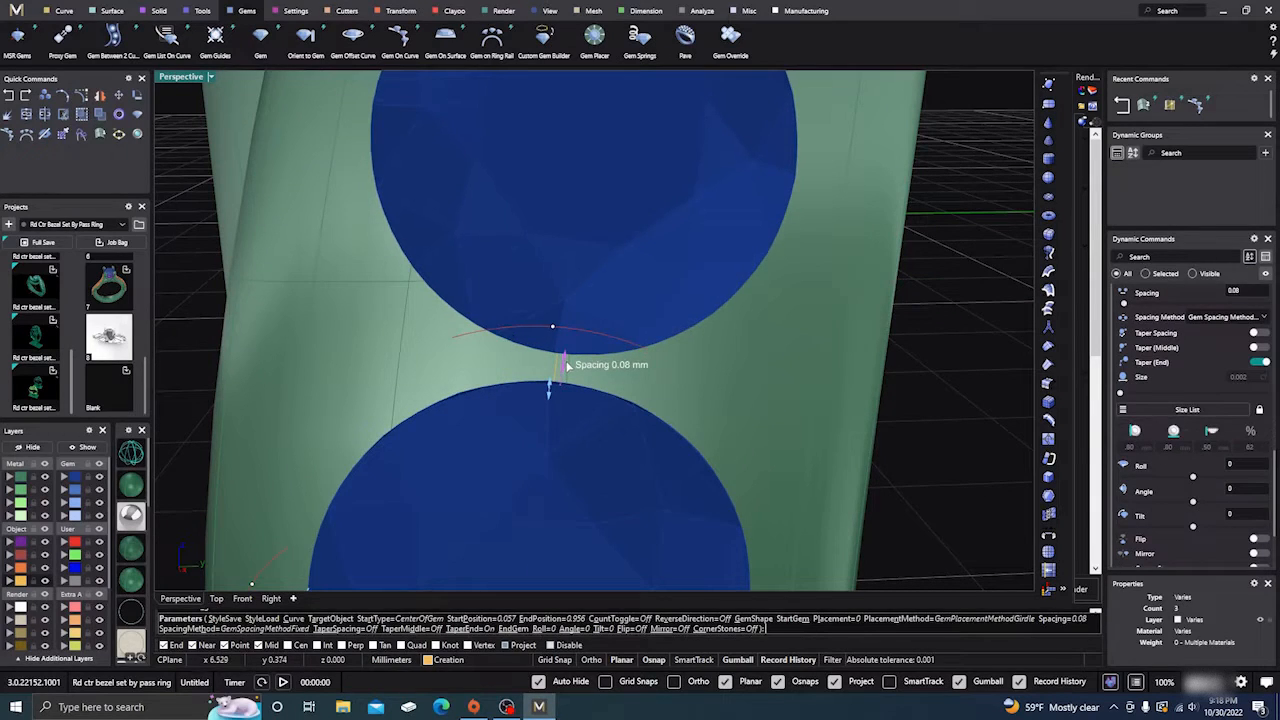
Move the gem row's start position to about 0.074 and accept the Gem On Curve row
scroll(567, 366, "down", 8)
right_click_drag(557, 388, 603, 385)
scroll(554, 471, "down", 5)
left_click_drag(600, 400, 603, 397)
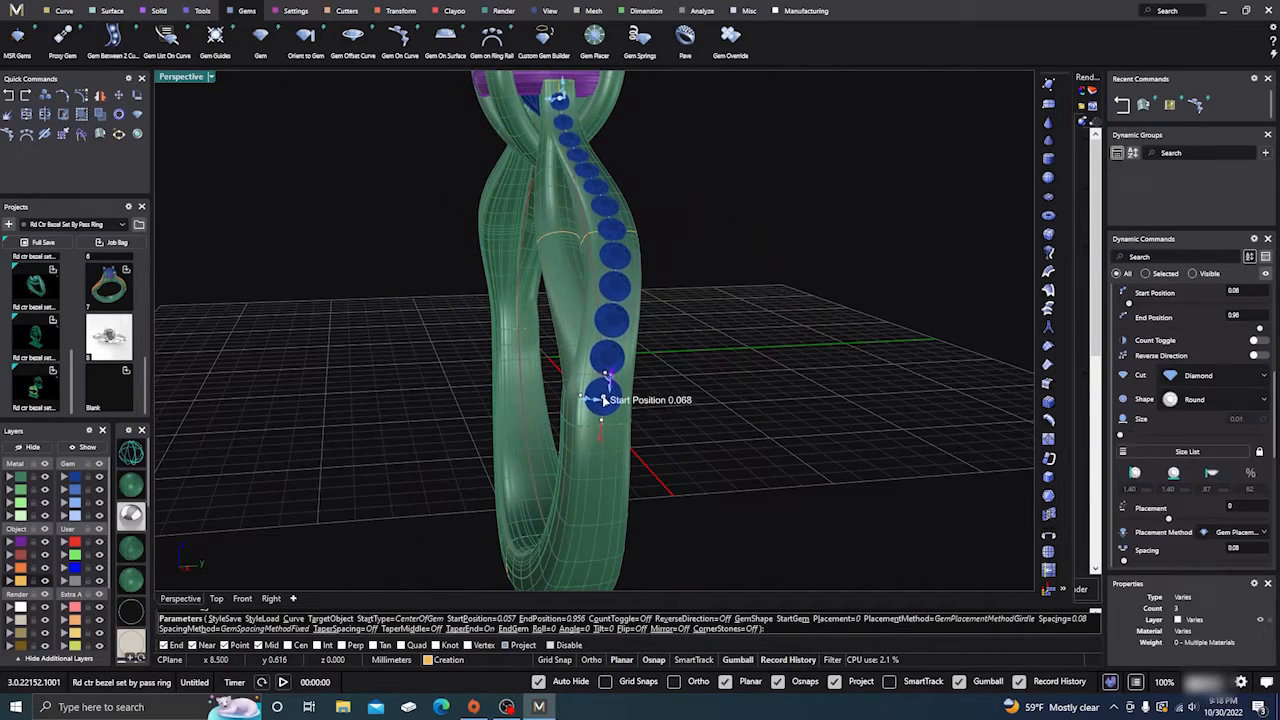
right_click_drag(674, 400, 660, 438)
scroll(534, 158, "up", 3)
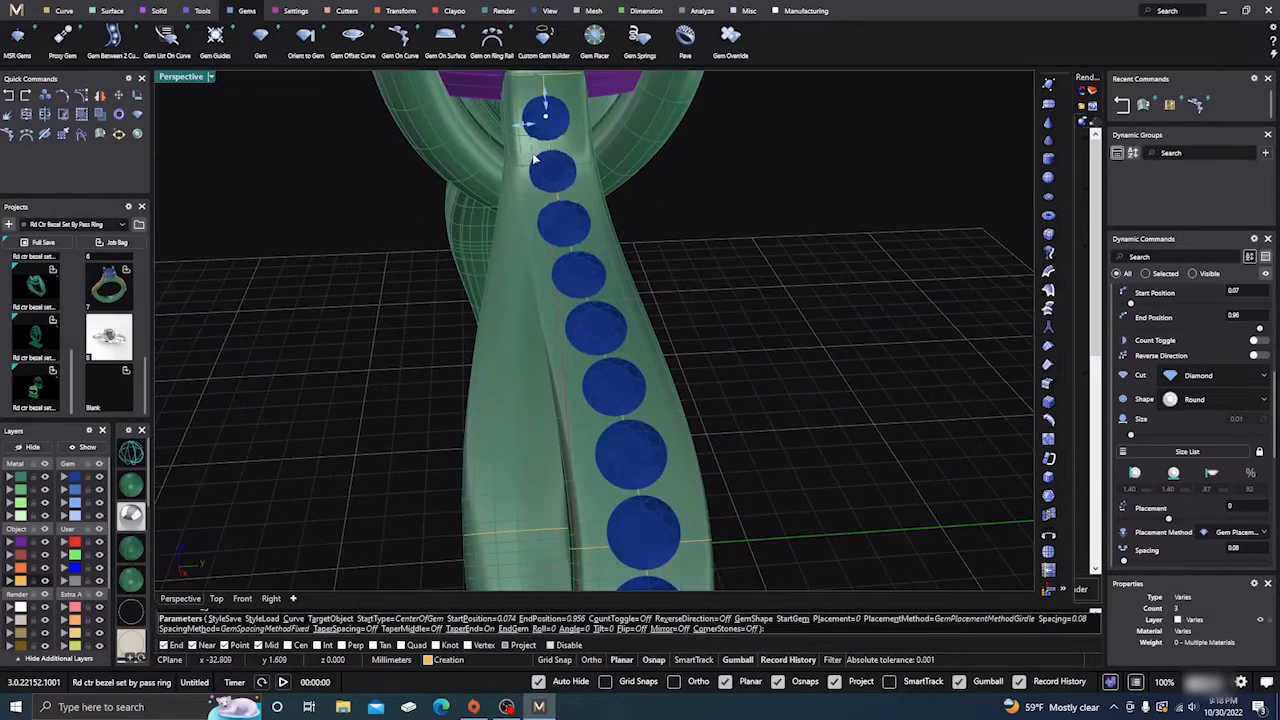
left_click_drag(549, 125, 549, 120)
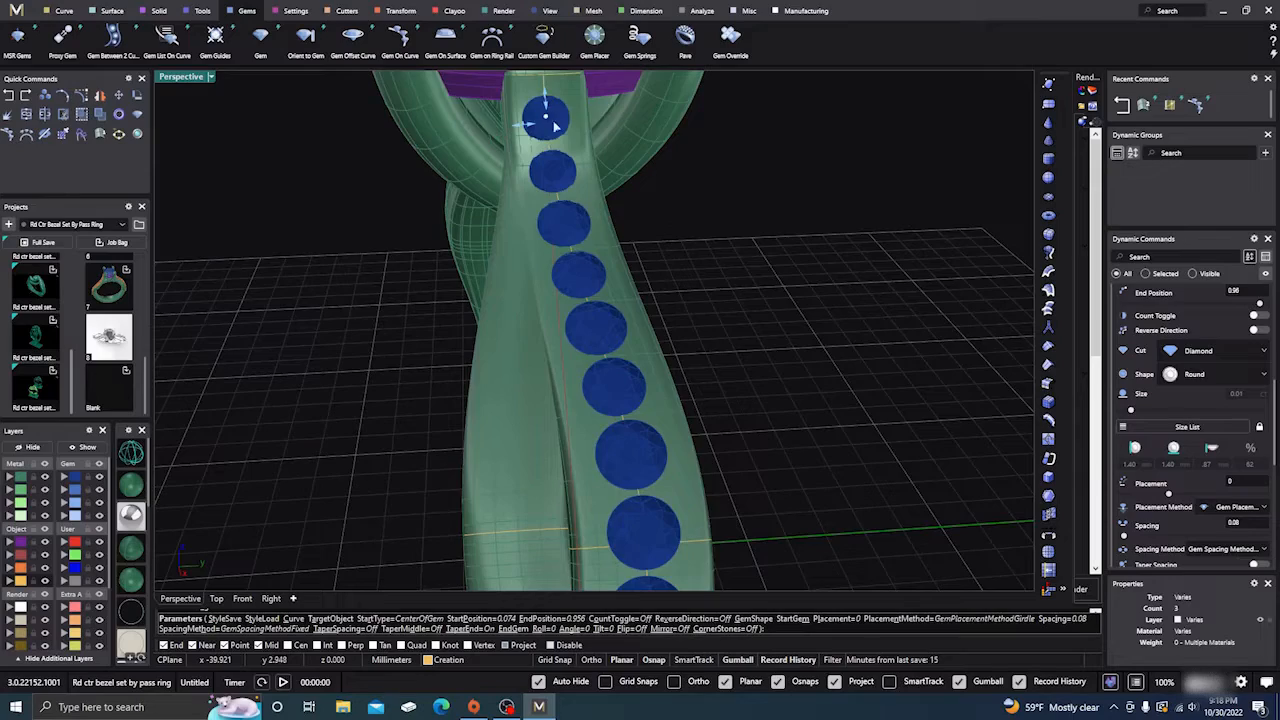
scroll(512, 247, "down", 5)
right_click_drag(485, 312, 527, 313)
right_click(469, 330)
Reopen the finished gem row for editing and set its placement method to the gem table
left_click(741, 314)
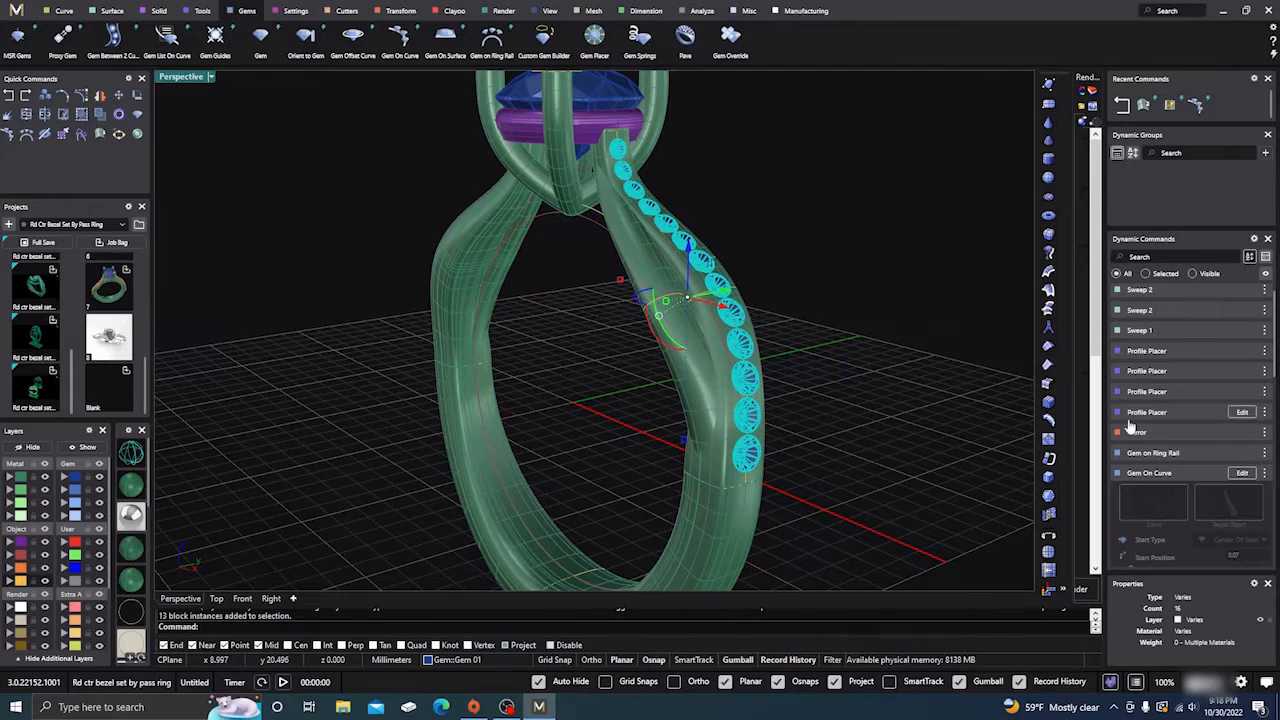
left_click(1240, 475)
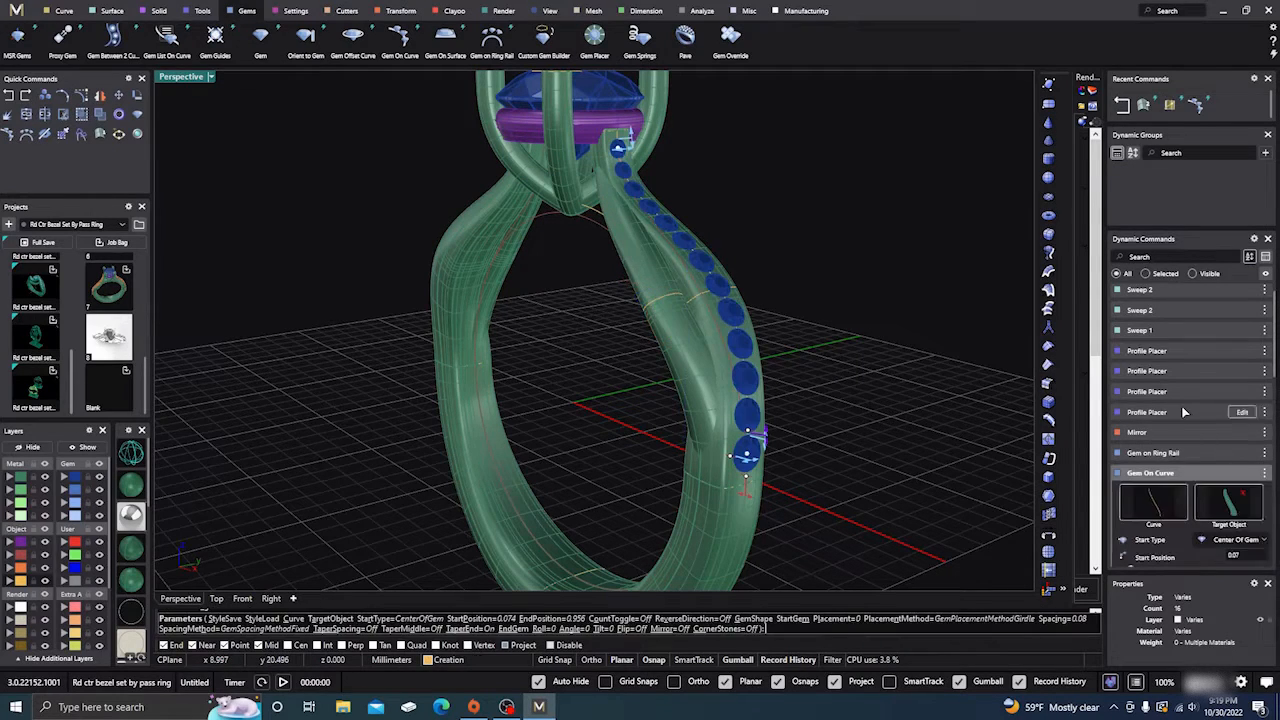
scroll(1204, 455, "down", 1)
scroll(1203, 455, "down", 1)
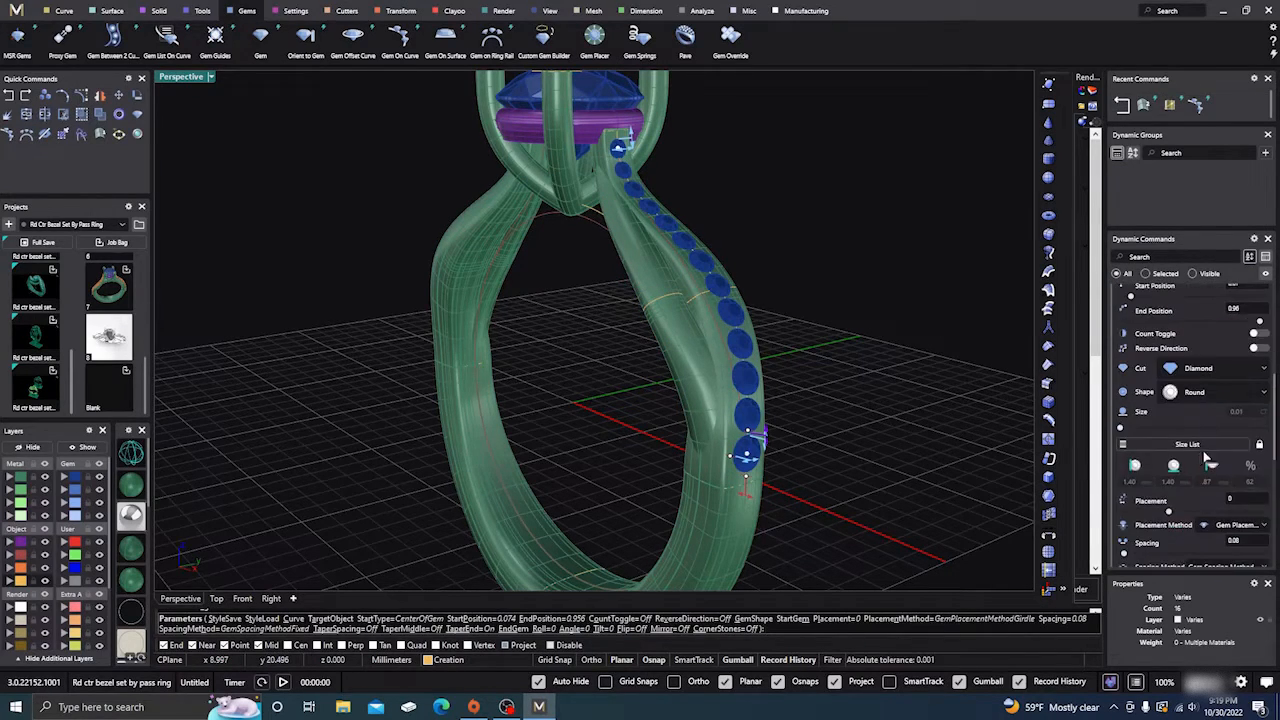
left_click(1227, 529)
left_click(1229, 579)
right_click_drag(1010, 424, 803, 422)
key("Return")
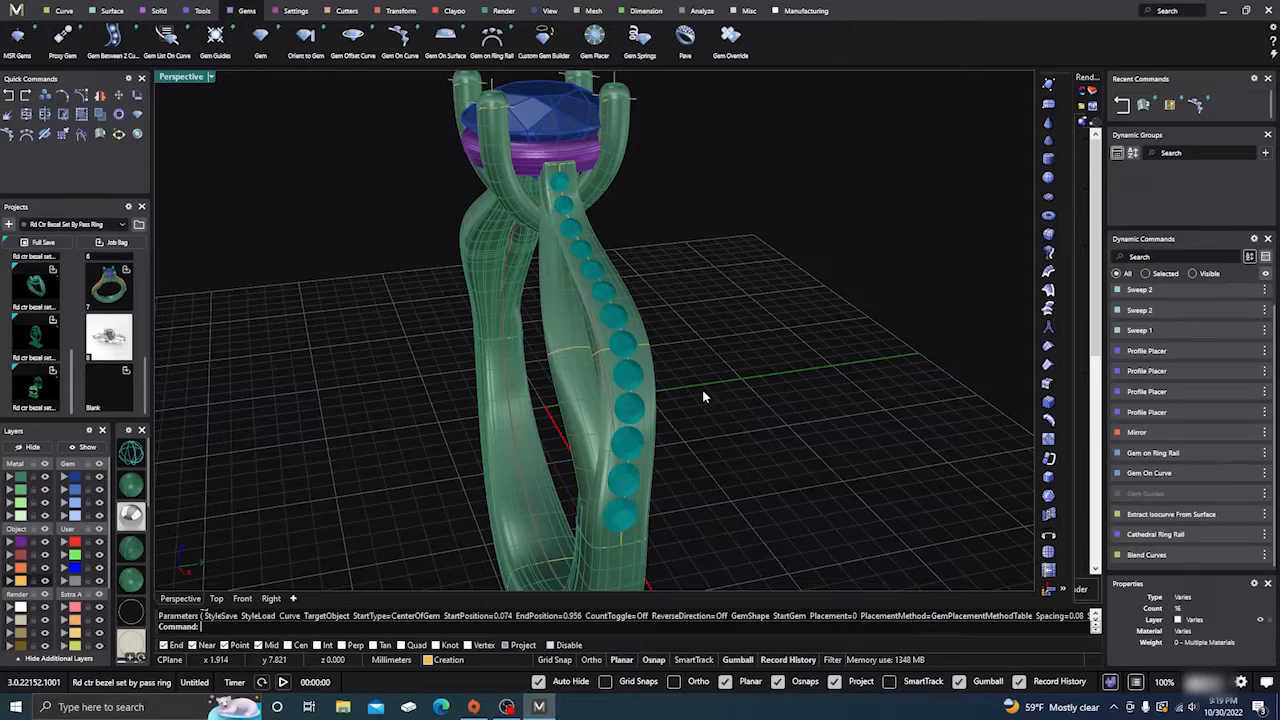
Select the gem row on the split shank and create a Channel Cutter along it
scroll(620, 349, "up", 5)
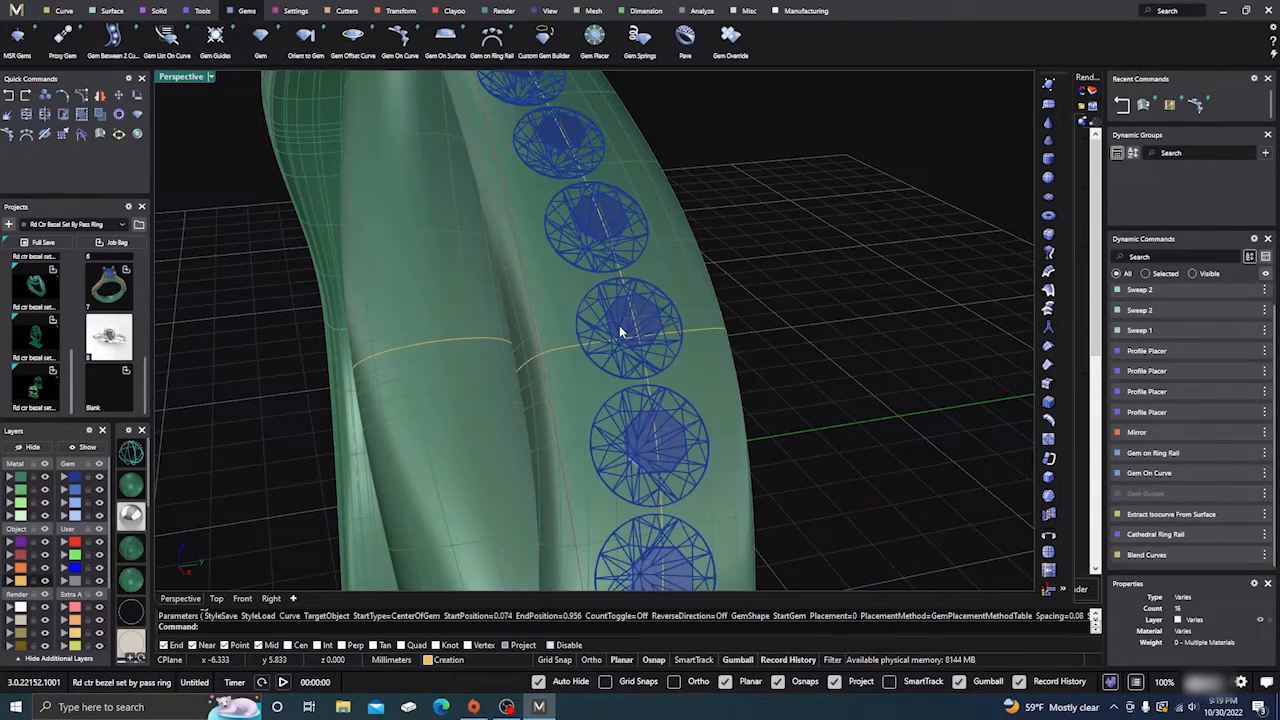
left_click(605, 328)
left_click(611, 330)
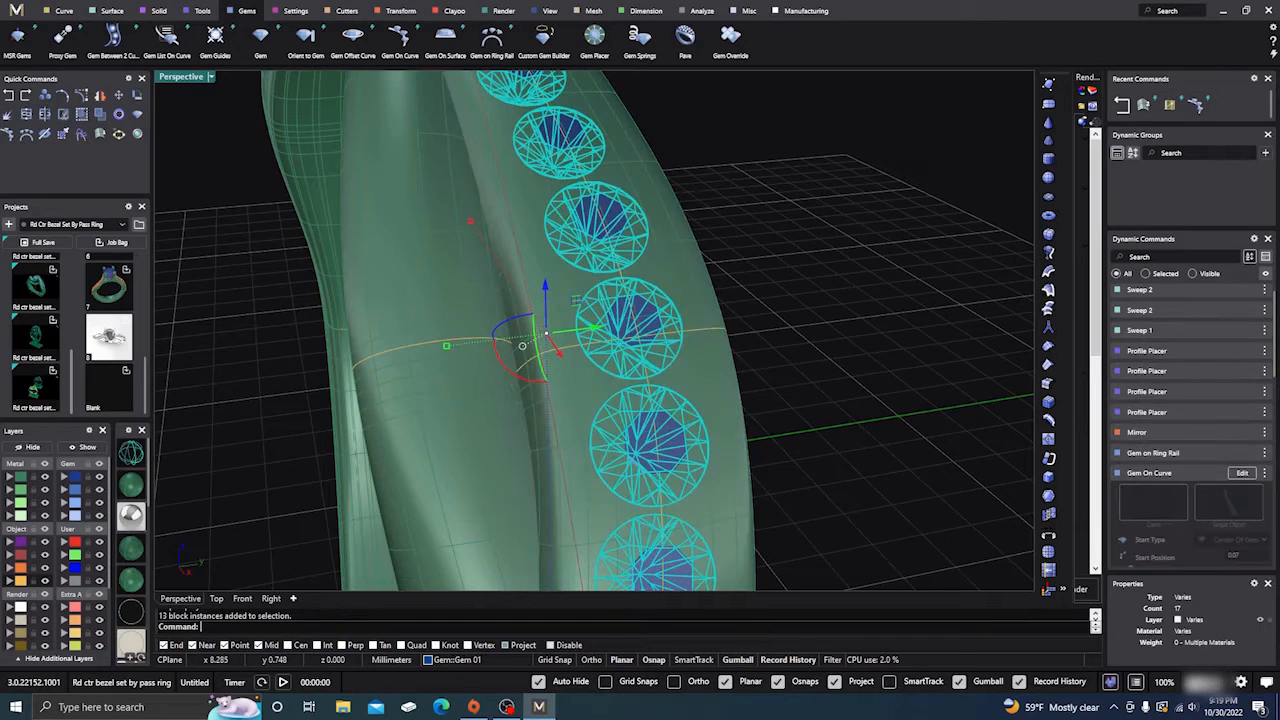
scroll(574, 328, "down", 3)
scroll(574, 328, "down", 4)
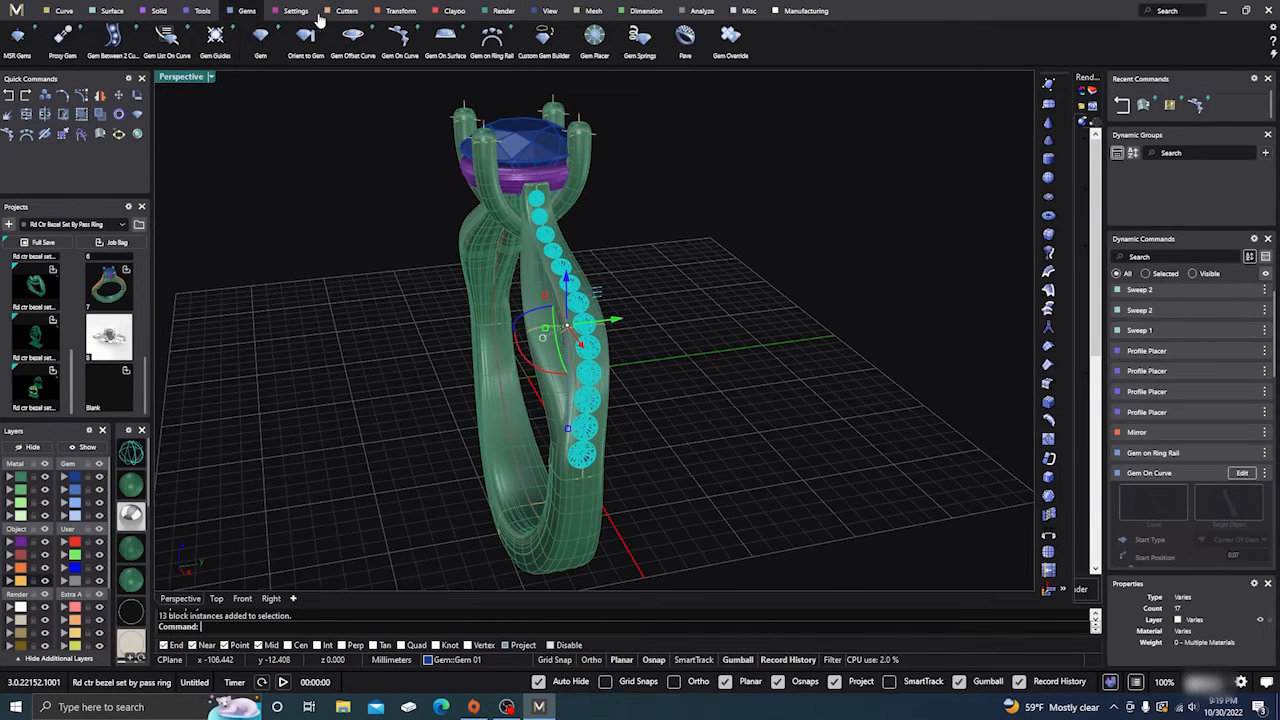
left_click(346, 12)
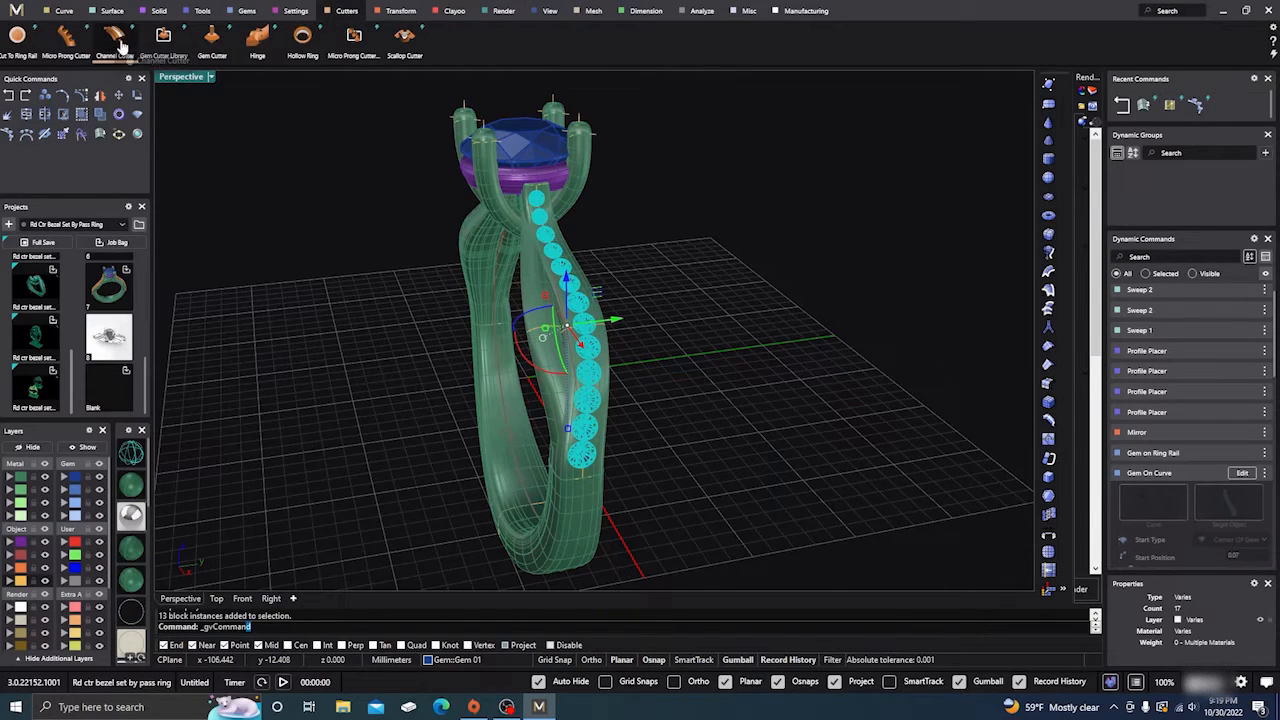
left_click(114, 38)
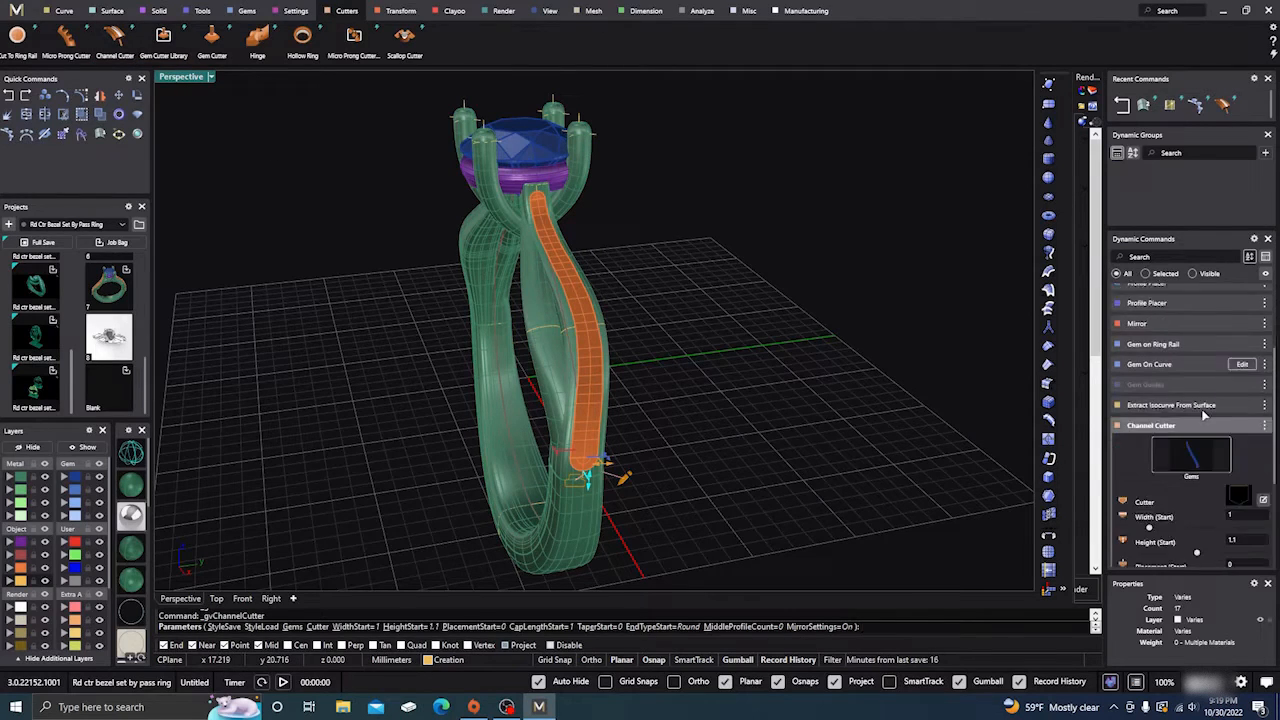
Choose the Angle (1) profile from the cutter library for the channel cutter
left_click(1241, 358)
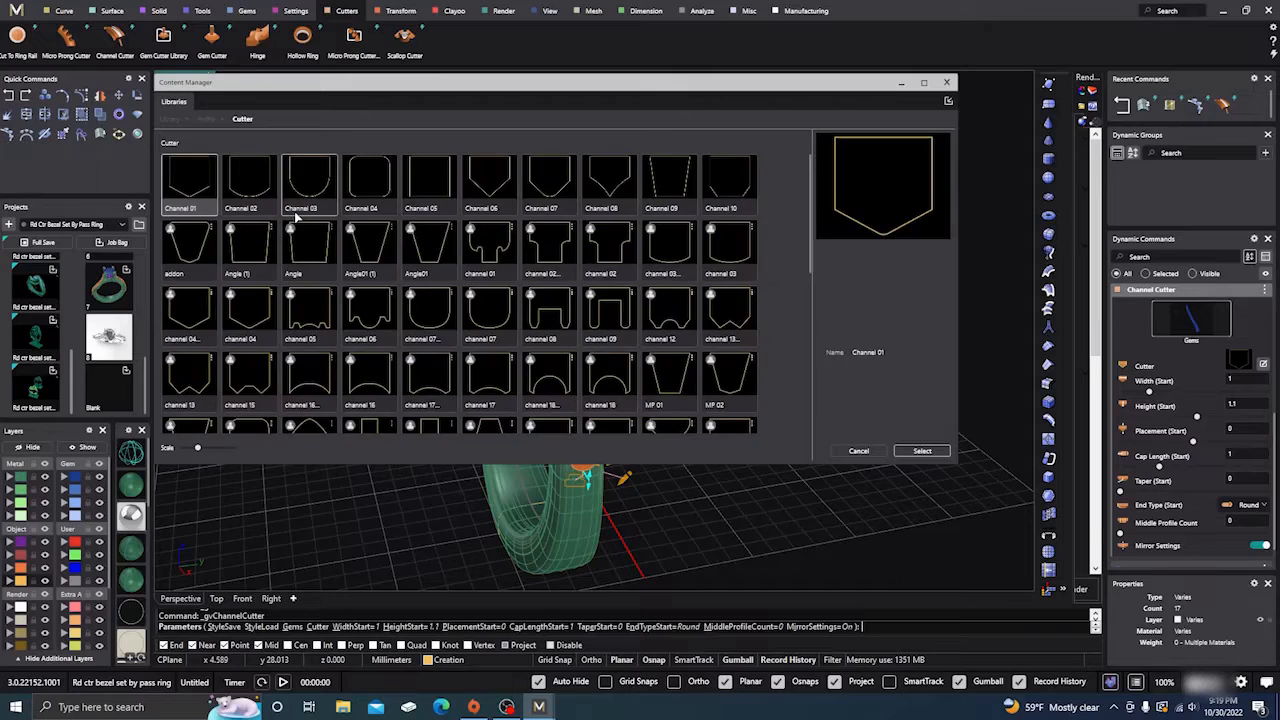
left_click(250, 240)
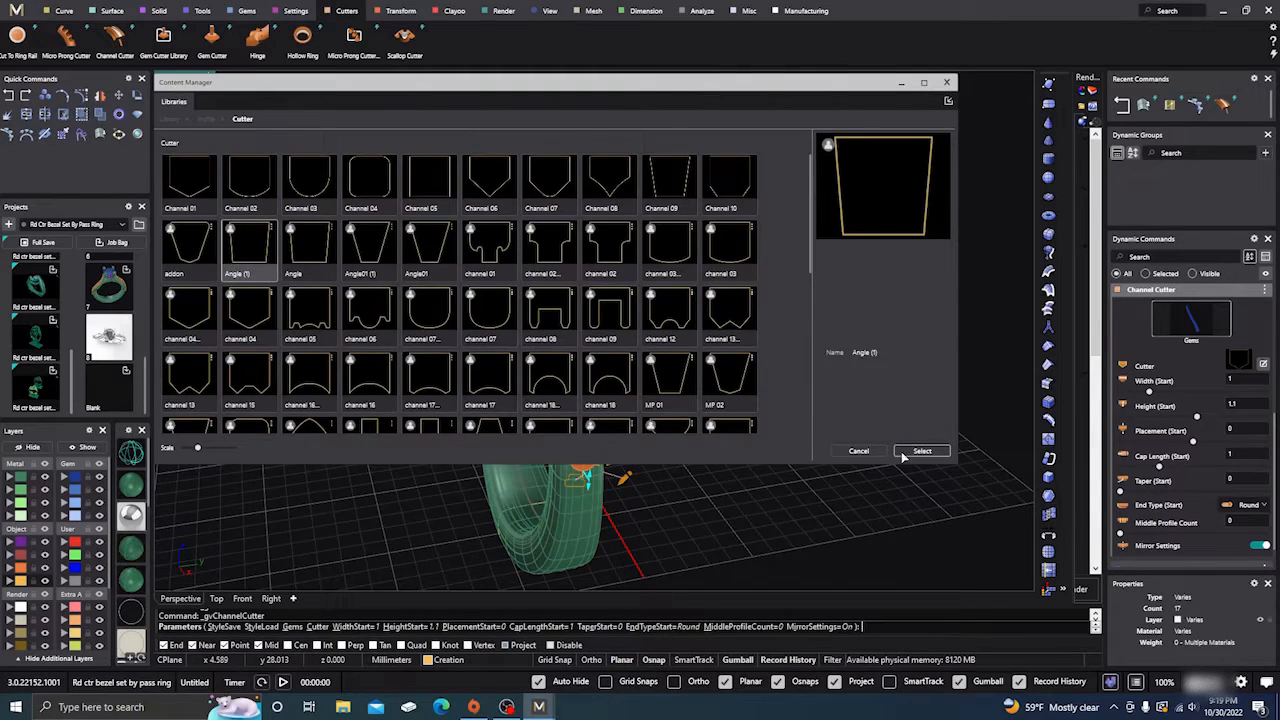
left_click(948, 84)
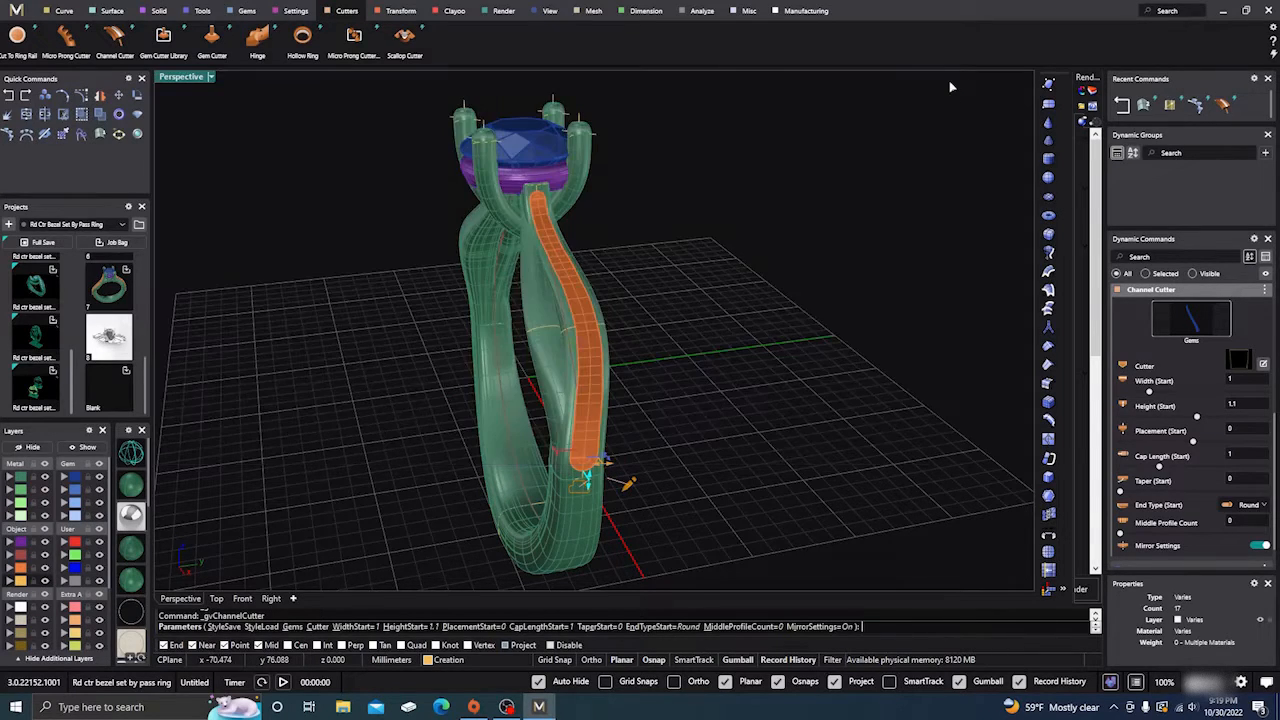
Disable the channel cutter's mirror settings and set both its start and end types to Flat
right_click_drag(755, 404, 1001, 435)
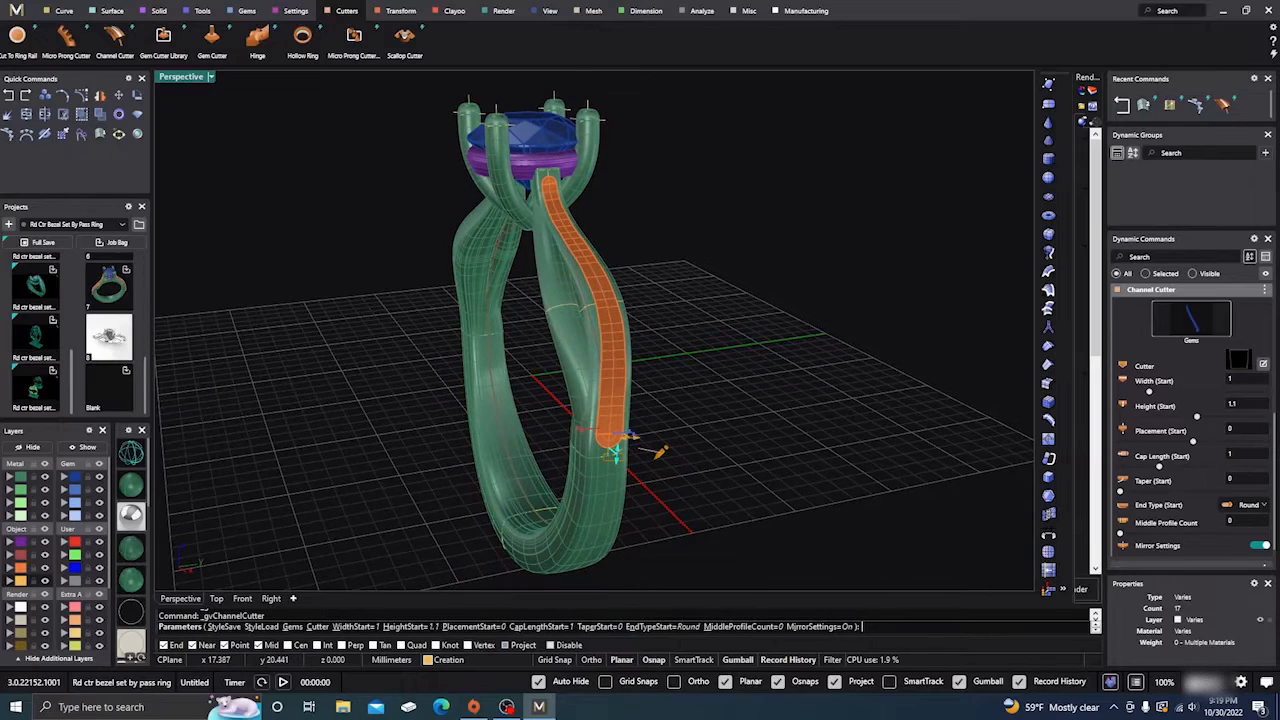
left_click(1250, 507)
left_click(1224, 560)
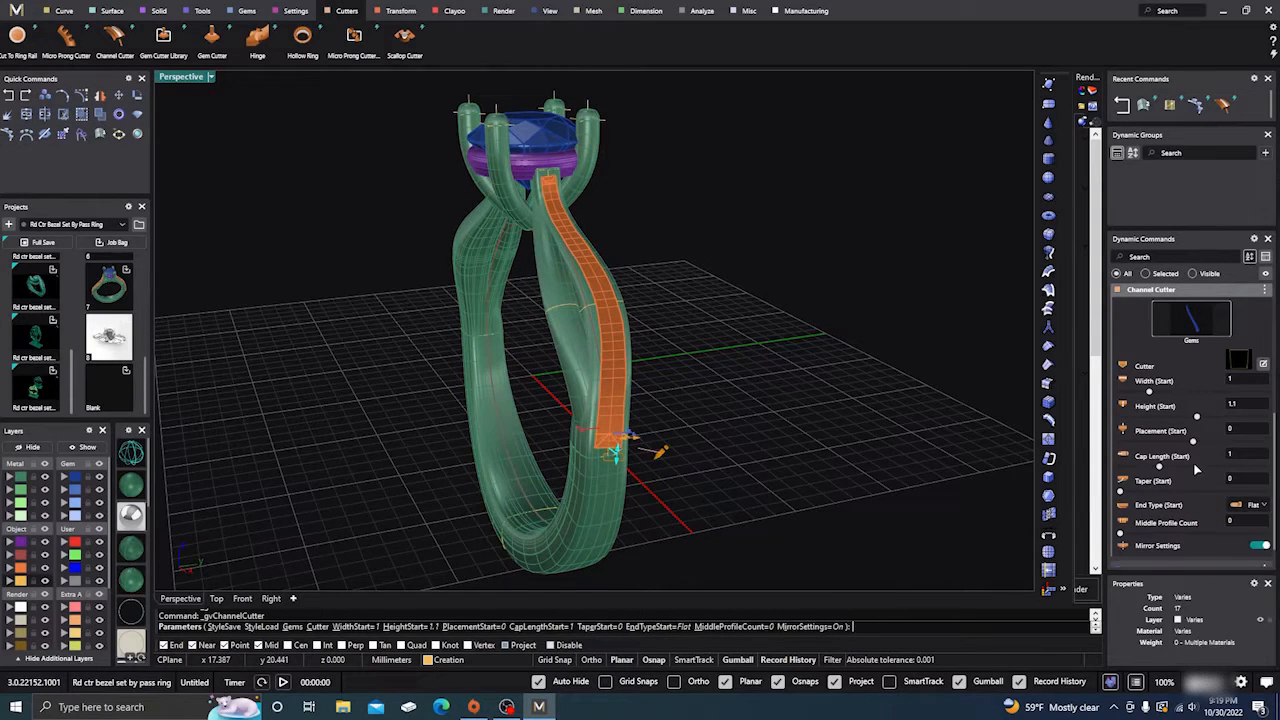
scroll(1190, 465, "down", 1)
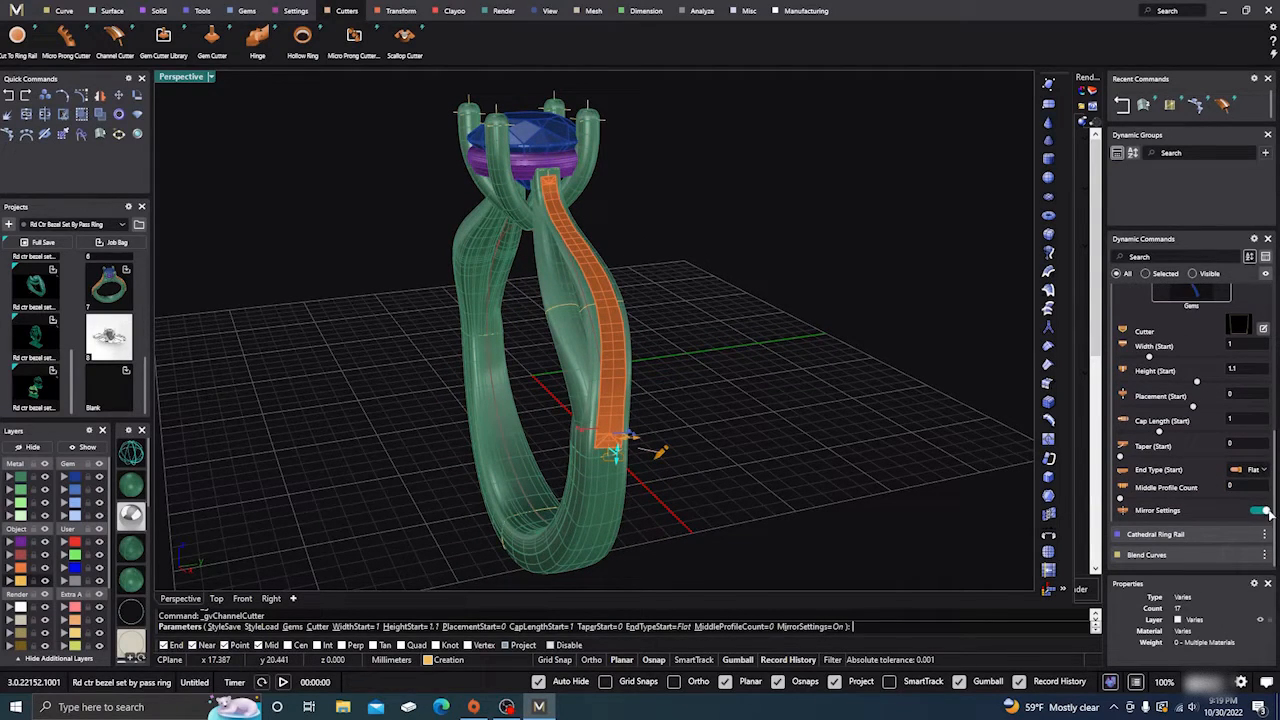
left_click(1266, 512)
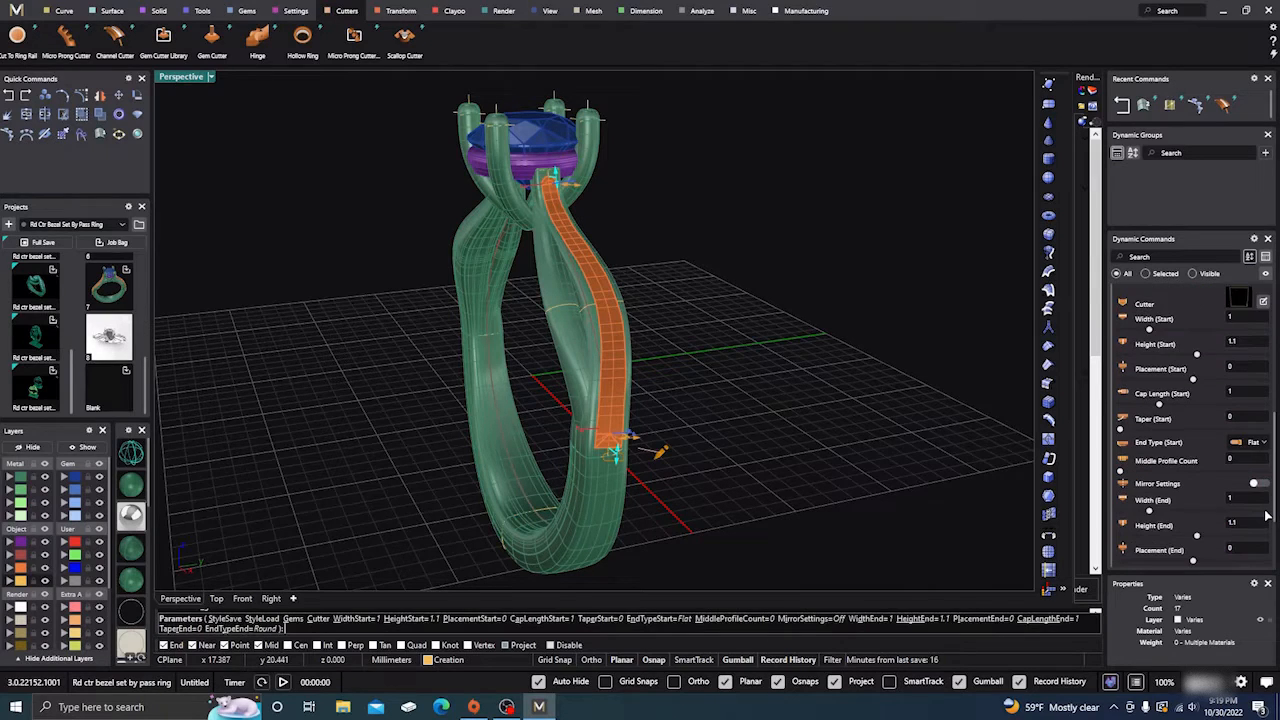
scroll(1252, 512, "down", 4)
left_click(1248, 514)
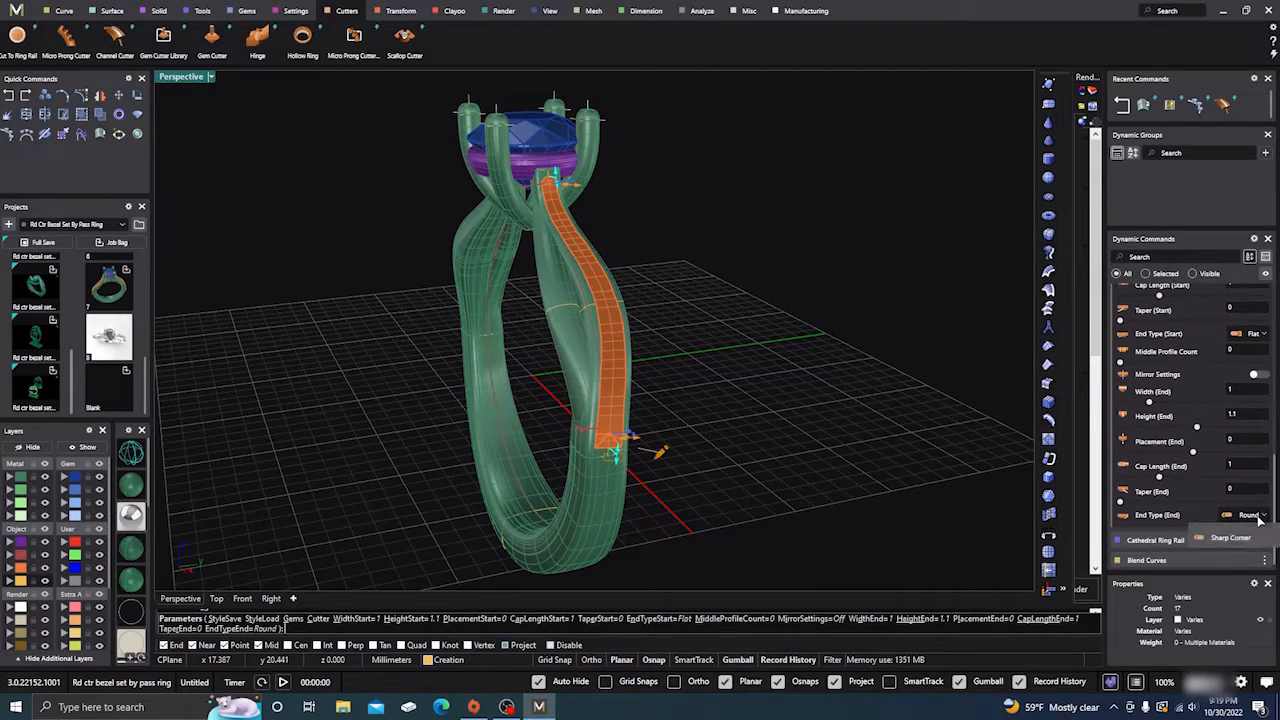
left_click(1233, 572)
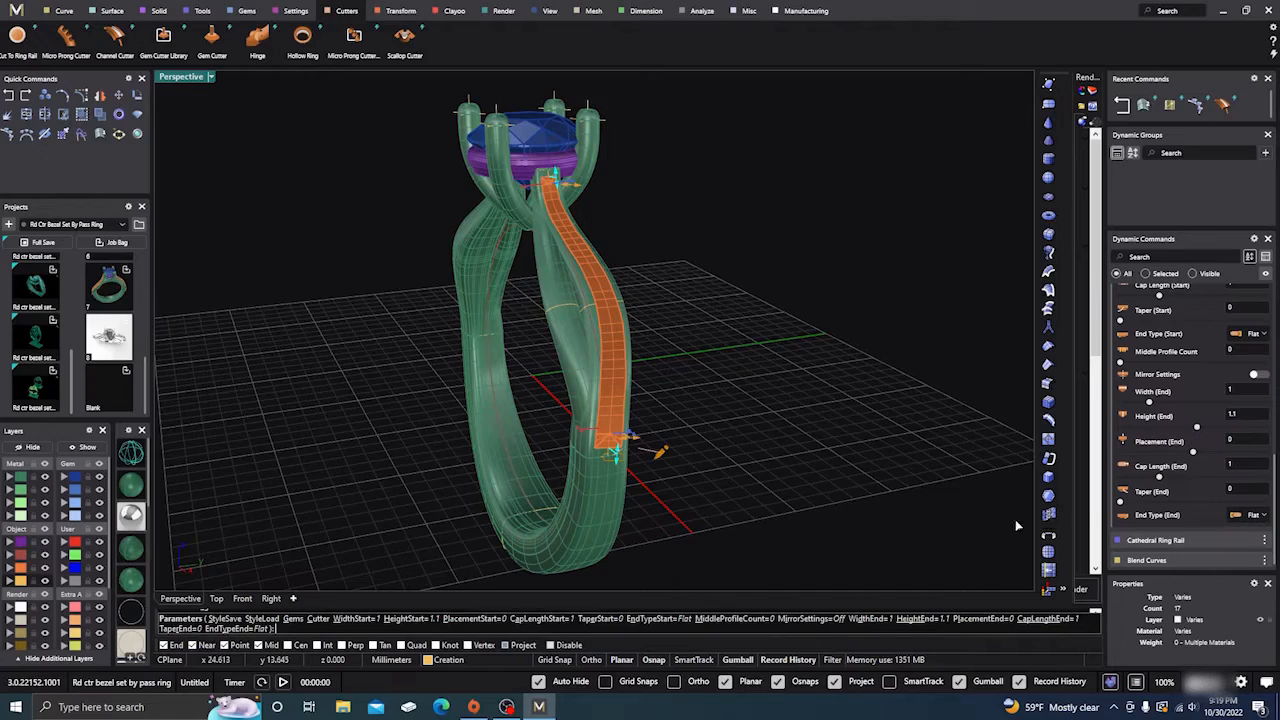
right_click_drag(1015, 519, 801, 490)
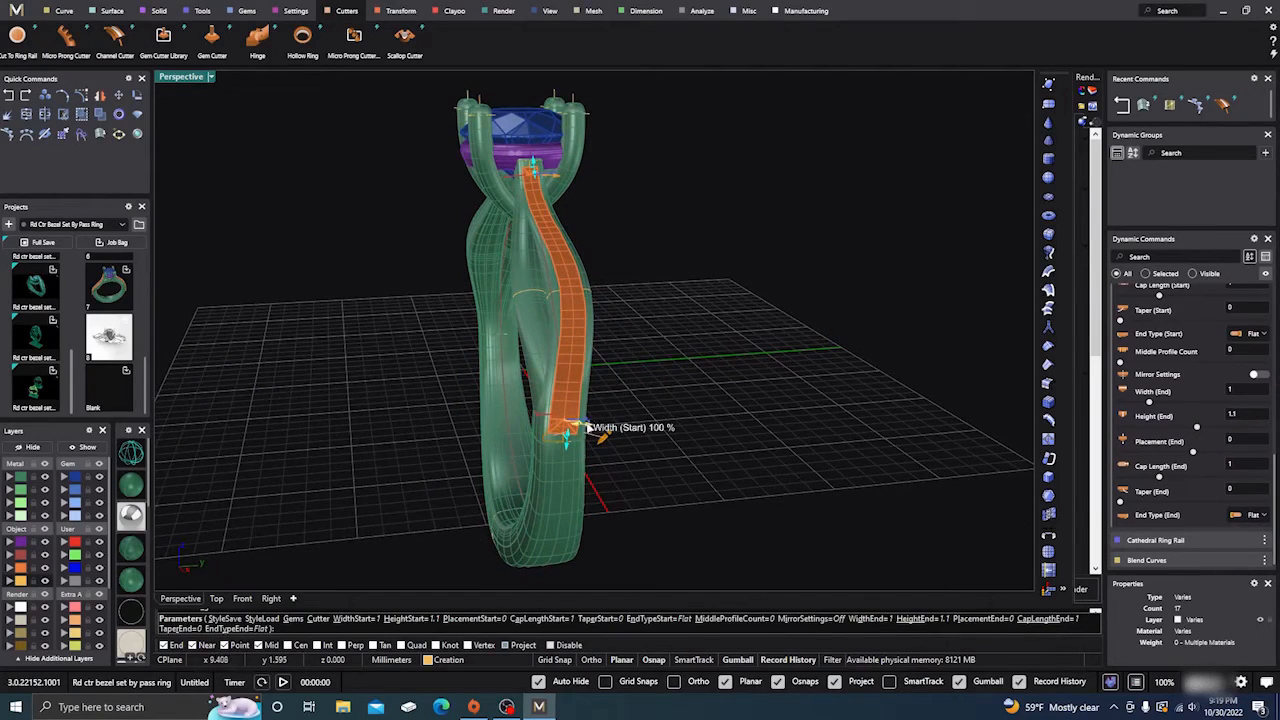
In wireframe display, widen the channel cutter's start to about 1.16 and extend its start cap length to about 1.71 mm
scroll(586, 429, "up", 5)
left_click(138, 455)
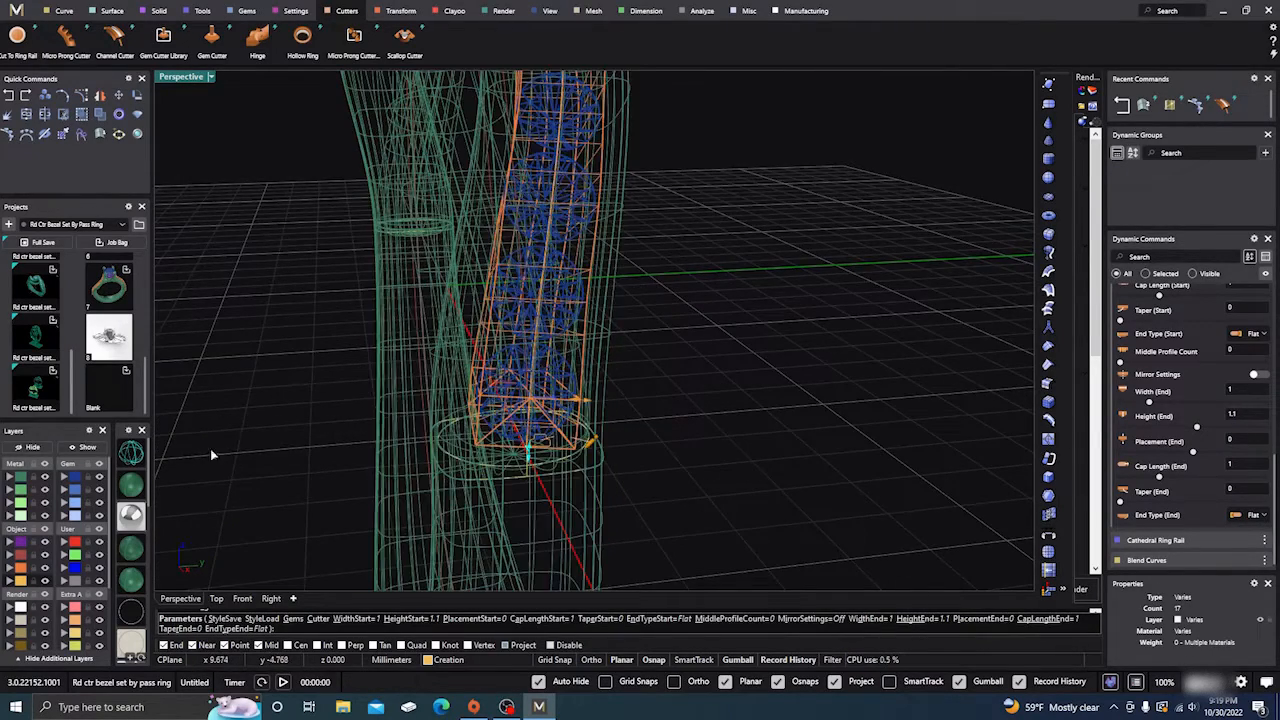
right_click_drag(300, 449, 344, 436)
scroll(490, 292, "up", 5)
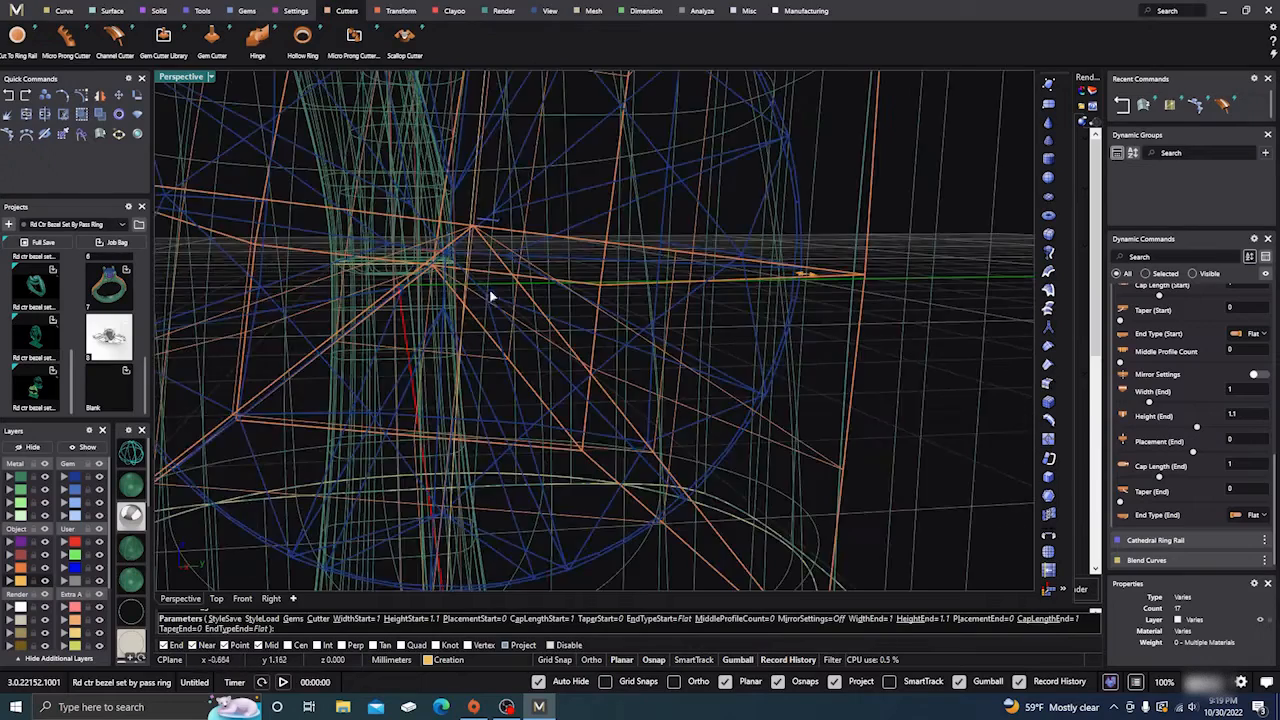
scroll(491, 303, "down", 4)
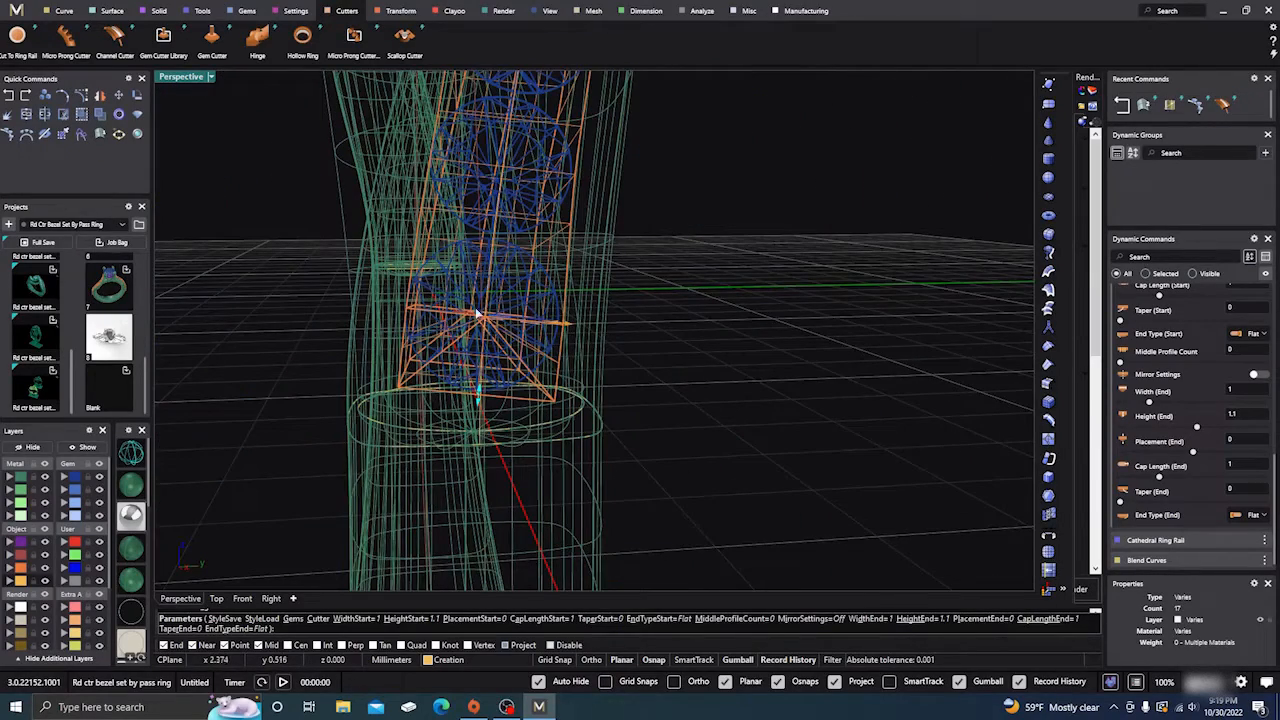
left_click_drag(563, 325, 584, 325)
left_click_drag(478, 400, 471, 453)
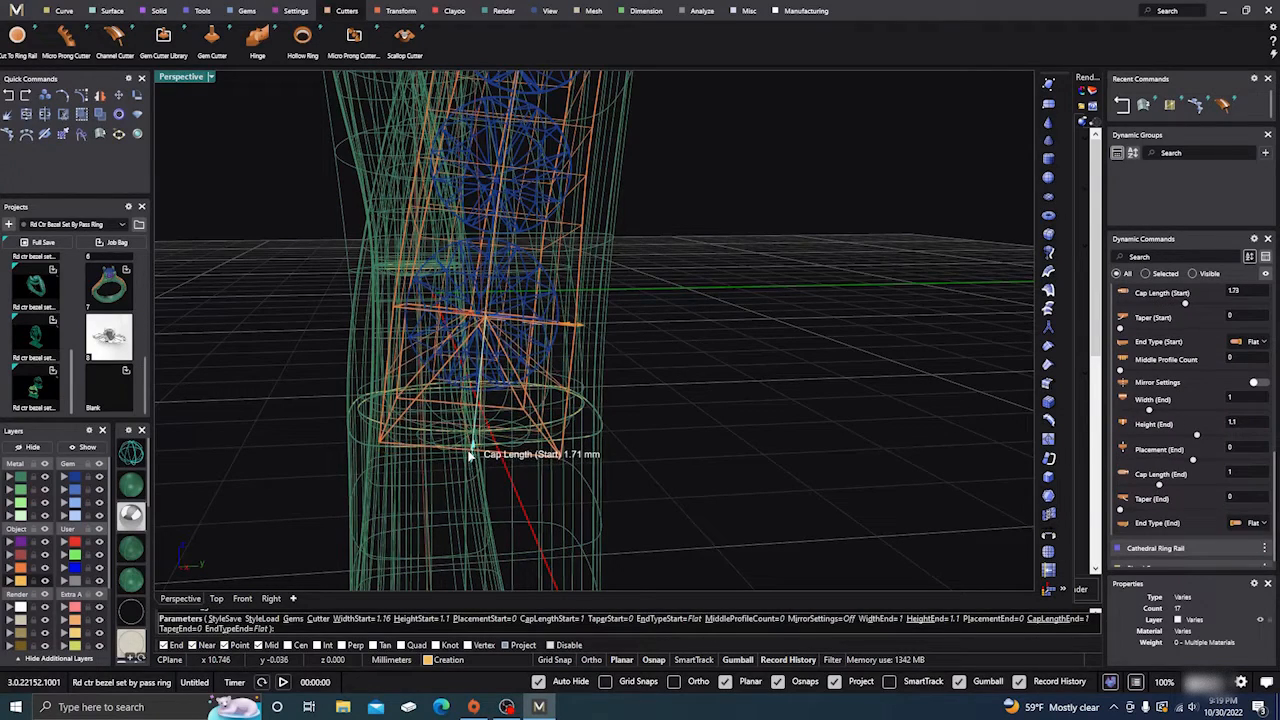
At the head end of the channel cutter, set the end width to about 1.2 and the end cap length to about 1.49
scroll(472, 478, "down", 7)
right_click_drag(575, 398, 585, 475)
scroll(477, 304, "up", 8)
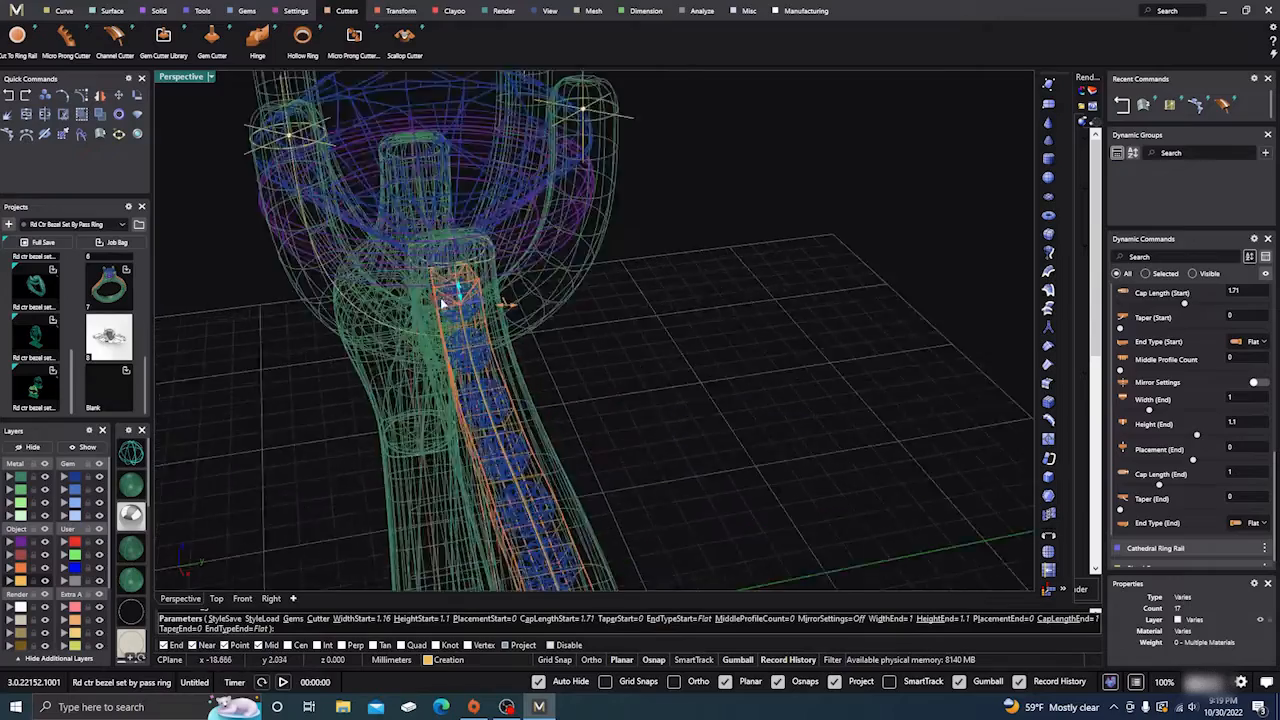
scroll(460, 252, "up", 4)
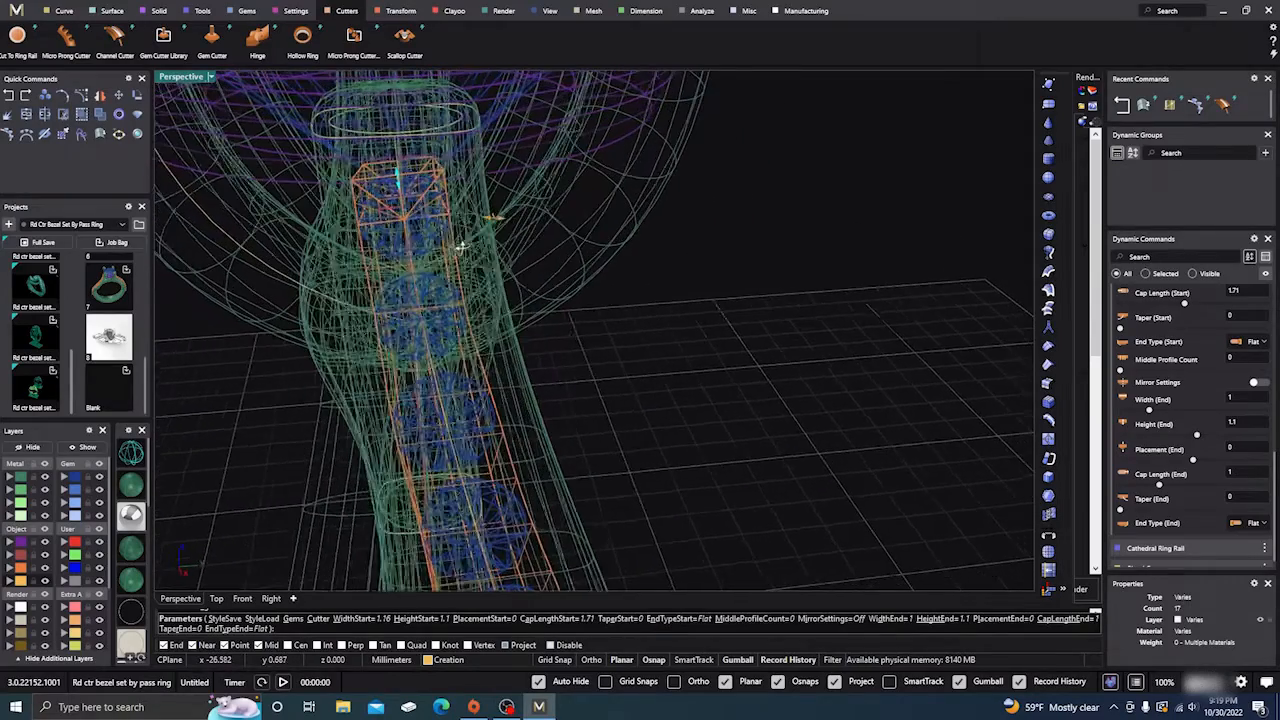
left_click_drag(491, 223, 507, 223)
left_click_drag(403, 182, 403, 156)
right_click_drag(455, 236, 503, 245)
scroll(503, 245, "down", 10)
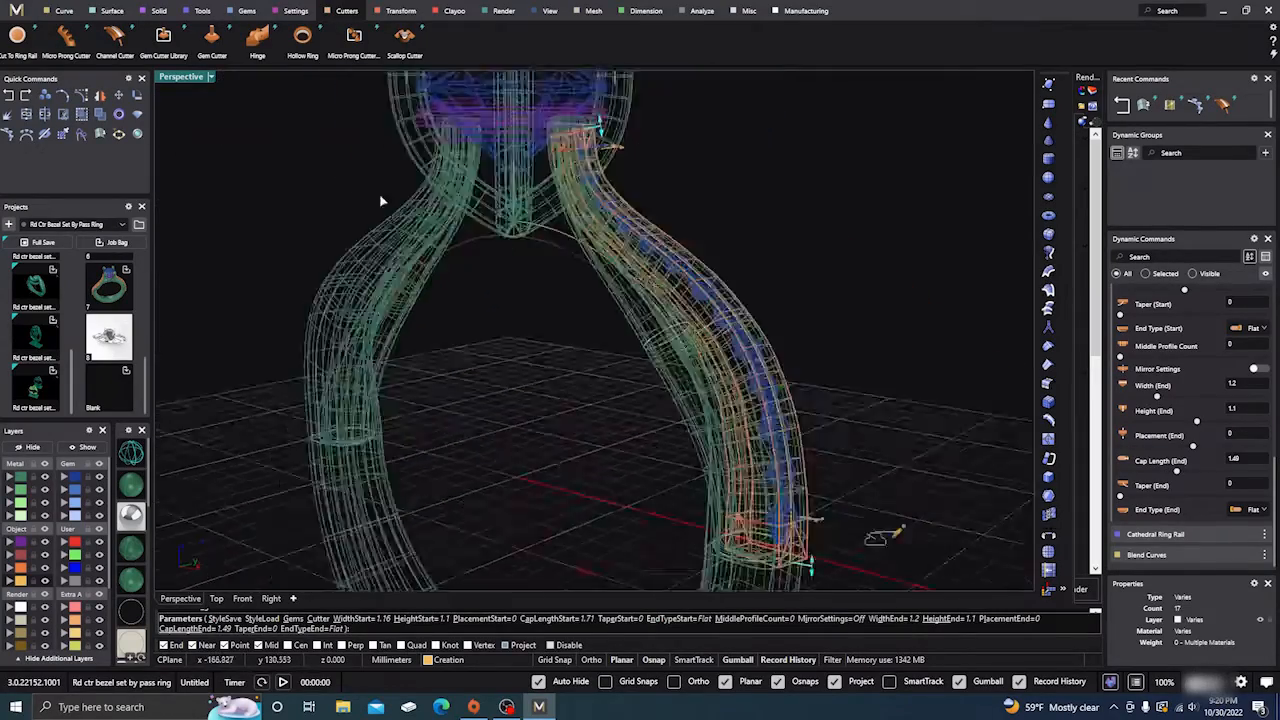
Raise the channel cutter's start outward to placement 1 and reduce its start height to about 0.53
right_click_drag(433, 298, 518, 321)
scroll(648, 383, "up", 5)
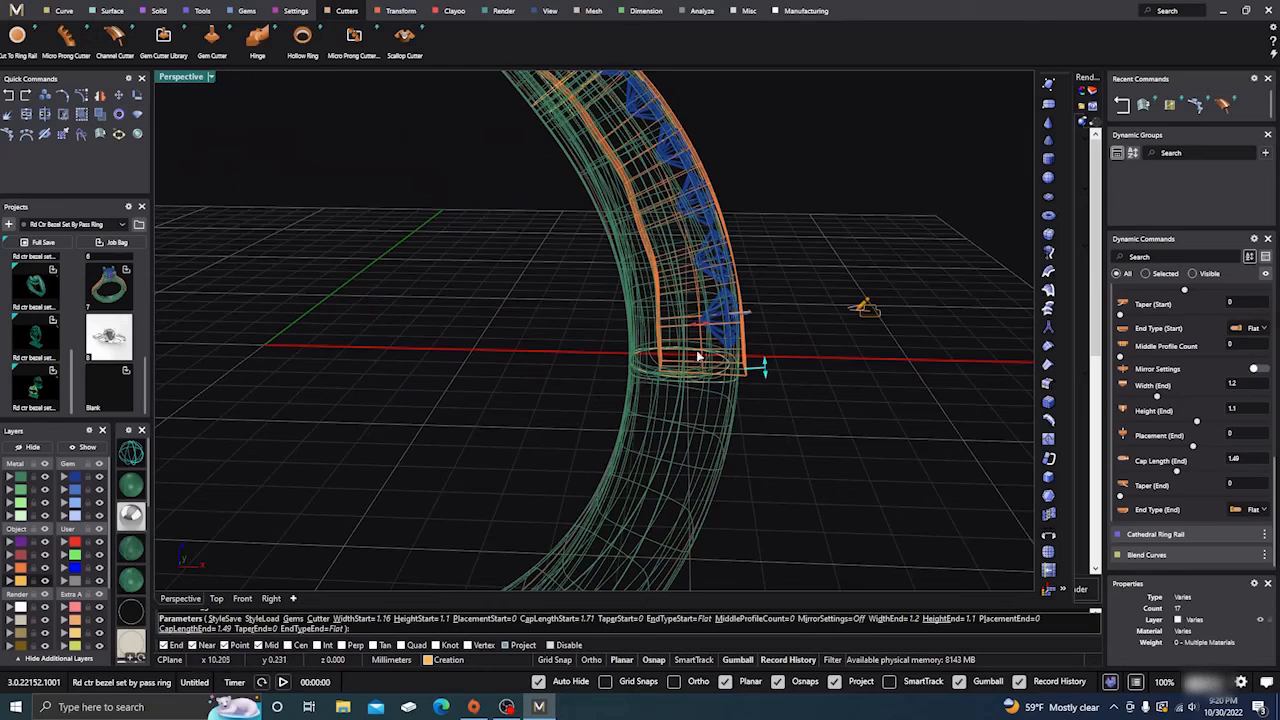
left_click_drag(701, 327, 755, 314)
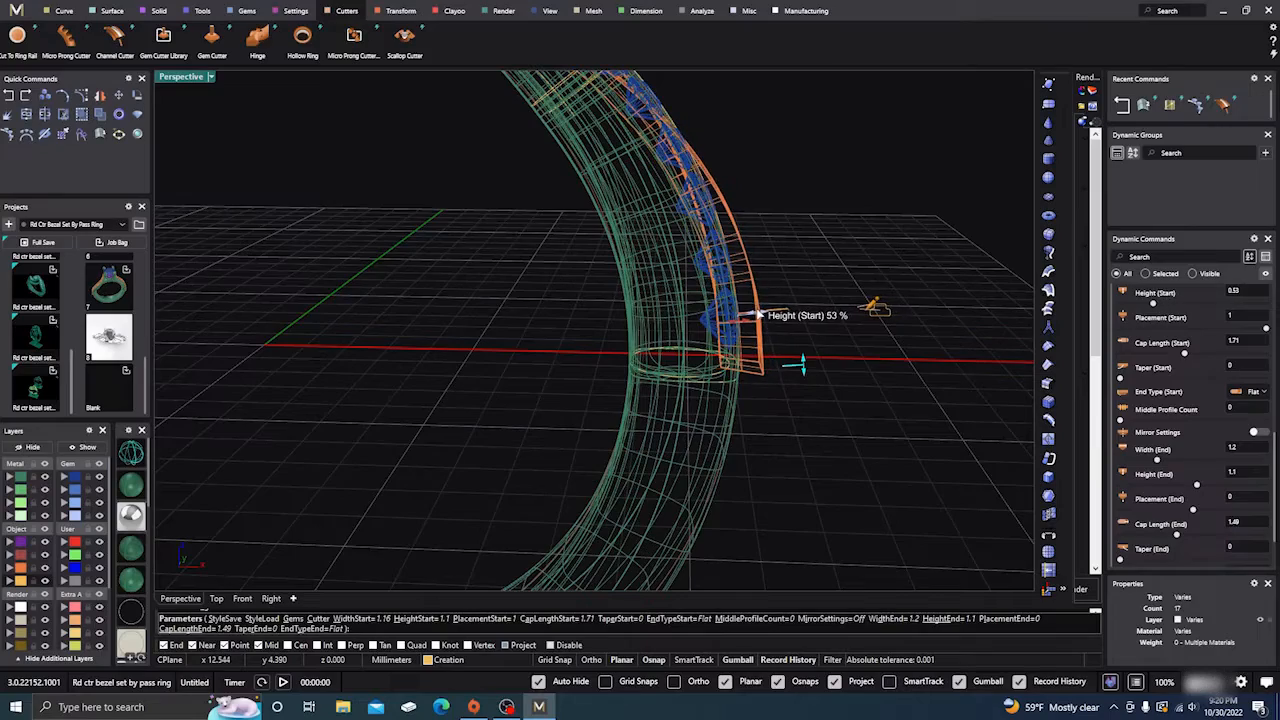
Raise the channel cutter's head end outward to placement 1 and reduce its end height to about 0.55
scroll(722, 343, "down", 5)
right_click_drag(722, 343, 600, 385)
scroll(468, 134, "up", 7)
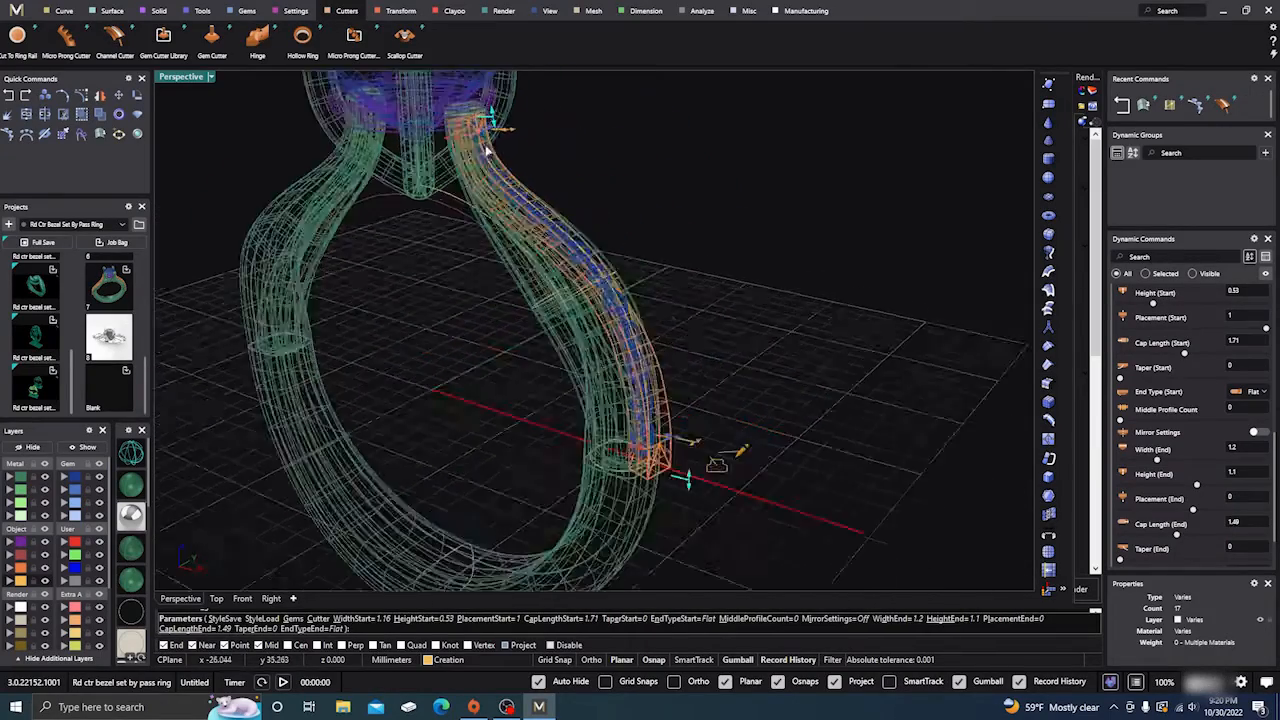
right_click_drag(468, 134, 537, 145)
scroll(533, 321, "down", 7)
right_click_drag(533, 321, 571, 300)
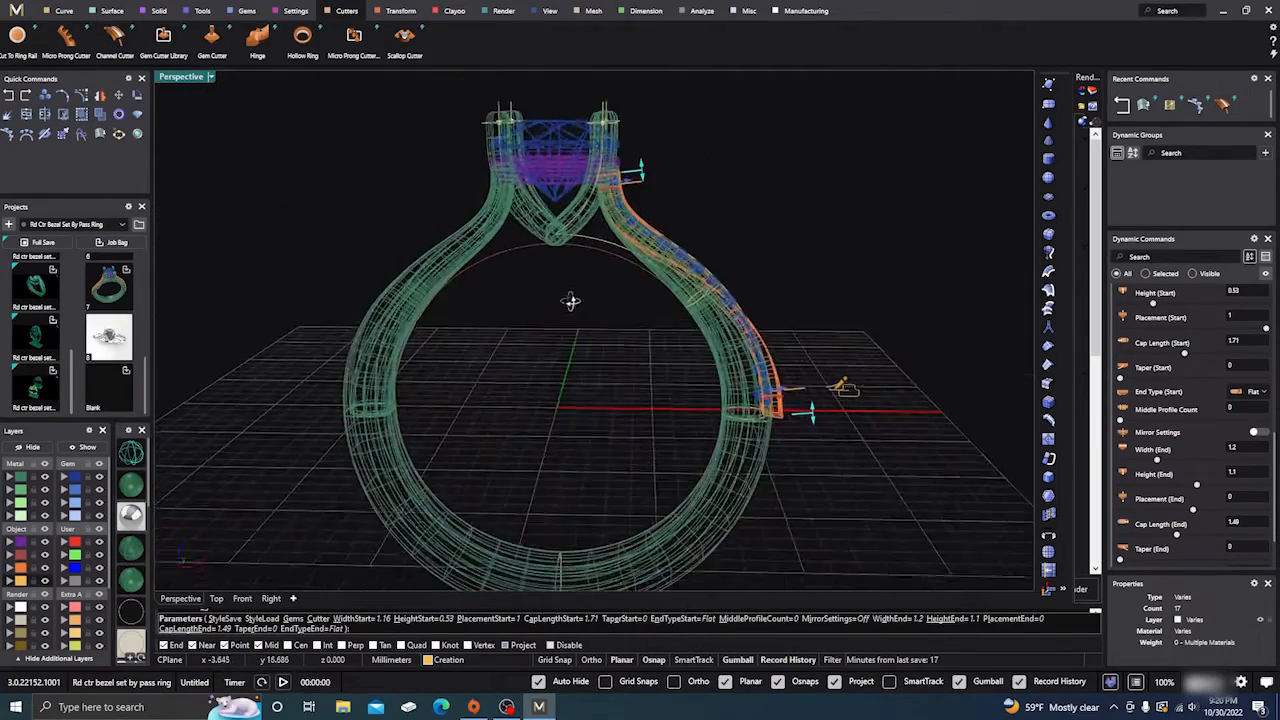
scroll(600, 205, "up", 8)
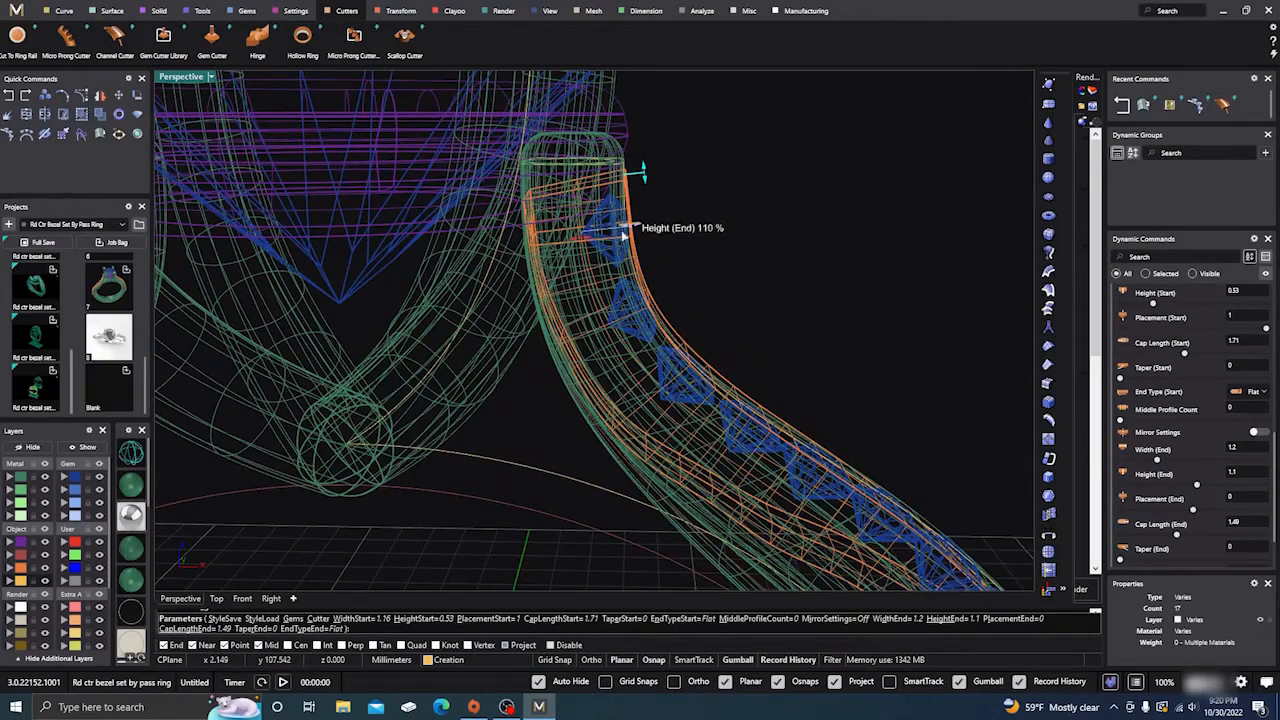
left_click_drag(586, 243, 652, 226)
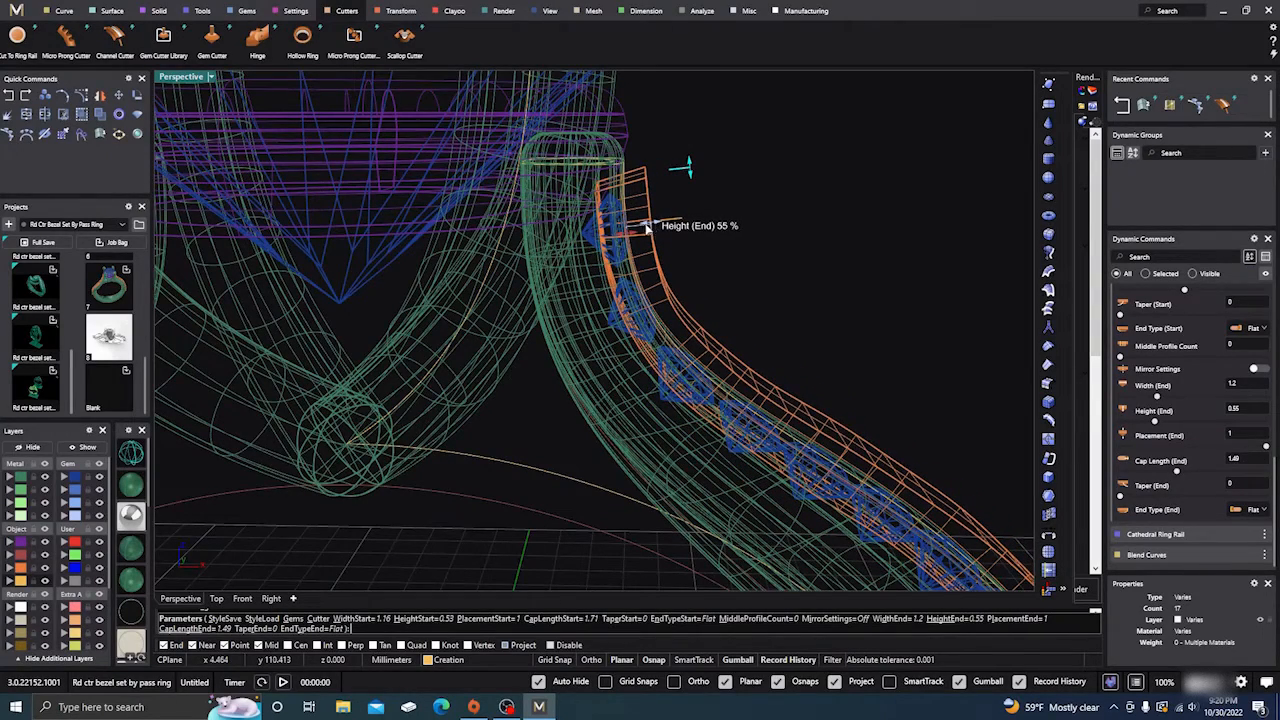
Check the channel cutter along the gem row in wireframe and shaded display, and accept it
scroll(630, 258, "down", 5)
scroll(628, 259, "up", 6)
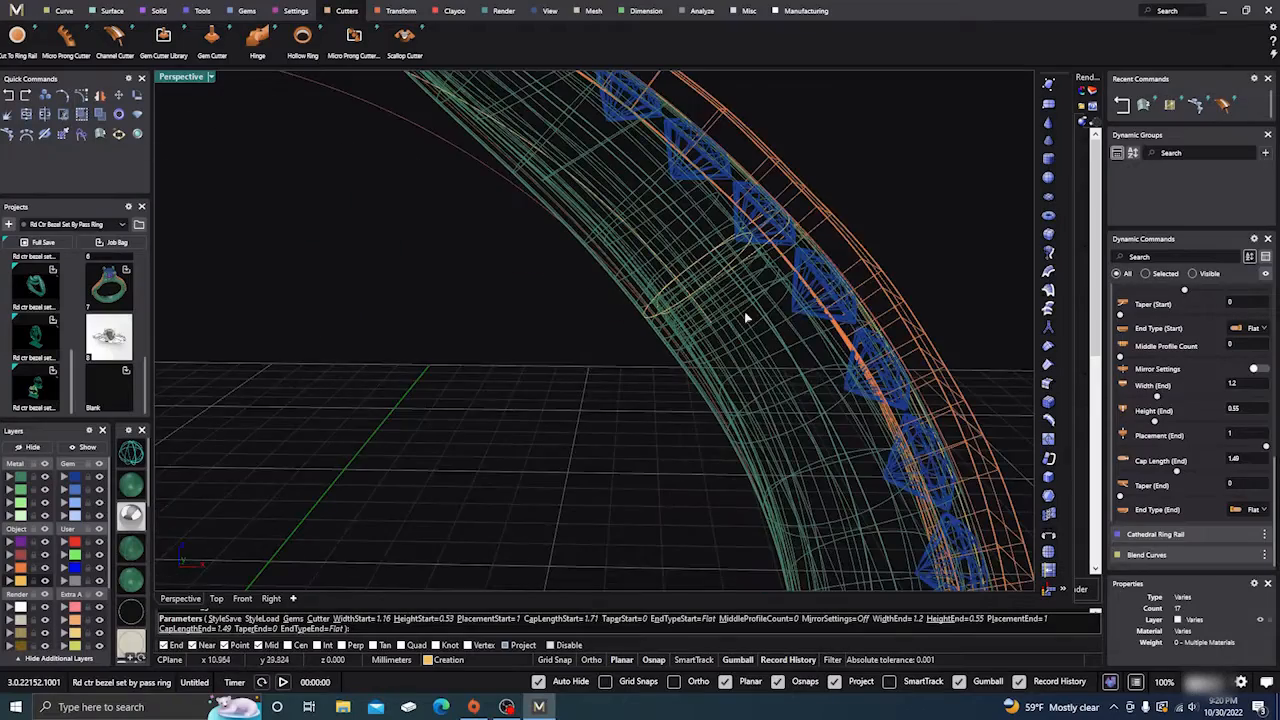
scroll(744, 314, "down", 7)
right_click_drag(736, 319, 601, 371)
scroll(741, 339, "down", 4)
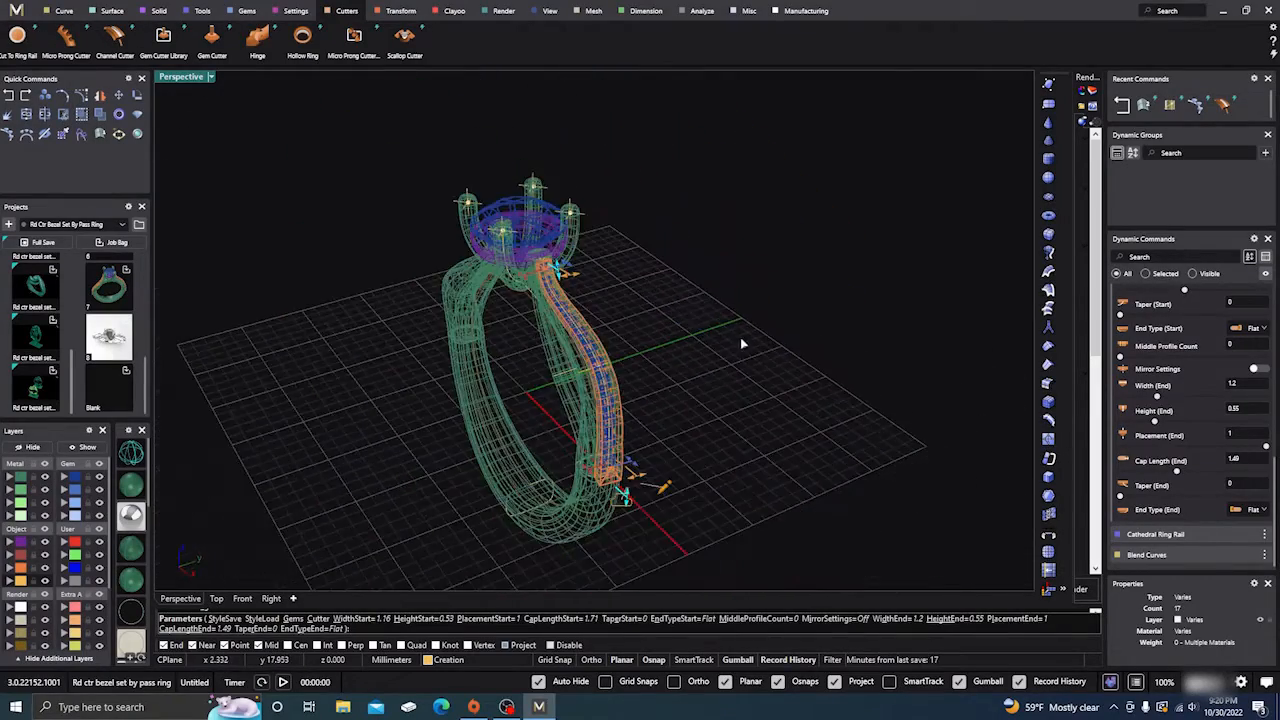
right_click_drag(741, 344, 630, 399)
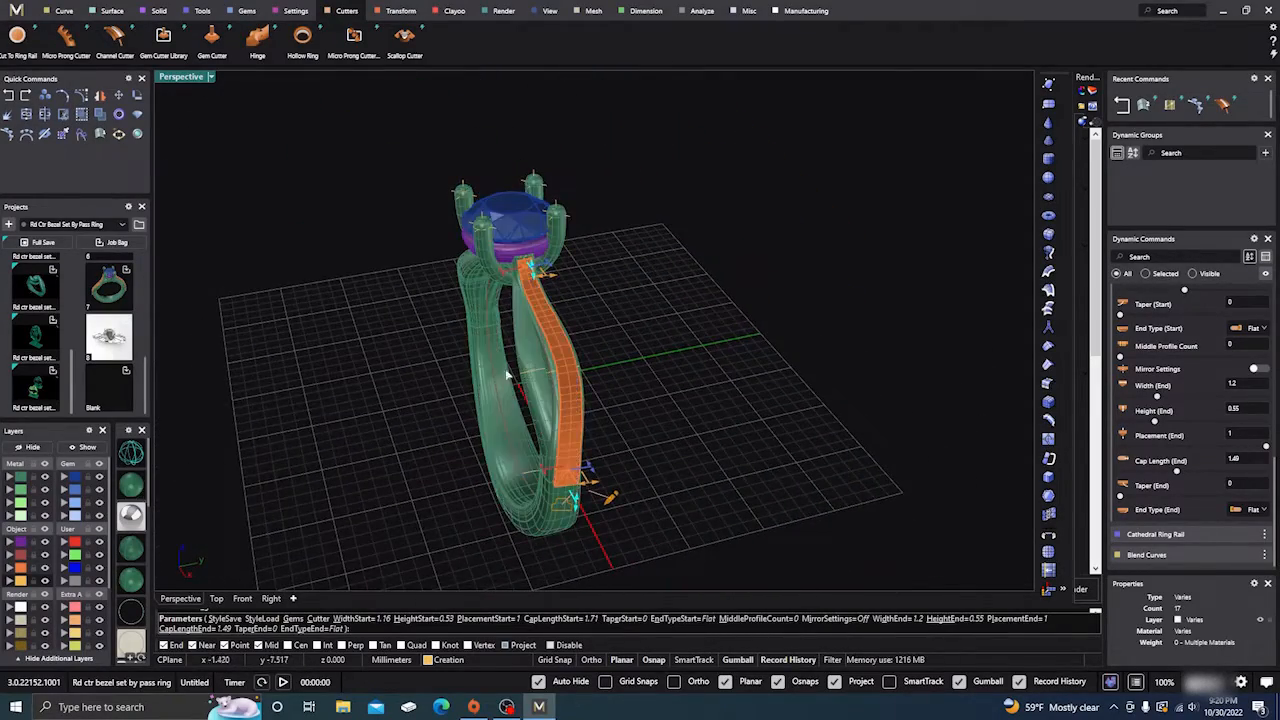
scroll(531, 263, "up", 3)
right_click_drag(517, 300, 535, 270)
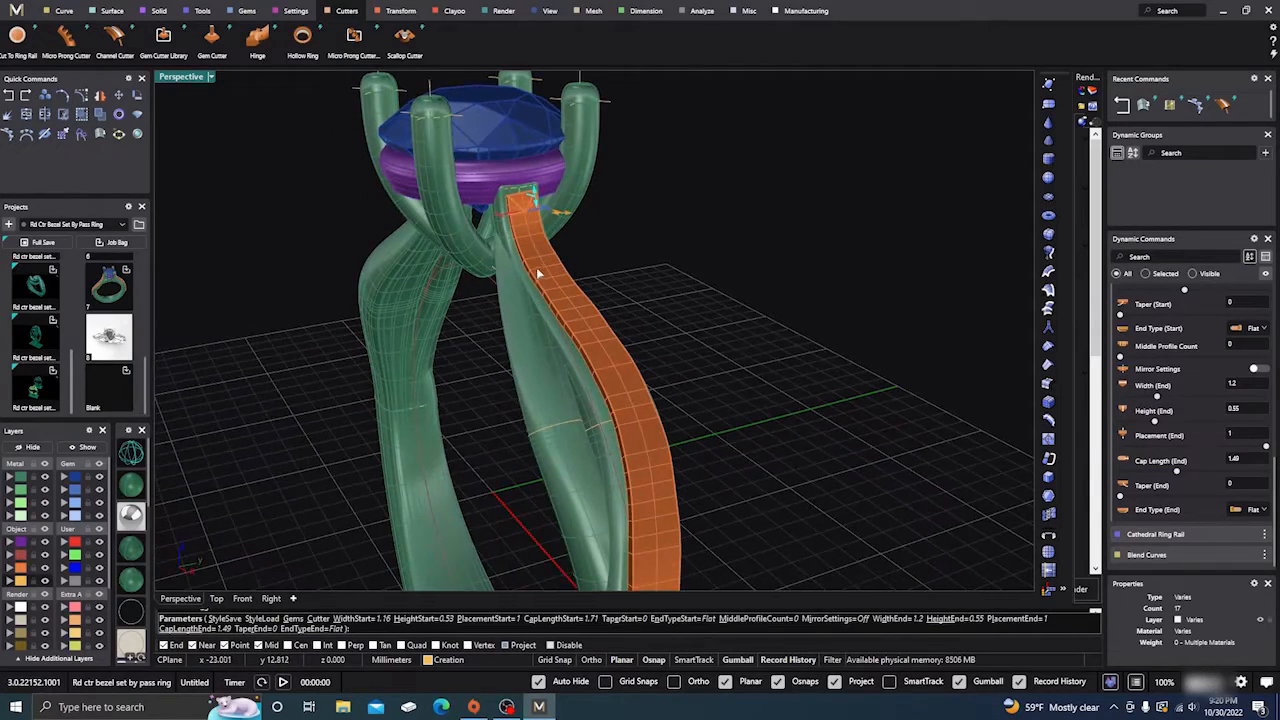
right_click(442, 352)
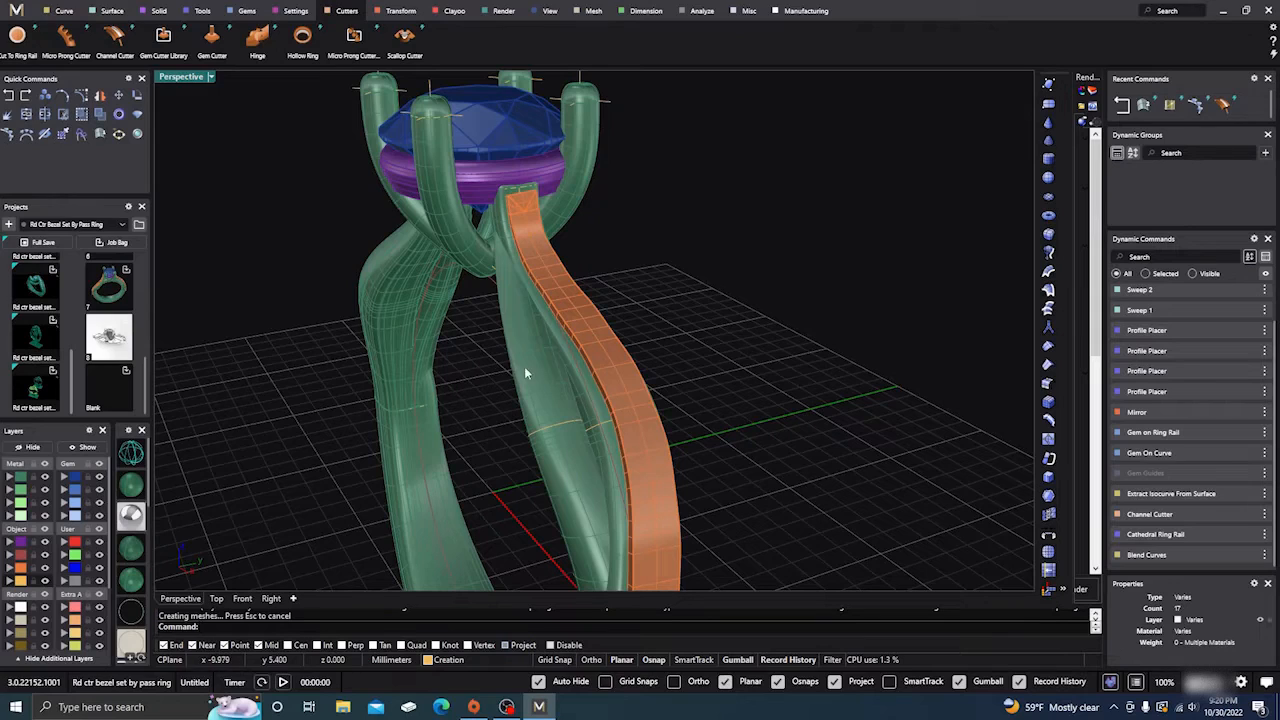
Rotate a copy of the shank gems and their channel cutter 180° about 0,0,0 onto the opposite shank
key("ctrl+alt+w")
scroll(585, 334, "up", 4)
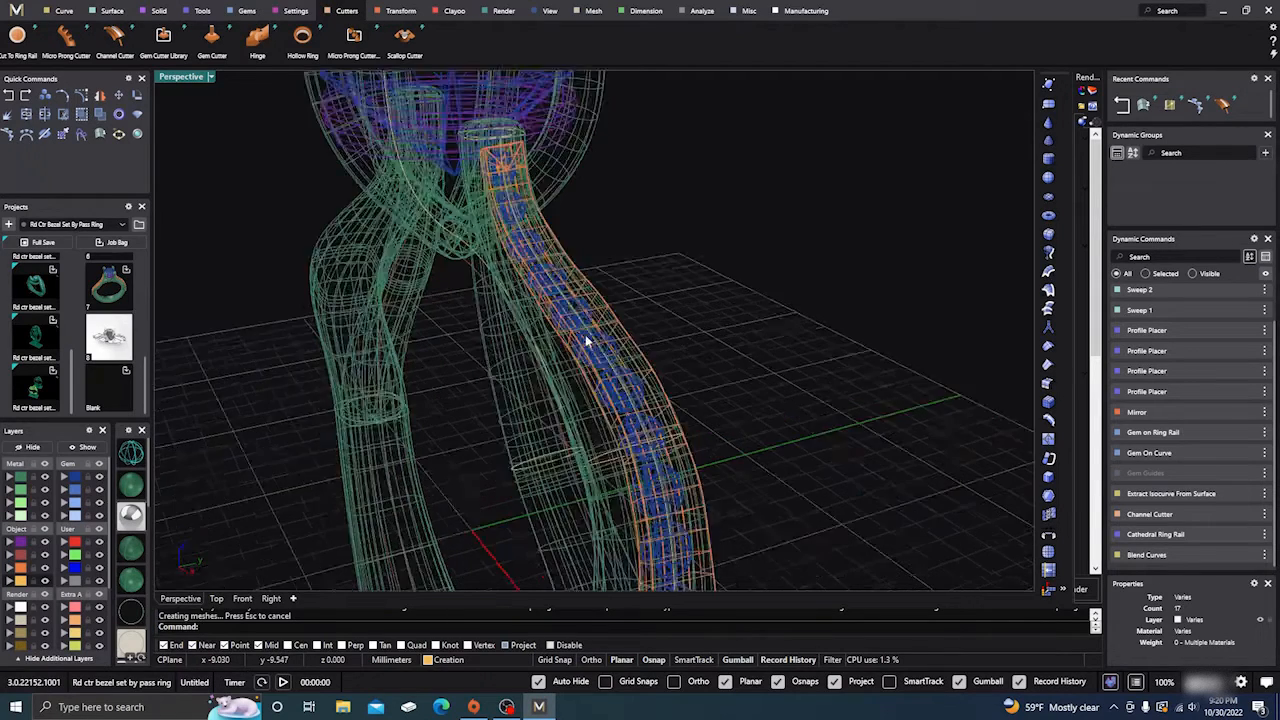
left_click(581, 324)
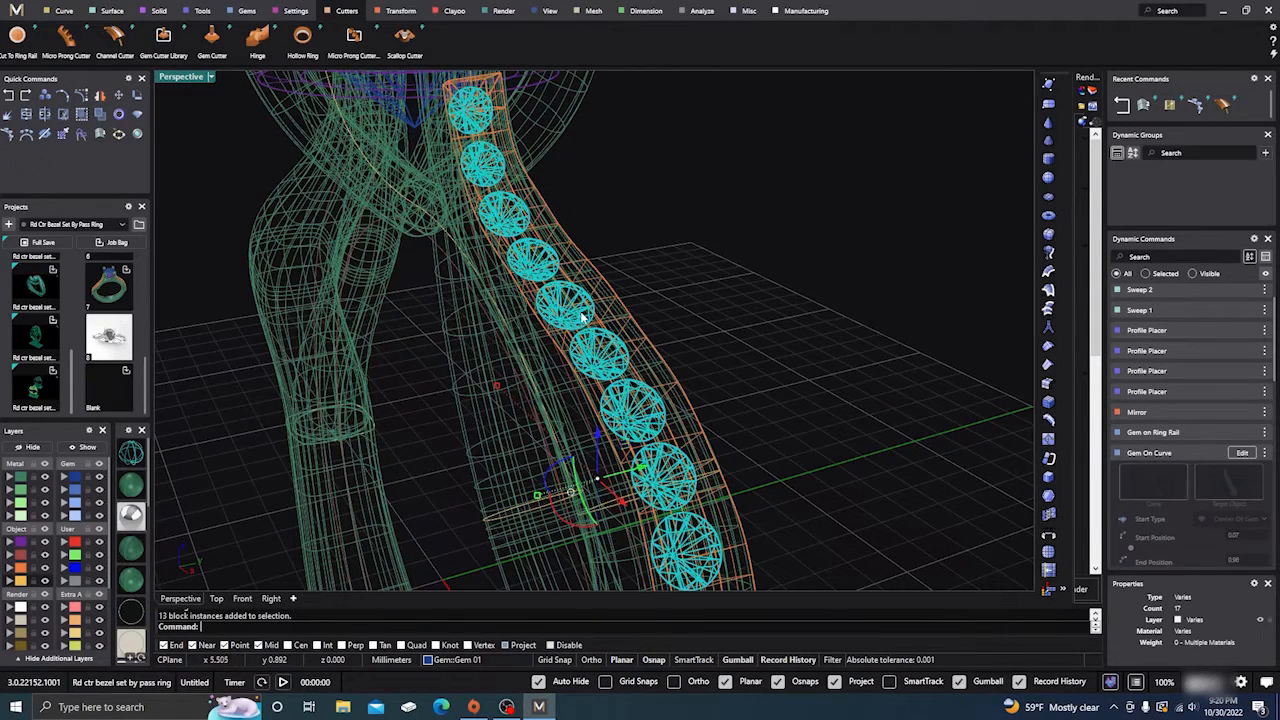
left_click(624, 310, "shift")
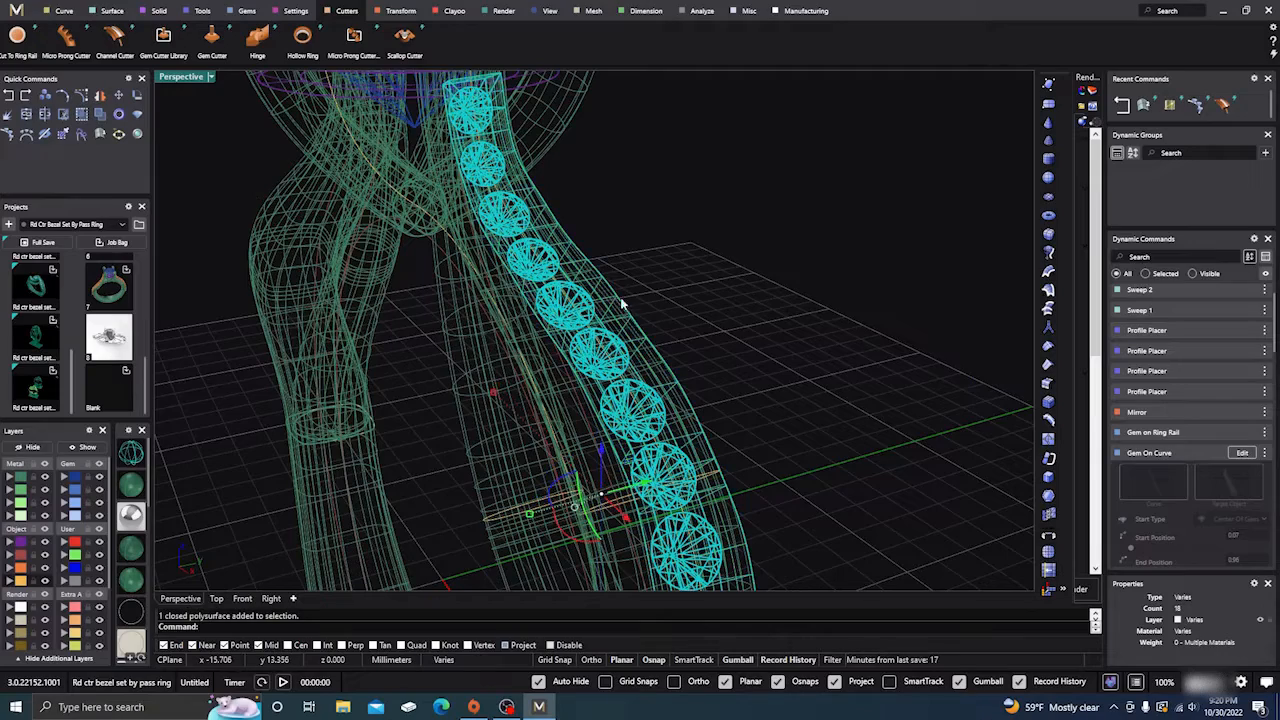
scroll(500, 388, "down", 5)
right_click_drag(500, 388, 585, 415)
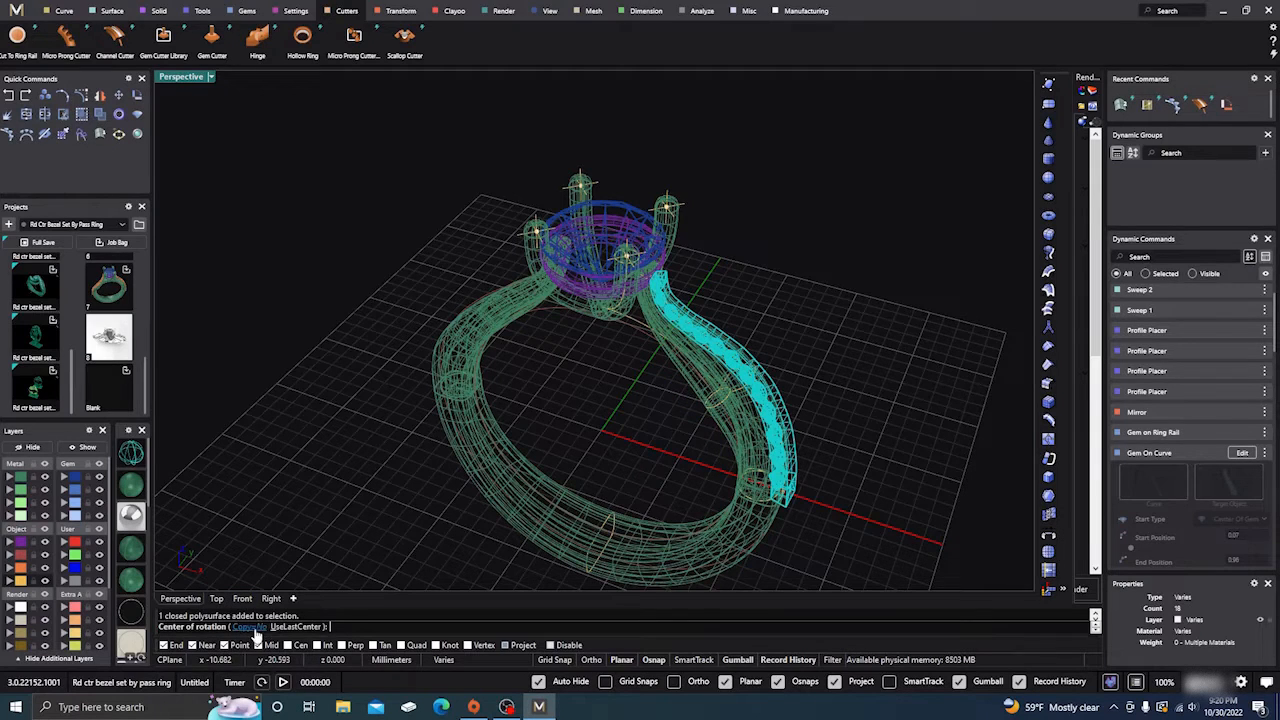
left_click(252, 627)
scroll(356, 496, "down", 2)
type("0,0,0")
key("Return")
scroll(390, 475, "down", 2)
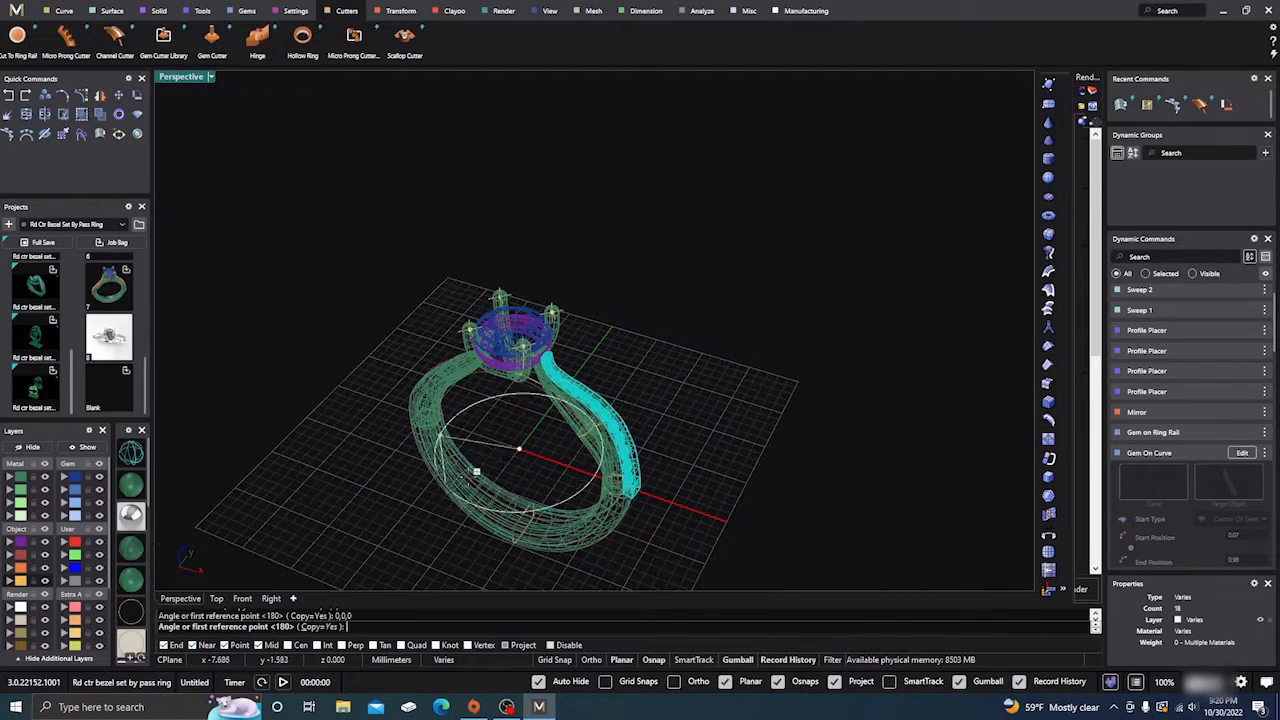
left_click(538, 425)
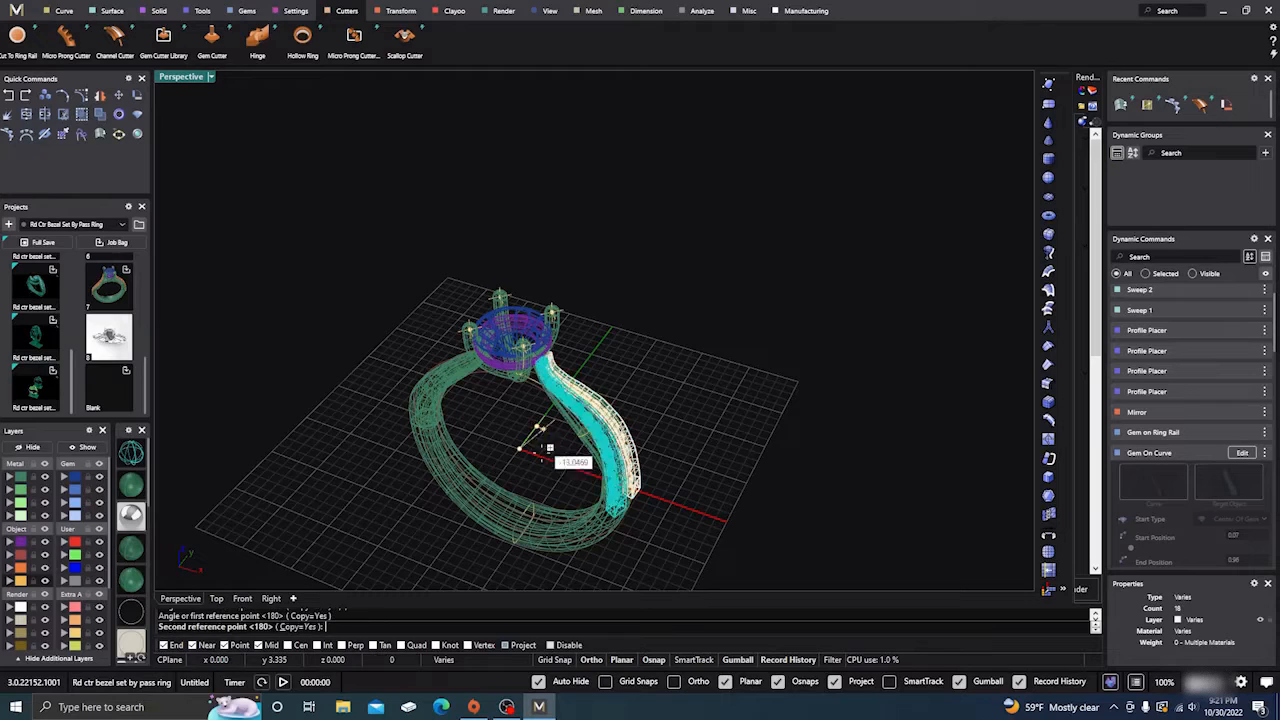
left_click(449, 556)
key("Return")
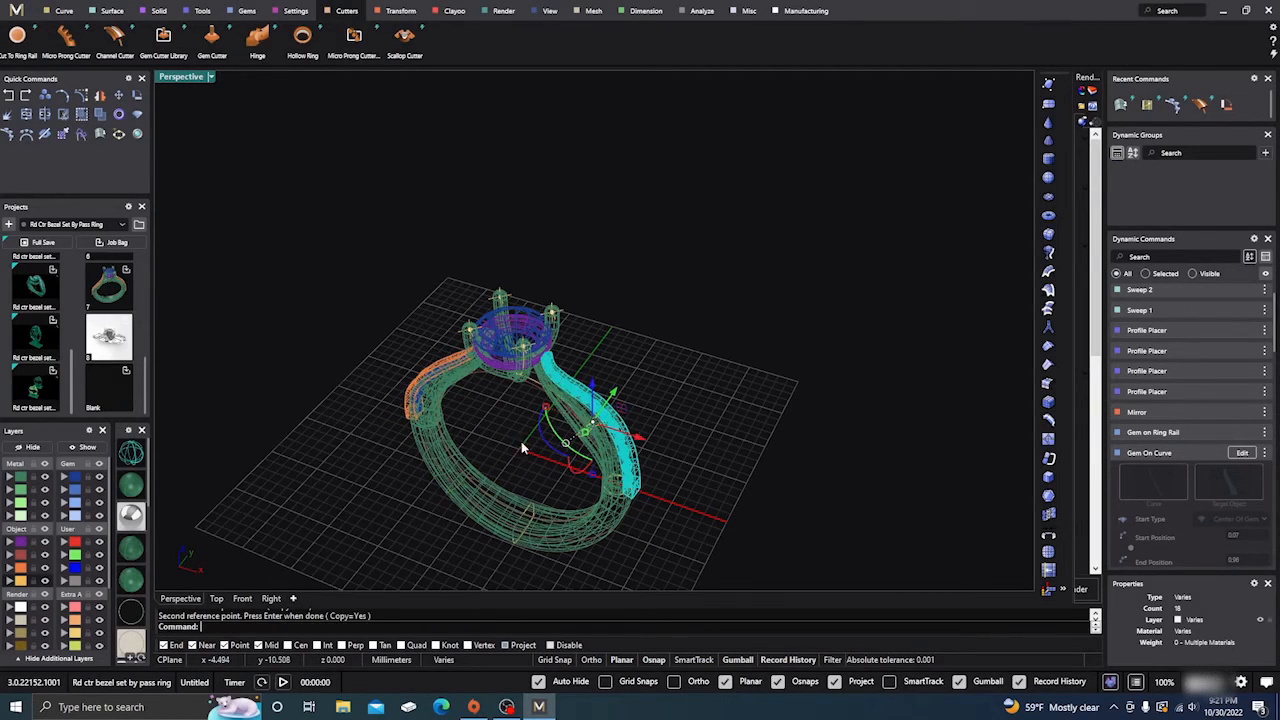
Examine the original and copied channel cutters against the shanks in shaded display
left_click(499, 411)
scroll(520, 420, "up", 5)
left_click(588, 385)
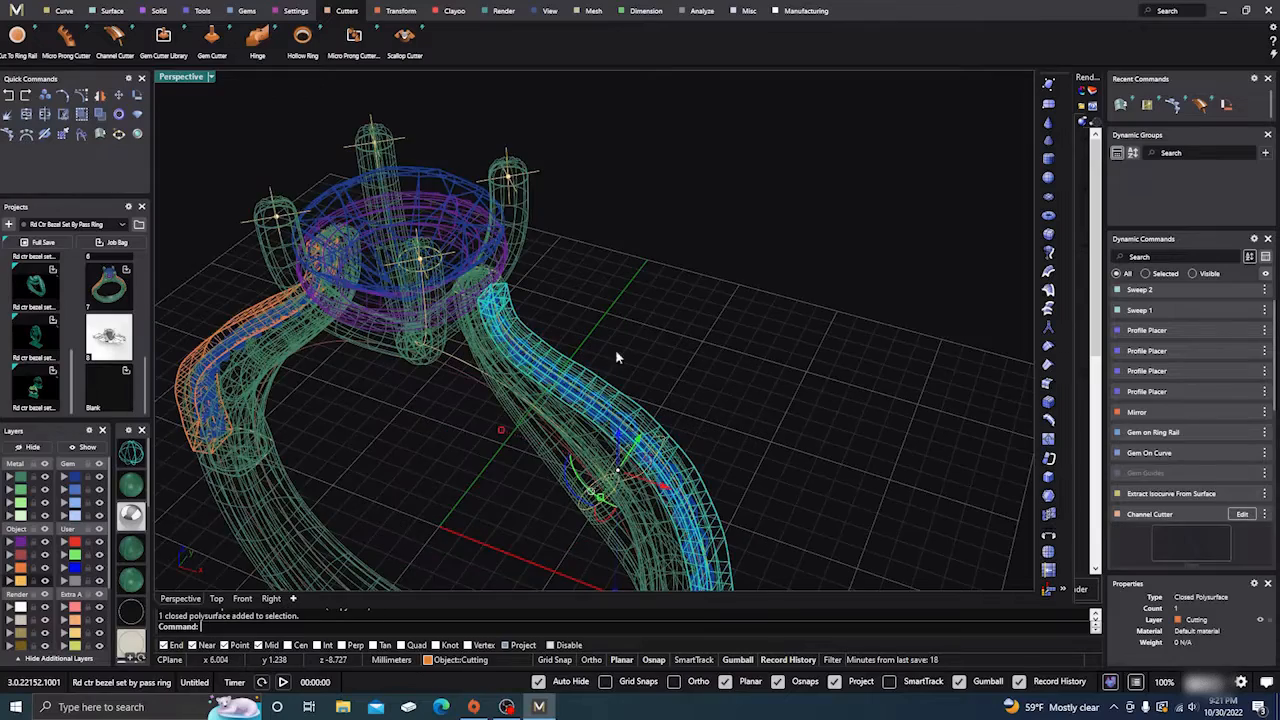
left_click(728, 316)
scroll(729, 316, "down", 6)
right_click_drag(724, 387, 646, 349)
left_click(133, 485)
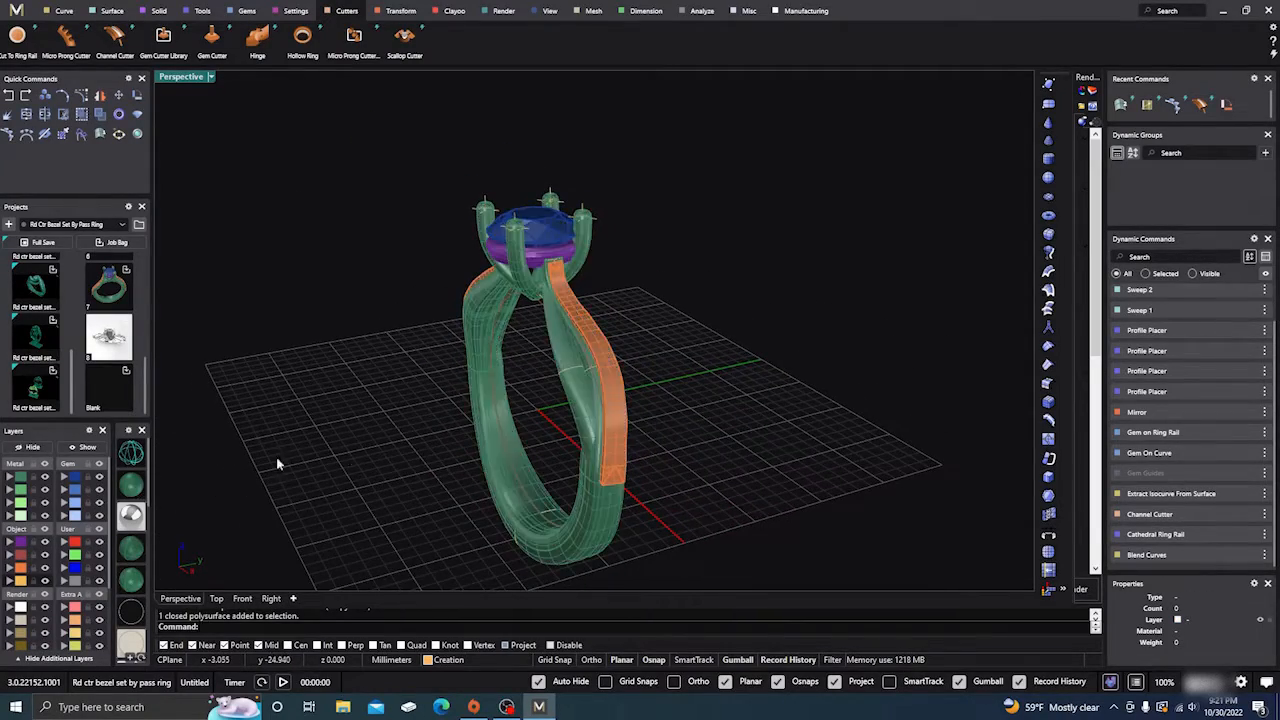
scroll(414, 460, "up", 6)
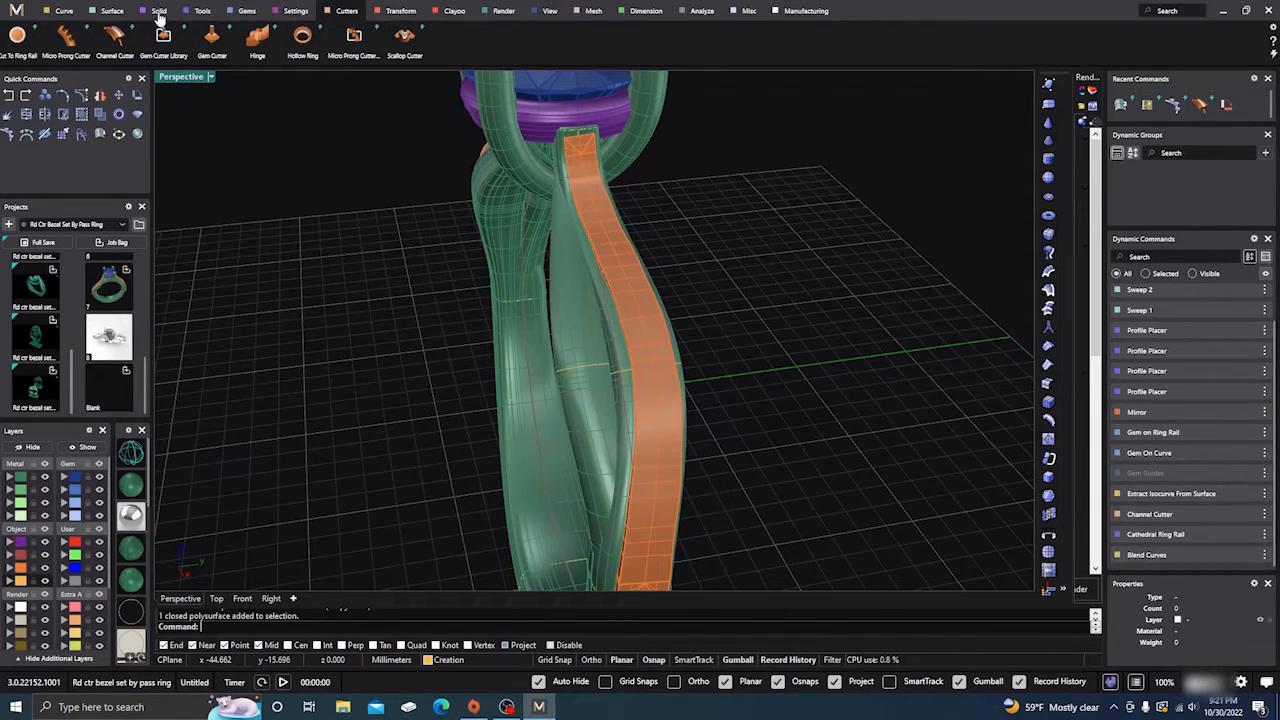
left_click(158, 11)
left_click(66, 38)
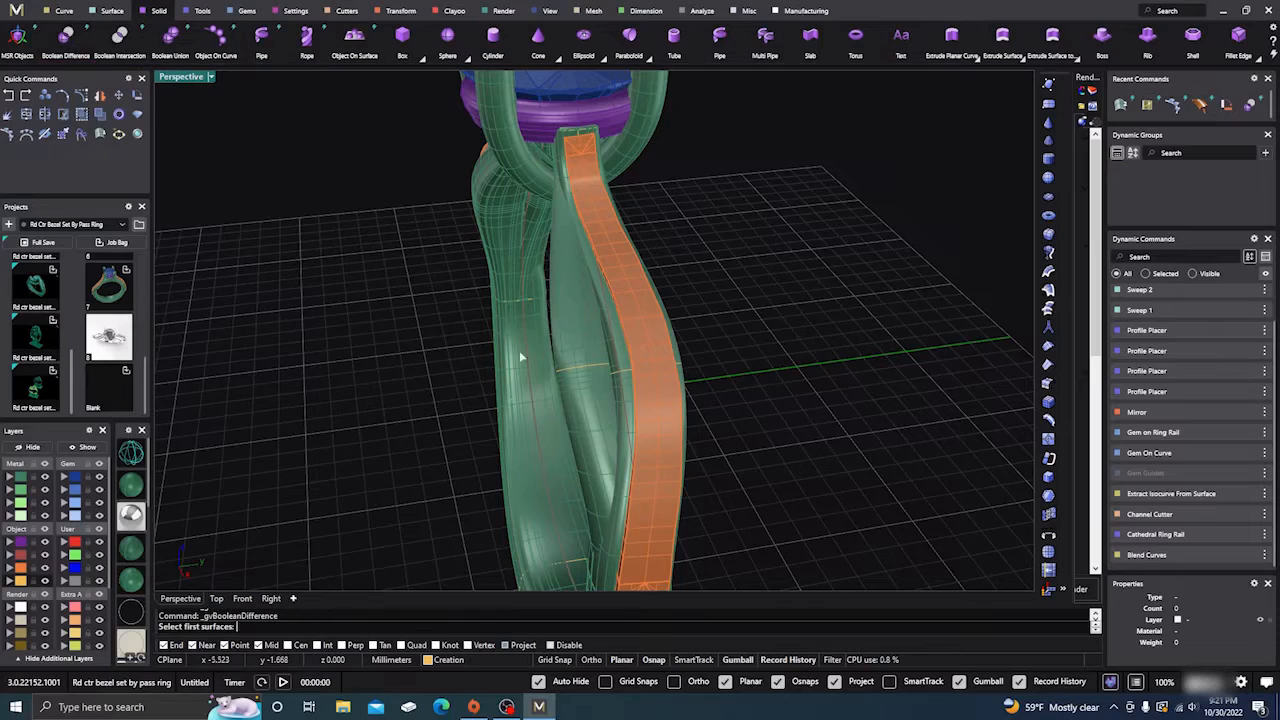
left_click(623, 353)
right_click(397, 311)
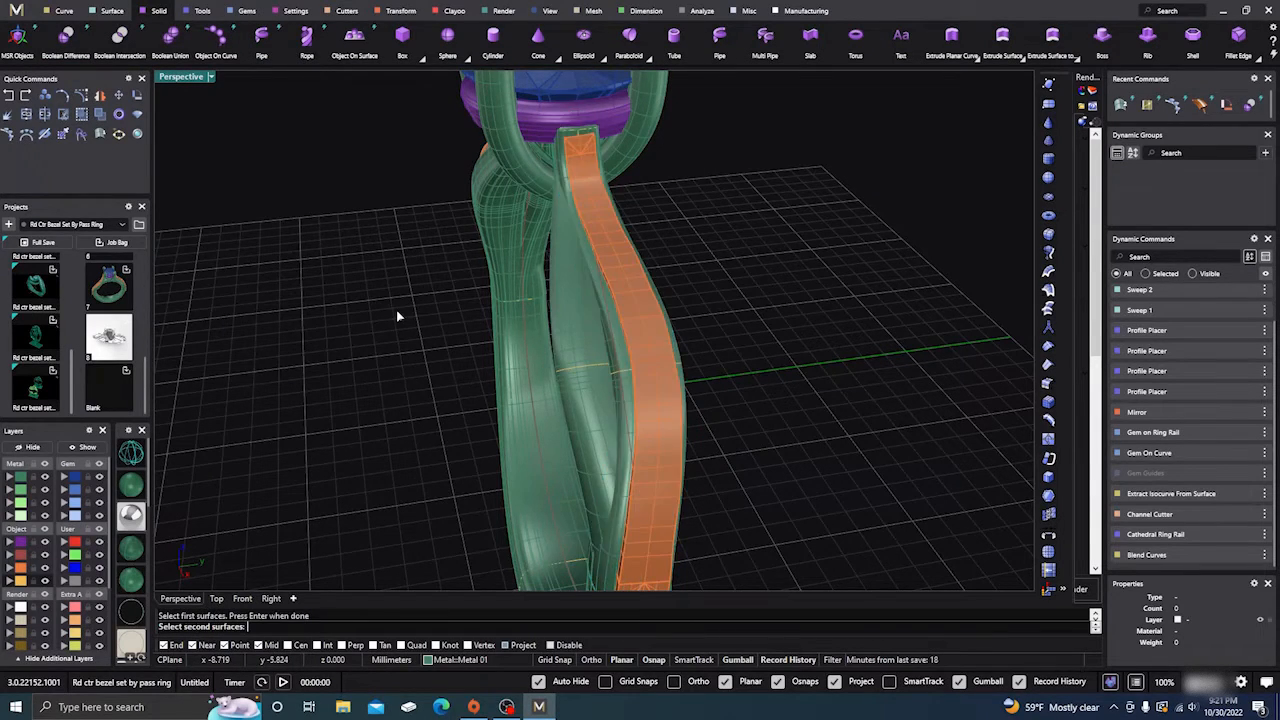
scroll(397, 311, "down", 6)
right_click_drag(397, 311, 446, 309)
scroll(465, 374, "up", 5)
right_click_drag(465, 378, 560, 360)
left_click(646, 337)
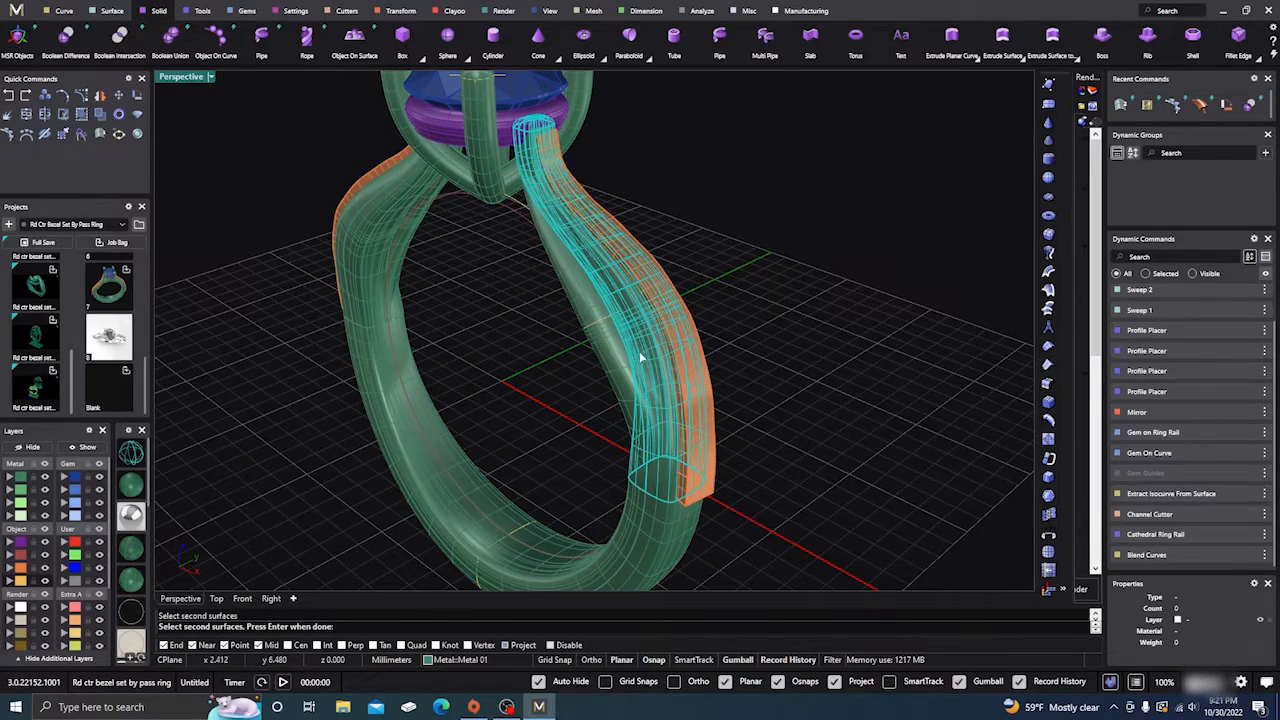
left_click(632, 583)
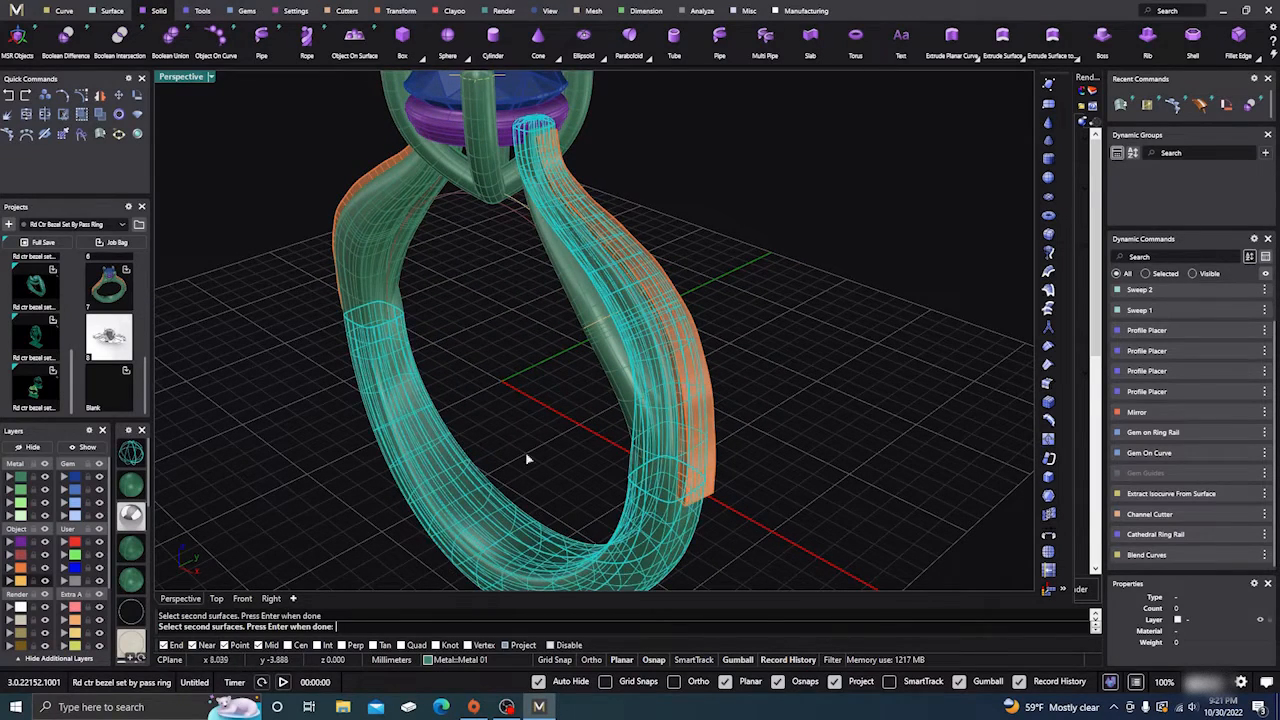
left_click(367, 234)
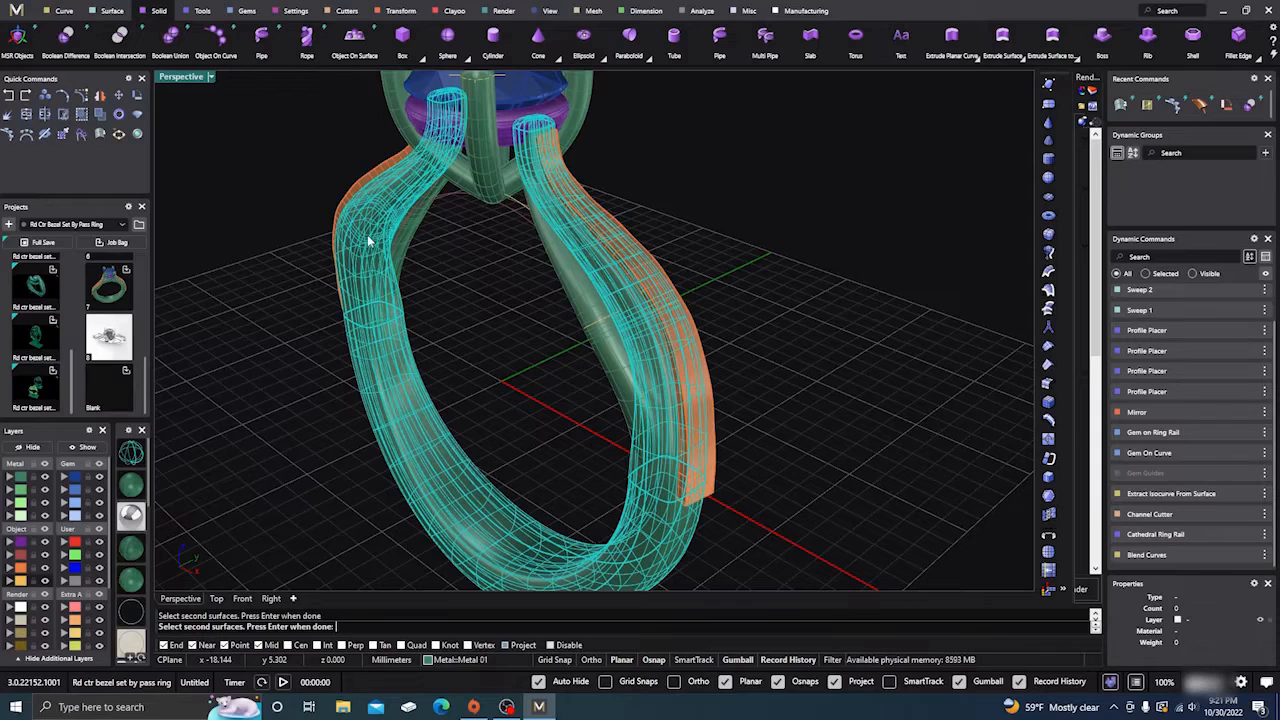
Abort the pending Boolean Difference and join both outer shank strands with the lower shank, accepting the history break
left_click(27, 115)
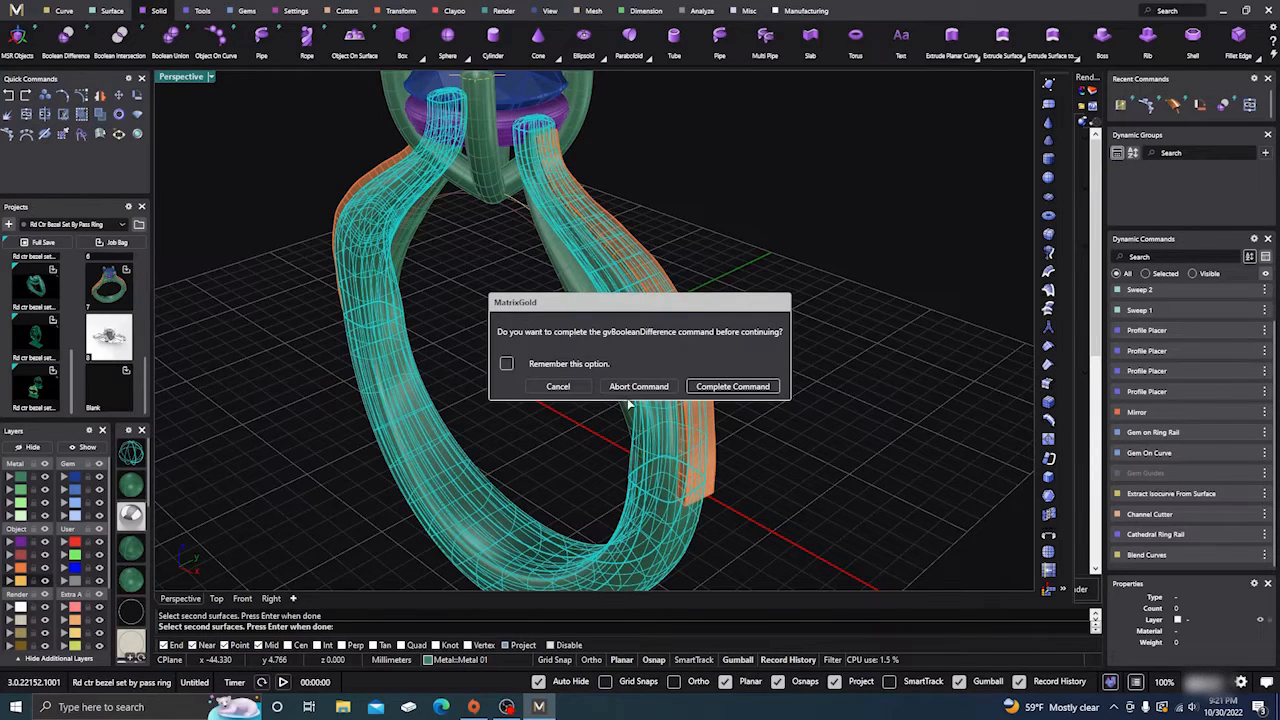
left_click(639, 389)
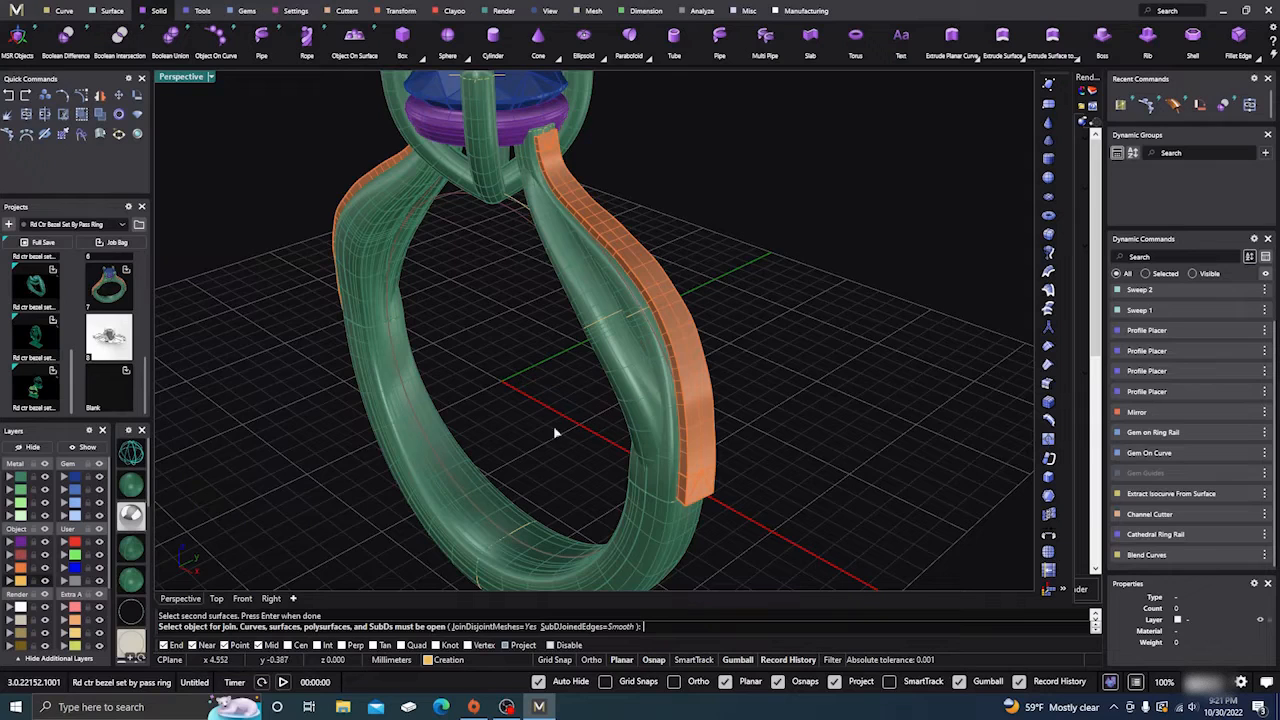
left_click(653, 468)
left_click(631, 525)
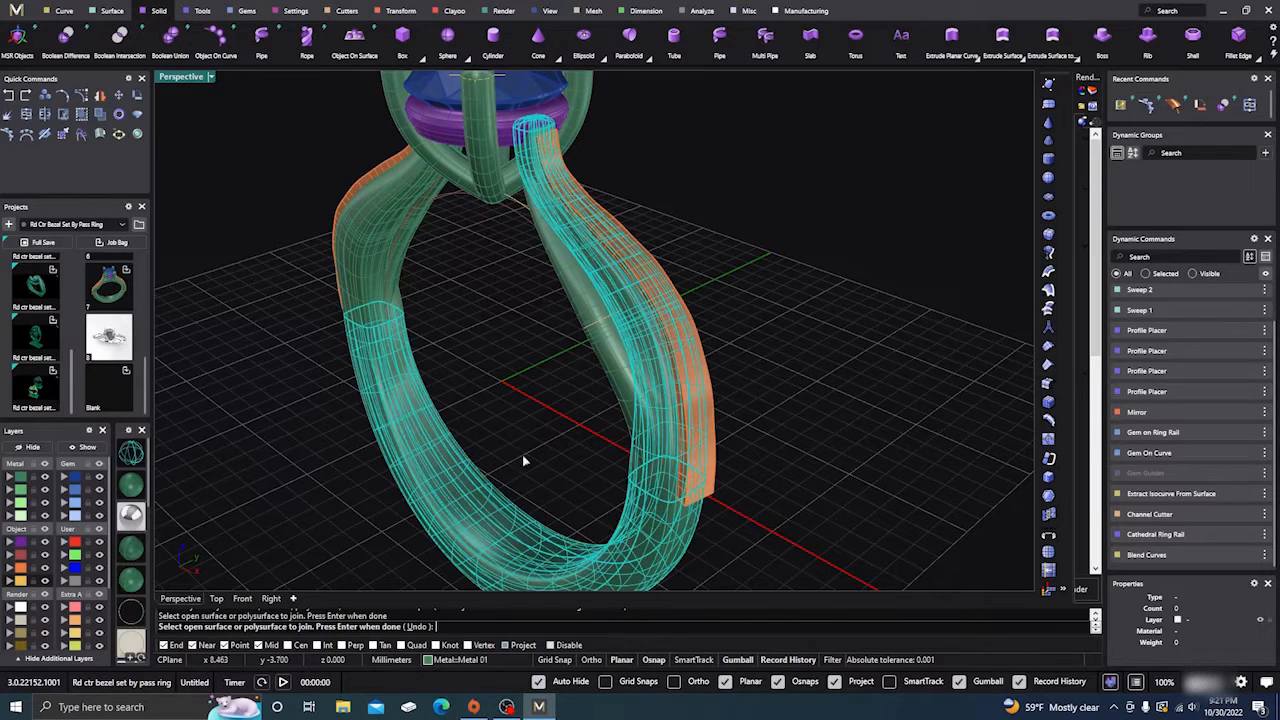
key("Return")
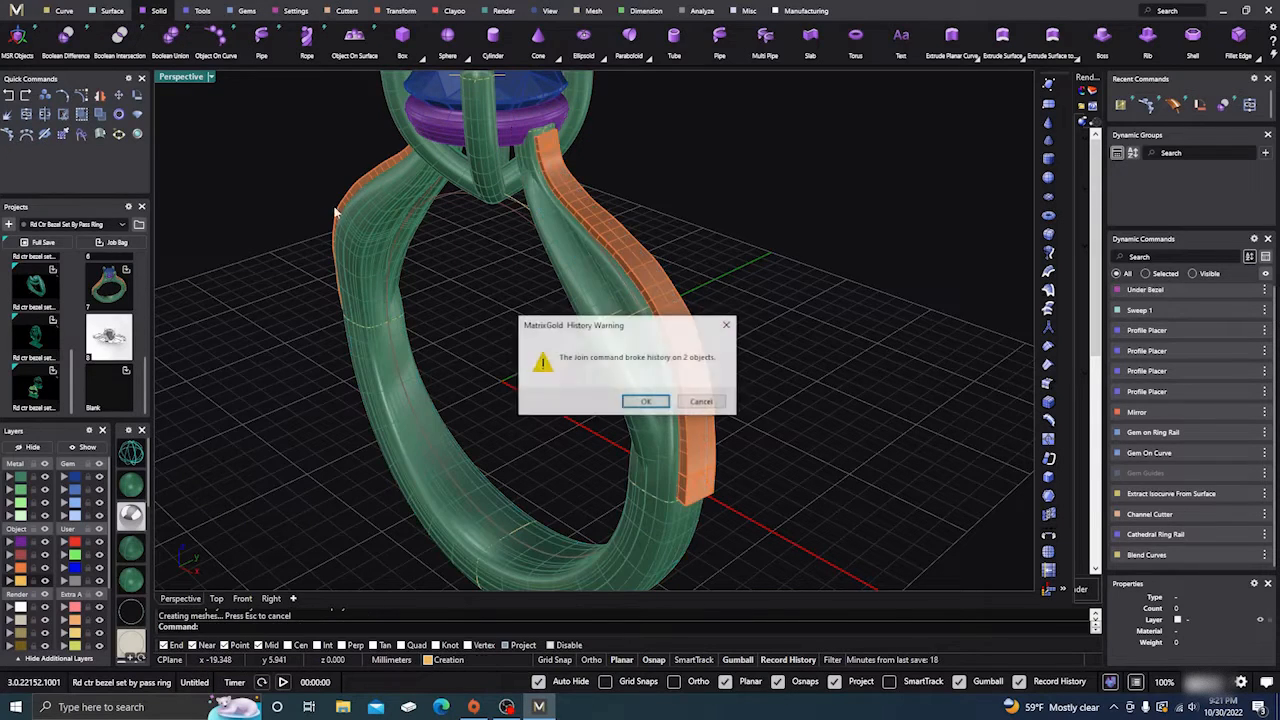
left_click(642, 402)
left_click(652, 518)
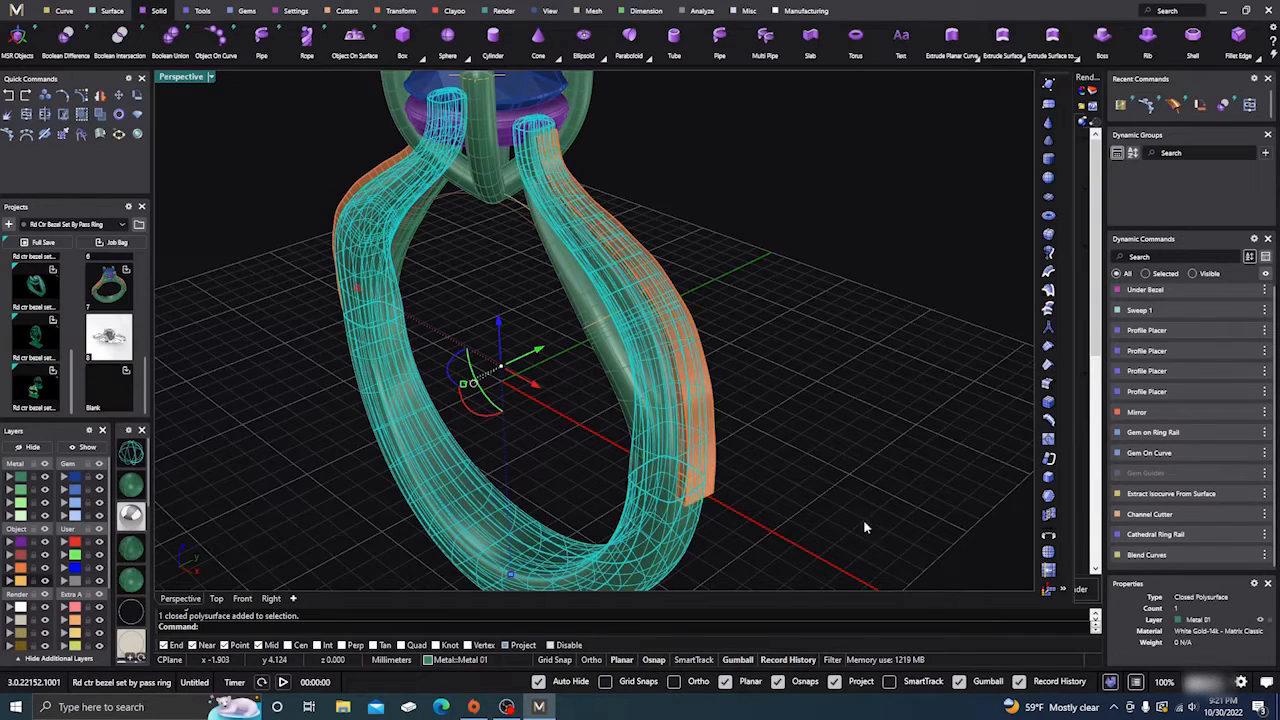
left_click(863, 412)
right_click_drag(863, 412, 836, 422)
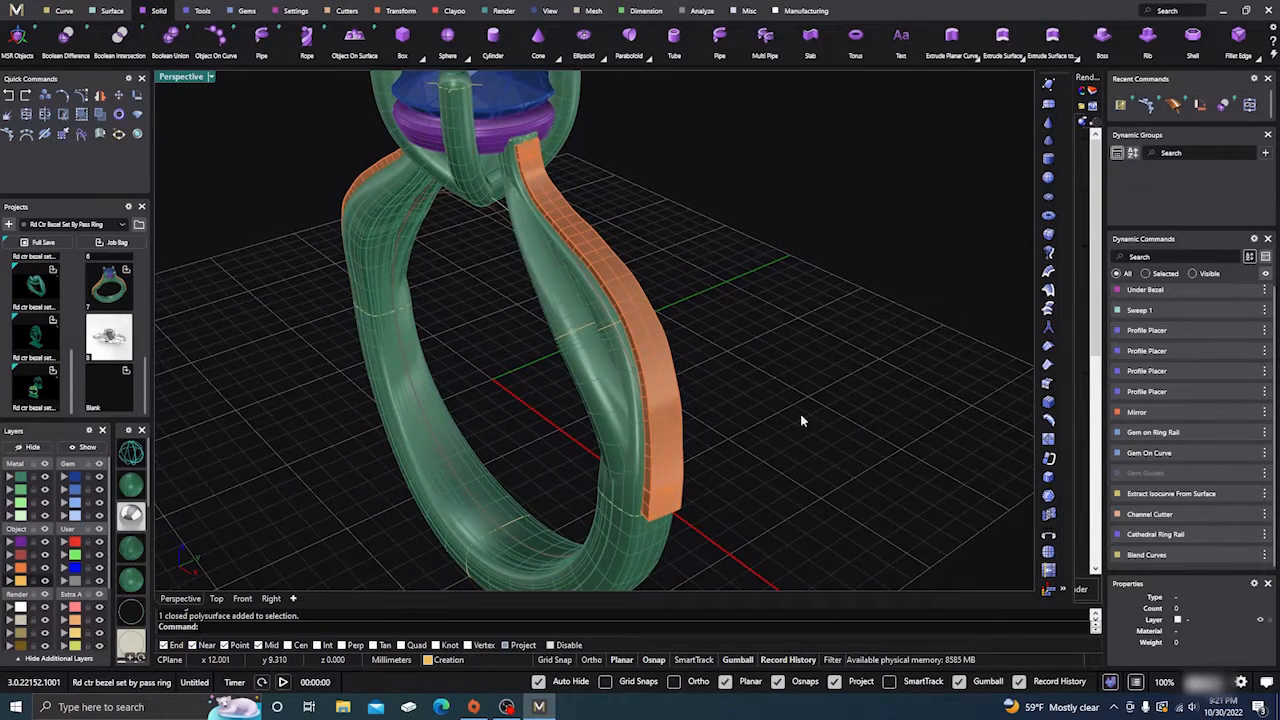
left_click(66, 38)
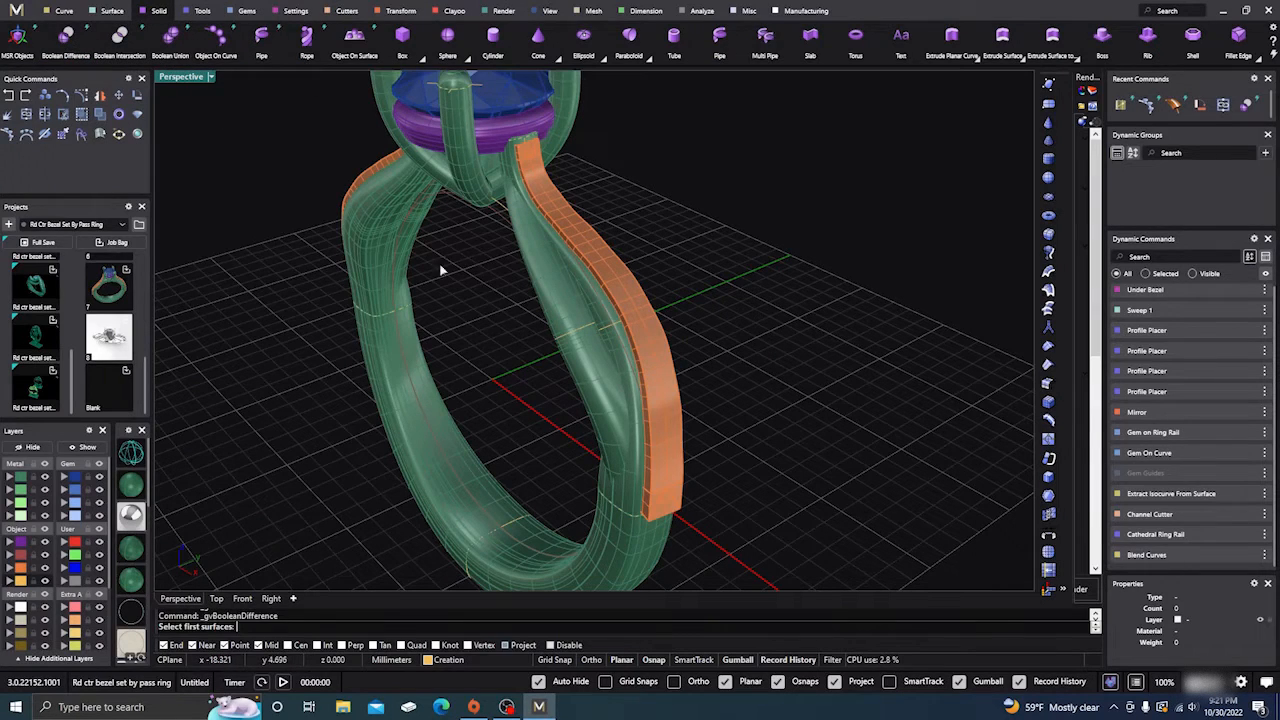
left_click(617, 346)
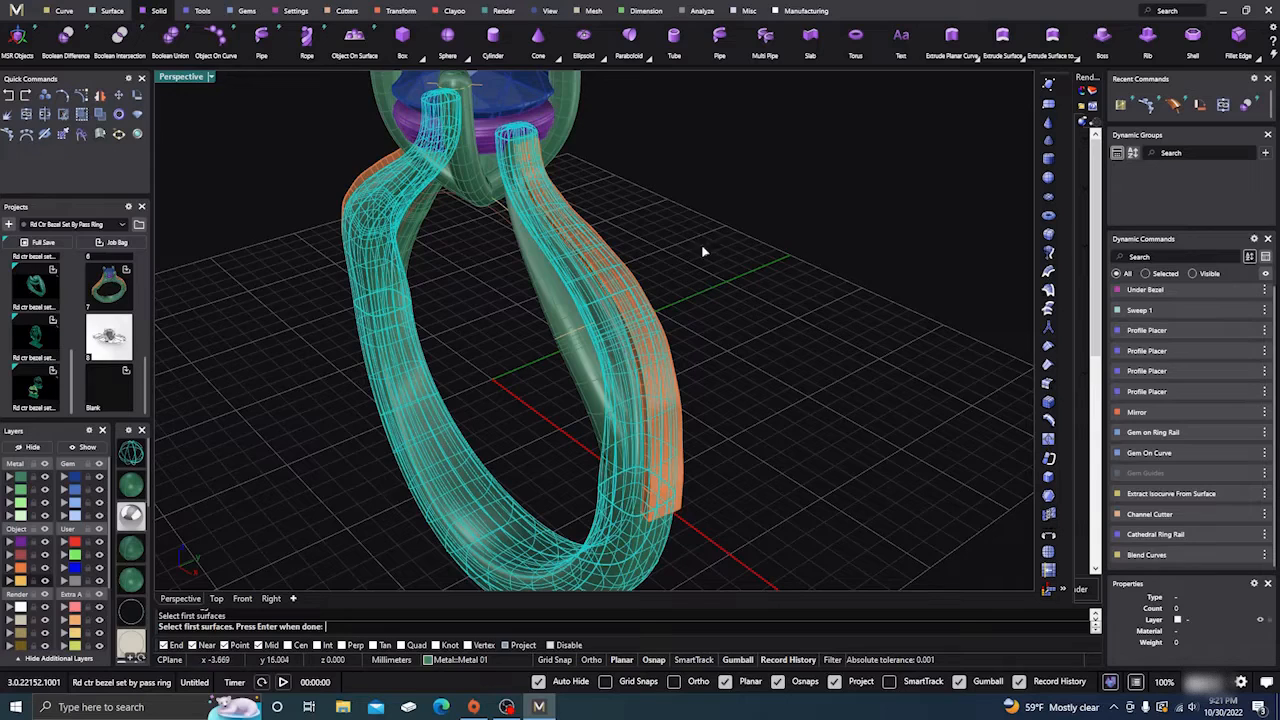
key("Return")
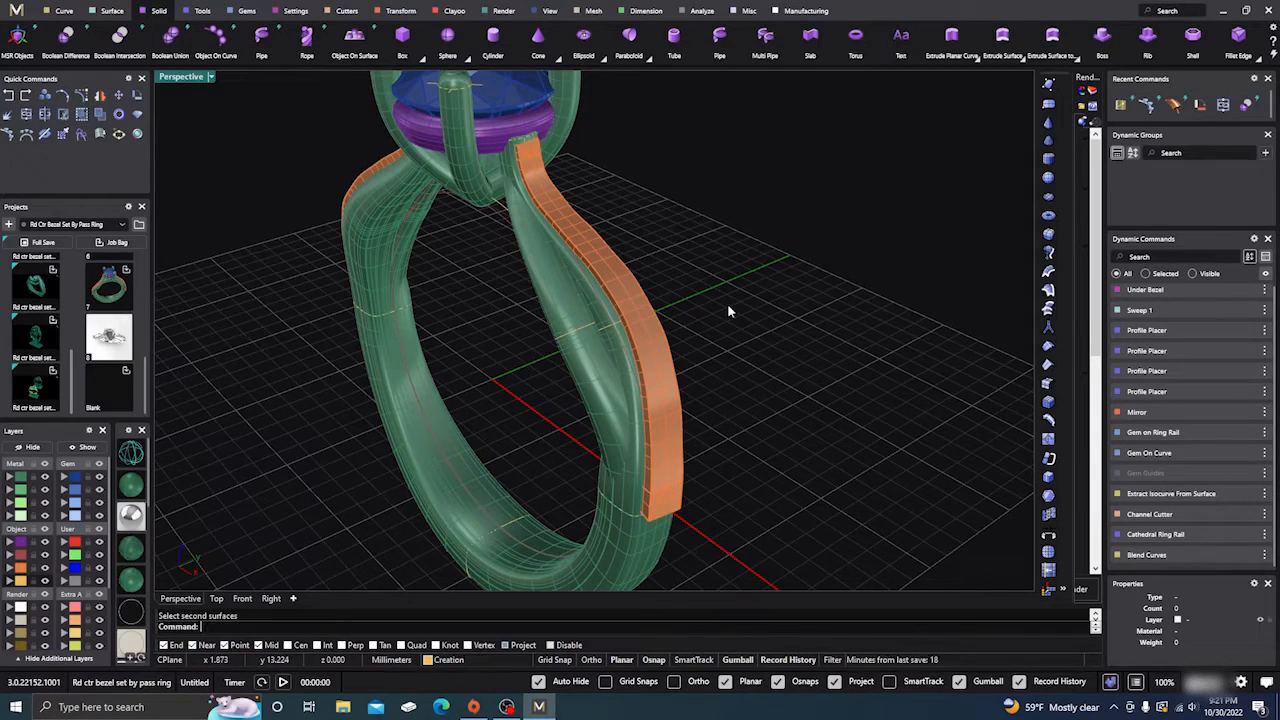
scroll(728, 306, "down", 2)
mouse_move(728, 306)
right_mouse_down()
mouse_move(751, 340)
mouse_move(727, 331)
right_mouse_up()
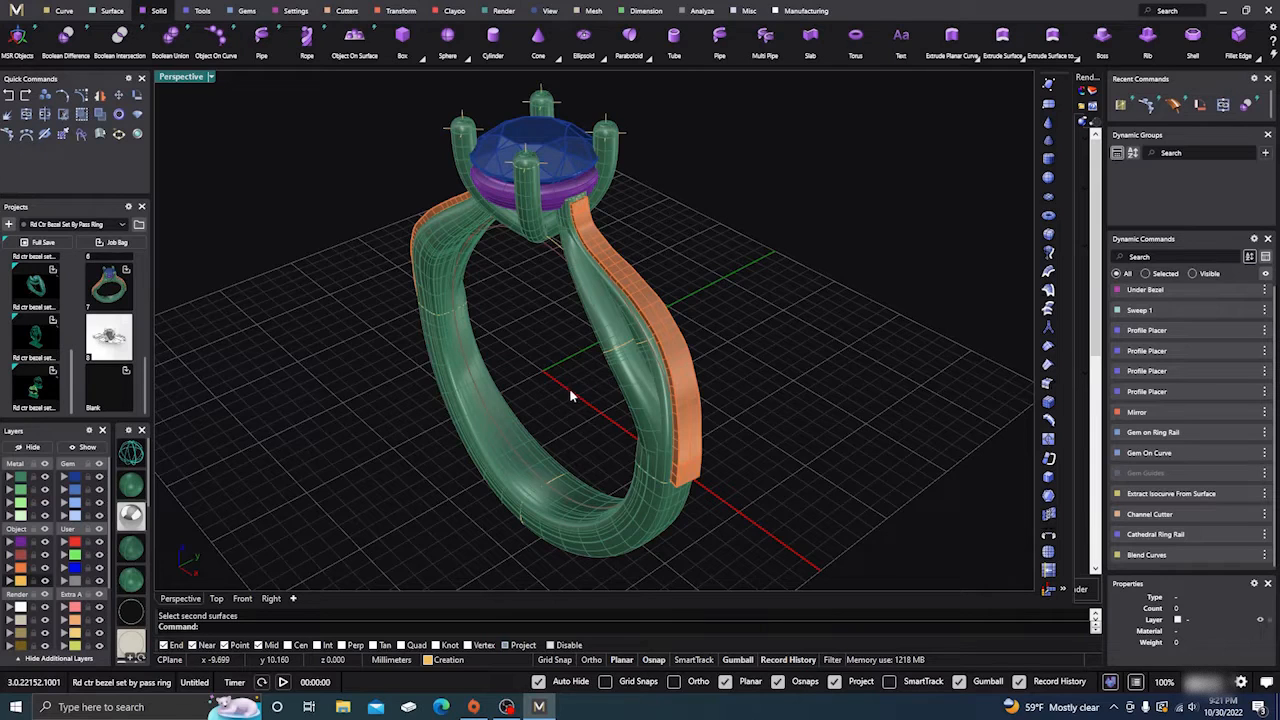
right_click_drag(569, 388, 576, 400)
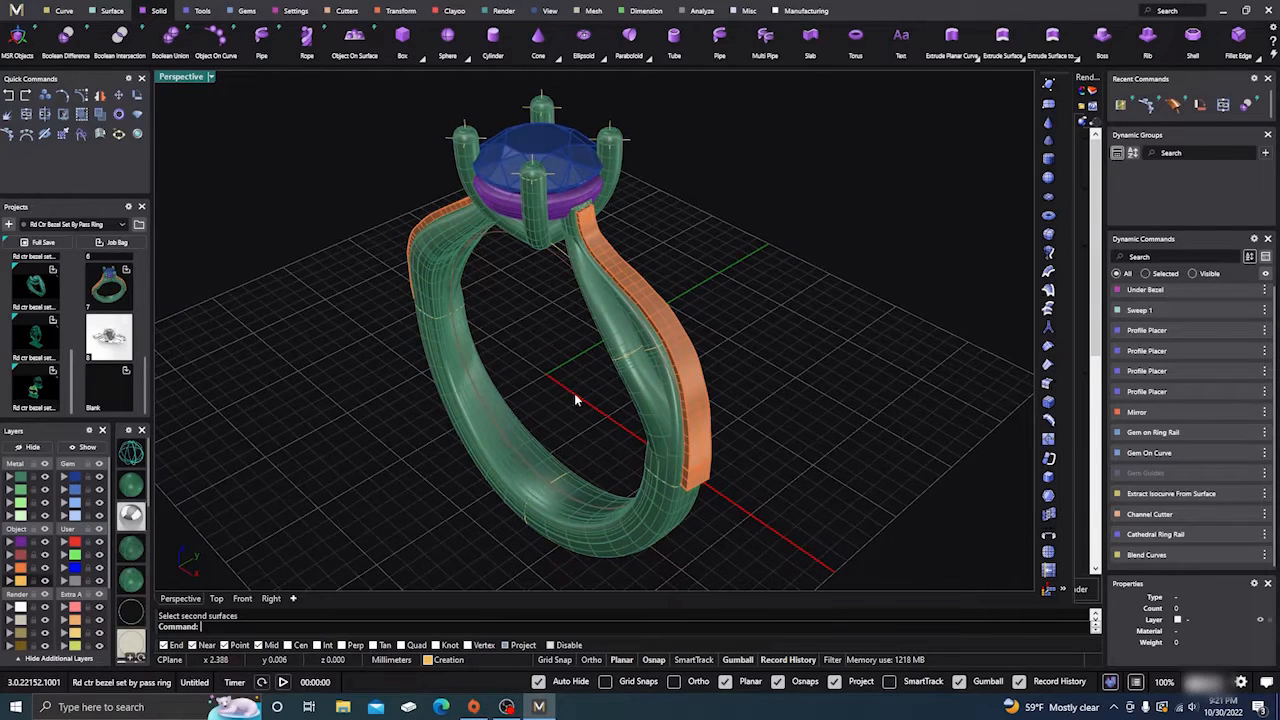
Try to Boolean Union the joined shank with both inner strands, and undo the union
left_click(170, 36)
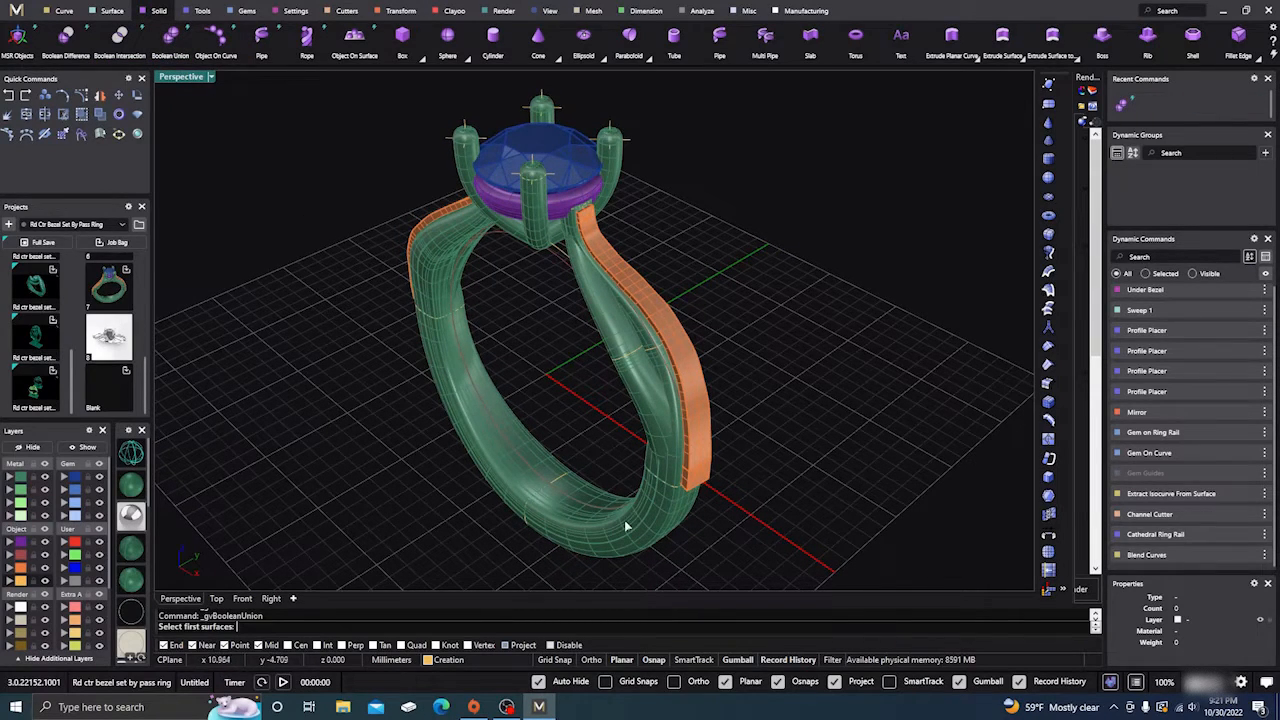
left_click(581, 452)
key("Return")
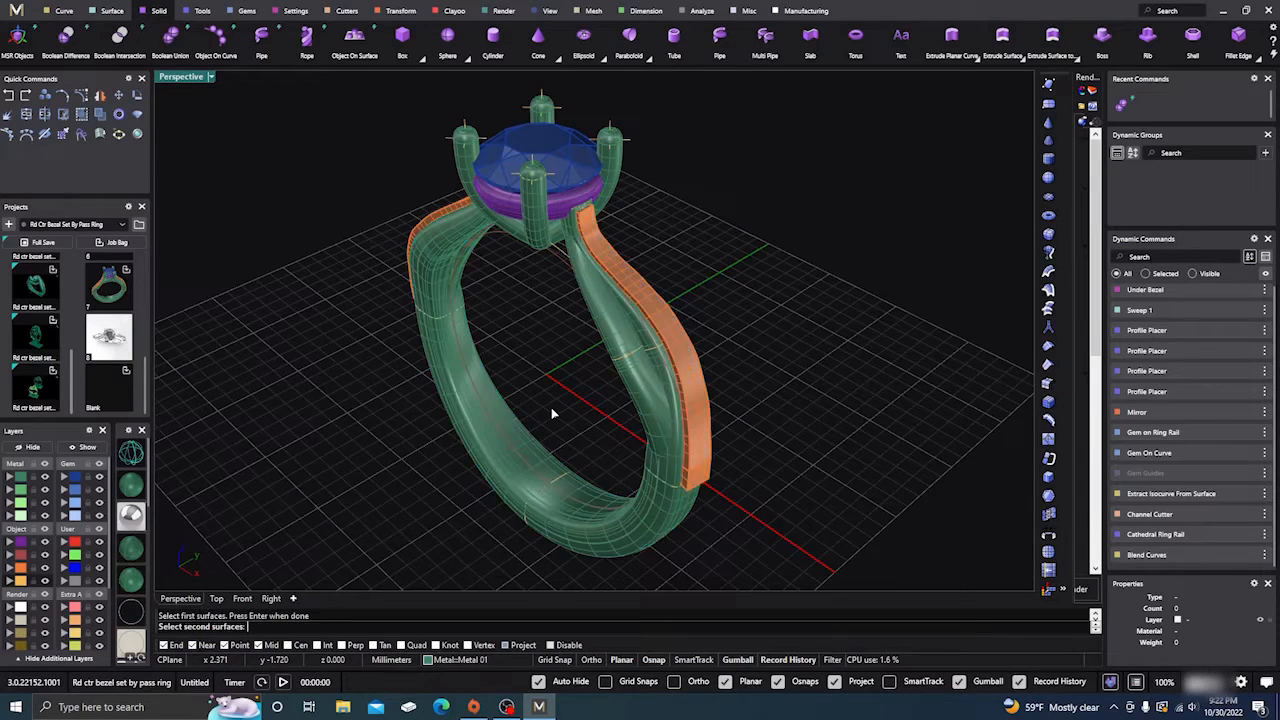
left_click(608, 362)
left_click(474, 256)
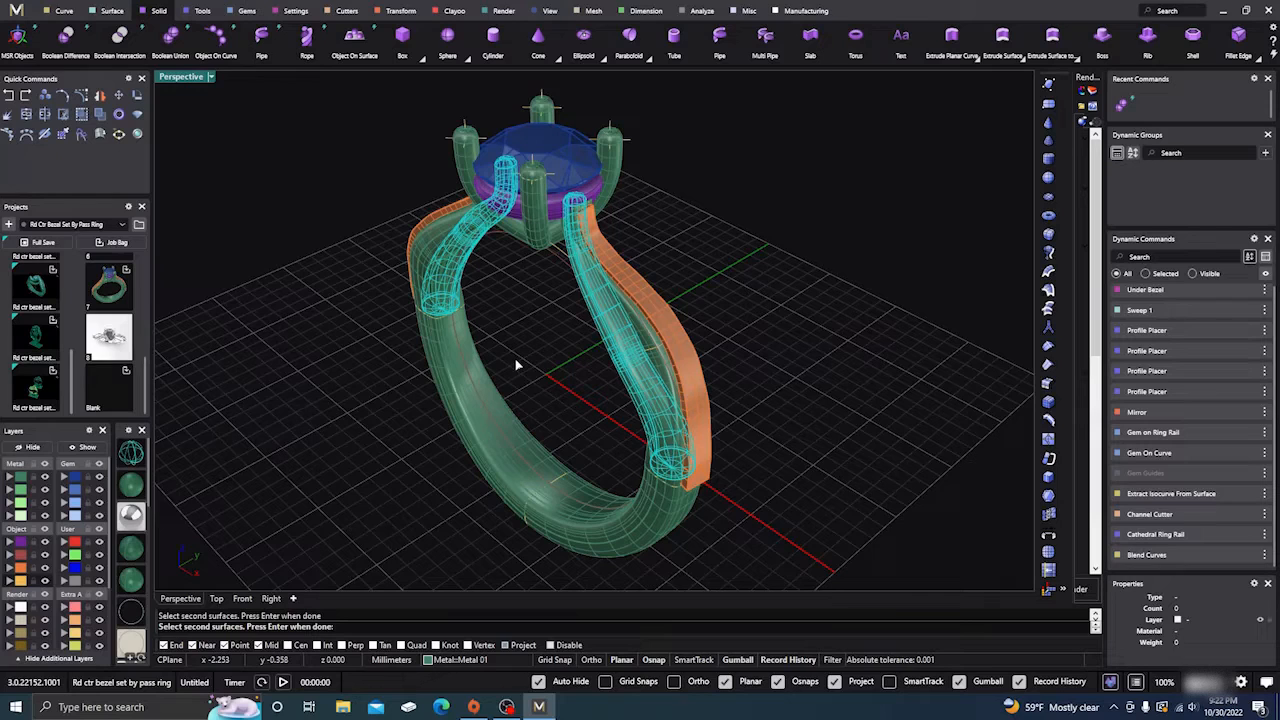
key("Return")
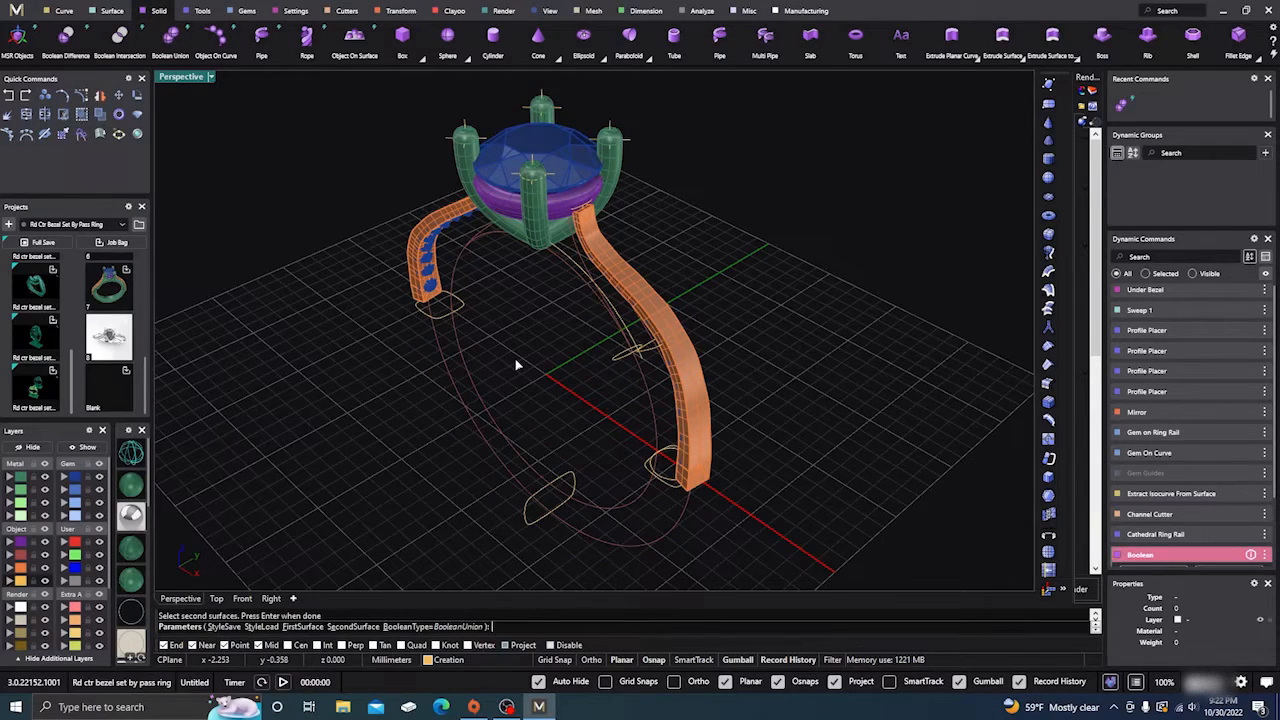
left_click(10, 100)
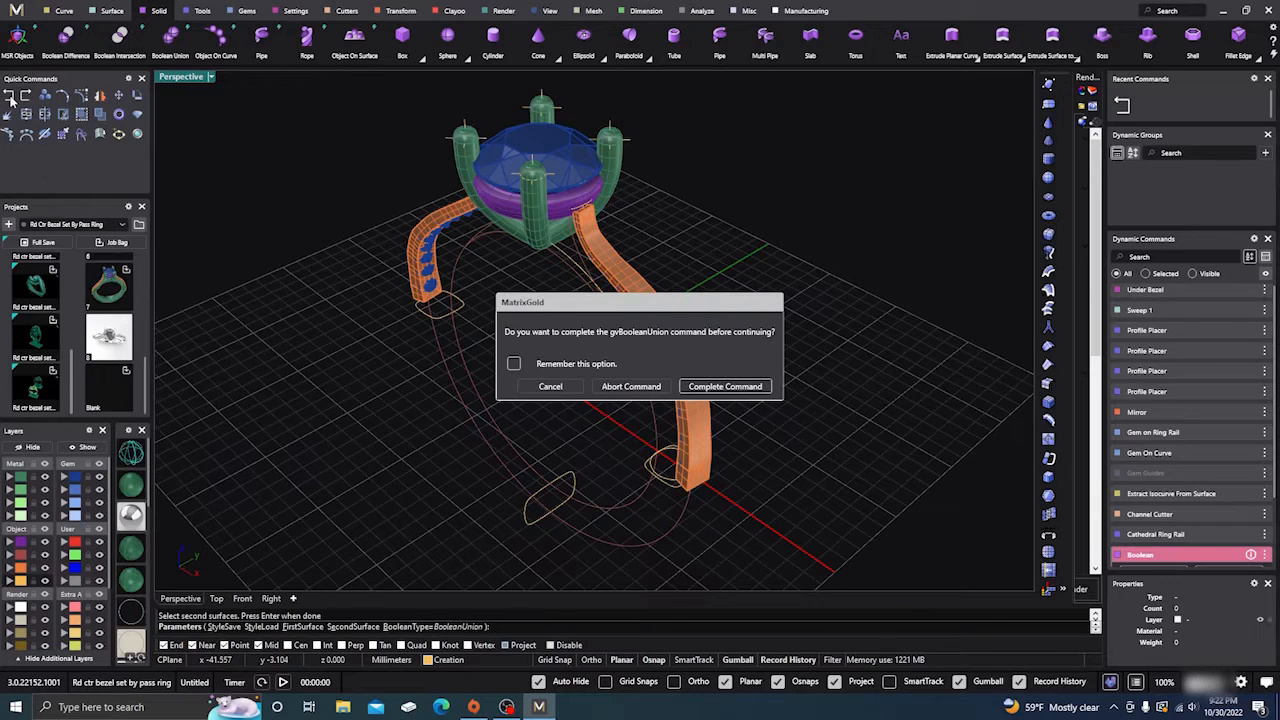
left_click(612, 388)
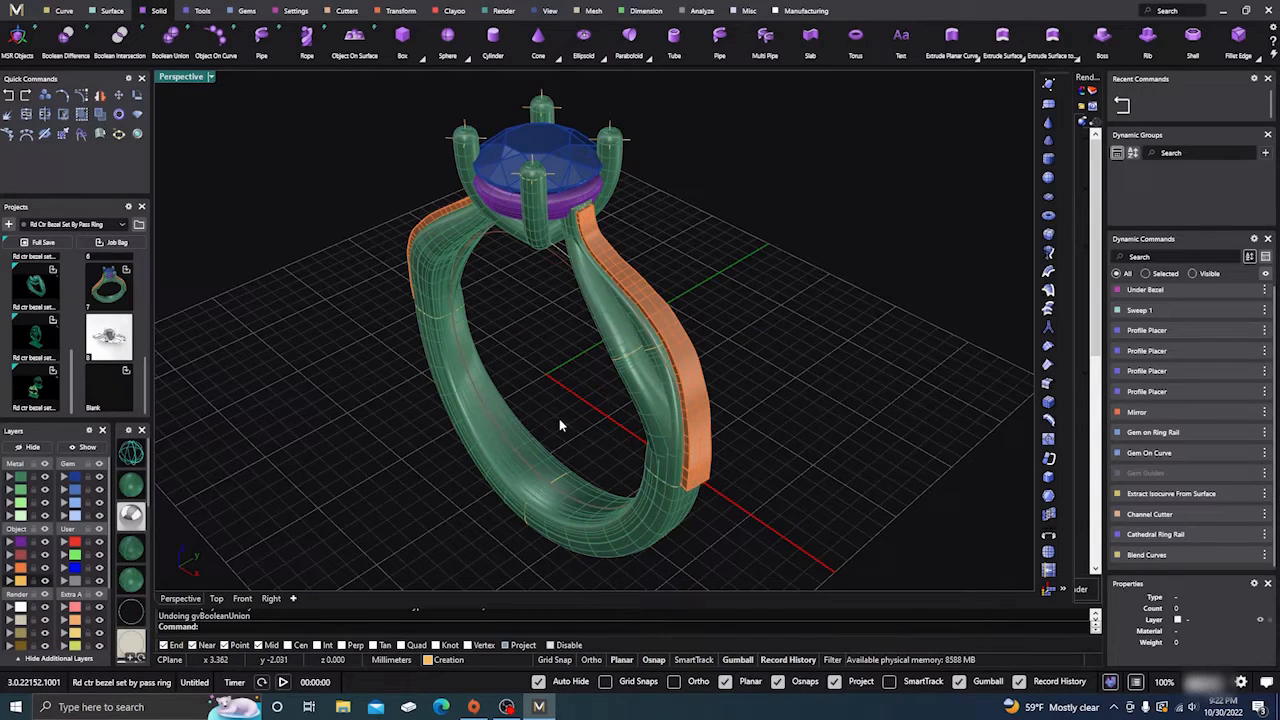
Examine the inner strand and the joined shank where they overlap, selecting each in turn
left_click(627, 401)
right_click_drag(584, 436, 526, 382)
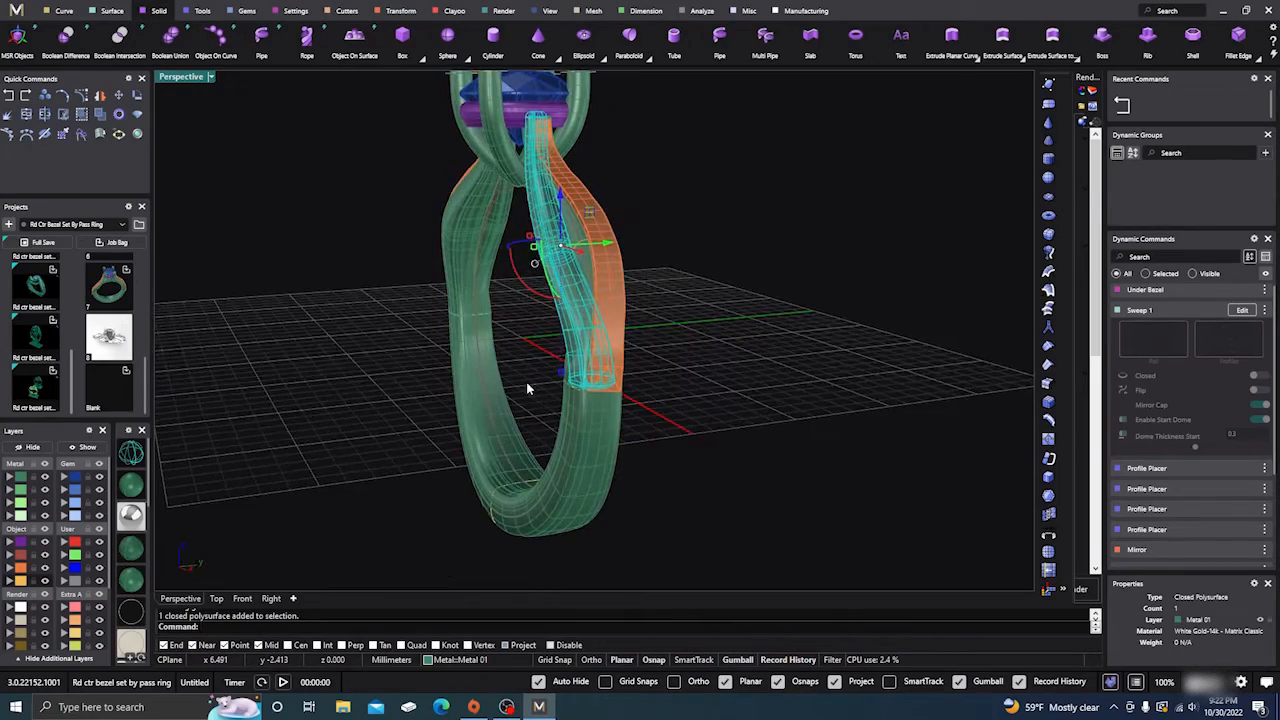
left_click(601, 455)
left_click(651, 498)
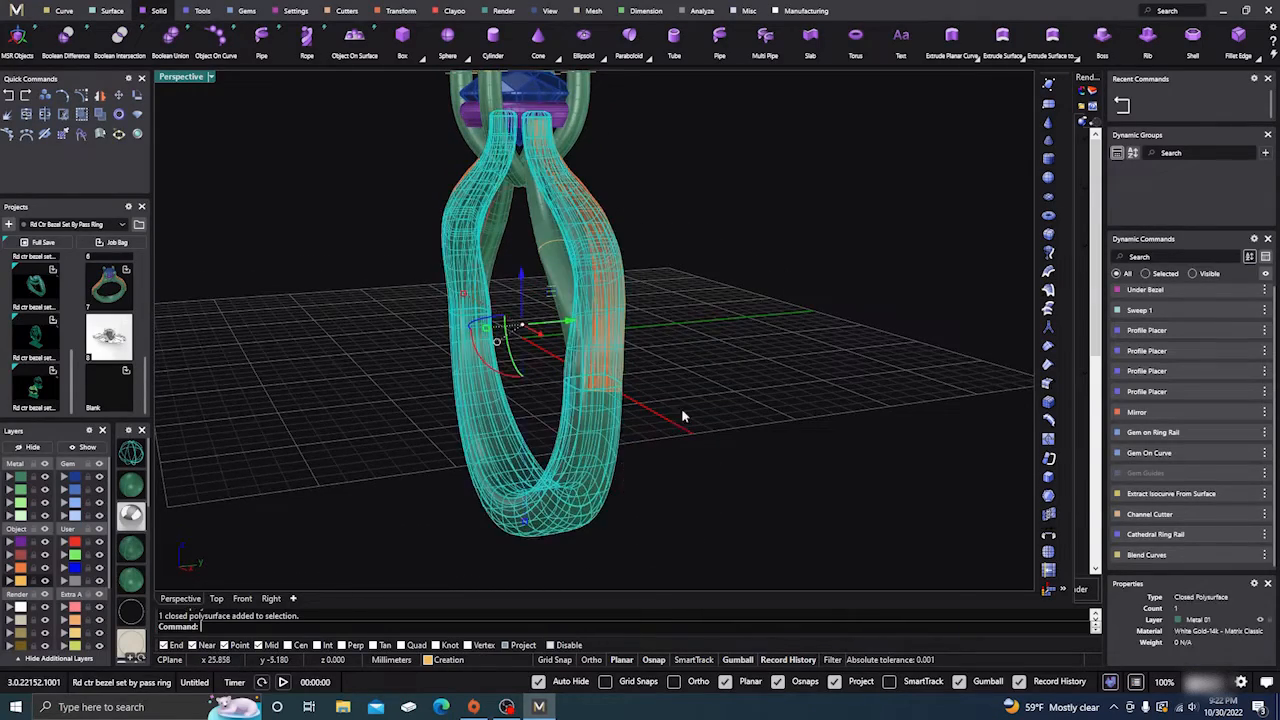
right_click_drag(680, 414, 548, 385)
left_click(602, 411)
left_click(630, 357)
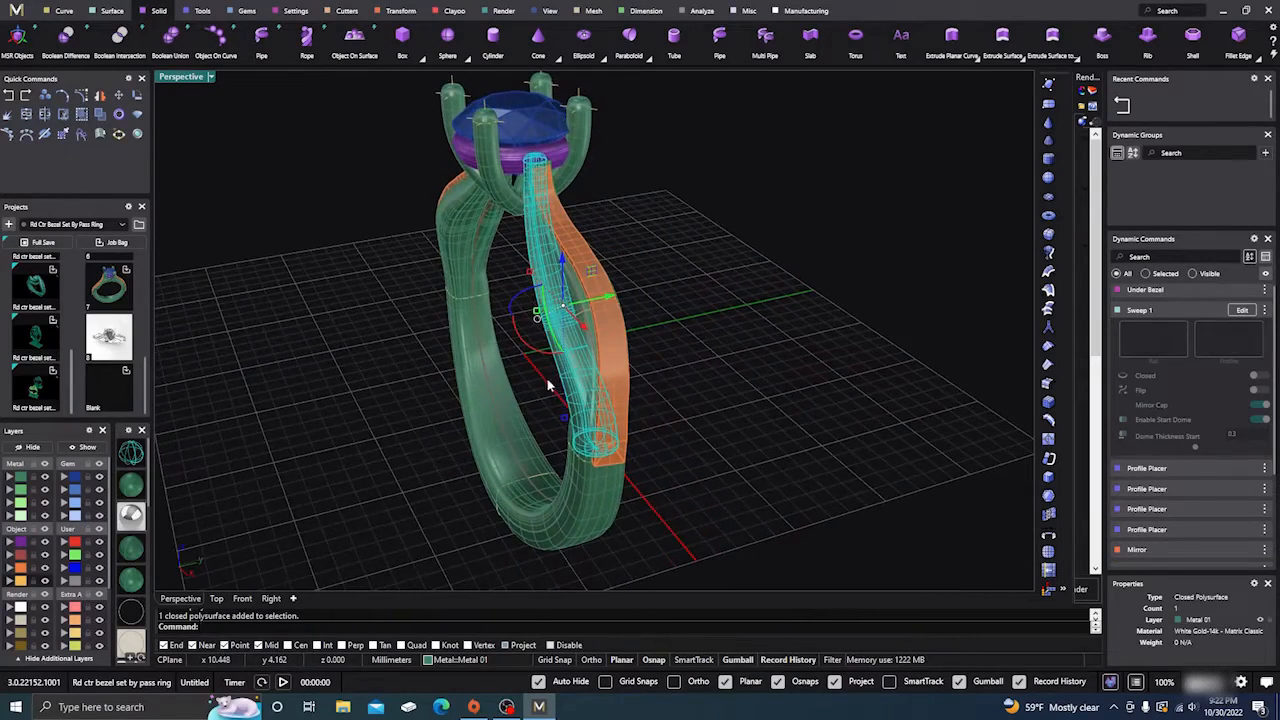
left_click(514, 277)
Adjust the Profile Placer cross-section midway along the inner shank strand and accept the edit
scroll(540, 328, "up", 5)
right_click_drag(540, 328, 558, 400)
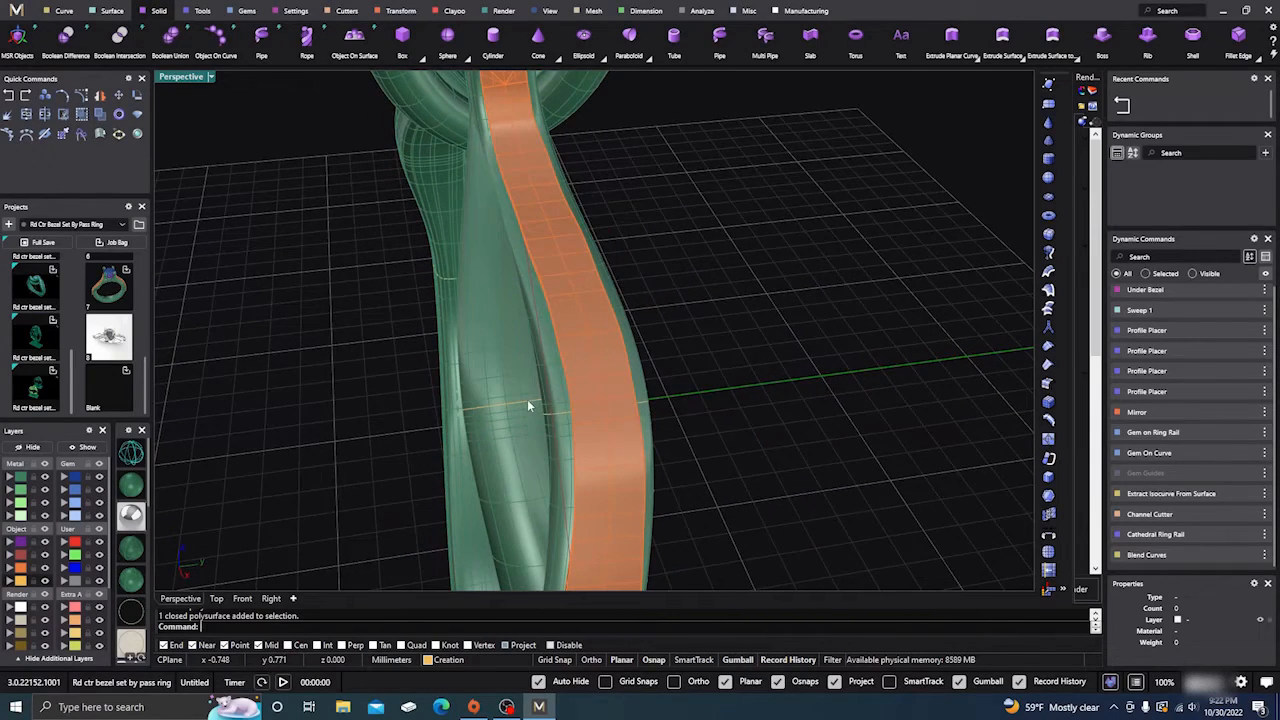
left_click(528, 404)
left_click(588, 431)
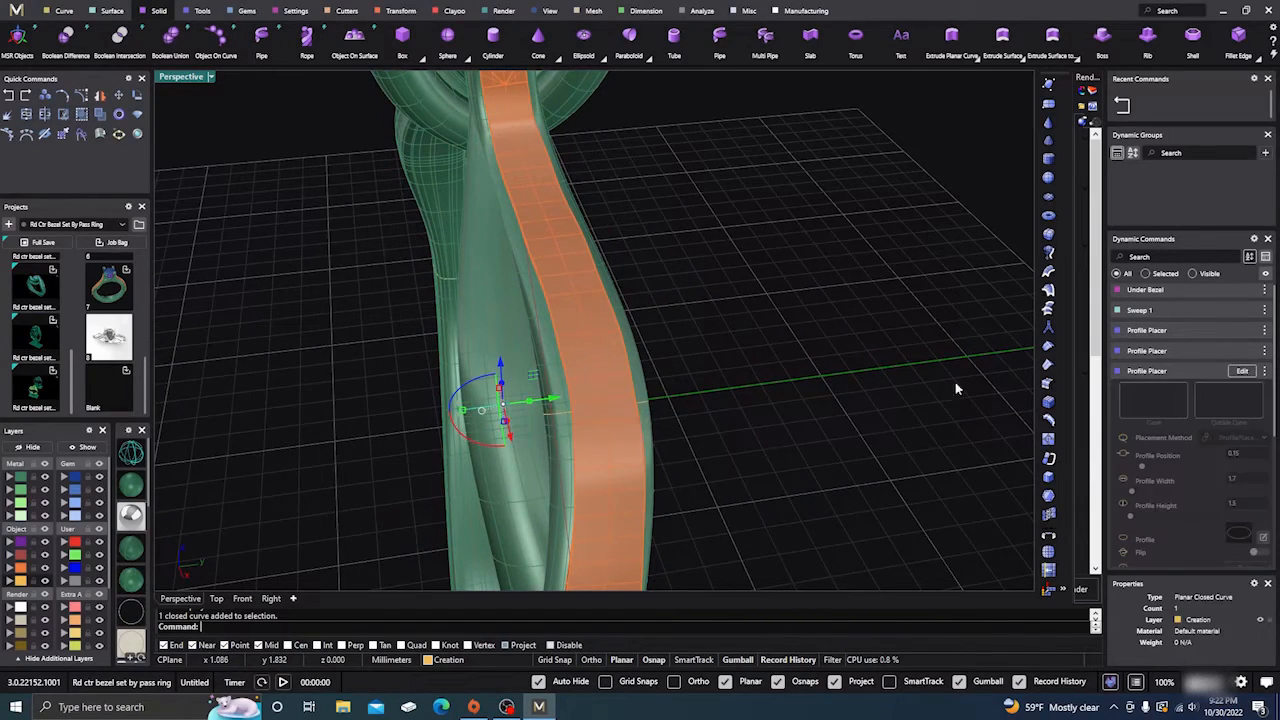
left_click(1242, 371)
right_click_drag(780, 471, 658, 408)
left_click_drag(583, 355, 582, 384)
right_click(736, 400)
scroll(724, 406, "down", 8)
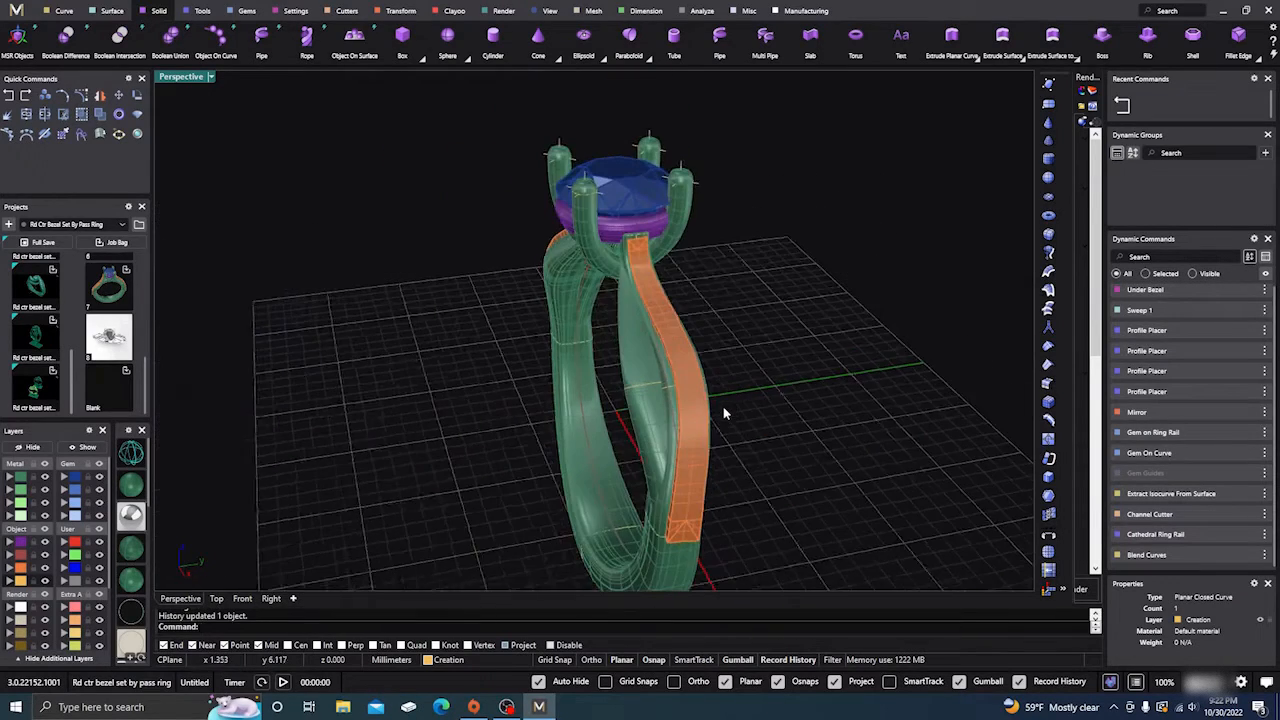
Try to Boolean Union the joined shank with only the inner strand that has the adjusted profile
right_click_drag(723, 406, 750, 416)
scroll(460, 433, "down", 4)
scroll(460, 432, "down", 2)
right_click_drag(460, 432, 484, 400)
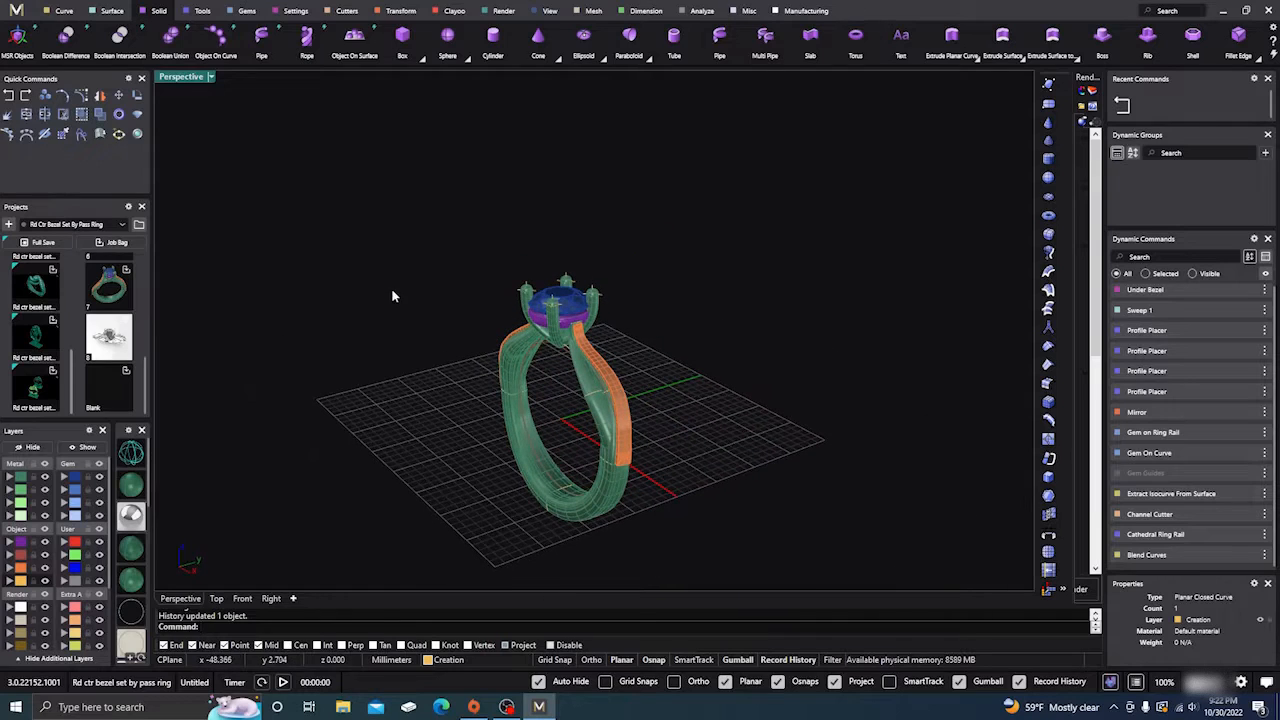
left_click(170, 38)
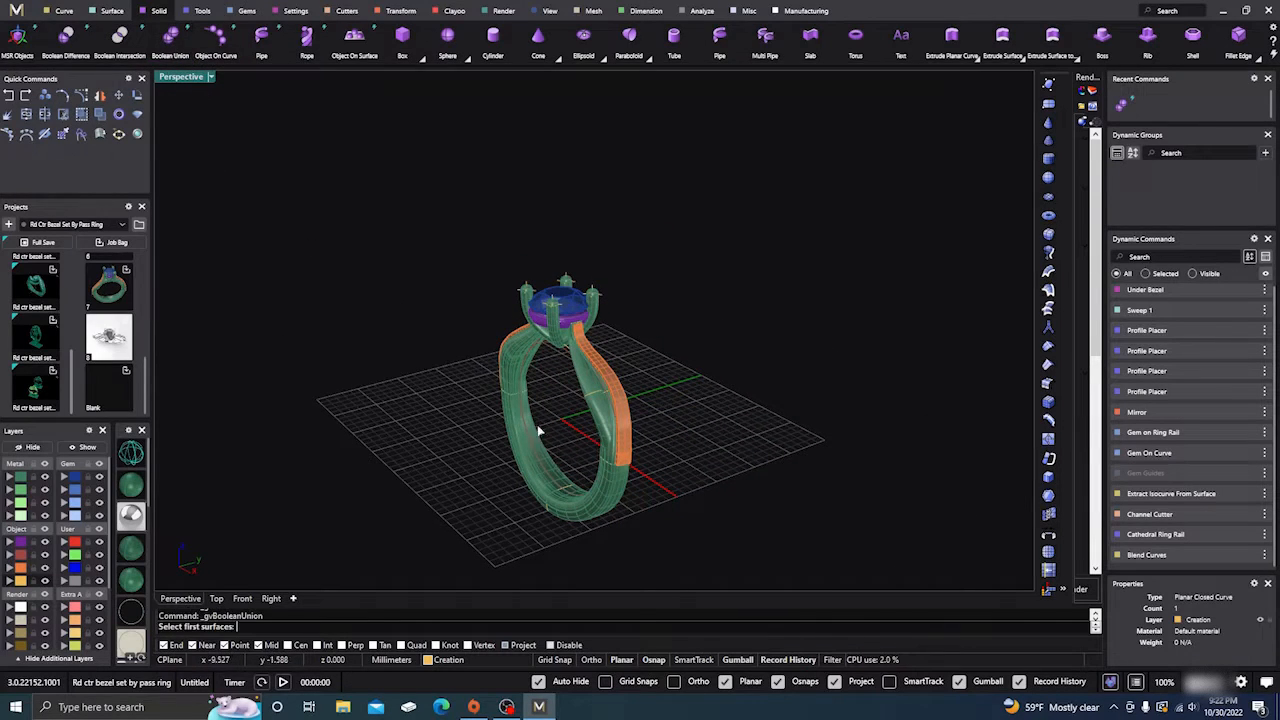
left_click(612, 507)
right_click(588, 424)
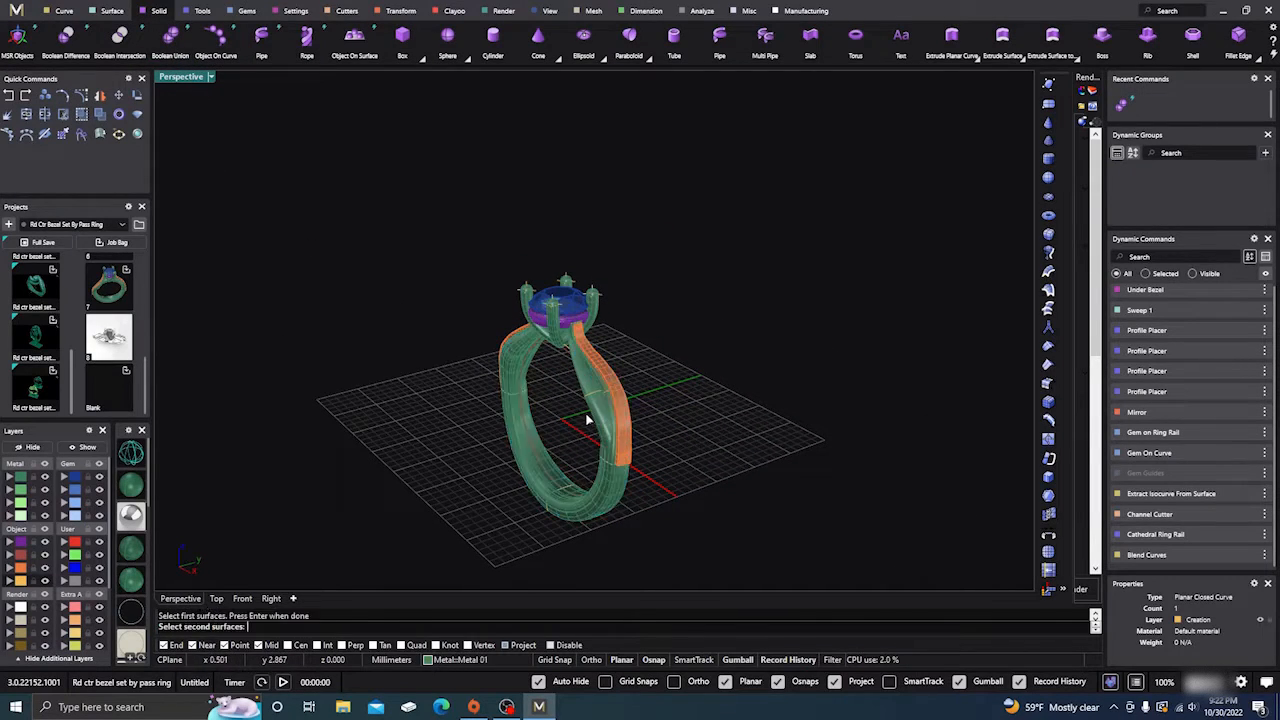
left_click(593, 417)
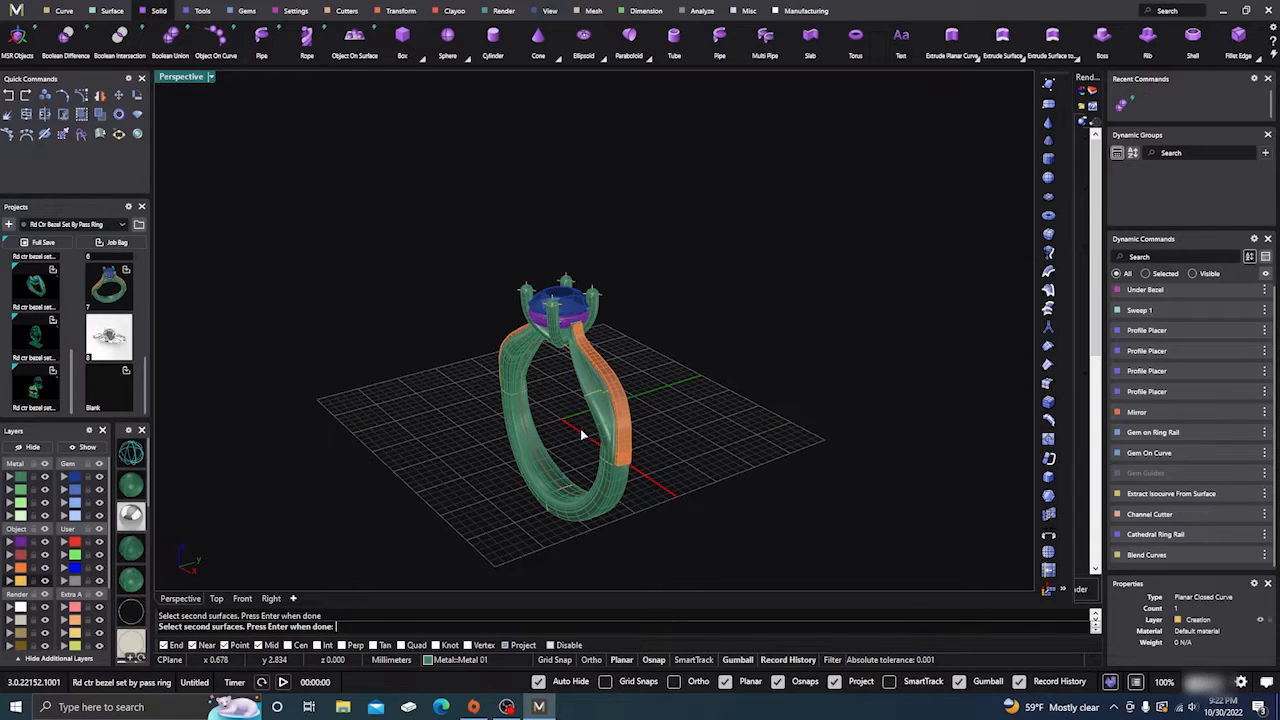
right_click(580, 436)
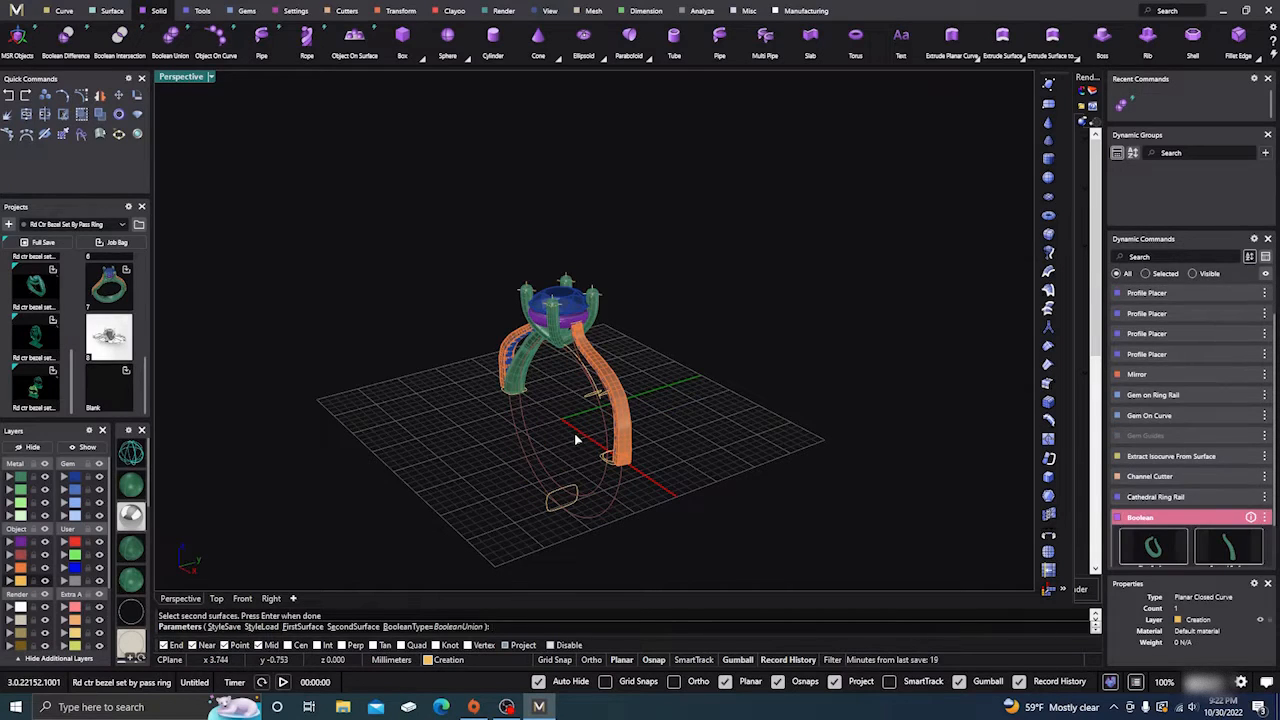
Inspect the Boolean Union result from several sides, abort the command and undo it
right_click_drag(563, 444, 686, 310)
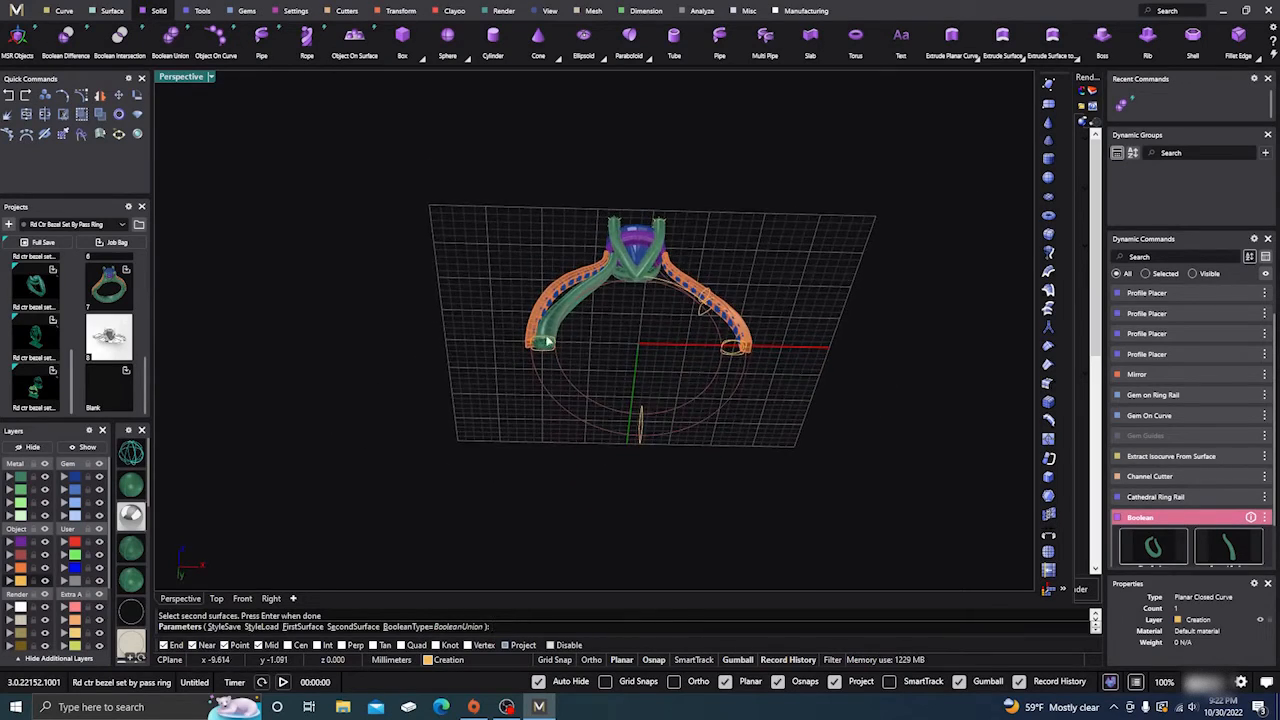
scroll(545, 355, "up", 5)
scroll(544, 355, "down", 8)
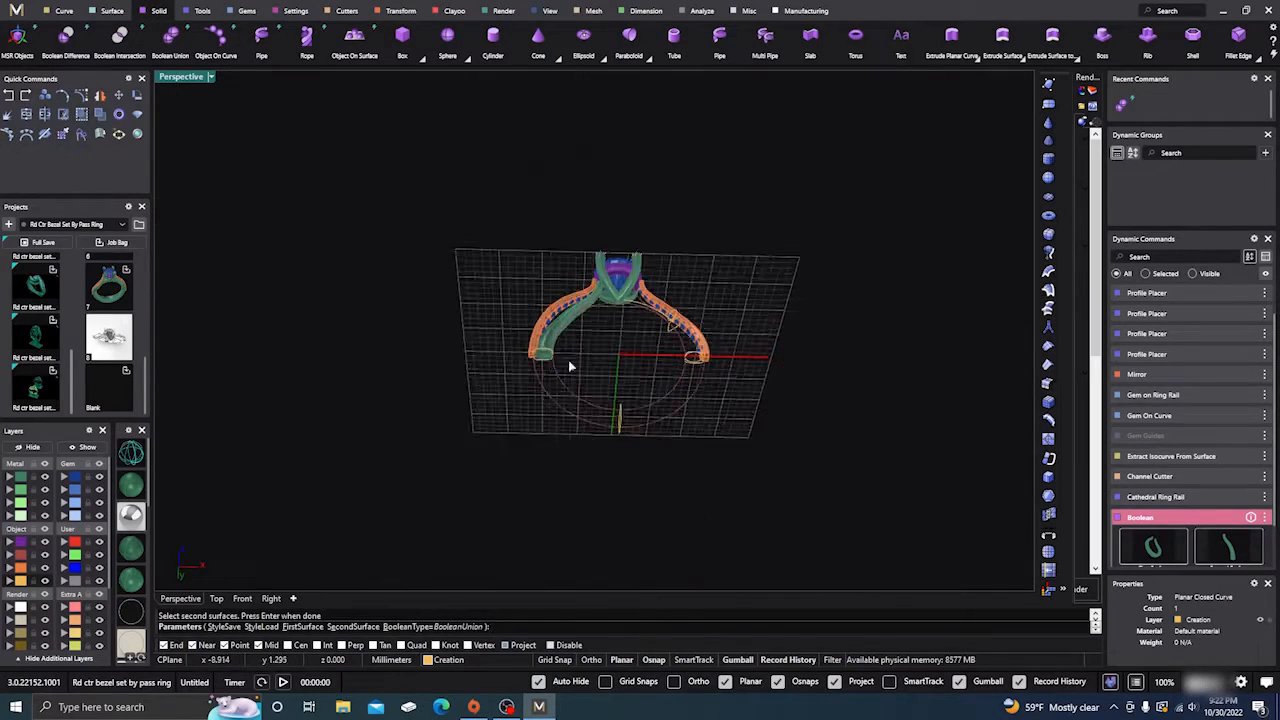
right_click_drag(601, 371, 365, 410)
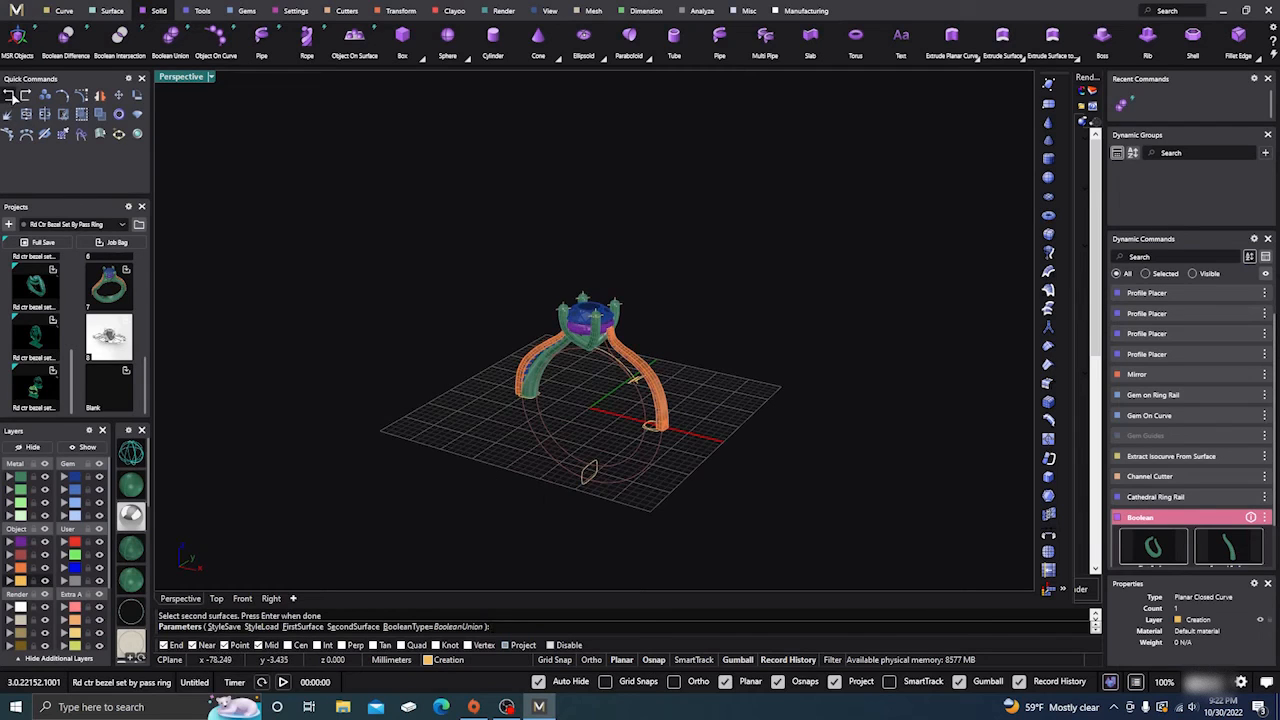
left_click(62, 132)
left_click(646, 389)
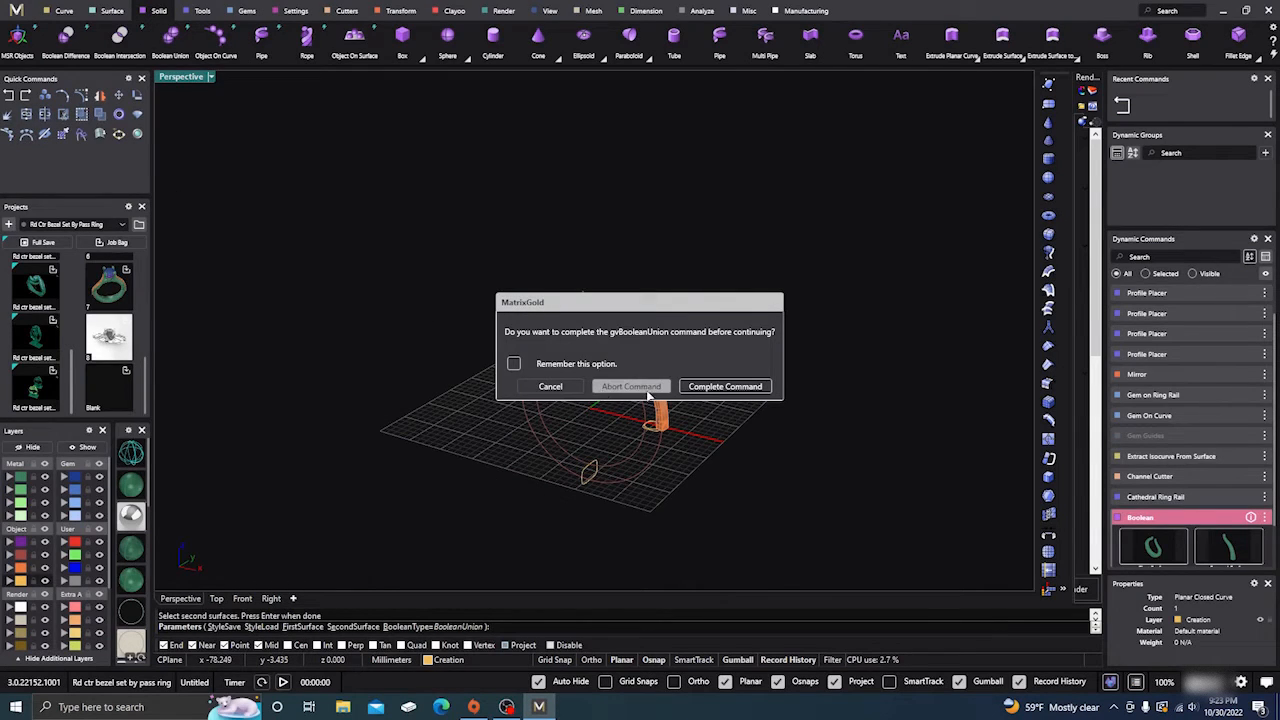
left_click(650, 391)
Examine where the inner strand meets the joined shank, selecting each body in turn to identify it
right_click_drag(623, 423, 588, 406)
left_click(591, 373)
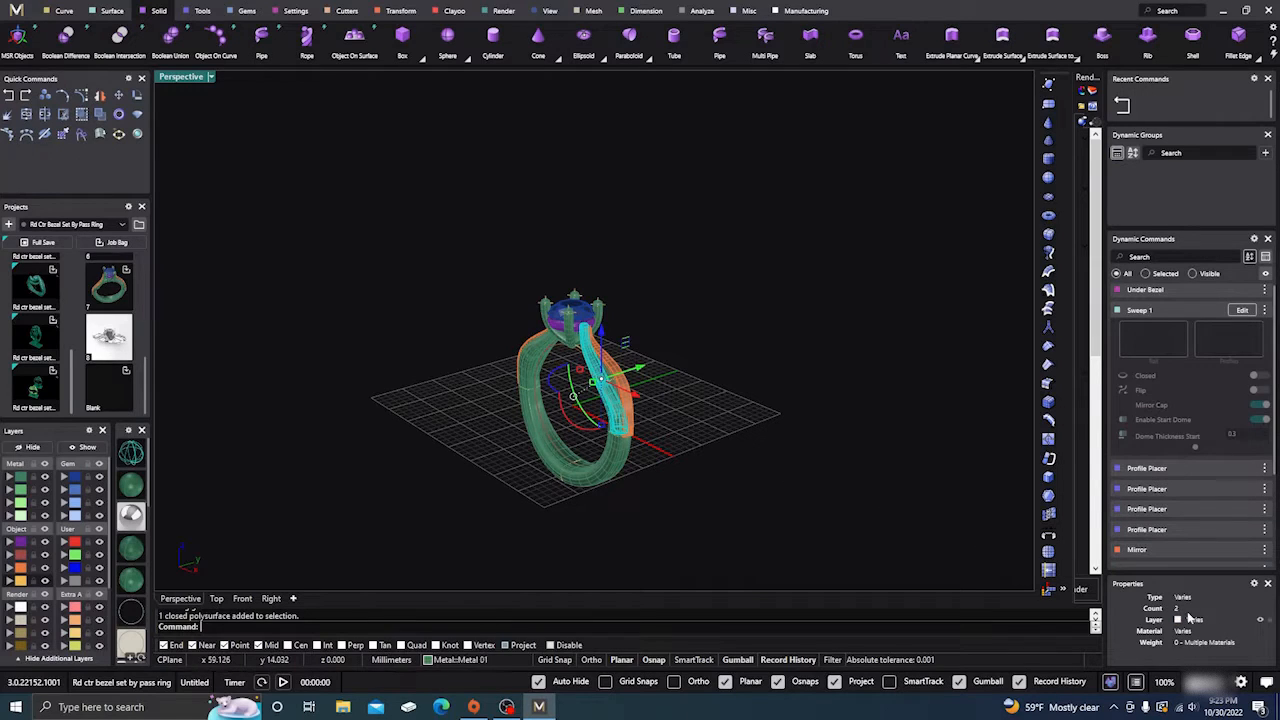
left_click(715, 486)
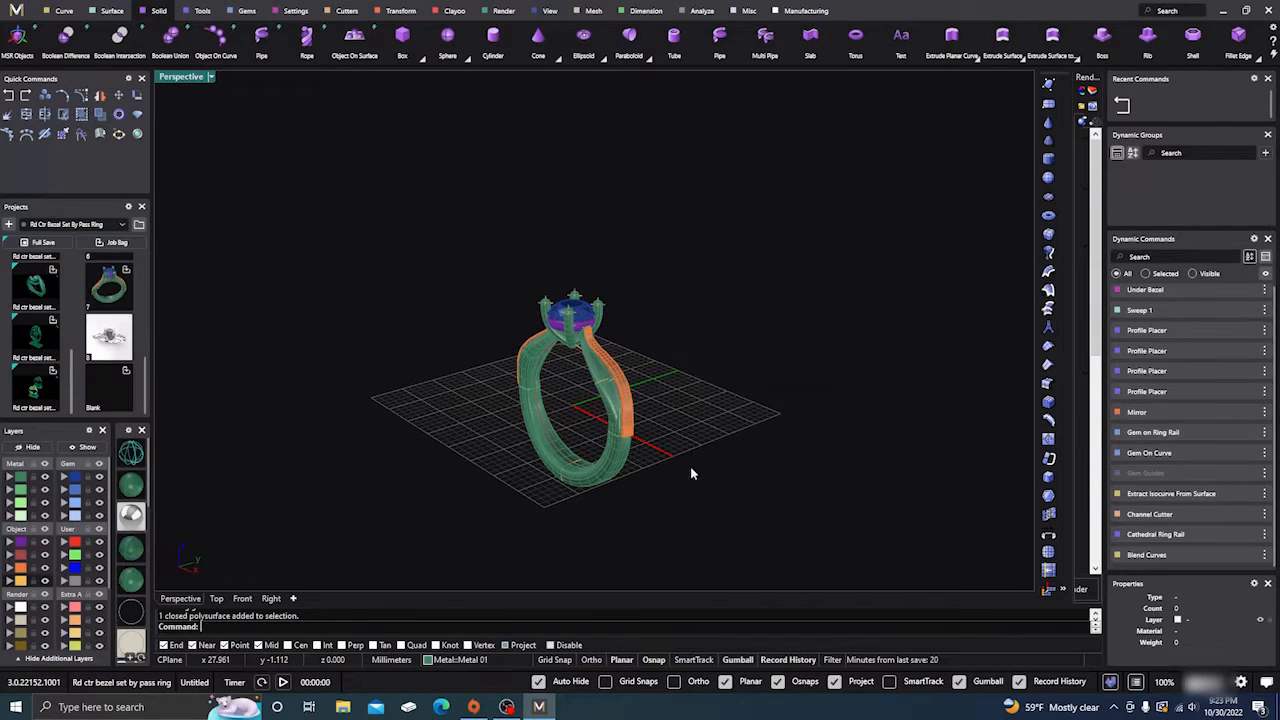
left_click(607, 402)
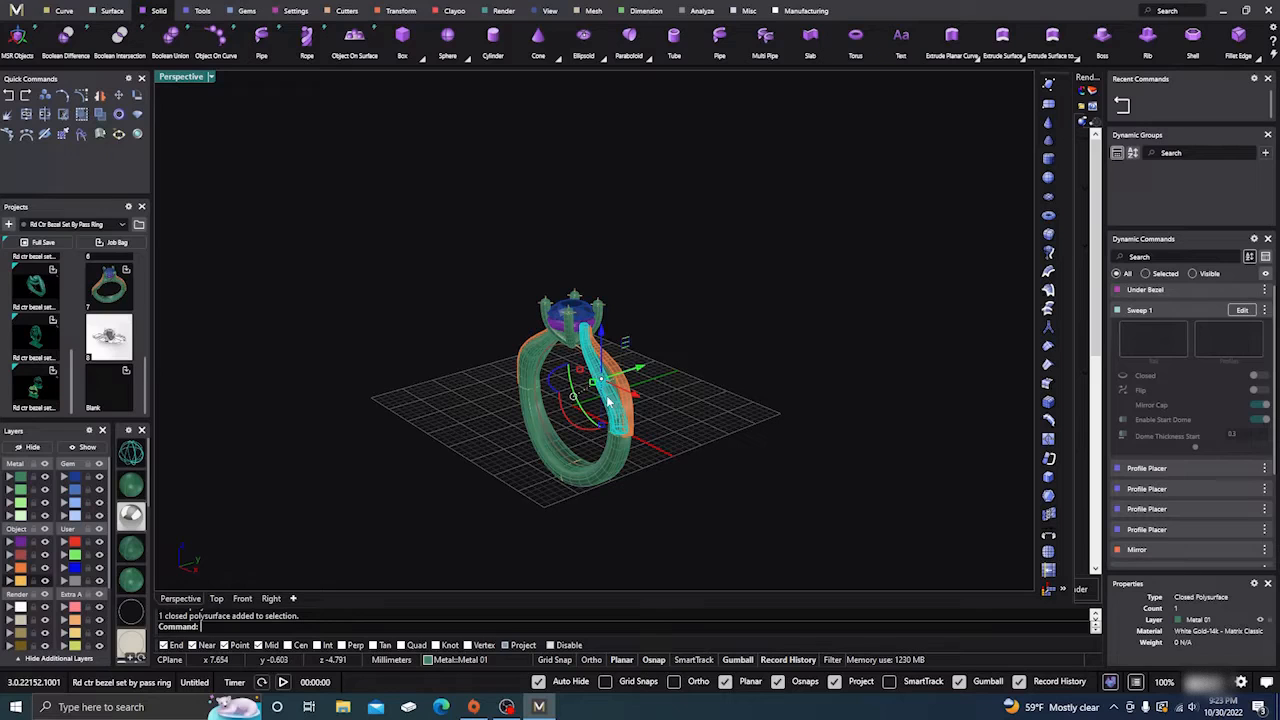
left_click(687, 453)
scroll(609, 466, "up", 3)
left_click(610, 488)
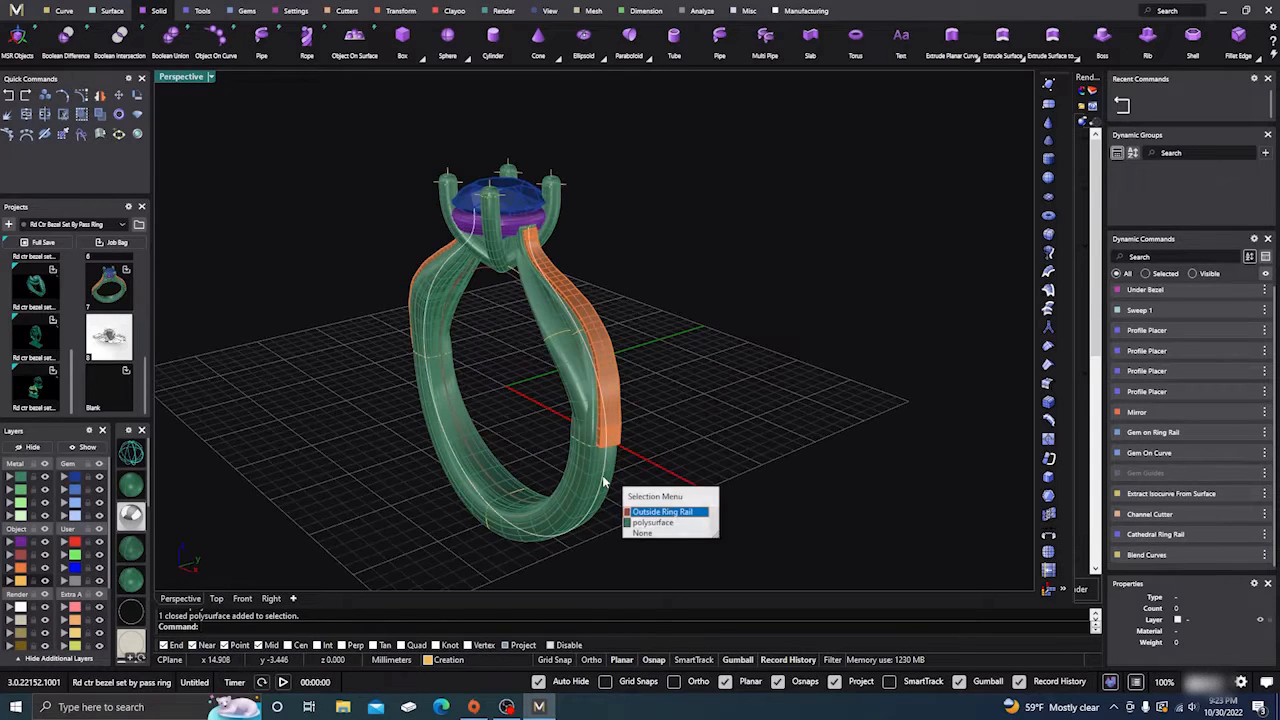
left_click(652, 522)
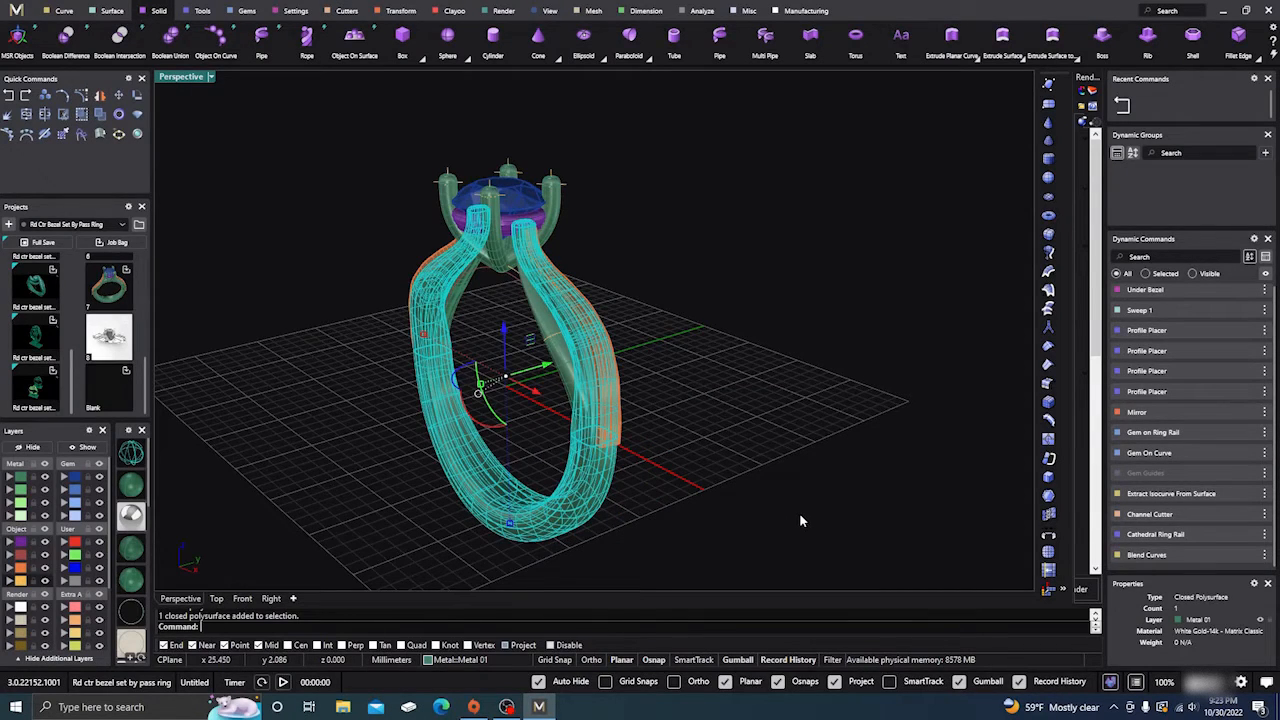
left_click(800, 520)
right_click_drag(779, 513, 796, 528)
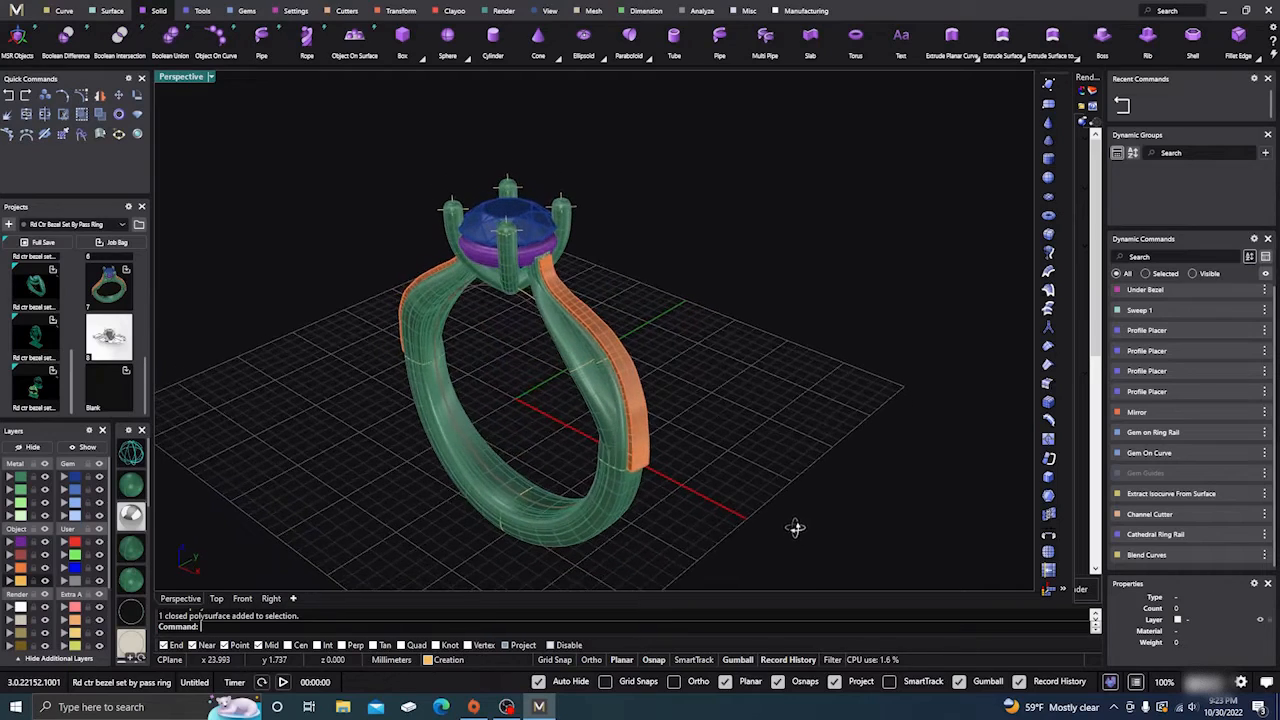
scroll(569, 356, "up", 3)
scroll(566, 349, "up", 3)
scroll(565, 364, "up", 3)
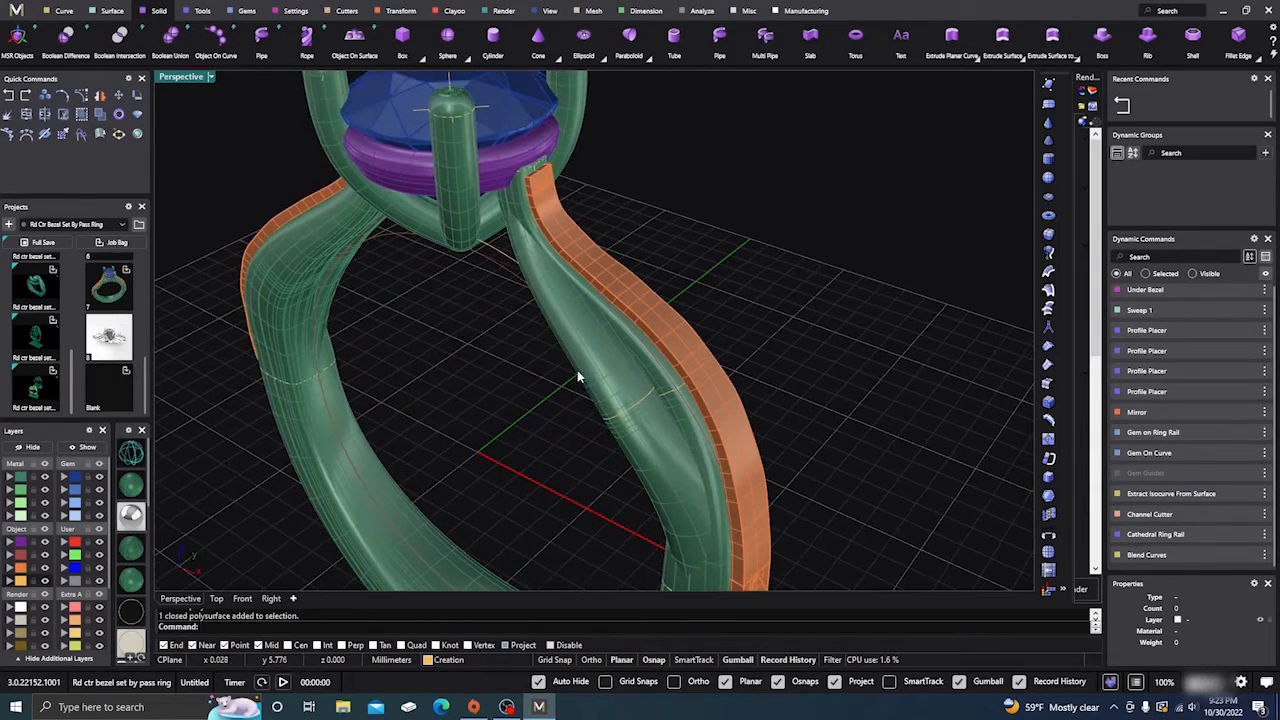
Check the inner strand for naked edges with the Show Edges analysis and close the analysis
left_click(580, 370)
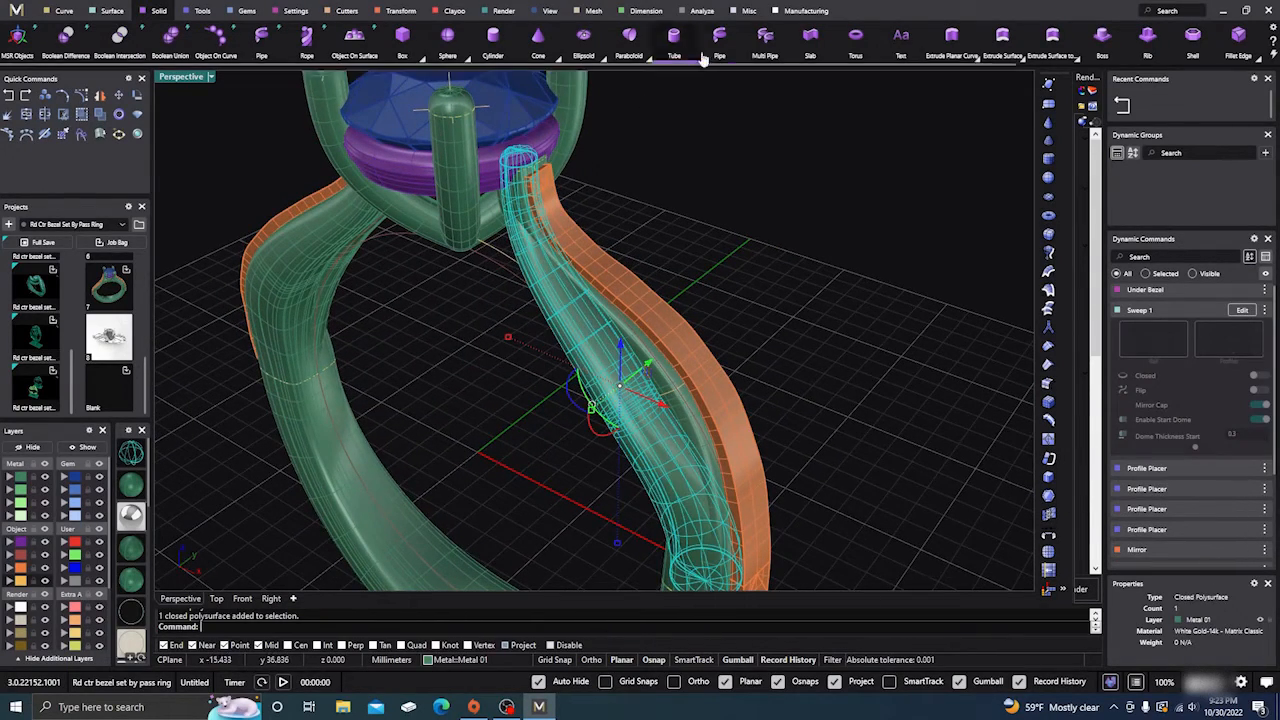
left_click(702, 11)
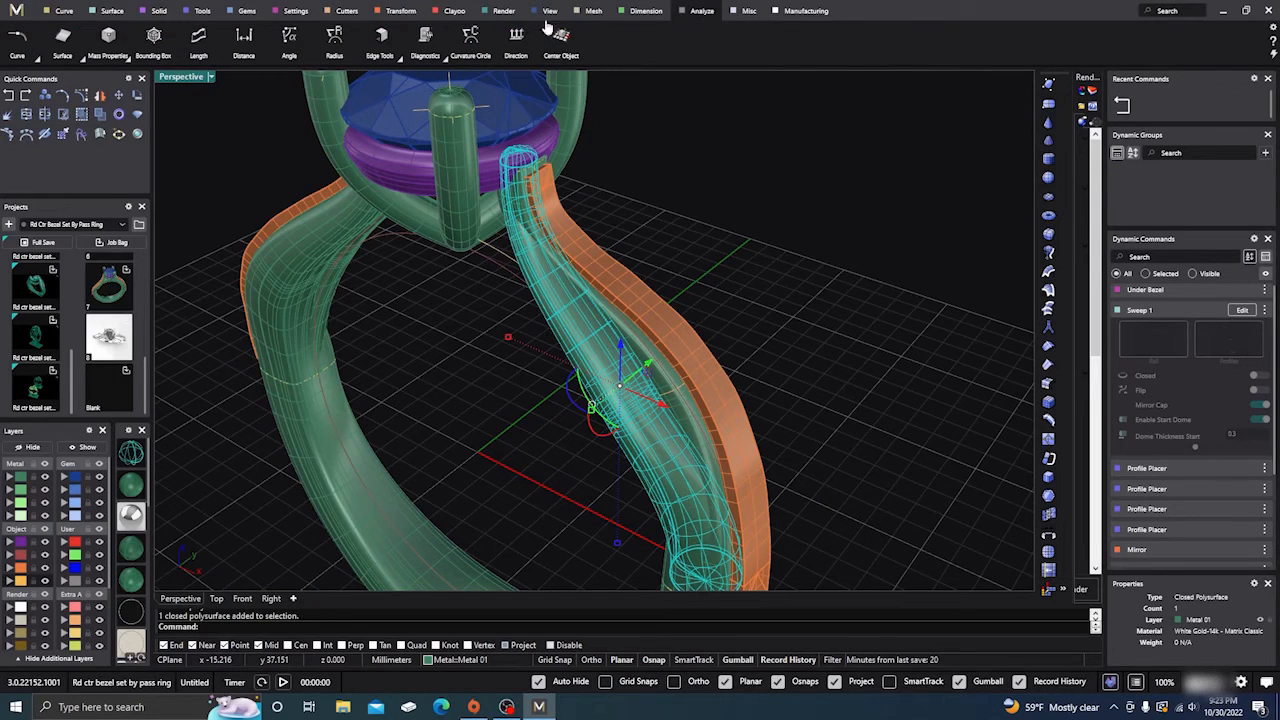
left_click(398, 55)
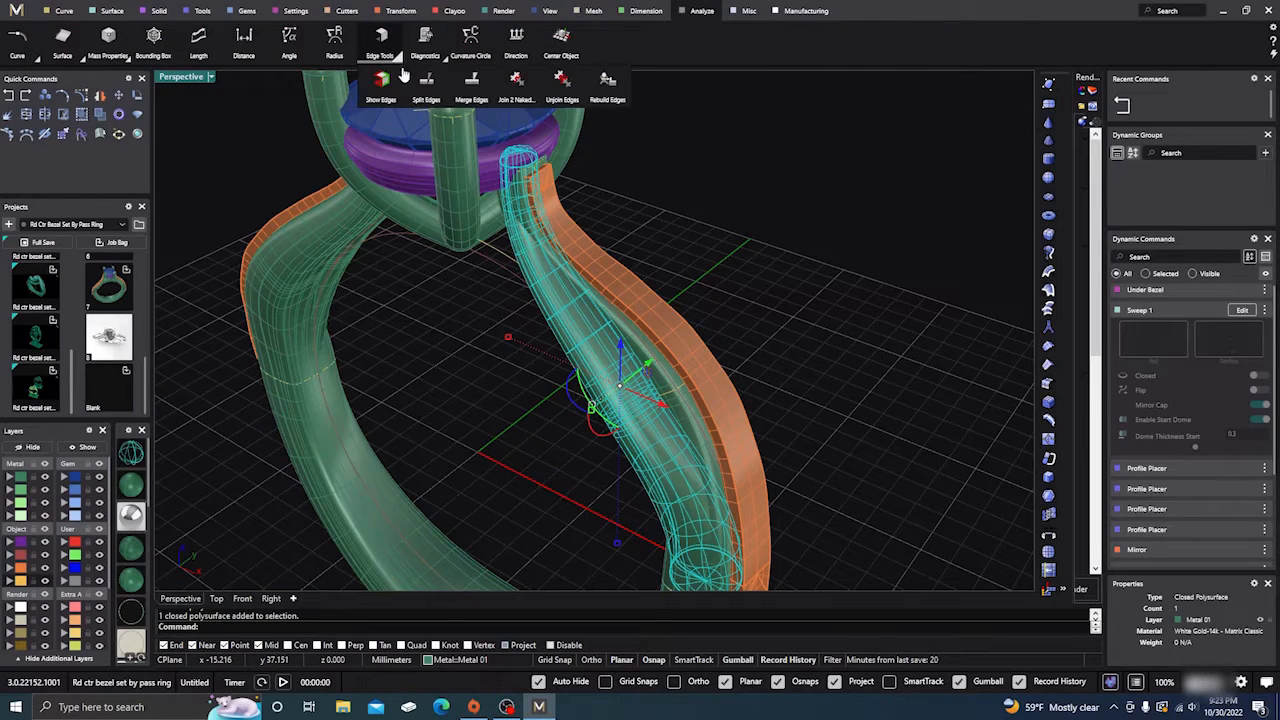
left_click(382, 82)
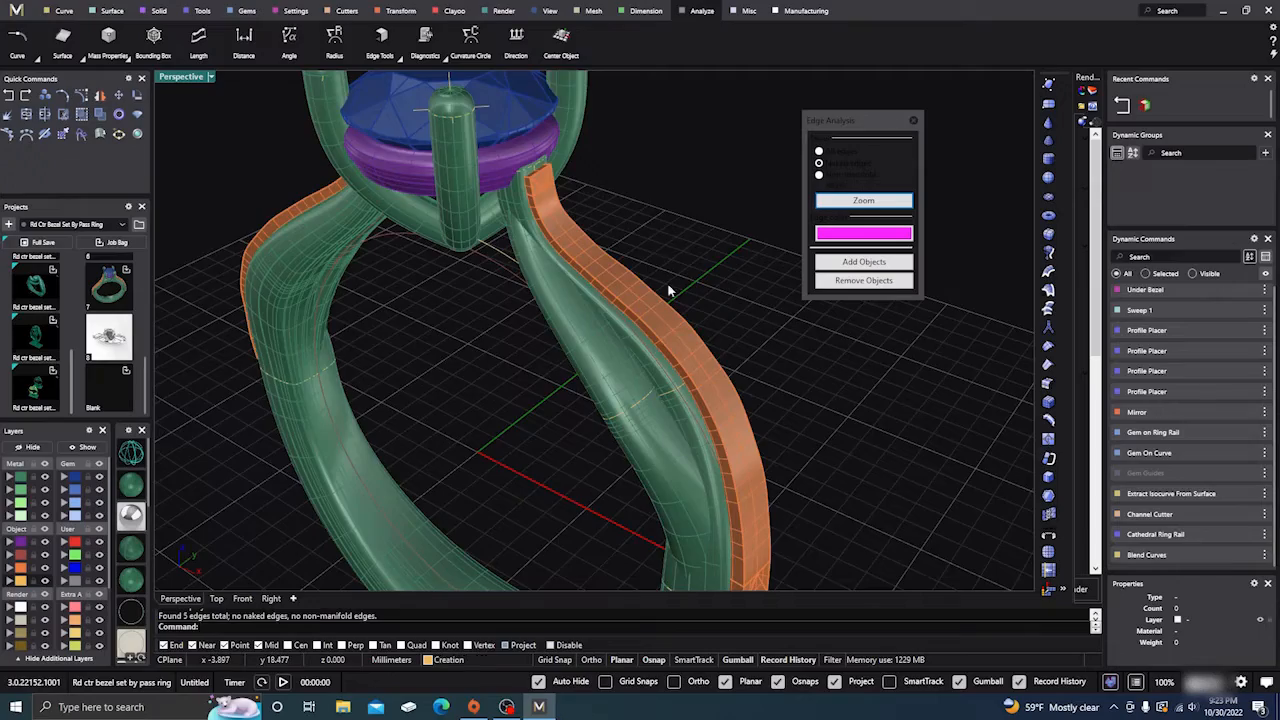
right_click_drag(669, 291, 558, 321)
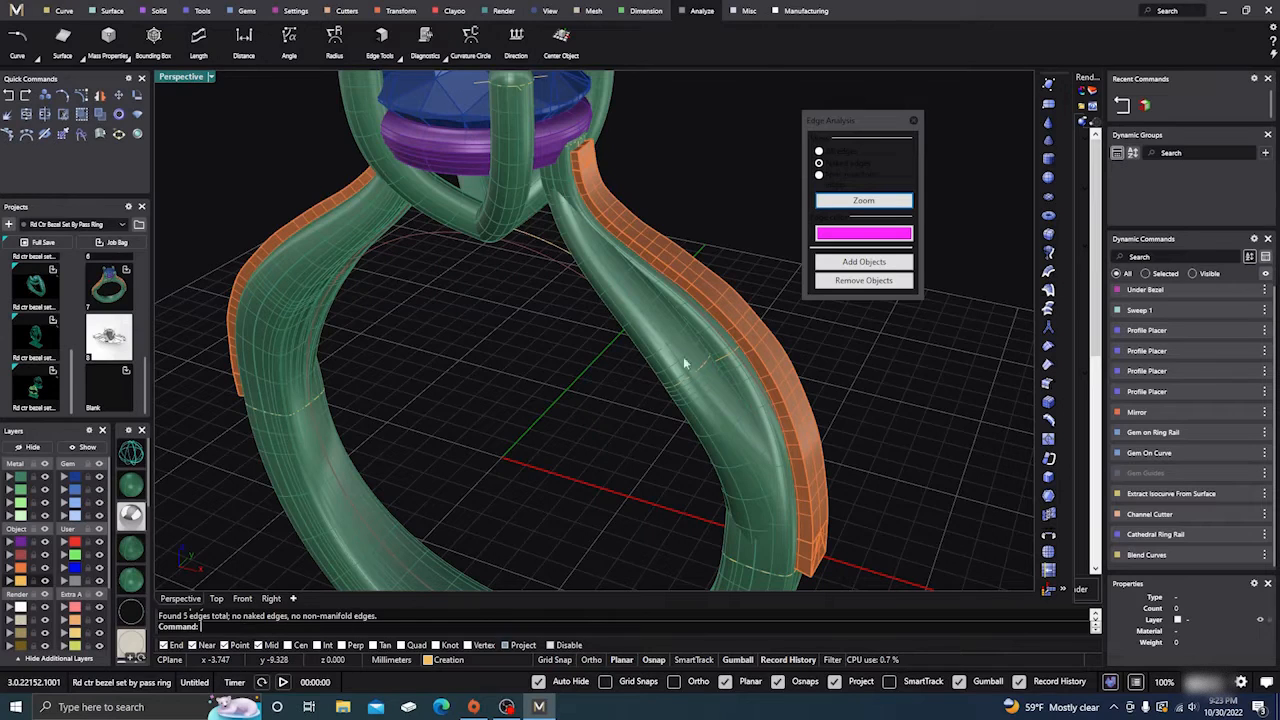
left_click(913, 124)
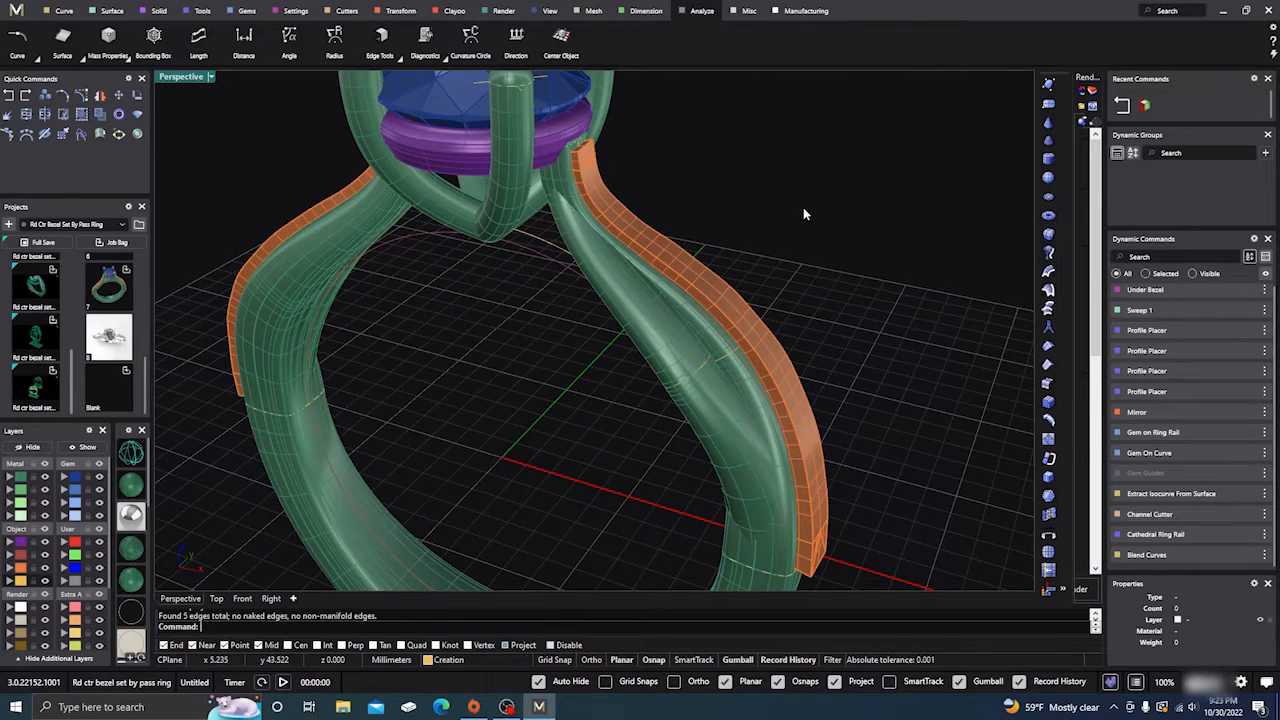
Examine the overlap of the inner strand, outer shank and channel cutter from several sides
right_click_drag(803, 209, 776, 198)
scroll(640, 391, "down", 8)
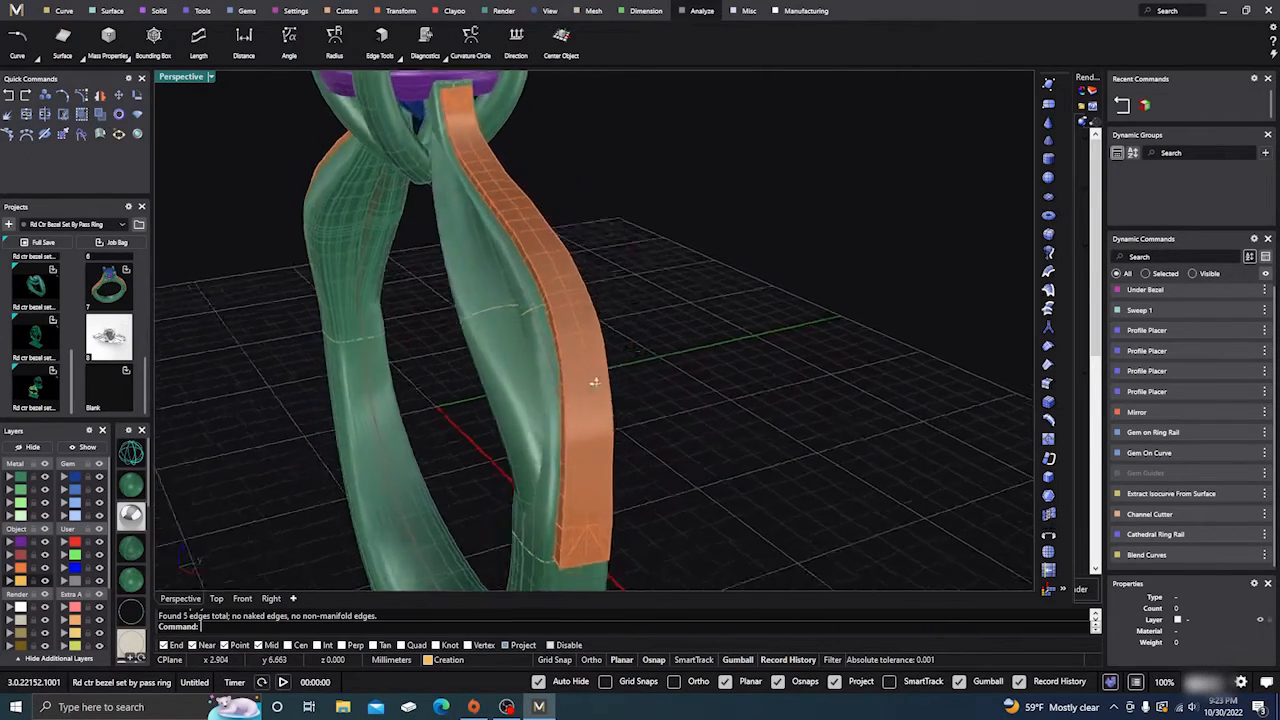
right_click_drag(585, 383, 601, 407)
scroll(517, 290, "up", 5)
right_click_drag(509, 255, 569, 360)
scroll(519, 318, "down", 5)
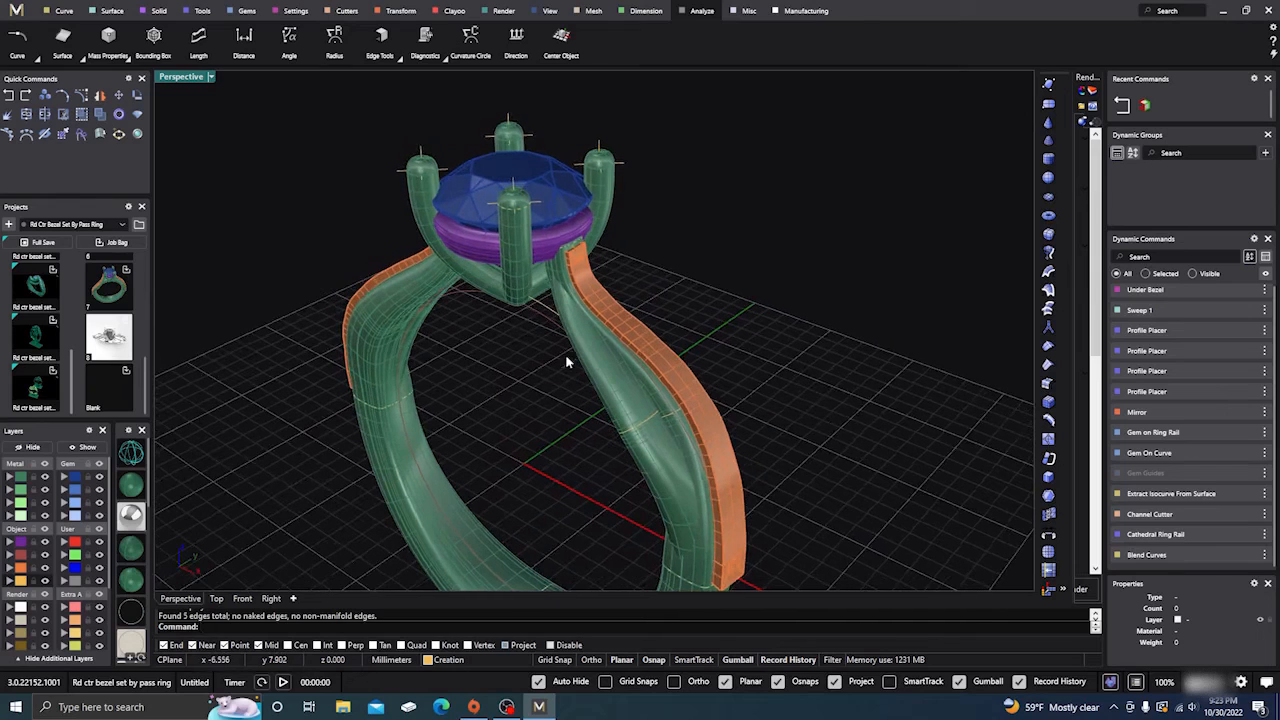
left_click(595, 384)
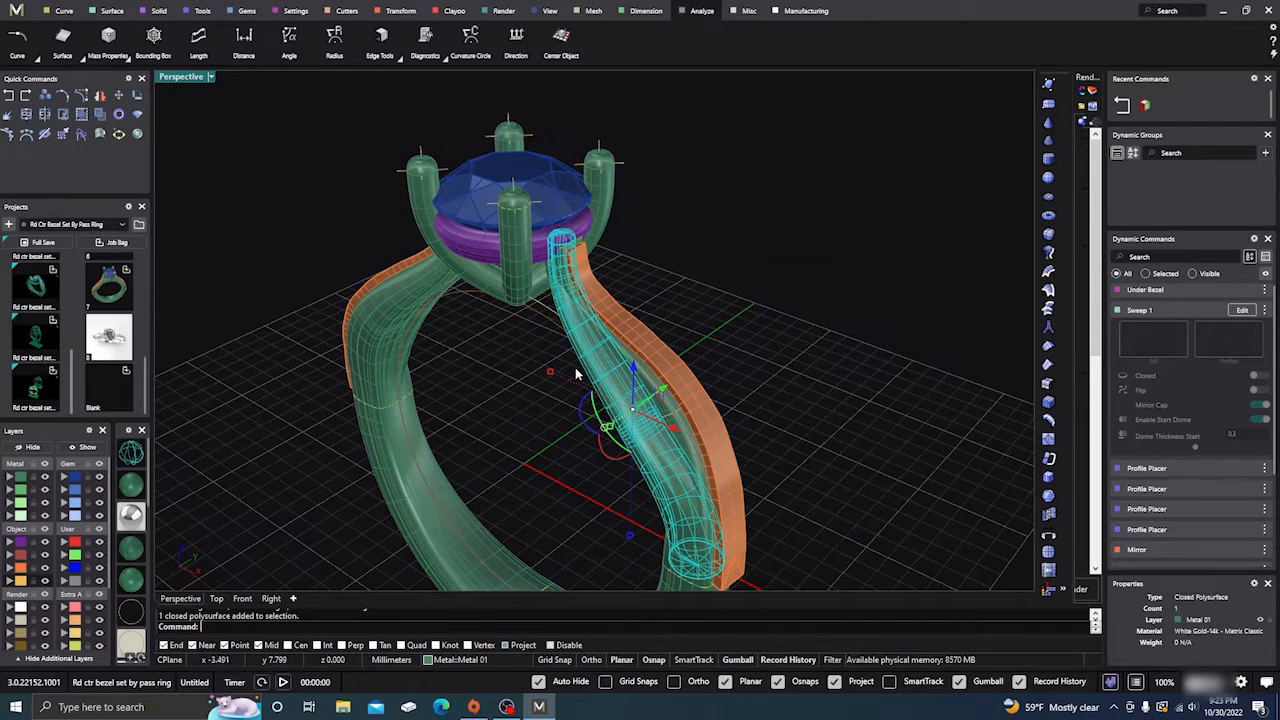
left_click(769, 406)
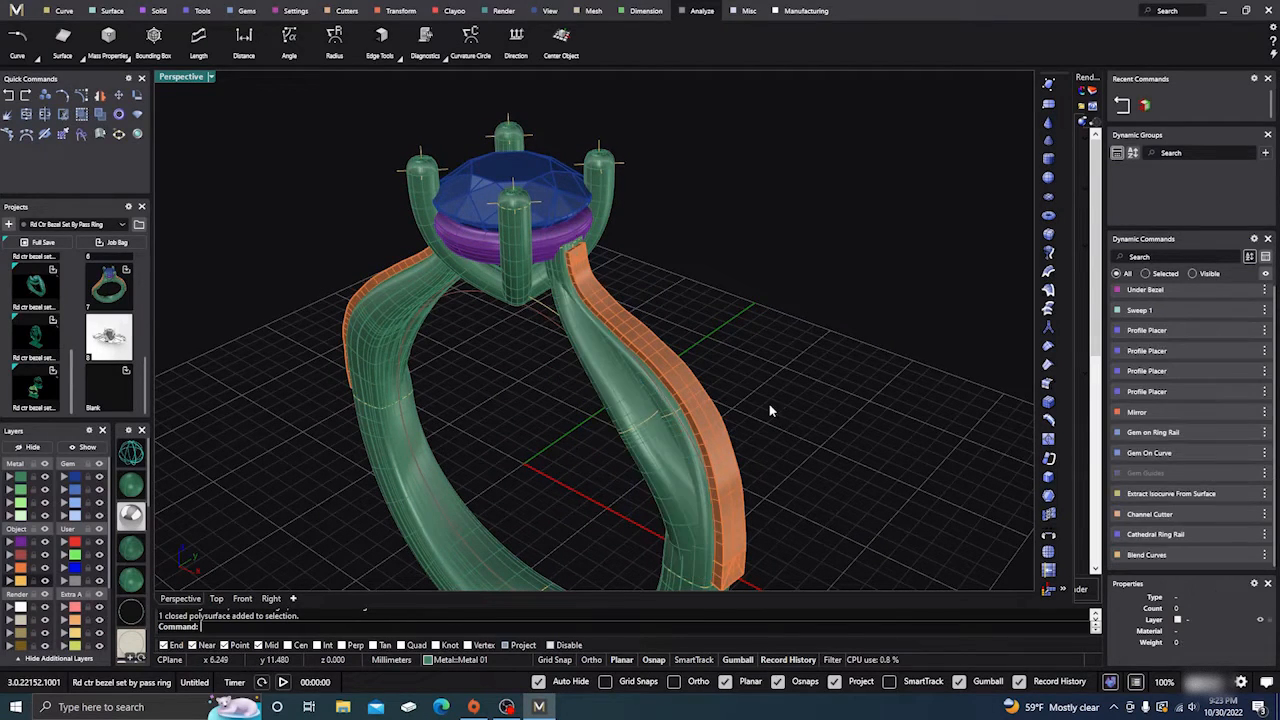
scroll(834, 426, "down", 4)
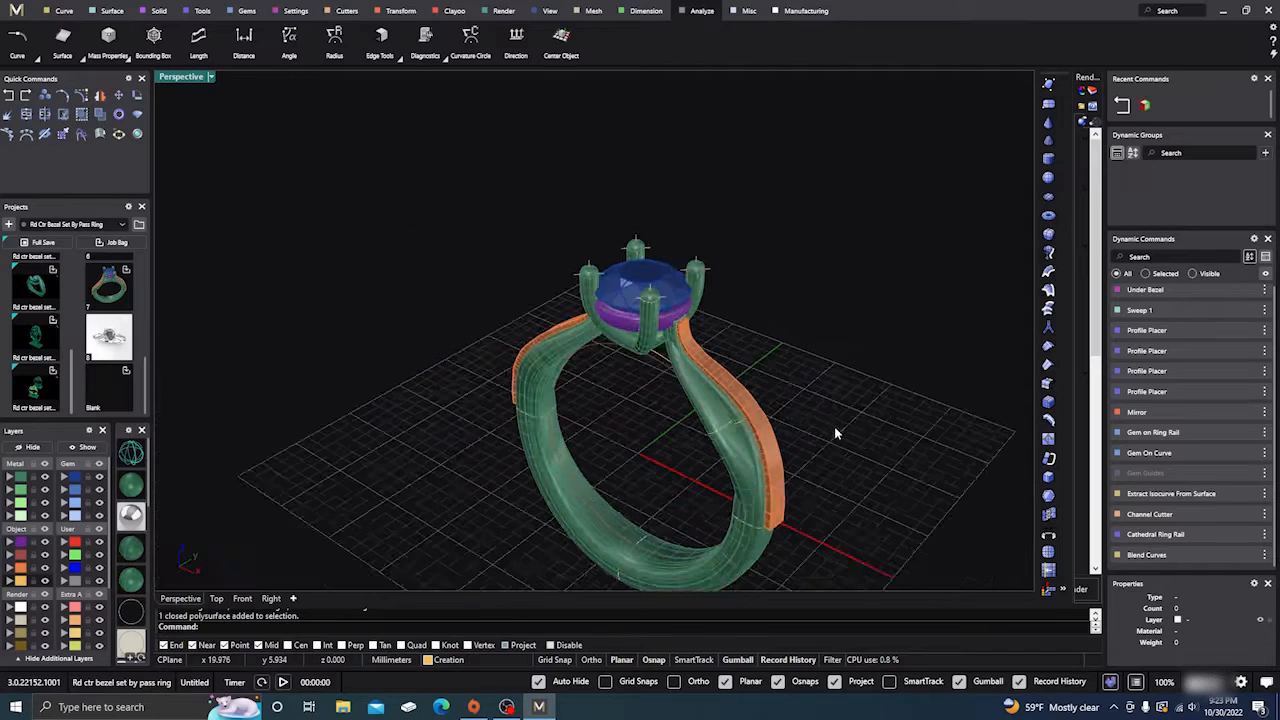
mouse_move(485, 215)
left_mouse_down()
mouse_move(614, 446)
mouse_move(856, 594)
mouse_move(880, 592)
left_mouse_up()
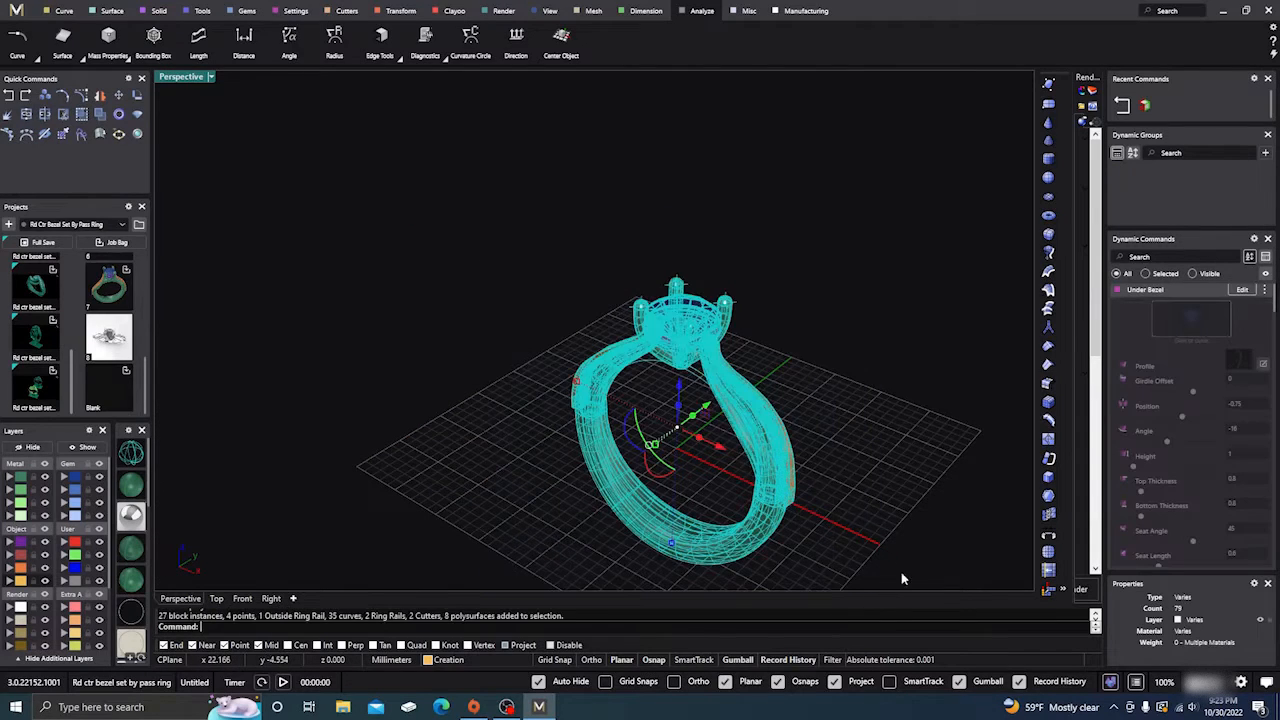
left_click(1110, 684)
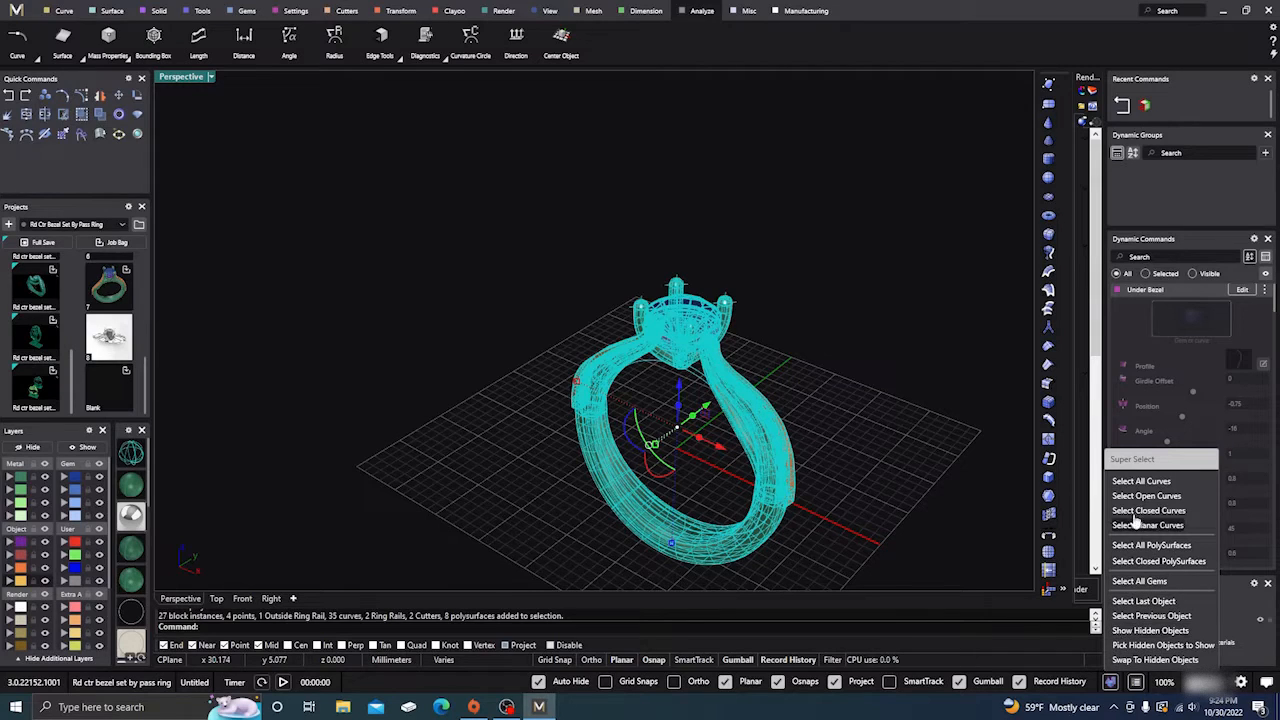
left_click(956, 386)
Inspect the inner strand from above and from the front, down to its lower end at the shank
right_click_drag(956, 386, 696, 372)
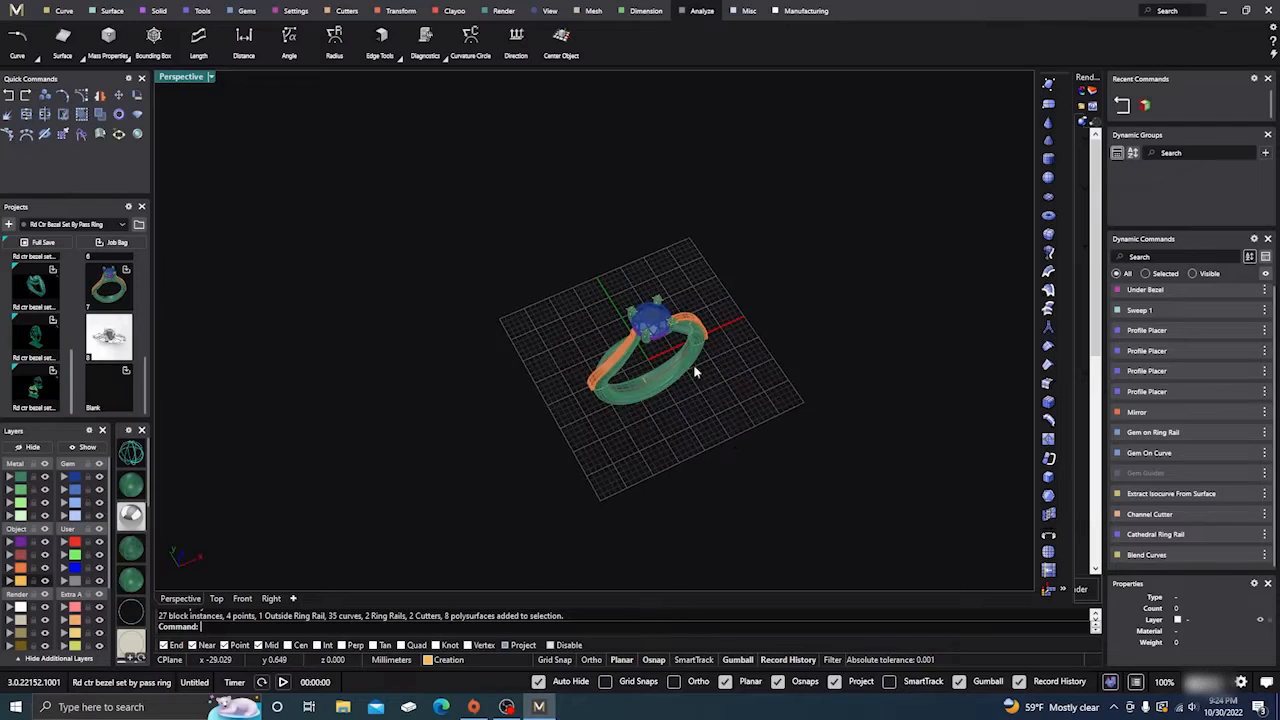
scroll(690, 355, "up", 5)
left_click(677, 310)
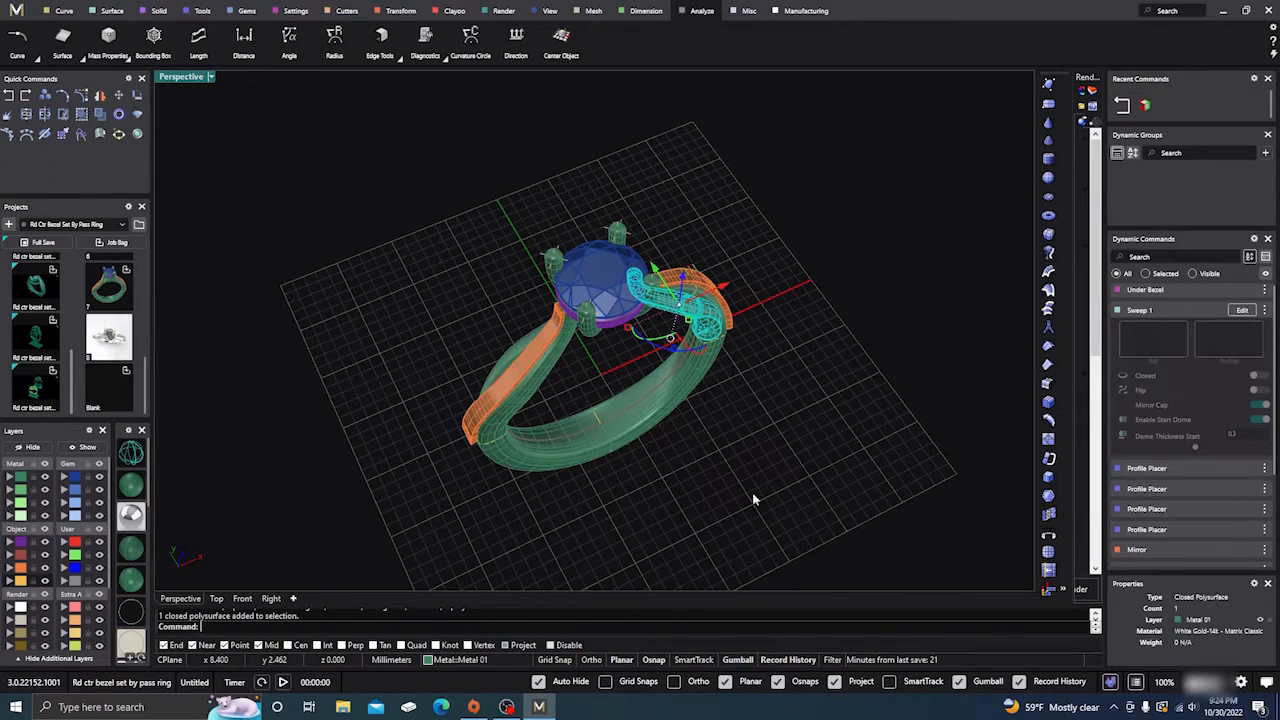
right_click_drag(751, 500, 688, 424)
left_click(607, 413)
scroll(690, 425, "up", 6)
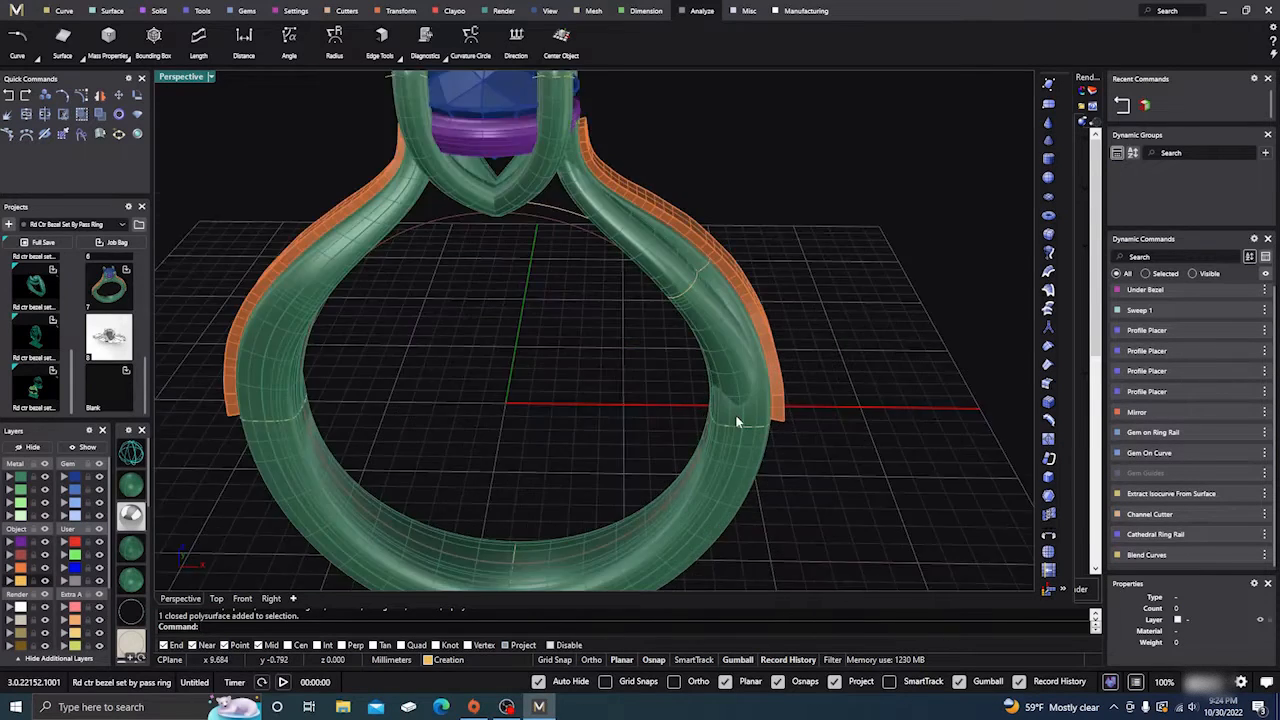
scroll(720, 418, "down", 6)
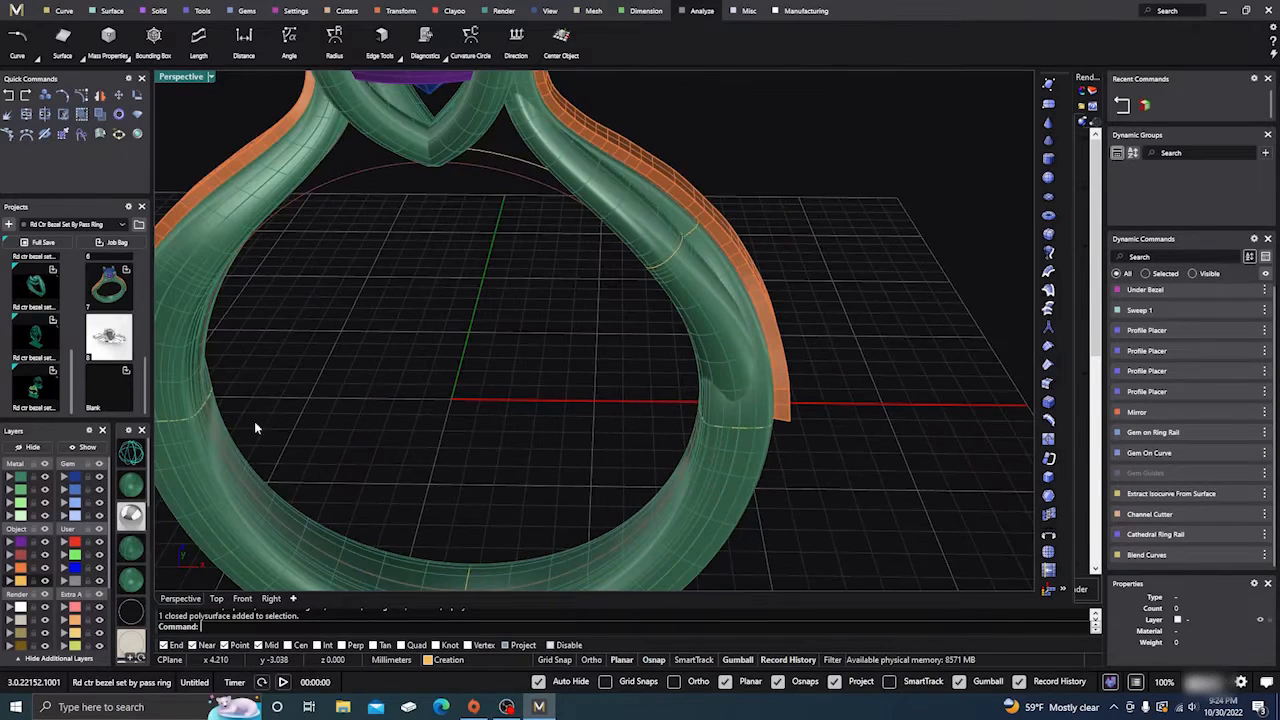
In wireframe display, nudge the Profile Placer profile at the inner strand's lower end slightly outward and accept the edit
left_click(131, 452)
right_click_drag(577, 426, 646, 412)
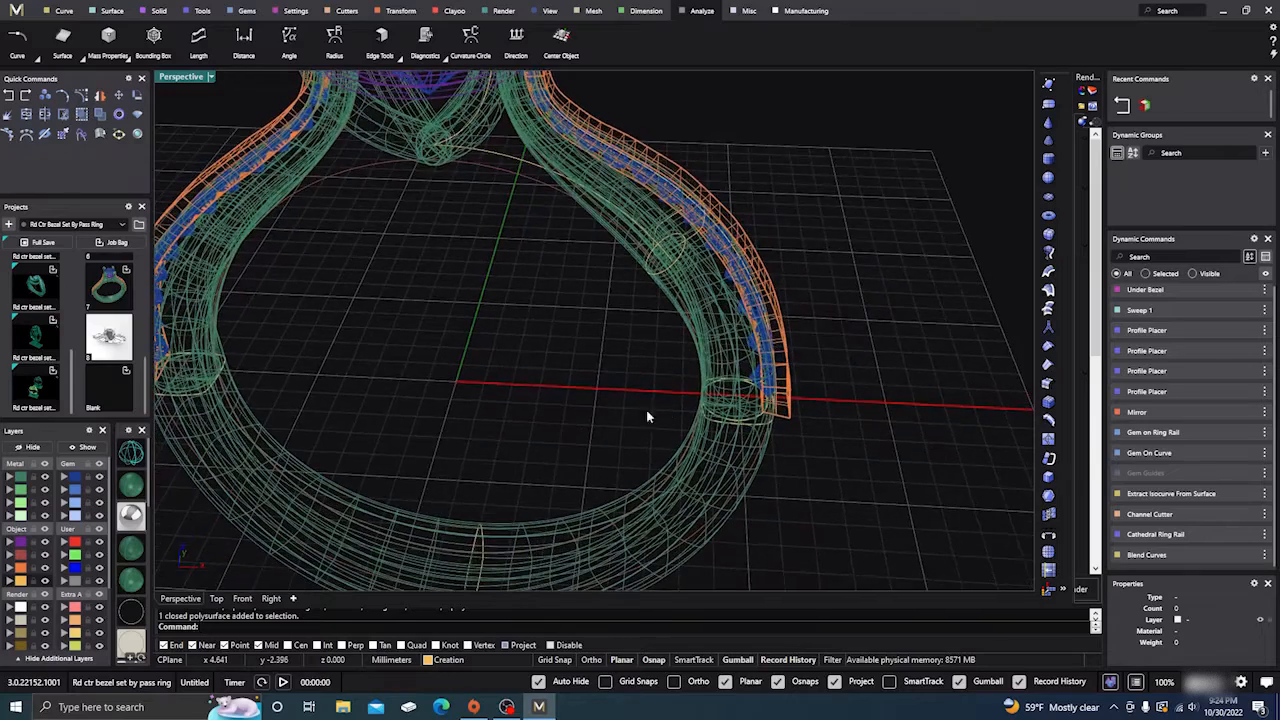
scroll(711, 404, "up", 5)
left_click(748, 442)
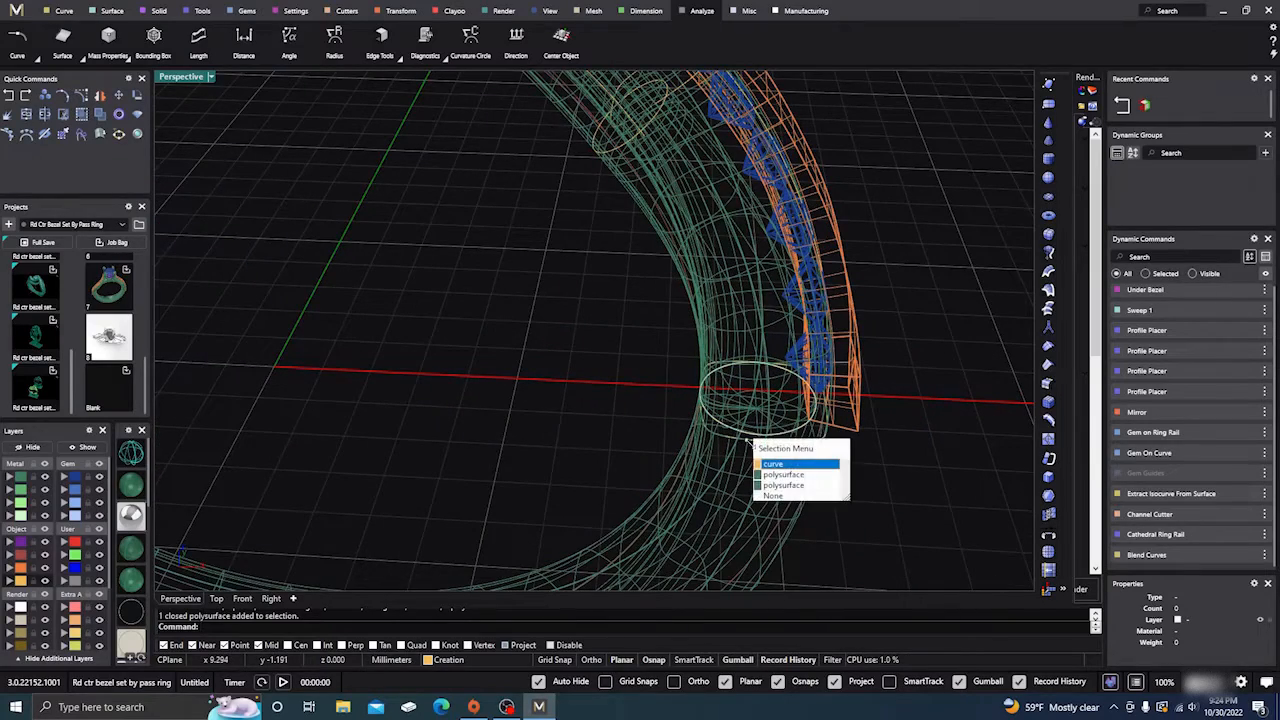
left_click(775, 464)
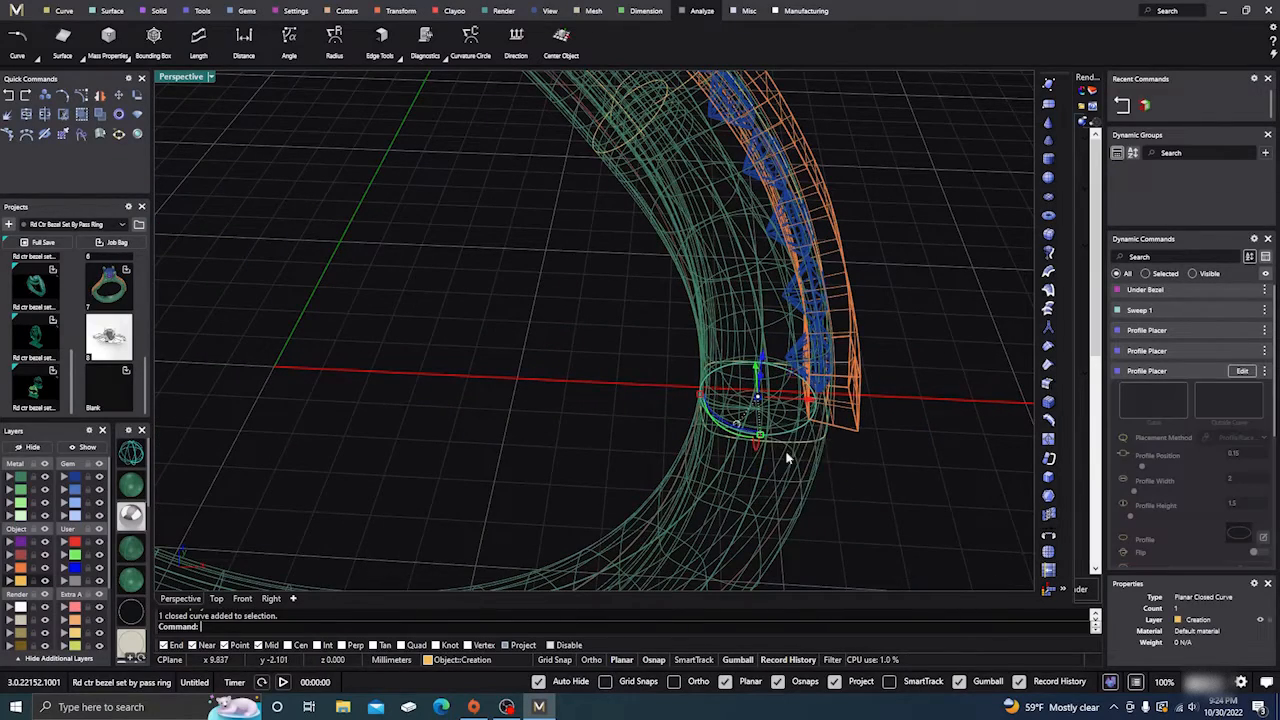
left_click(1241, 371)
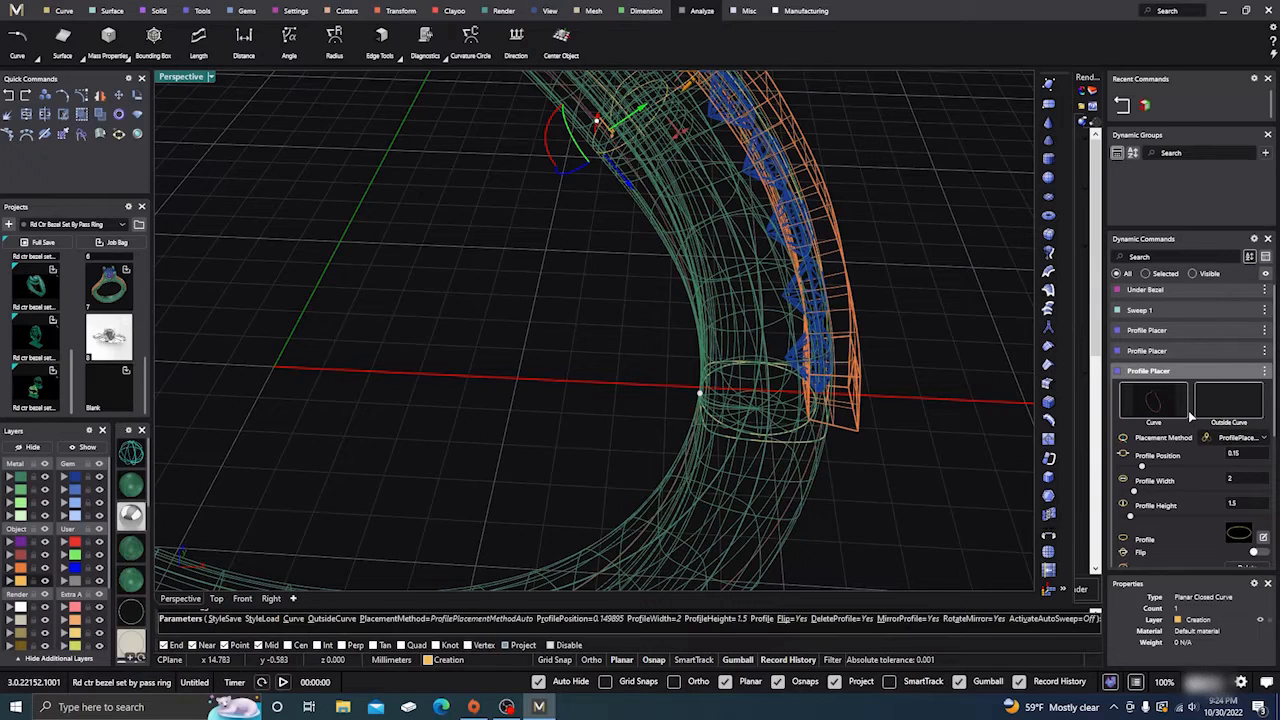
left_click(700, 395)
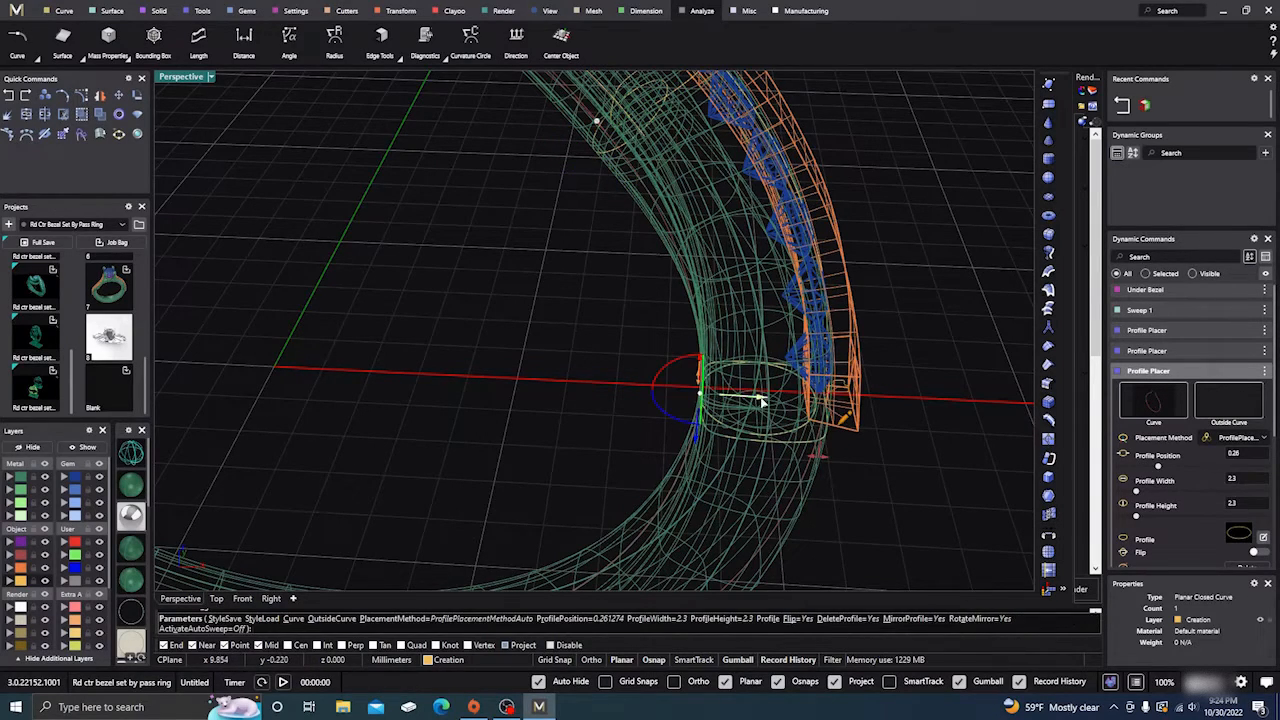
left_click_drag(762, 402, 765, 402)
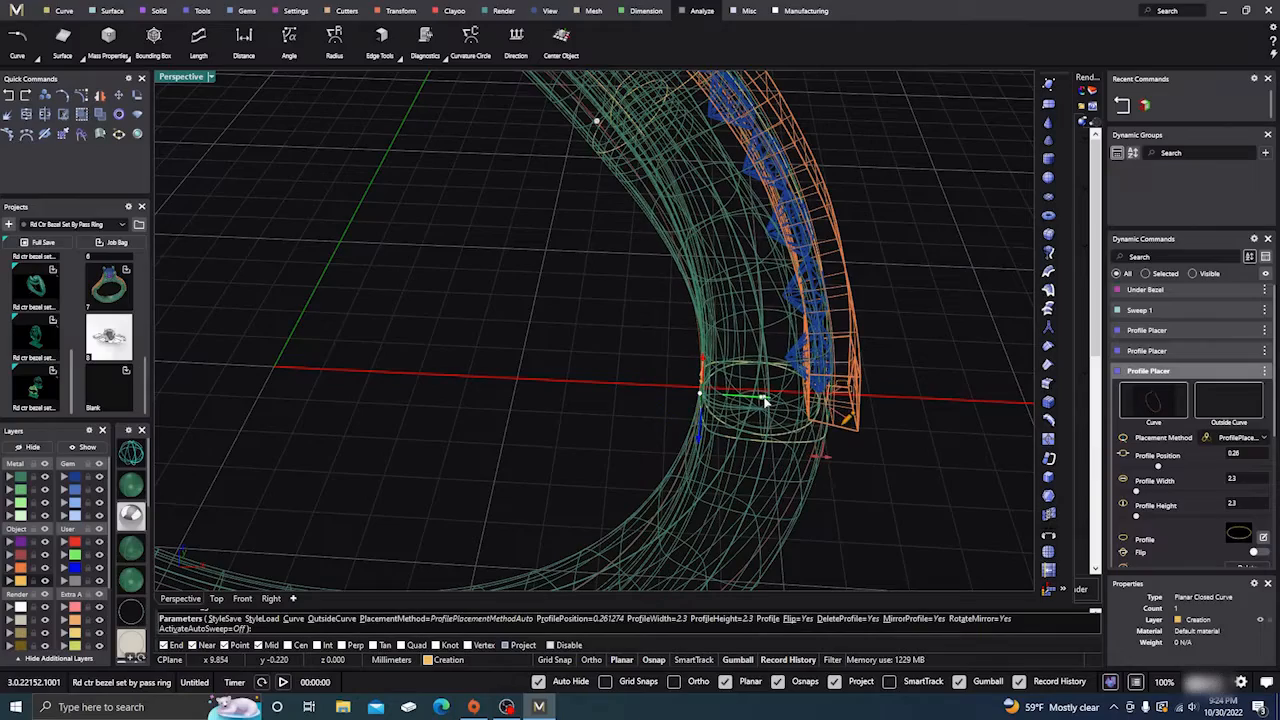
right_click(578, 357)
scroll(578, 357, "down", 6)
right_click_drag(577, 366, 523, 391)
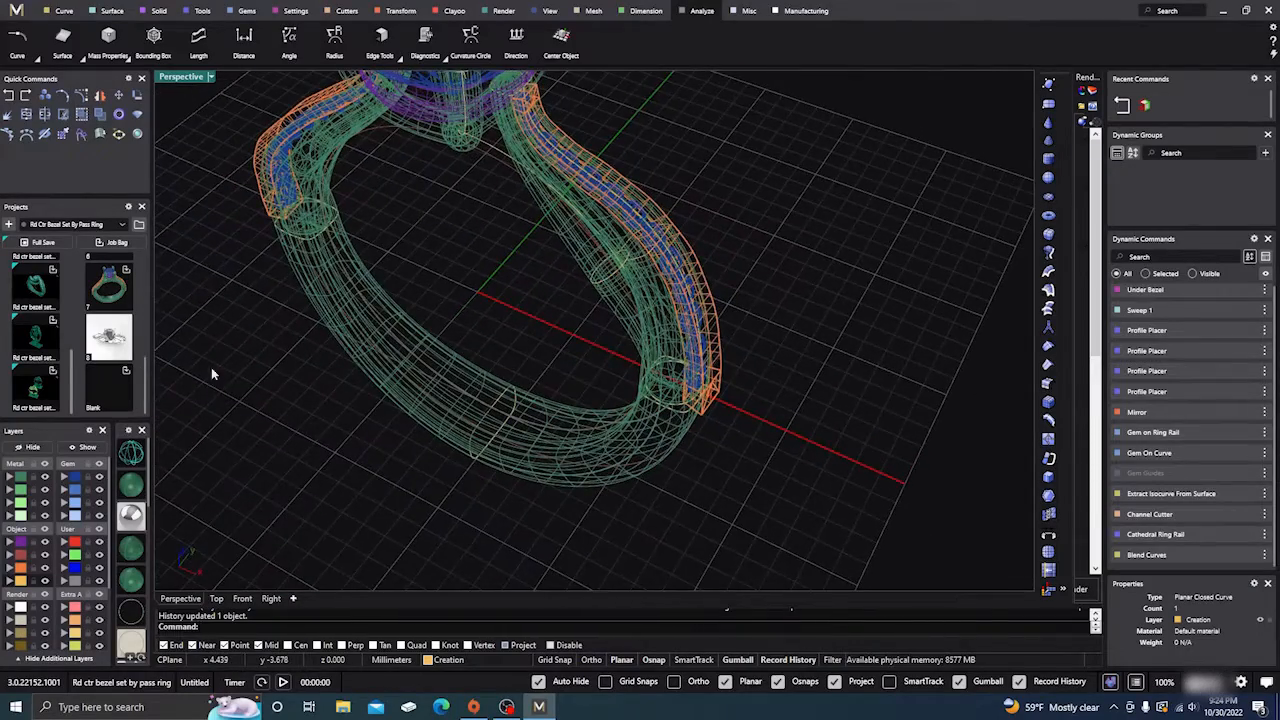
Switch to shaded display and check how the adjusted inner strand blends into the shank
left_click(131, 487)
scroll(391, 408, "down", 3)
right_click_drag(489, 466, 472, 451)
scroll(464, 314, "up", 5)
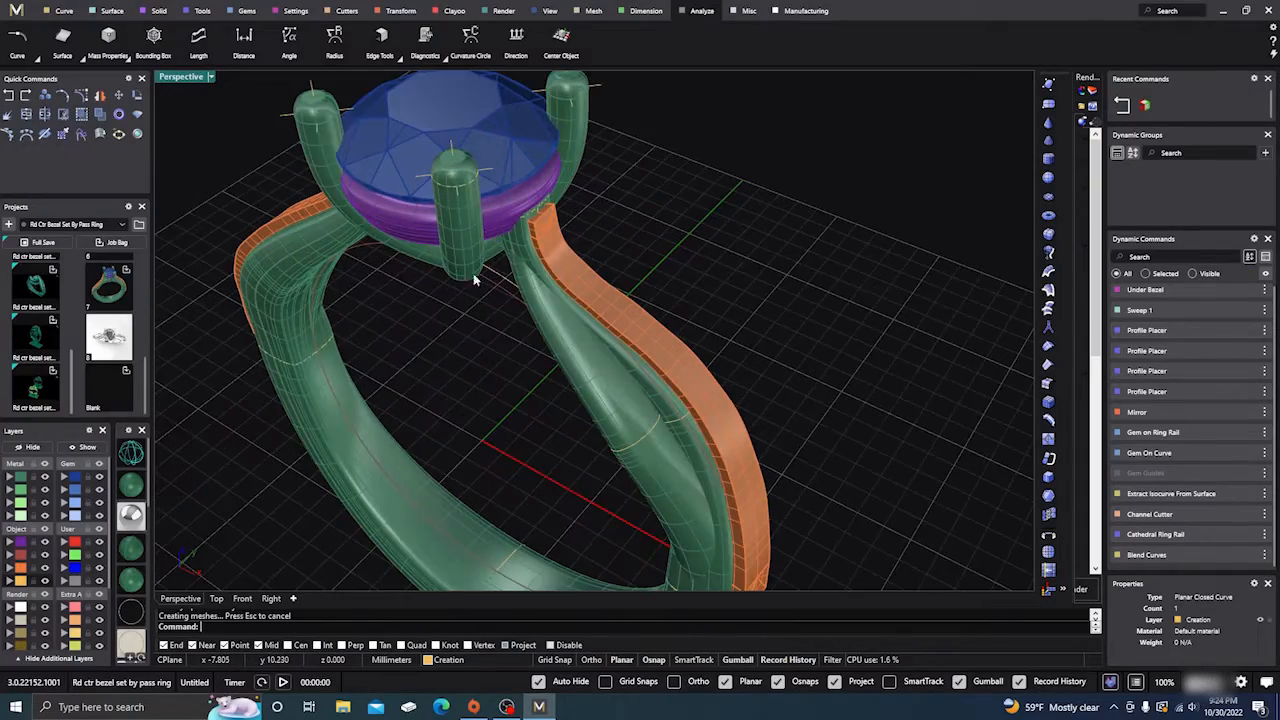
In wireframe display, nudge the Profile Placer profile at the inner strand's upper end slightly downward and accept the edit
left_click(138, 451)
scroll(540, 217, "up", 5)
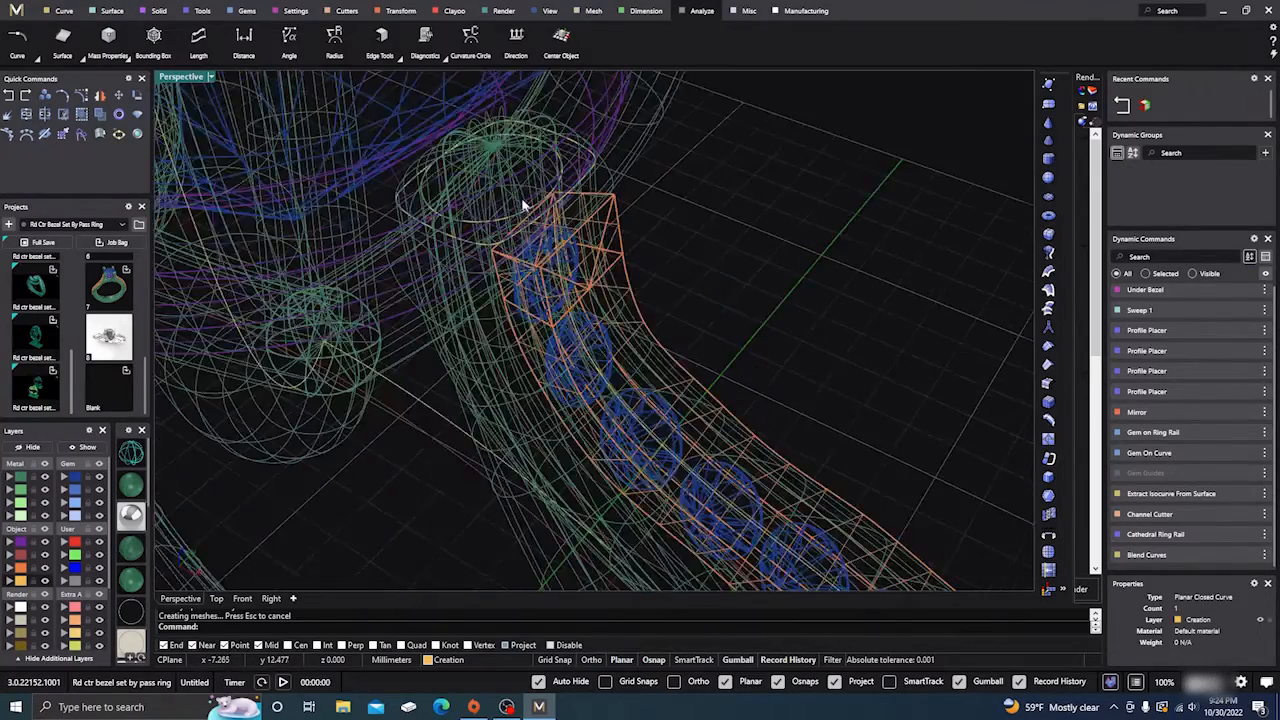
right_click_drag(446, 232, 438, 260)
scroll(454, 248, "down", 5)
scroll(459, 215, "up", 2)
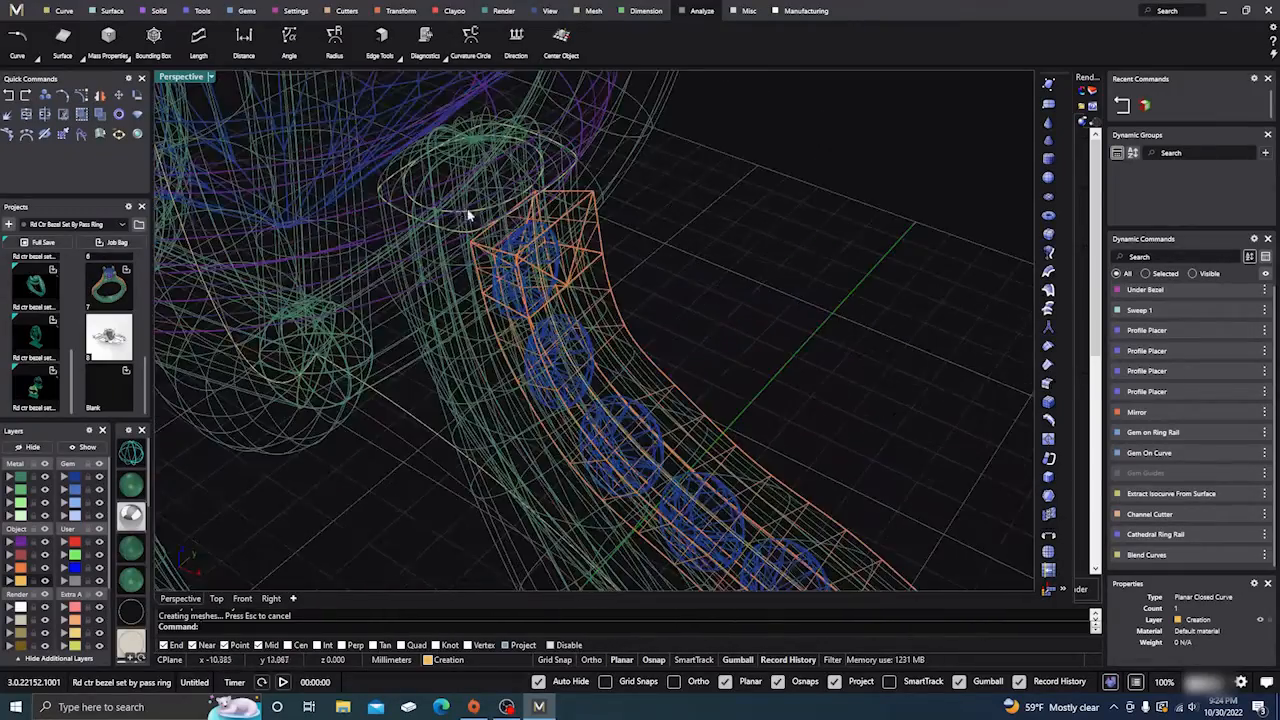
left_click(468, 214, "shift")
left_click(471, 215)
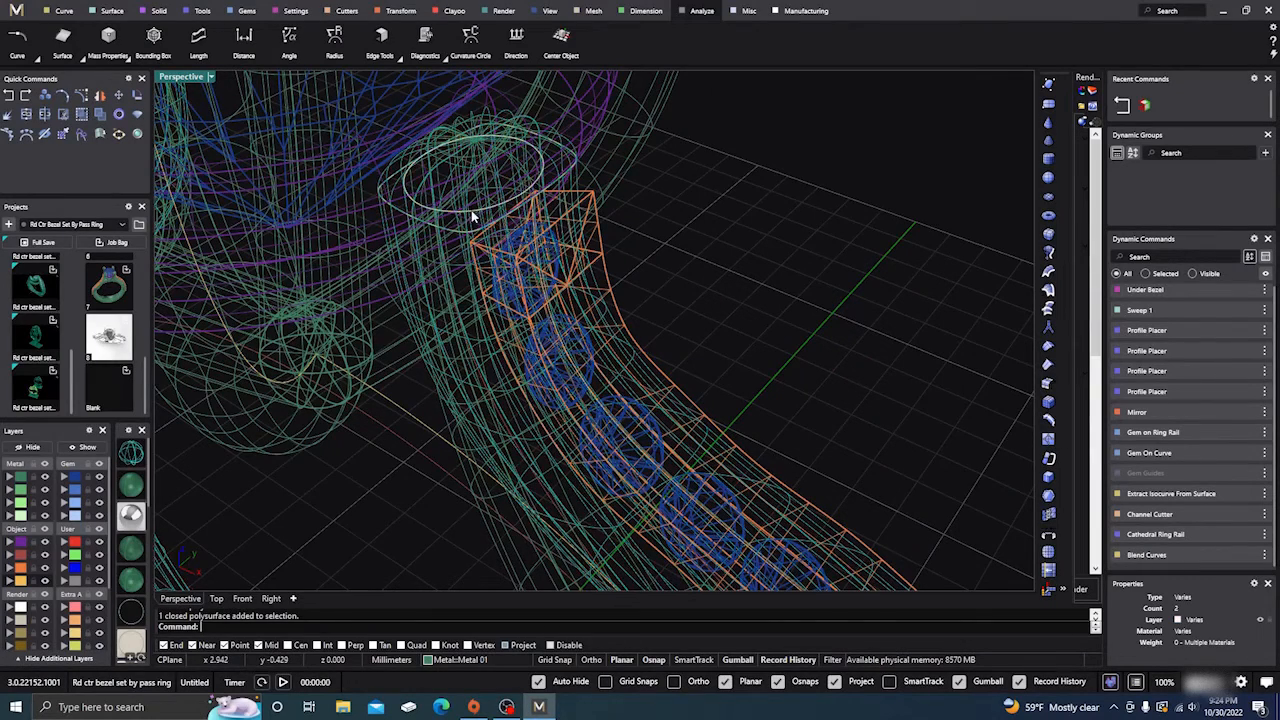
left_click(512, 247)
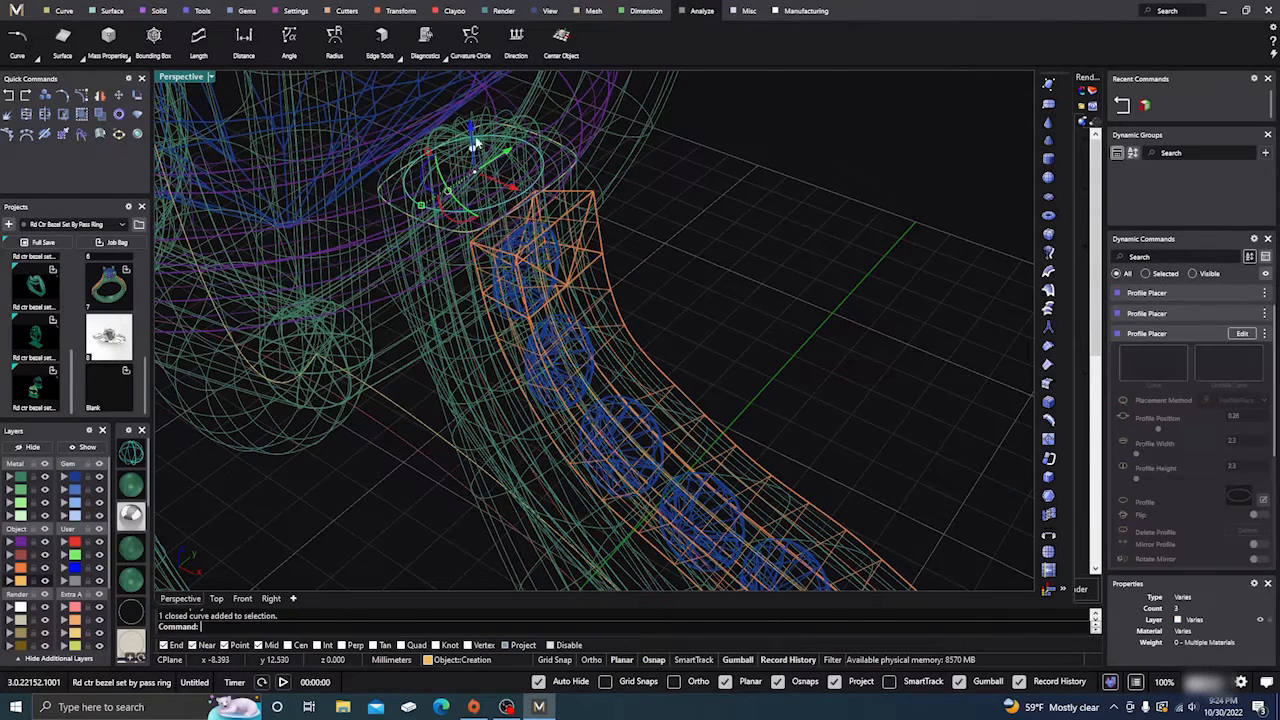
left_click_drag(474, 129, 476, 155)
right_click(550, 235)
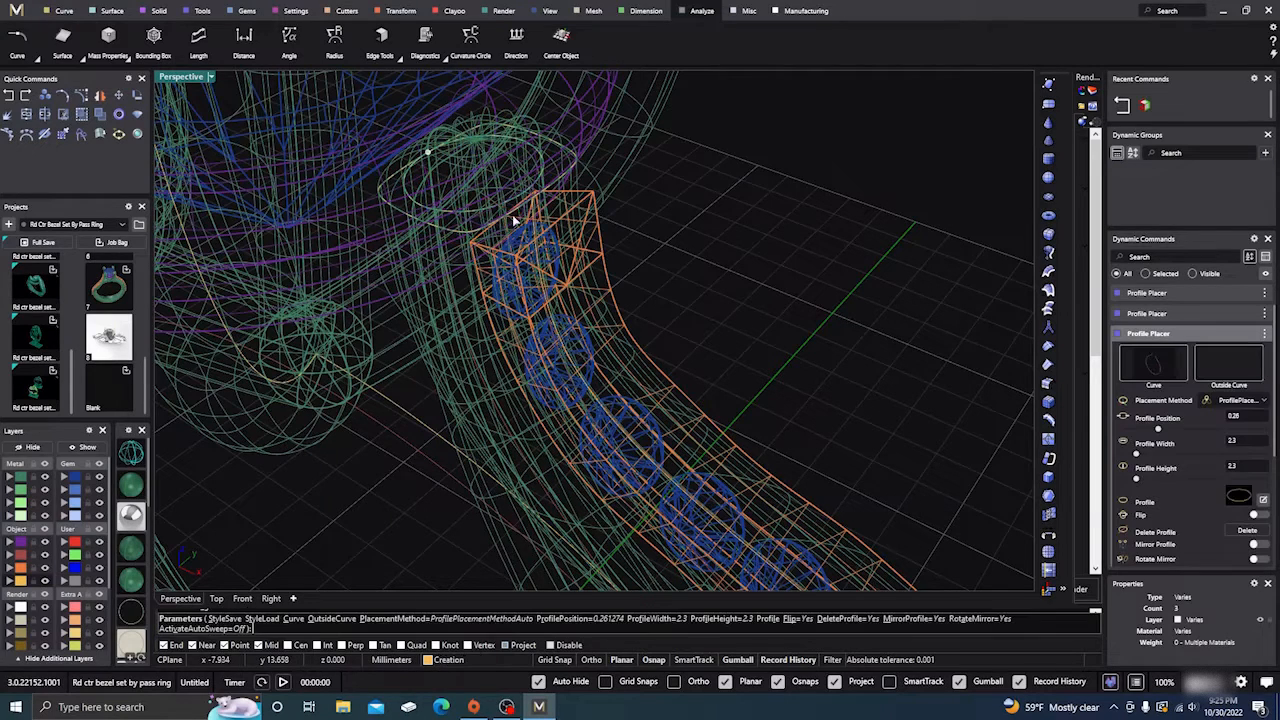
left_click(430, 153)
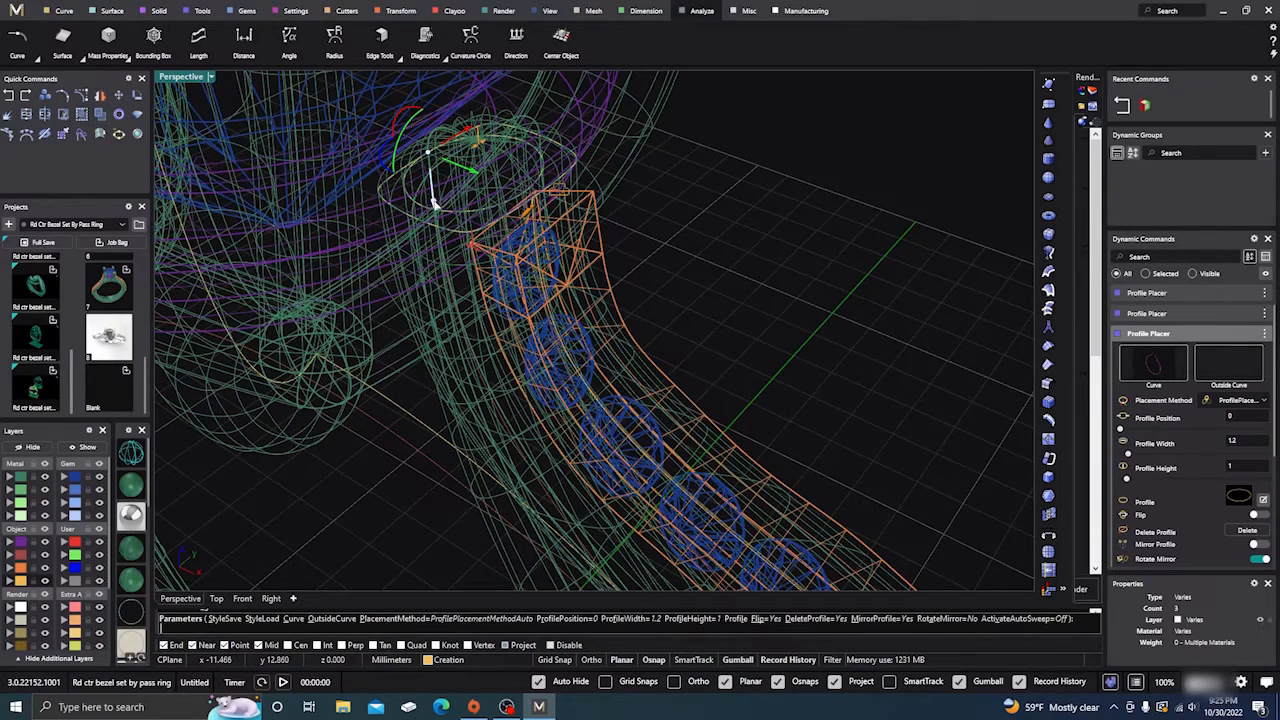
right_click_drag(432, 230, 474, 214)
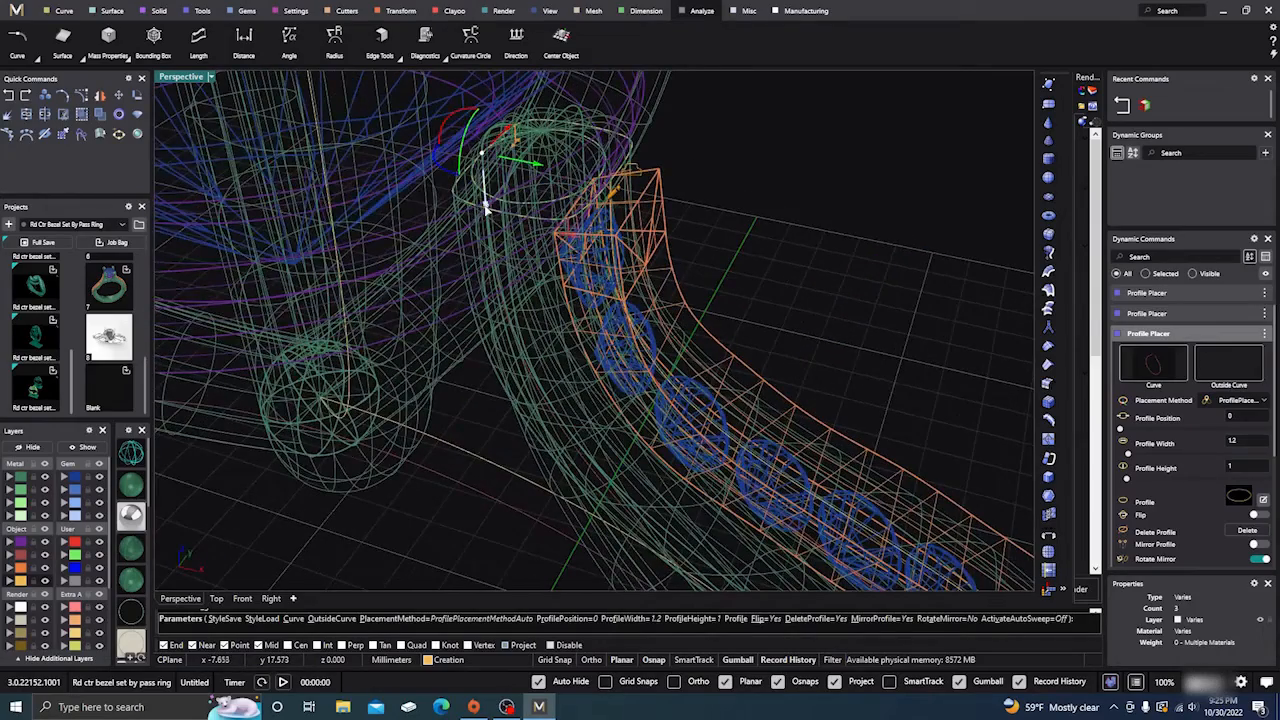
left_click_drag(486, 209, 484, 226)
scroll(483, 226, "down", 3)
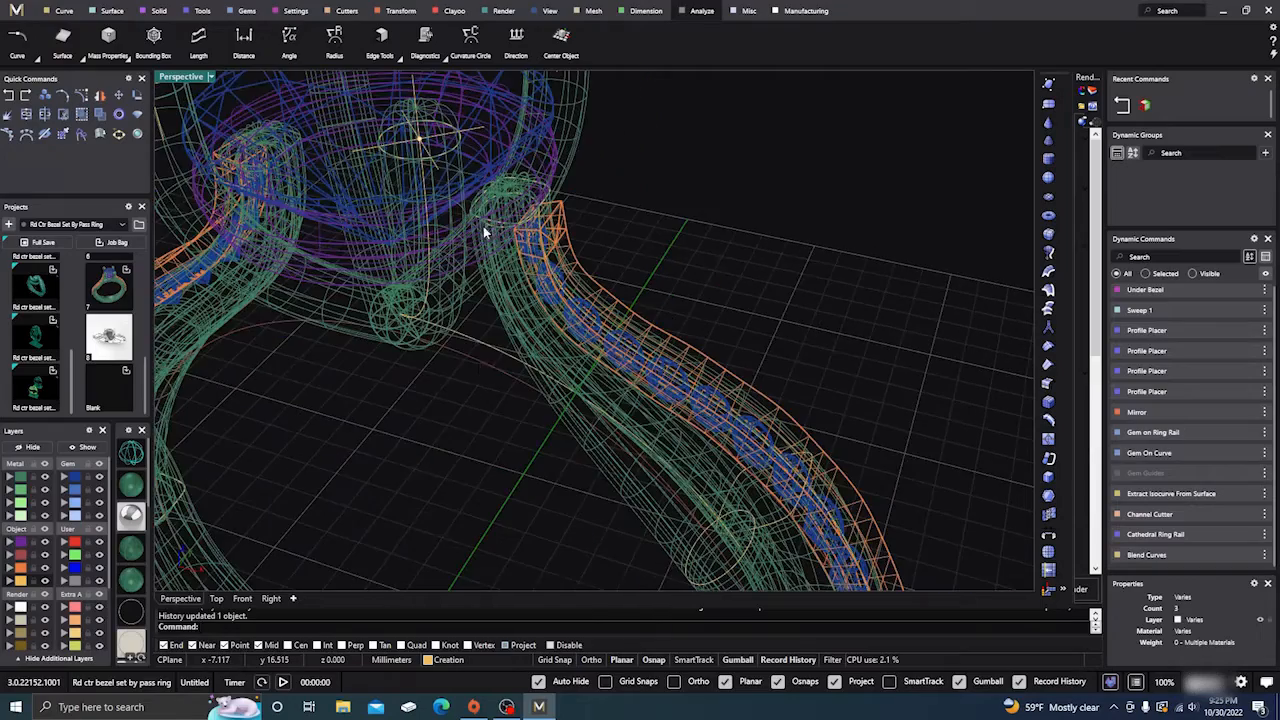
Return to shaded display and Boolean-union the shank with the inner strand on the first side of the ring
mouse_move(477, 423)
right_mouse_down()
mouse_move(404, 405)
mouse_move(411, 364)
right_mouse_up()
left_click(133, 491)
scroll(411, 390, "down", 6)
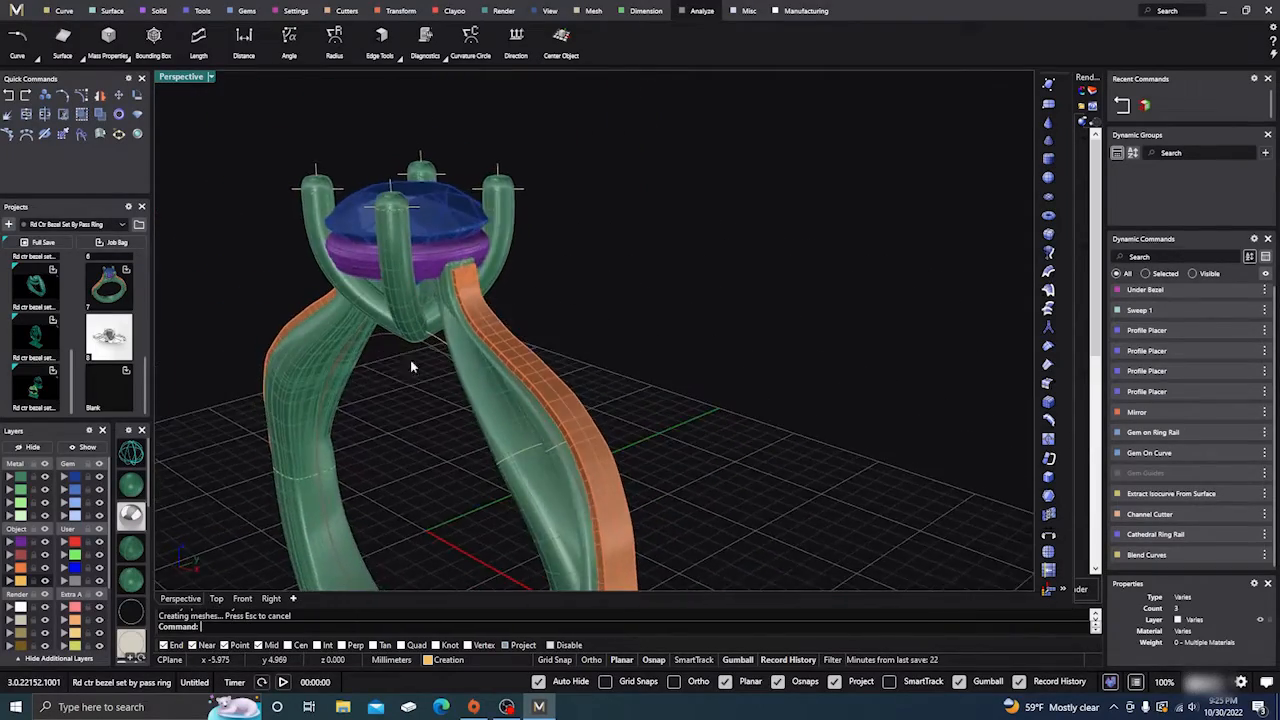
scroll(457, 316, "down", 4)
left_click(203, 14)
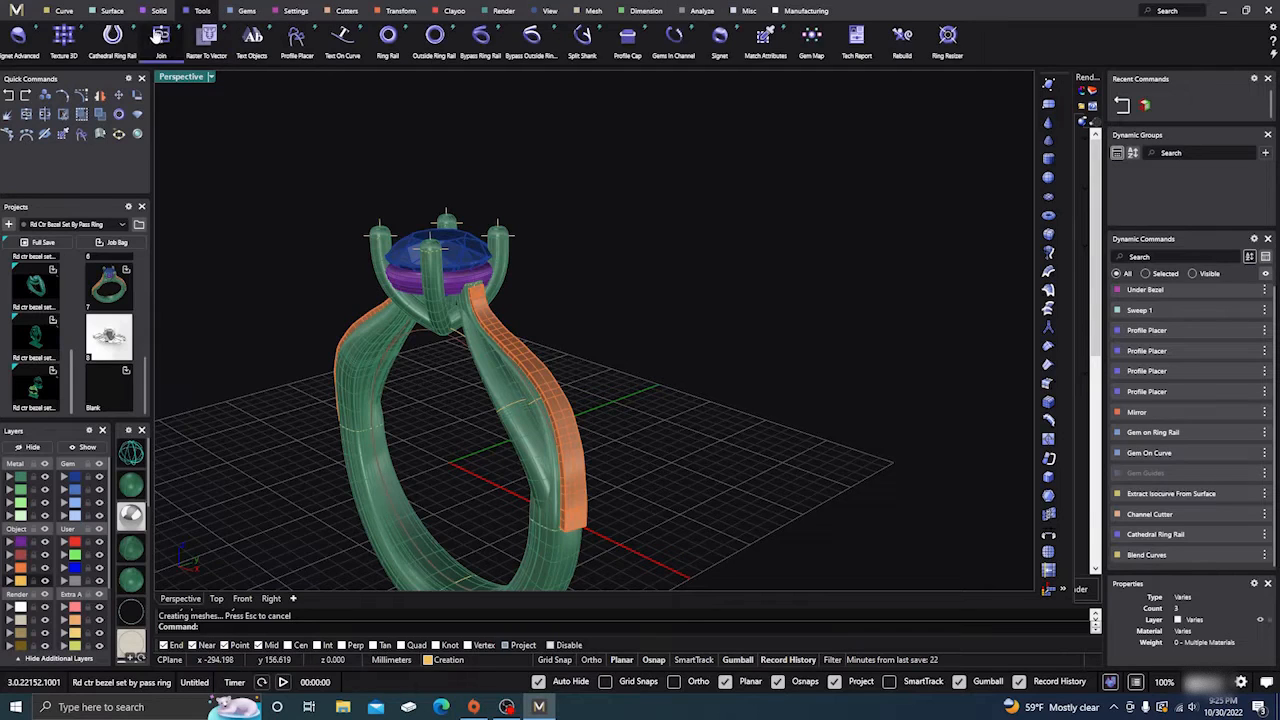
left_click(156, 12)
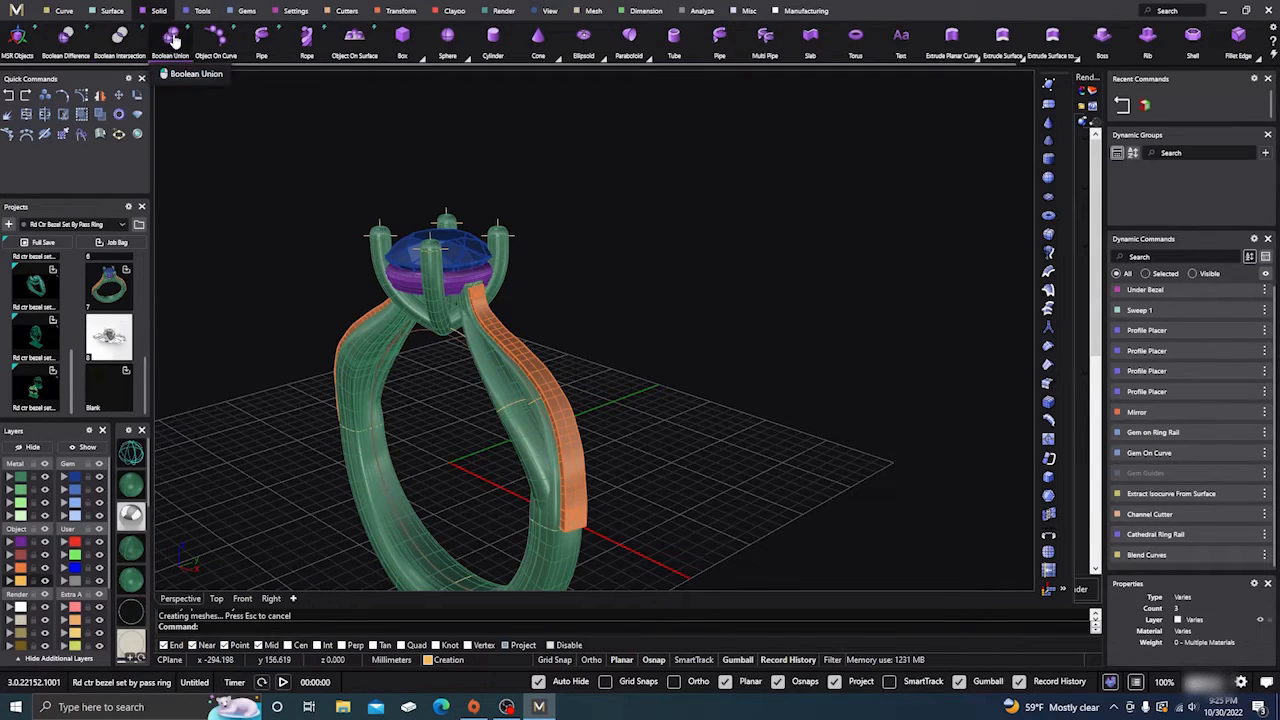
left_click(119, 36)
left_click(530, 538)
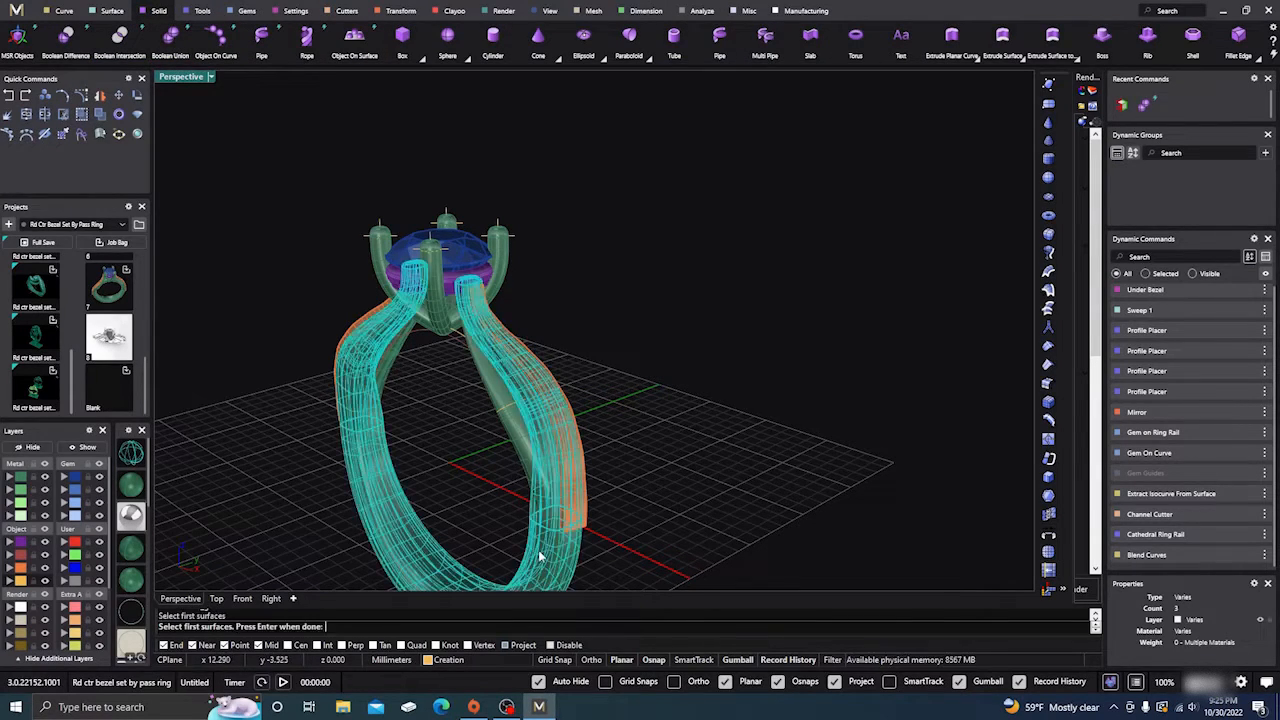
key("Return")
left_click(501, 398)
key("Return")
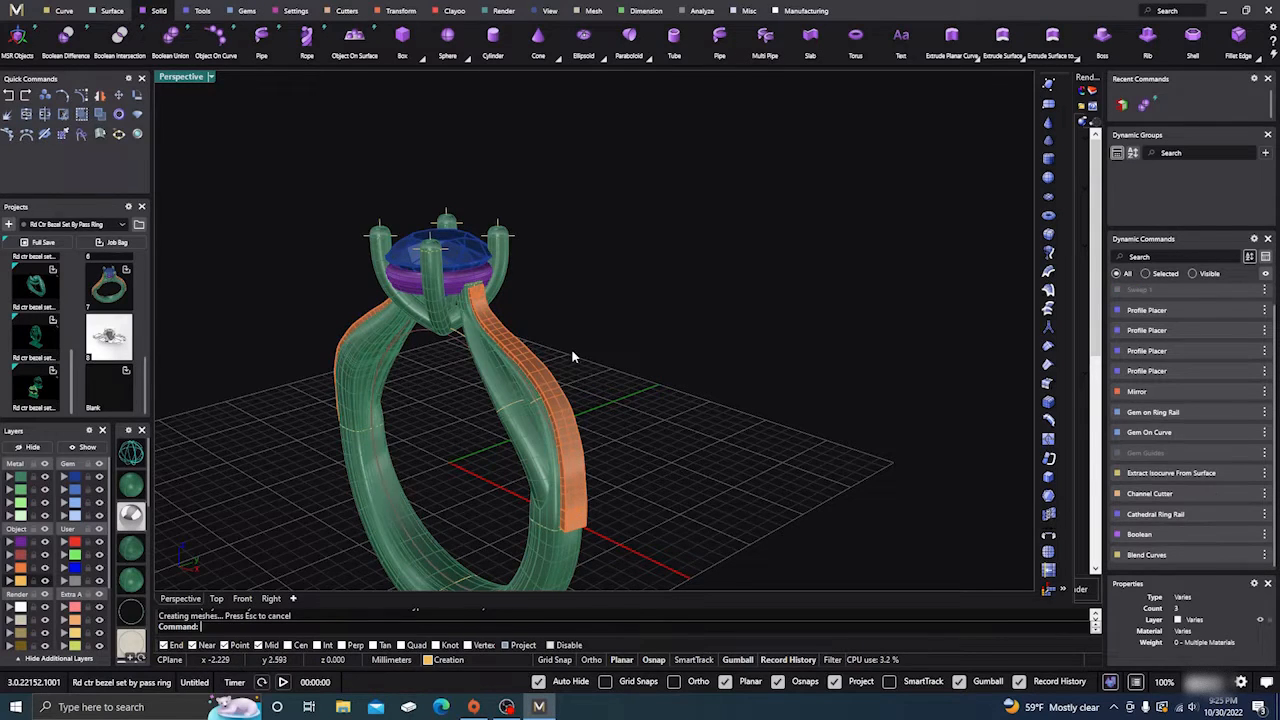
right_click_drag(571, 357, 529, 426)
left_click(553, 428)
left_click(620, 374)
scroll(585, 447, "up", 3)
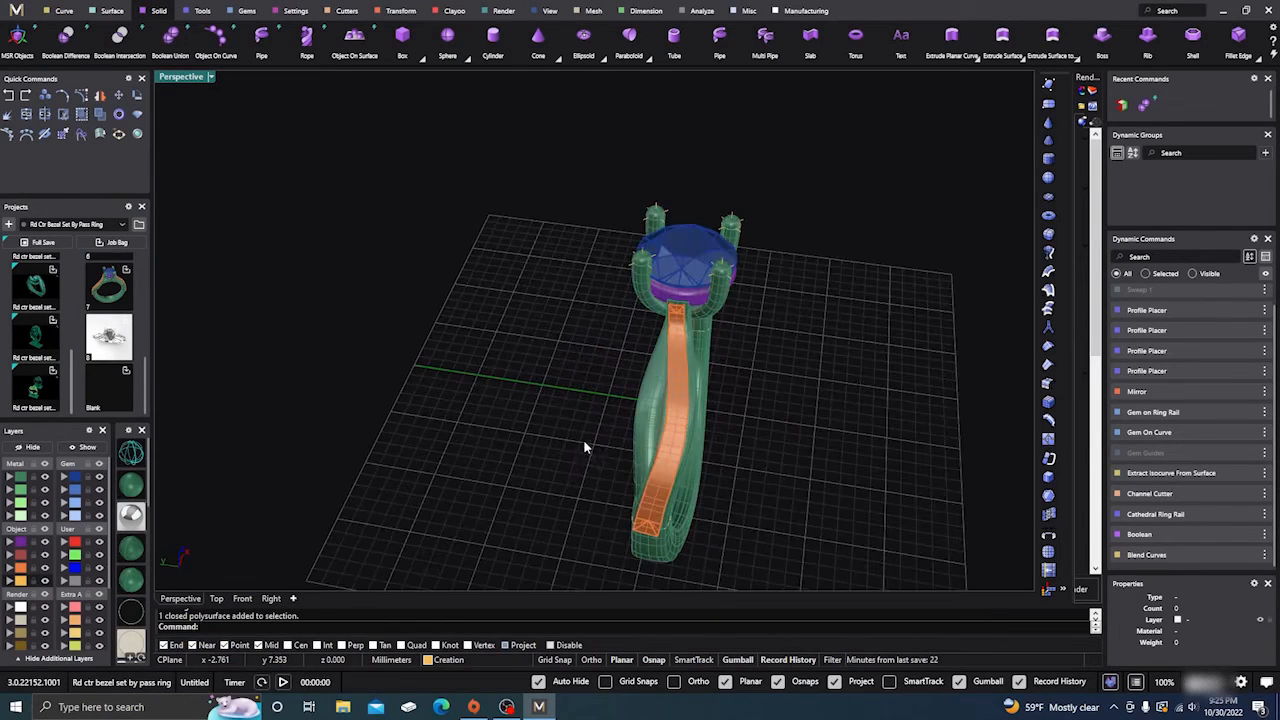
right_click(637, 562)
left_click(648, 556)
left_click(680, 591)
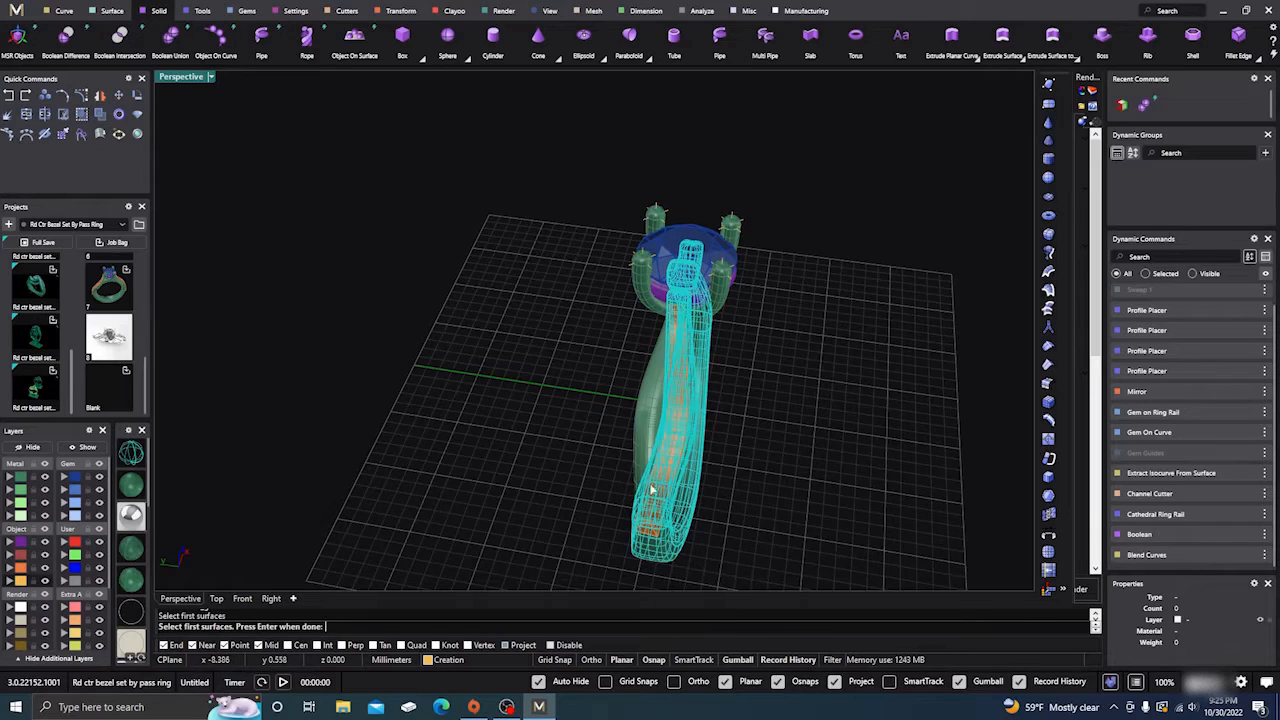
key("Return")
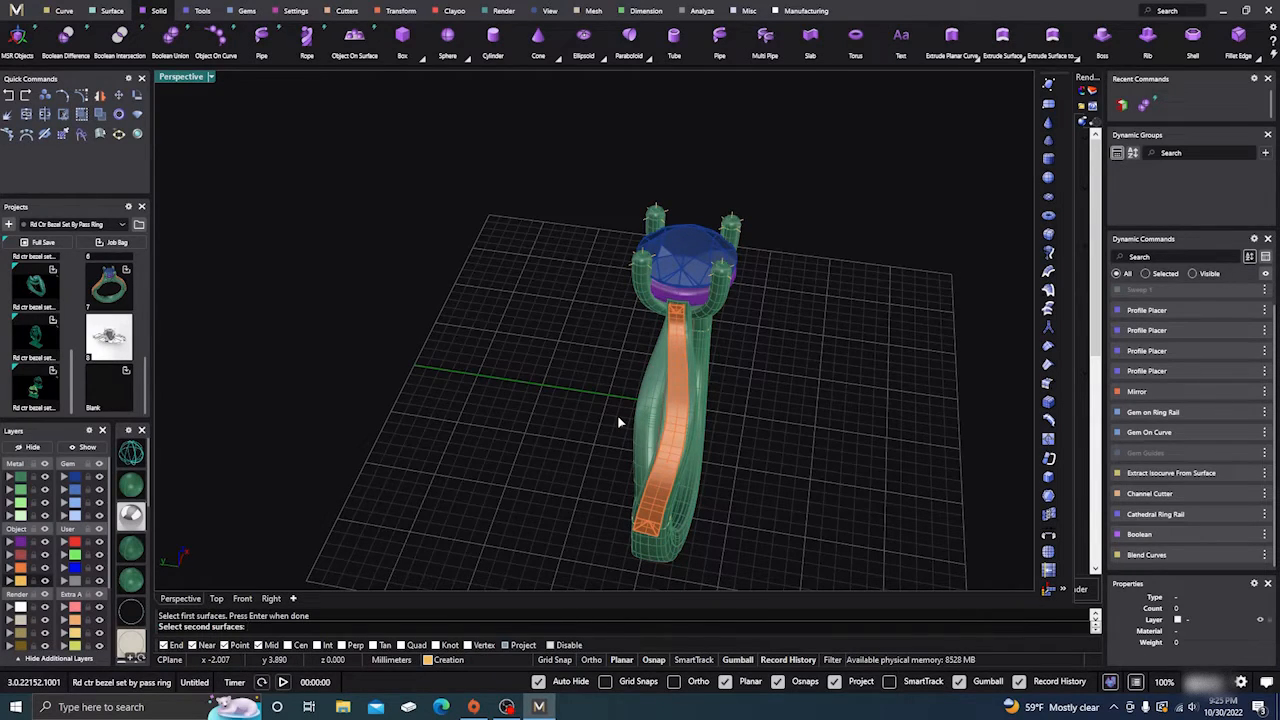
right_click_drag(617, 418, 607, 436)
key("Escape")
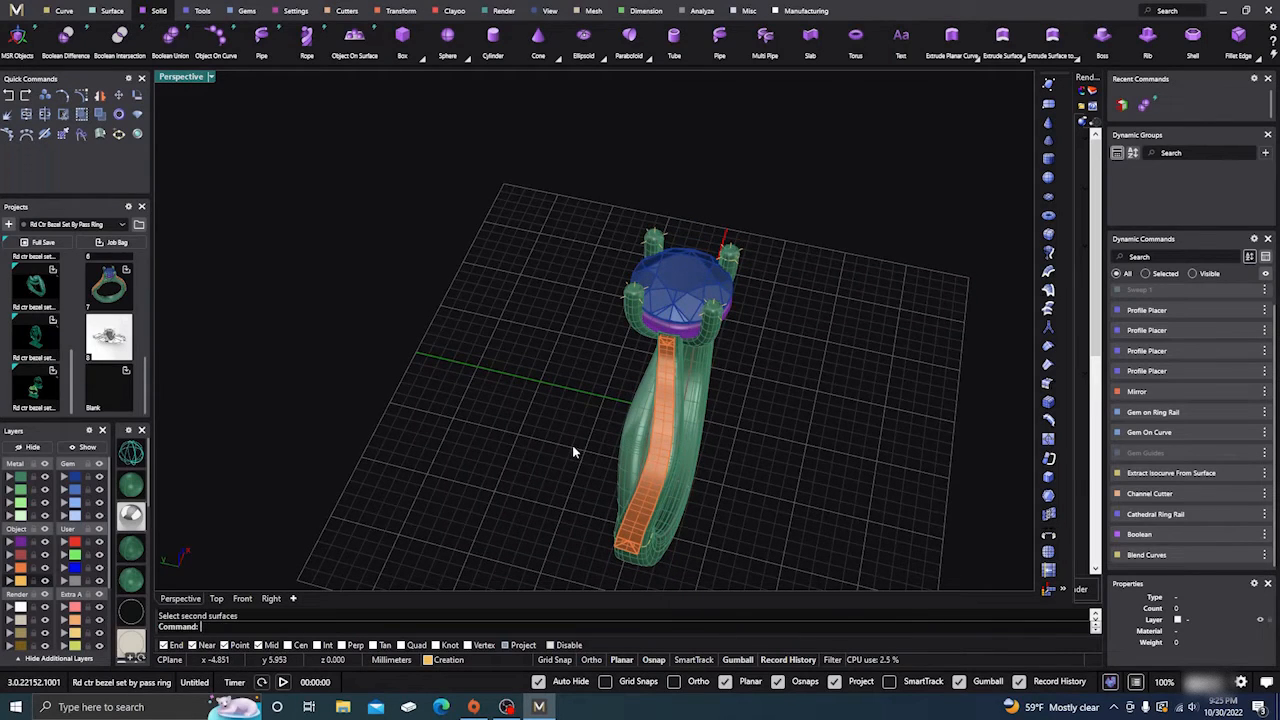
Boolean-union the joined shank with the inner strand on the opposite side, picking the second overlapping polysurface as the first object
key("Return")
left_click(641, 572)
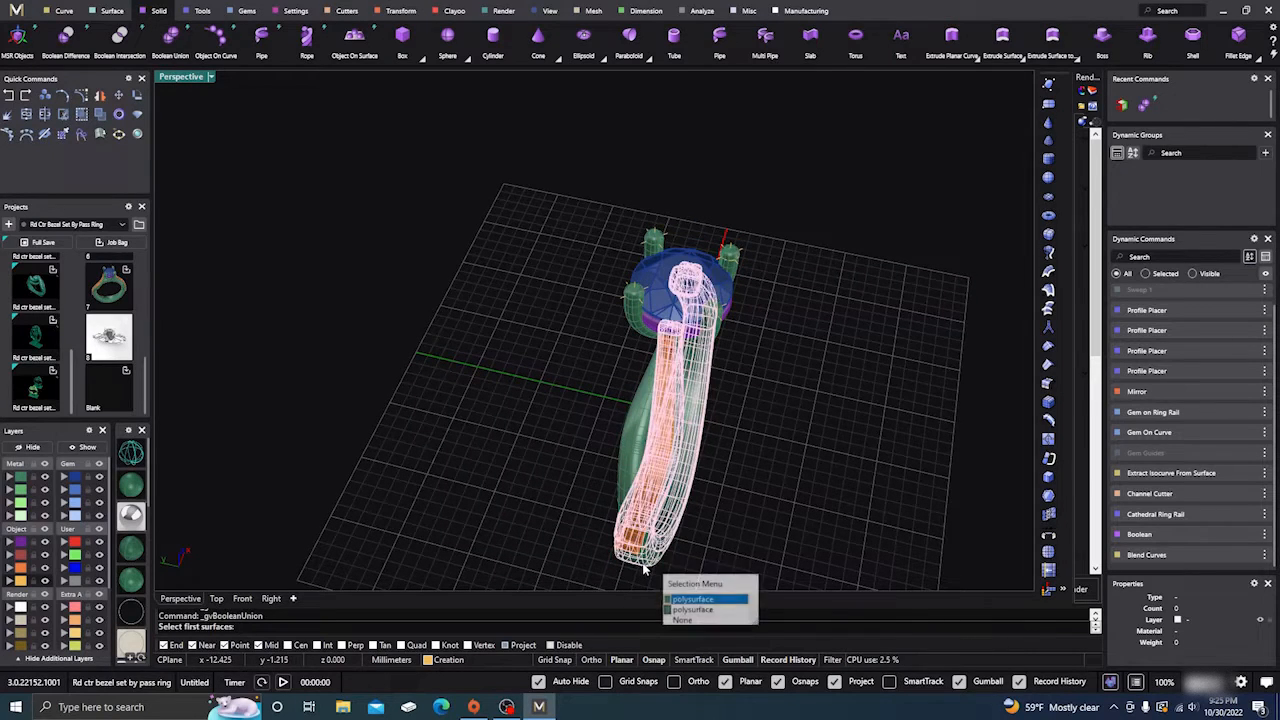
left_click(677, 613)
right_click_drag(802, 535, 789, 503)
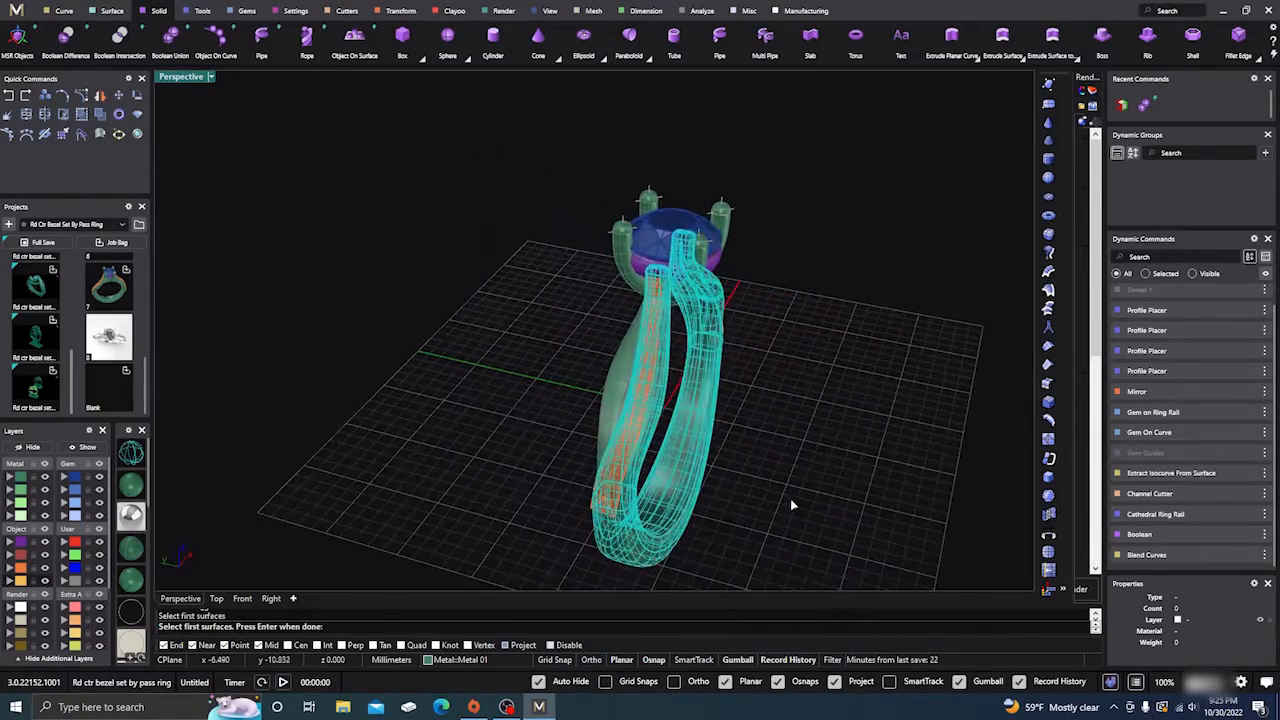
key("Return")
left_click(612, 393)
key("Return")
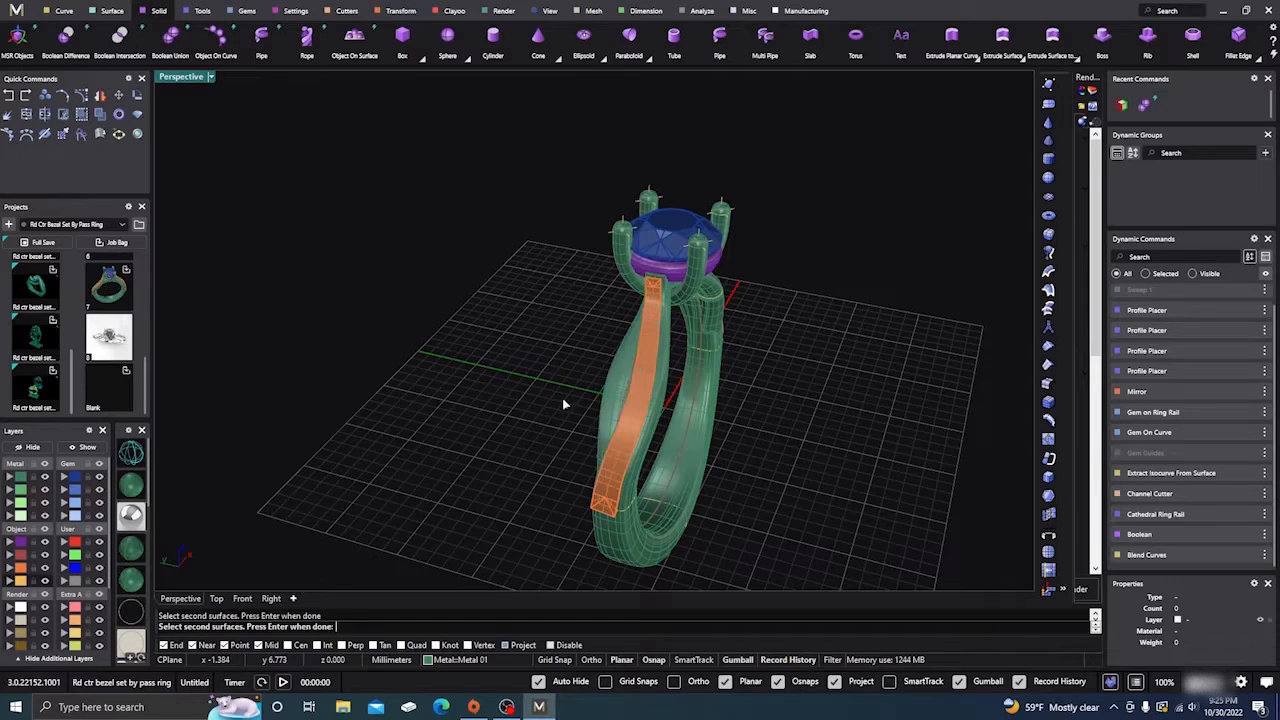
key("Return")
Check the union from the front and side by selecting the shank and inner strand, clearing the selection each time
right_click_drag(548, 415, 433, 430)
left_click(645, 510)
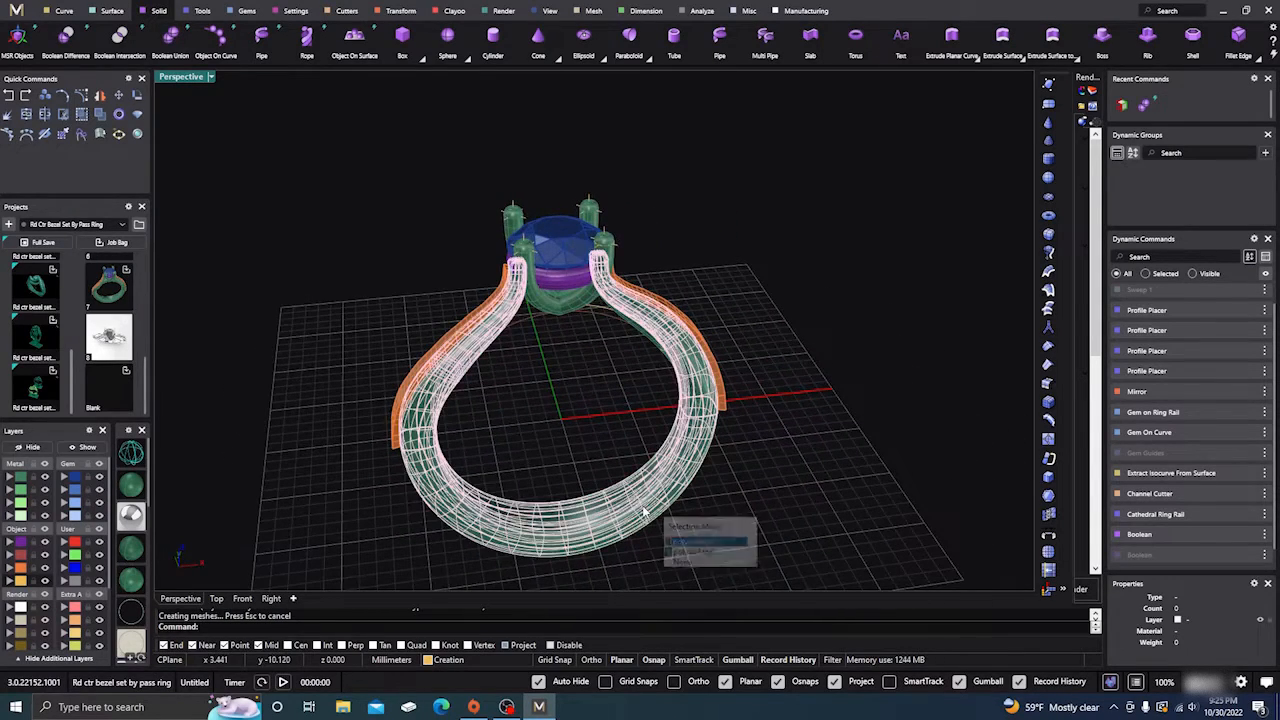
left_click(692, 541)
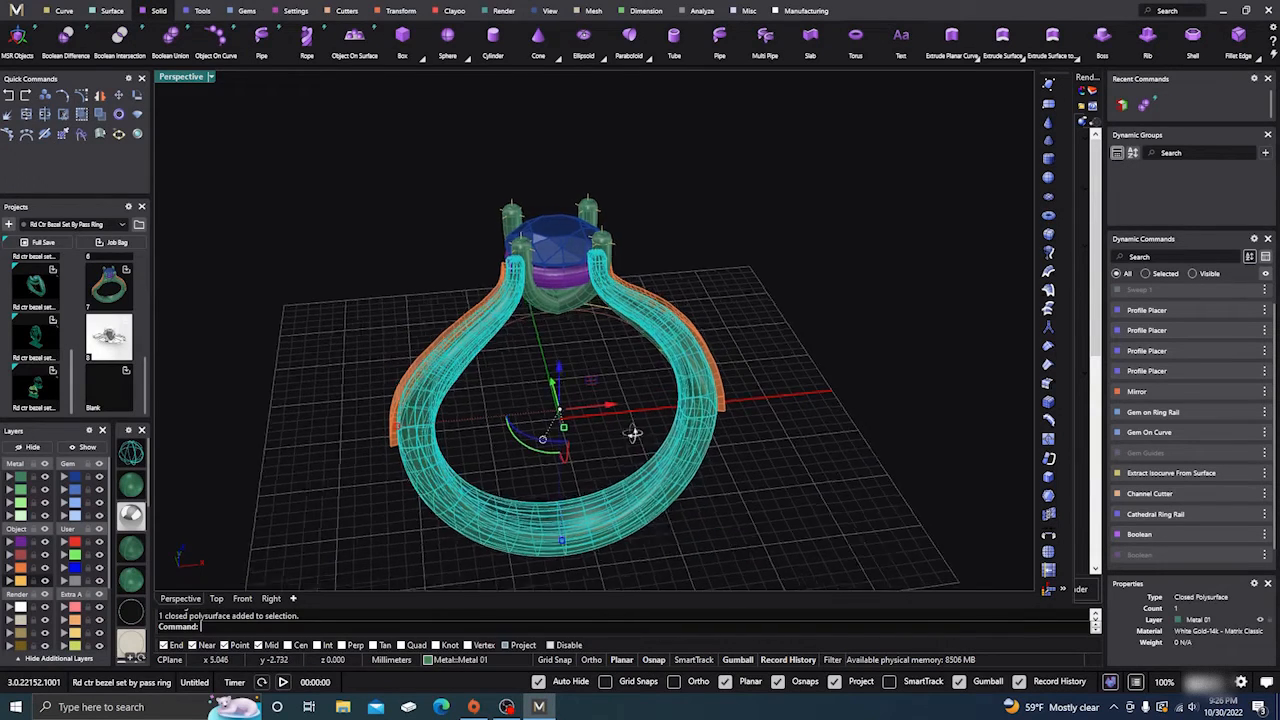
right_click_drag(632, 431, 558, 432)
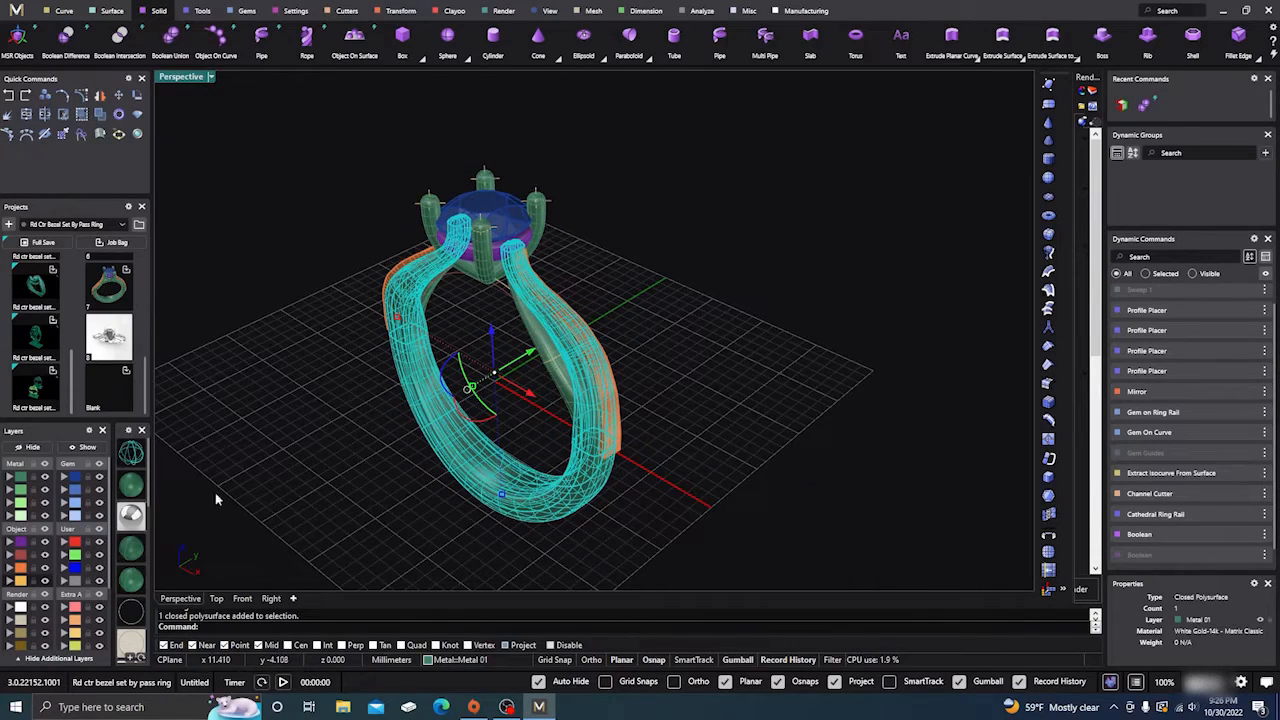
key("Escape")
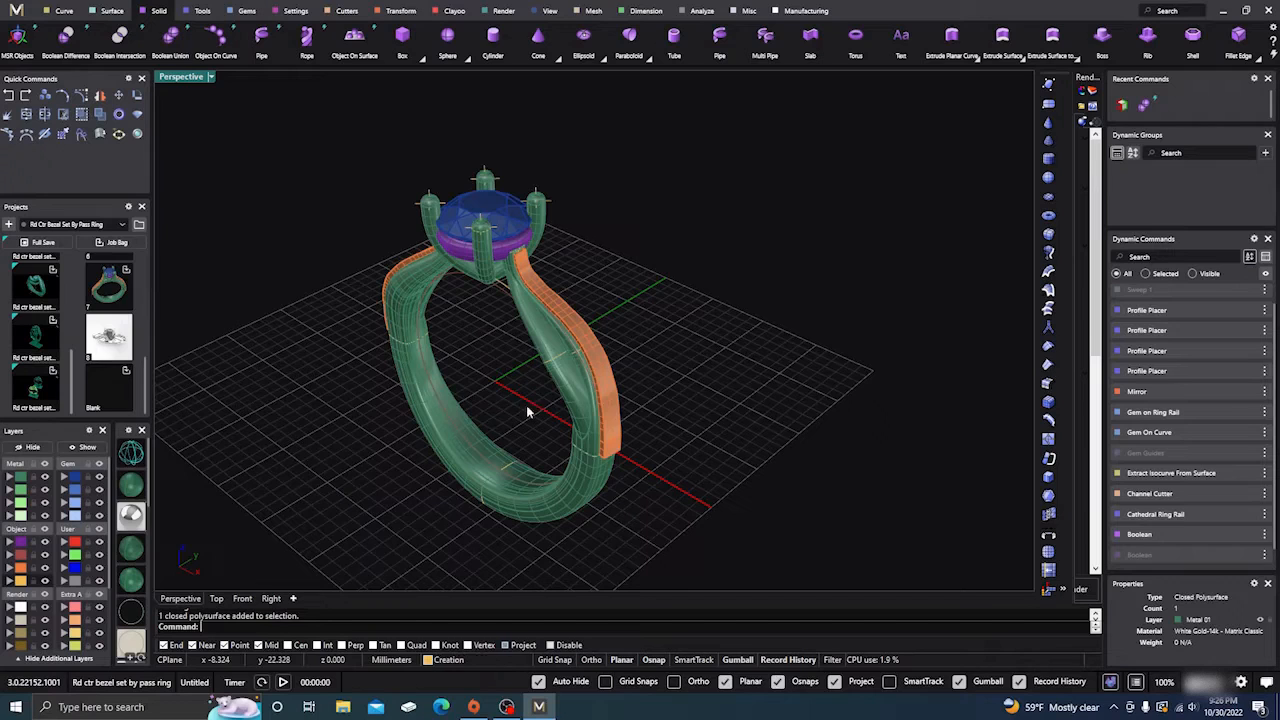
left_click(566, 383)
key("Escape")
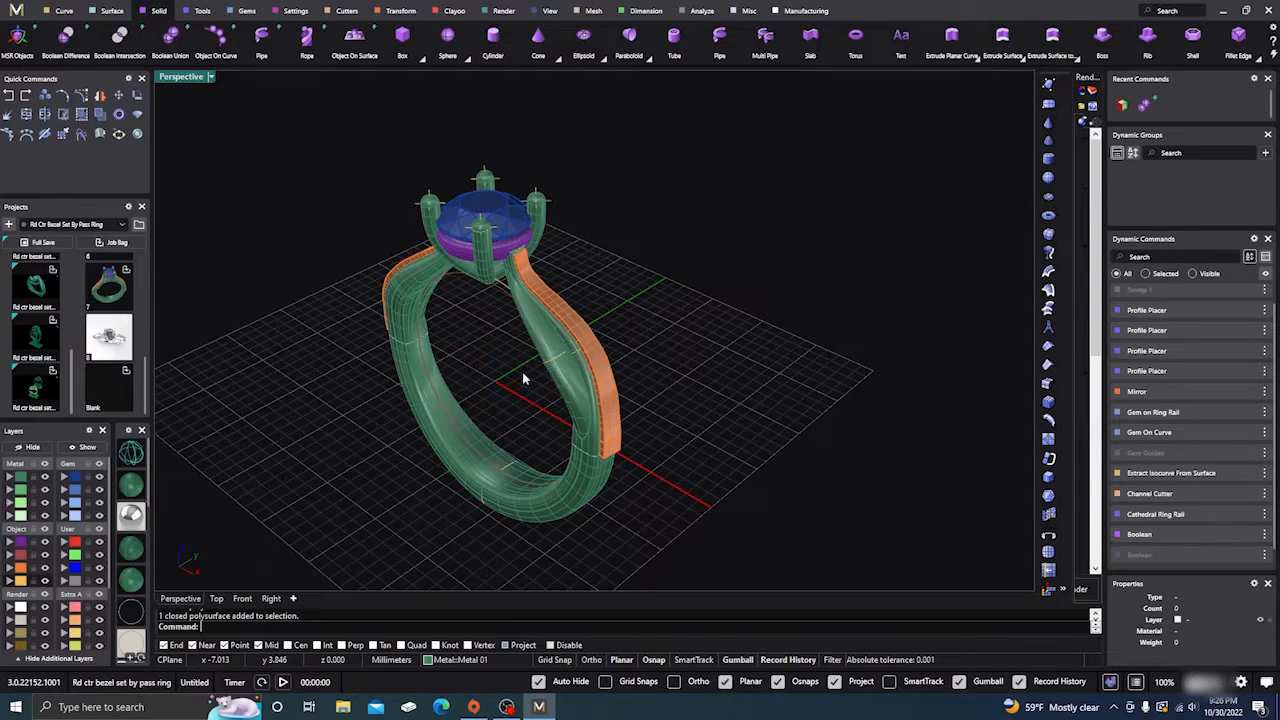
Subtract both channel cutters from the united shank with Boolean Difference
scroll(559, 316, "up", 5)
left_click(541, 363)
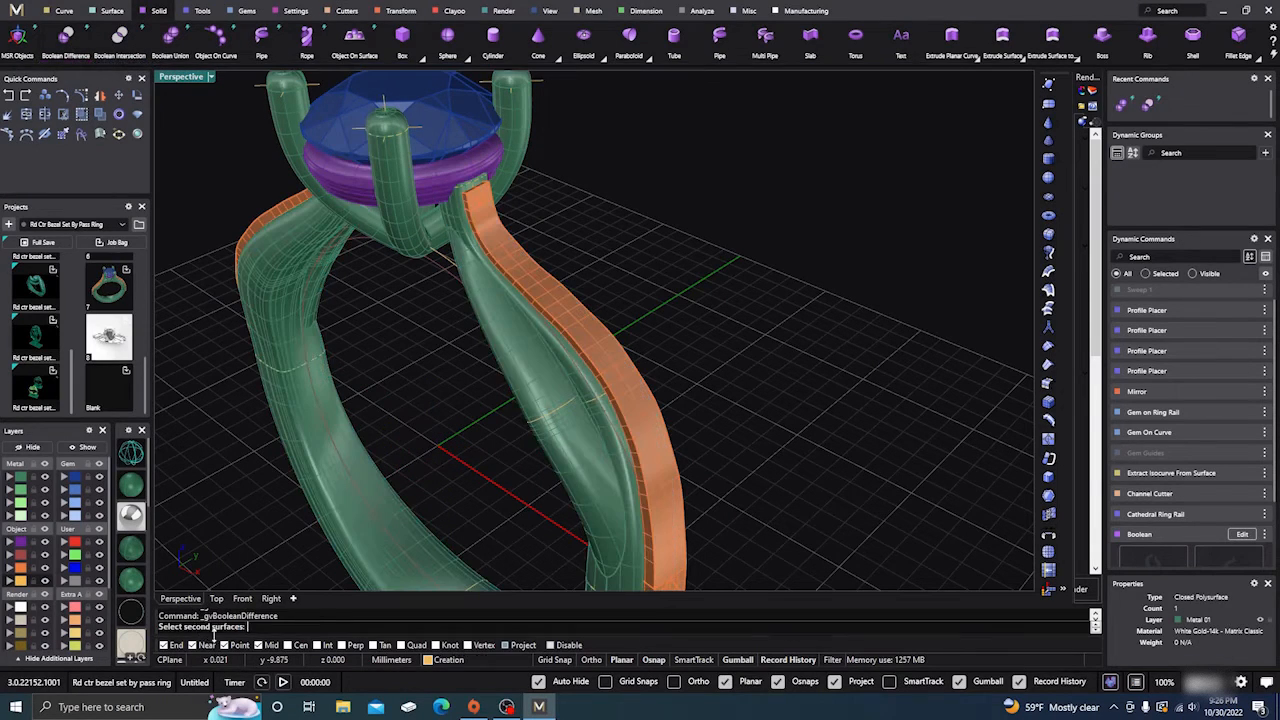
left_click(581, 327)
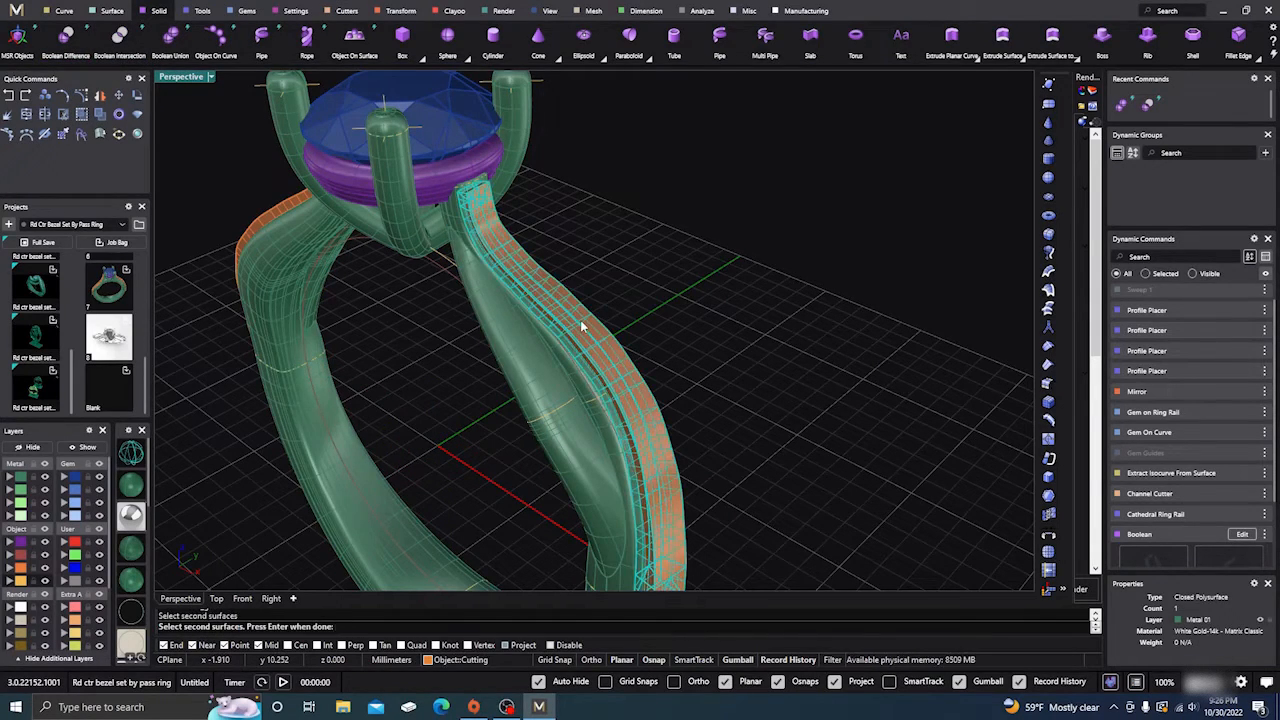
left_click(277, 209)
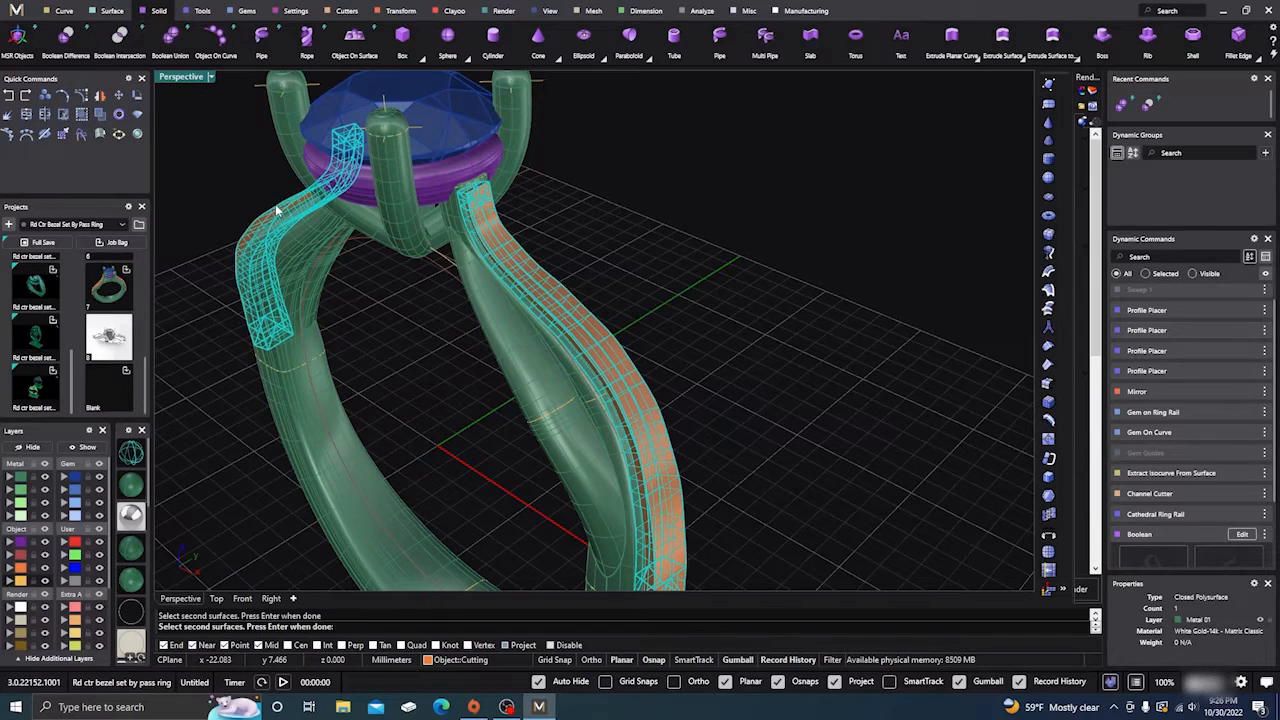
key("Return")
right_click_drag(369, 347, 340, 412)
key("Return")
Examine the cut gem channel along the shank from its lower end up to the centre-stone head
scroll(483, 371, "up", 6)
right_click_drag(483, 371, 459, 380)
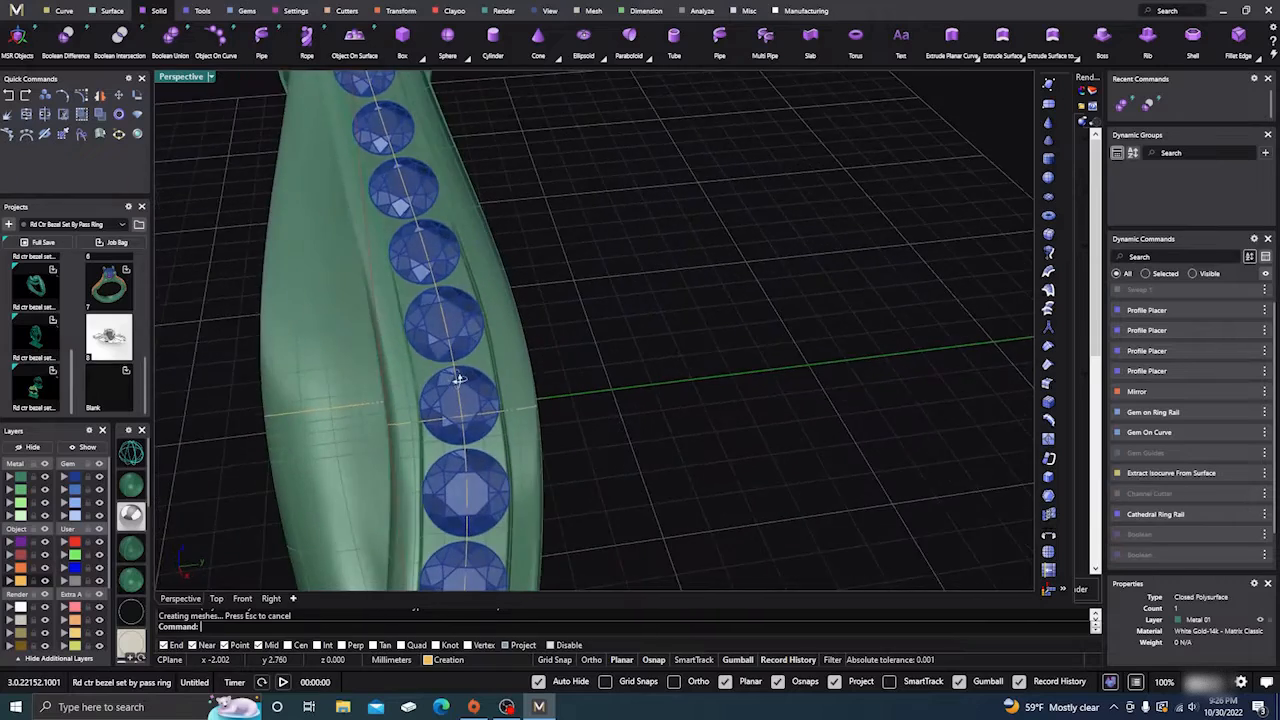
scroll(459, 380, "down", 10)
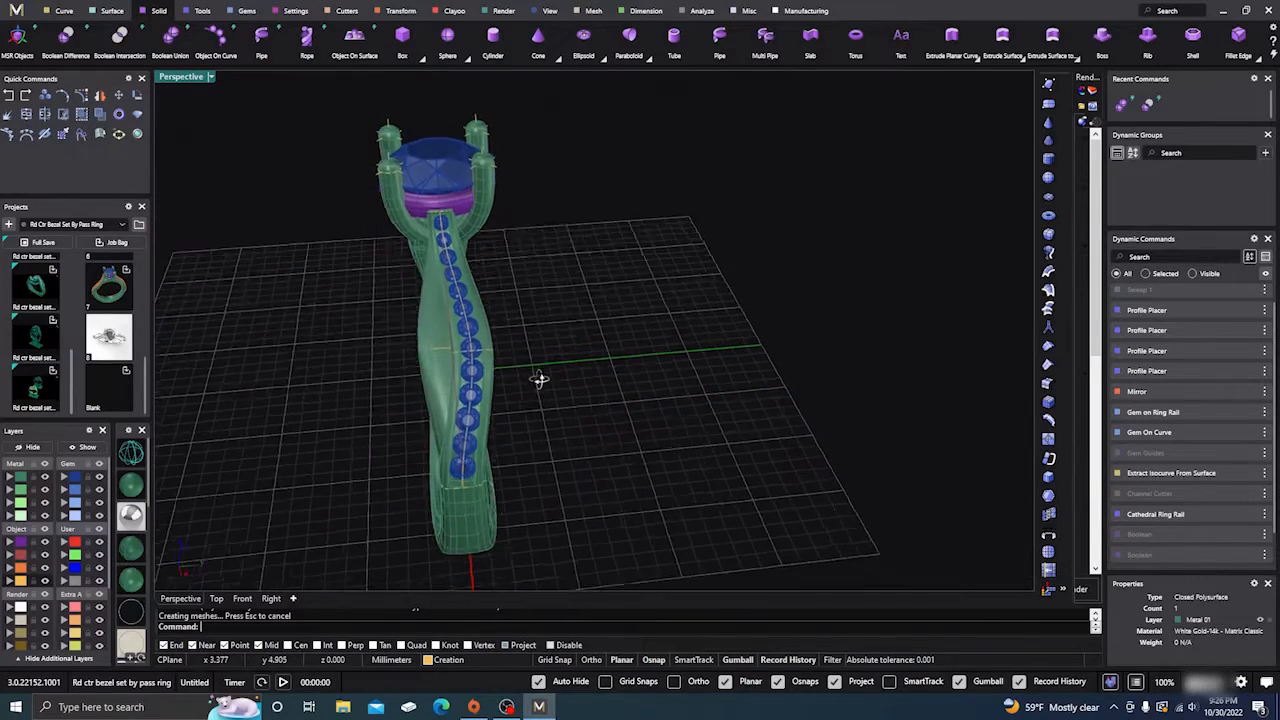
right_click_drag(539, 379, 542, 370)
scroll(490, 424, "up", 4)
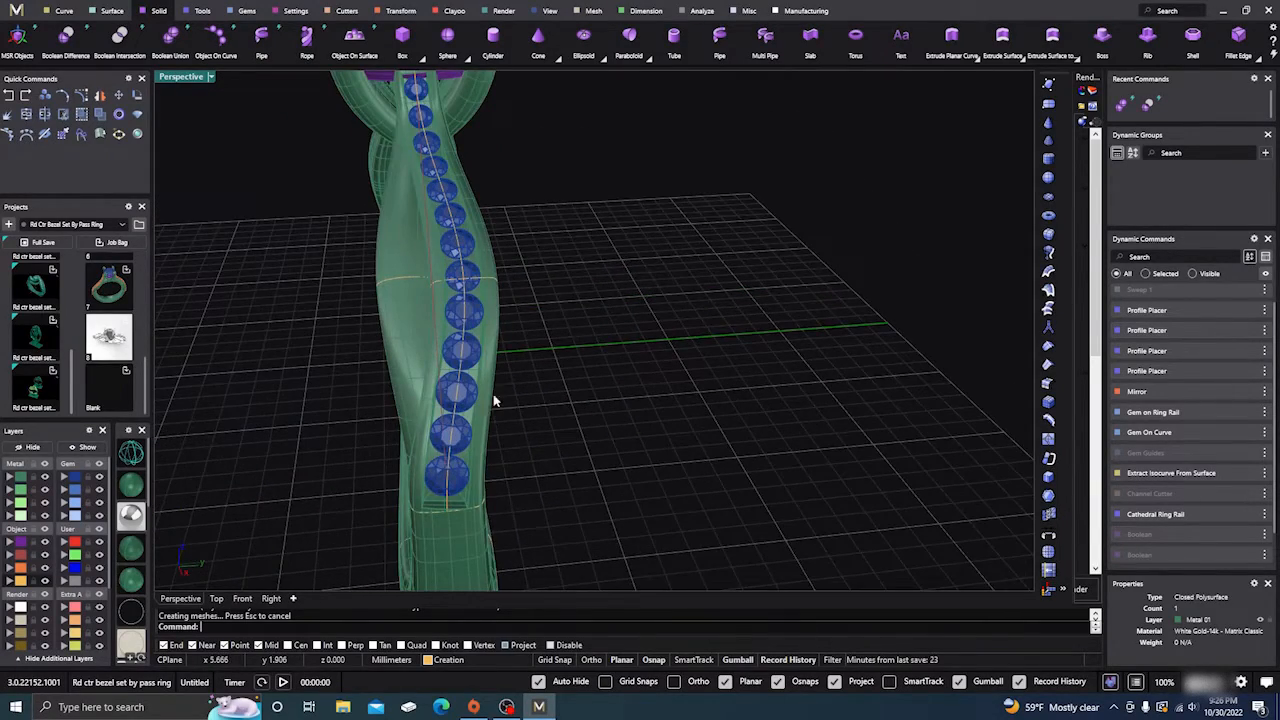
scroll(493, 400, "down", 5)
right_click_drag(569, 449, 478, 217)
scroll(478, 217, "up", 6)
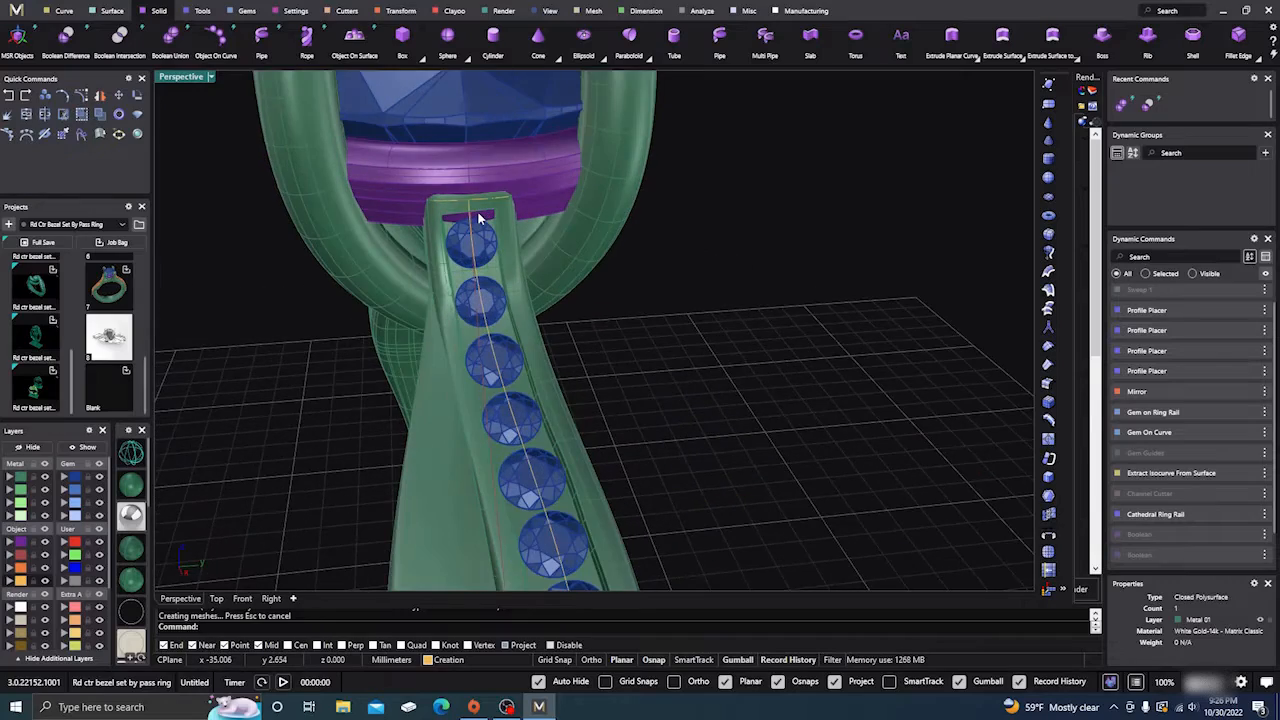
scroll(478, 217, "down", 2)
mouse_move(458, 266)
right_mouse_down()
mouse_move(514, 284)
mouse_move(491, 258)
mouse_move(466, 257)
right_mouse_up()
scroll(466, 257, "down", 6)
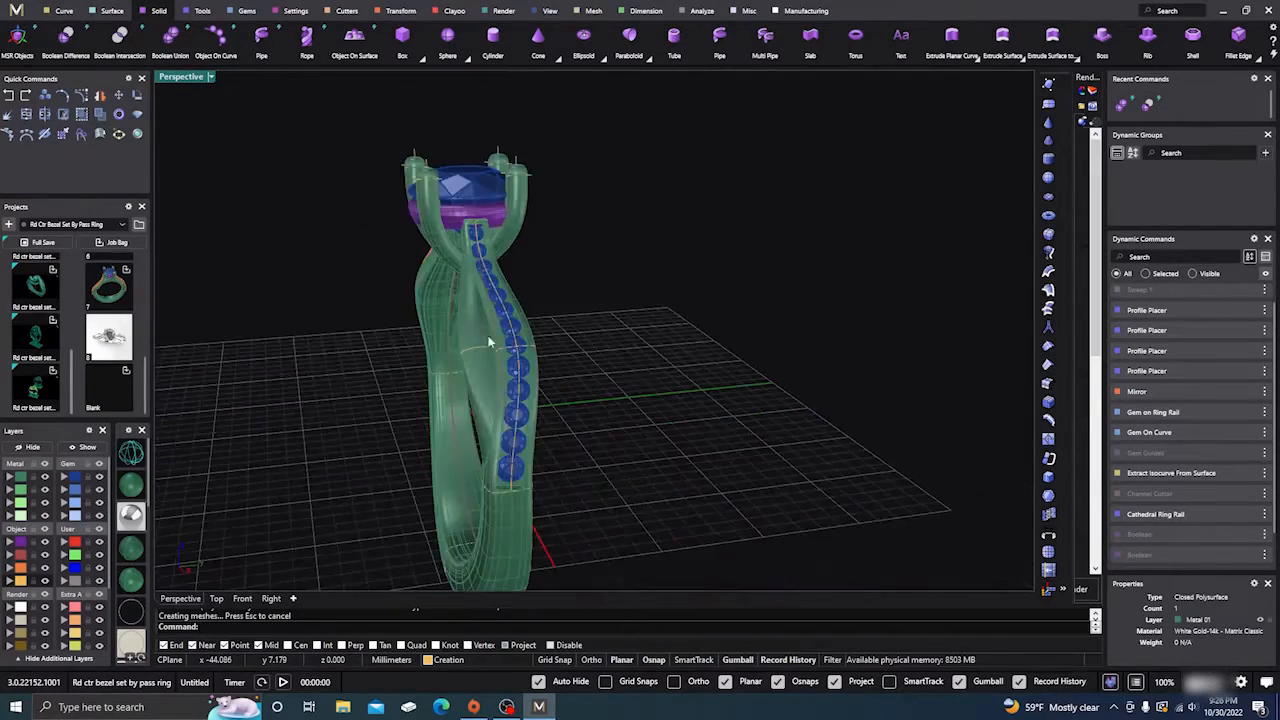
scroll(506, 456, "up", 4)
Place prongs along the channel's side gems with Prong Placer and set their height offset to 0.3 mm
left_click(537, 397)
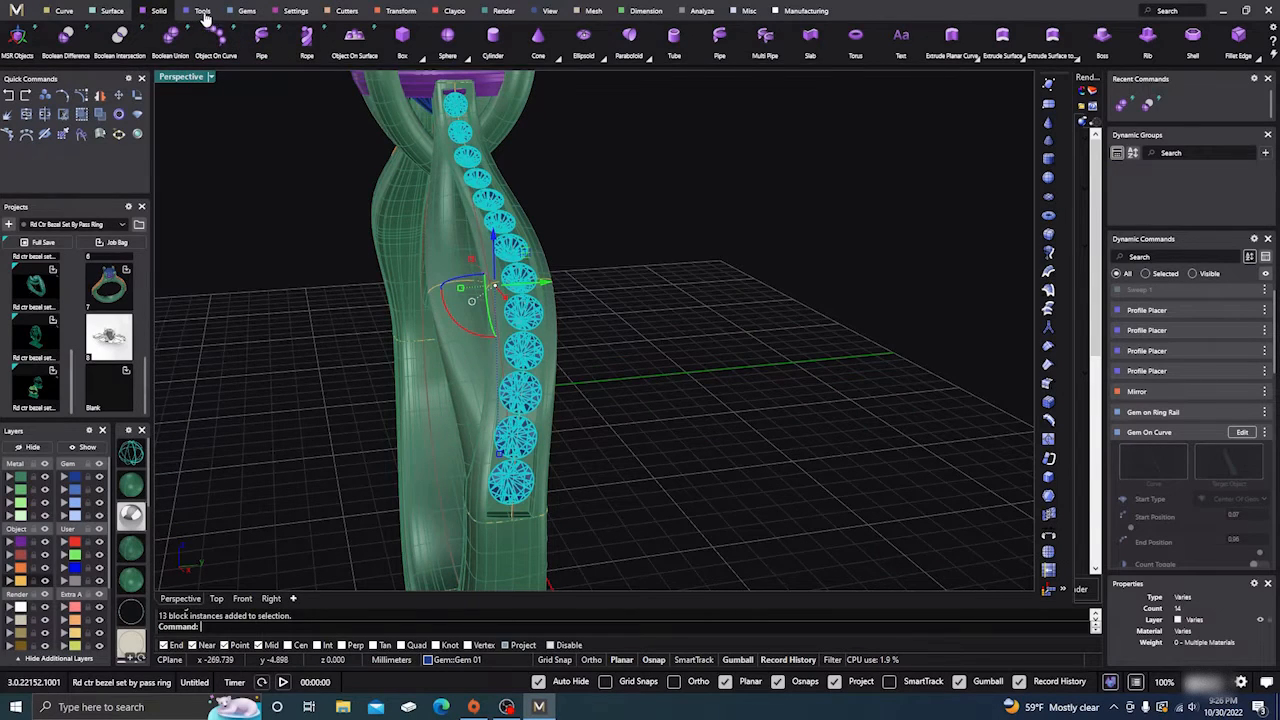
left_click(296, 11)
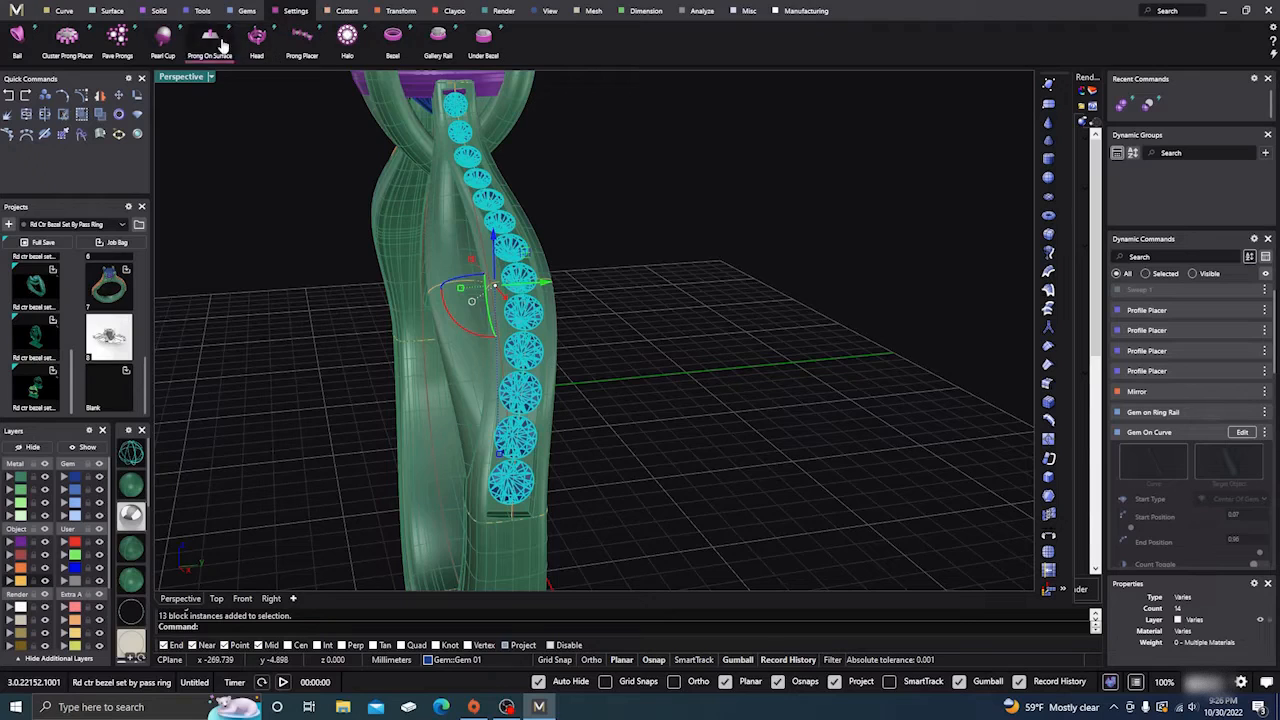
left_click(301, 45)
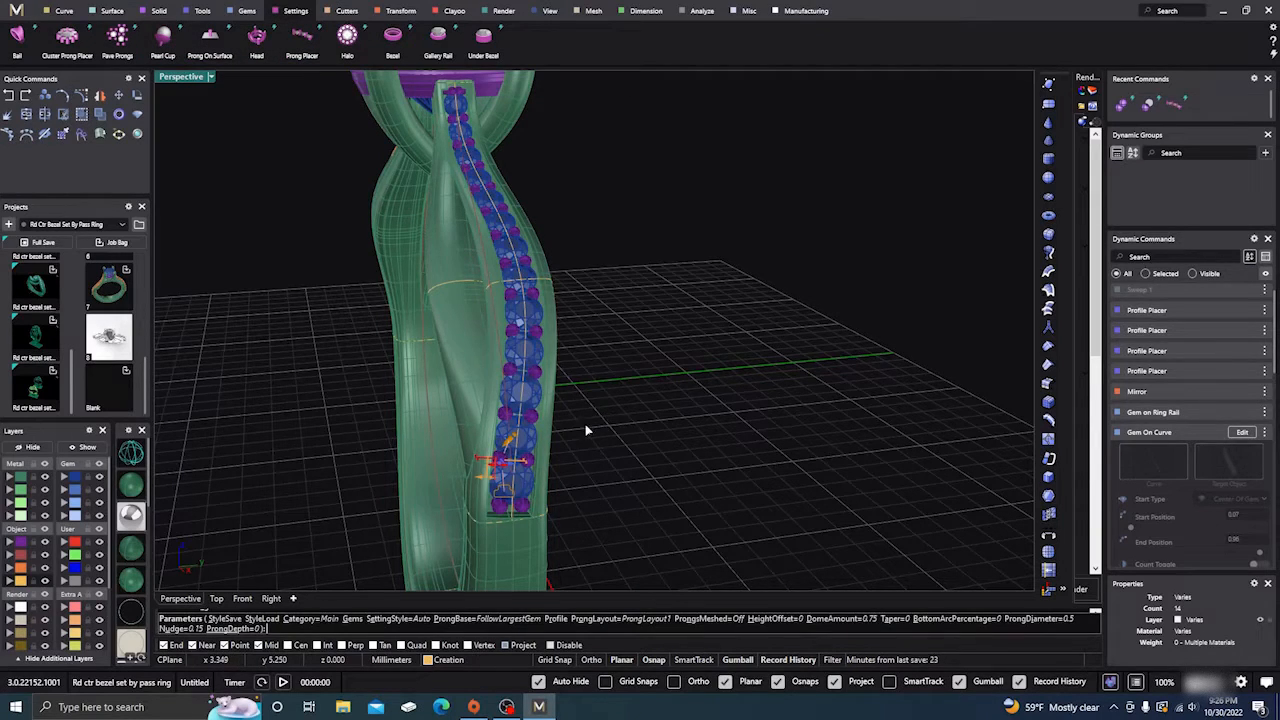
right_click_drag(585, 424, 657, 338)
scroll(687, 354, "up", 5)
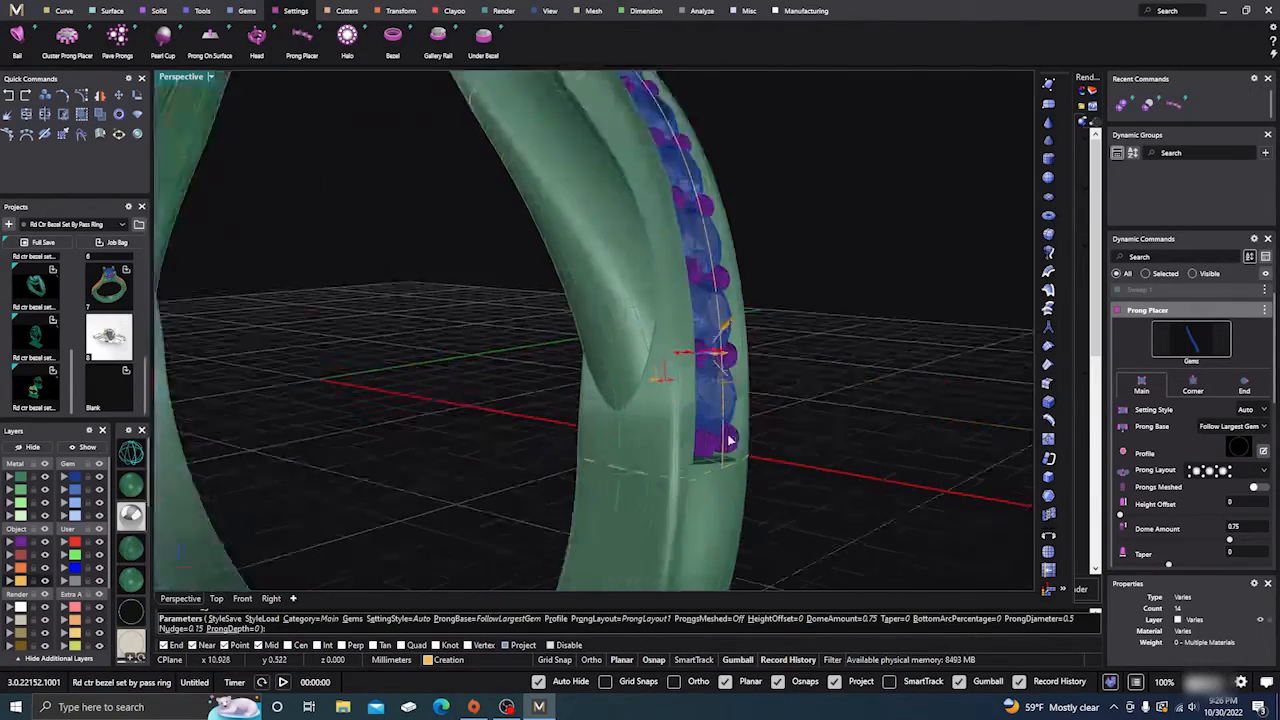
left_click_drag(712, 322, 716, 322)
scroll(729, 382, "down", 5)
right_click_drag(729, 382, 626, 446)
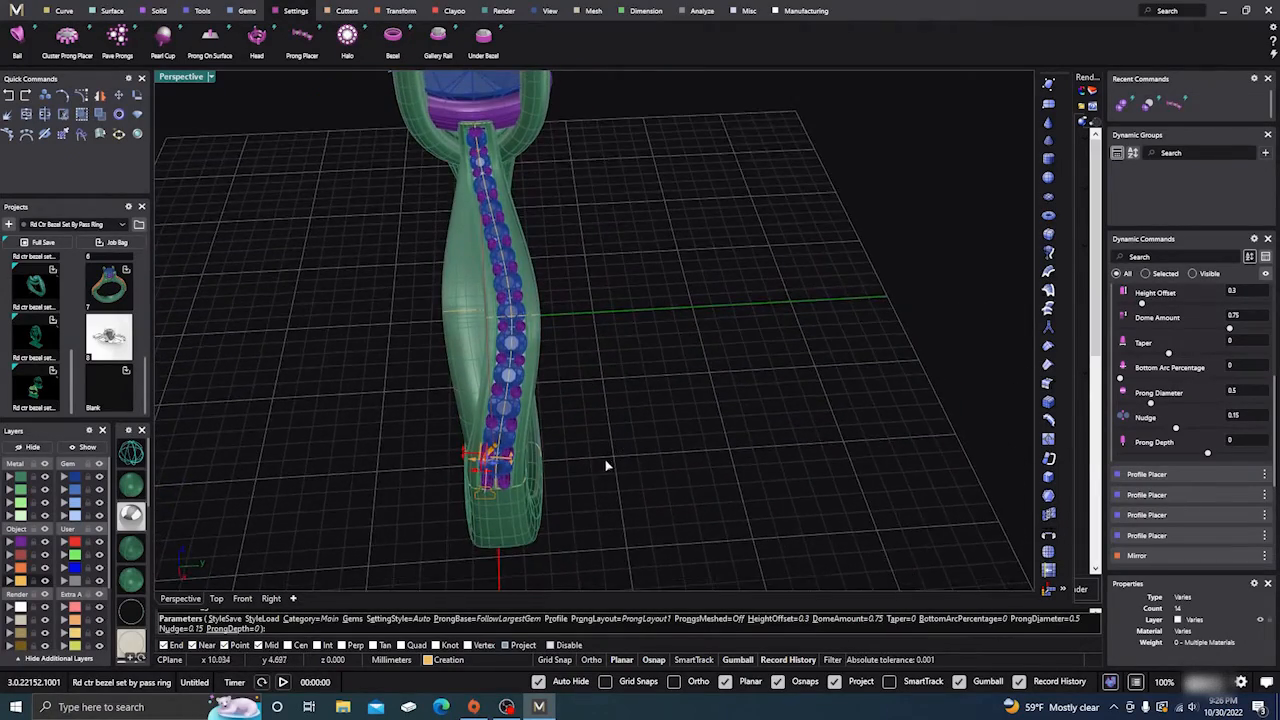
Set the nudge of the end prongs to 0.06 so the pairs at the row's ends sit further apart
scroll(606, 466, "down", 5)
scroll(534, 270, "up", 10)
right_click_drag(620, 365, 682, 400)
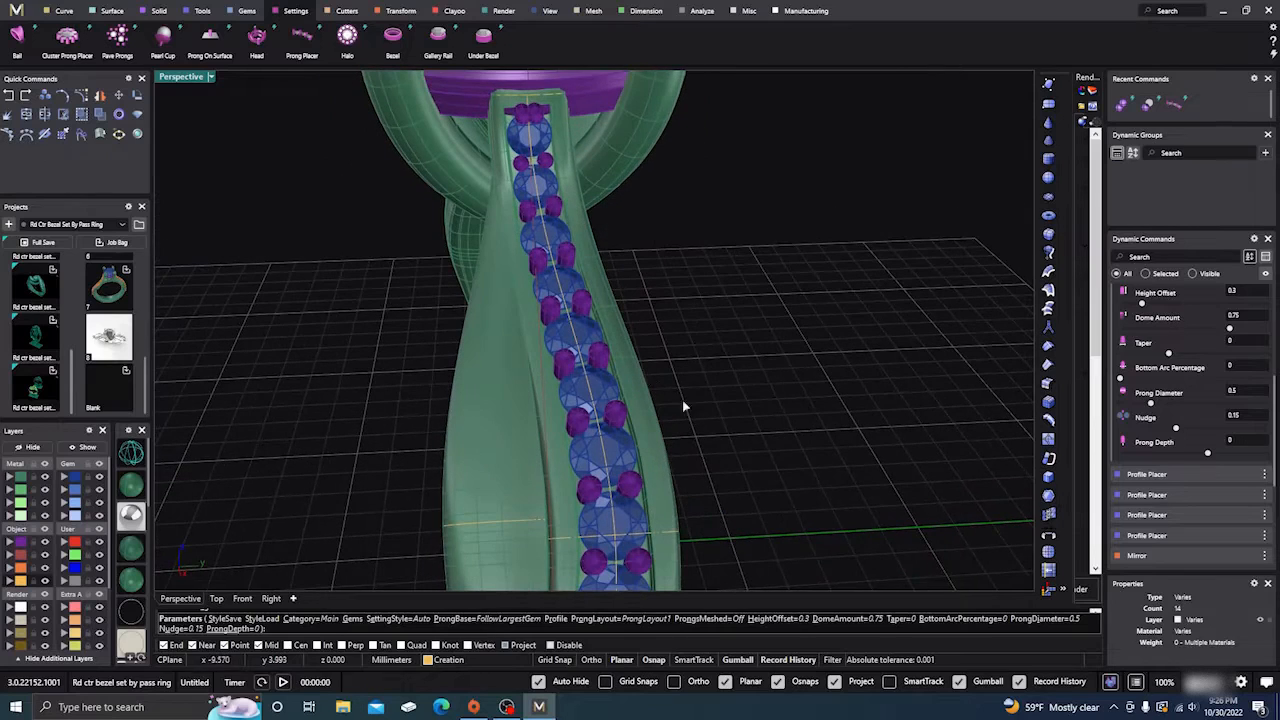
scroll(1160, 432, "up", 4)
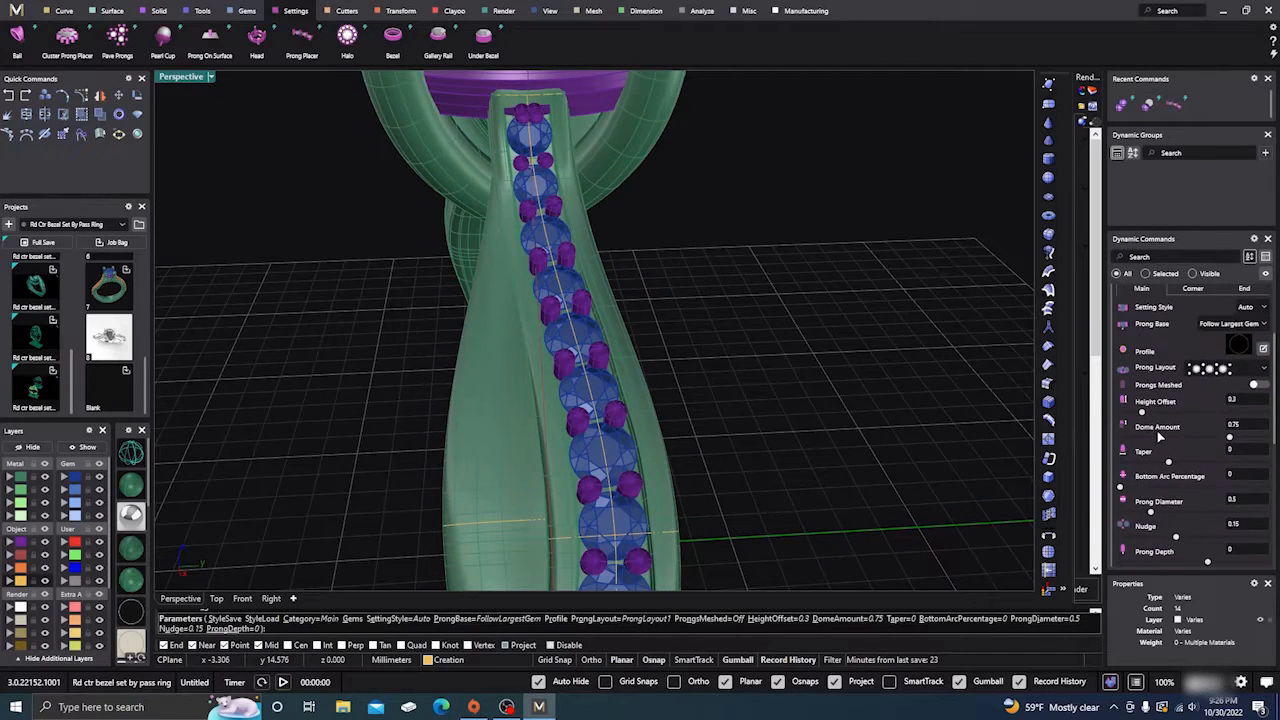
left_click(1244, 362)
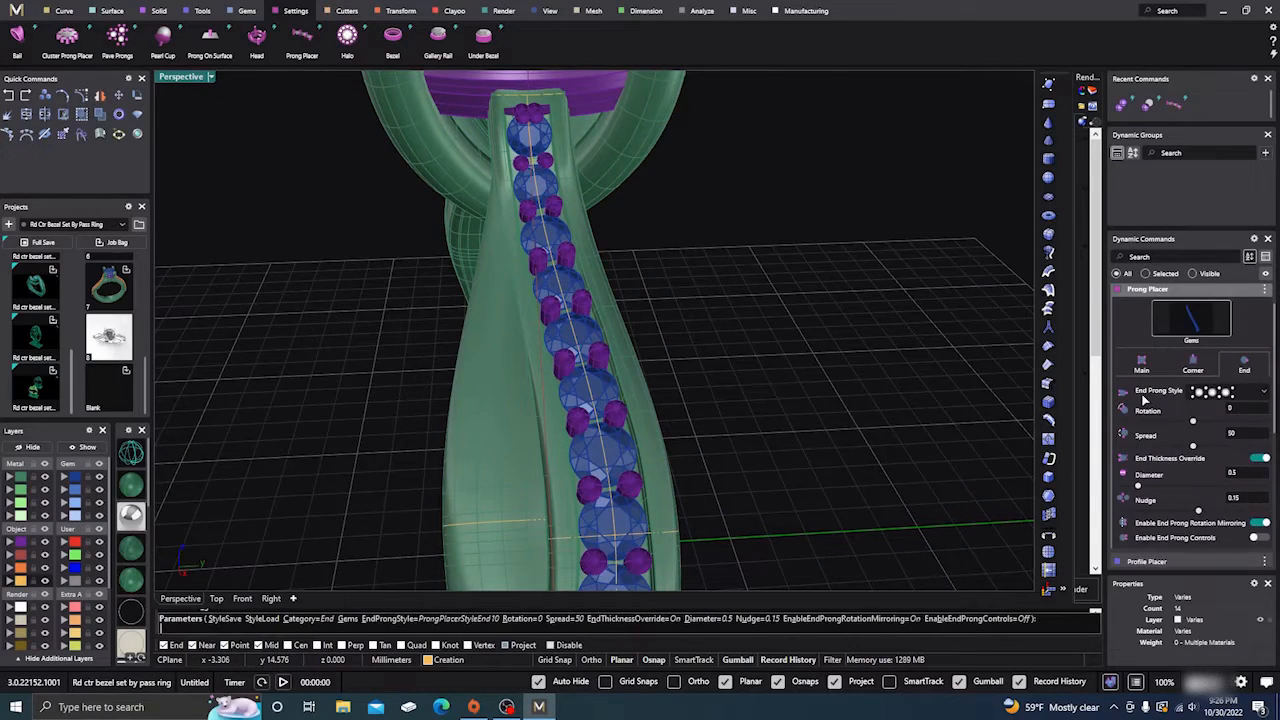
scroll(1150, 410, "down", 4)
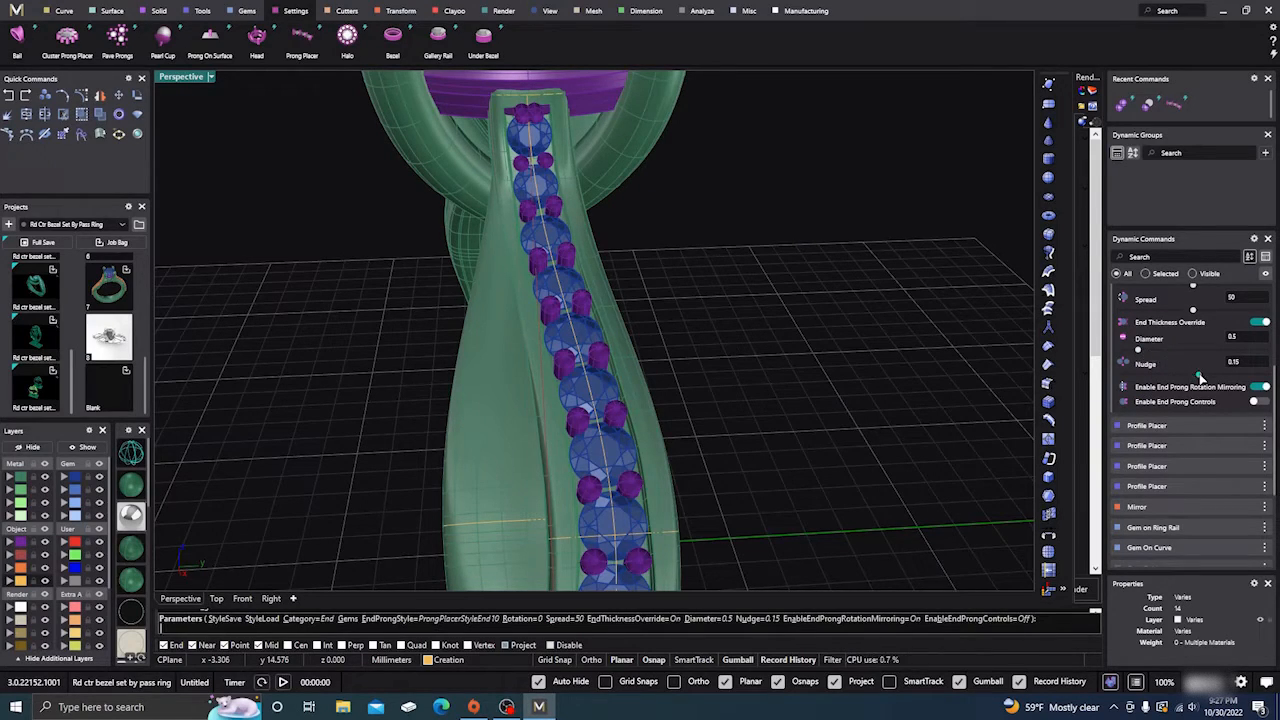
left_click_drag(1199, 375, 1197, 378)
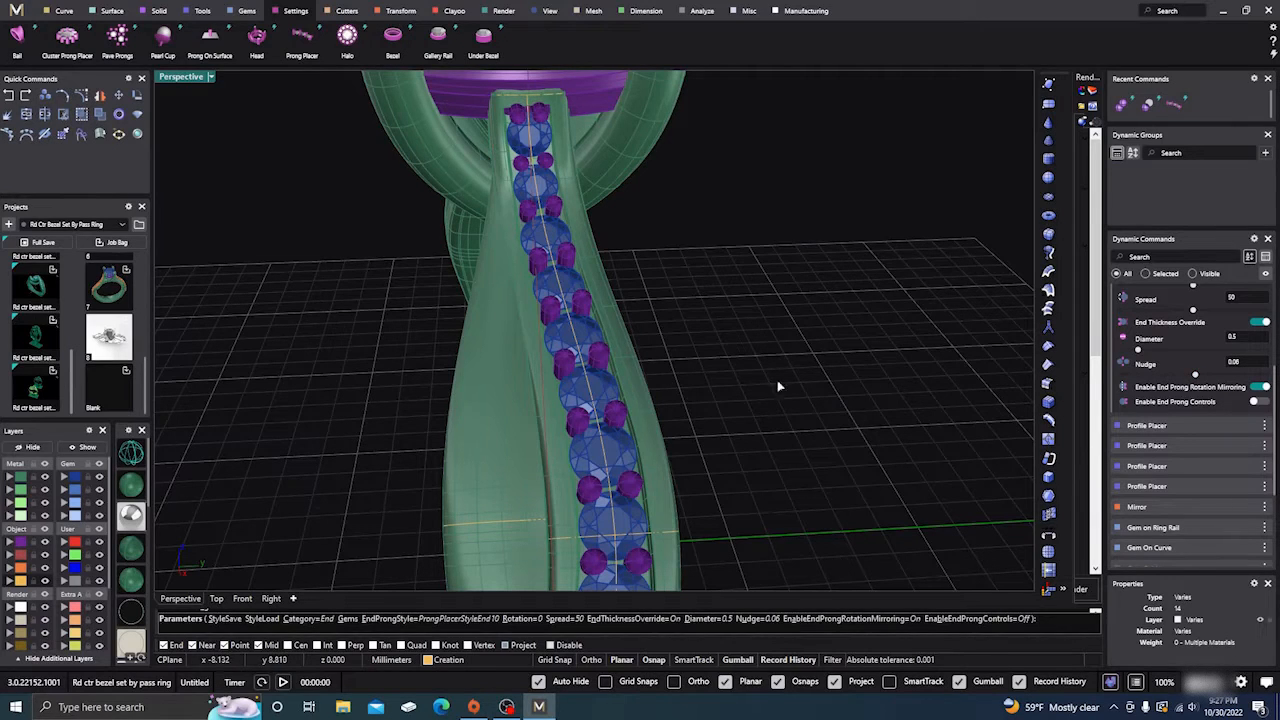
Lower the height offset of the side-gem prongs to 0.25 mm
scroll(748, 374, "down", 5)
right_click_drag(751, 391, 447, 443)
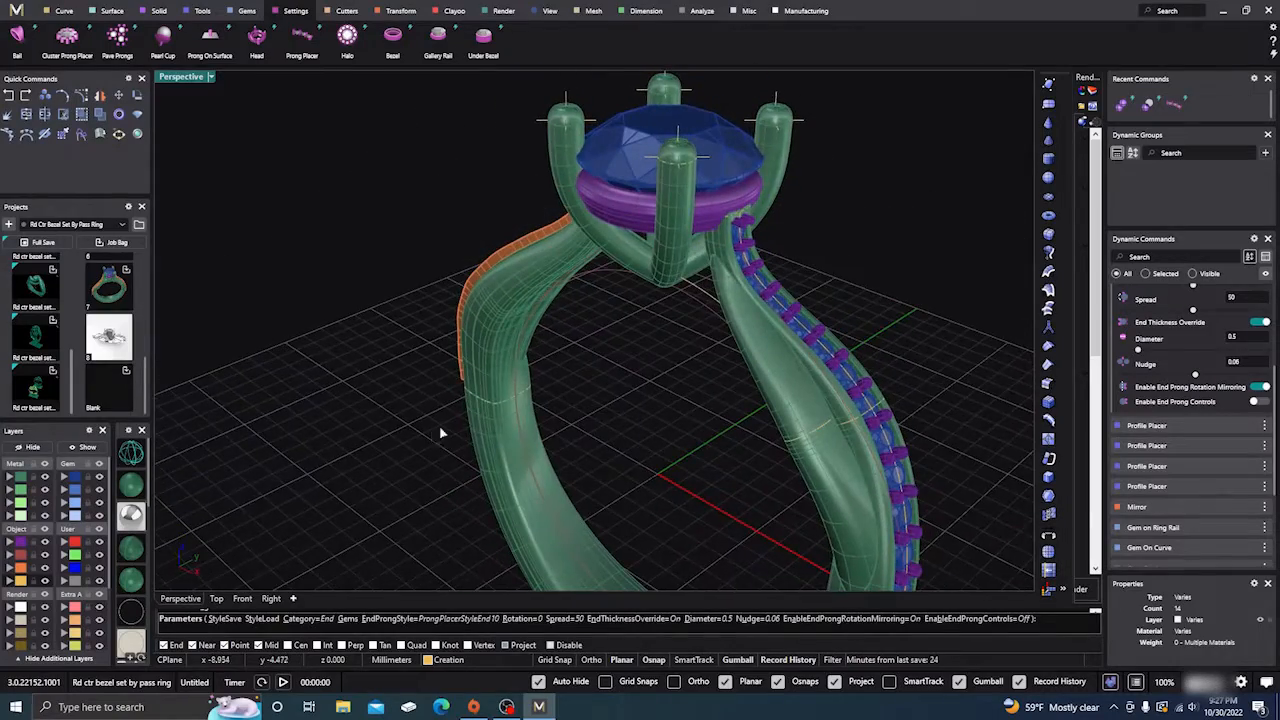
scroll(720, 245, "up", 6)
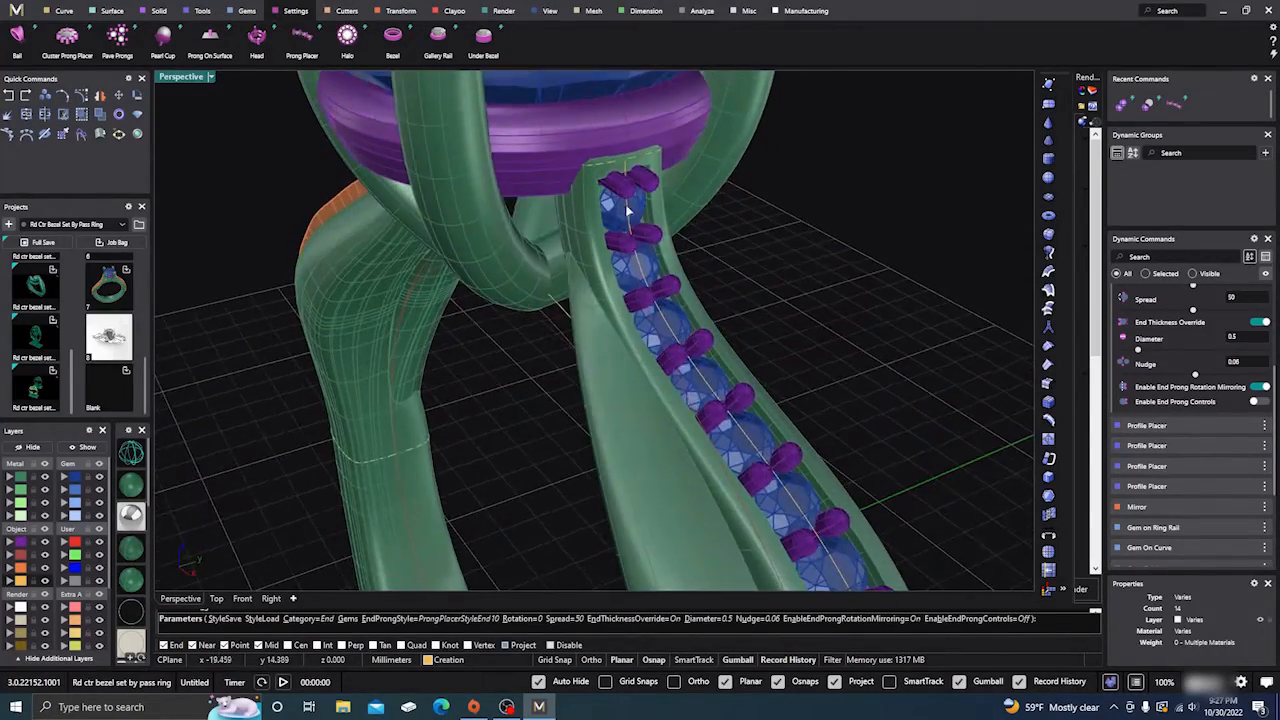
scroll(627, 210, "up", 2)
scroll(591, 289, "down", 8)
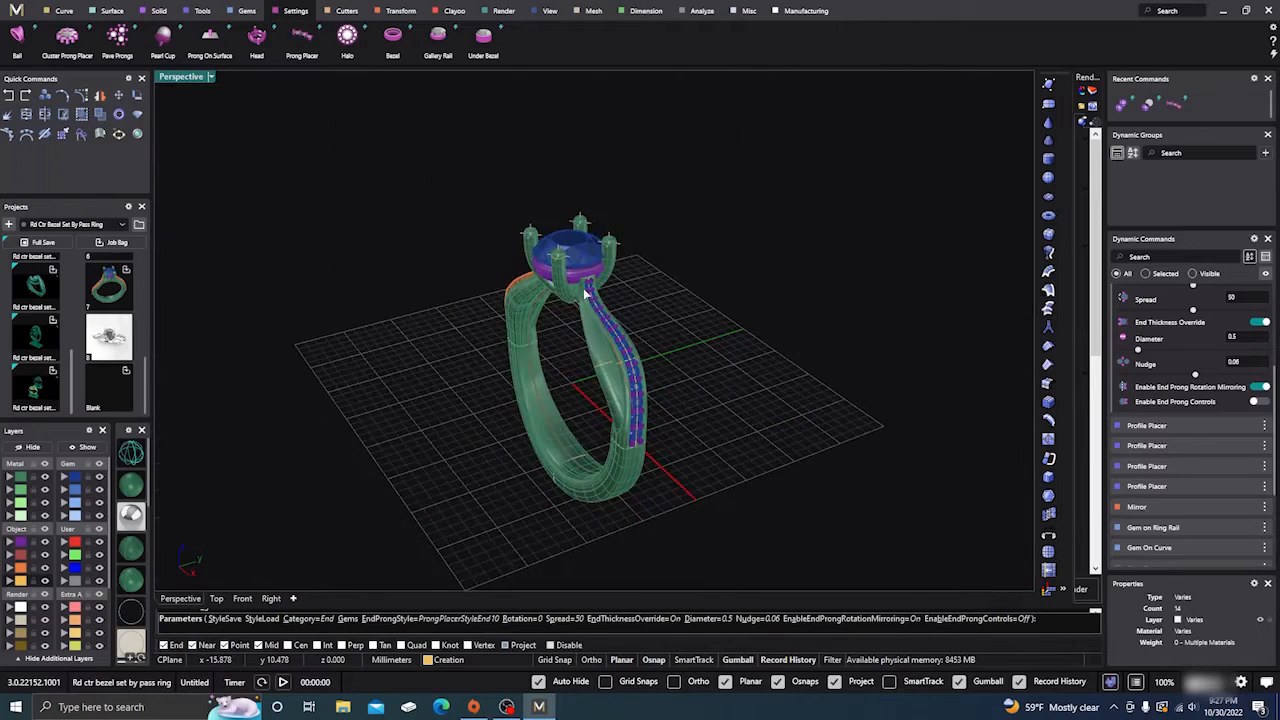
scroll(644, 397, "up", 5)
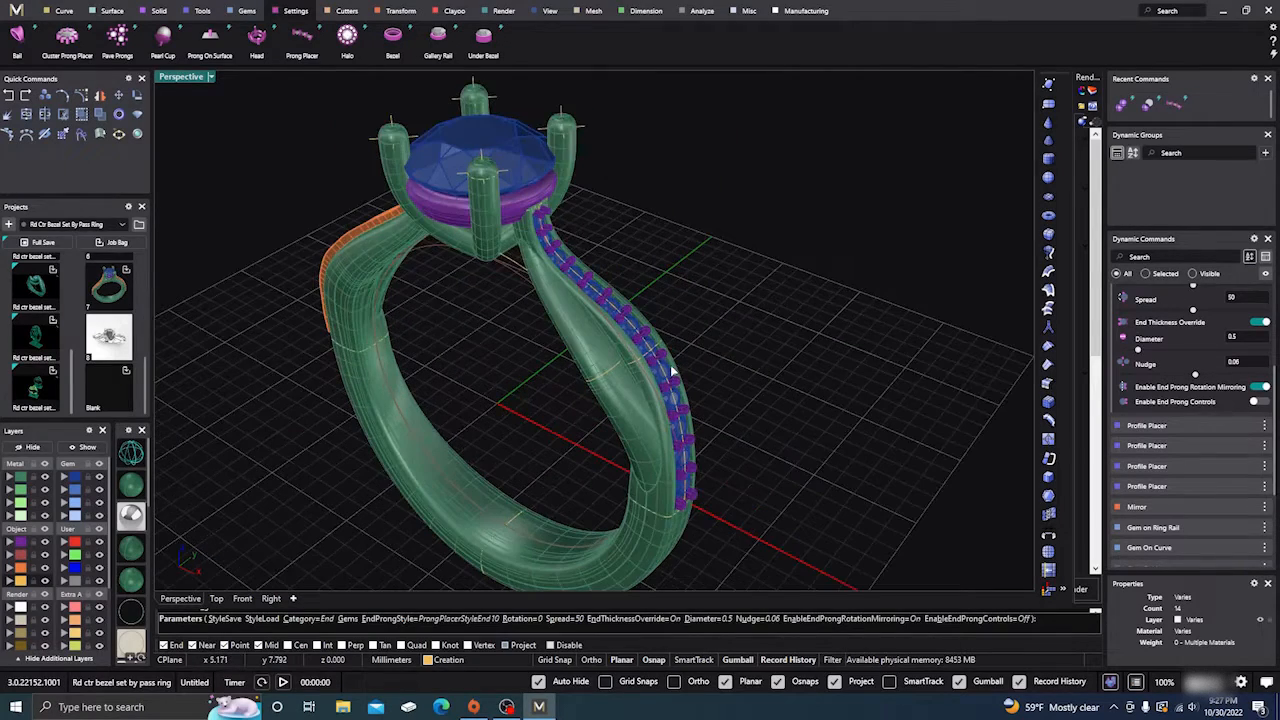
scroll(1135, 347, "up", 6)
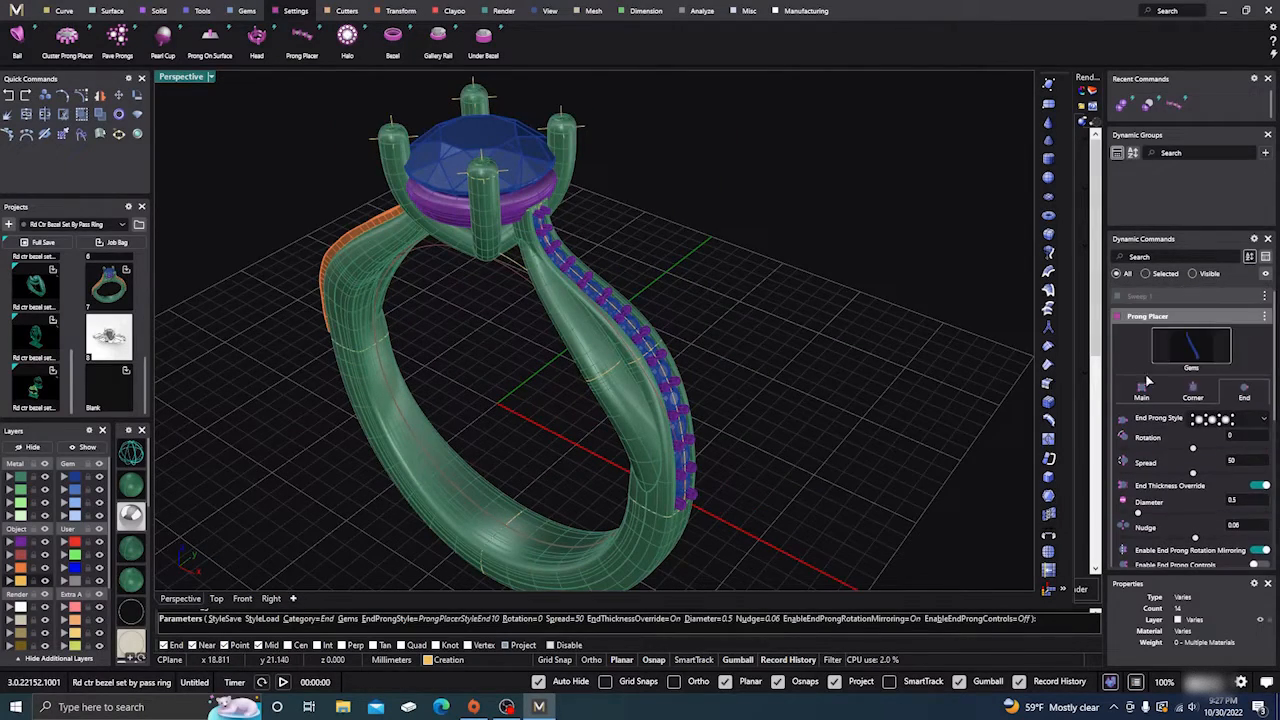
left_click(1145, 391)
right_click_drag(843, 463, 848, 424)
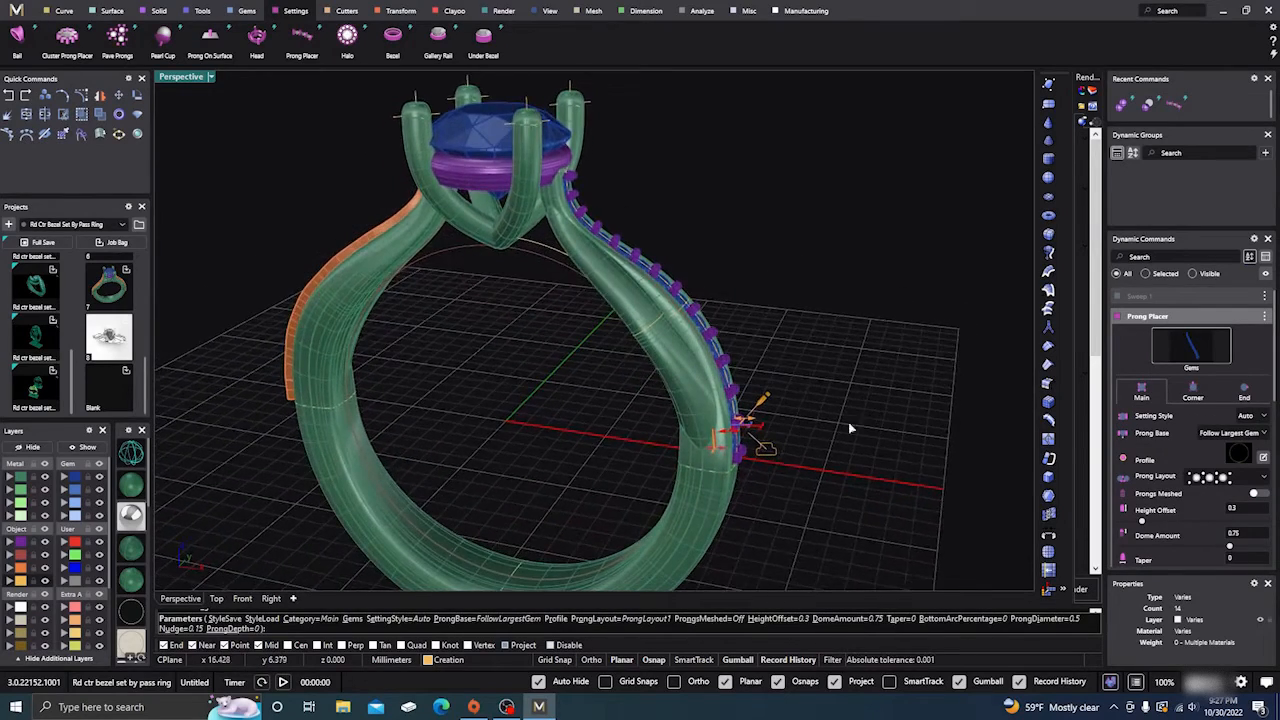
scroll(736, 432, "up", 5)
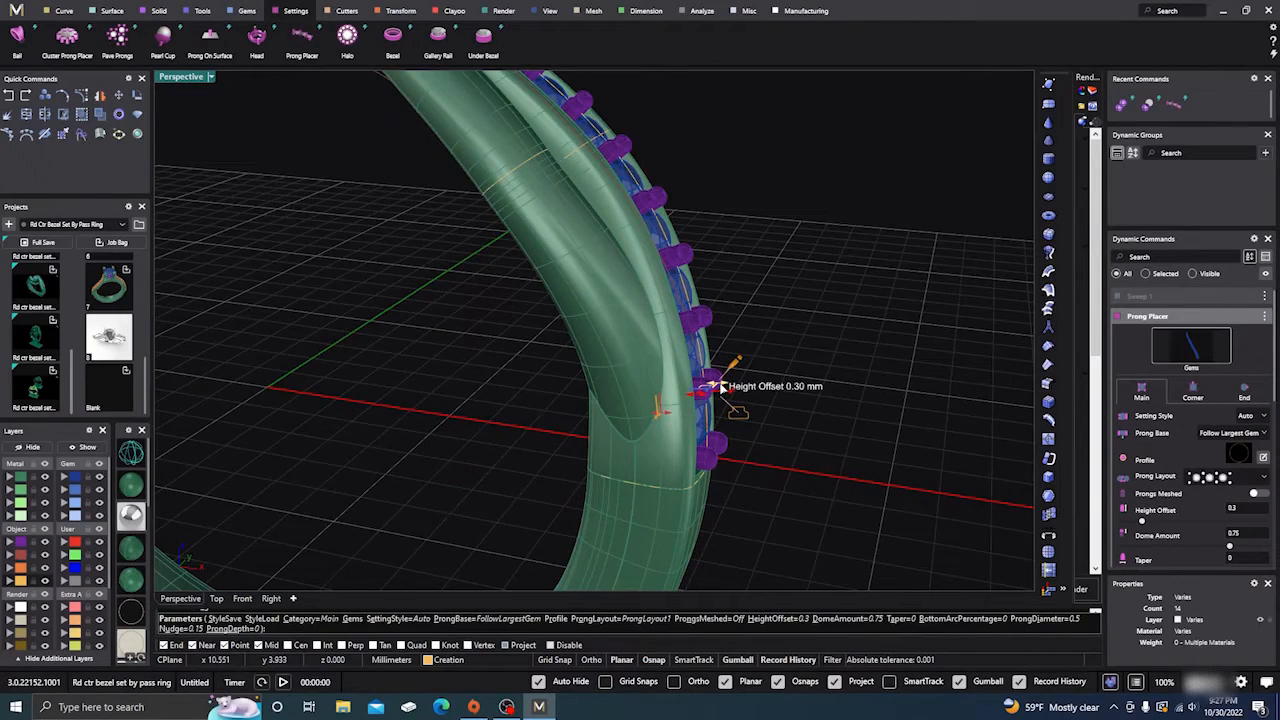
left_click_drag(712, 386, 712, 383)
scroll(706, 434, "down", 5)
right_click_drag(706, 434, 737, 417)
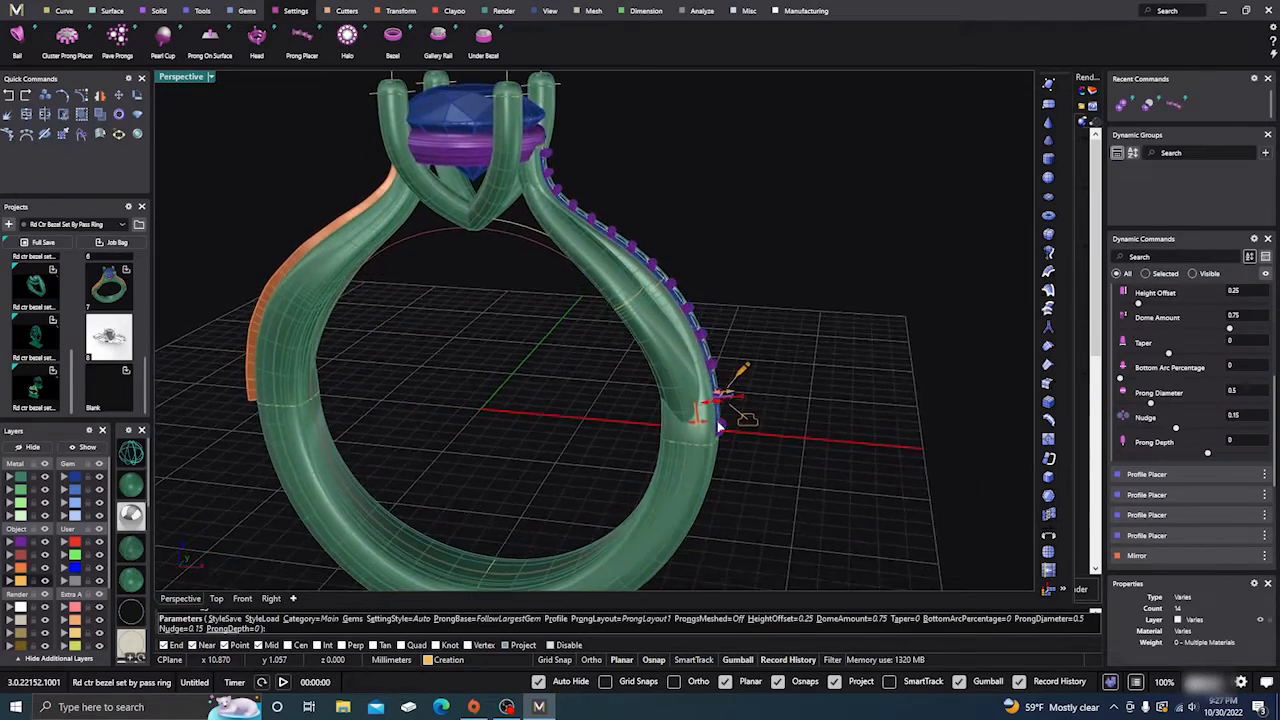
Enable the separate end prong controls for the two ends of the gem row
scroll(569, 177, "up", 6)
scroll(569, 177, "down", 7)
right_click_drag(634, 266, 545, 318)
scroll(1144, 432, "up", 1)
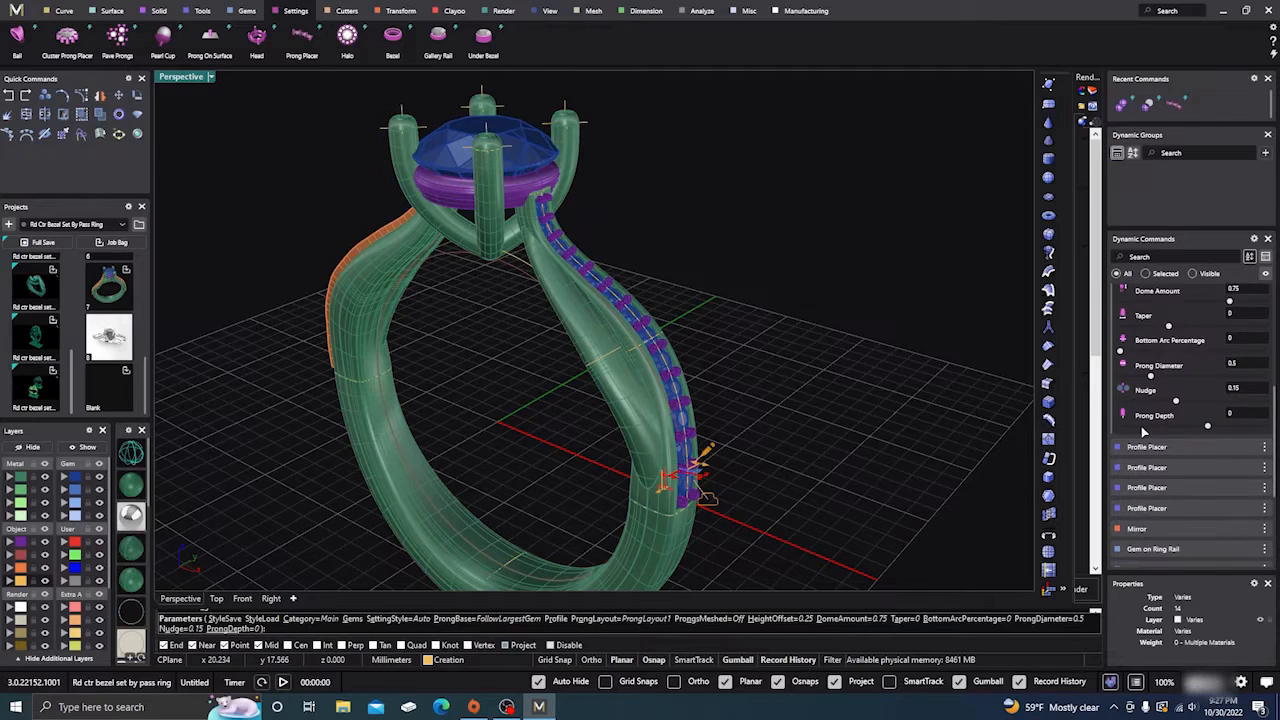
scroll(1144, 430, "up", 3)
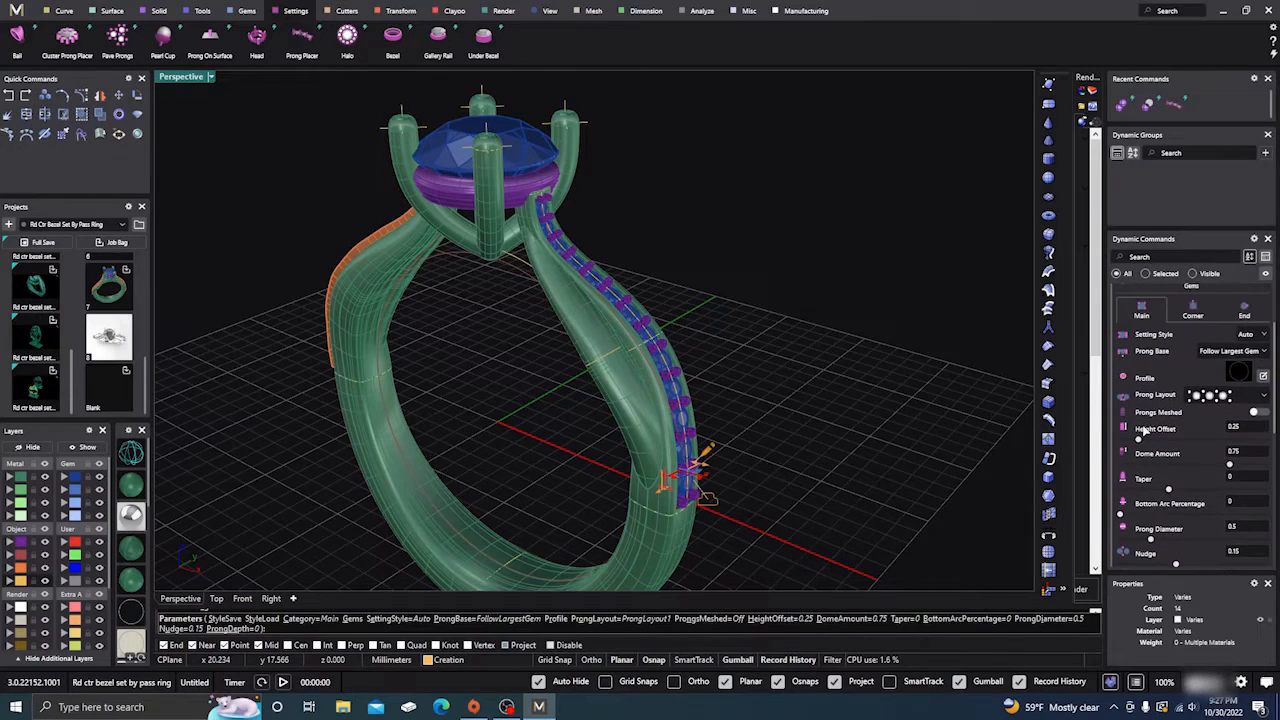
left_click(1244, 341)
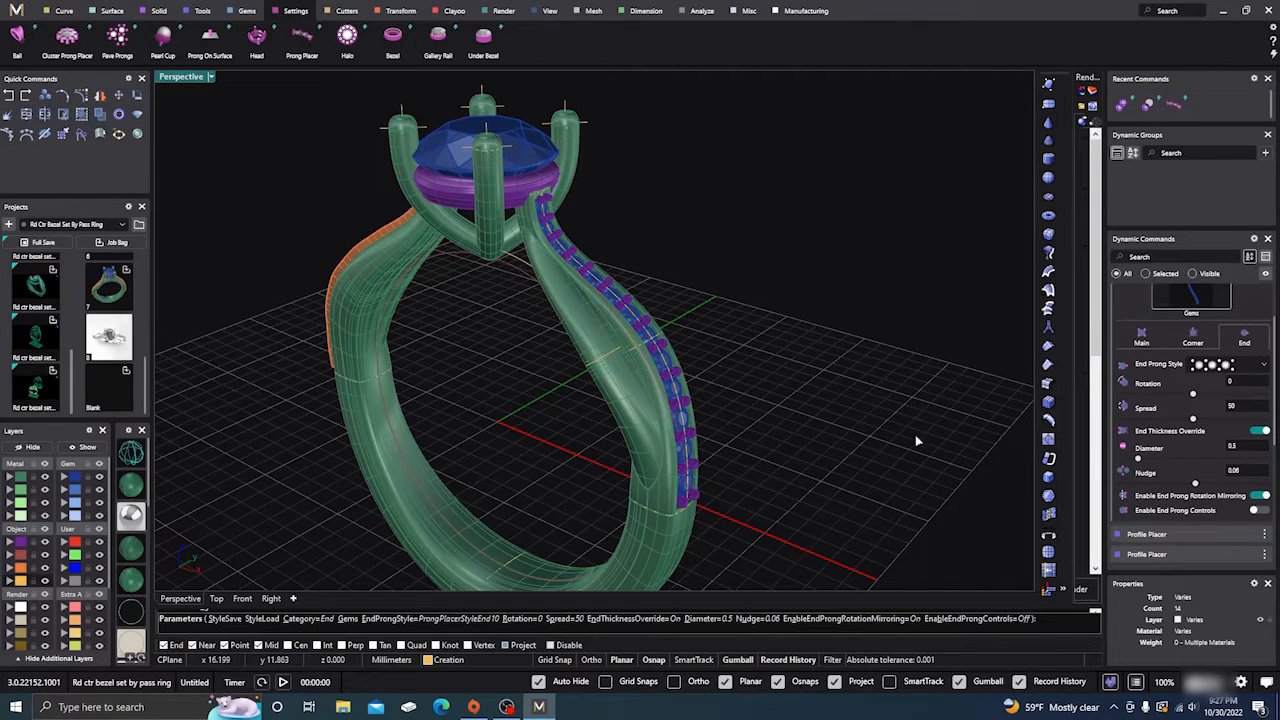
left_click(1254, 510)
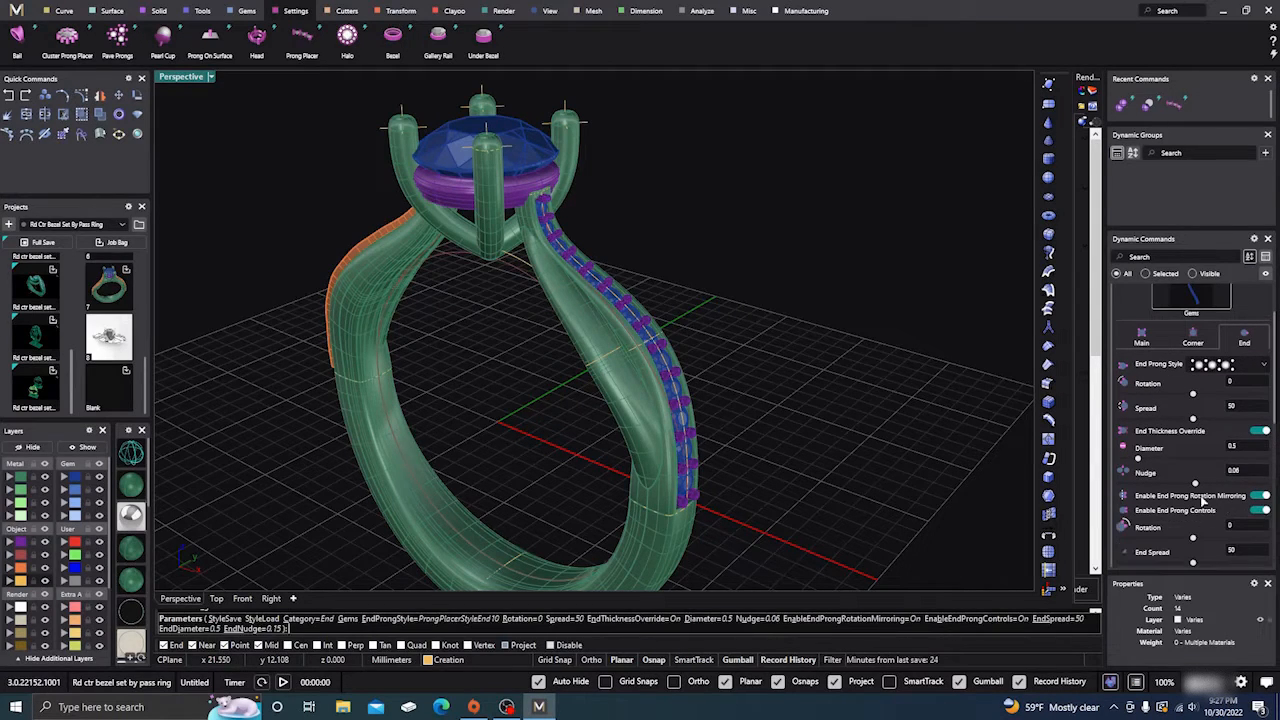
Set the prong pair at the lower end of the gem row to a nudge of 0.84 and a diameter of 0.55
right_click_drag(932, 467, 906, 456)
scroll(906, 456, "up", 2)
scroll(600, 285, "up", 5)
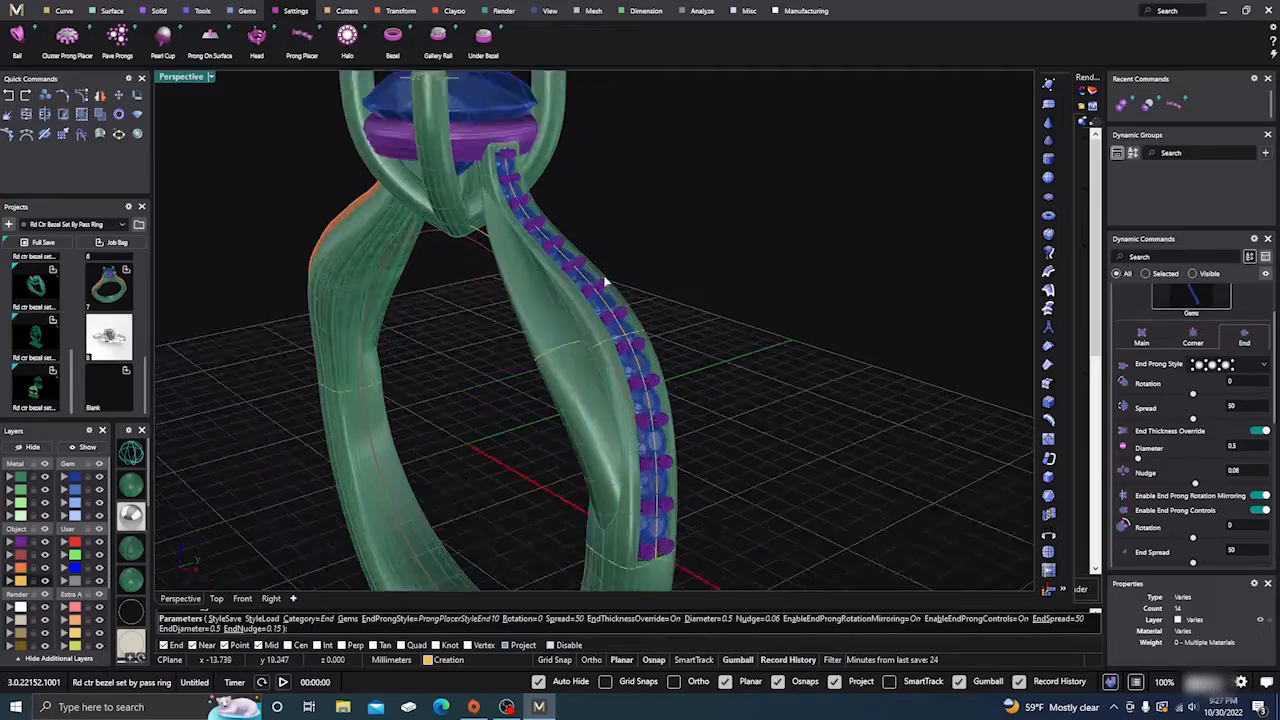
right_click_drag(600, 309, 624, 367)
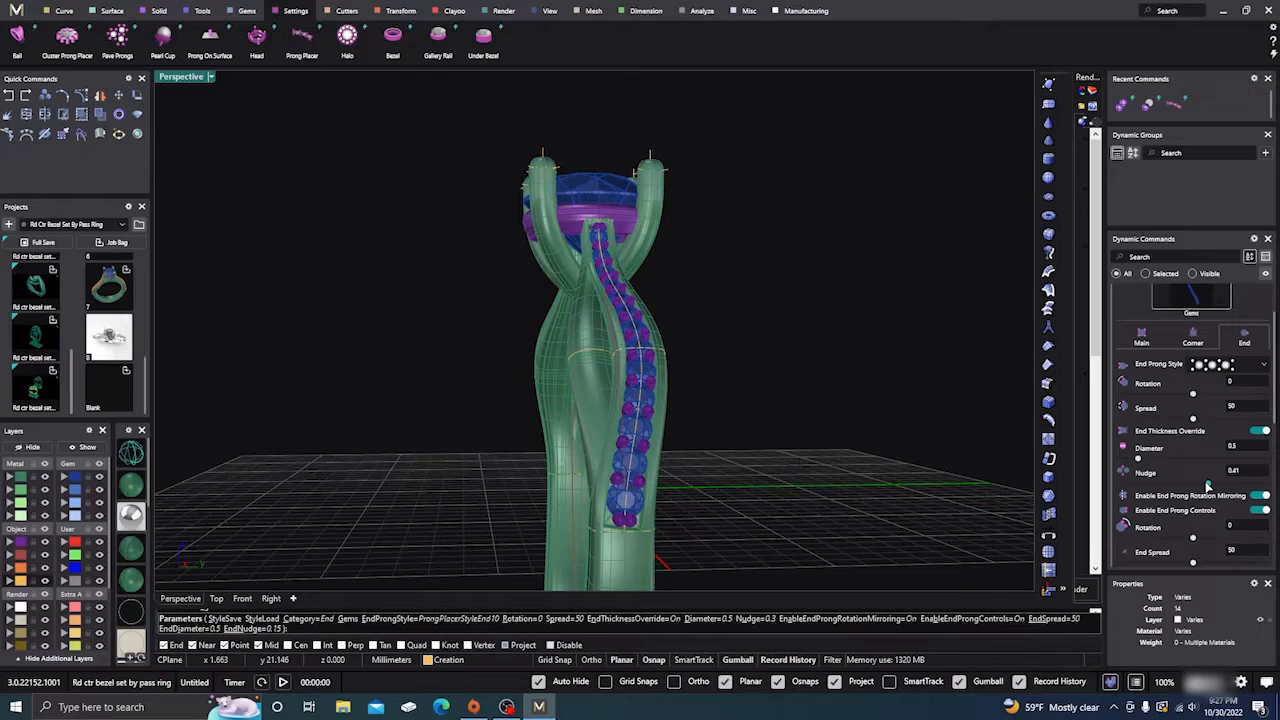
left_click(1208, 484)
left_click_drag(1214, 484, 1221, 484)
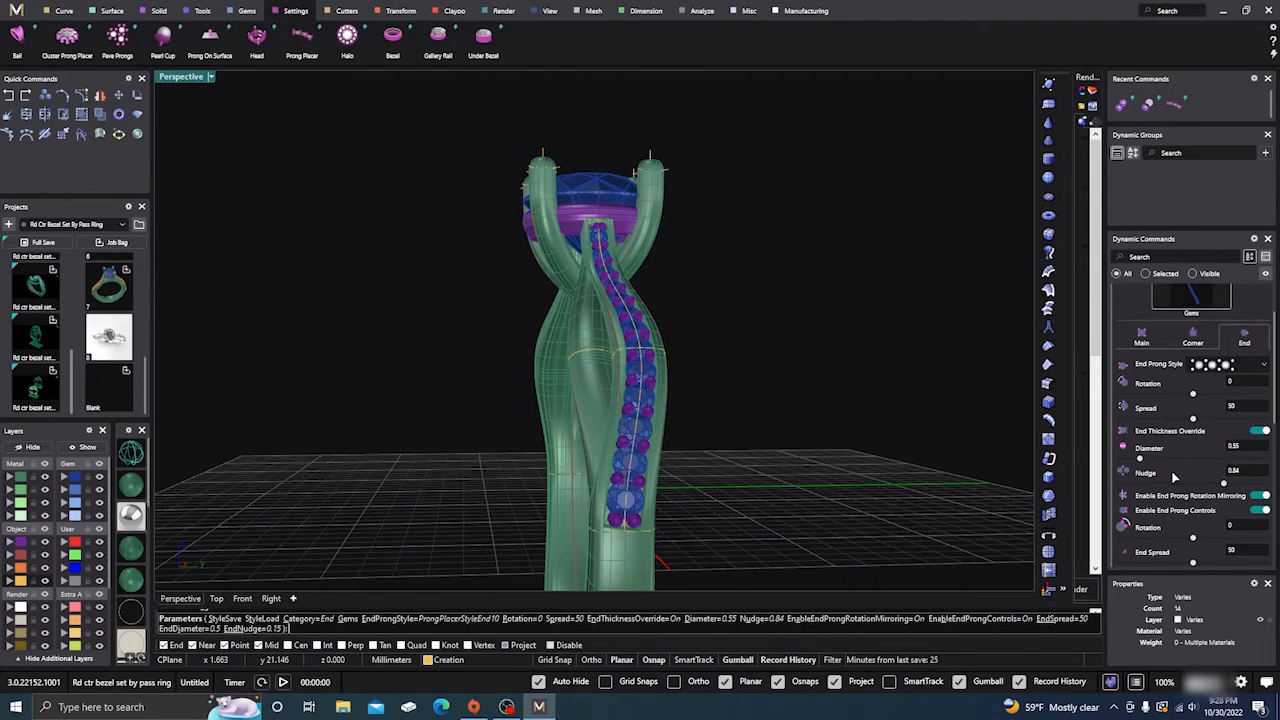
Enlarge the lower end prongs to a diameter of 0.68
scroll(1175, 477, "up", 2)
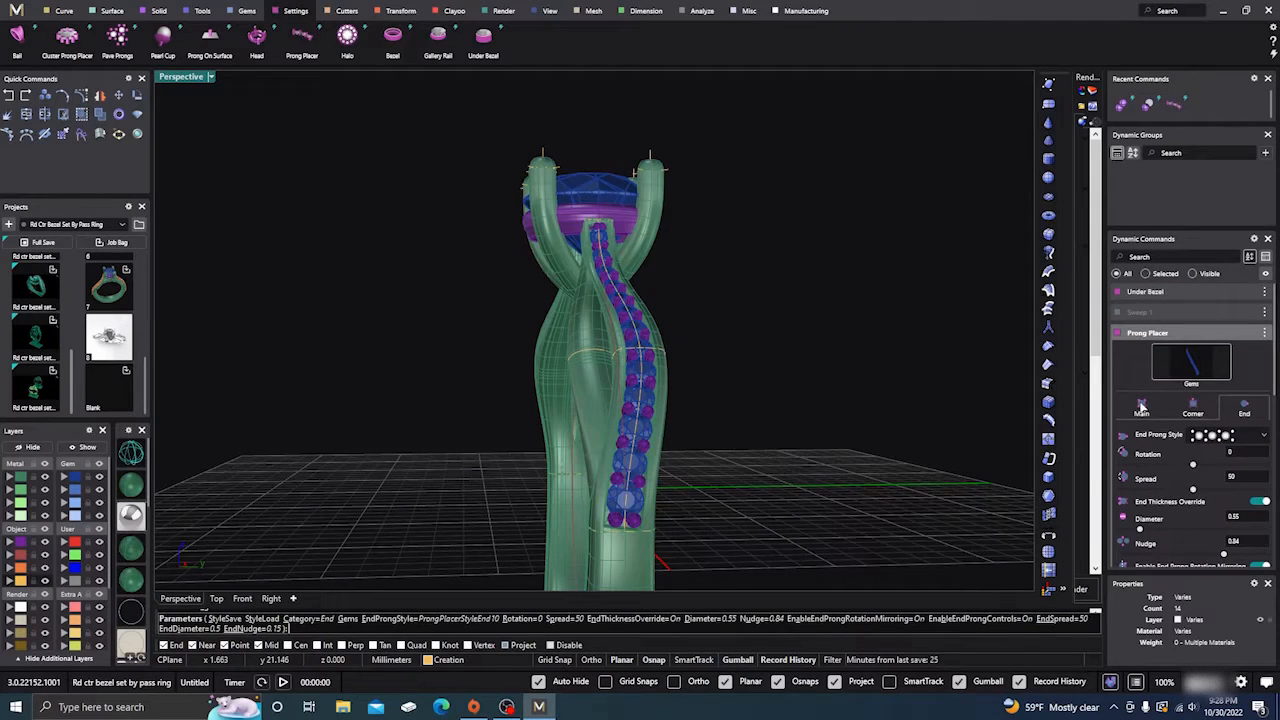
scroll(1155, 467, "down", 5)
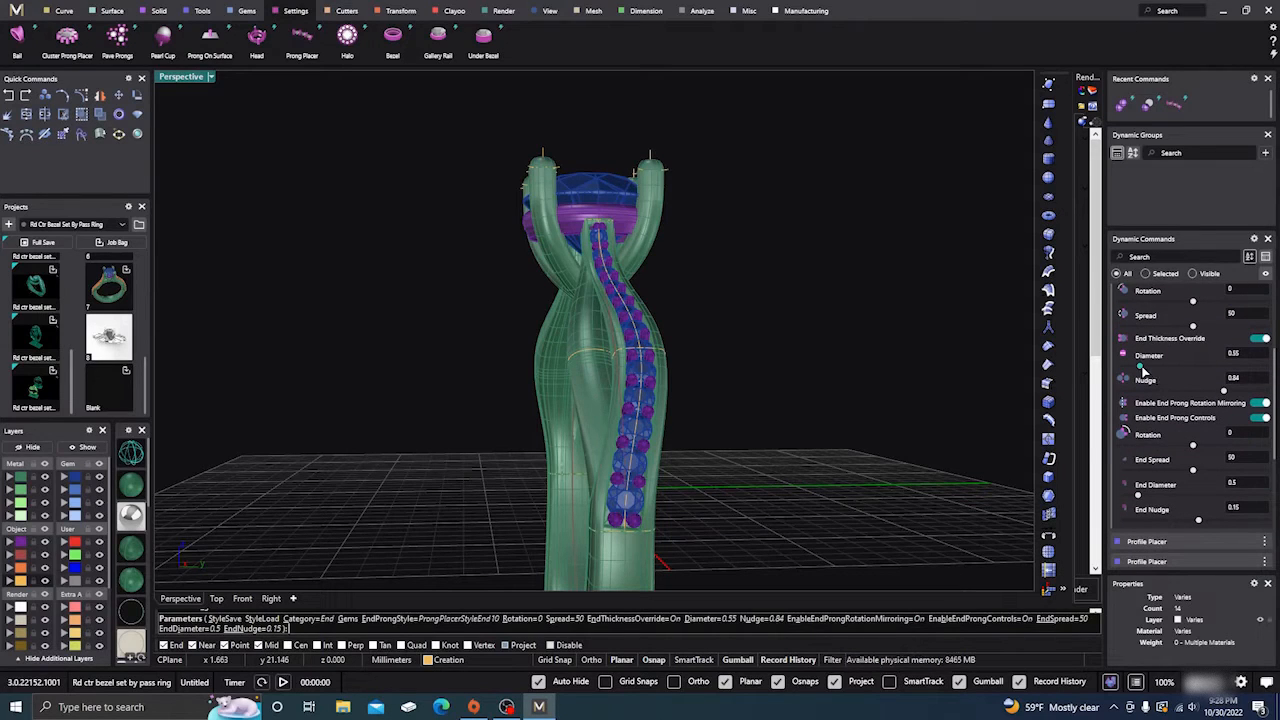
right_click_drag(876, 374, 859, 410)
scroll(604, 217, "up", 5)
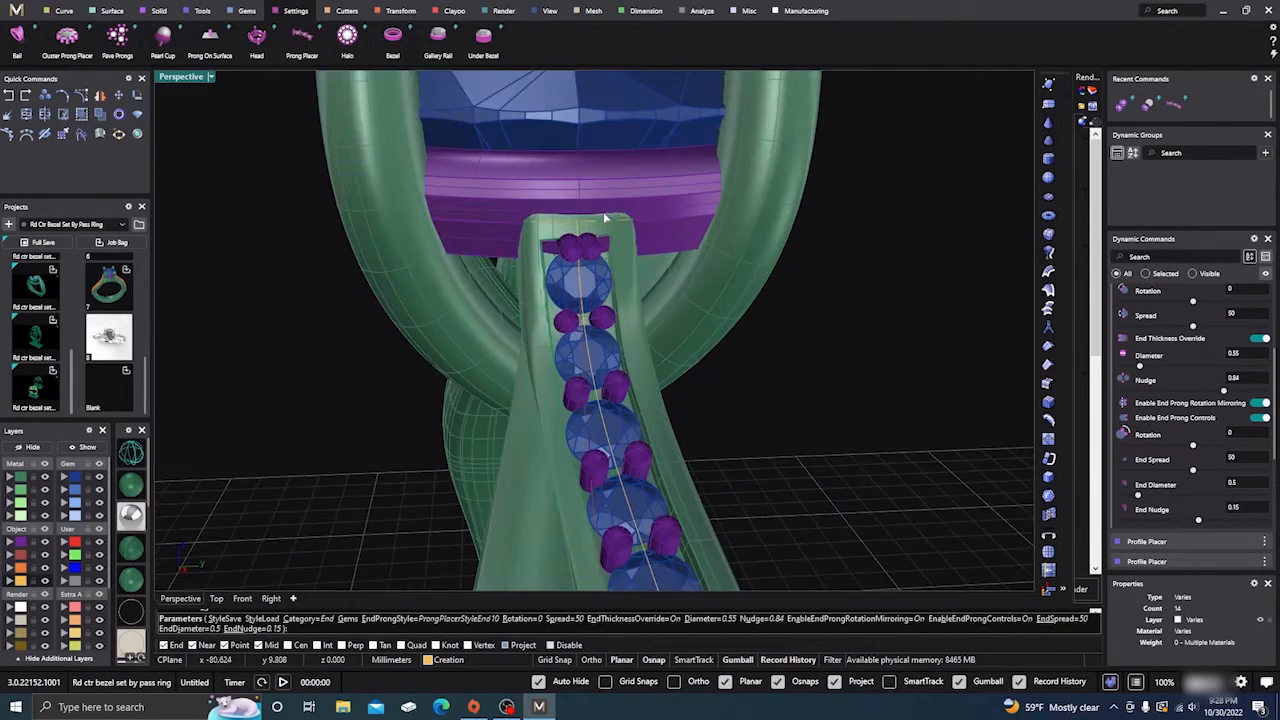
scroll(604, 217, "up", 2)
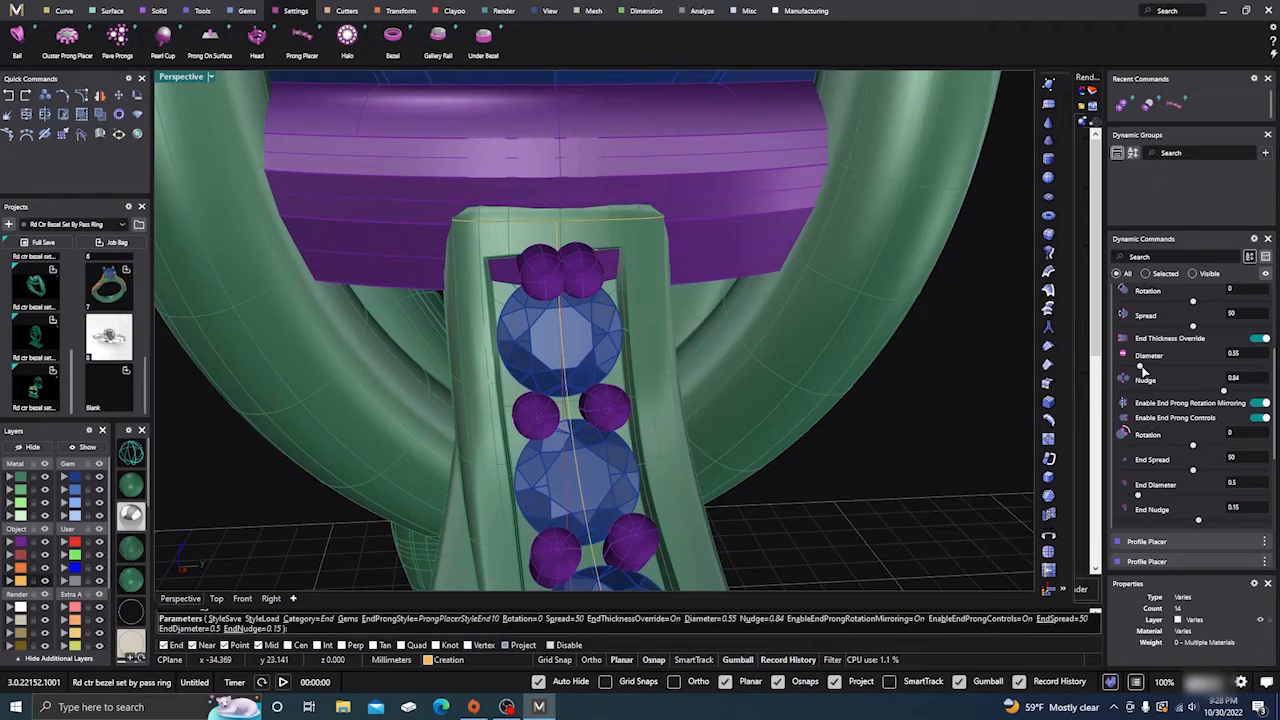
left_click_drag(1142, 368, 1144, 371)
Set the diameter of the prong pair at the row's lower end to 0.53
scroll(686, 366, "down", 10)
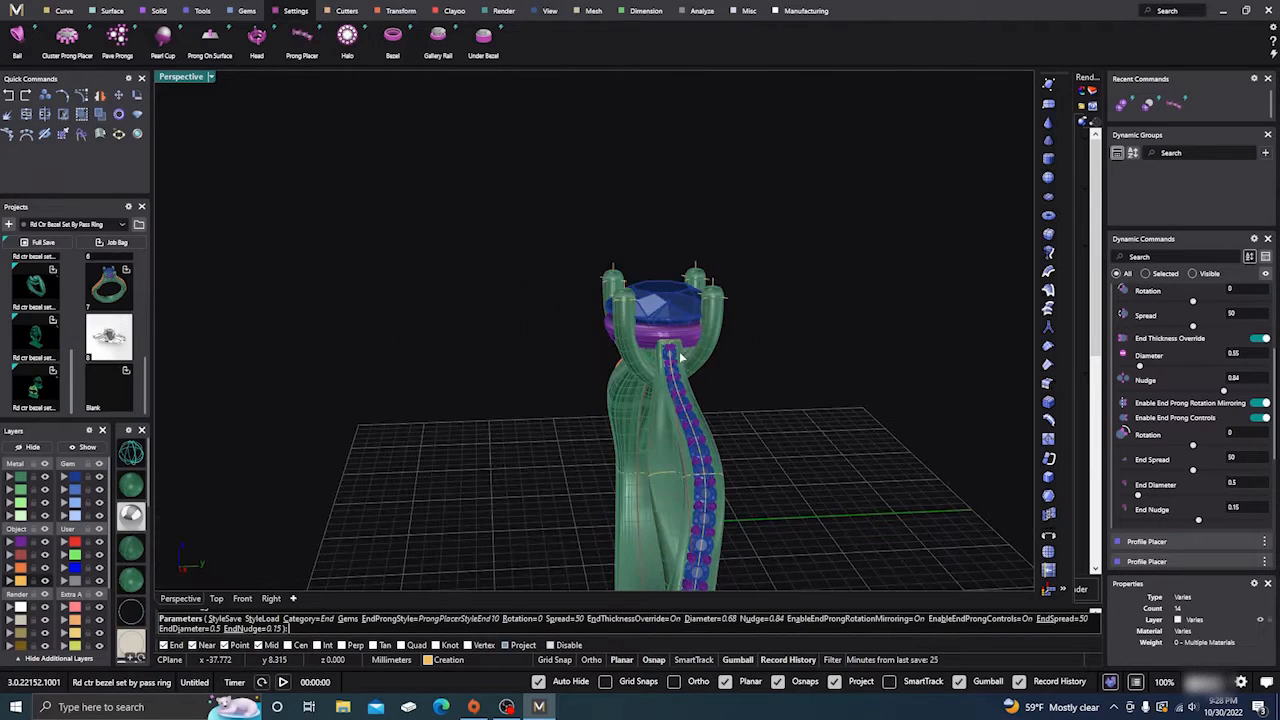
scroll(710, 506, "up", 5)
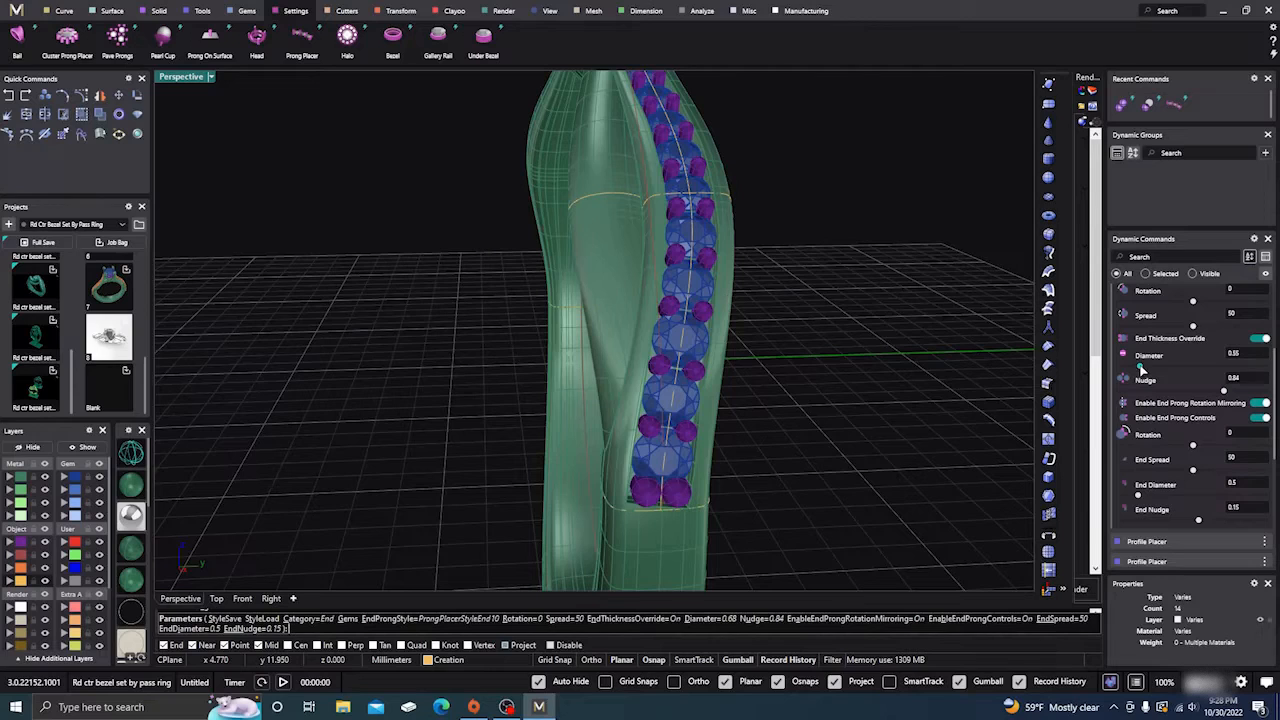
left_click_drag(1140, 367, 1138, 367)
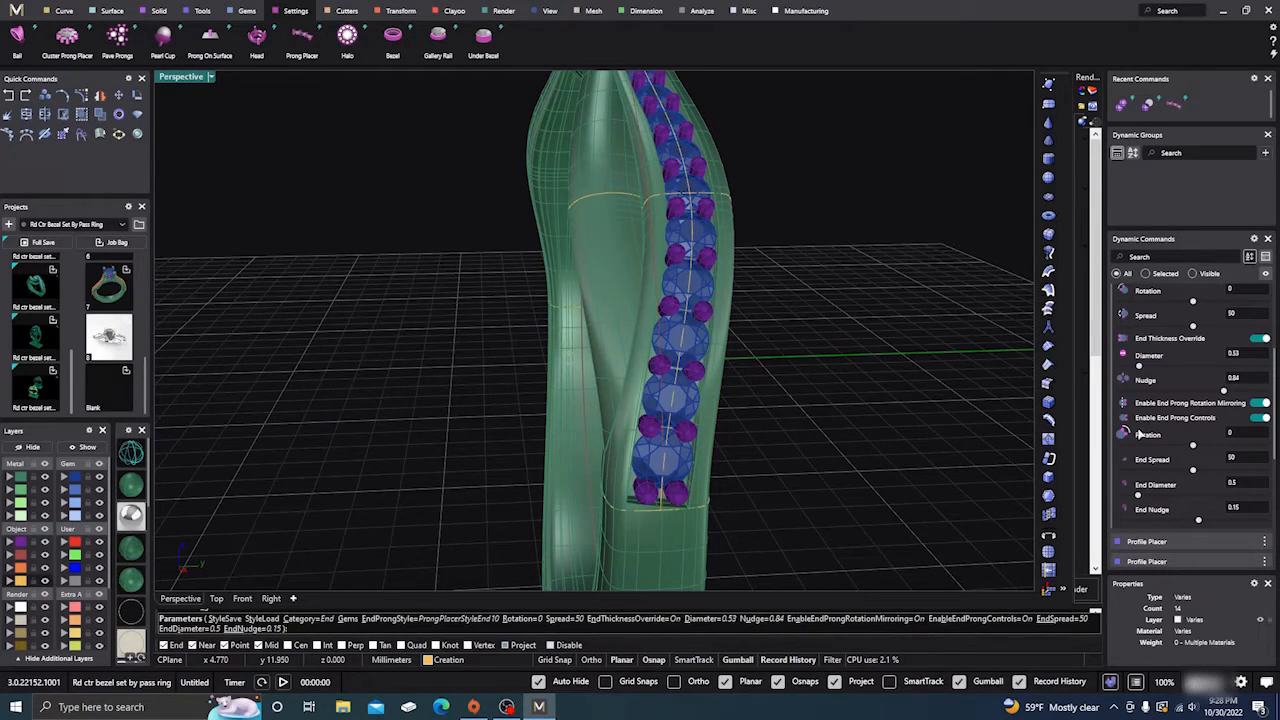
Set the end prong pair nearest the centre stone to a diameter of 0.59 and a nudge of 0.08
scroll(978, 490, "down", 5)
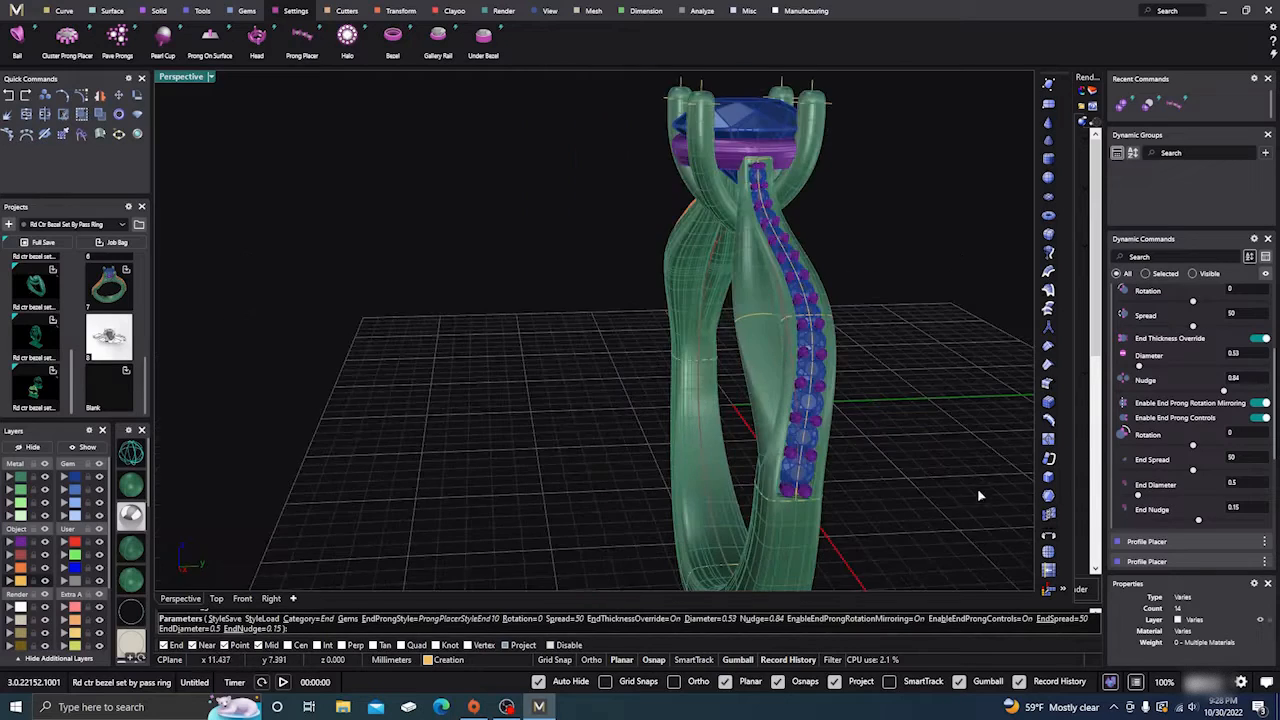
right_click_drag(978, 490, 938, 420)
scroll(768, 200, "up", 12)
scroll(748, 188, "up", 3)
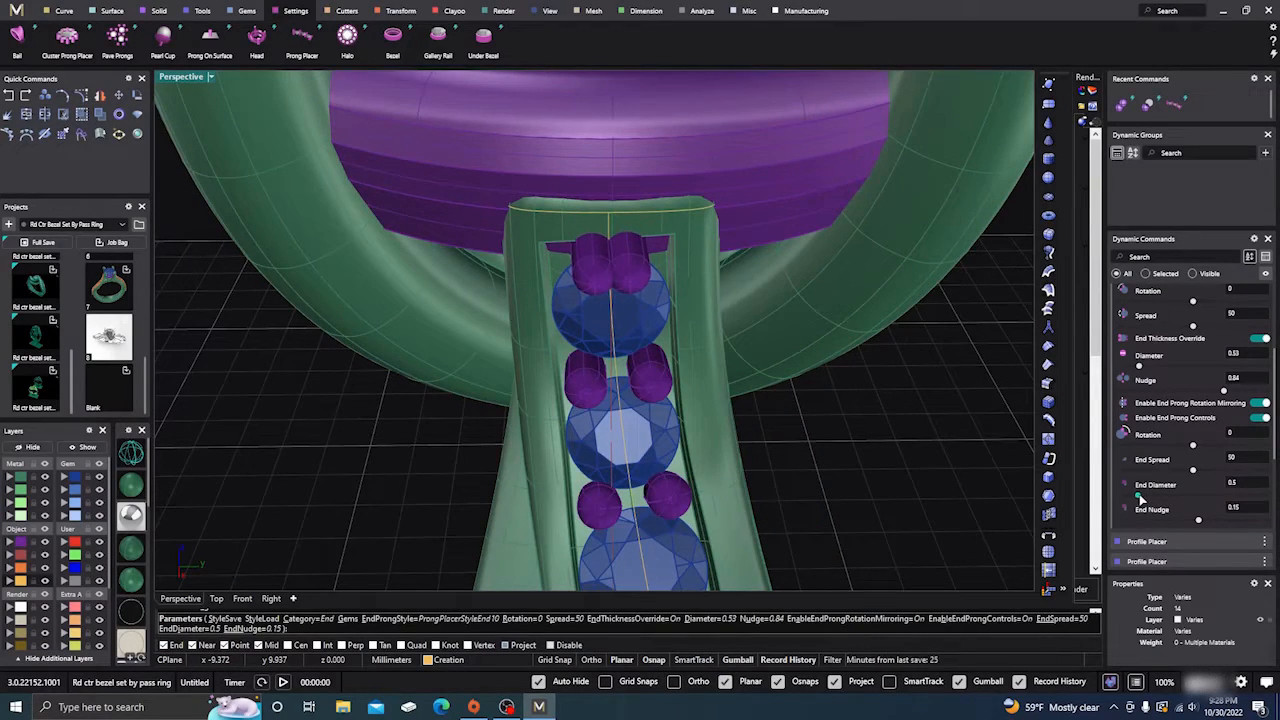
left_click_drag(1141, 499, 1196, 522)
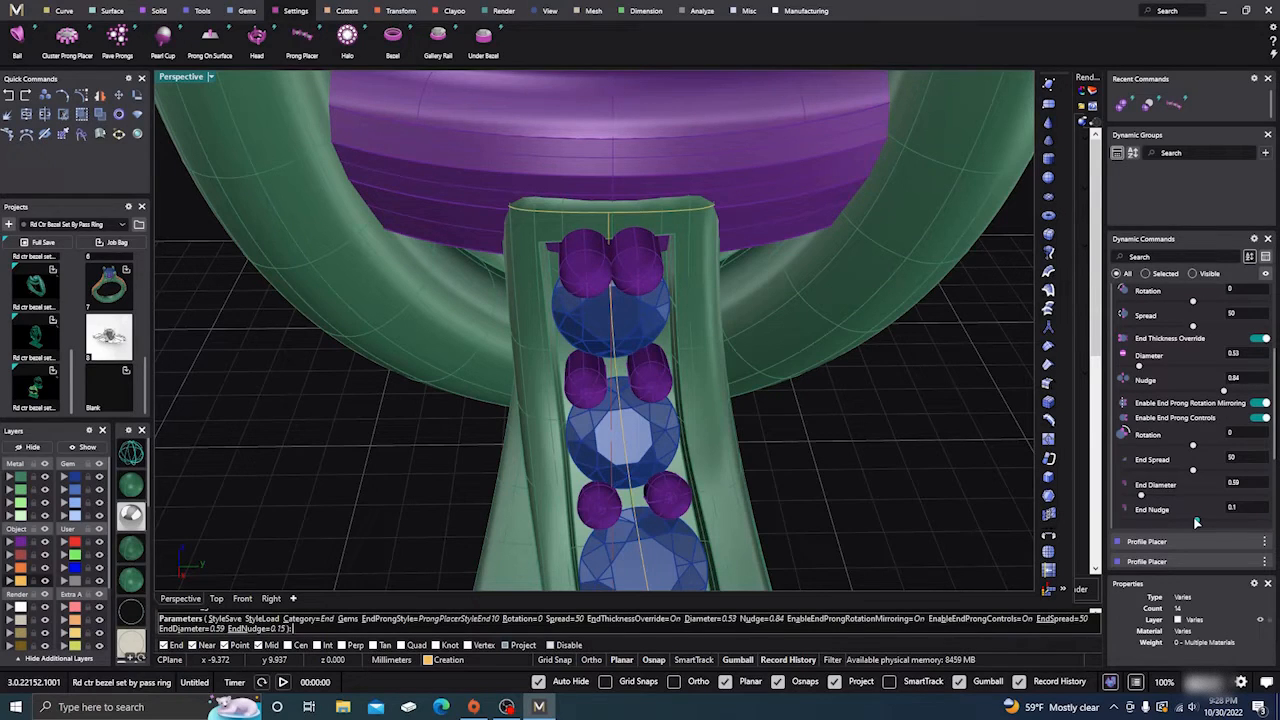
left_click_drag(1196, 522, 1196, 522)
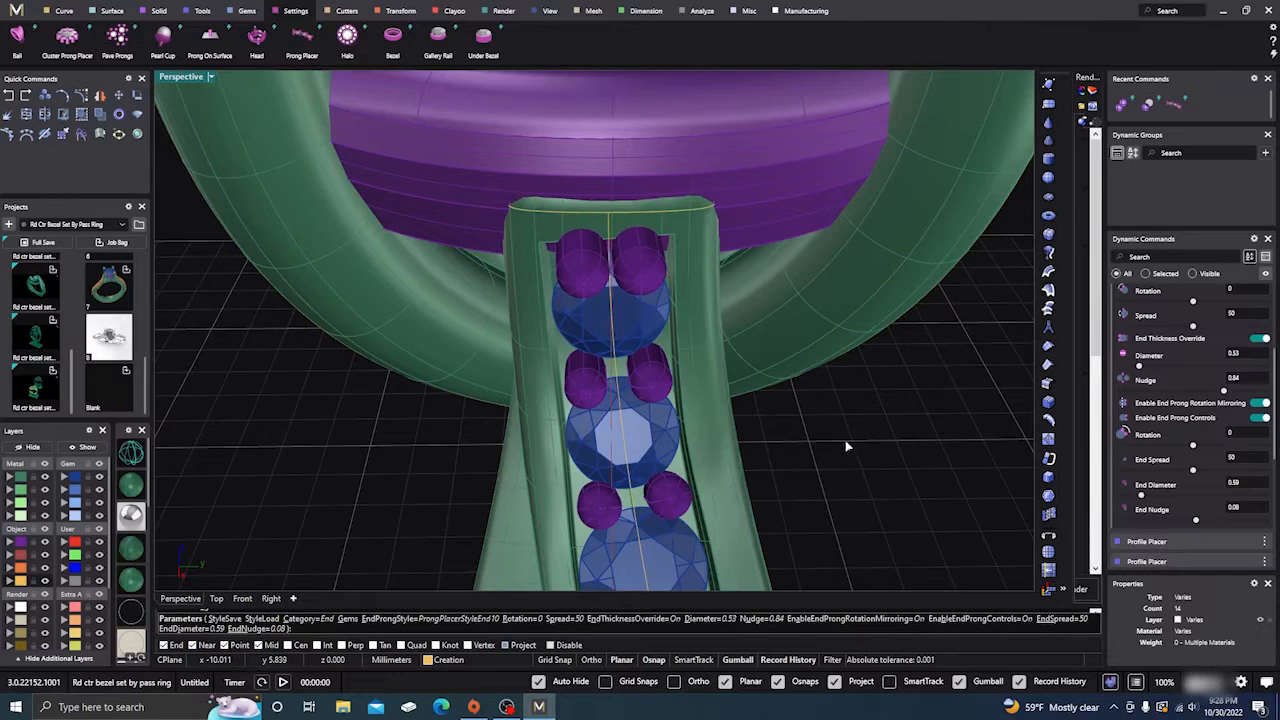
right_click(807, 447)
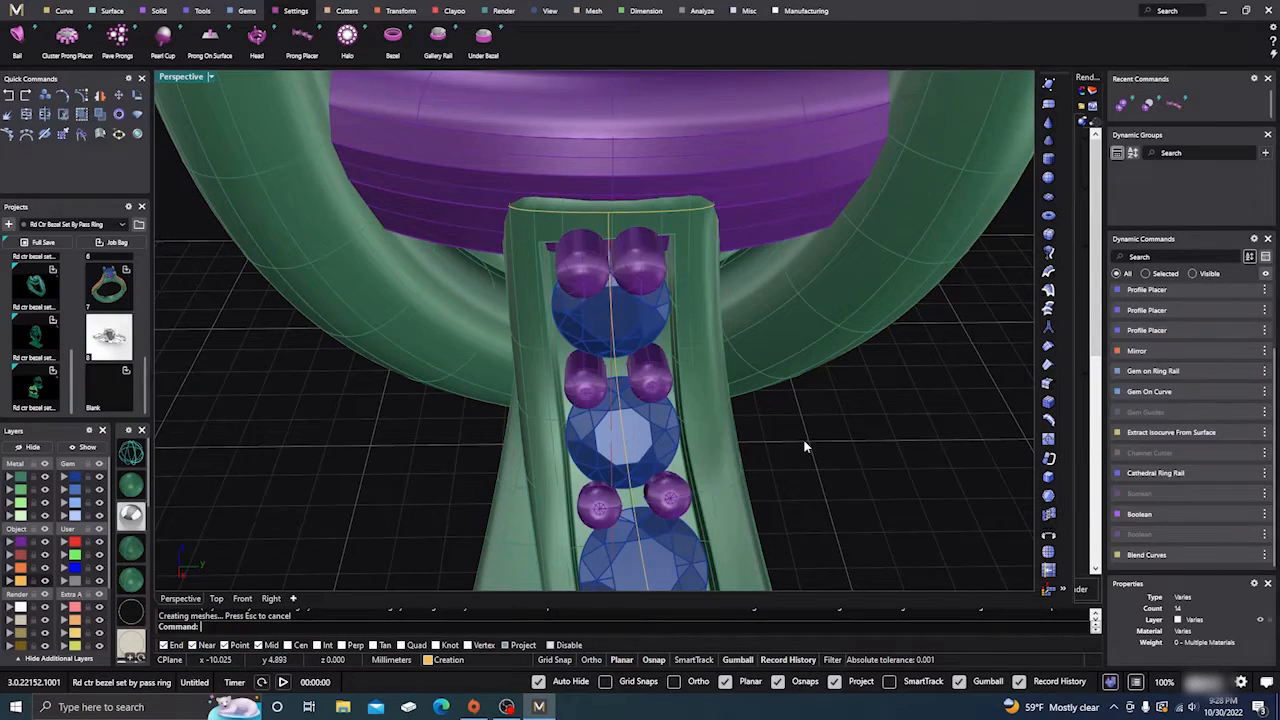
Subtract the remaining gem channel cutter from the shank with Boolean Difference and delete the leftover cutter
scroll(806, 446, "down", 11)
right_click_drag(806, 446, 778, 389)
scroll(778, 389, "down", 10)
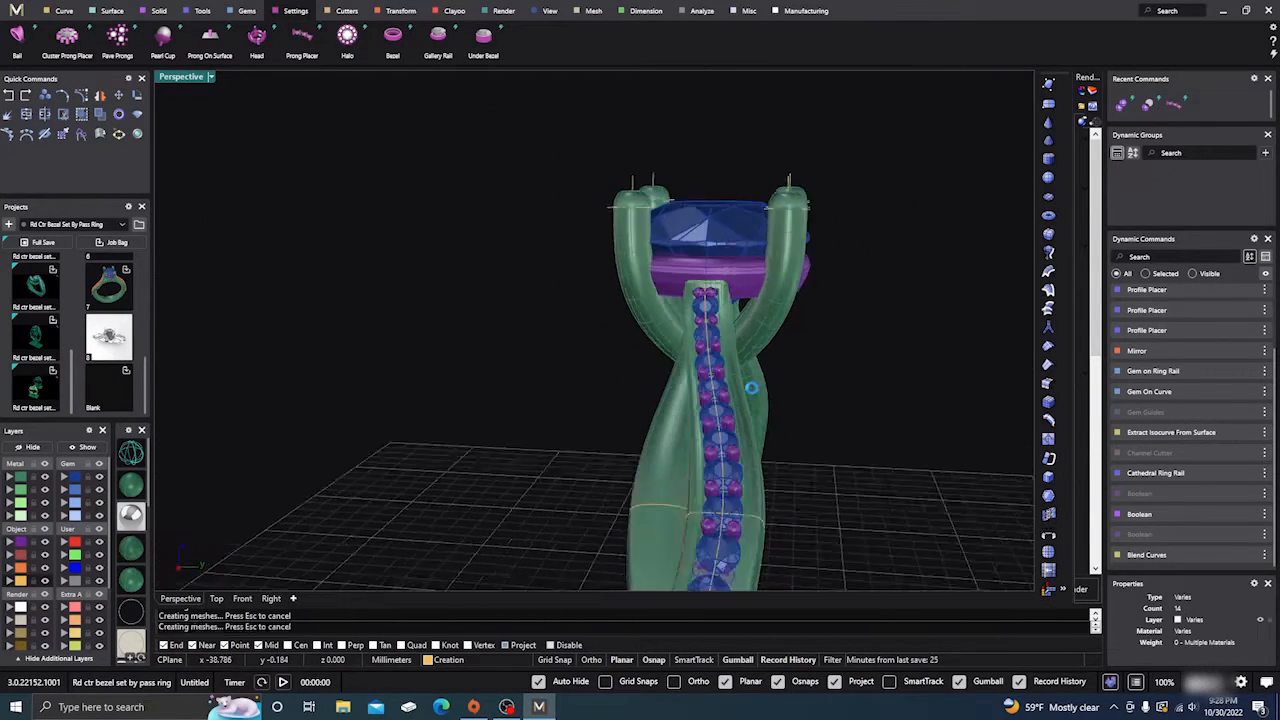
right_click_drag(547, 420, 594, 403)
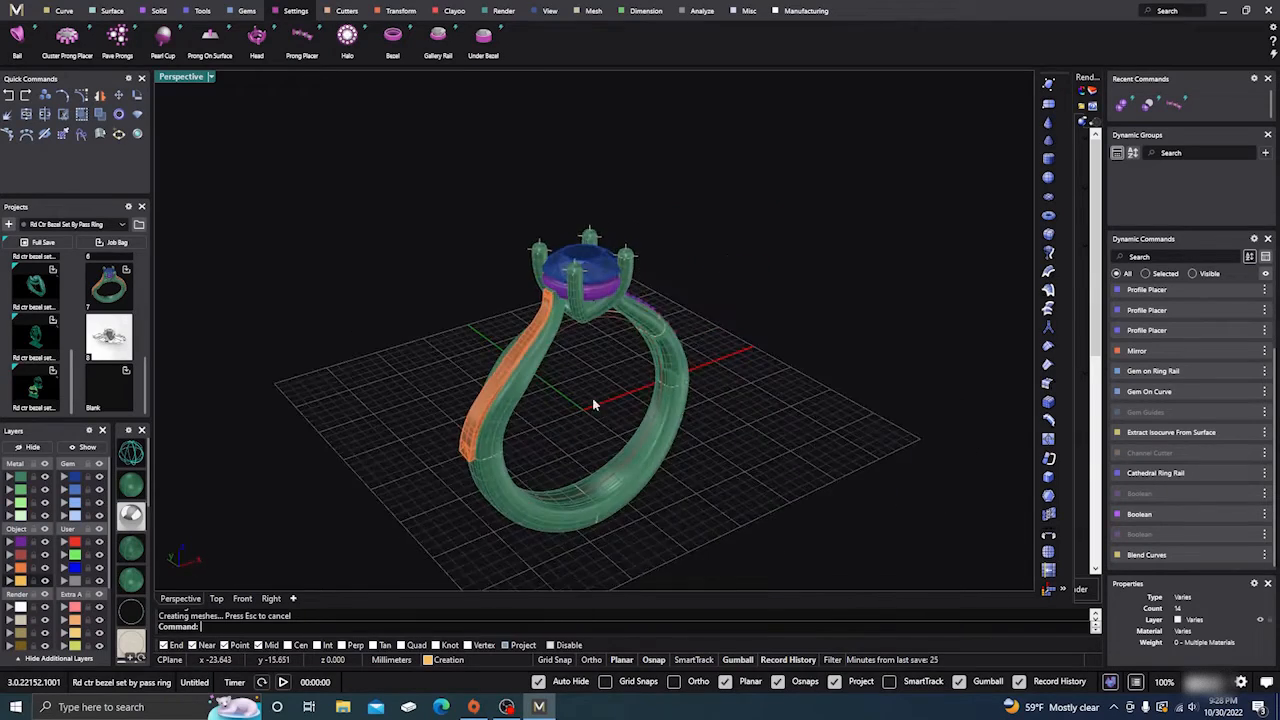
scroll(471, 363, "up", 6)
right_click_drag(503, 381, 537, 396)
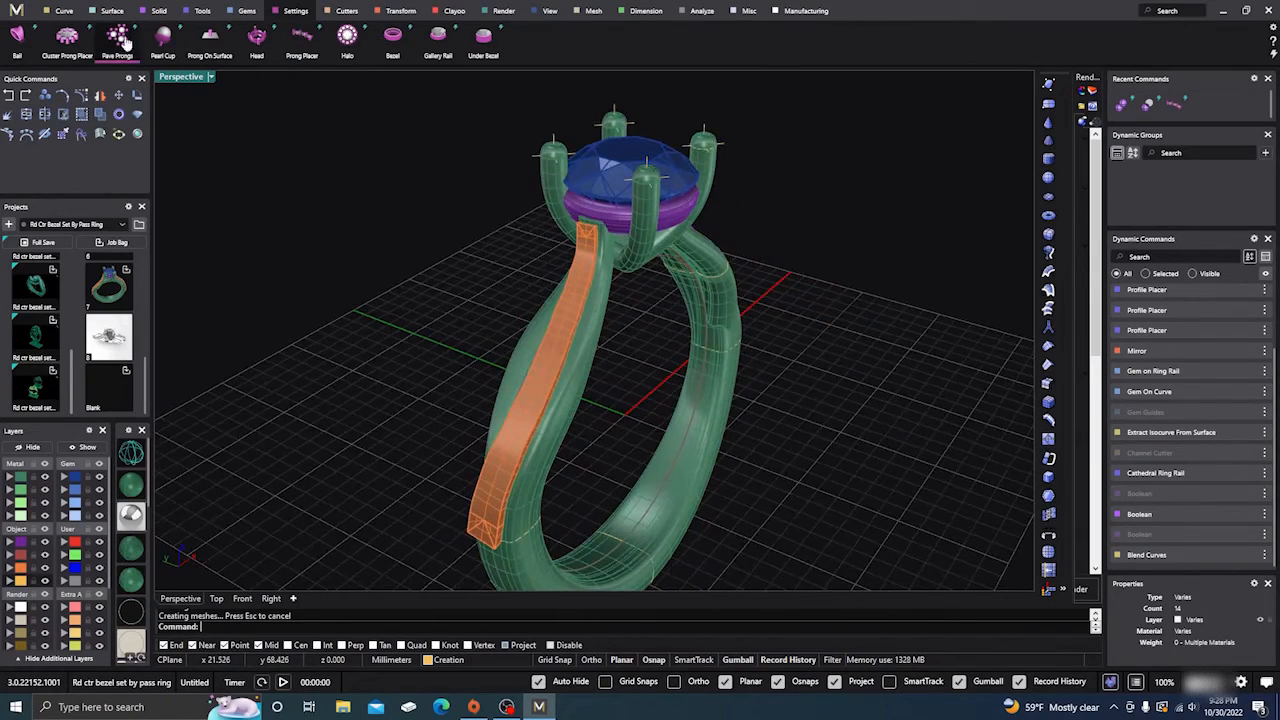
left_click(155, 12)
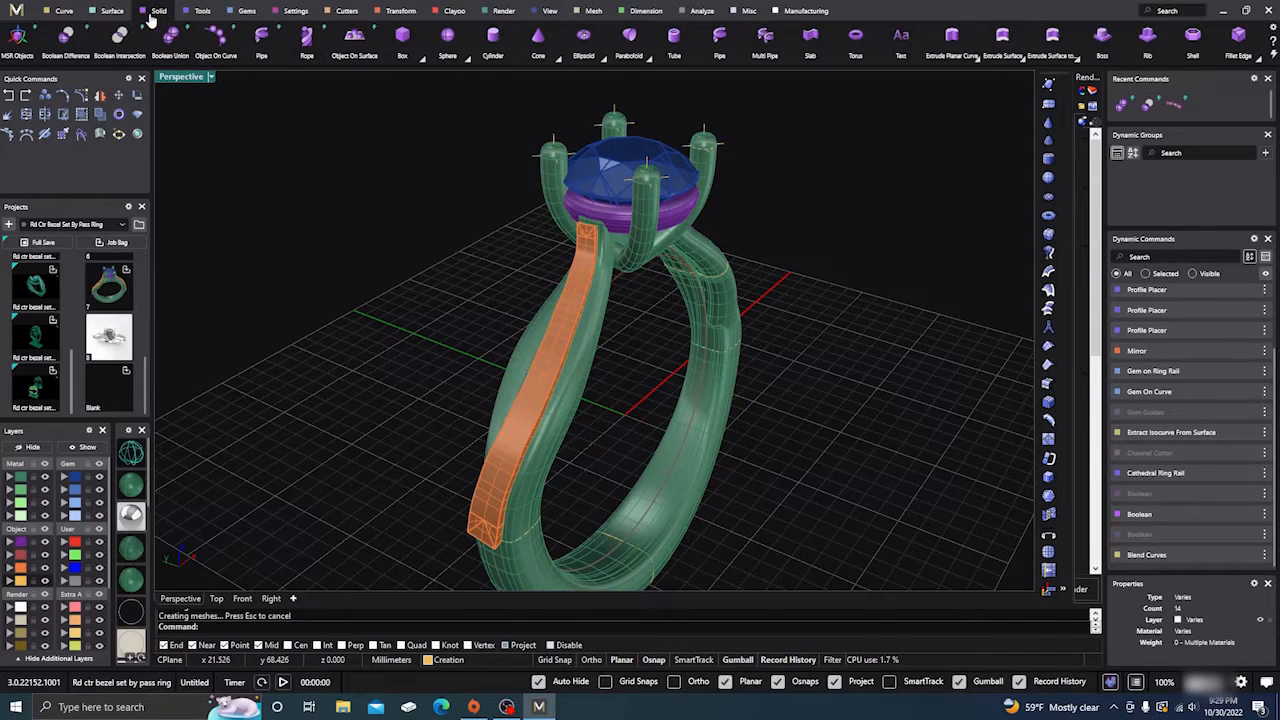
left_click(65, 36)
left_click(570, 443)
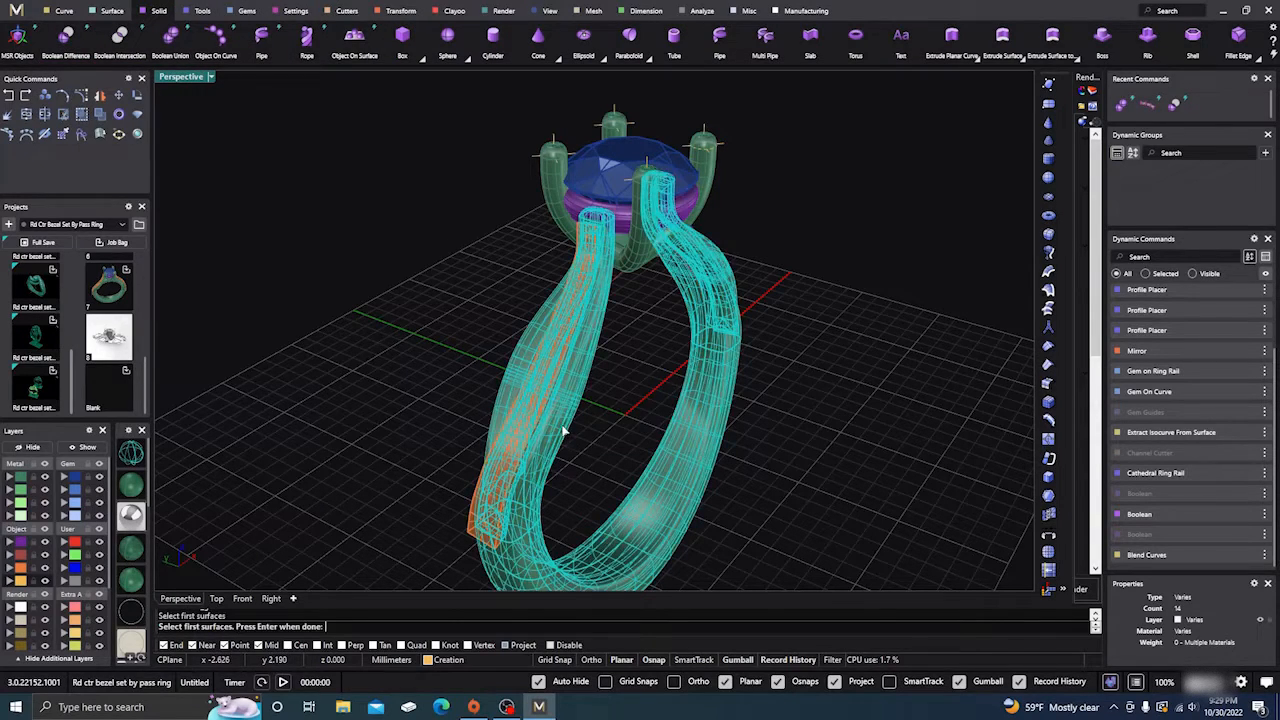
key("Return")
left_click(541, 398)
left_click(540, 395)
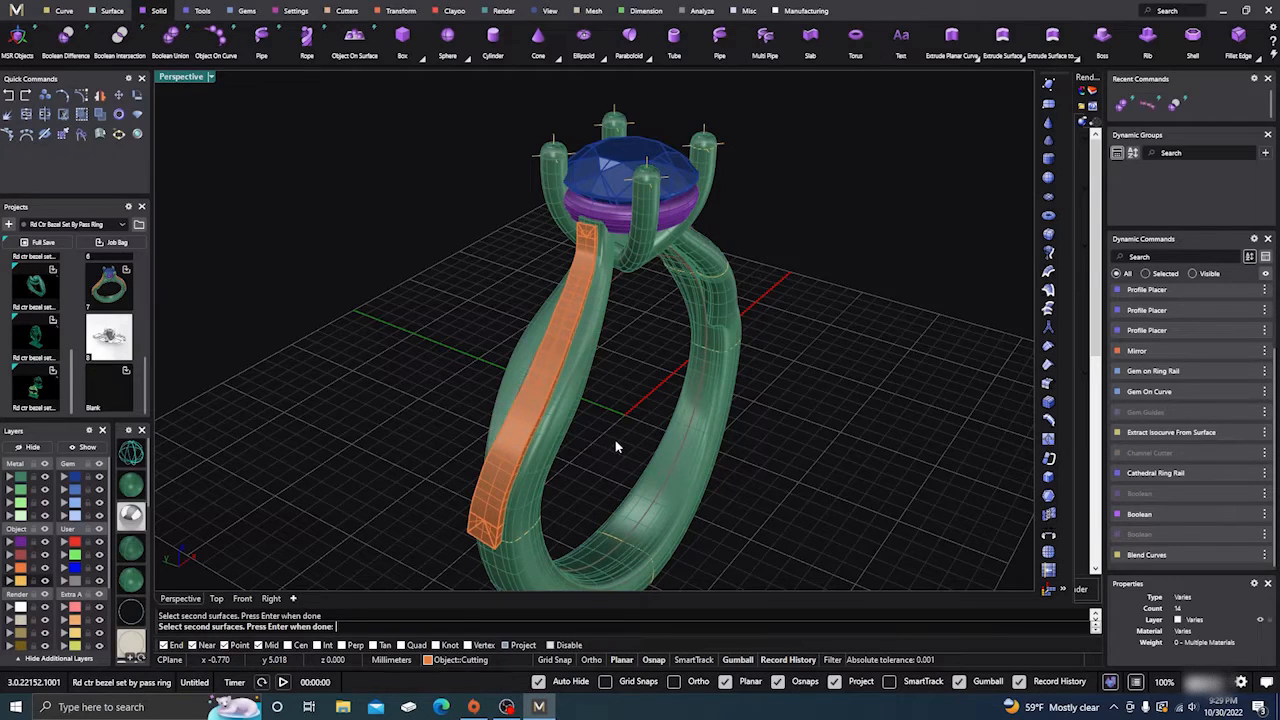
key("Return")
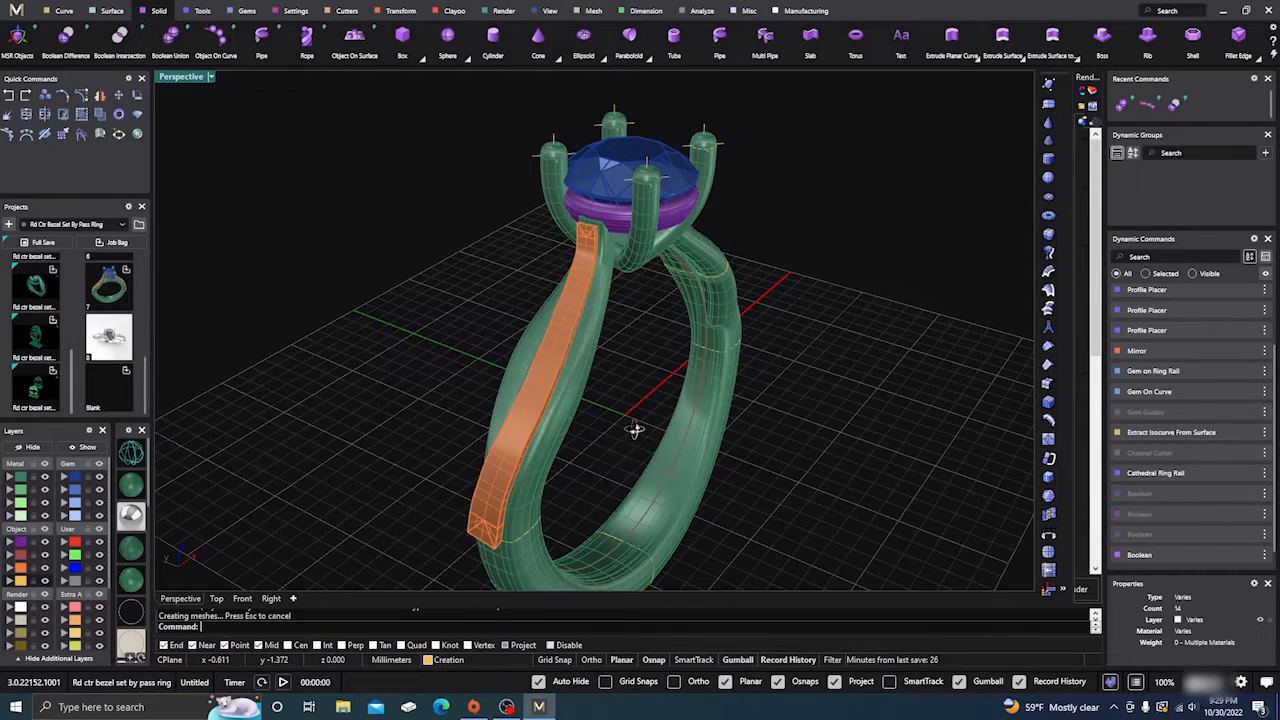
left_click(557, 378)
key("Delete")
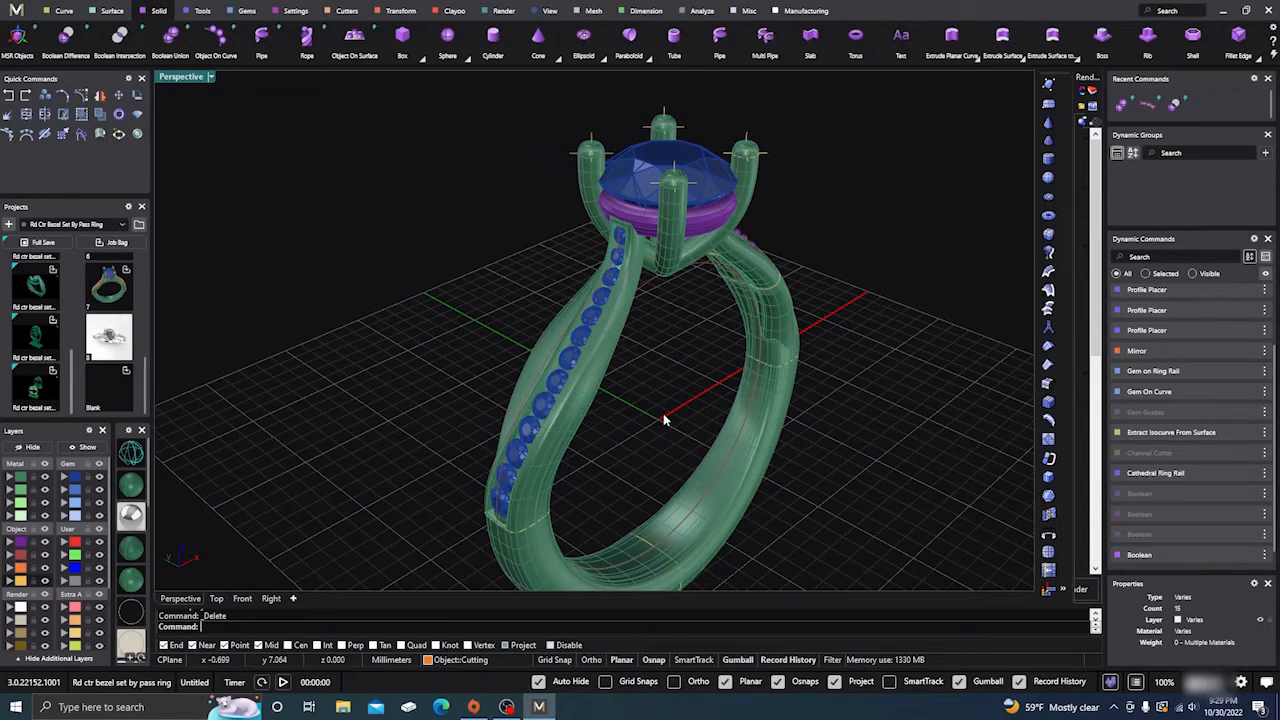
Copy the finished row of side gem prongs to the opposite shoulder by rotating it 180 degrees about 0,0,0
right_click_drag(663, 420, 420, 338)
scroll(420, 338, "down", 4)
scroll(722, 443, "up", 6)
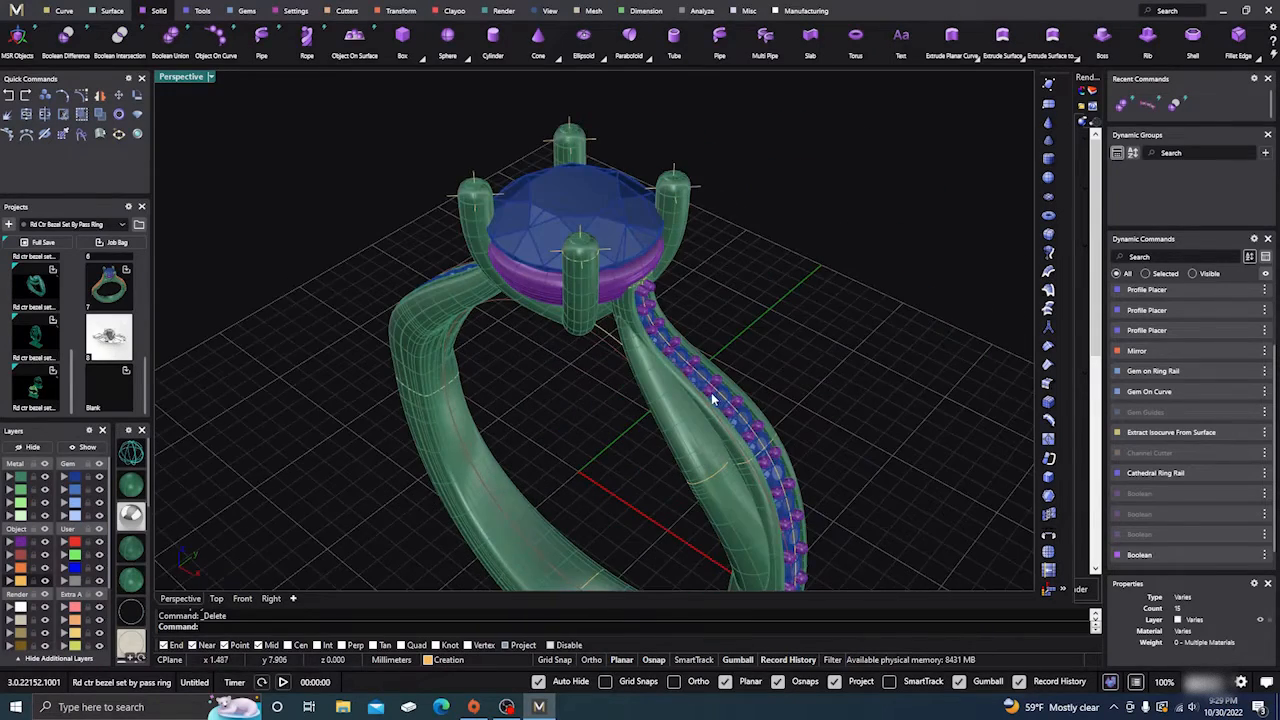
left_click(715, 400)
scroll(599, 373, "down", 4)
right_click_drag(565, 396, 674, 414)
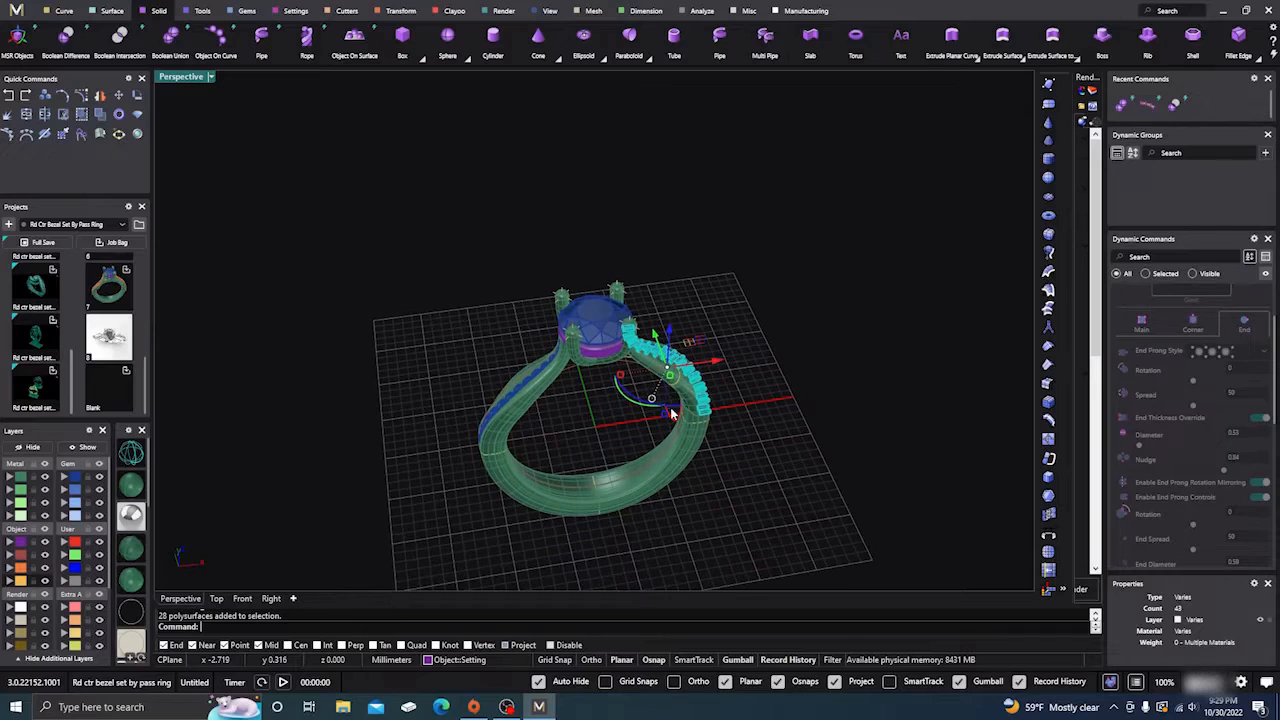
left_click(136, 99)
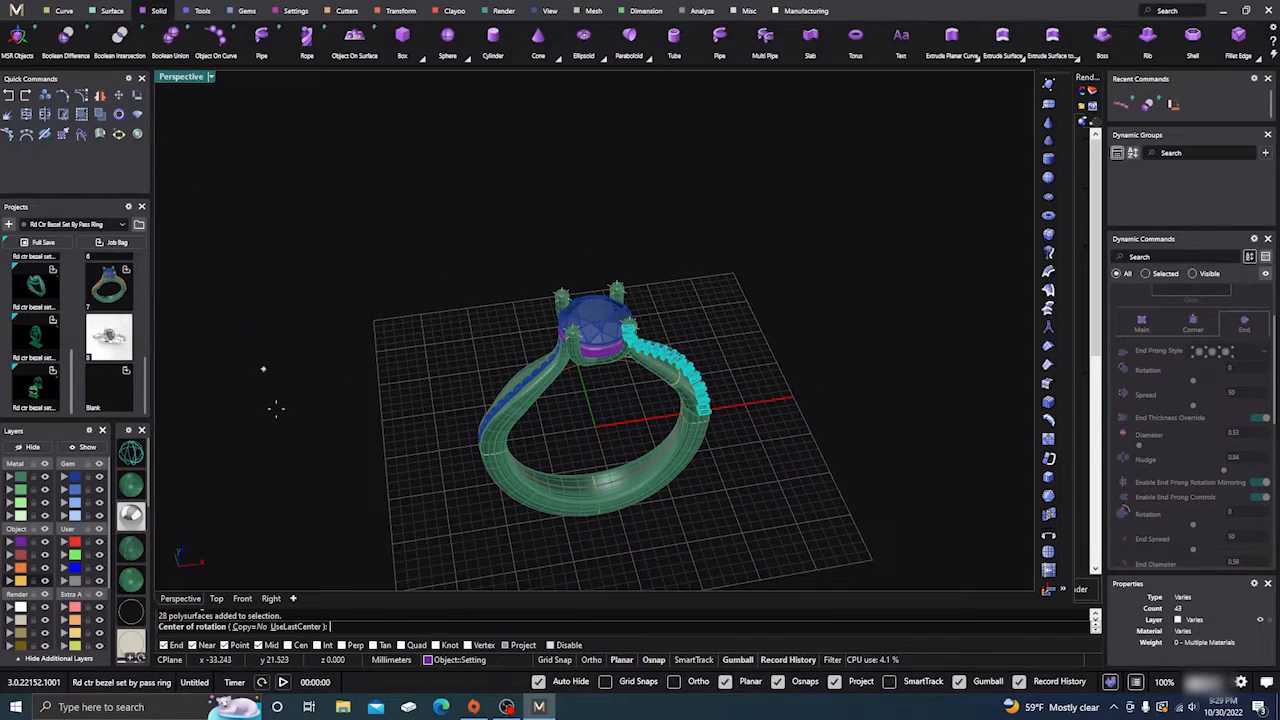
left_click(246, 626)
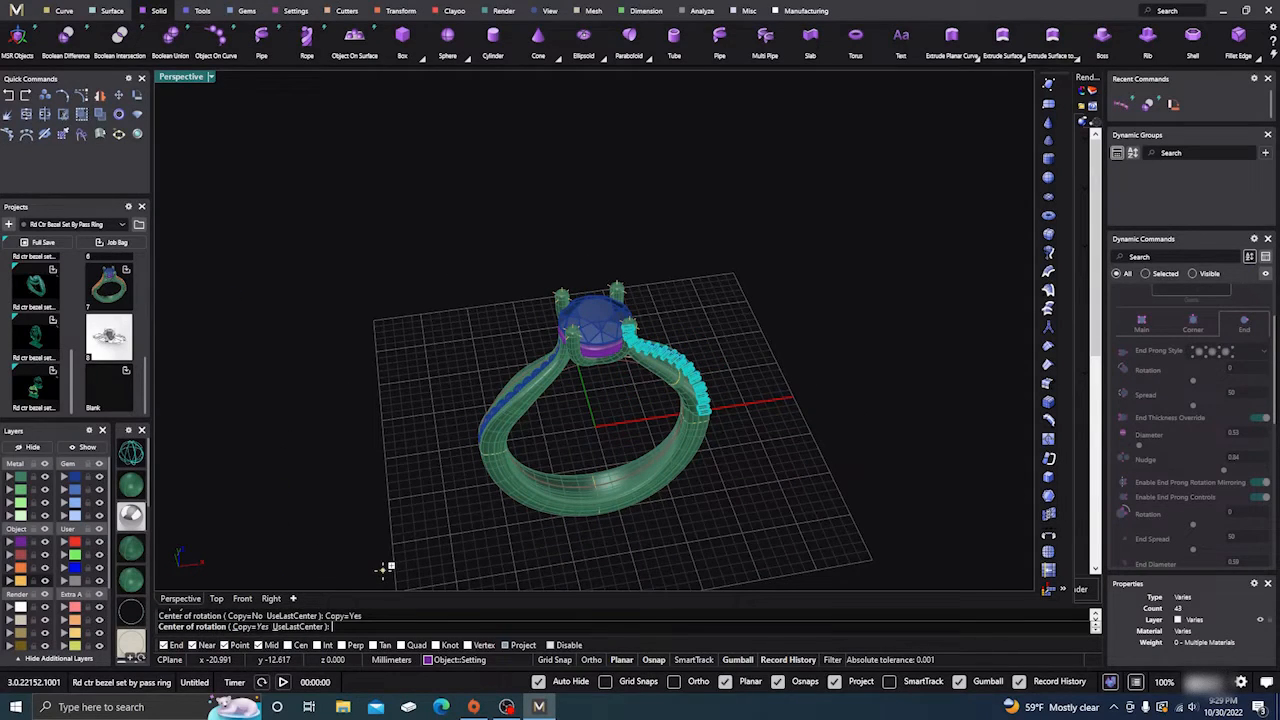
type("0,0,0")
key("Return")
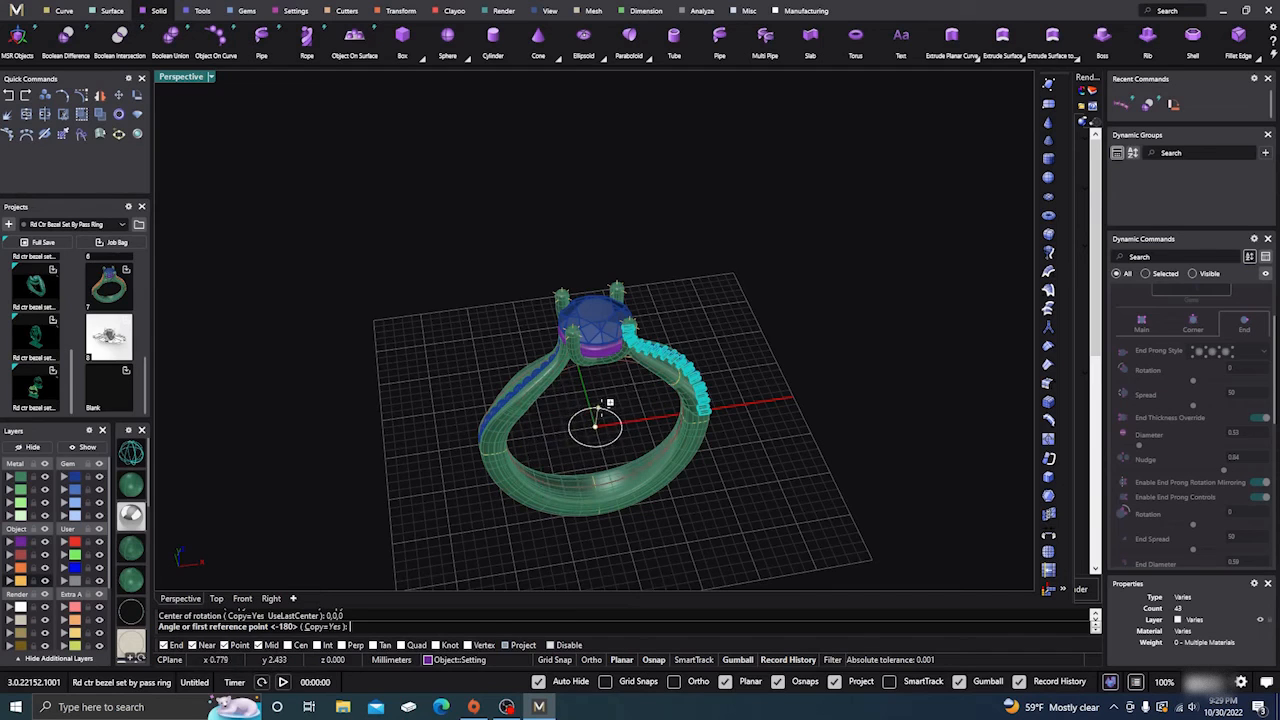
left_click(585, 384)
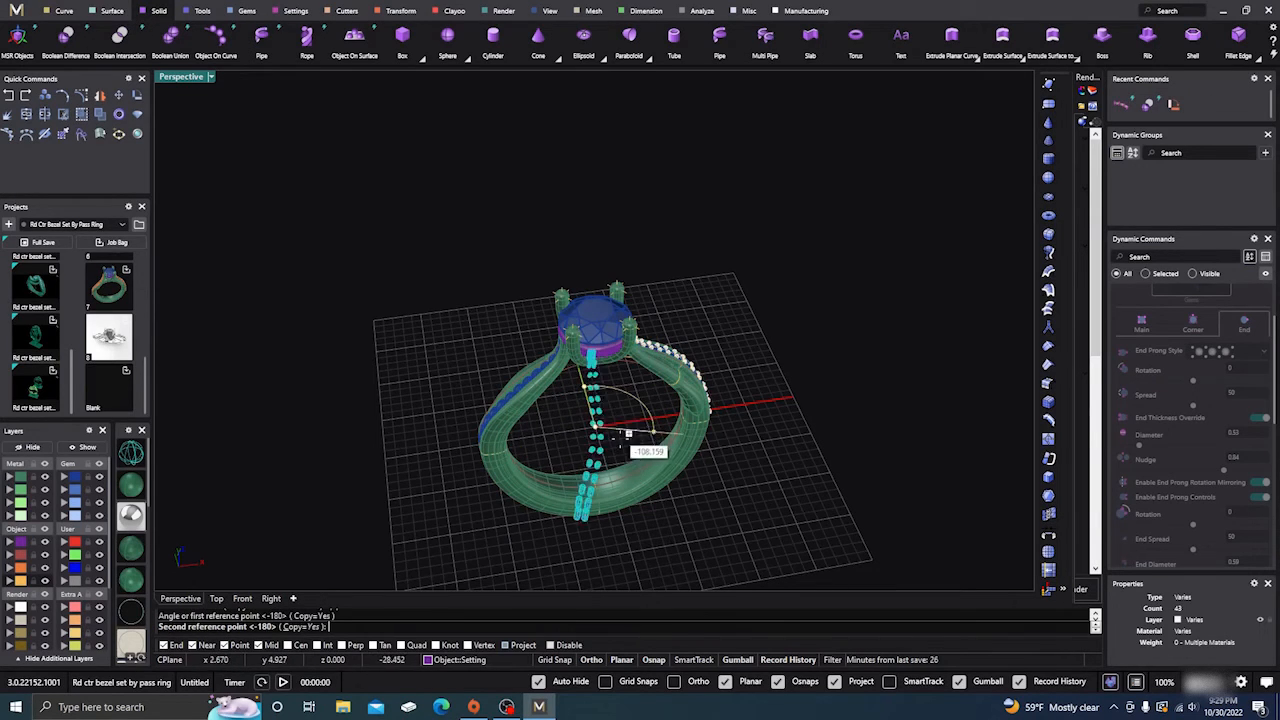
left_click(631, 551)
key("Return")
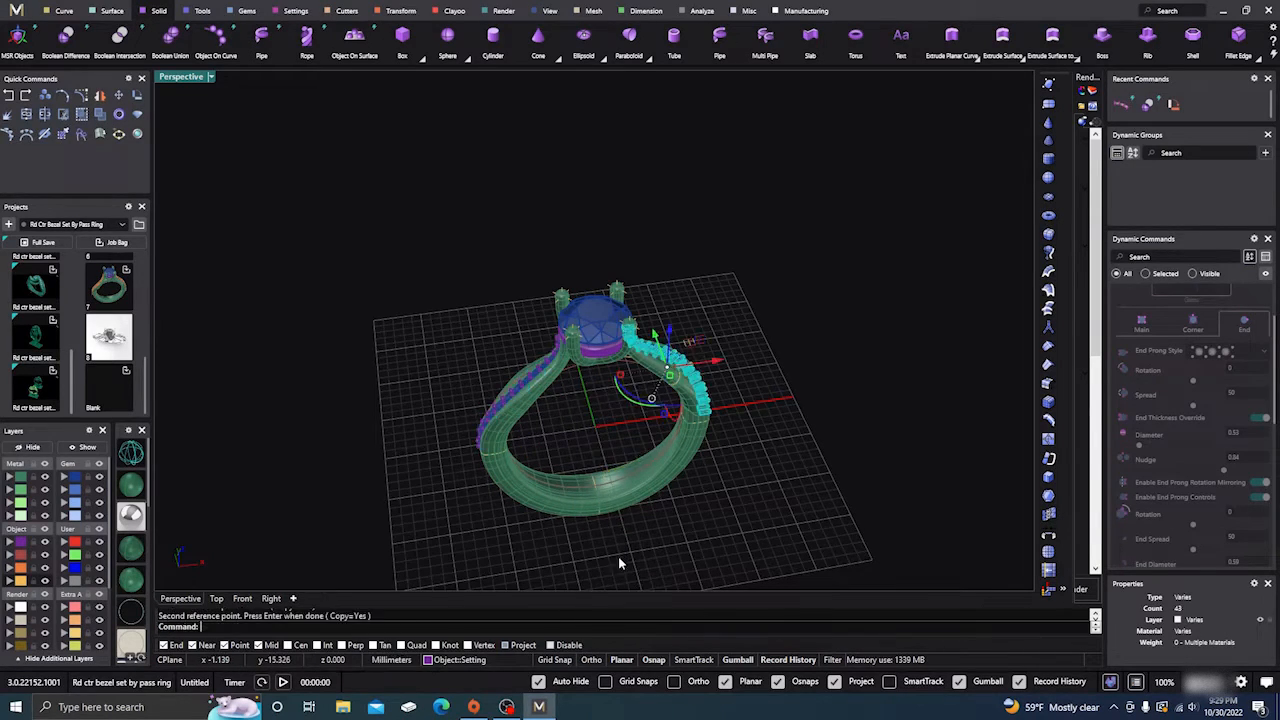
Deselect the prongs, make the Cutting layer current and hide the Creation layer
right_click_drag(593, 530, 560, 500)
left_click(597, 450)
left_click(45, 581)
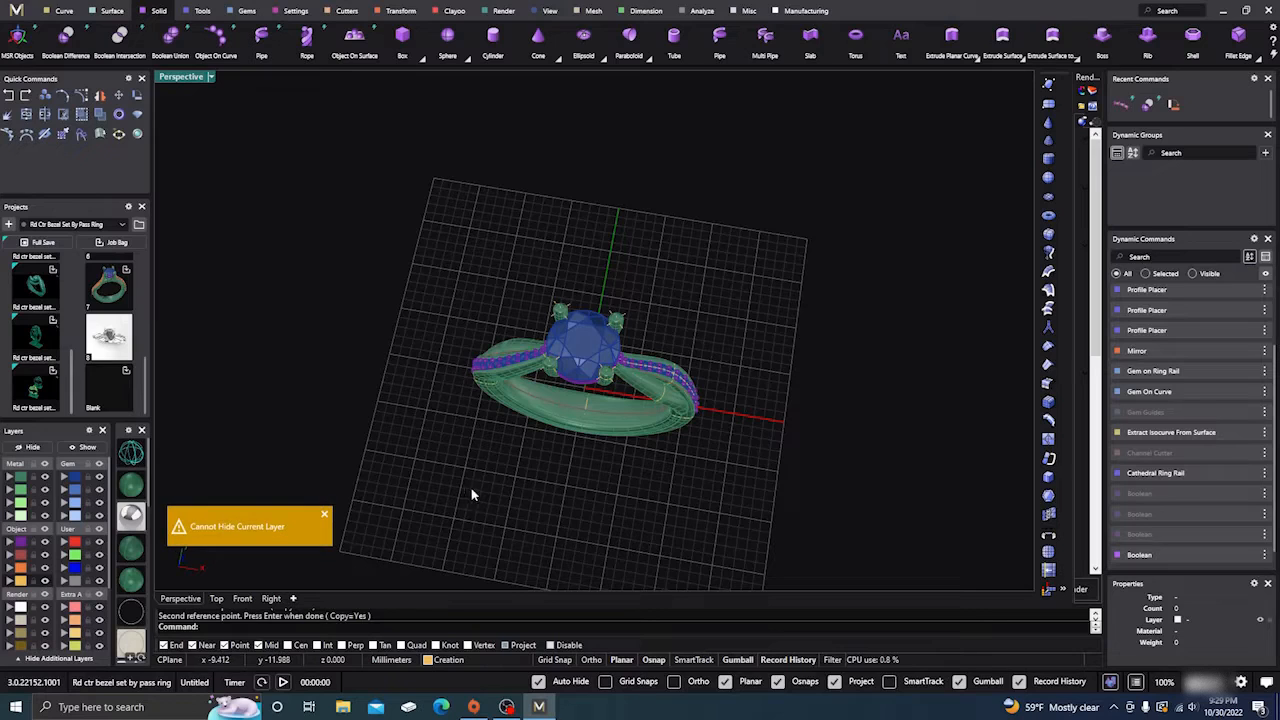
left_click(25, 567)
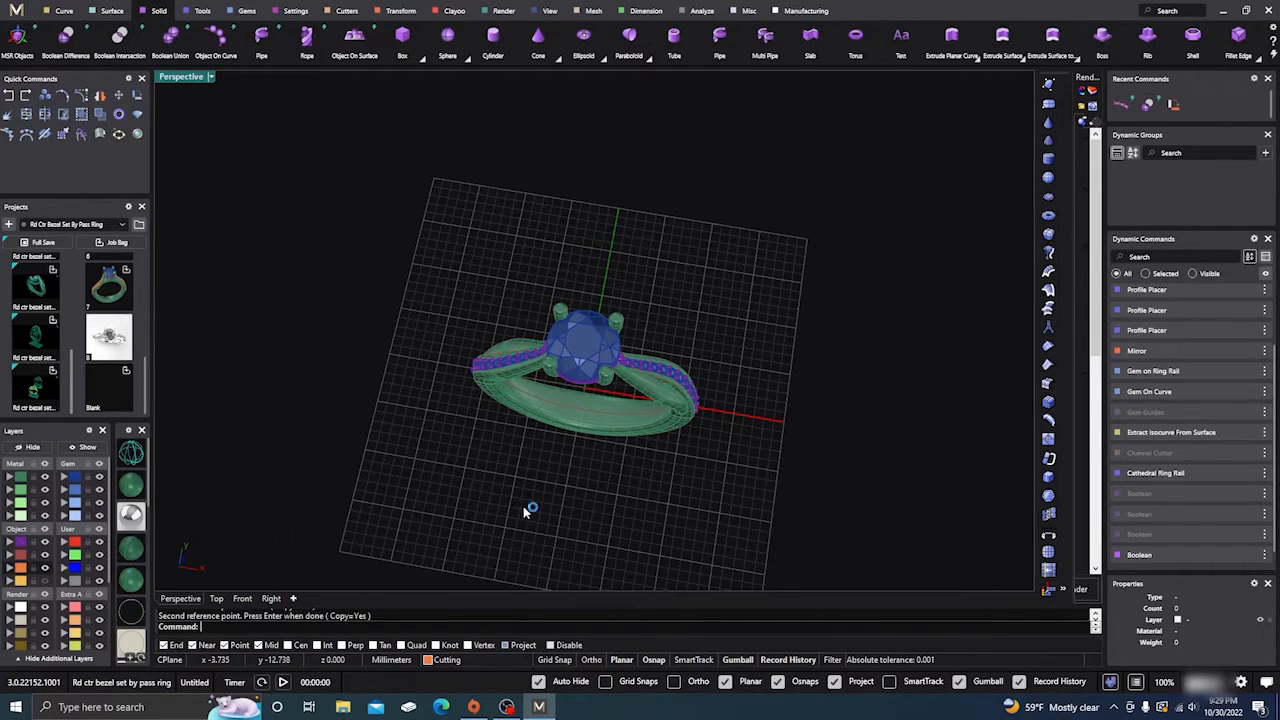
Edit the under bezel beneath the centre stone and set its girdle offset to -0.09 mm
right_click_drag(529, 509, 536, 403)
left_click(536, 404)
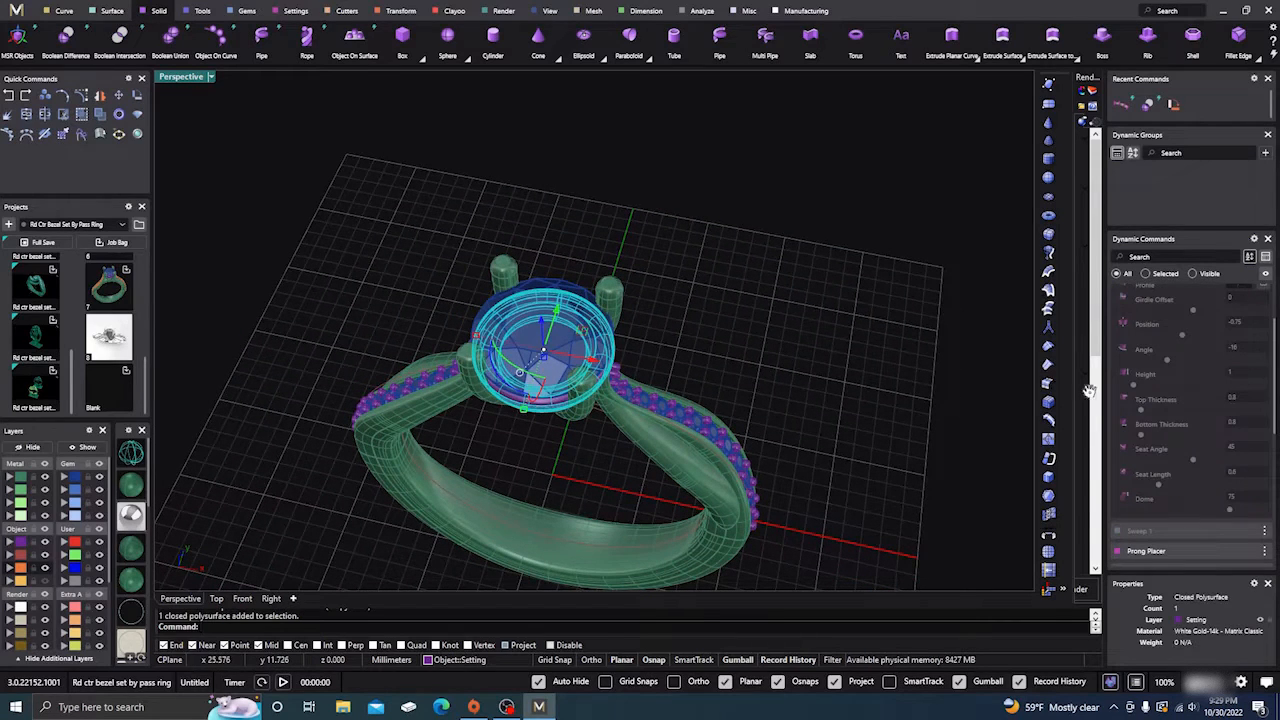
scroll(1187, 433, "up", 3)
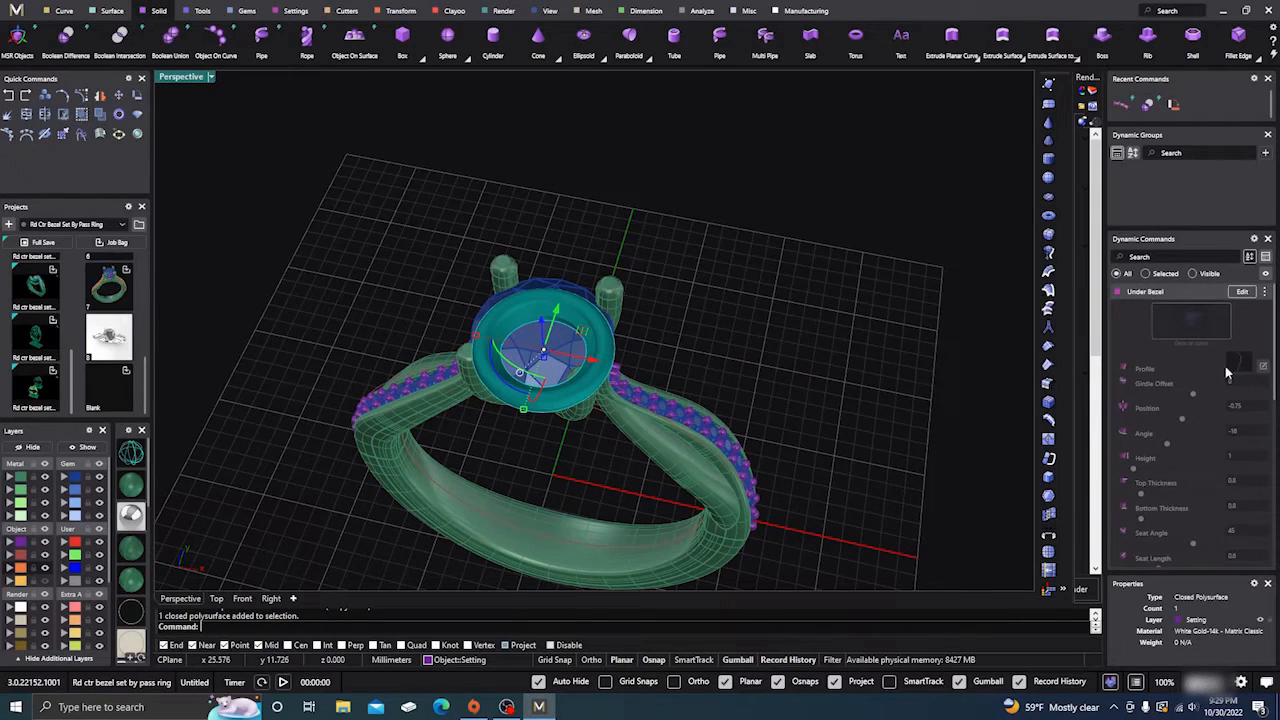
left_click(1242, 291)
right_click_drag(640, 380, 651, 410)
scroll(651, 410, "up", 5)
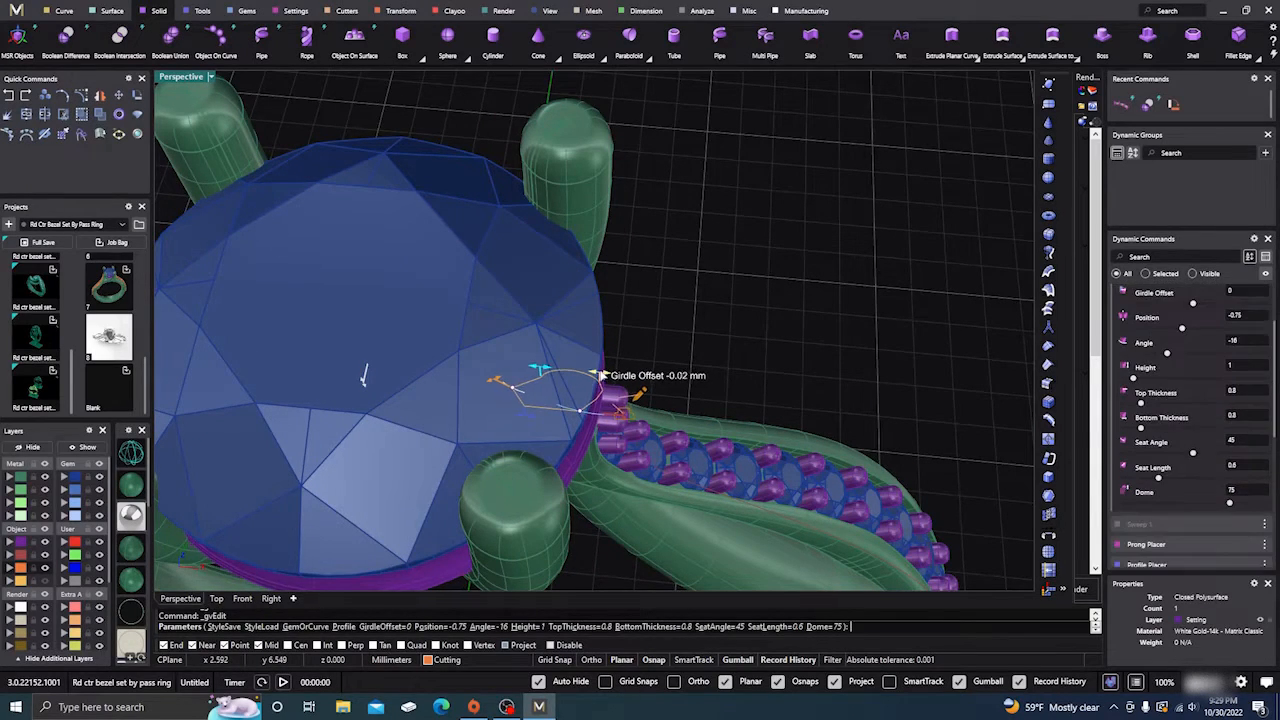
left_click_drag(603, 375, 596, 375)
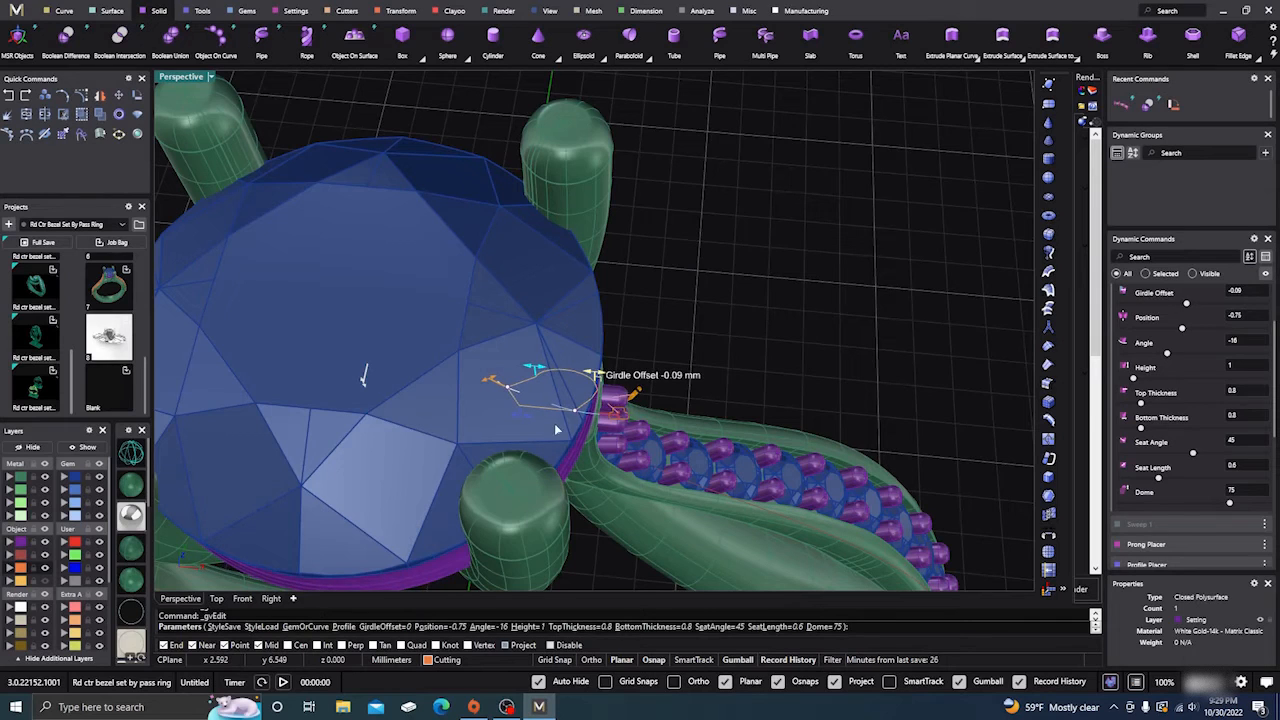
right_click_drag(602, 530, 604, 544)
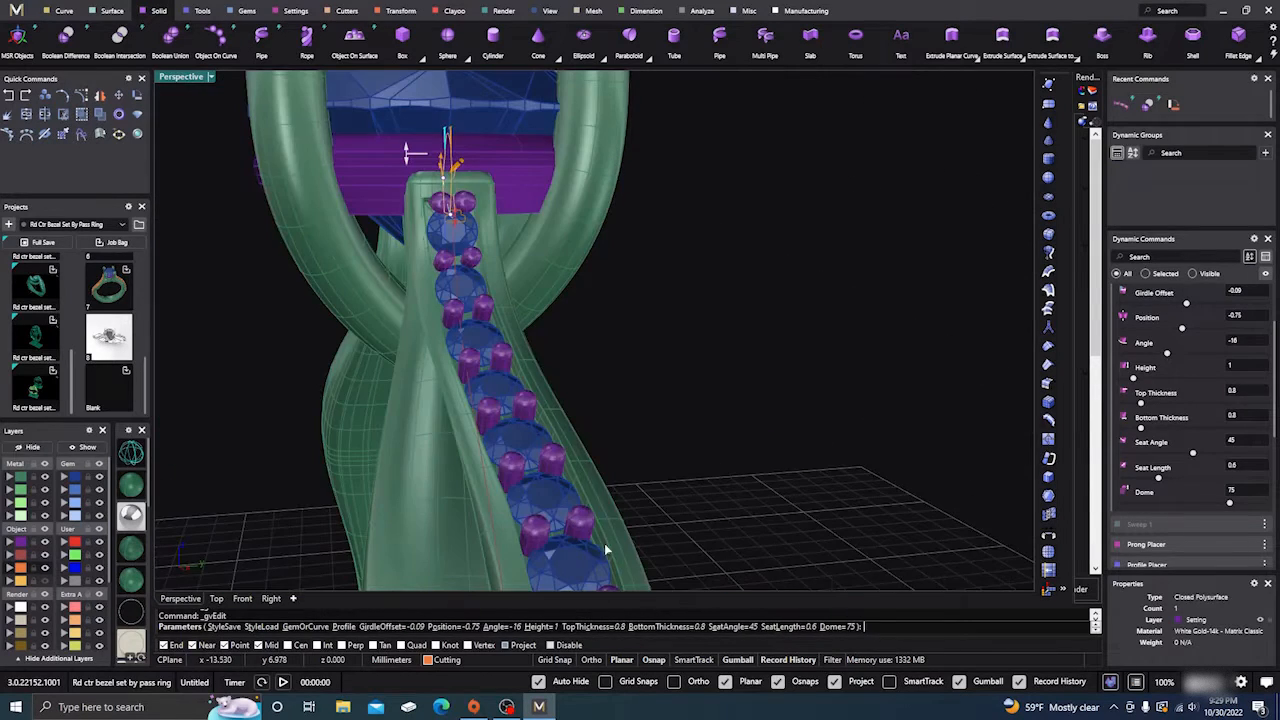
right_click_drag(590, 500, 658, 418)
scroll(651, 408, "down", 5)
right_click(644, 384)
Display the ring in rendered metal and gem materials and examine the bypass shank, side gems and head from several angles
scroll(642, 402, "down", 4)
scroll(583, 427, "down", 6)
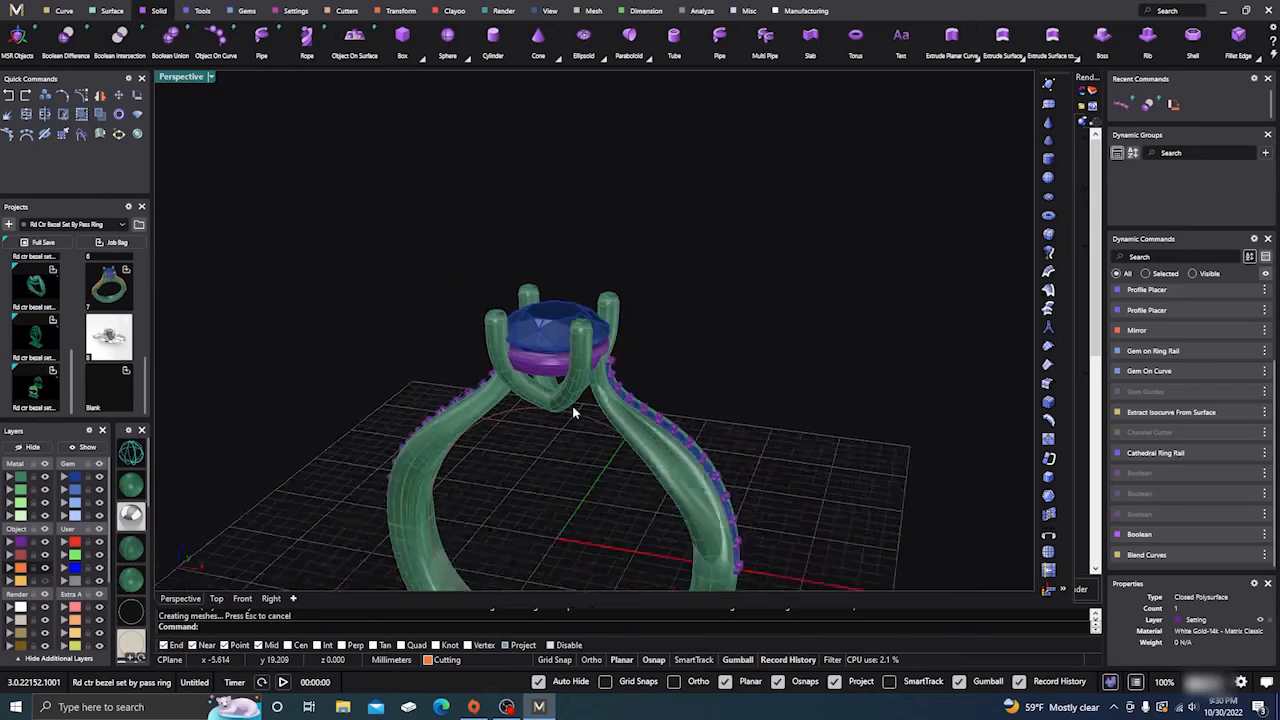
left_click(132, 528)
right_click_drag(426, 423, 451, 509)
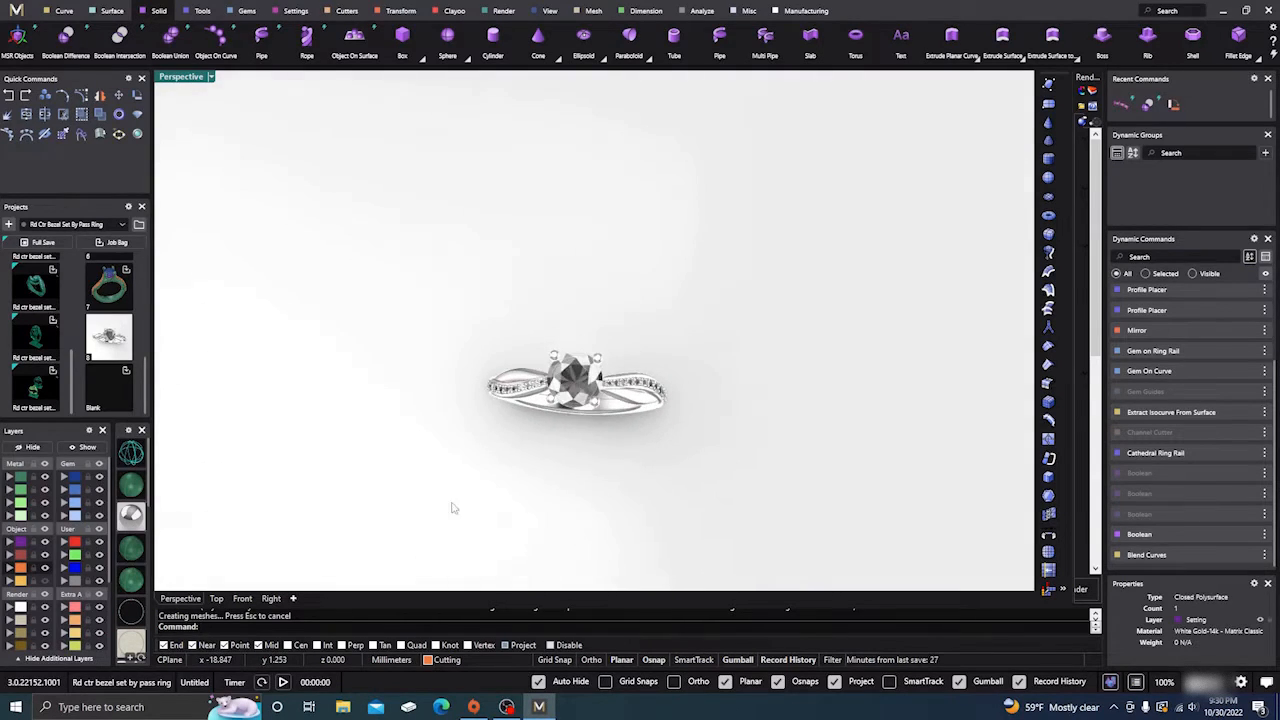
scroll(546, 440, "up", 4)
right_click_drag(546, 440, 553, 366)
scroll(573, 482, "down", 3)
right_click_drag(573, 482, 657, 451)
scroll(612, 515, "up", 3)
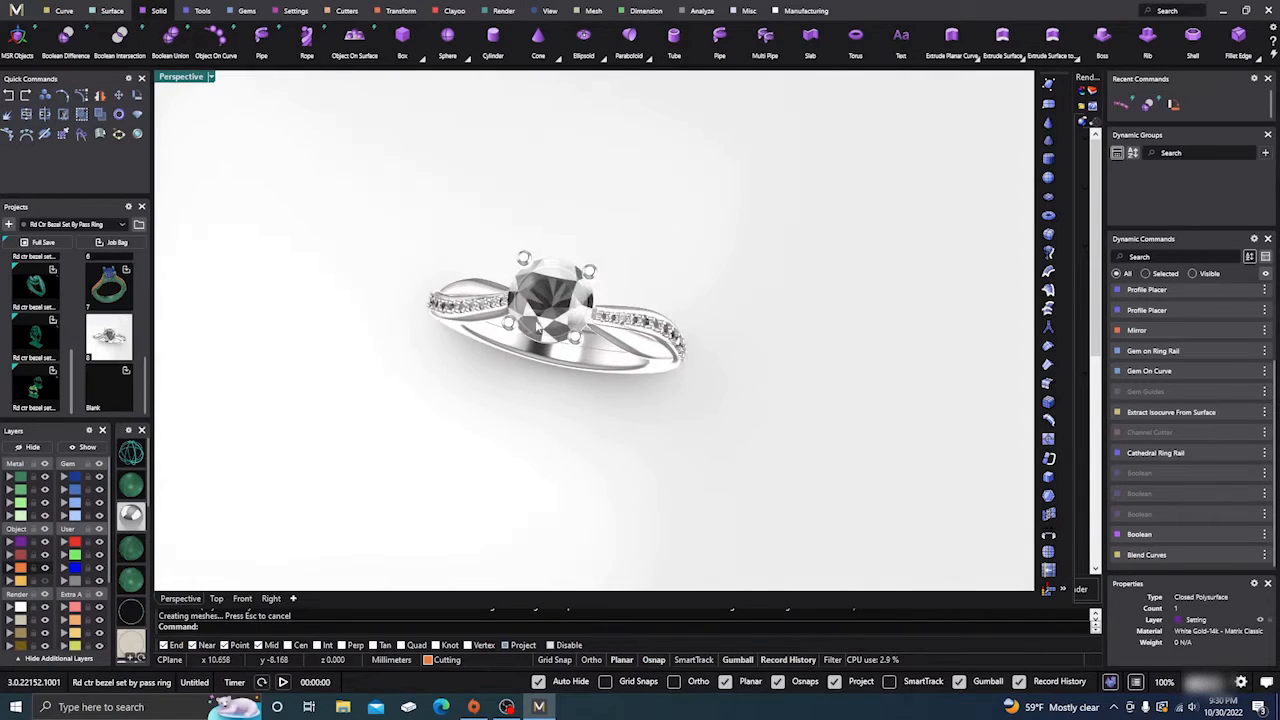
scroll(539, 328, "up", 5)
right_click_drag(533, 357, 361, 408)
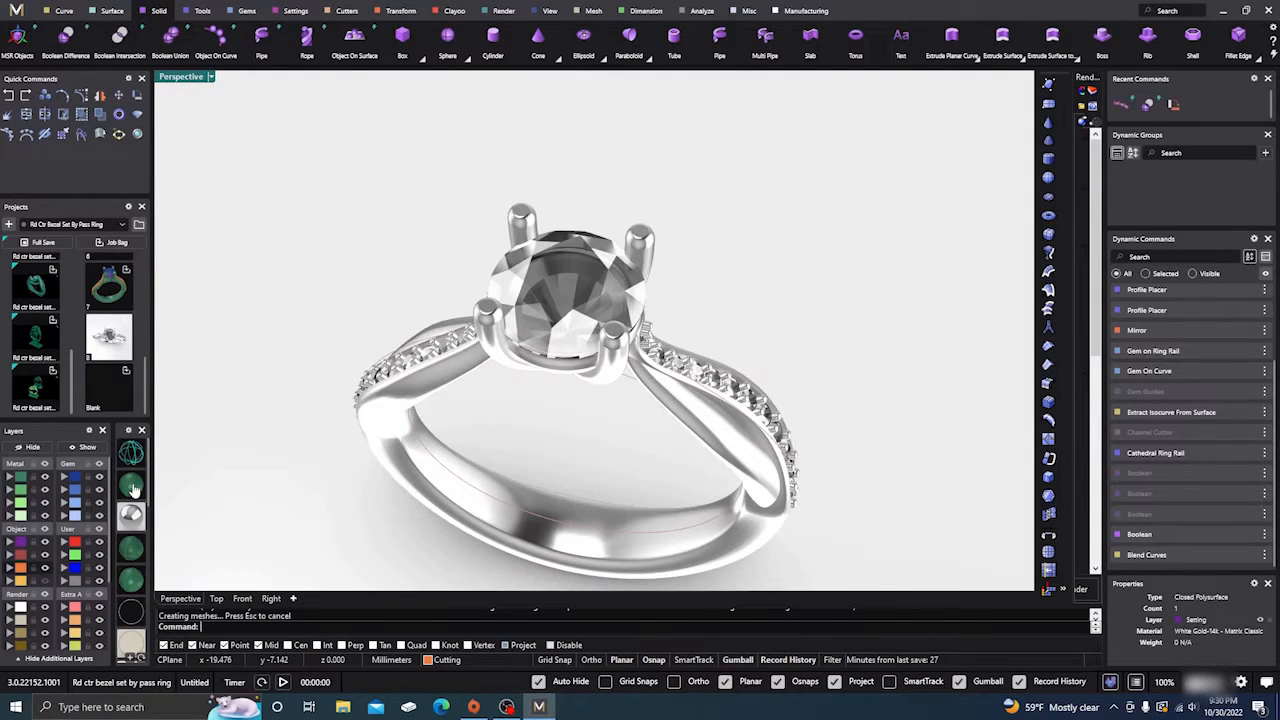
Switch the viewport to wireframe display and show the Creation layer with the construction curves again
left_click(131, 486)
scroll(597, 410, "down", 3)
mouse_move(597, 410)
right_mouse_down()
mouse_move(540, 423)
mouse_move(634, 449)
mouse_move(747, 443)
right_mouse_up()
left_click(131, 456)
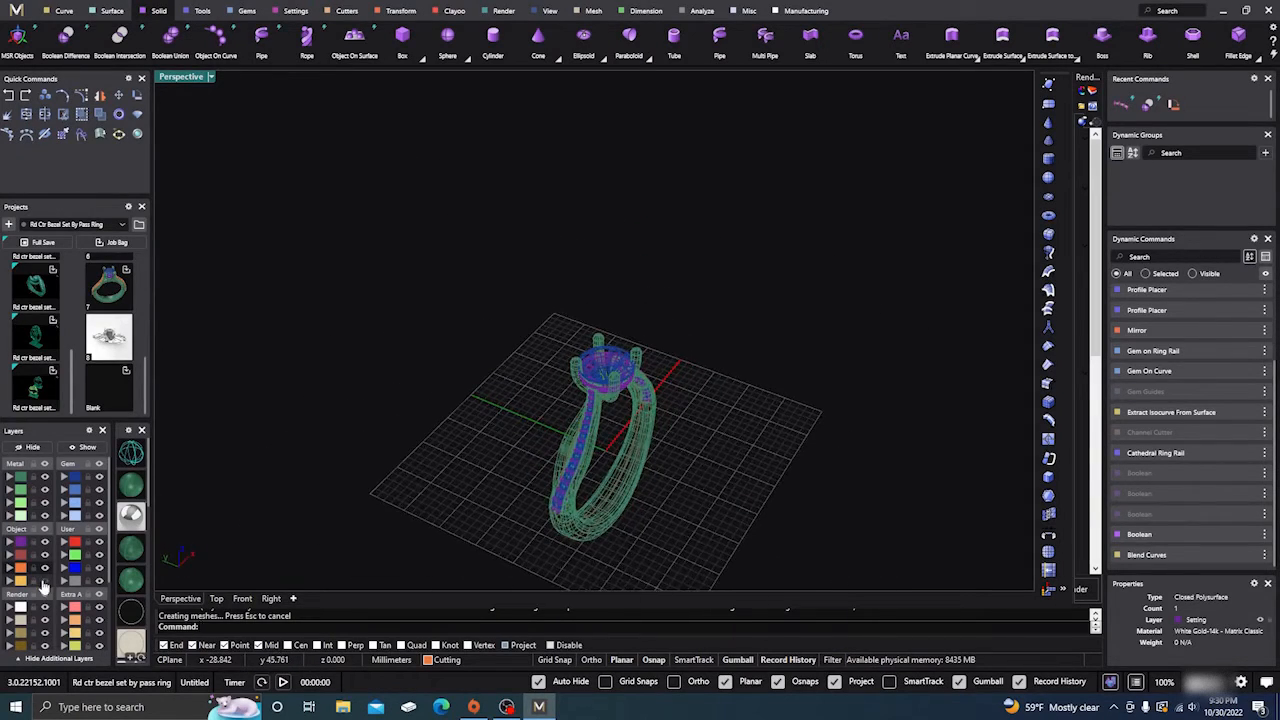
right_click_drag(765, 530, 566, 497)
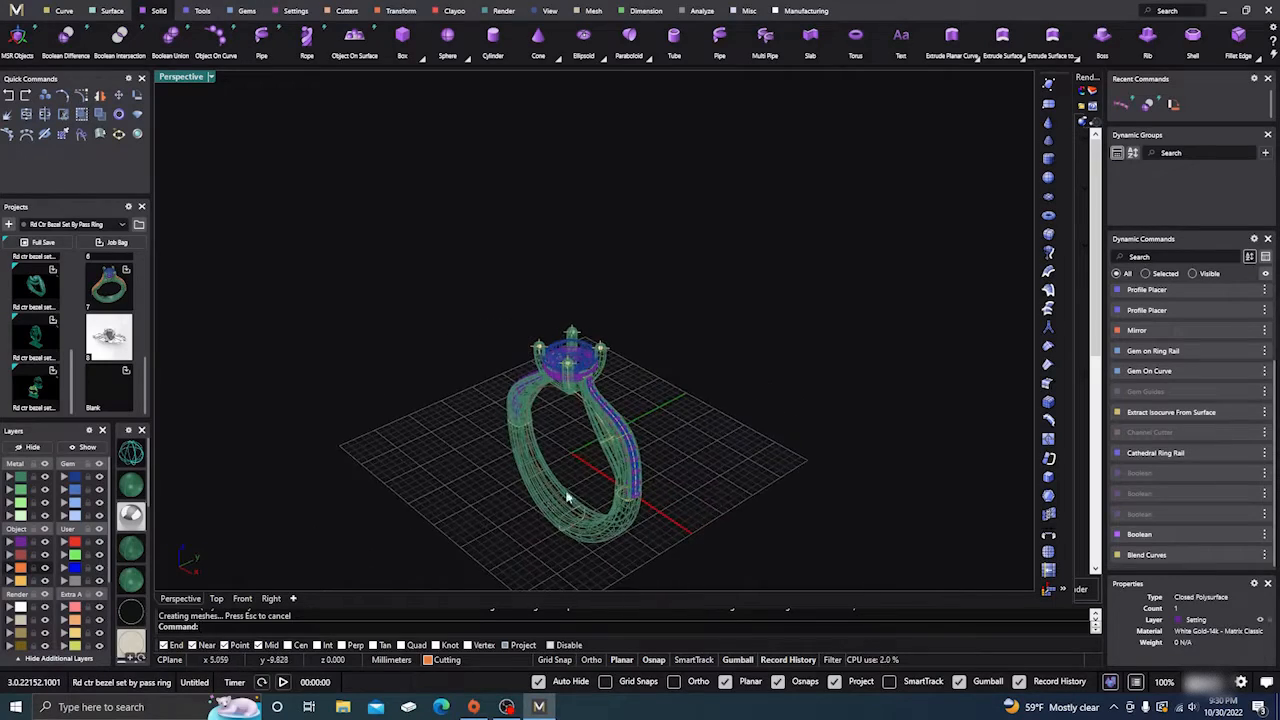
Edit the shank's placed profiles and replace the profile at the head end with profileplacer_42 from the Shank library
scroll(603, 451, "up", 8)
left_click(622, 411, "shift")
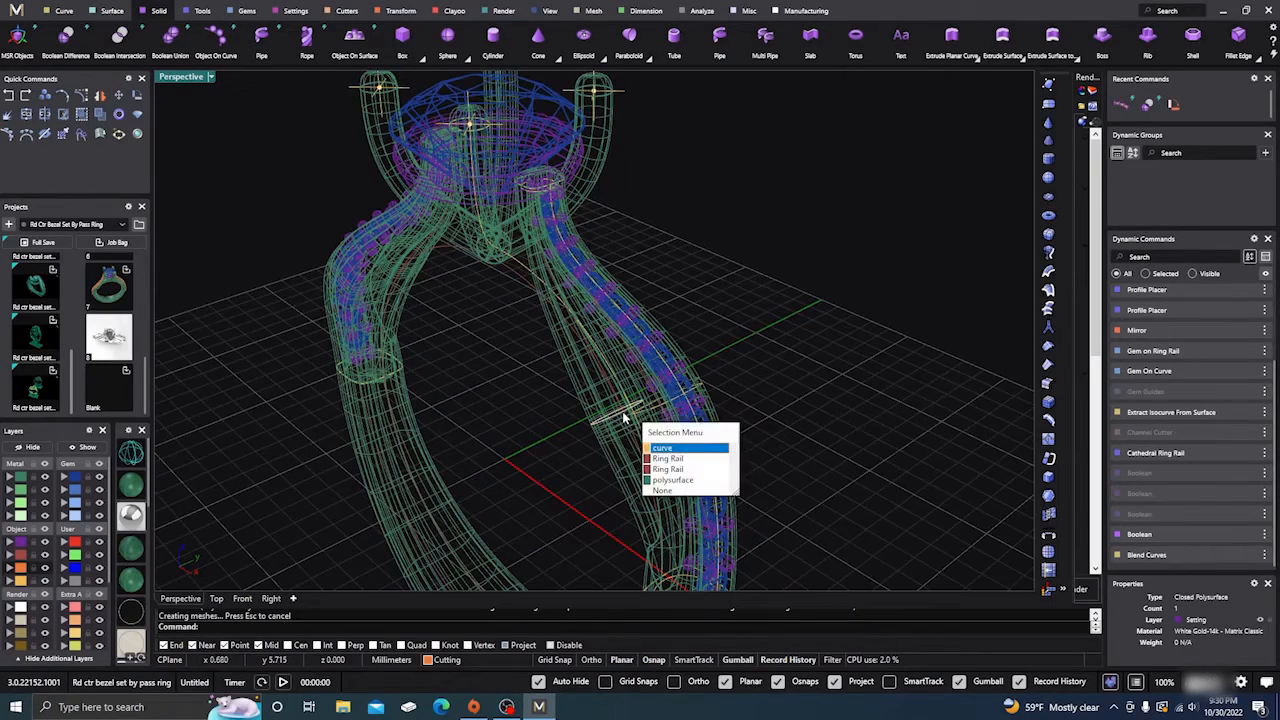
left_click(660, 451)
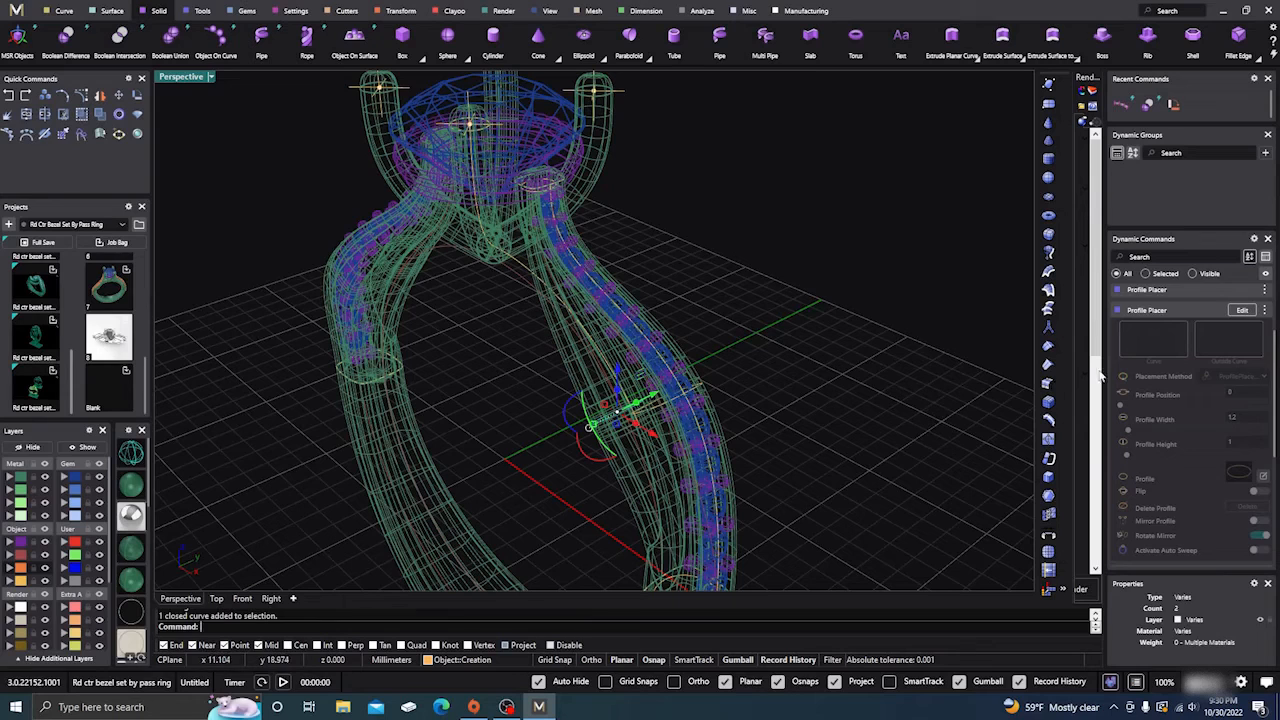
left_click(1242, 311)
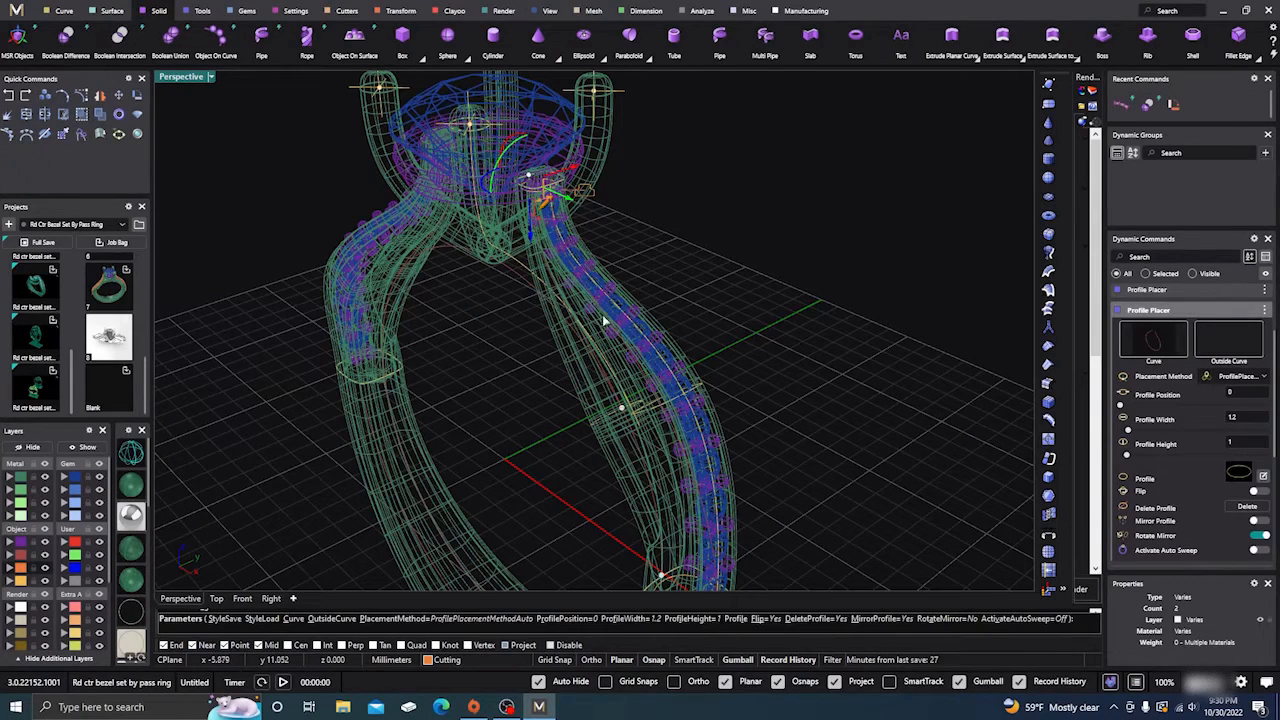
scroll(430, 315, "down", 2)
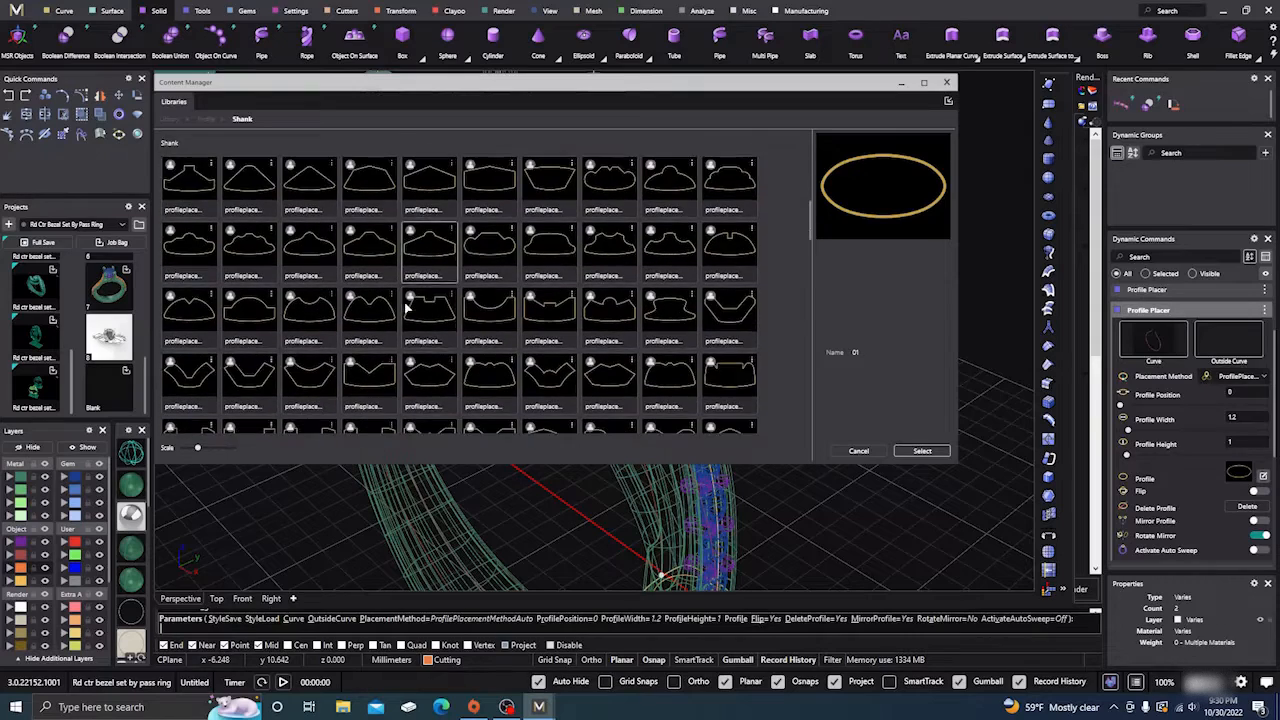
scroll(407, 311, "down", 5)
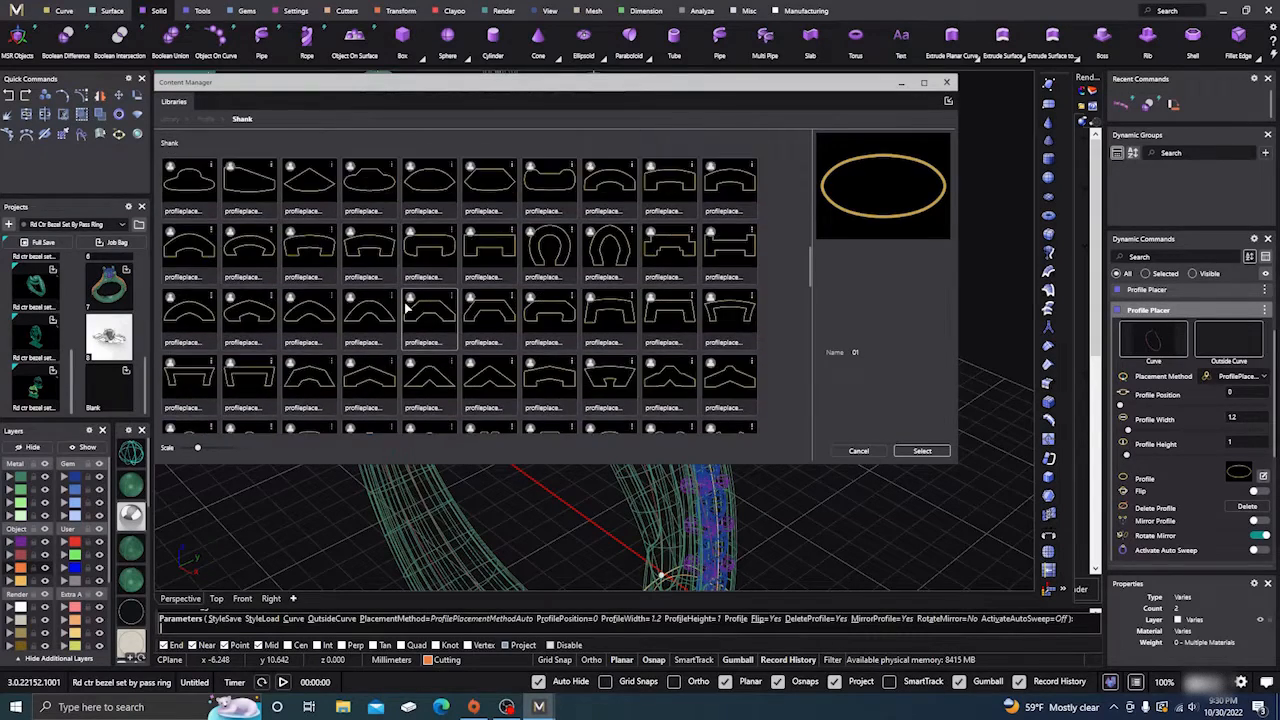
scroll(407, 311, "down", 5)
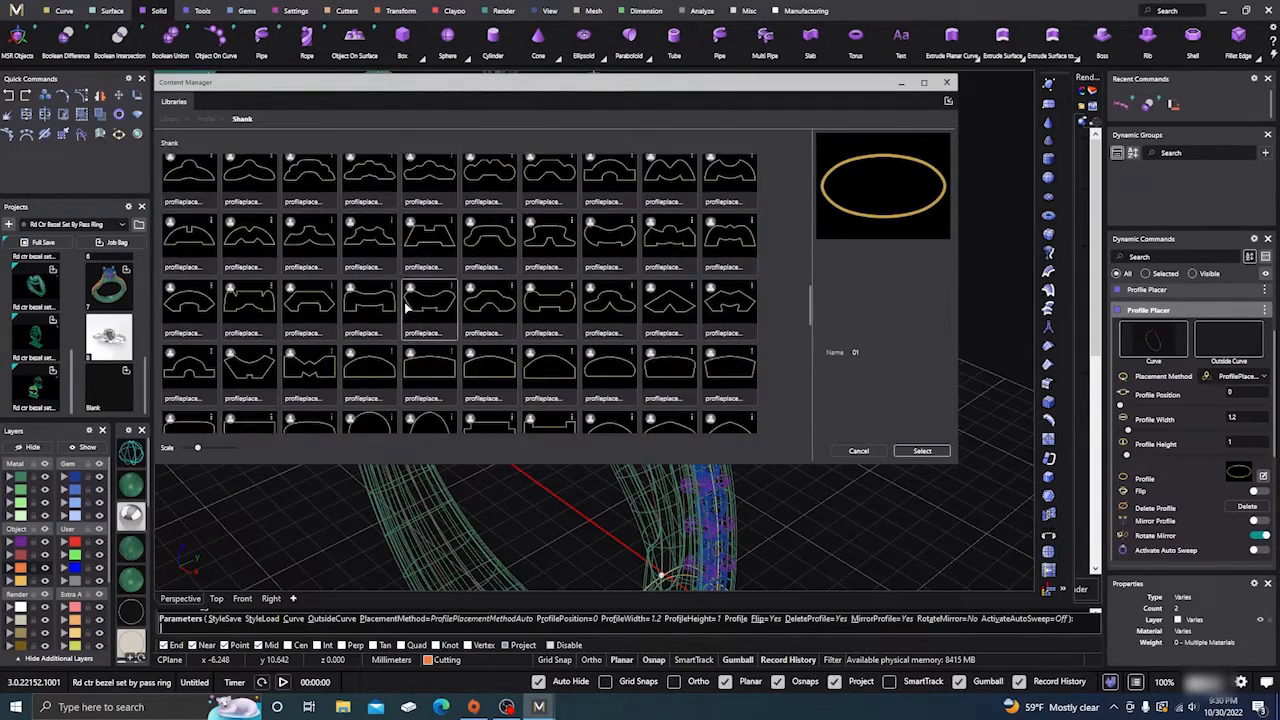
scroll(407, 311, "down", 5)
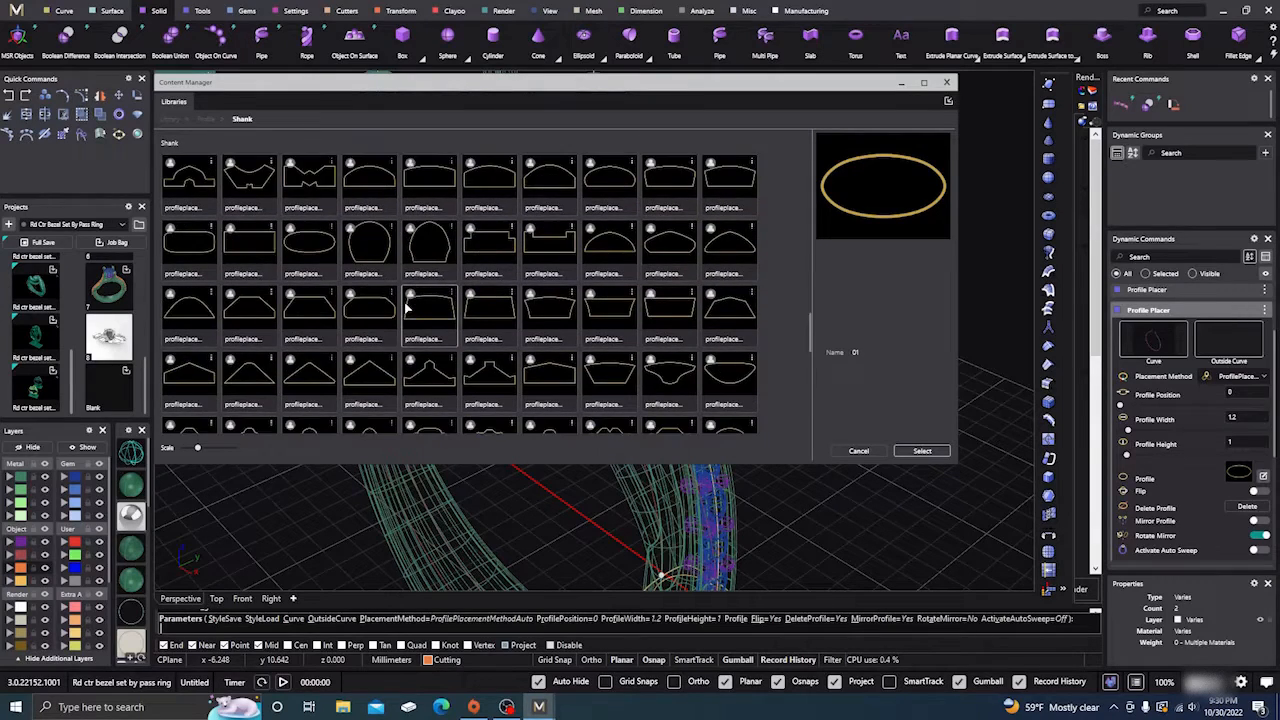
scroll(407, 311, "down", 5)
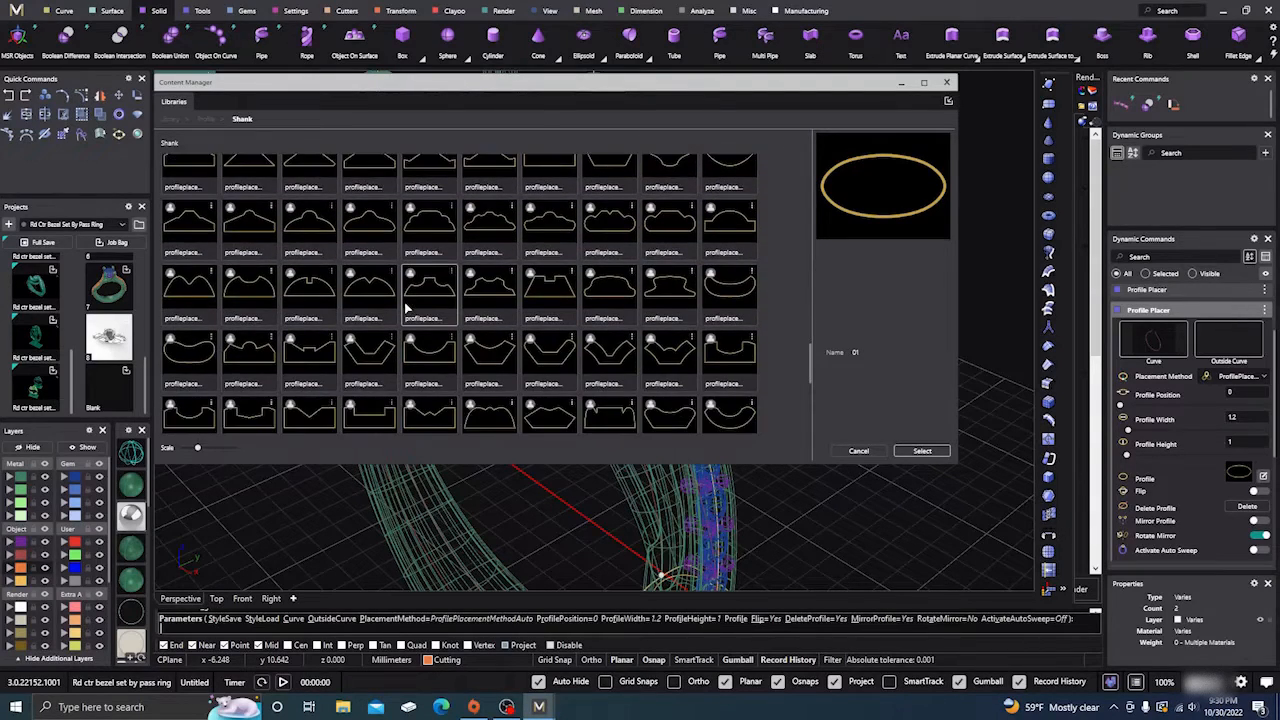
scroll(407, 311, "down", 5)
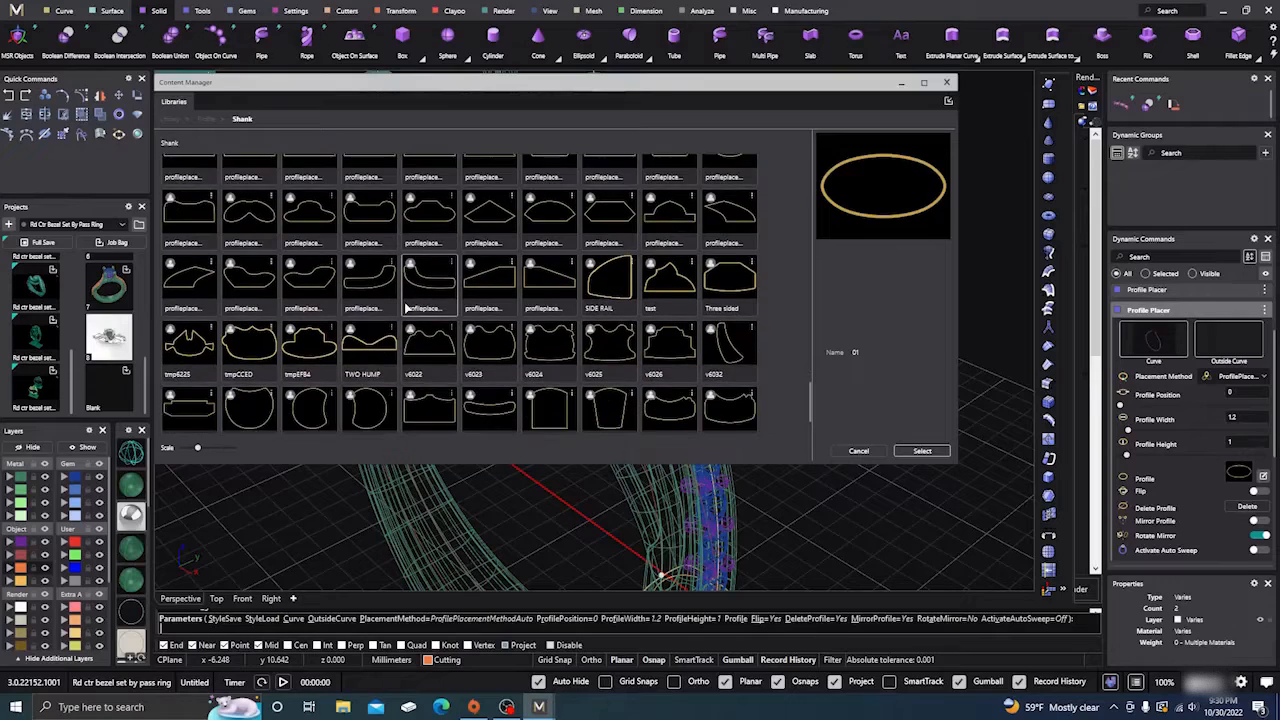
scroll(406, 308, "down", 1)
scroll(406, 308, "up", 2)
scroll(406, 308, "down", 4)
scroll(406, 308, "up", 5)
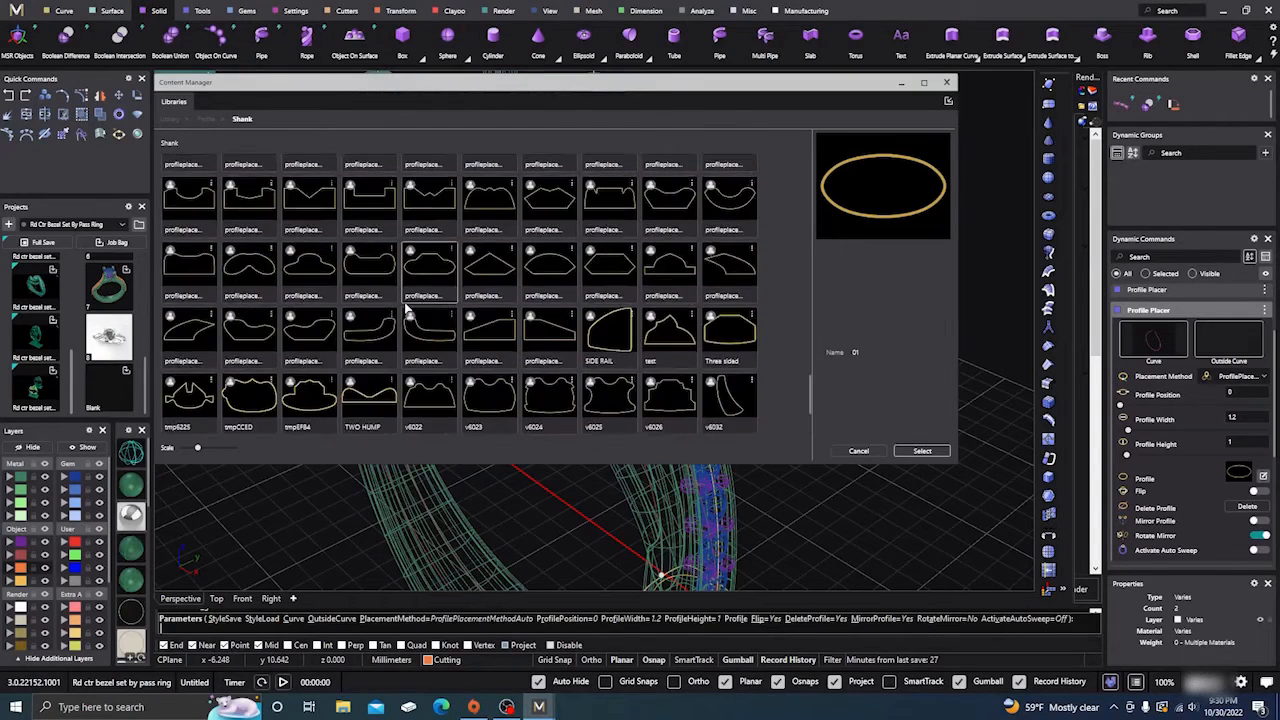
scroll(407, 311, "up", 5)
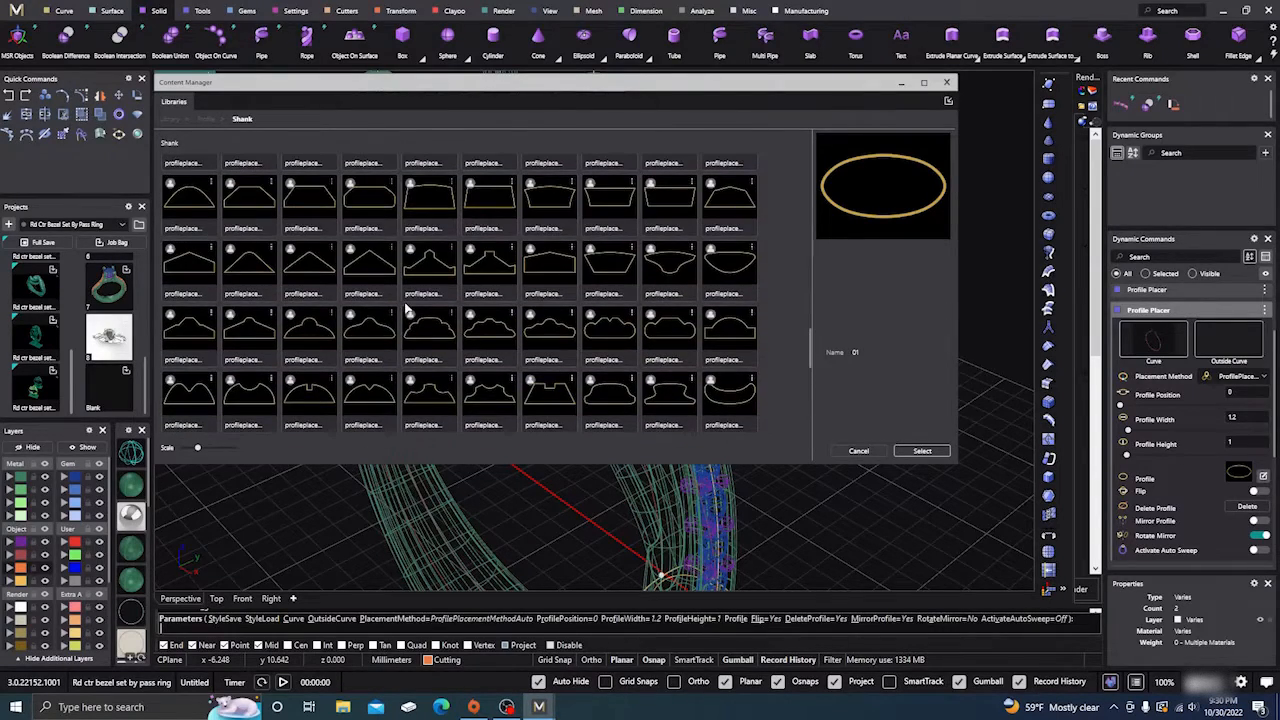
left_click(437, 336)
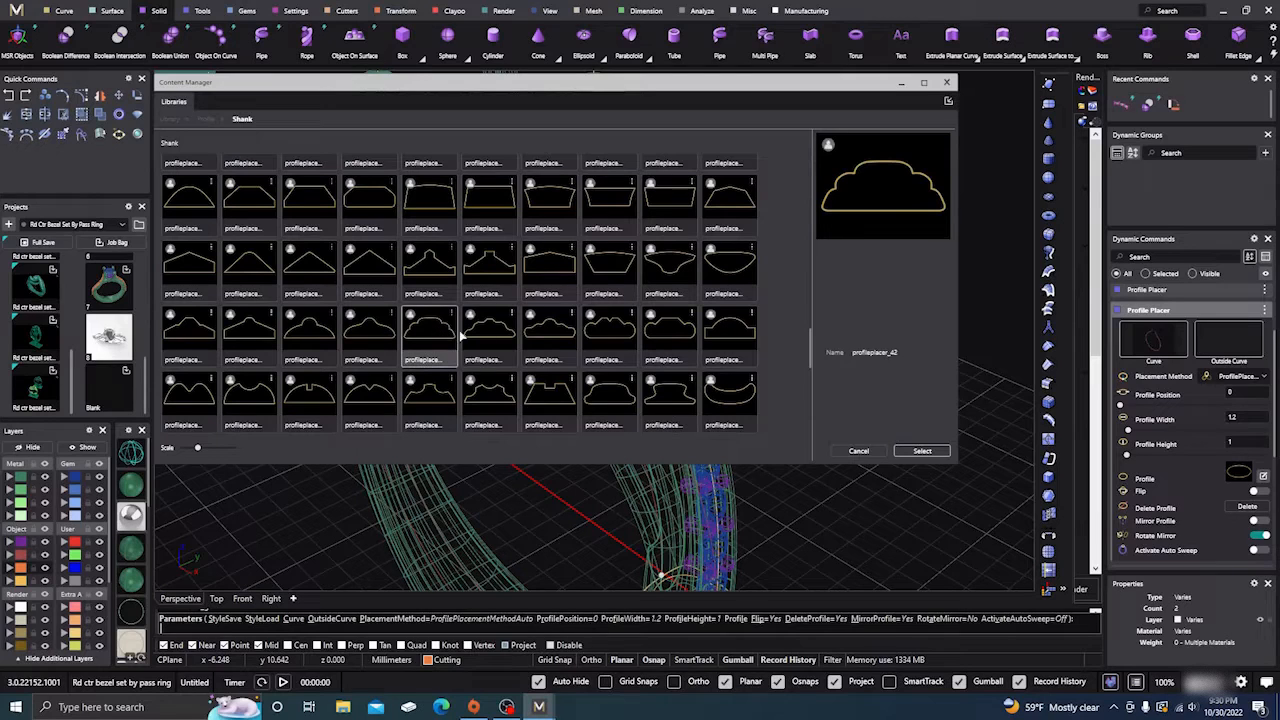
left_click(918, 450)
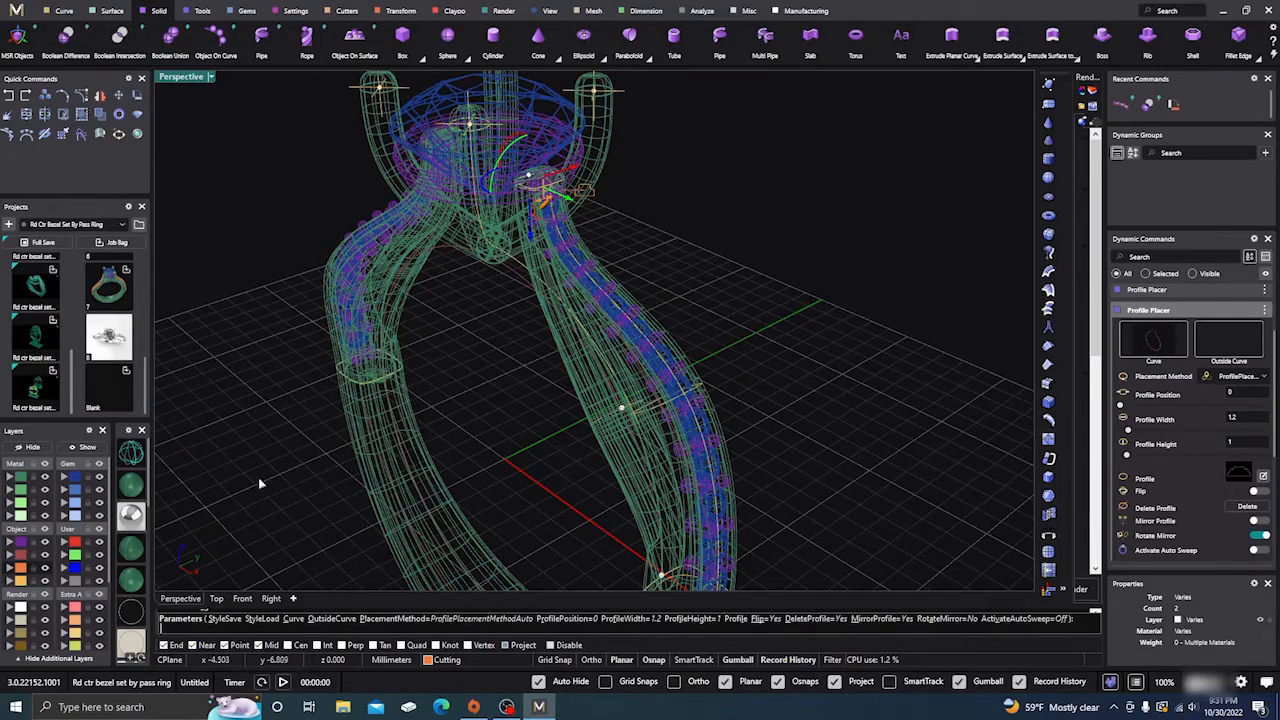
Switch to shaded display and replace the profile midway along the plain shank branch with a scalloped domed shape from the Shank library
left_click(134, 482)
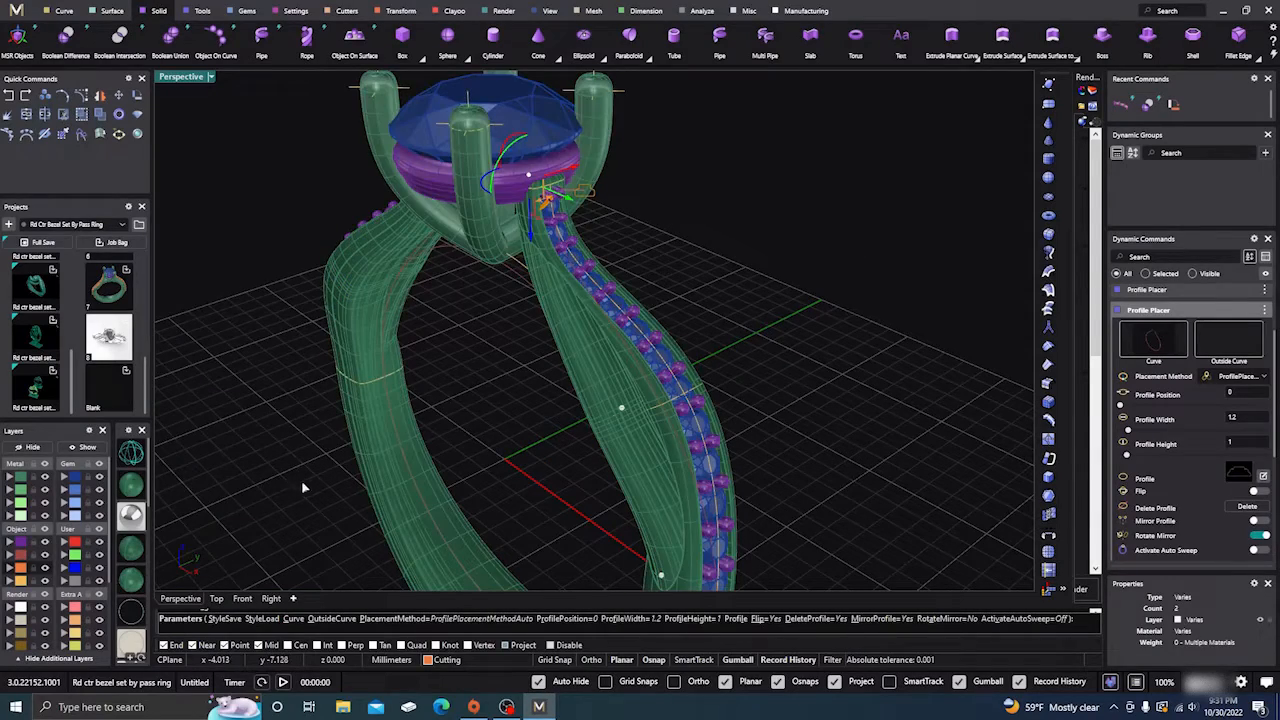
right_click_drag(303, 487, 428, 398)
scroll(573, 427, "up", 5)
right_click_drag(580, 437, 617, 426)
scroll(560, 377, "up", 2)
scroll(559, 372, "down", 5)
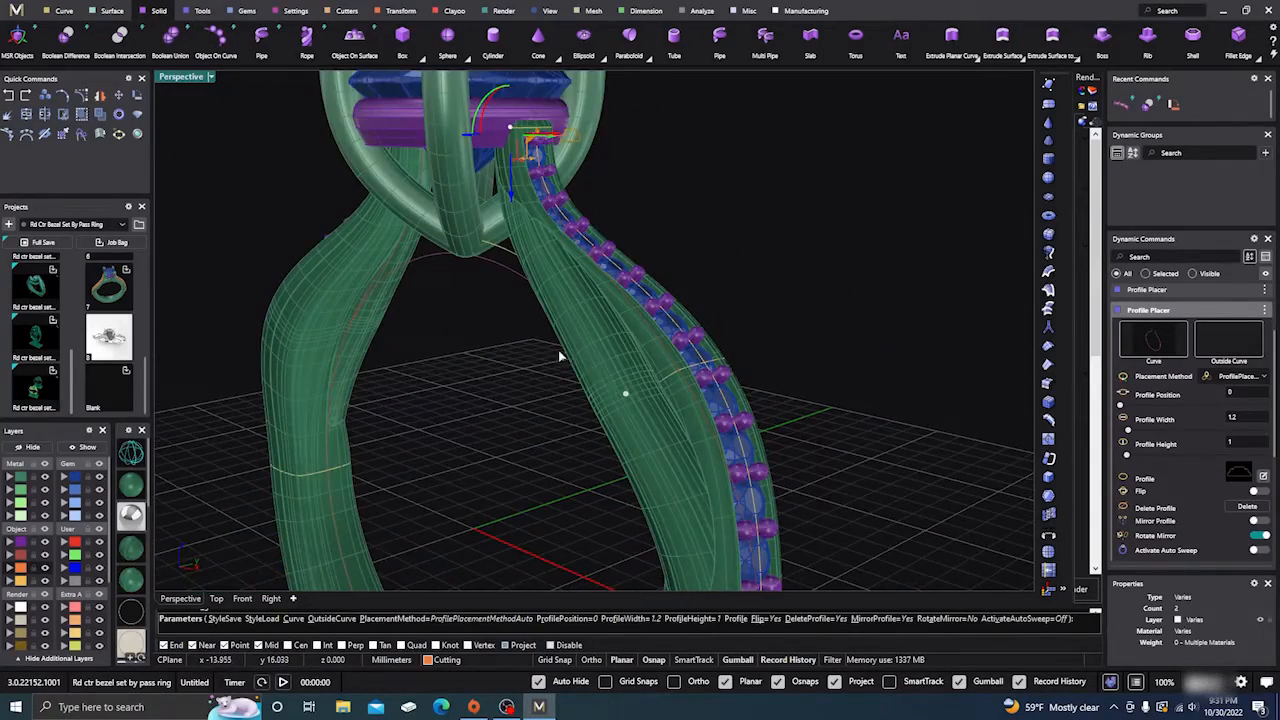
left_click(626, 398)
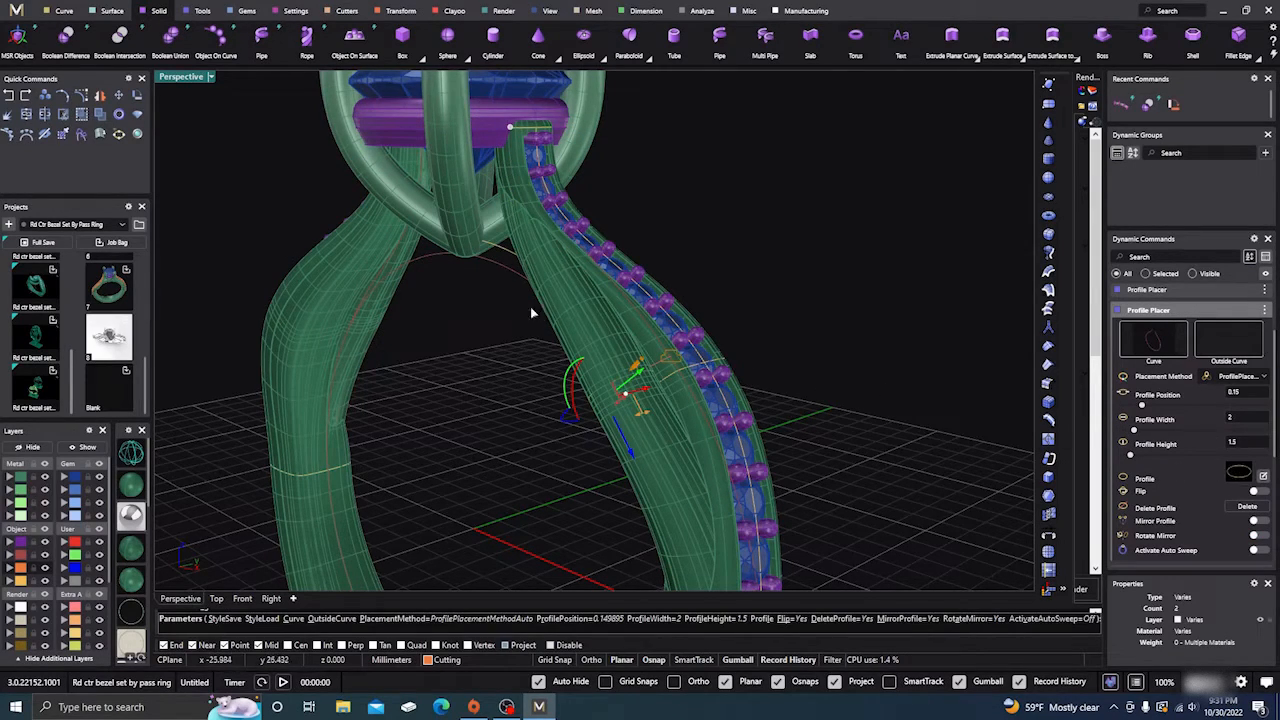
scroll(363, 316, "down", 5)
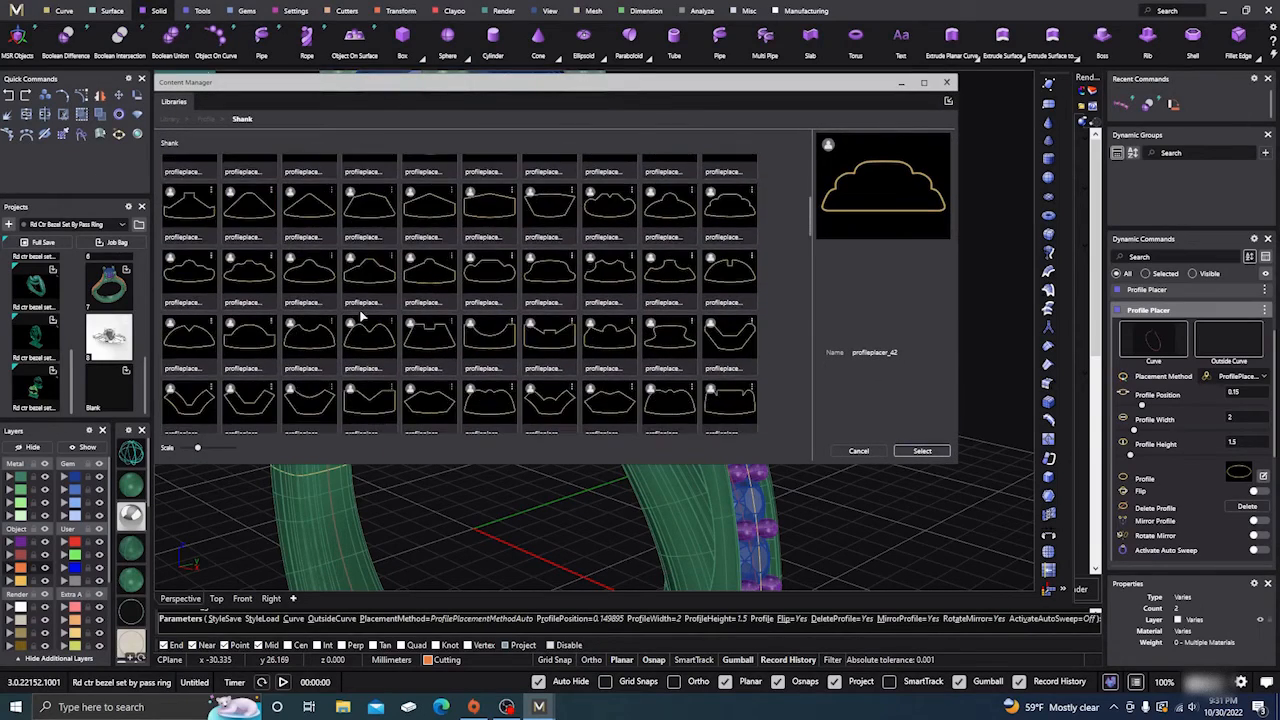
scroll(363, 316, "down", 3)
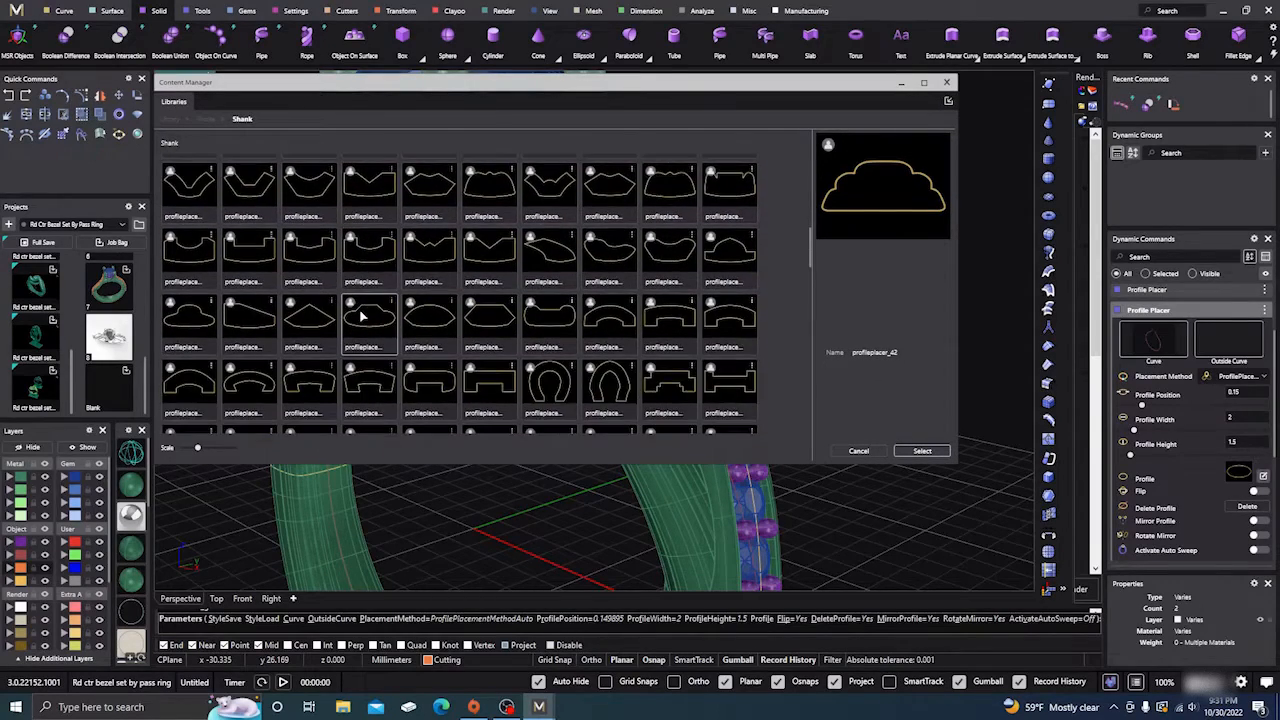
scroll(363, 316, "down", 5)
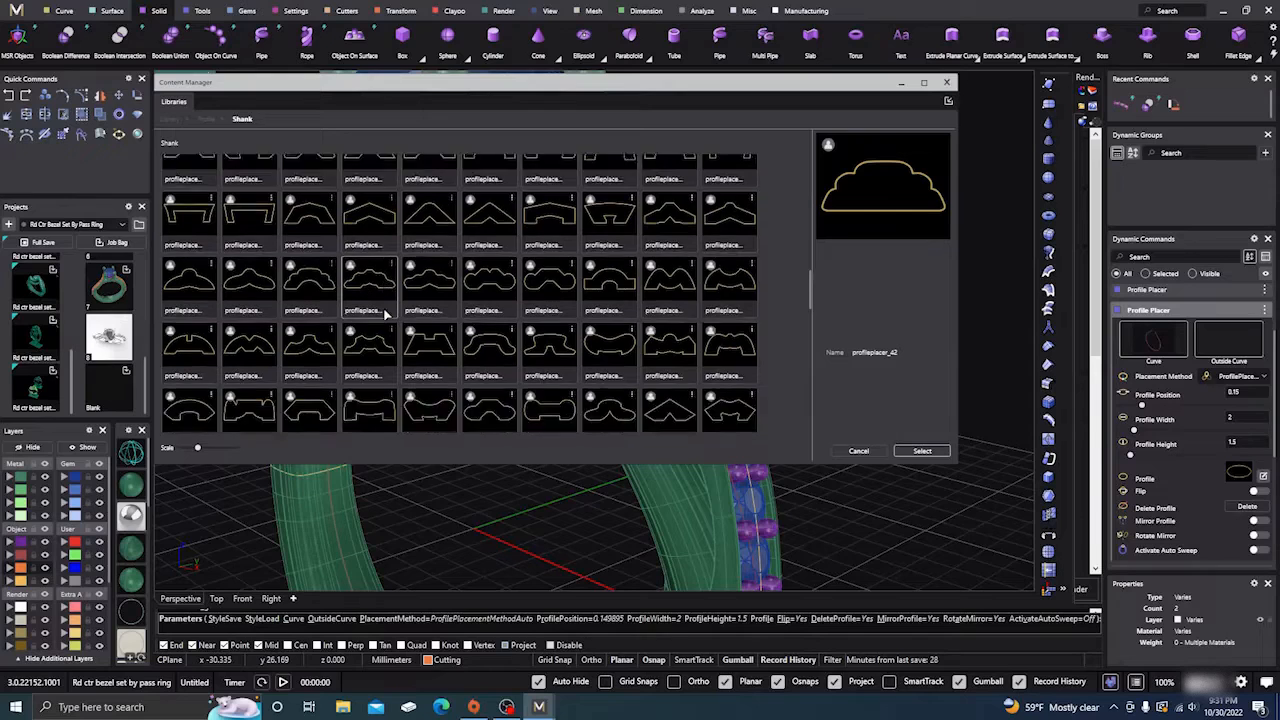
scroll(384, 316, "down", 6)
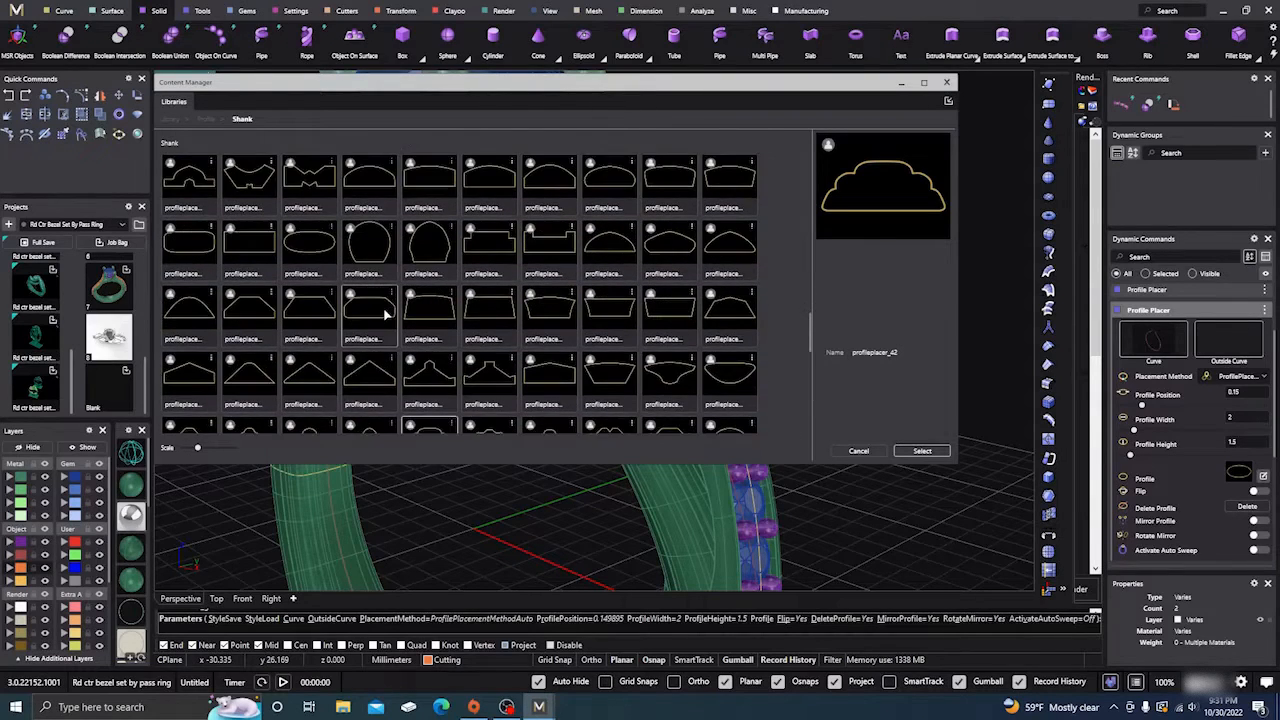
scroll(384, 316, "down", 1)
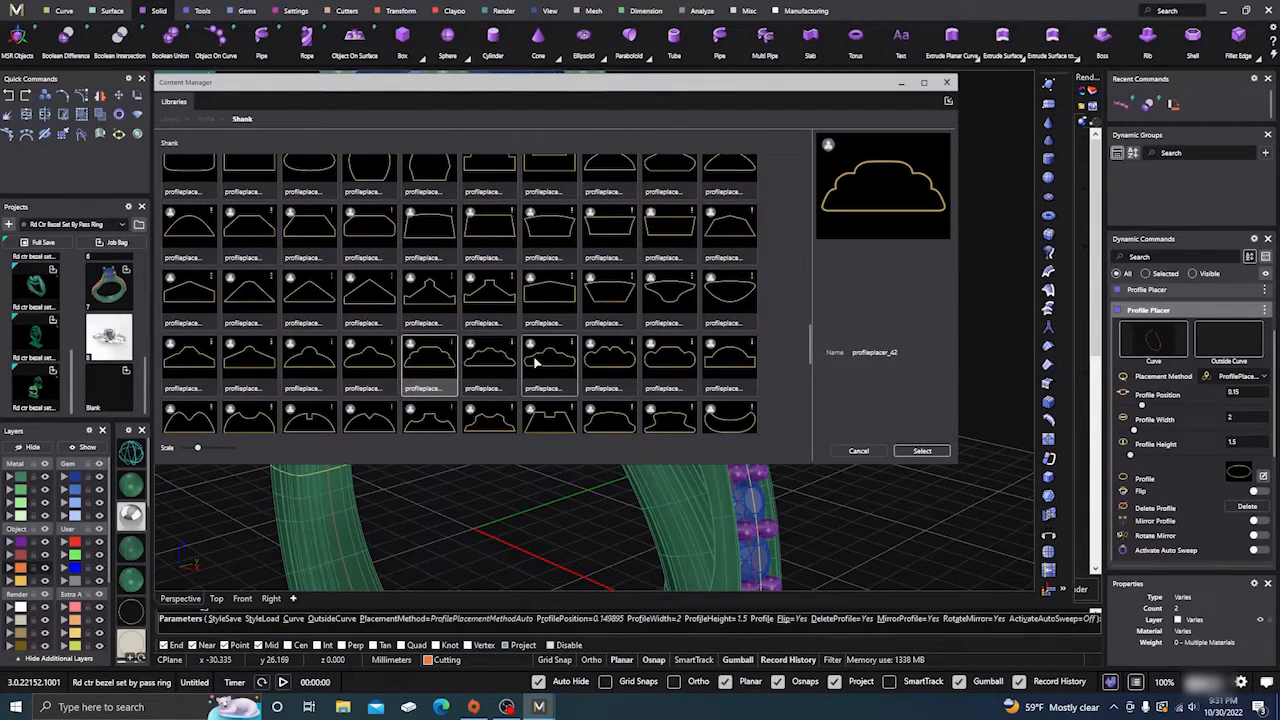
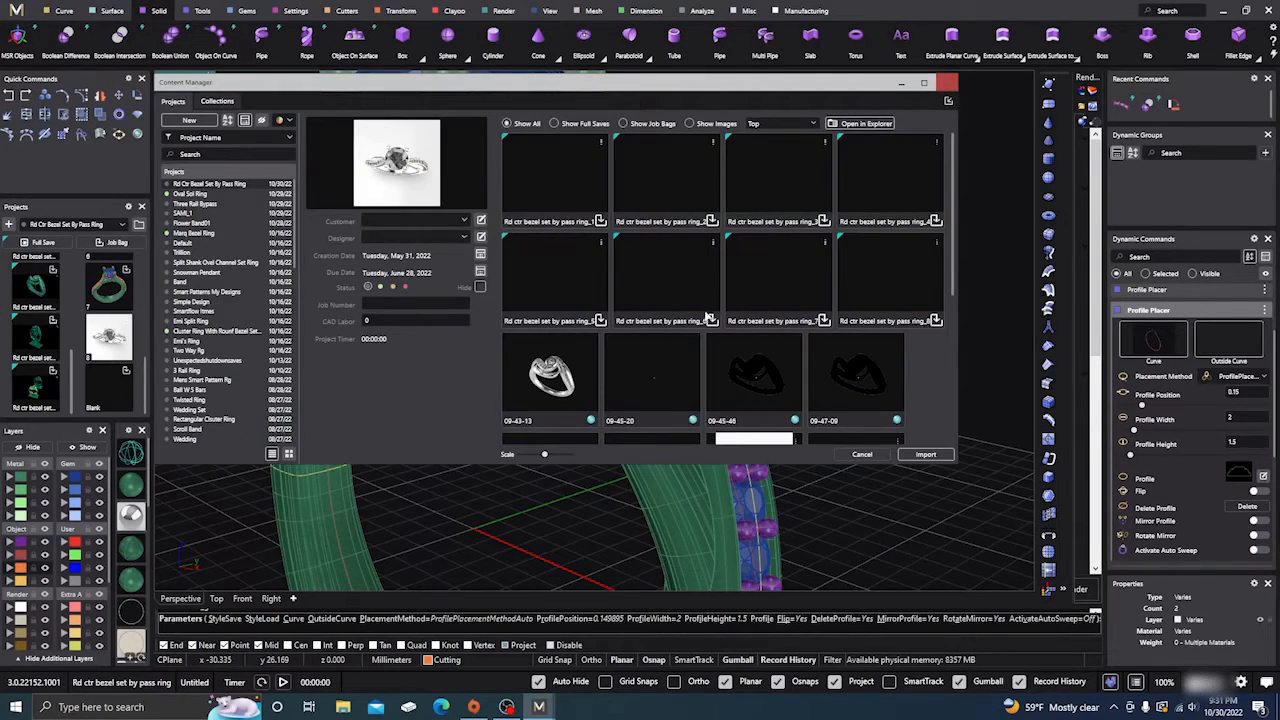
Accept the profile edits and examine the reshaped shank branch in rendered metal from several angles
right_click_drag(567, 381, 491, 429)
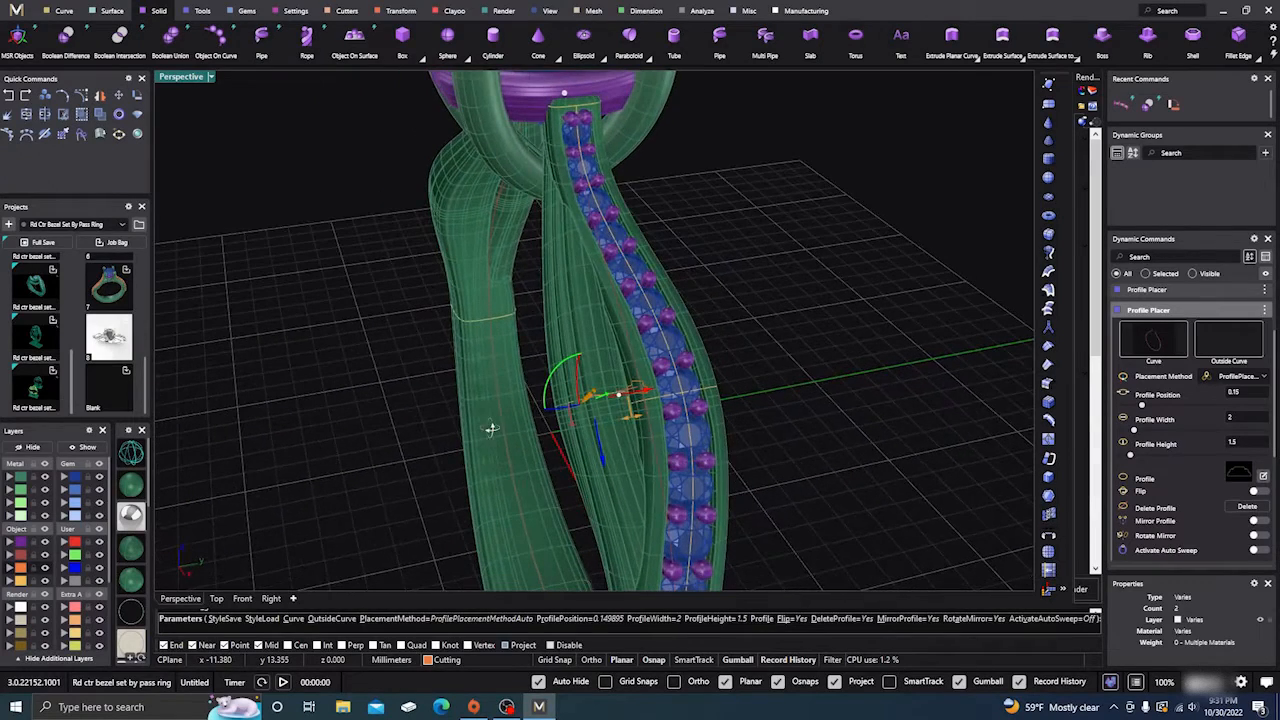
left_click(141, 518)
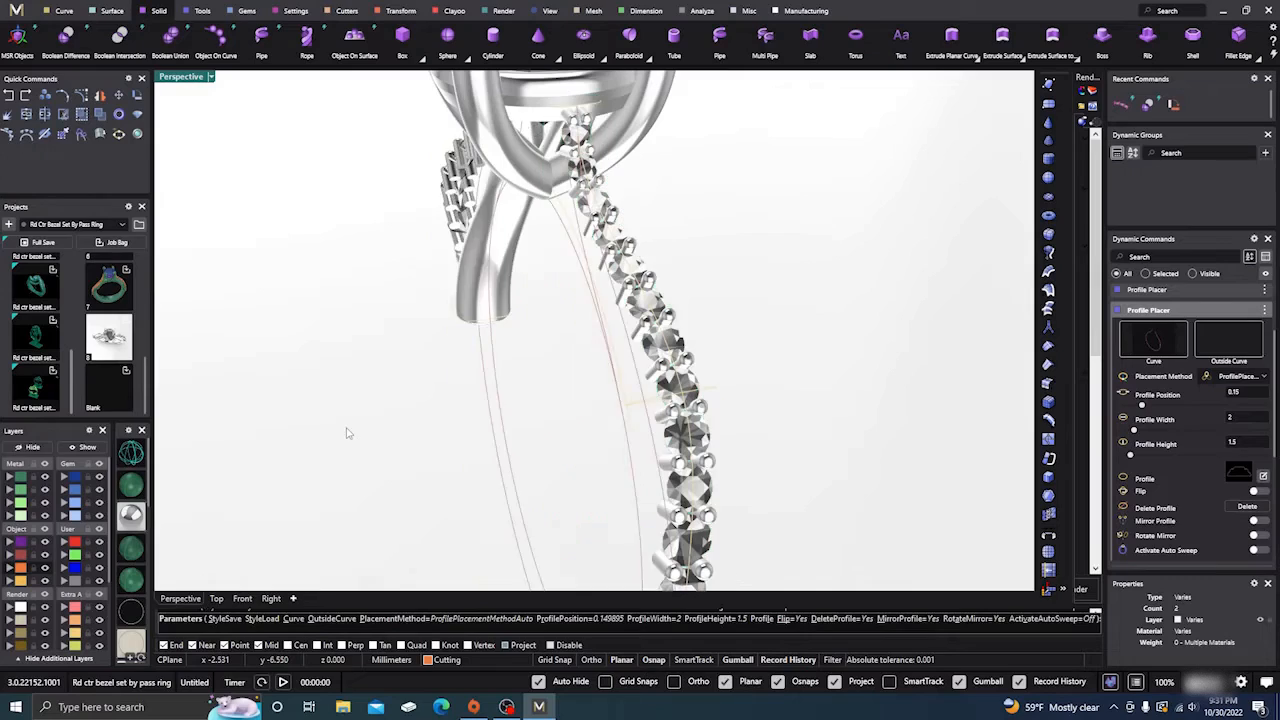
key("Return")
right_click_drag(346, 429, 517, 488)
scroll(803, 386, "down", 6)
right_click_drag(803, 386, 628, 324)
scroll(625, 422, "up", 9)
scroll(624, 420, "down", 9)
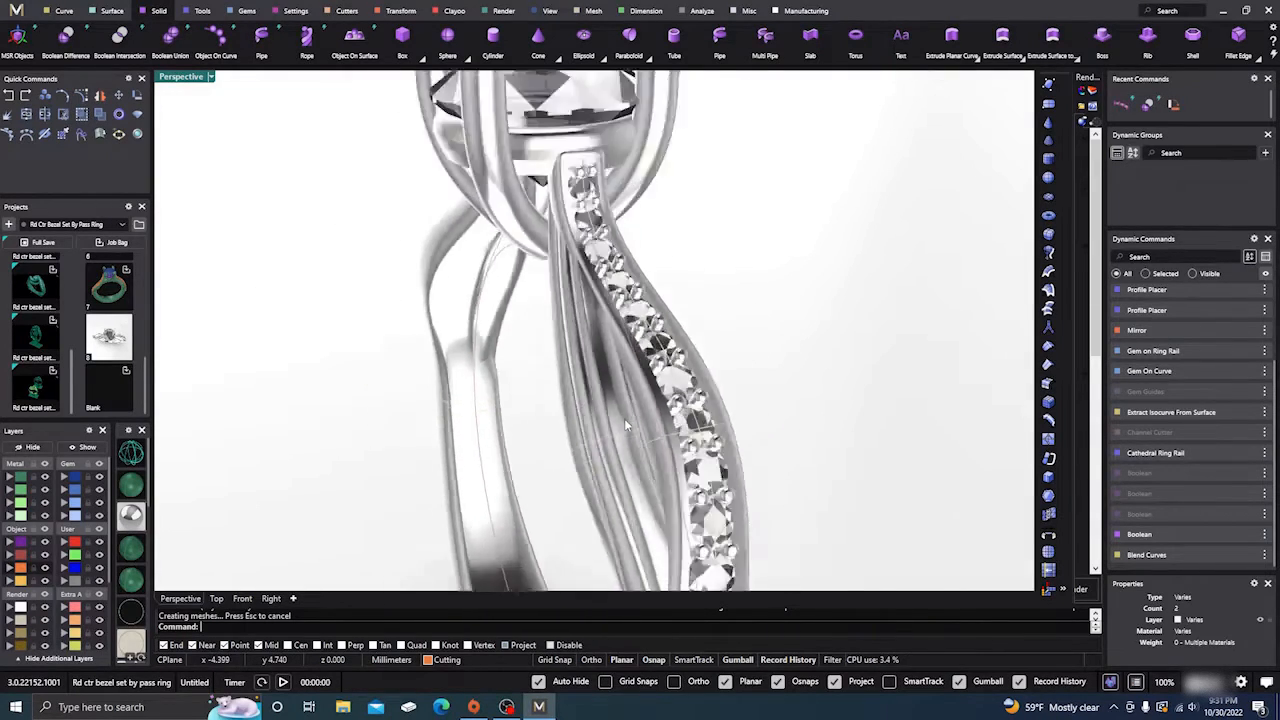
right_click_drag(618, 412, 512, 419)
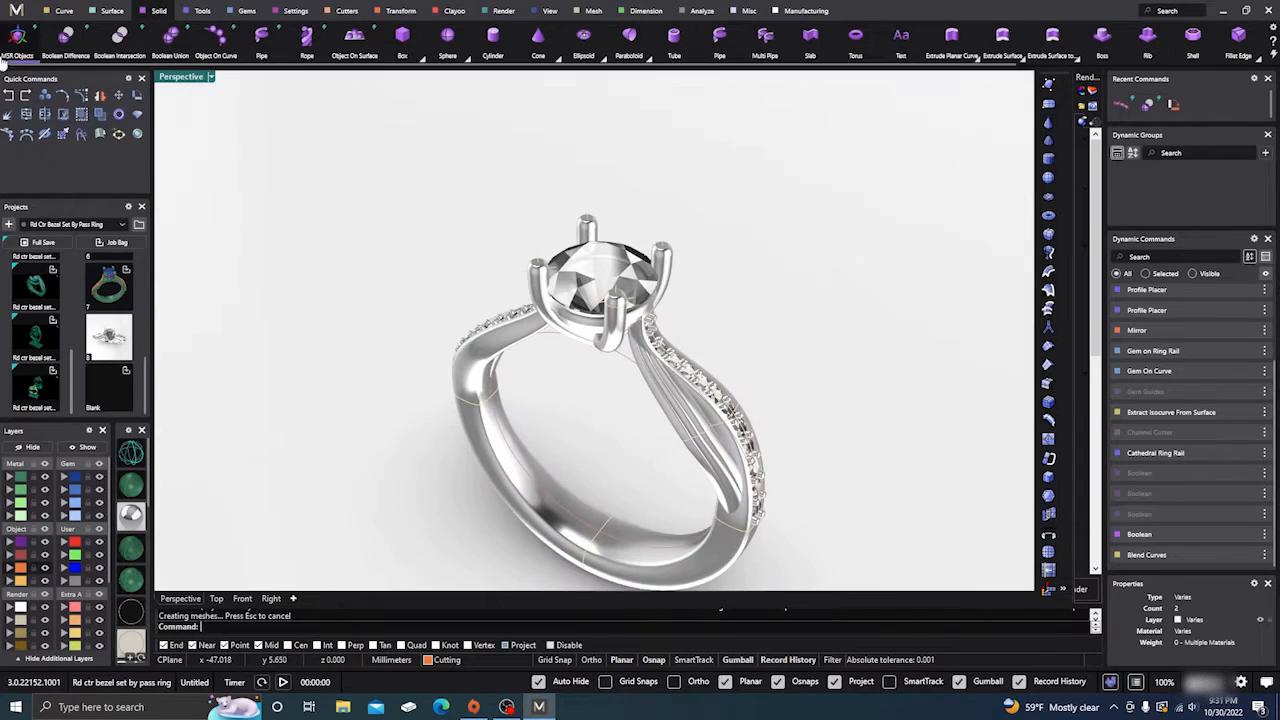
Undo the shank profile edits and return the viewport to shaded display
left_click(11, 95)
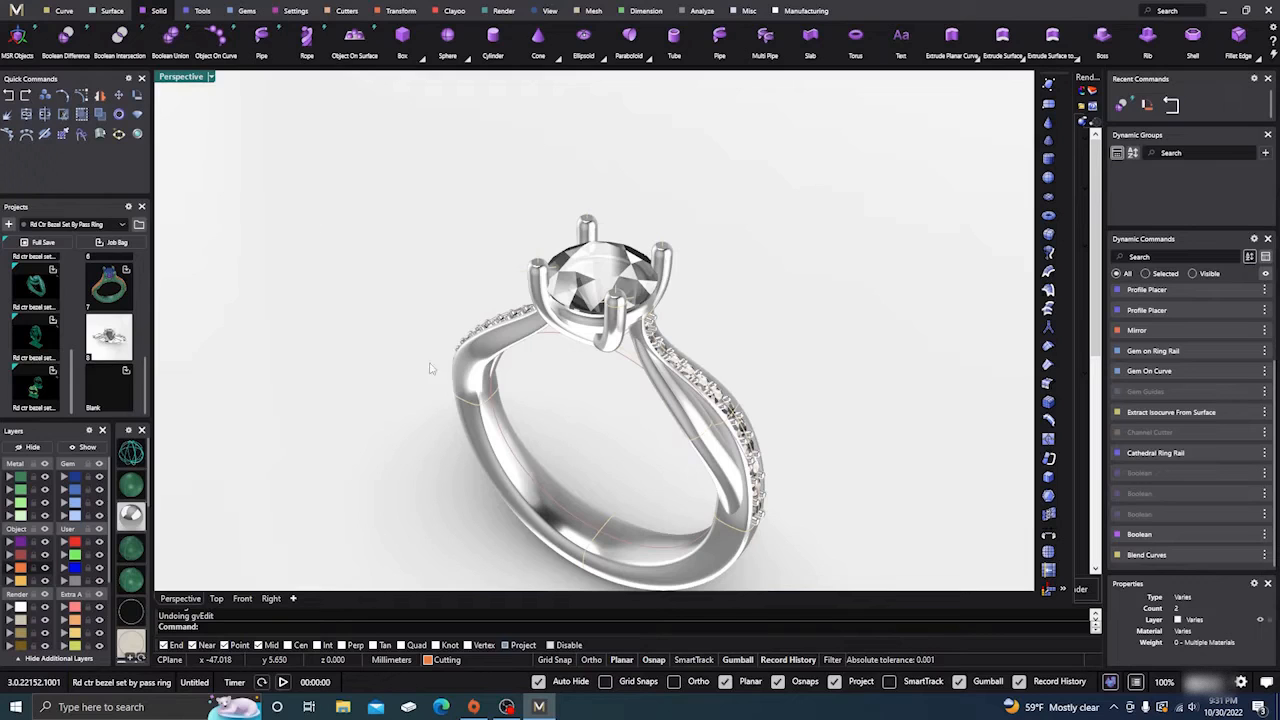
right_click_drag(511, 348, 336, 489)
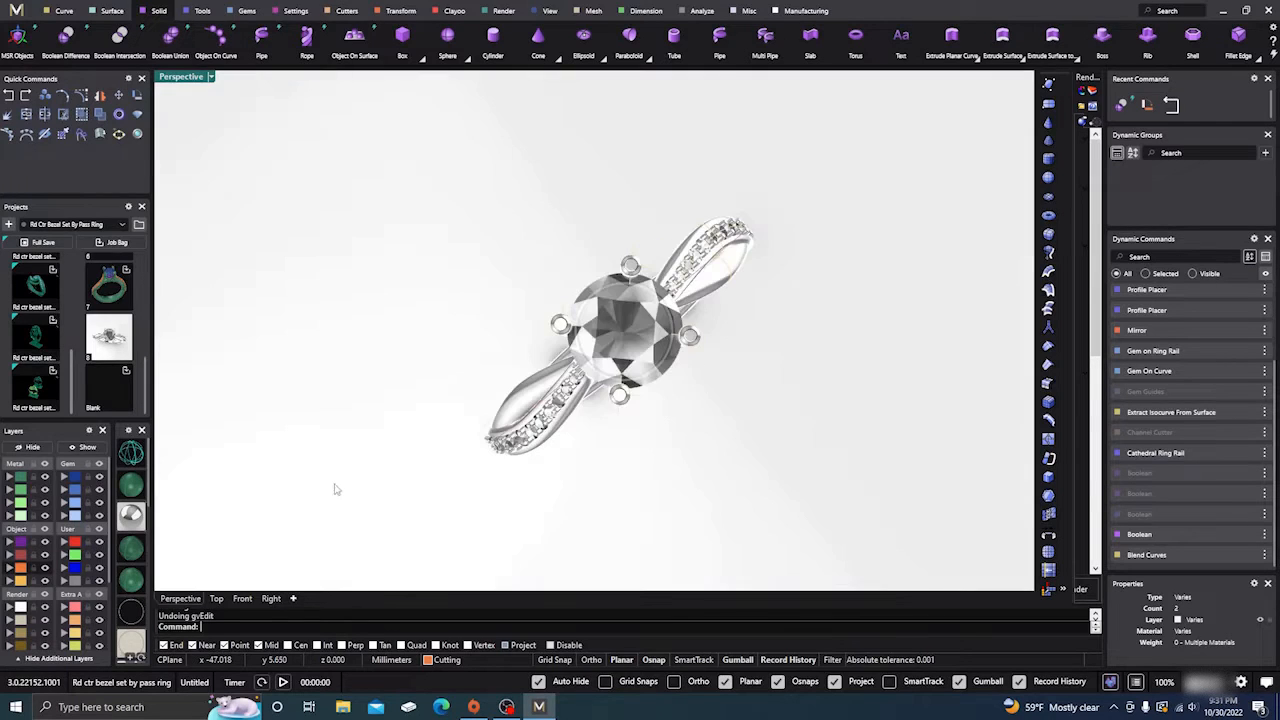
left_click(133, 486)
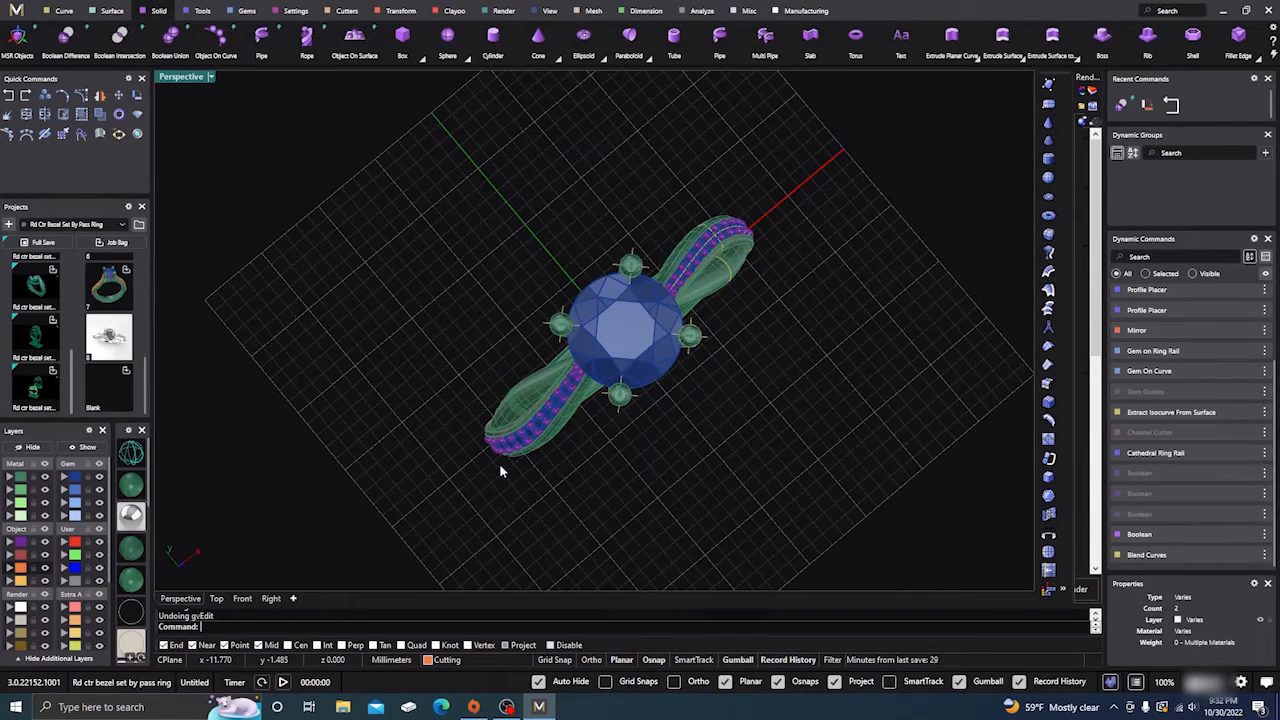
right_click_drag(501, 471, 406, 300)
right_click_drag(714, 429, 566, 368)
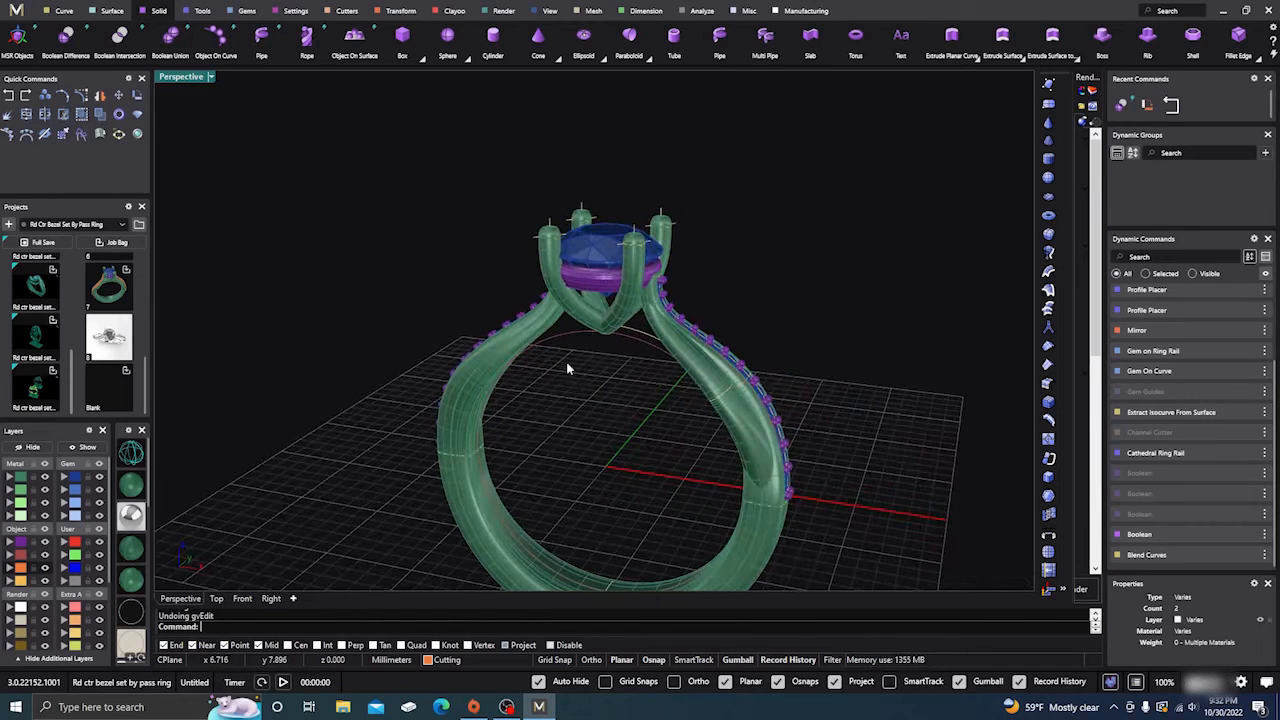
Place a new profile with Profile Placer on the cathedral ring rail's bridge curve beneath the head
scroll(566, 368, "up", 3)
left_click(579, 322)
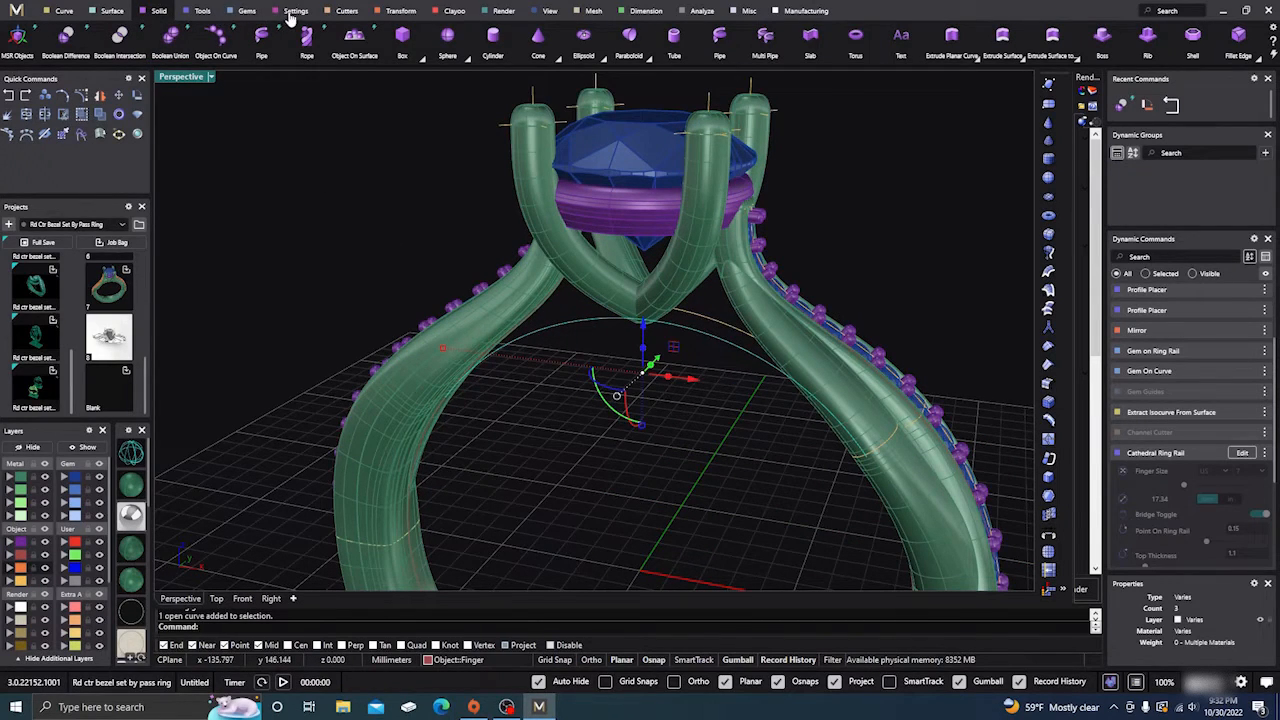
left_click(289, 14)
left_click(200, 13)
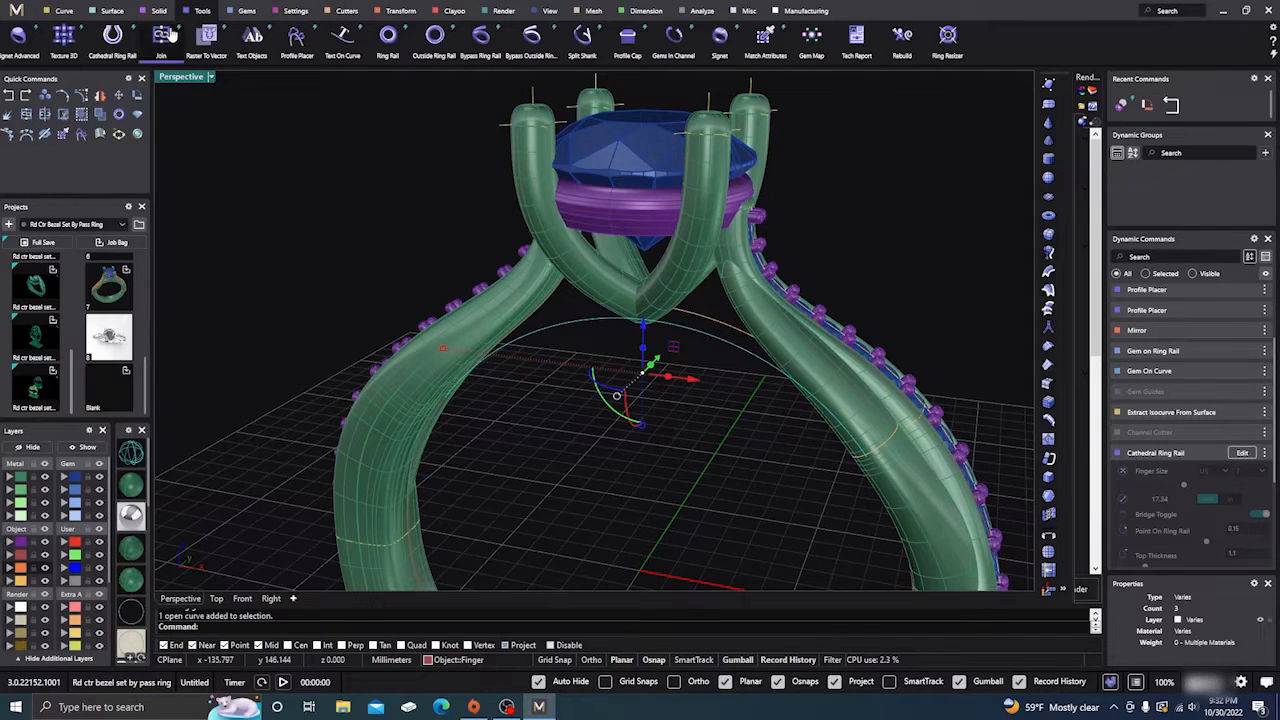
left_click(298, 45)
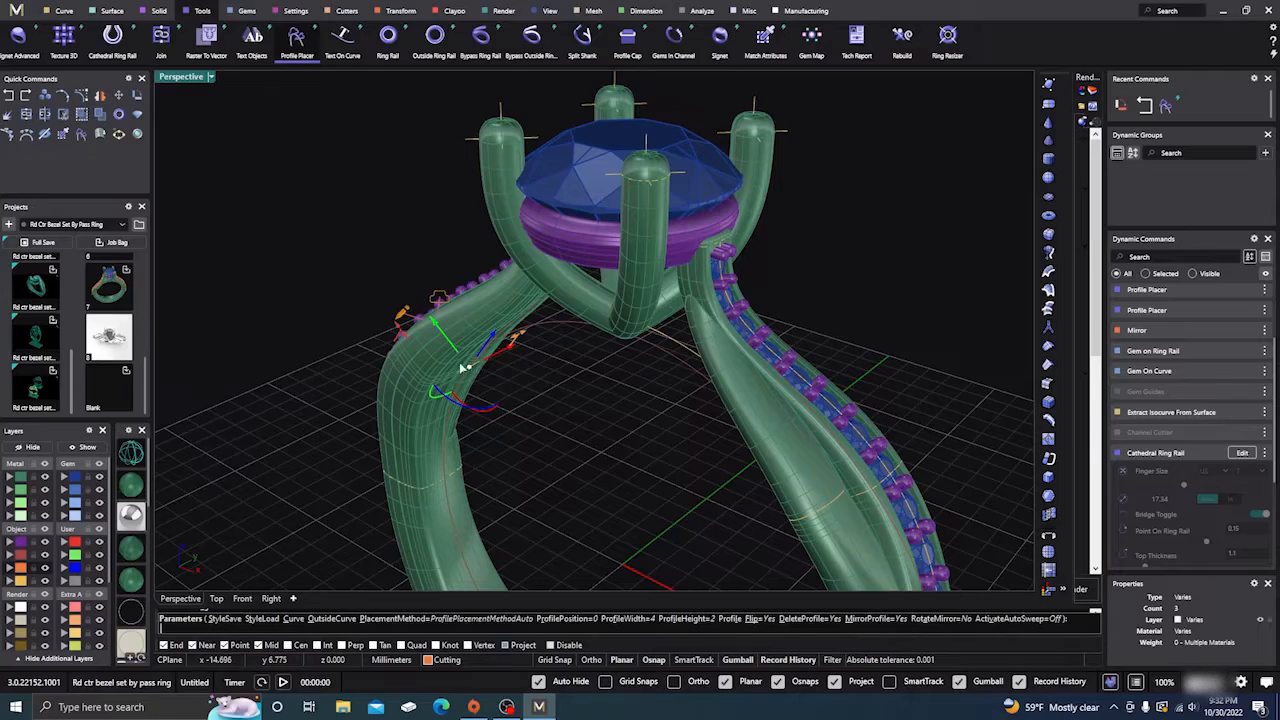
Switch to wireframe display and set the new bridge profile's shape to Shank library profile 02
left_click(137, 456)
right_click_drag(494, 448, 532, 477)
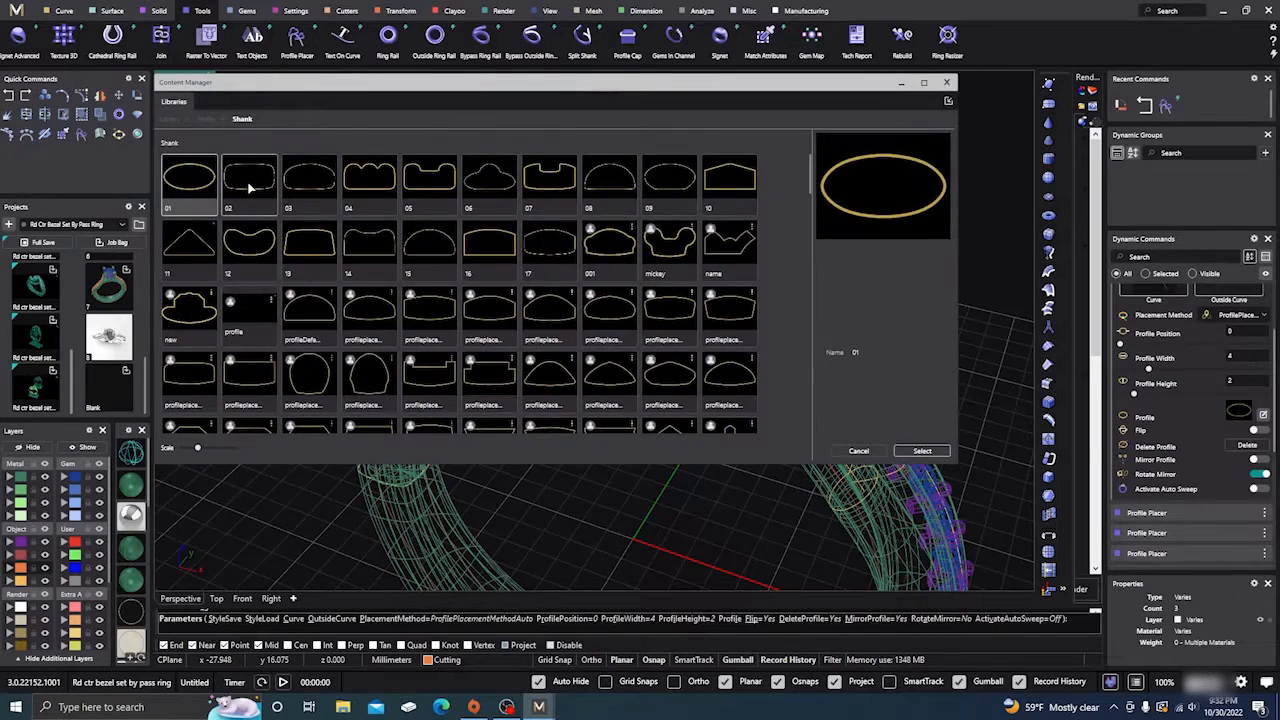
left_click(250, 186)
left_click(922, 451)
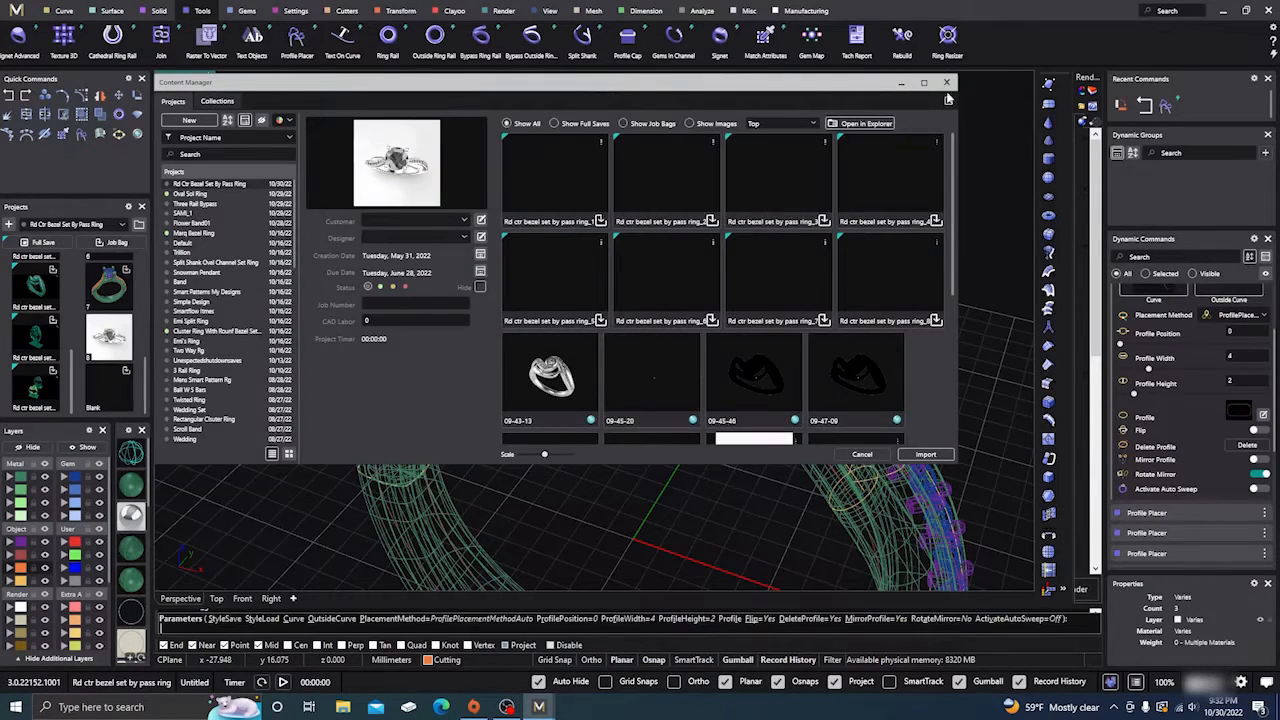
Set the new bridge profile's width to 1.5 mm and its height to 1.2 mm
left_click(947, 83)
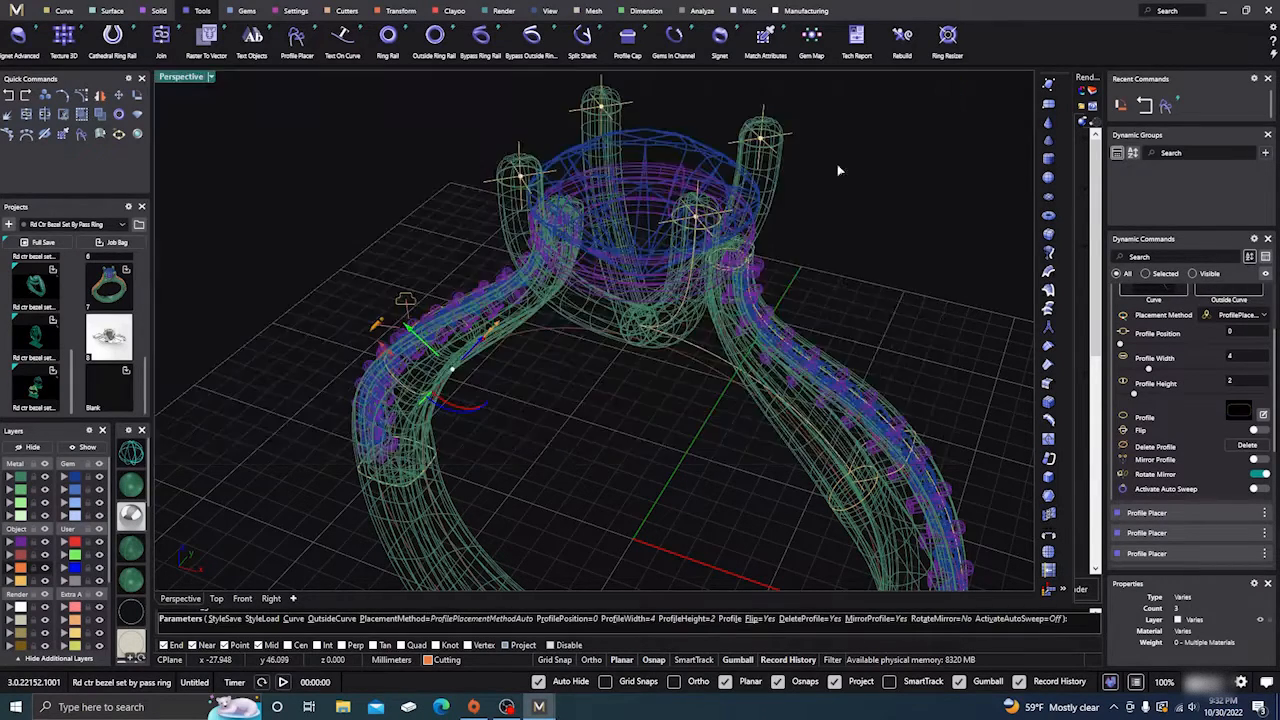
scroll(600, 400, "up", 8)
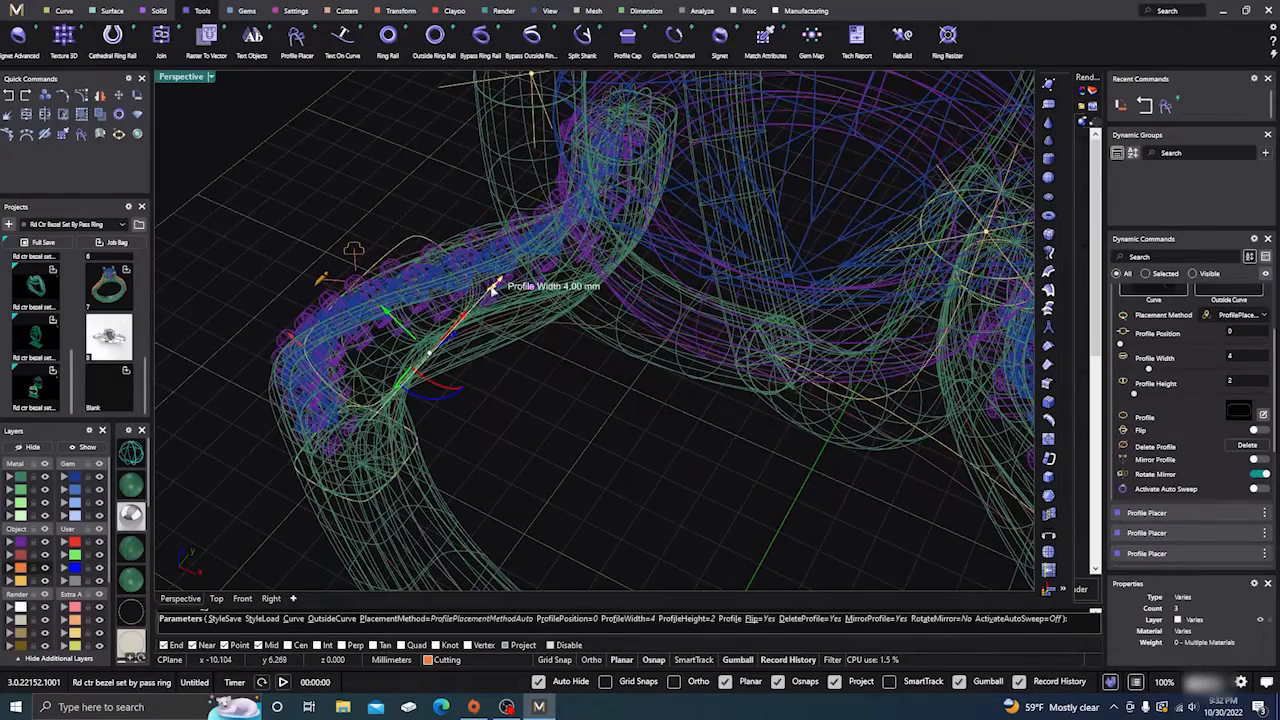
left_click_drag(492, 288, 420, 358)
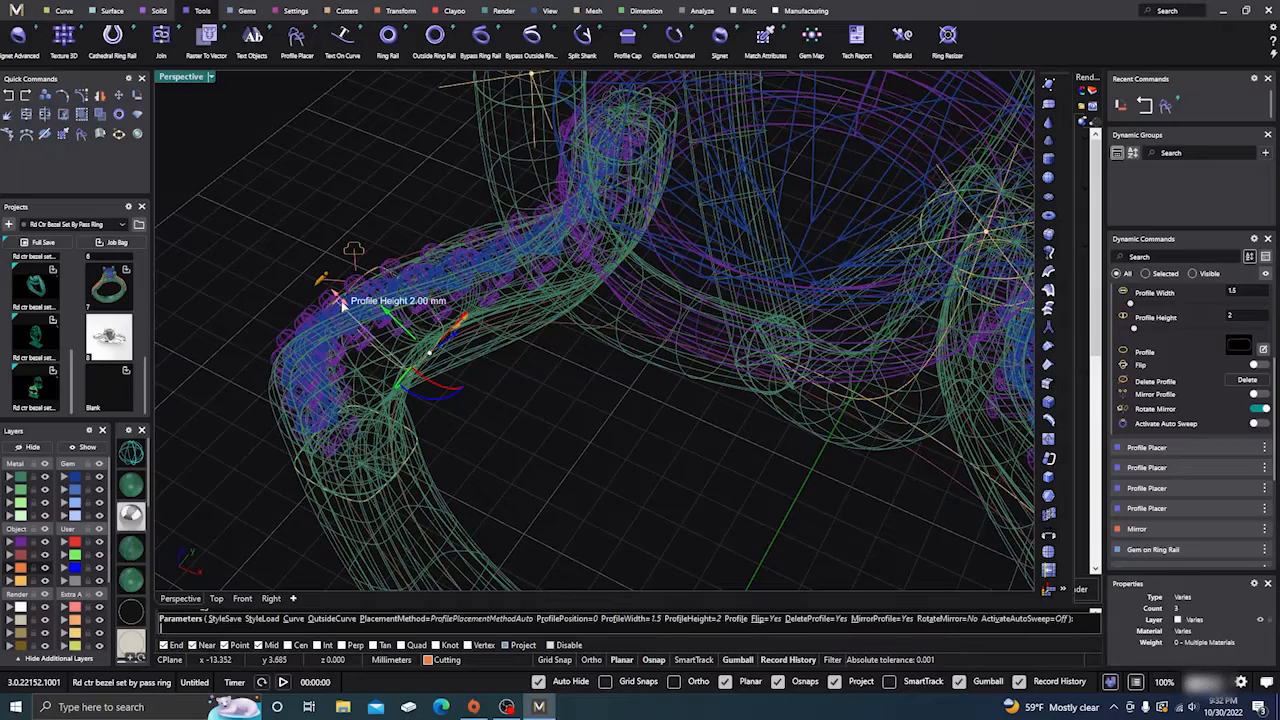
left_click_drag(341, 300, 369, 326)
right_click_drag(506, 450, 886, 386)
scroll(780, 425, "up", 3)
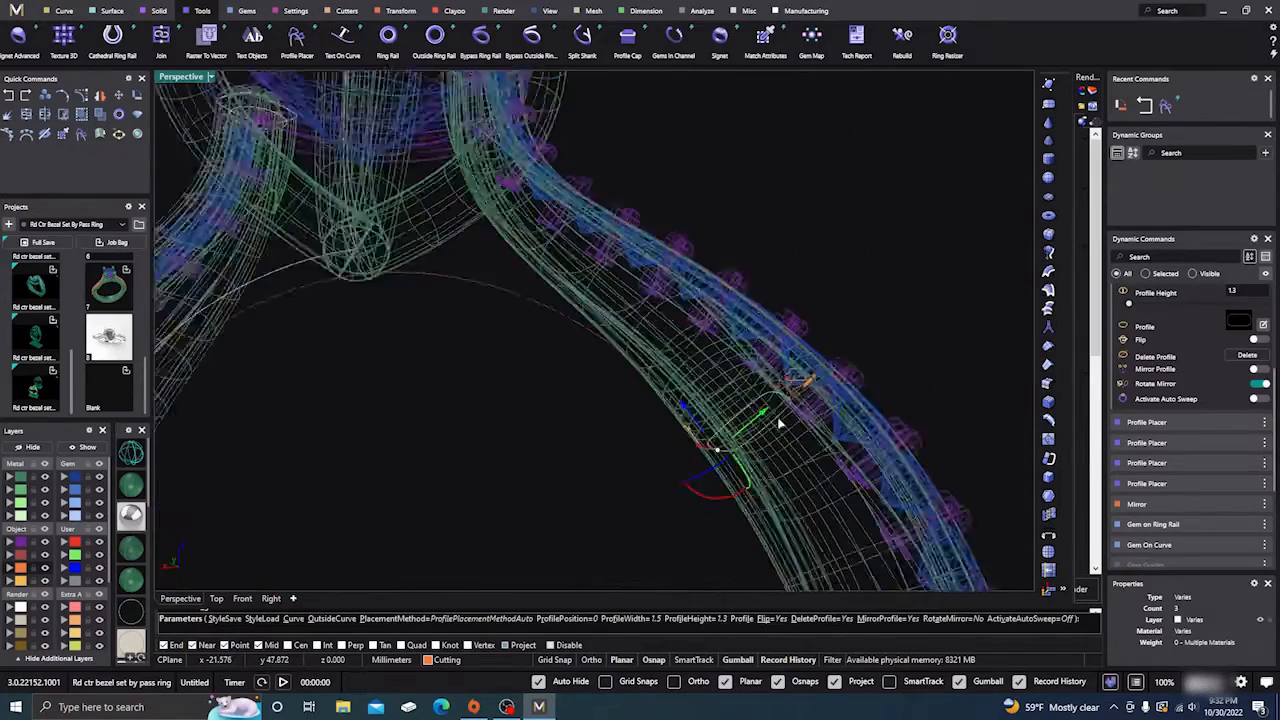
right_click_drag(780, 425, 446, 458)
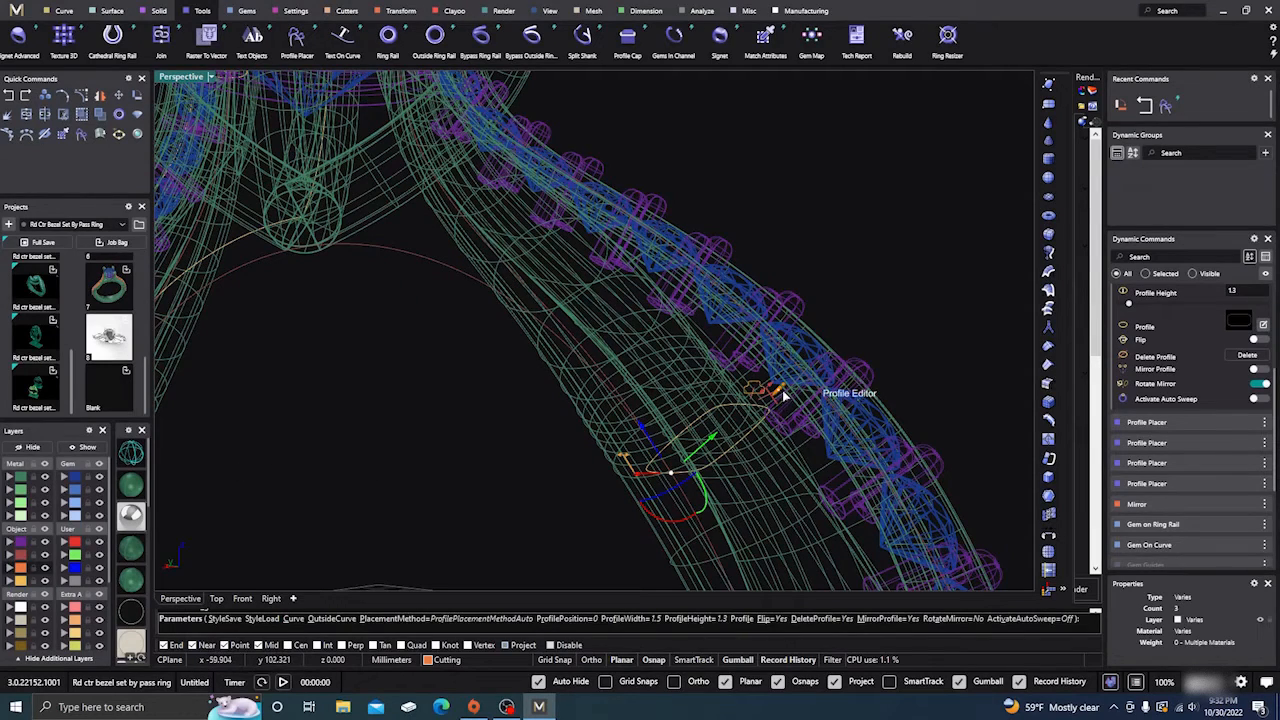
left_click_drag(767, 393, 762, 398)
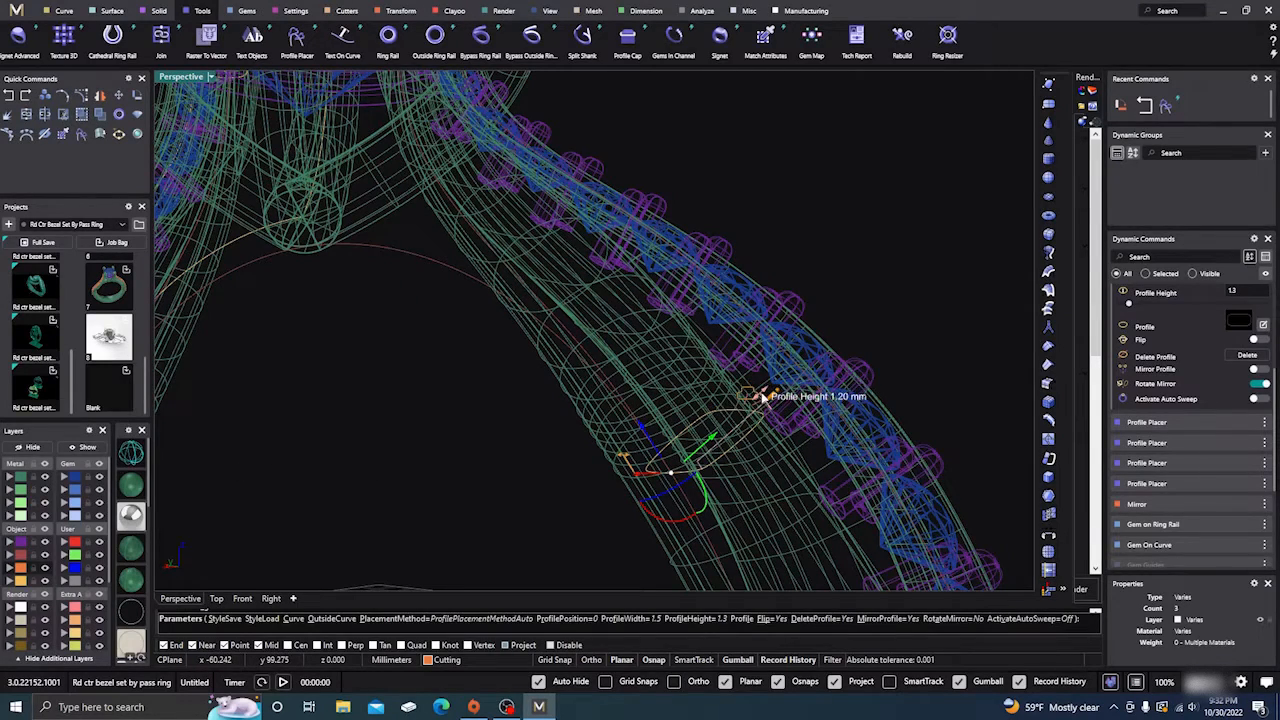
Mirror the bridge profile to the opposite end of the bridge curve and accept the placement
scroll(700, 410, "down", 7)
right_click_drag(665, 415, 335, 440)
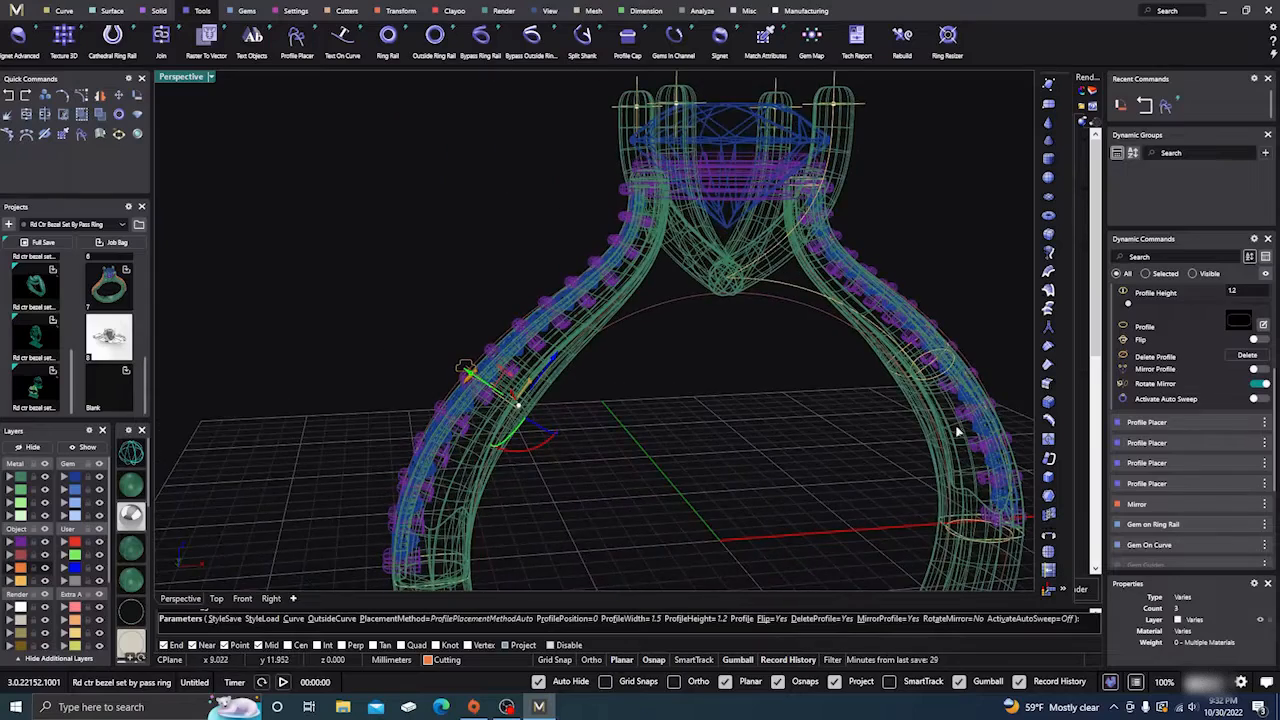
left_click(1257, 369)
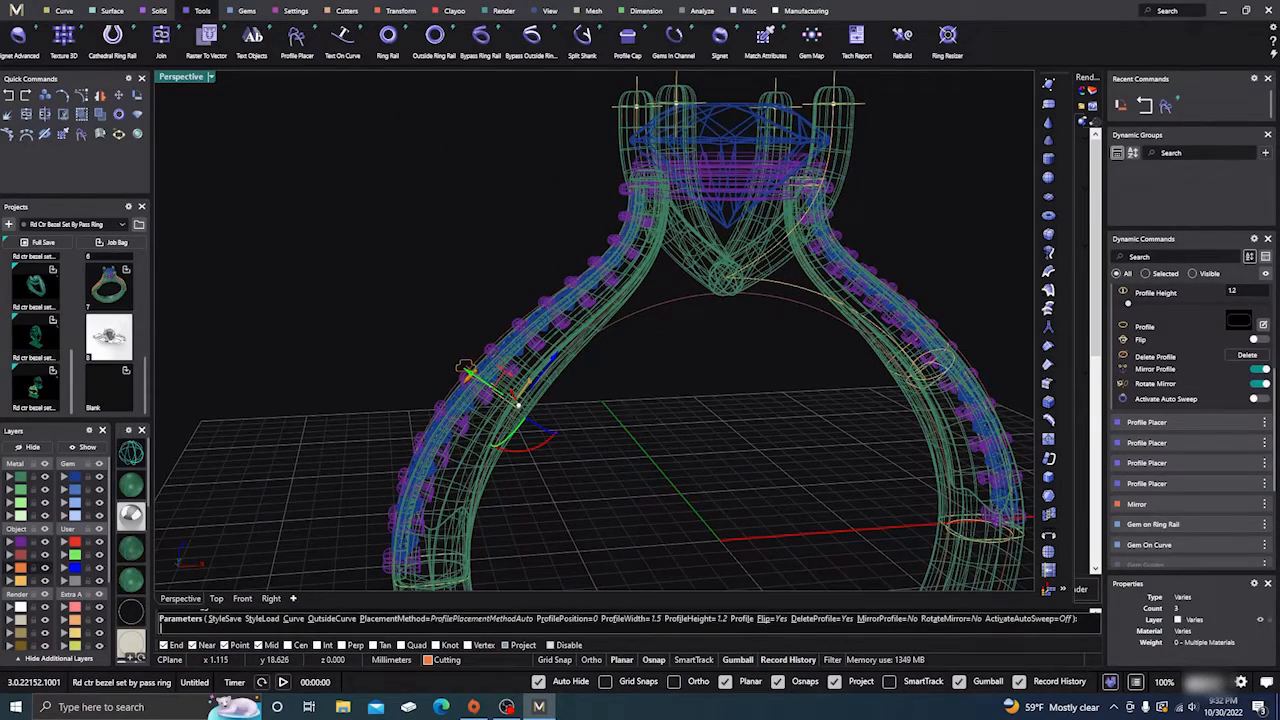
right_click(650, 411)
right_click_drag(650, 411, 592, 428)
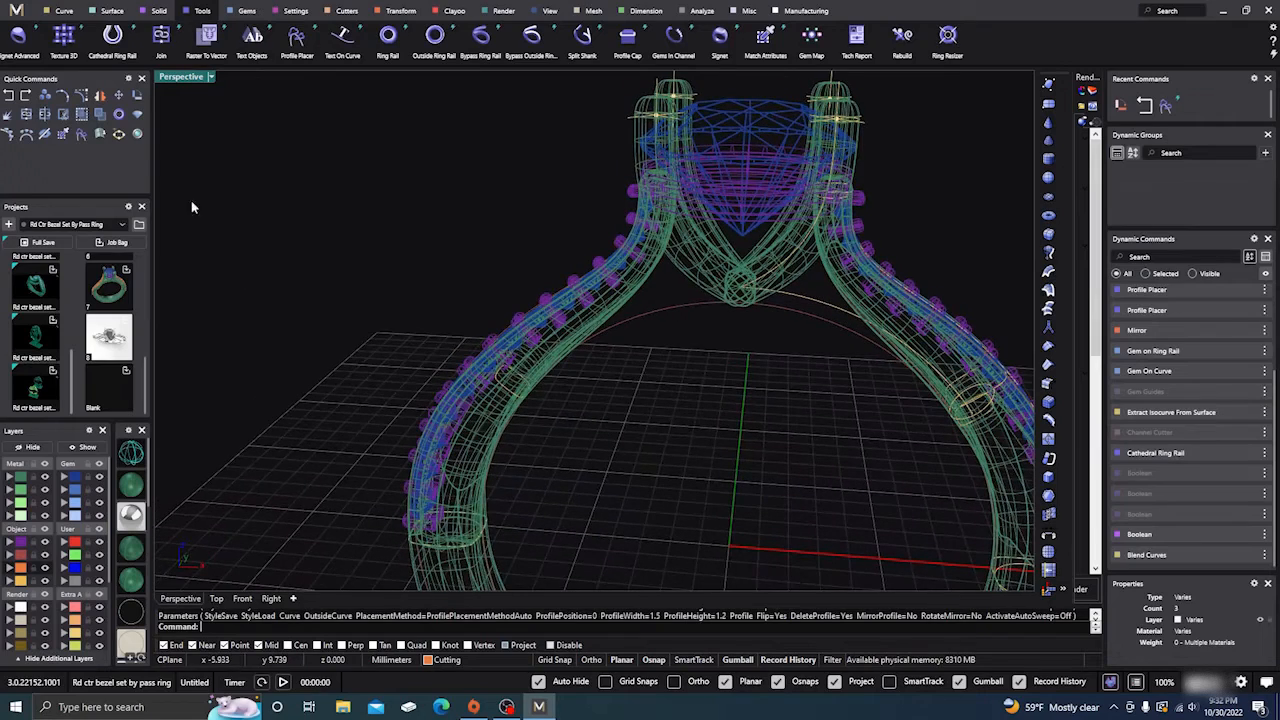
Create the bridge beneath the head by sweeping its end profiles along the bridge curve with Sweep 1
left_click(111, 10)
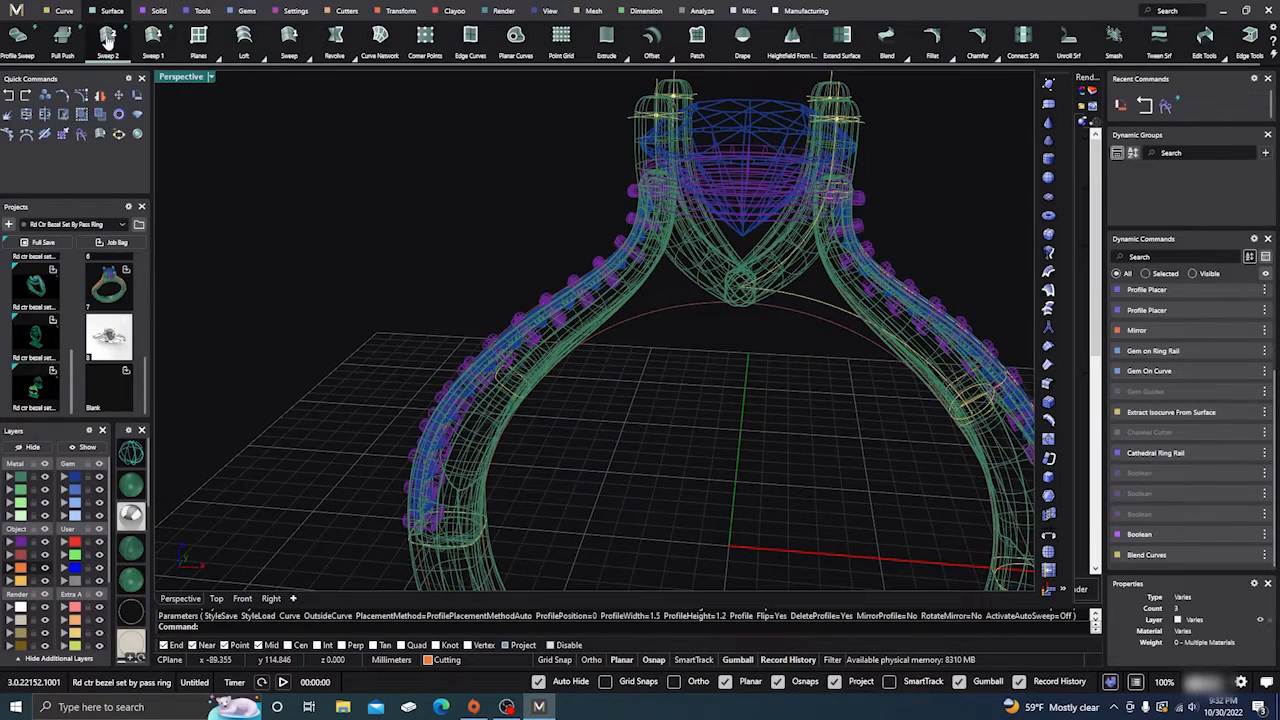
left_click(153, 36)
left_click(631, 320)
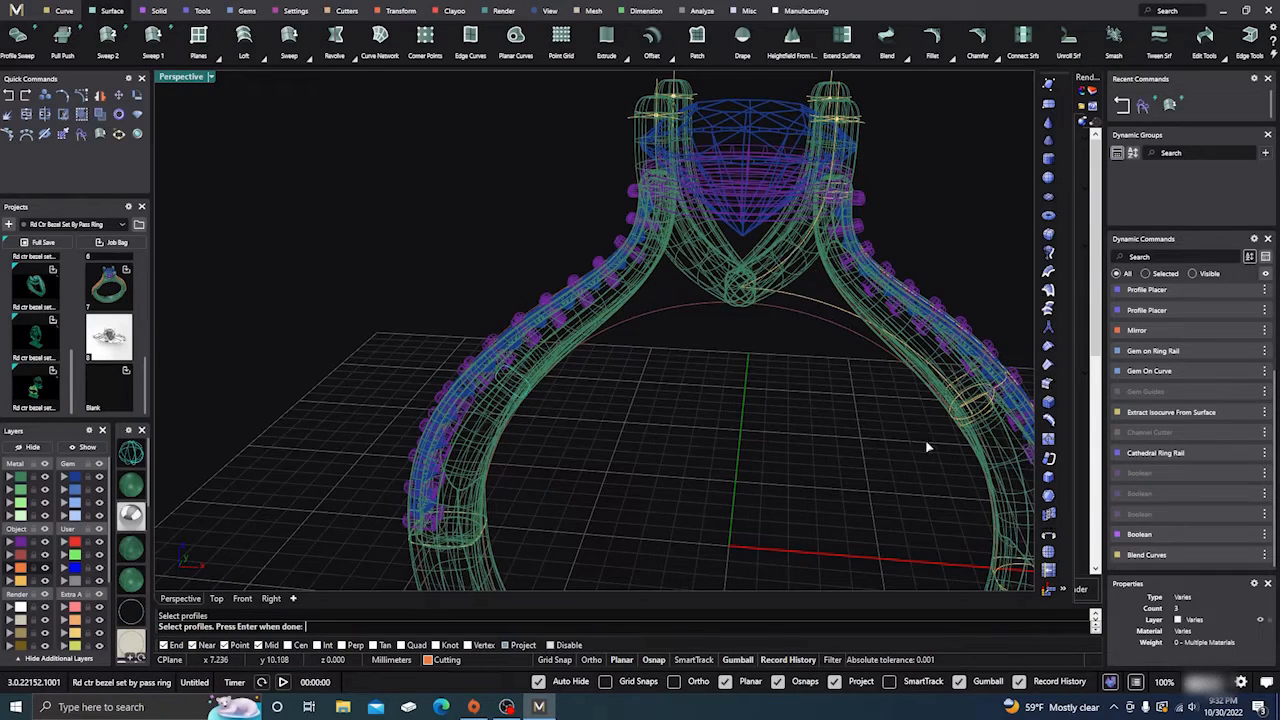
scroll(960, 424, "up", 4)
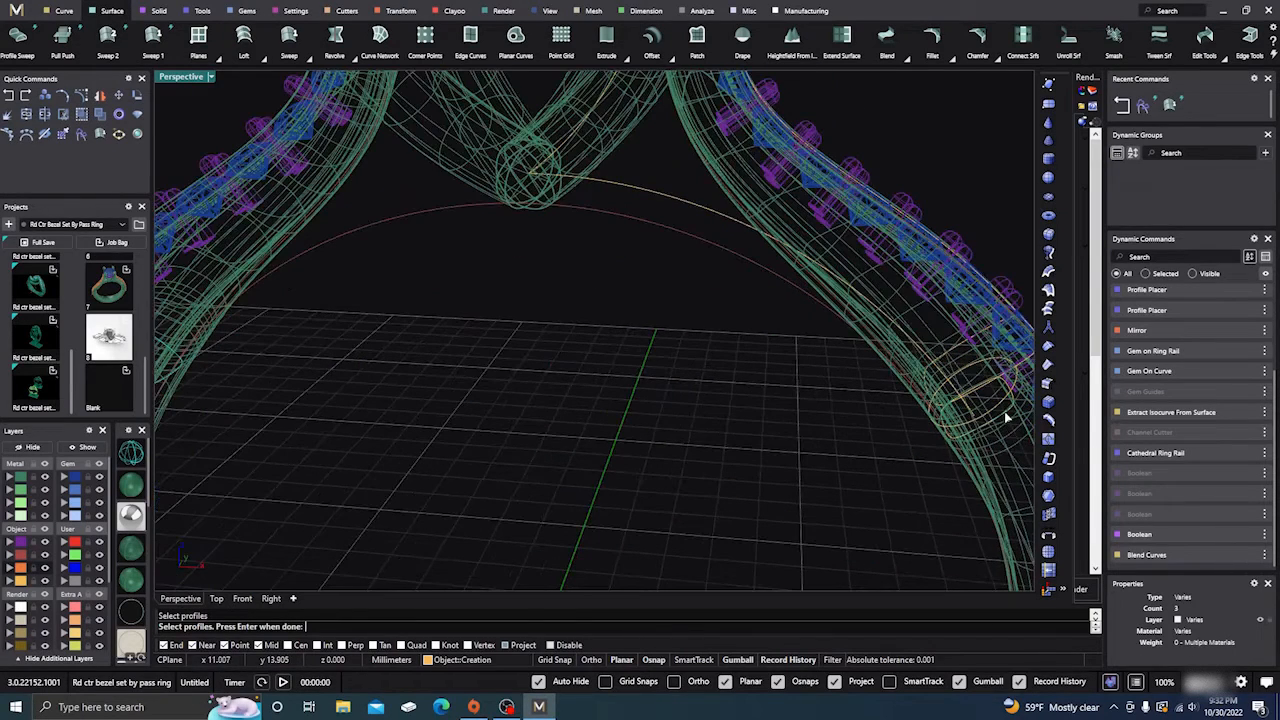
key("Return")
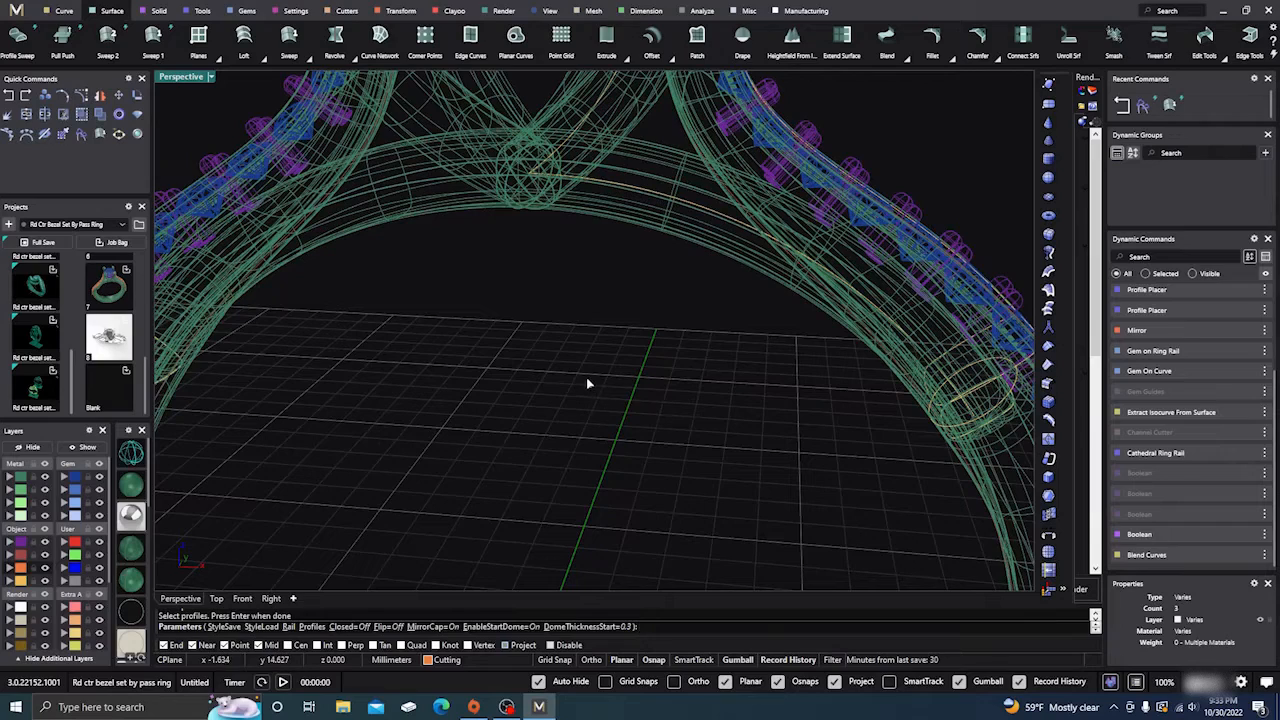
key("Return")
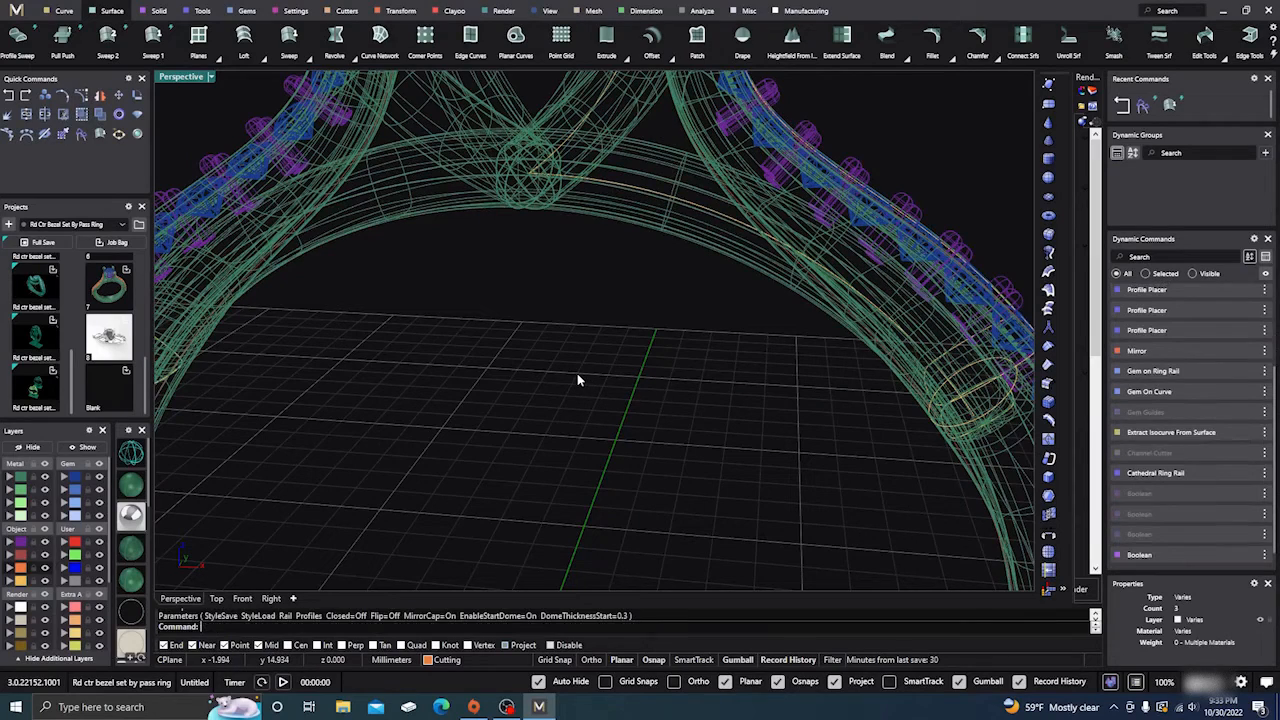
Switch the viewport to shaded display and check the new bridge on the whole ring
left_click(134, 486)
scroll(507, 408, "down", 4)
mouse_move(549, 411)
right_mouse_down()
mouse_move(573, 440)
mouse_move(595, 330)
mouse_move(571, 334)
mouse_move(586, 409)
mouse_move(600, 354)
mouse_move(573, 390)
right_mouse_up()
scroll(607, 352, "down", 6)
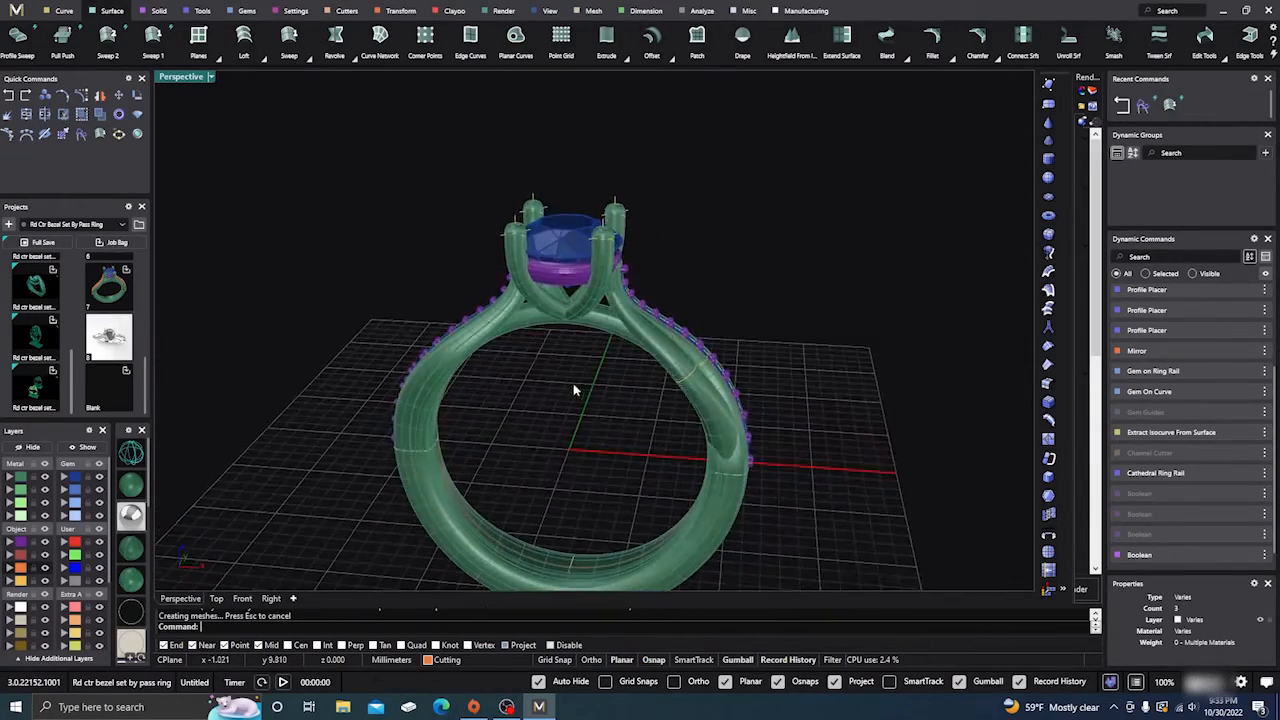
Add a round gem, set its diameter to 1.80 mm and rotate it 90 degrees so it faces sideways
left_click(246, 11)
left_click(259, 45)
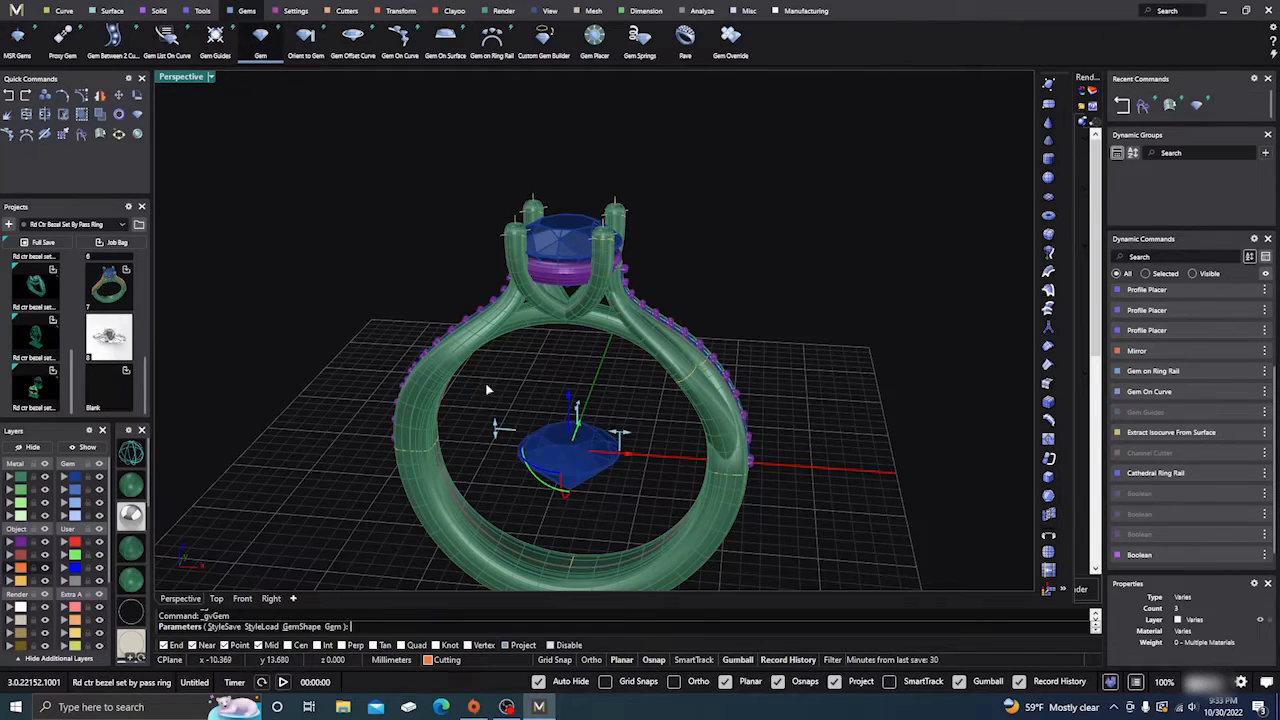
left_click_drag(621, 434, 587, 432)
right_click_drag(580, 509, 449, 479)
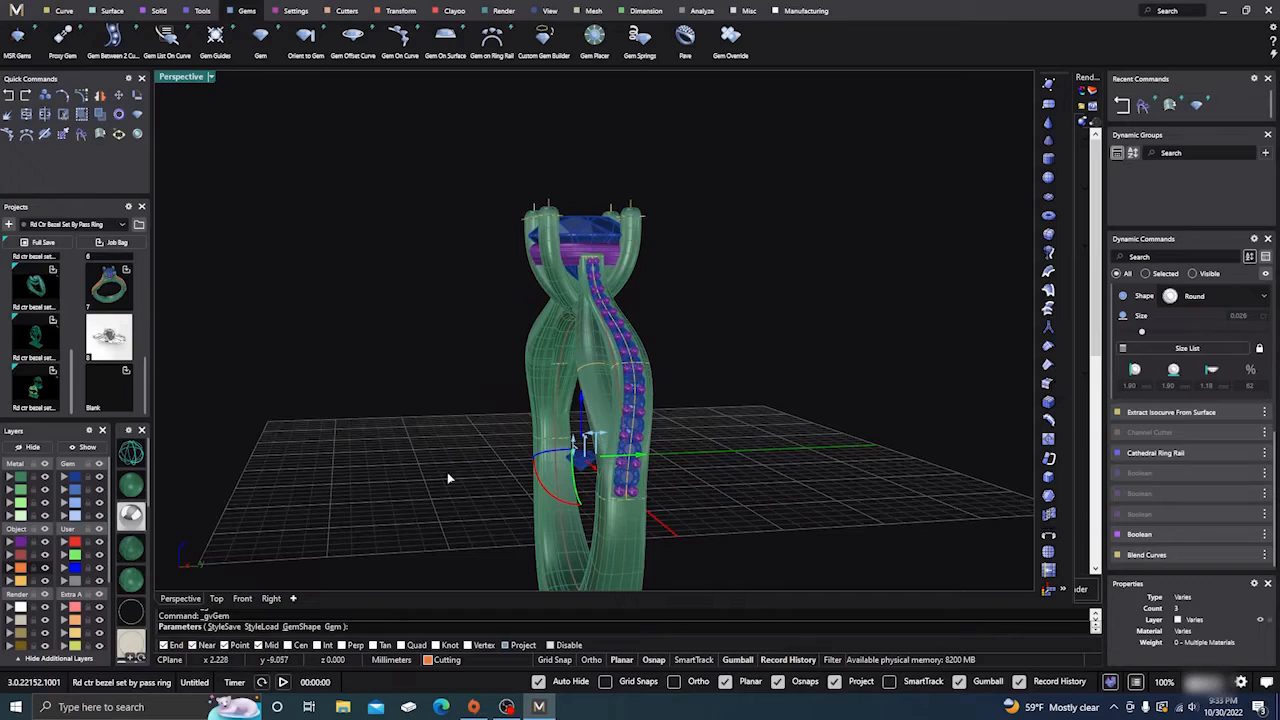
left_click(549, 497)
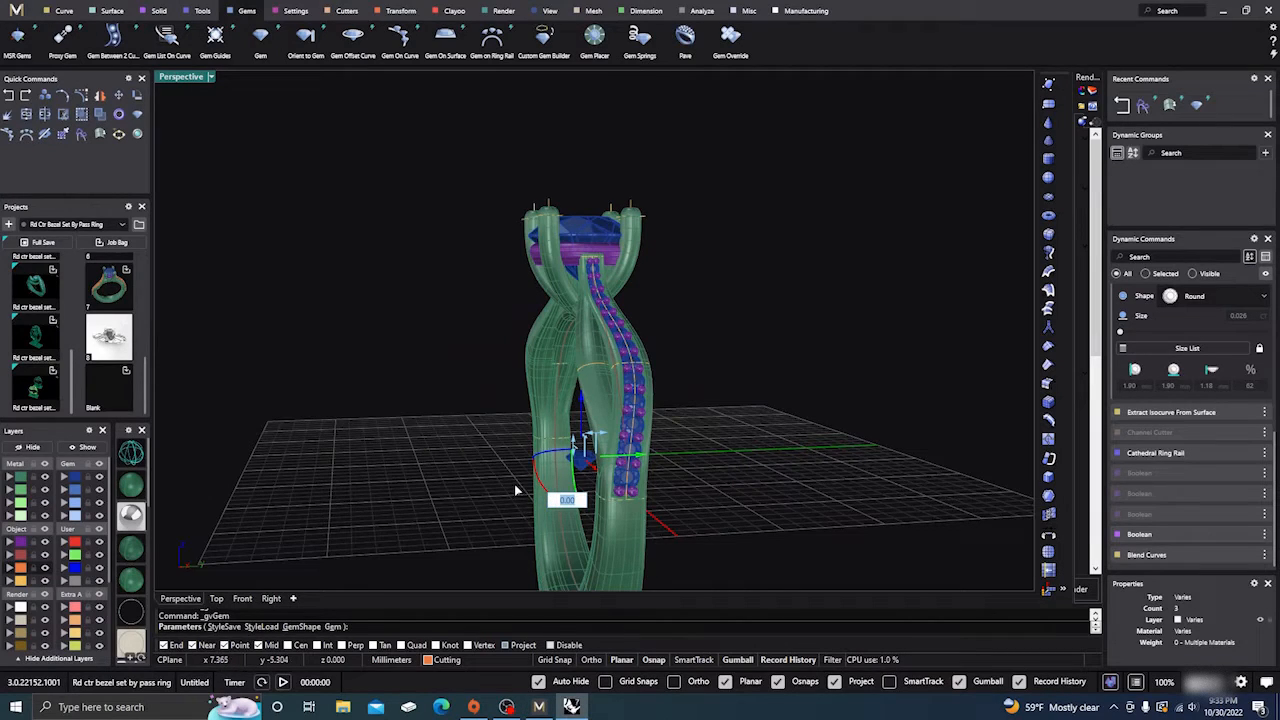
type("90")
key("Return")
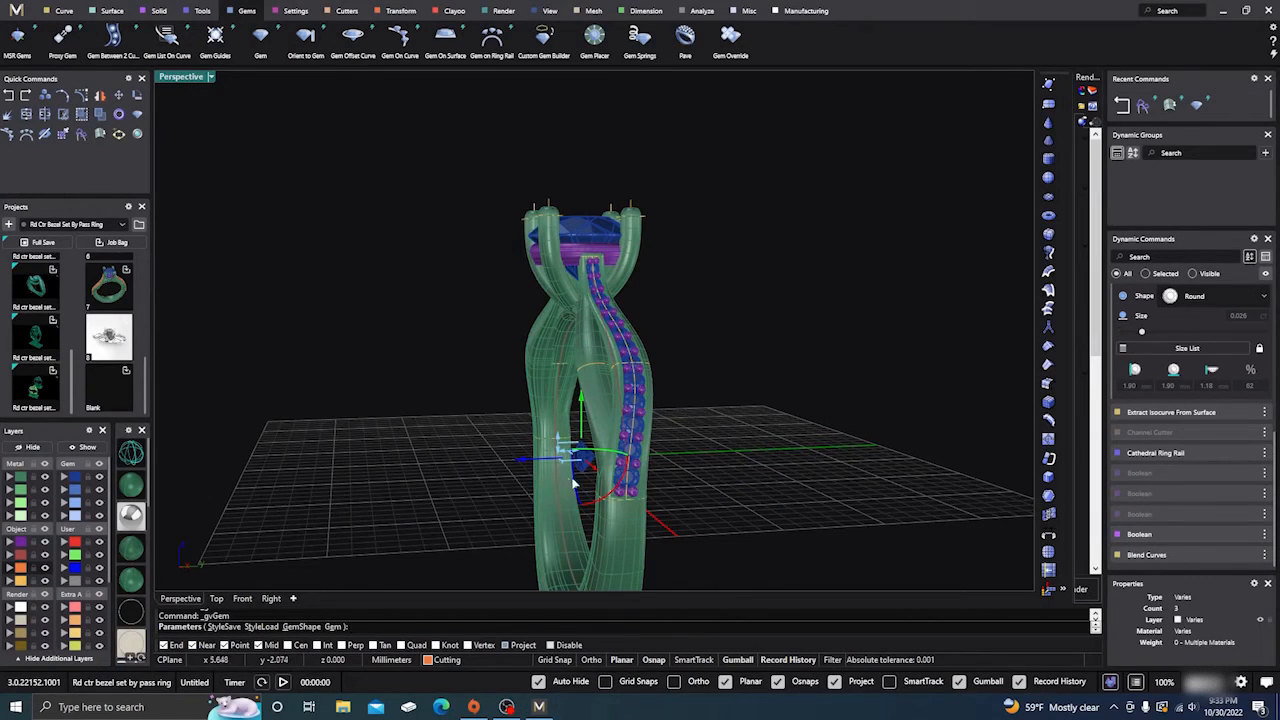
Move the gem out from the ring's centre and raise it to the level just below the centre stone
left_click_drag(524, 461, 460, 455)
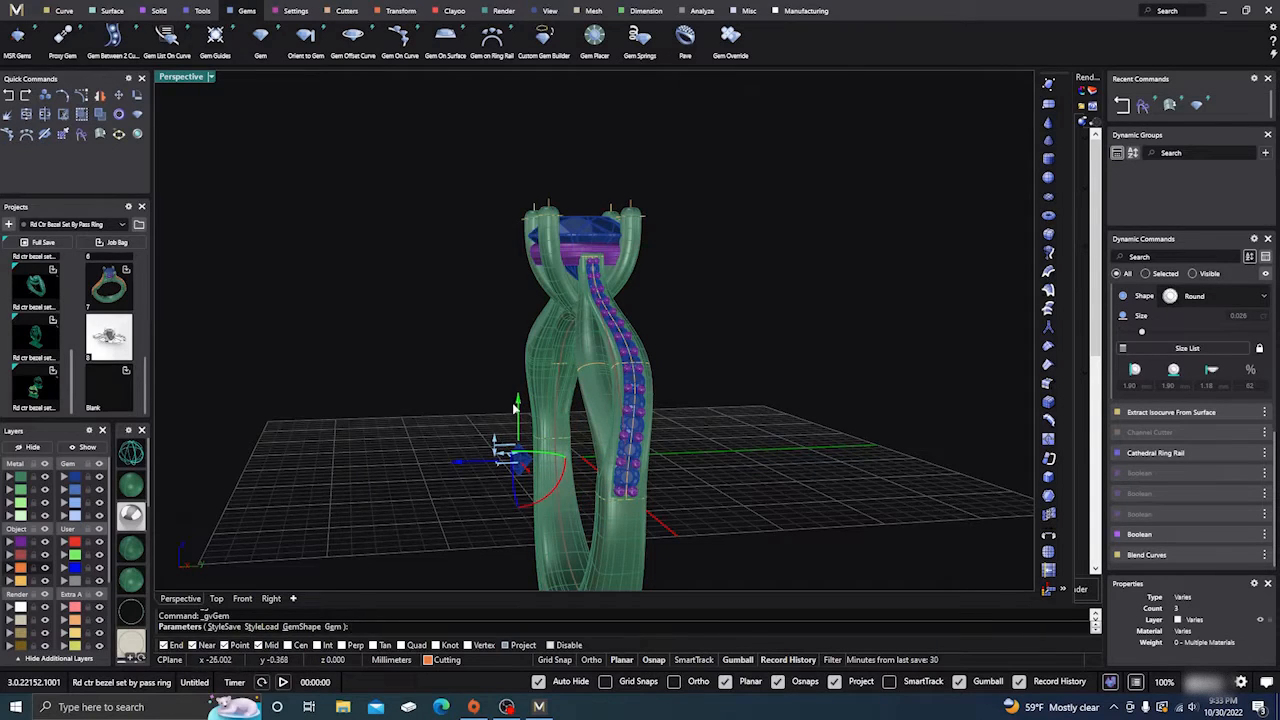
left_click_drag(519, 401, 517, 216)
right_click_drag(228, 536, 329, 543)
left_click(242, 598)
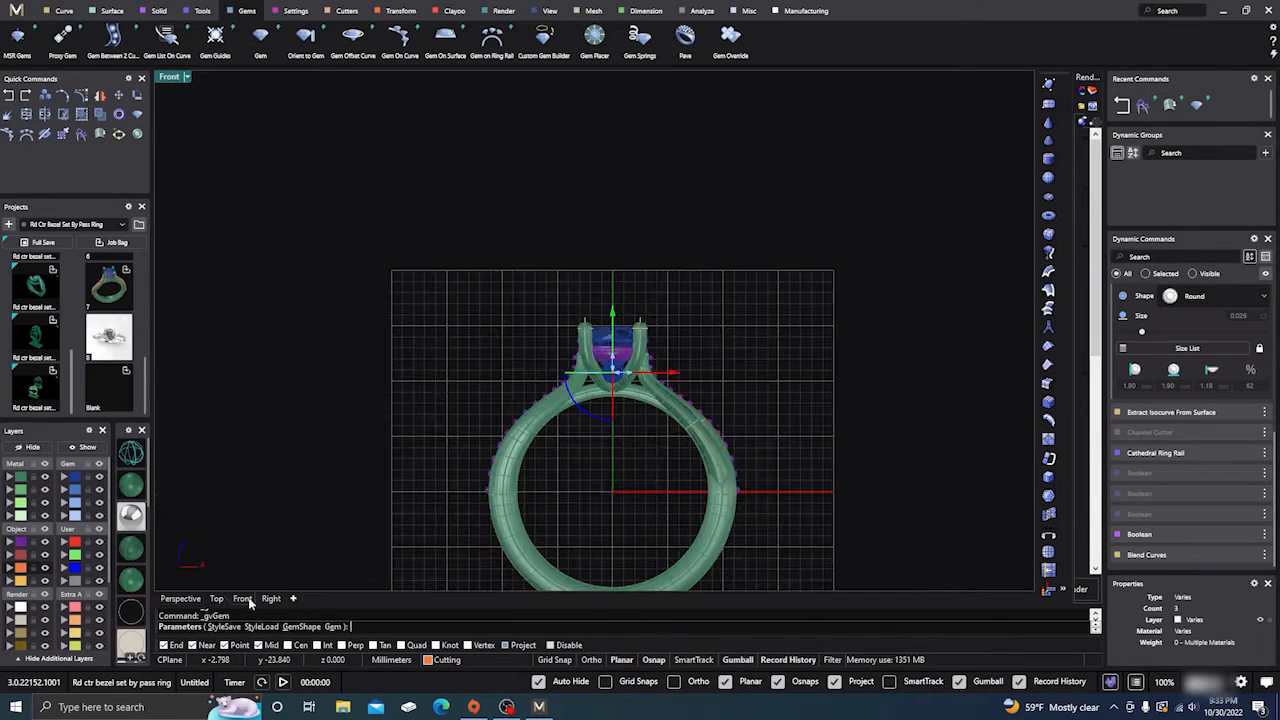
scroll(616, 377, "up", 5)
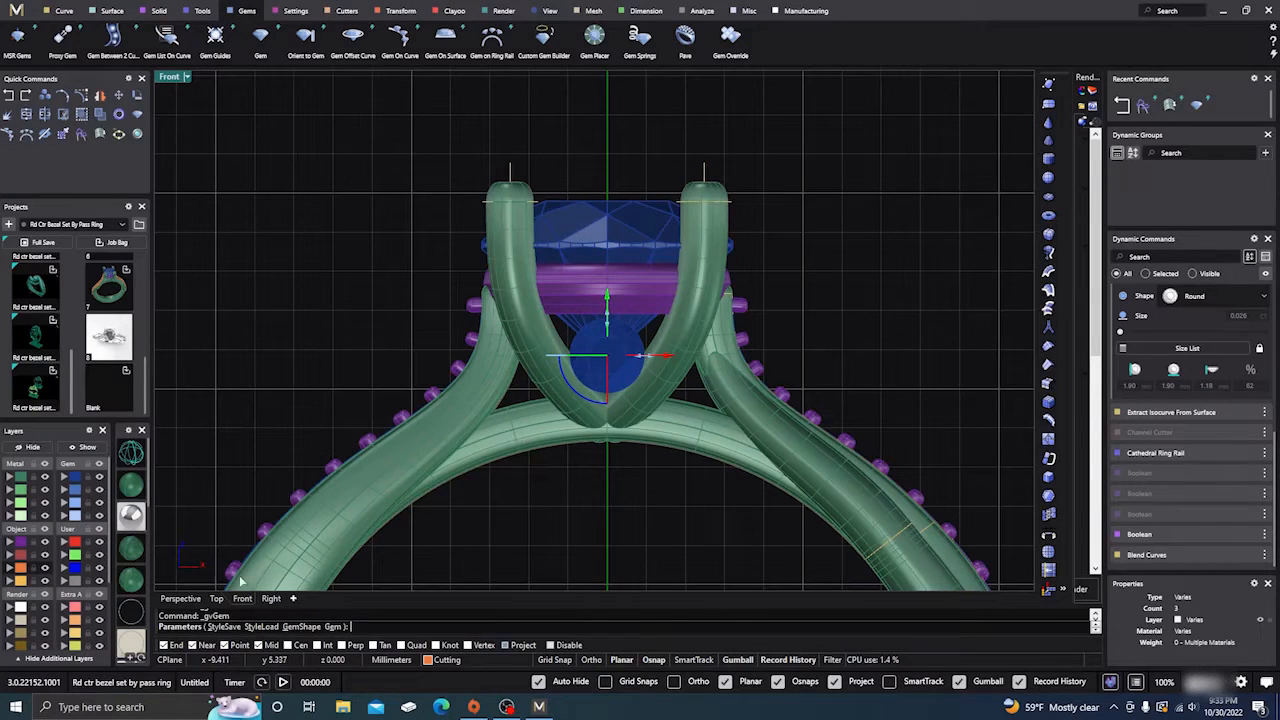
Shift the gem inward until it sits against the lower prongs on the side of the head
left_click(270, 598)
scroll(532, 378, "up", 5)
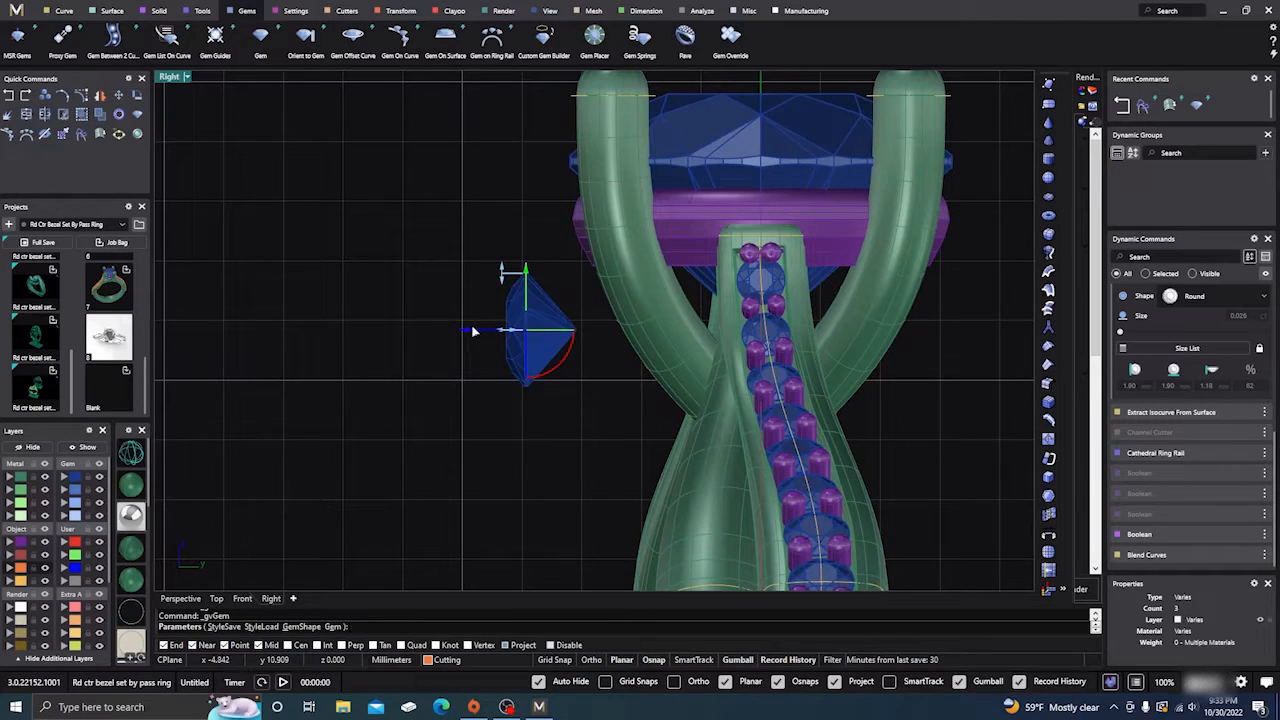
left_click_drag(465, 333, 539, 334)
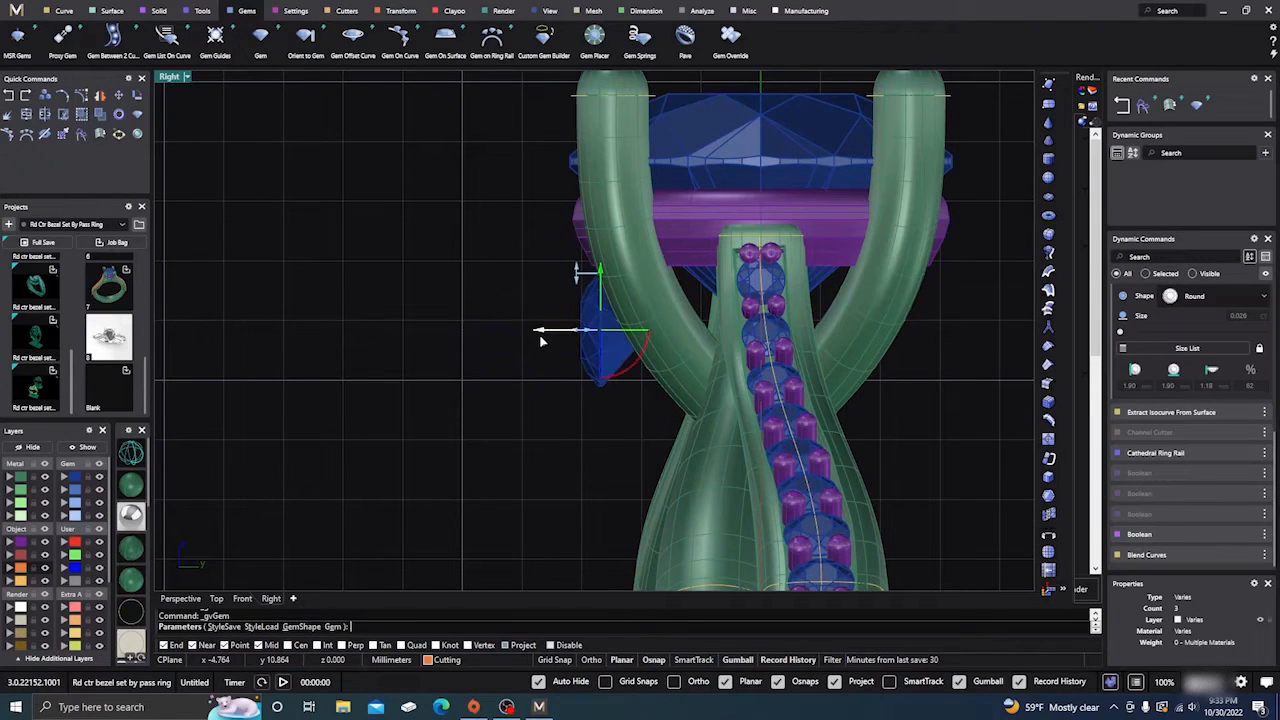
left_click(188, 599)
right_click_drag(400, 500, 358, 437)
scroll(511, 343, "up", 4)
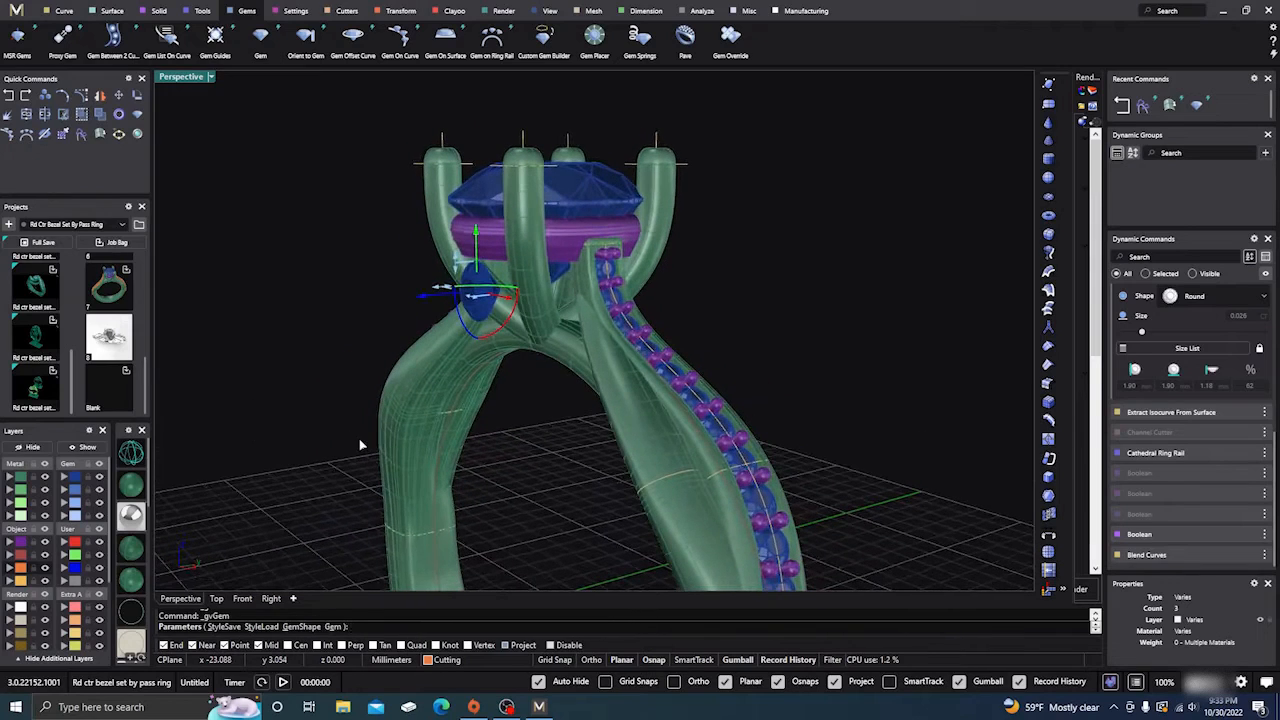
Build a bezel around the small side gem and set its position to -0.39 mm
left_click(476, 300)
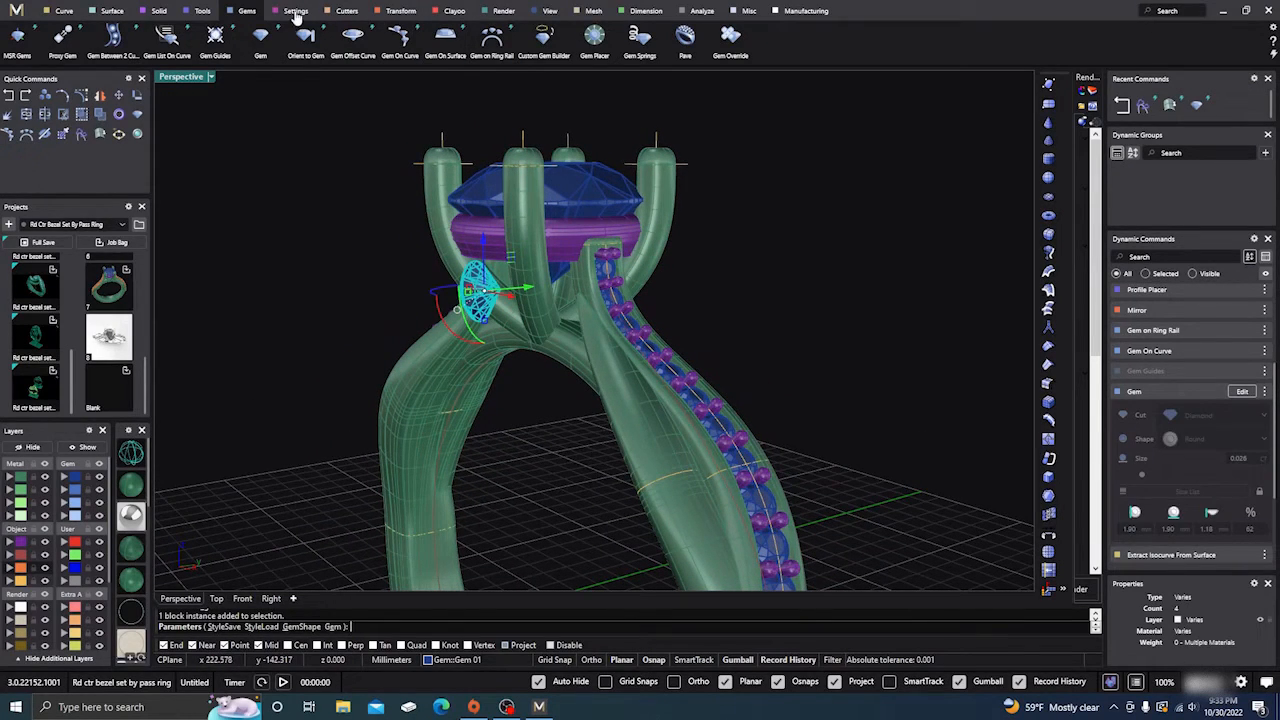
left_click(296, 14)
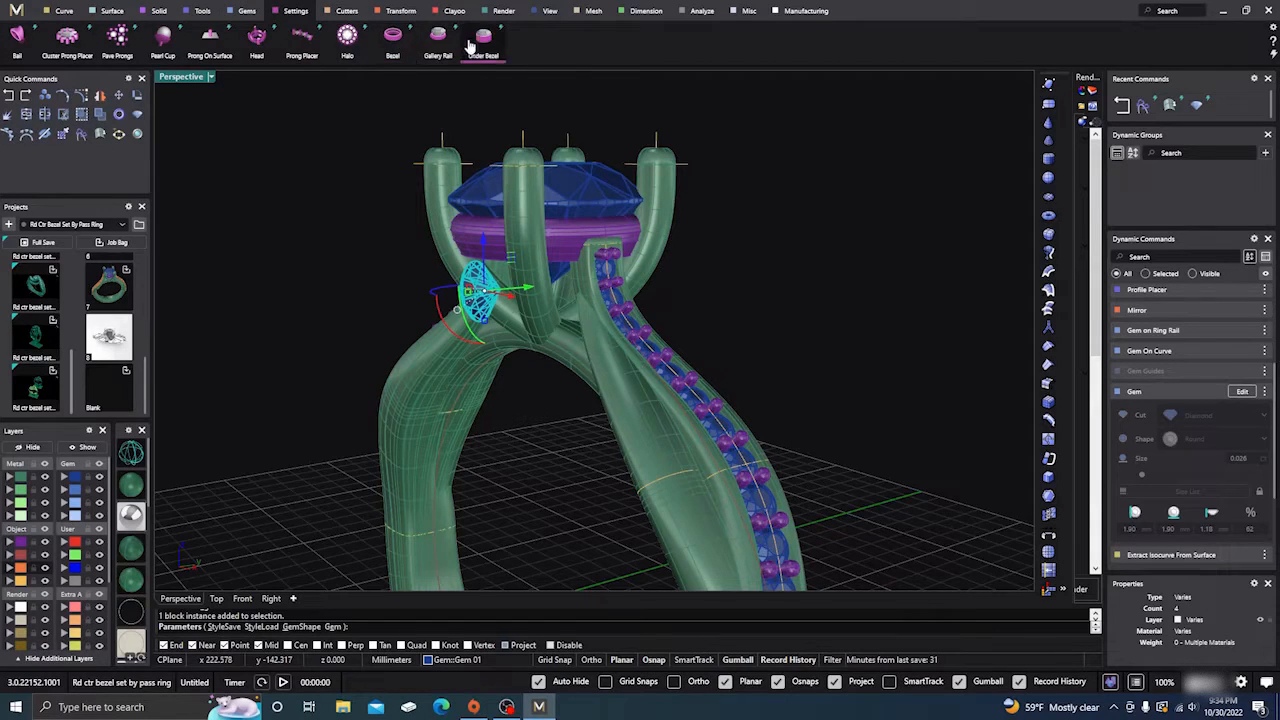
left_click(393, 38)
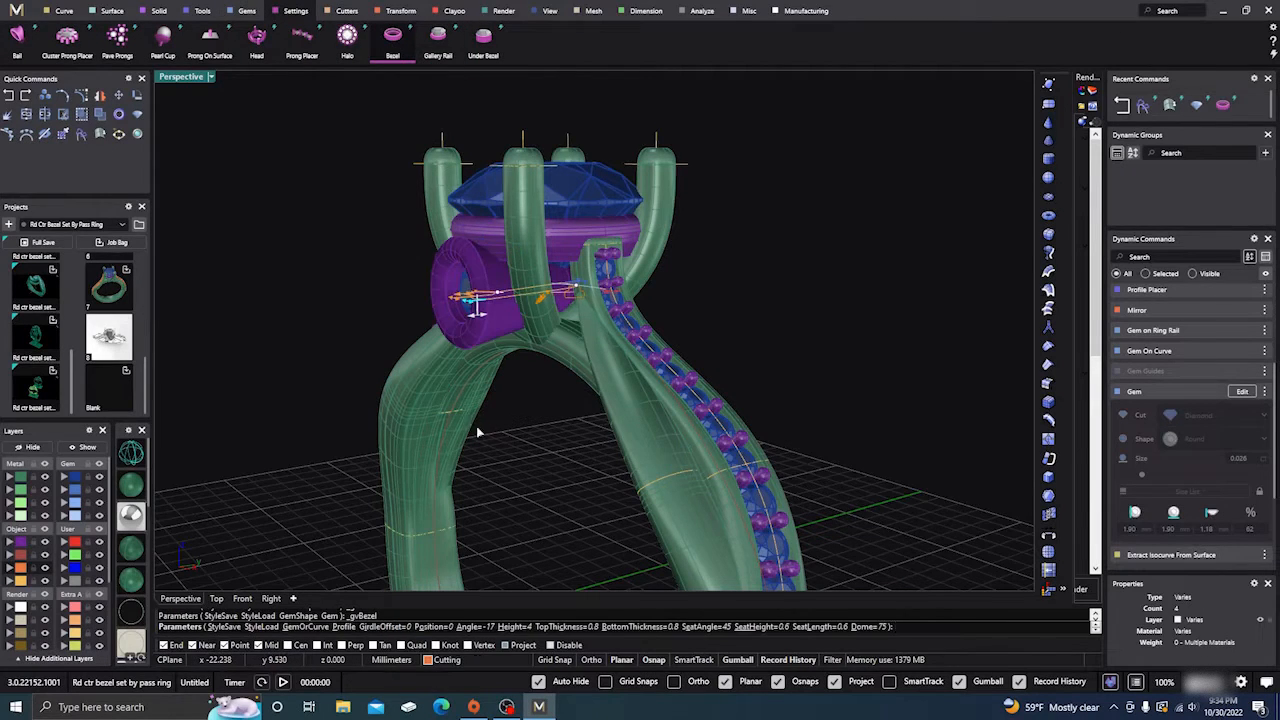
right_click_drag(476, 426, 430, 333)
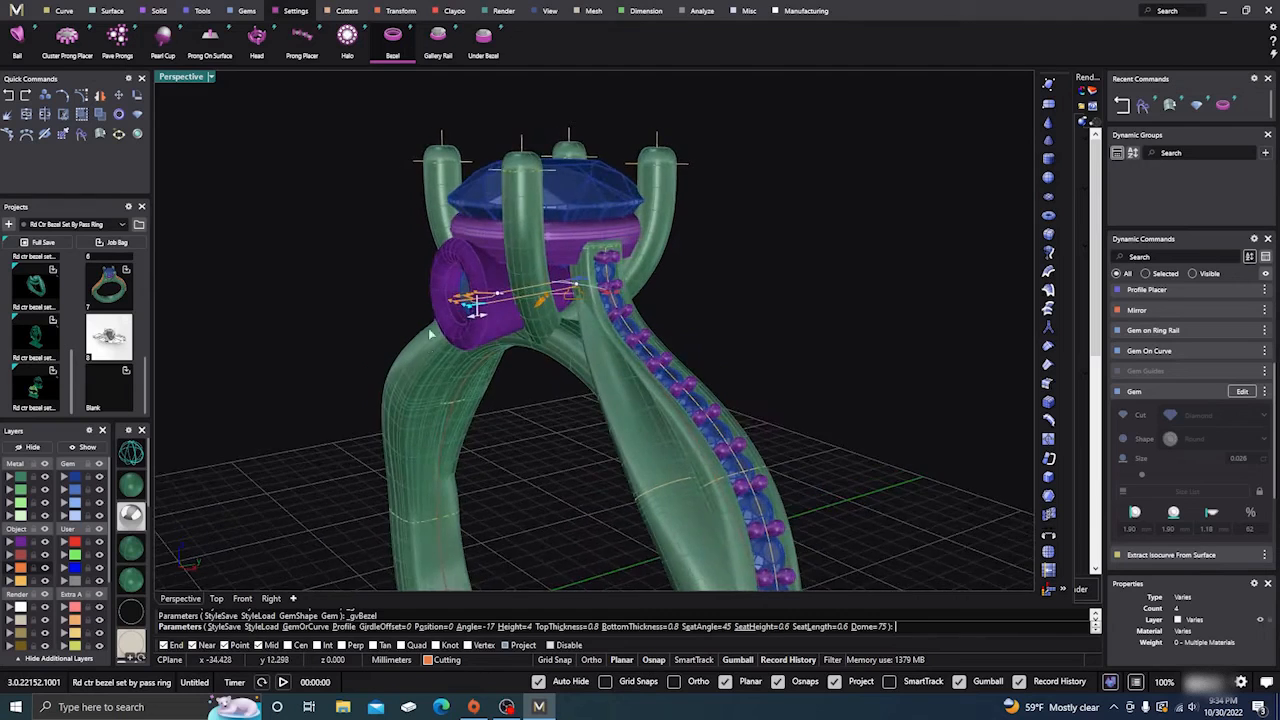
scroll(505, 341, "up", 5)
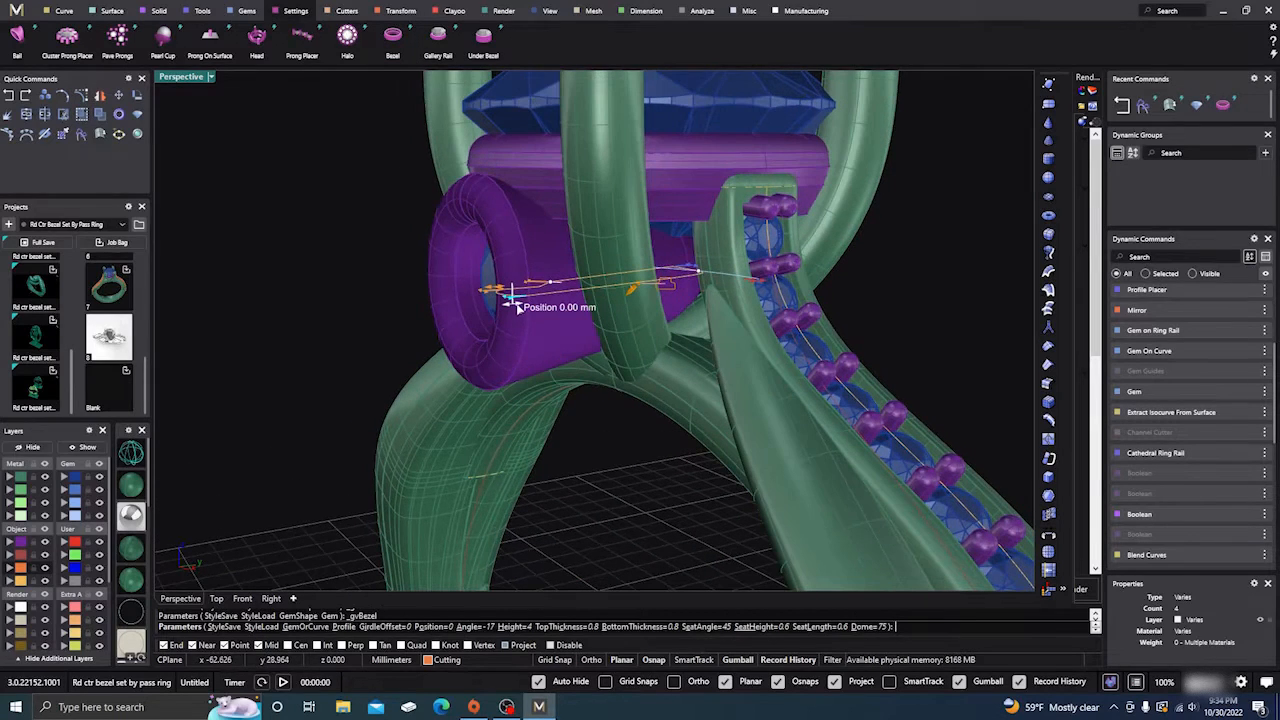
left_click_drag(512, 298, 533, 304)
right_click_drag(514, 442, 474, 434)
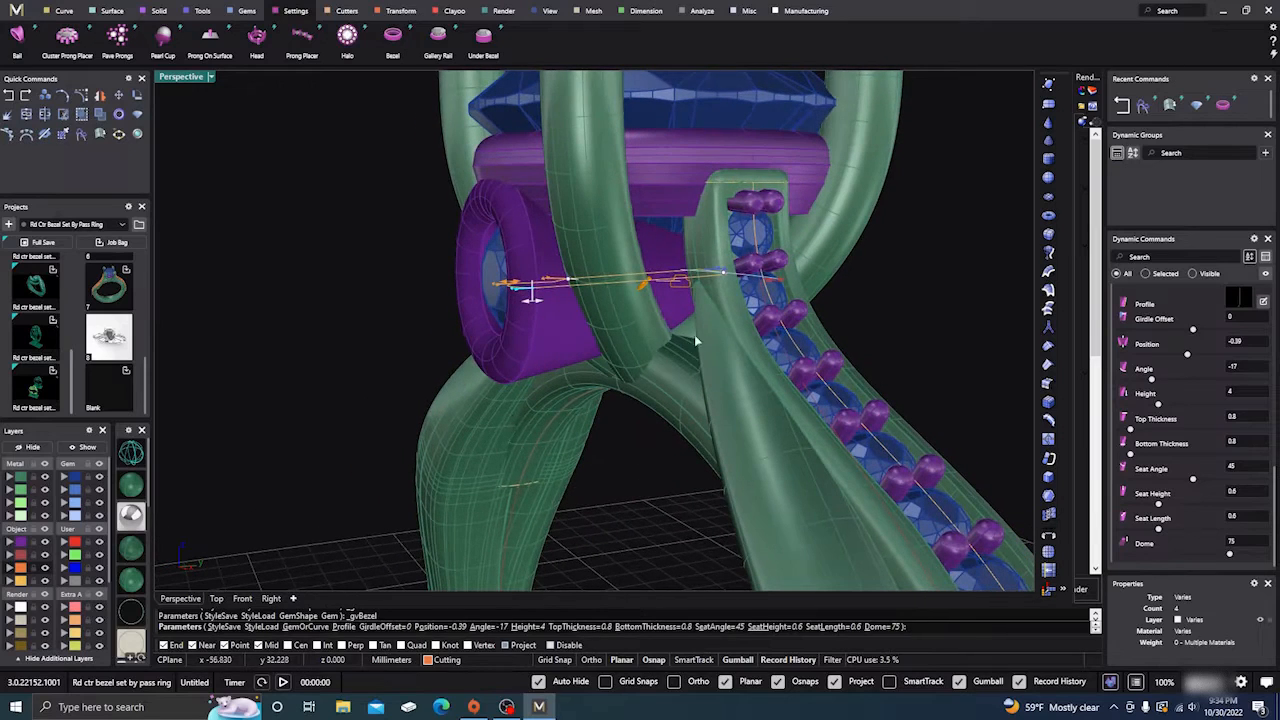
Set the side gem bezel's height to 1.82 mm
left_click_drag(778, 286, 638, 290)
right_click_drag(638, 290, 611, 334)
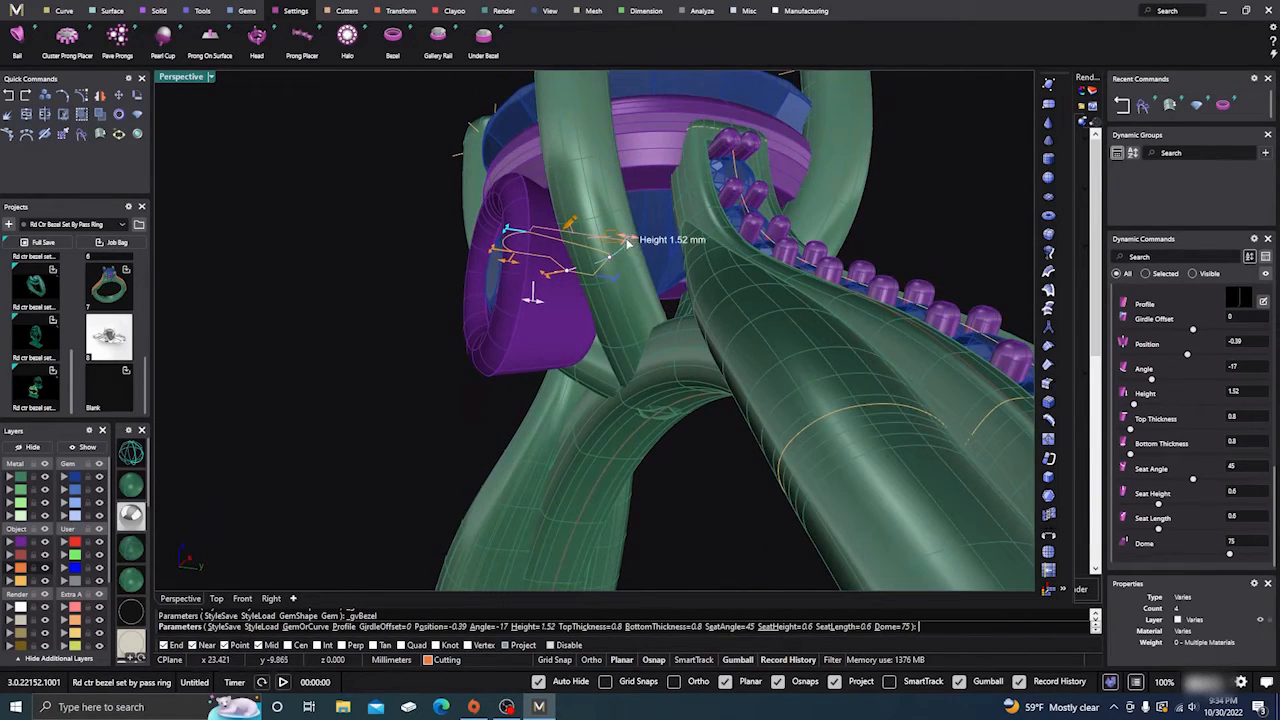
left_click_drag(628, 243, 646, 249)
right_click_drag(577, 407, 672, 457)
Set the side gem bezel's angle to -5 and check the bezel in the Front view
mouse_move(654, 294)
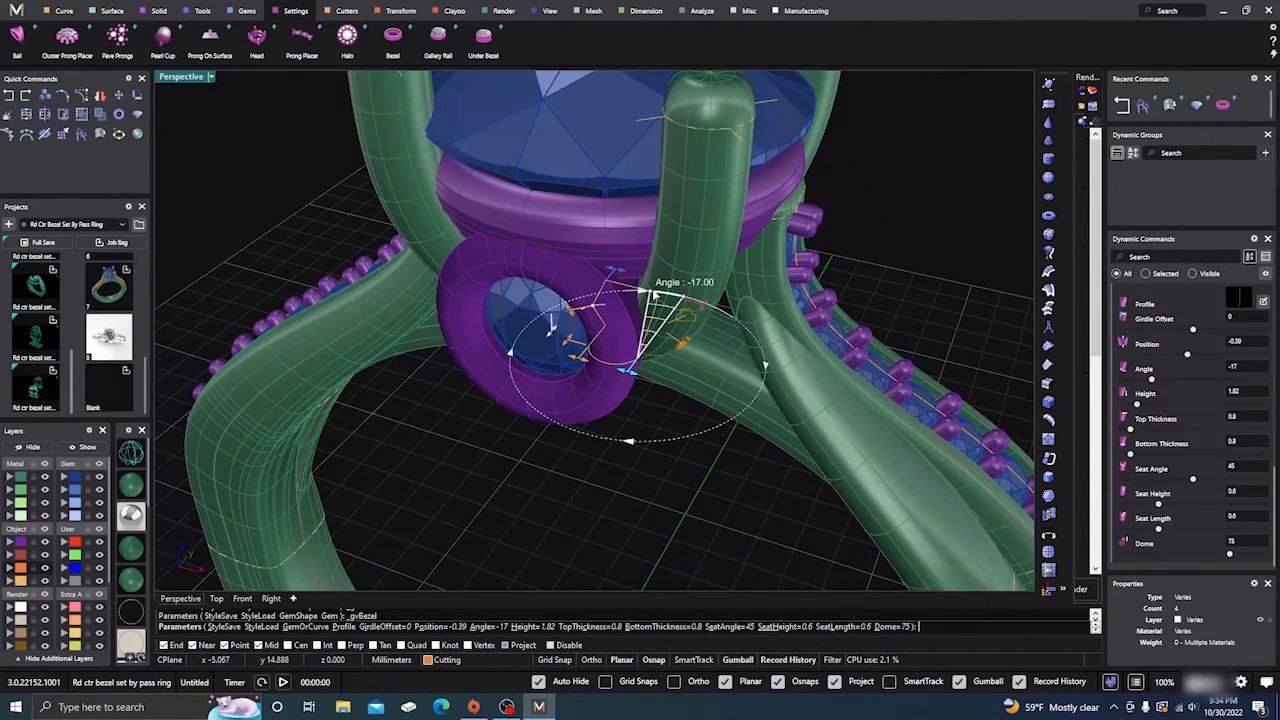
left_click_drag(652, 292, 673, 305)
right_click_drag(643, 500, 703, 434)
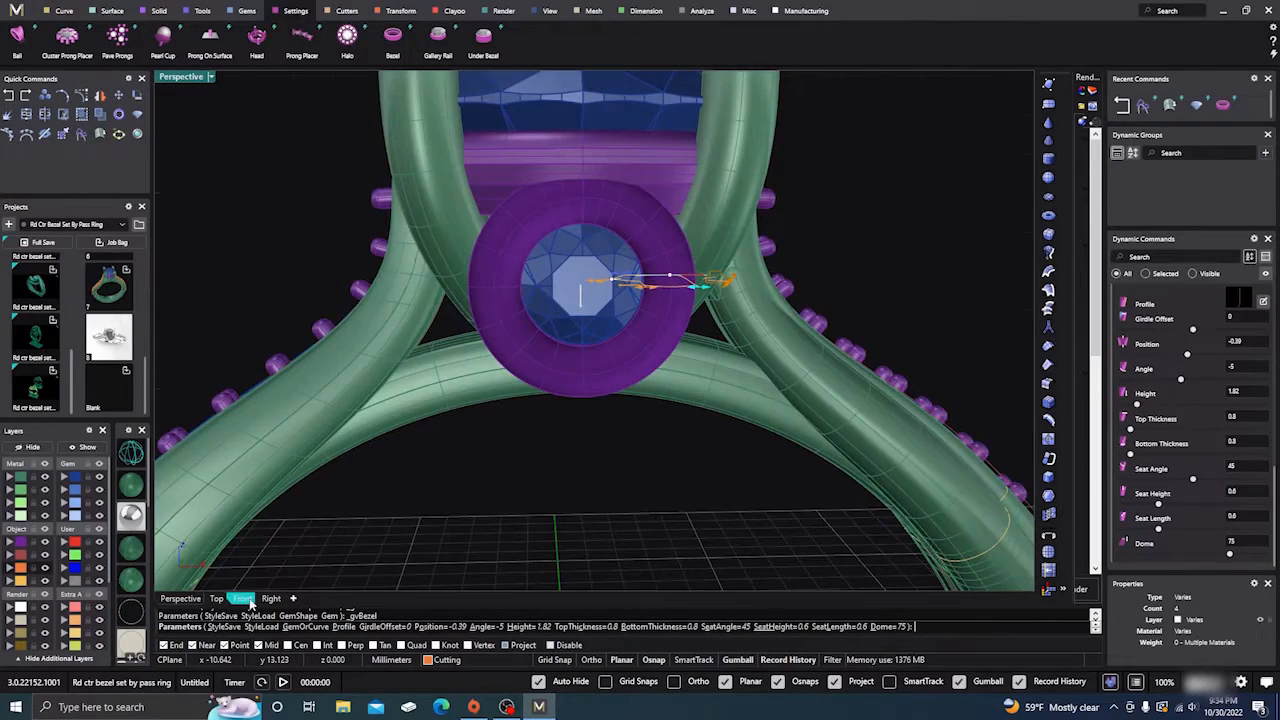
left_click(243, 598)
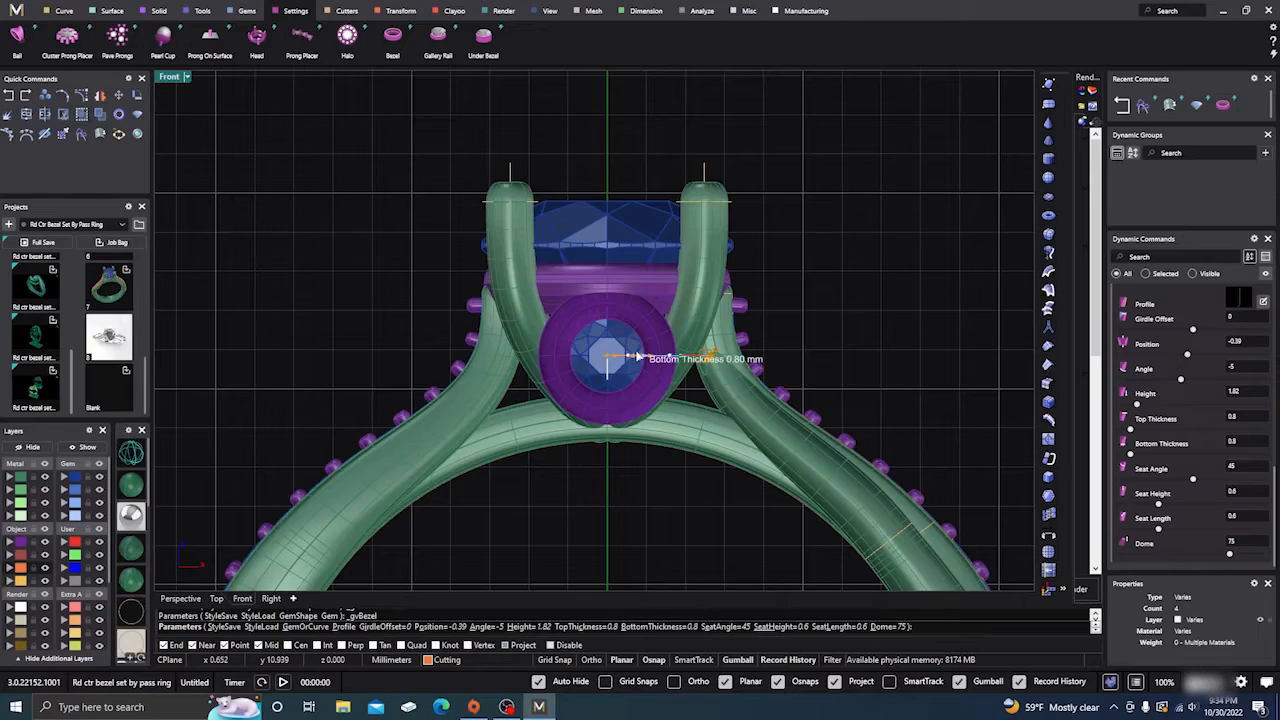
Set the side gem bezel's top thickness to 0.64 mm and finish the bezel
scroll(695, 358, "up", 5)
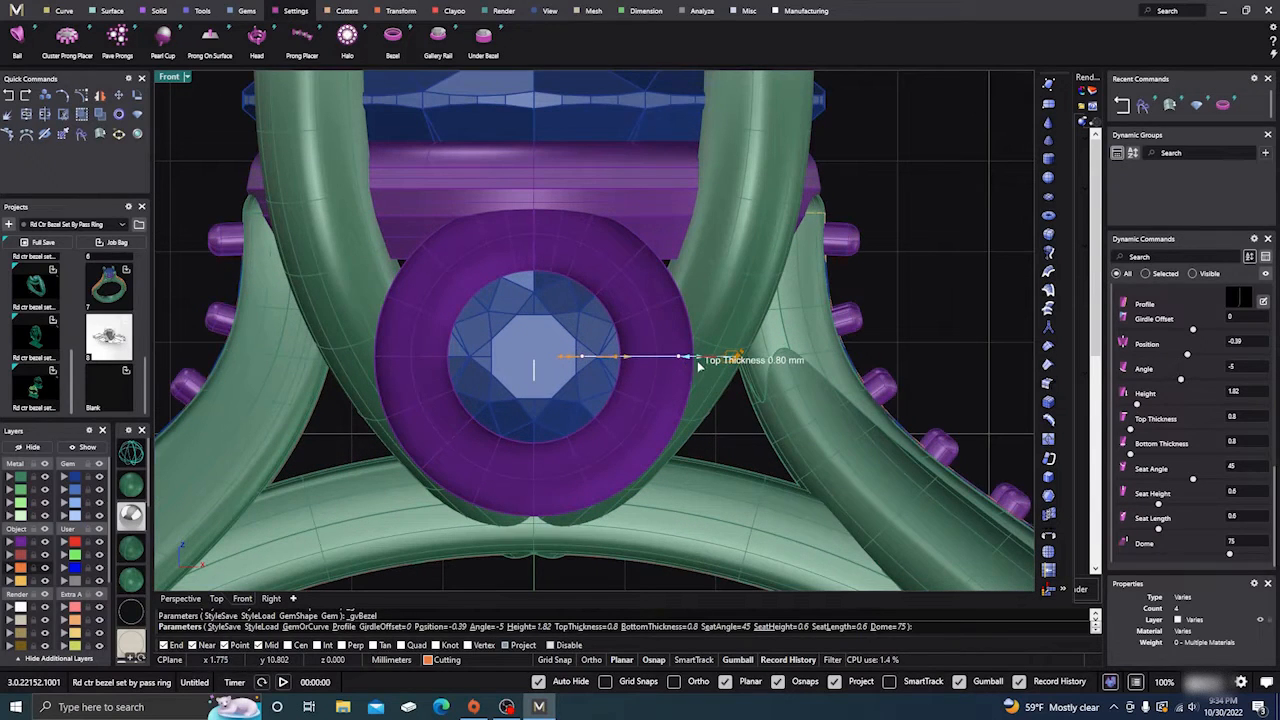
scroll(699, 366, "up", 4)
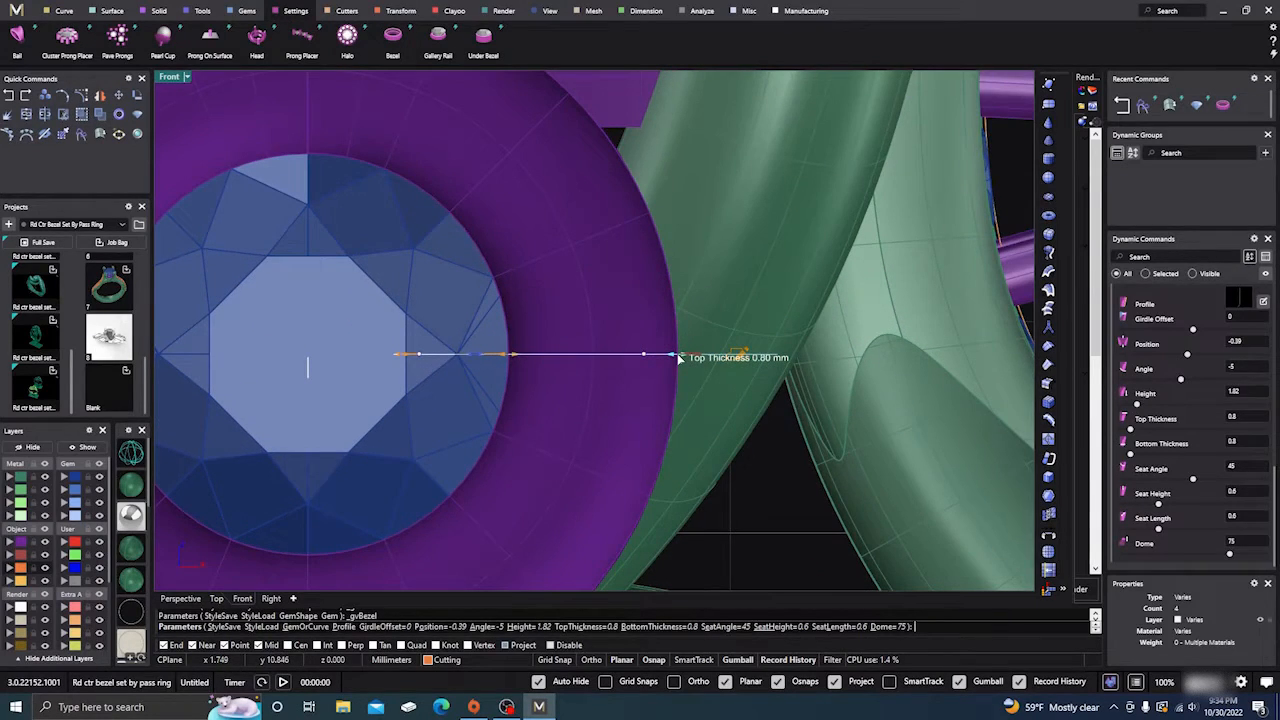
left_click_drag(680, 358, 646, 358)
scroll(644, 358, "down", 5)
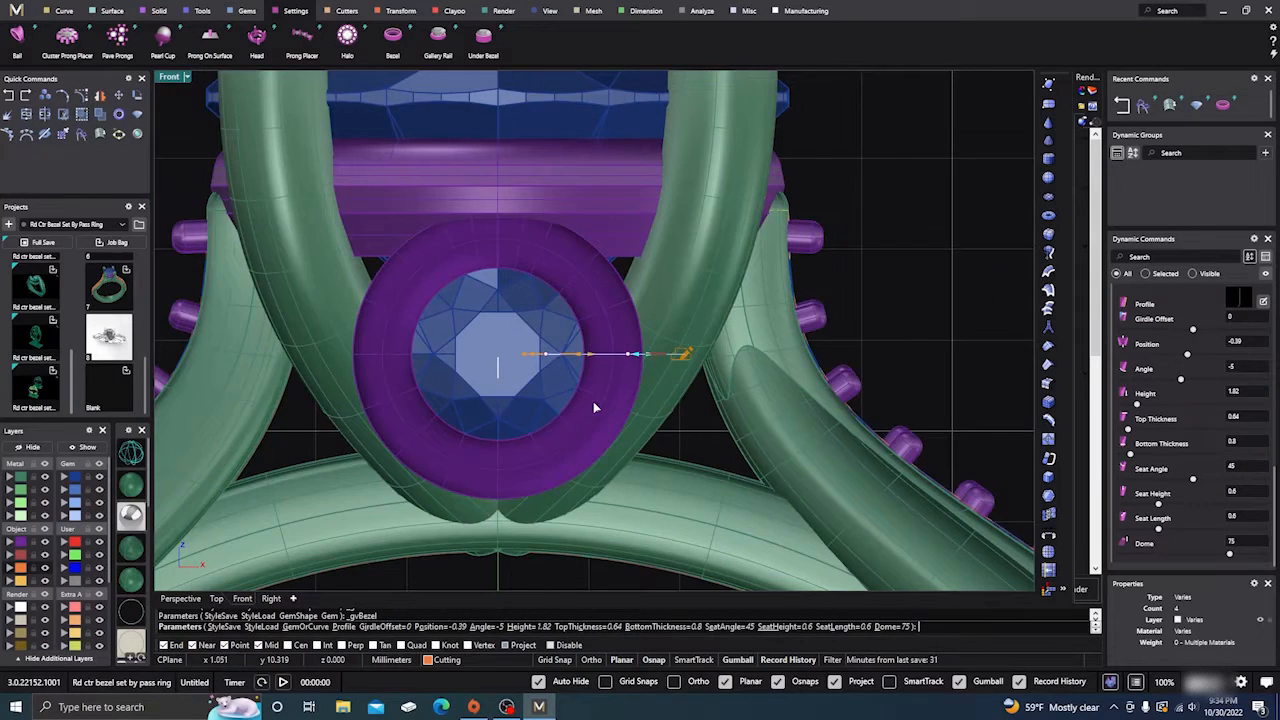
scroll(593, 405, "down", 2)
key("Return")
Edit the small round side gem beneath the head and reduce its diameter to 1.30 mm
left_click(510, 360)
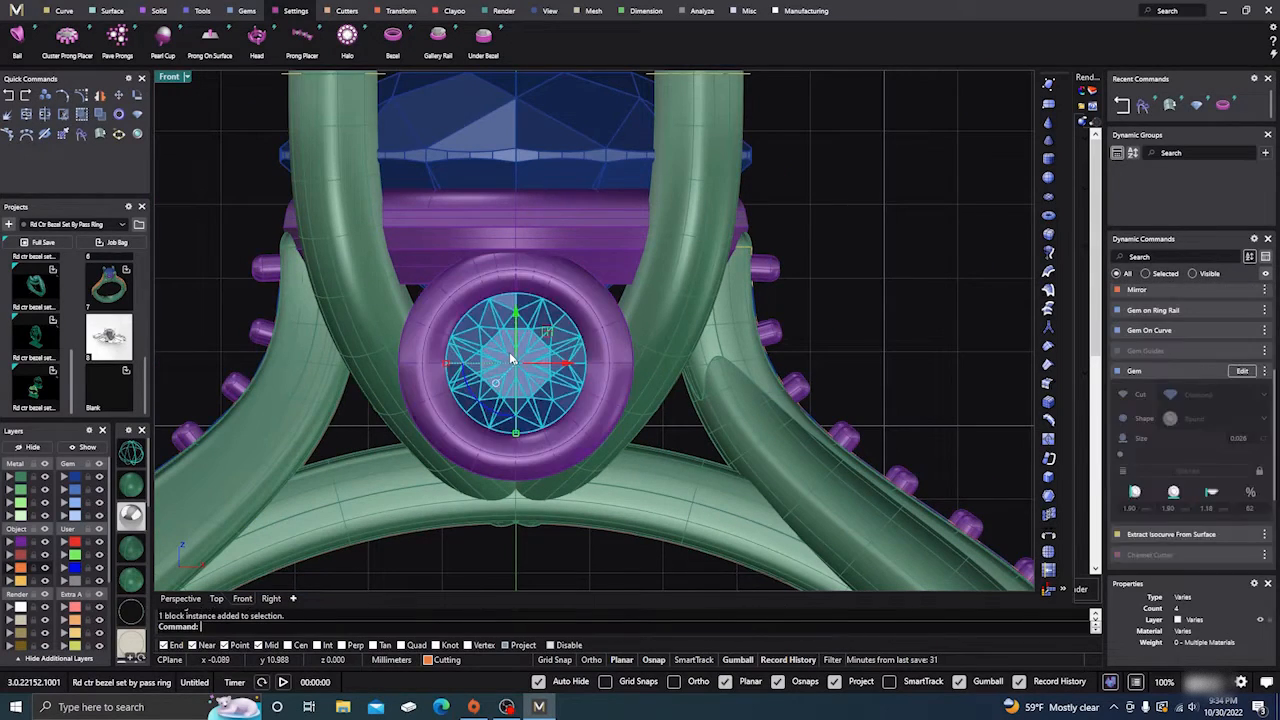
left_click(1243, 371)
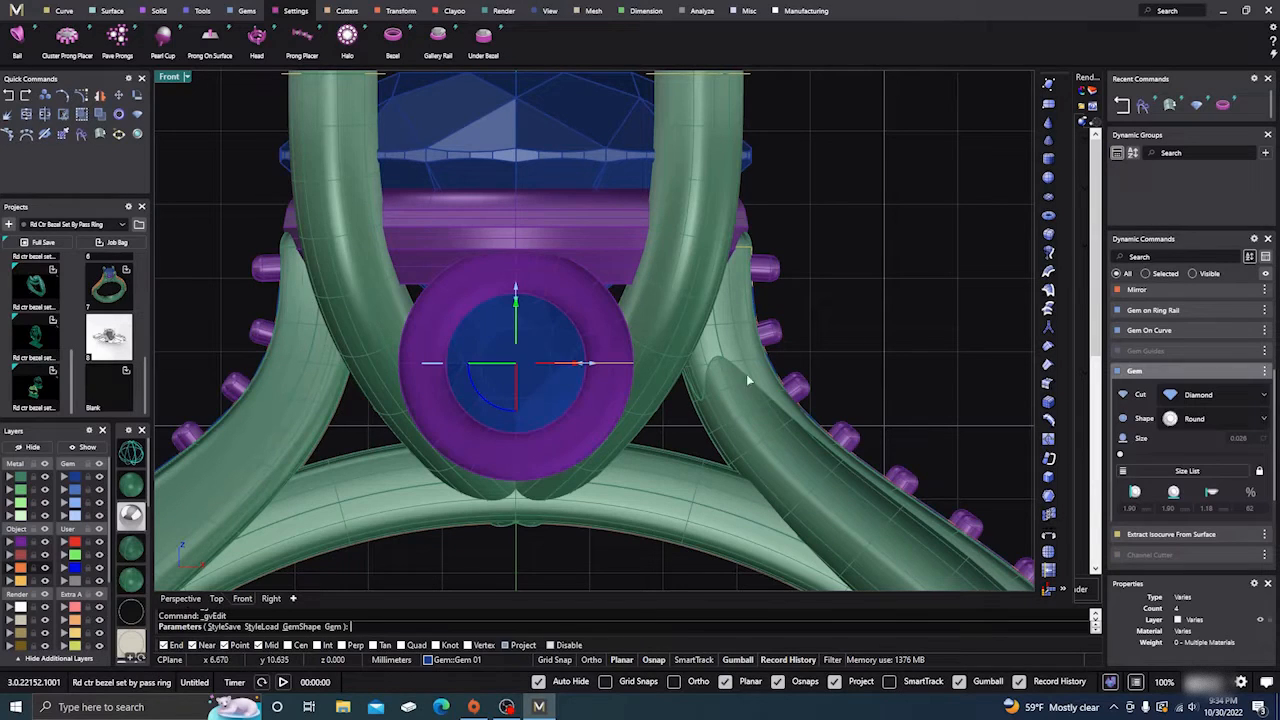
left_click_drag(588, 368, 566, 367)
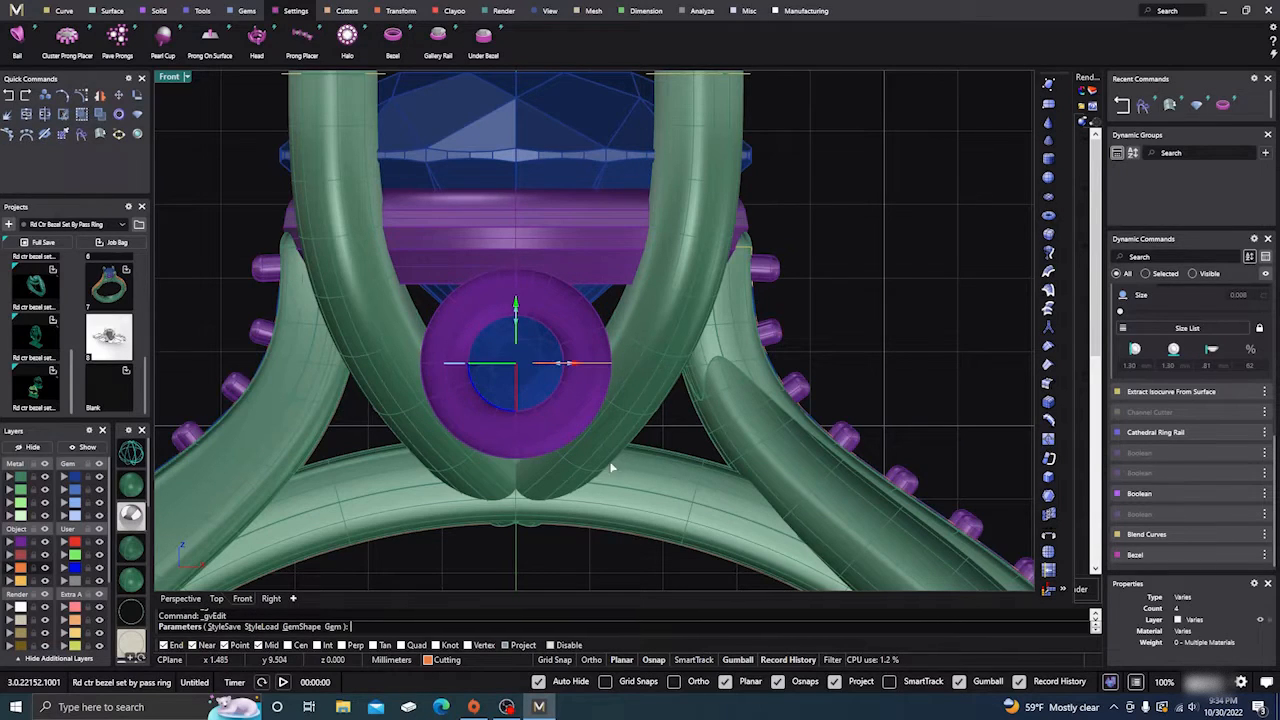
right_click_drag(612, 467, 568, 456)
right_click(539, 402)
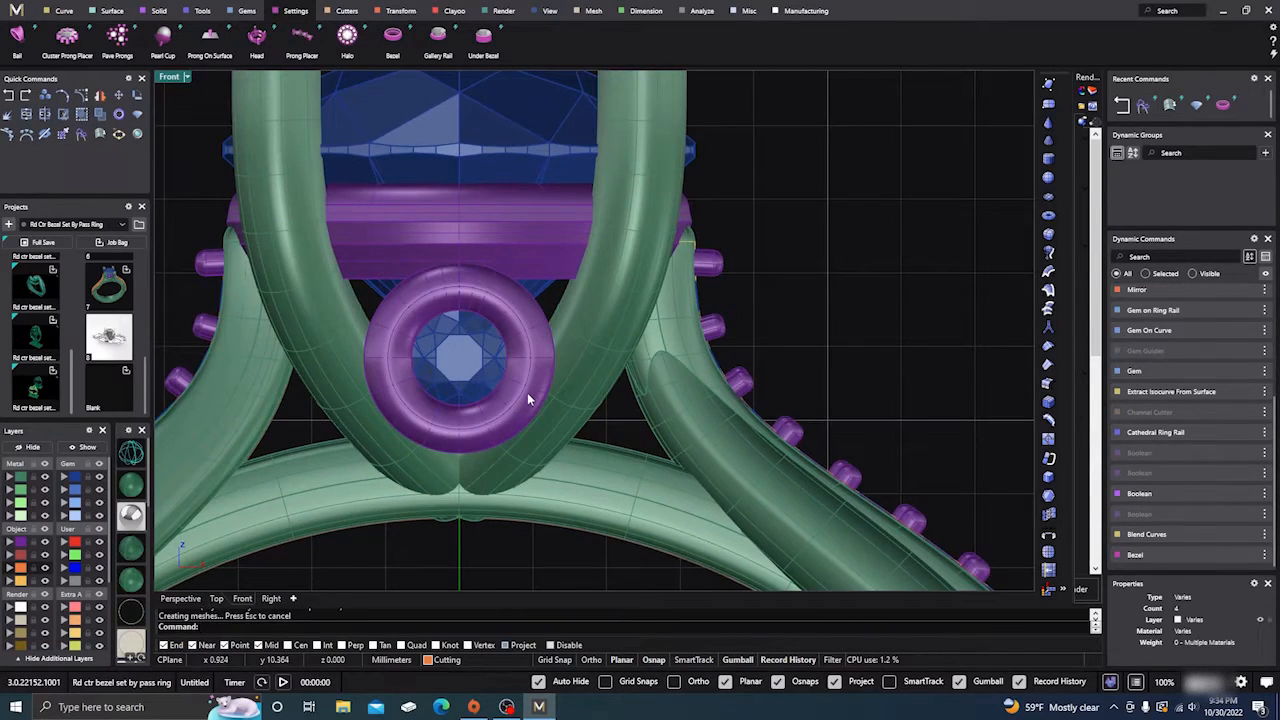
Edit the side gem's bezel and thin its top thickness to 0.55 mm
left_click(527, 392)
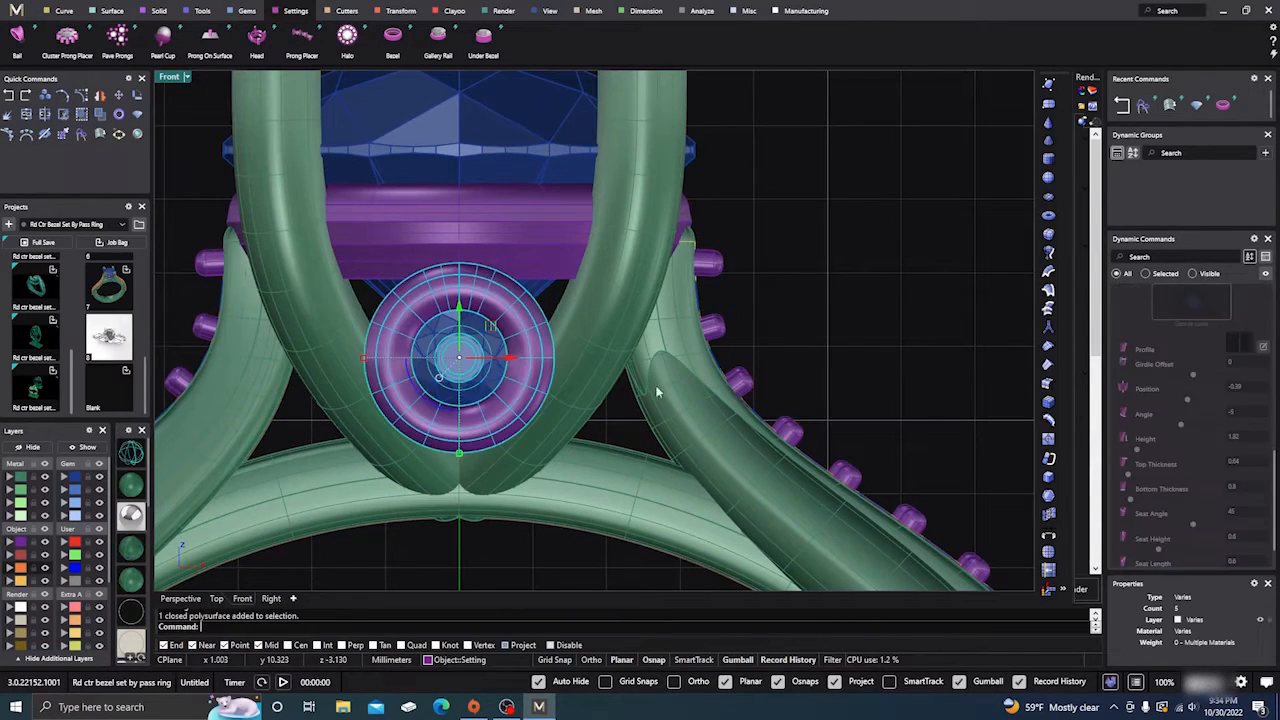
left_click(1225, 356)
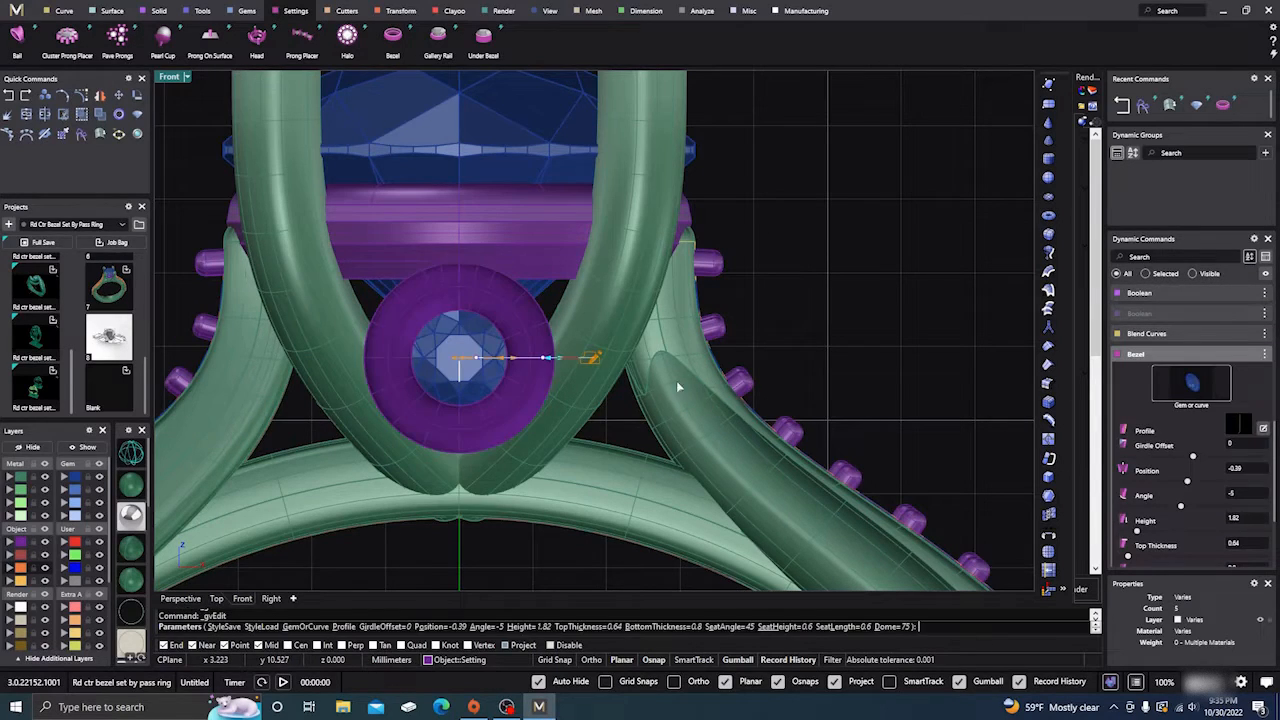
scroll(585, 357, "up", 4)
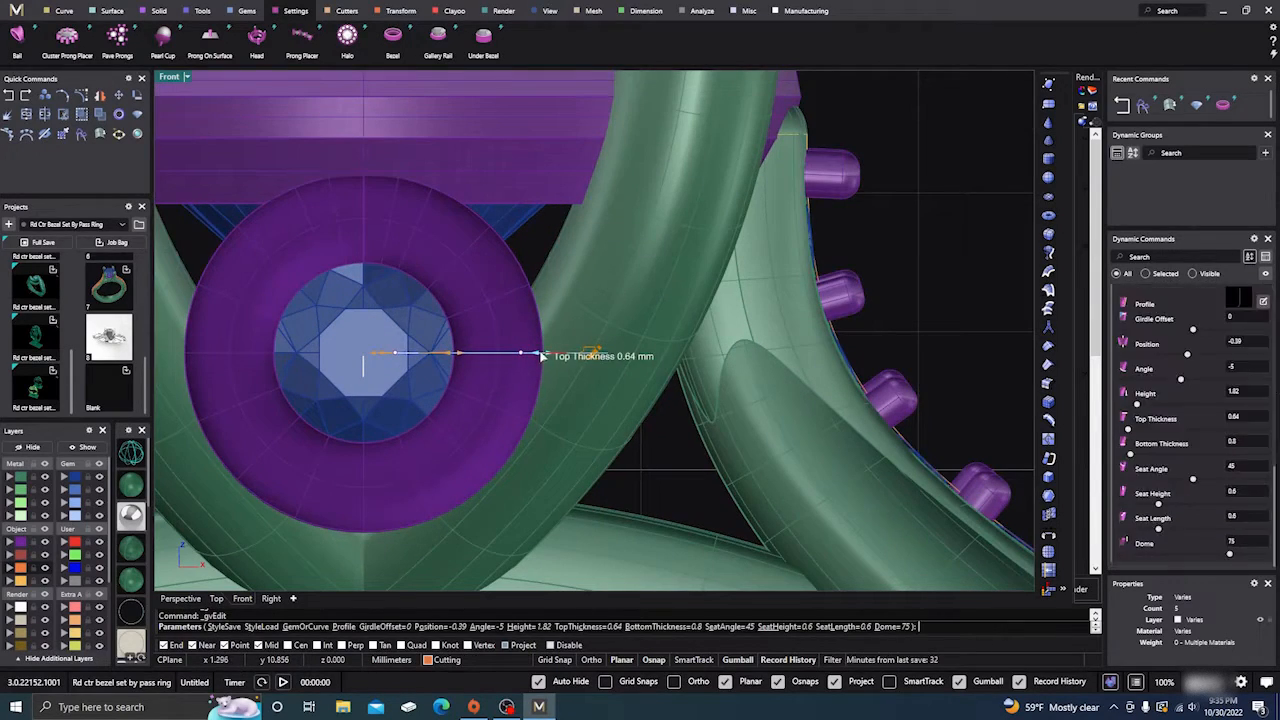
left_click_drag(545, 356, 532, 356)
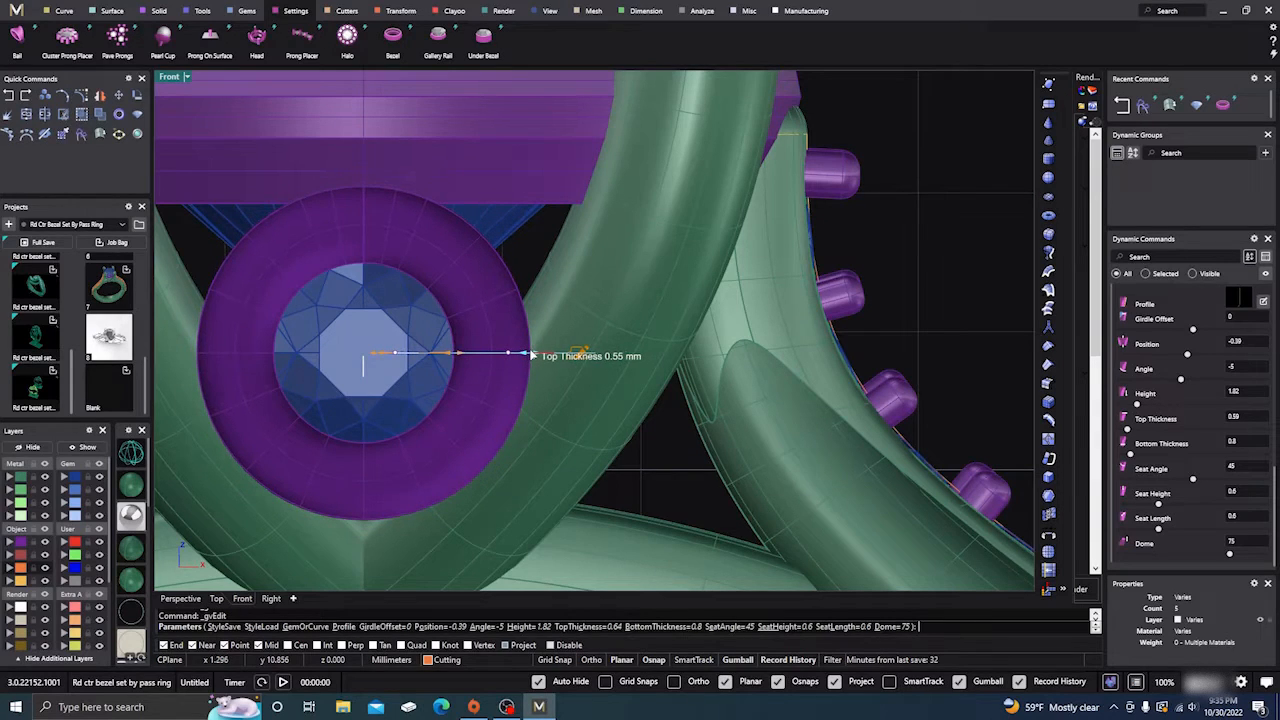
scroll(560, 380, "down", 5)
scroll(598, 443, "up", 2)
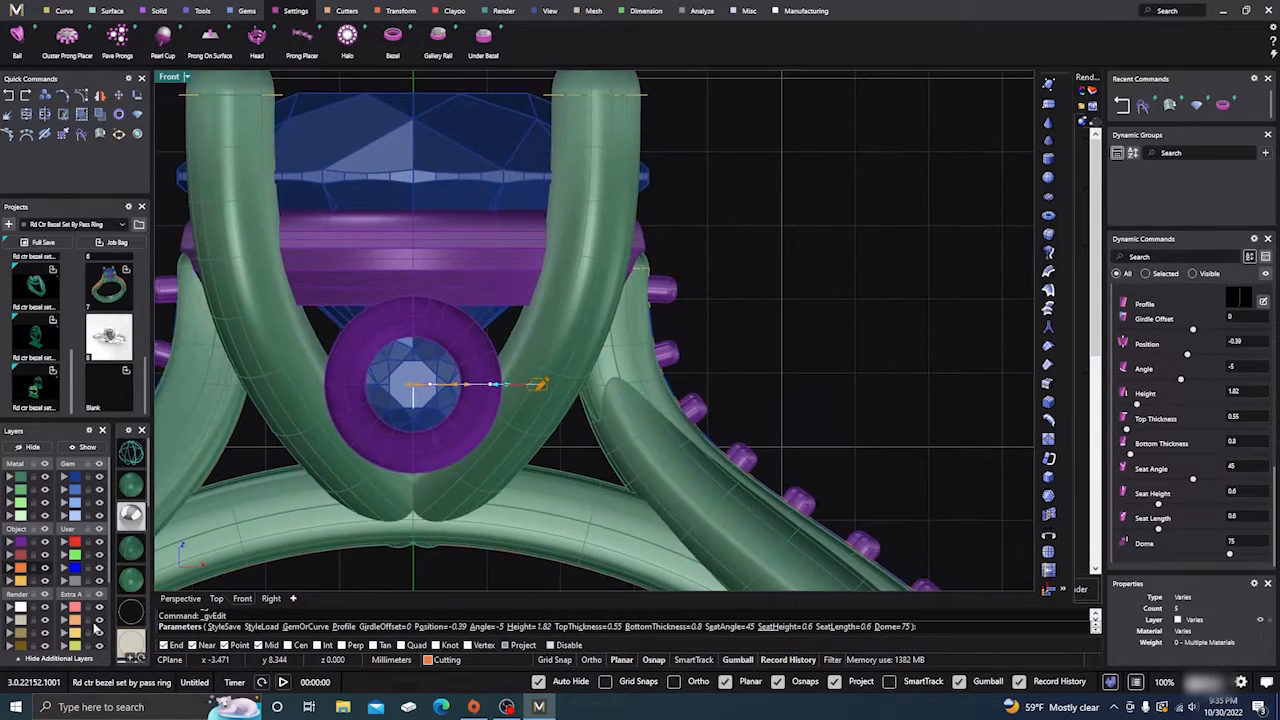
Set the side gem bezel's angle to -10 in the Perspective view and accept the bezel edit
left_click(195, 600)
right_click_drag(480, 509, 626, 468)
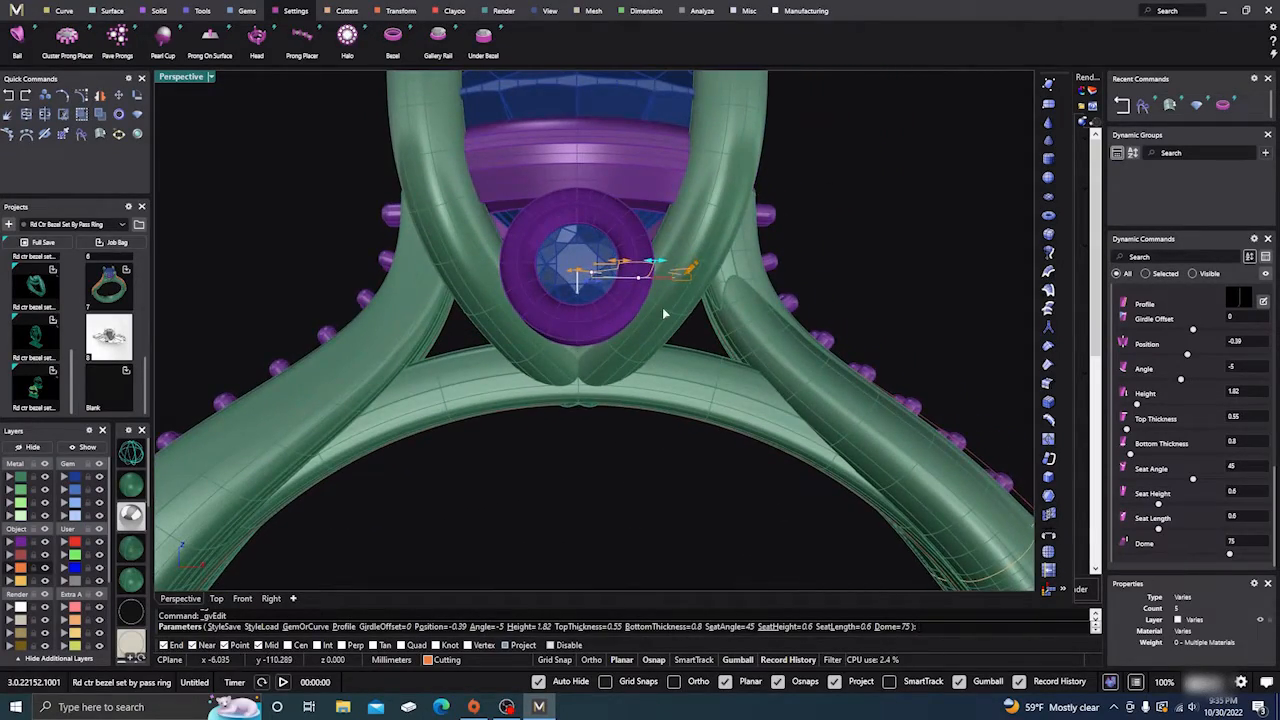
right_click_drag(663, 313, 656, 345)
scroll(653, 283, "up", 5)
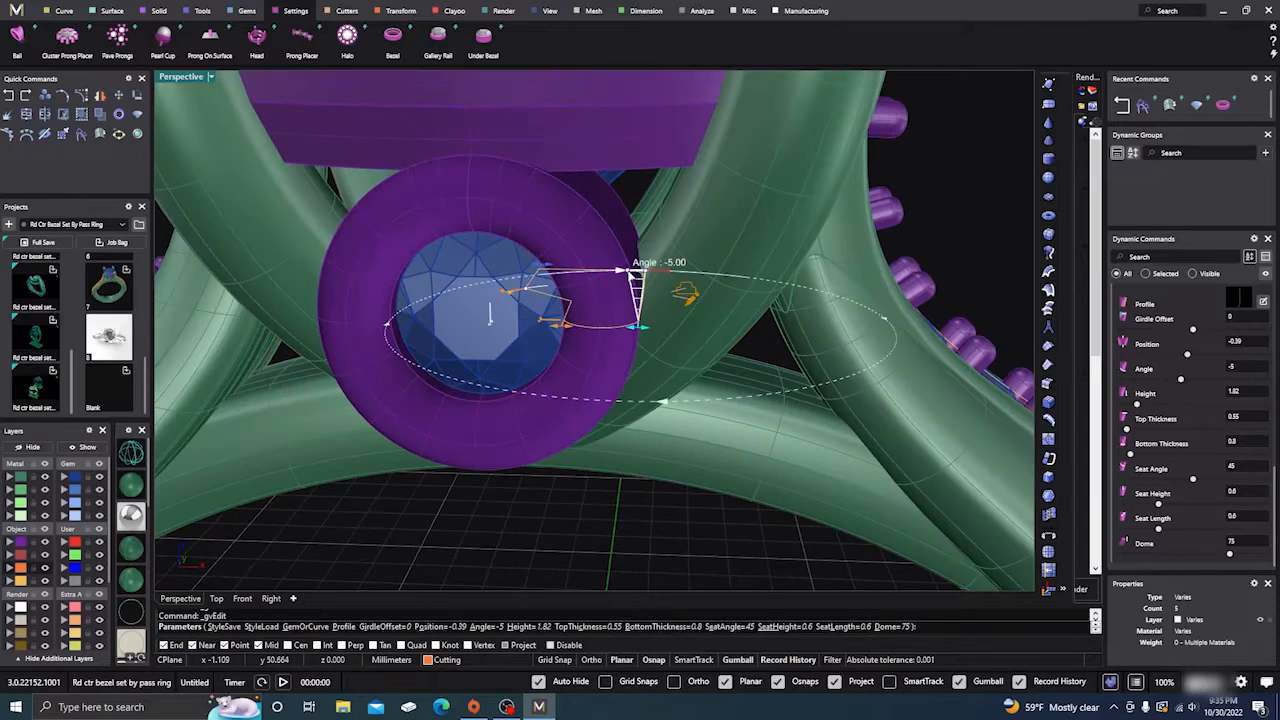
left_click_drag(632, 269, 609, 273)
right_click_drag(680, 449, 540, 417)
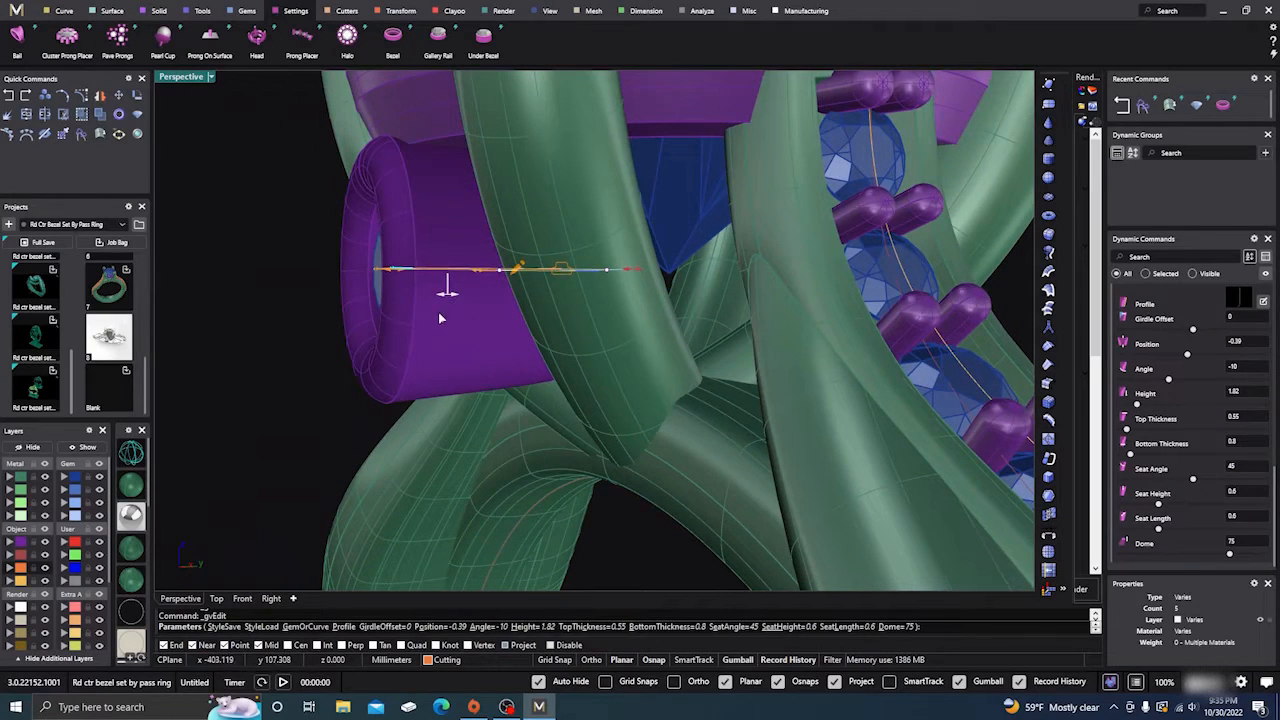
right_click(314, 334)
Edit the small side gem and shift it slightly deeper along its axis into the bezel
right_click_drag(314, 334, 326, 346)
left_click(389, 271)
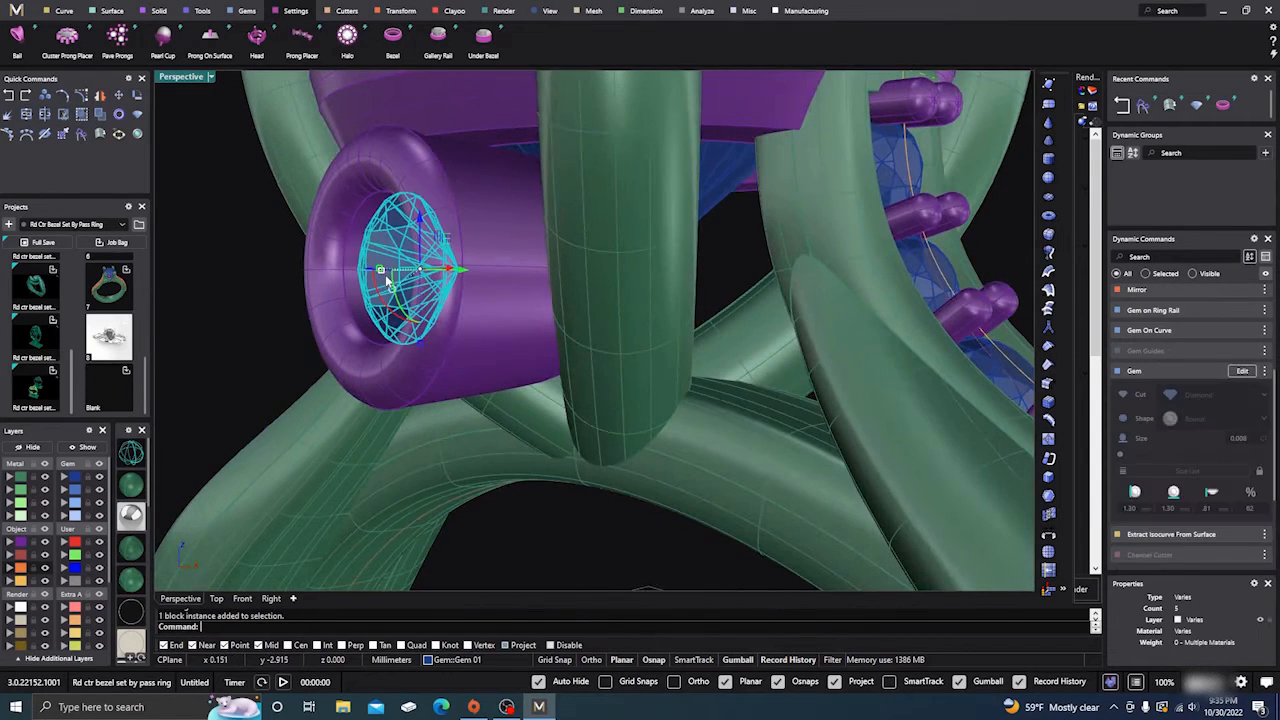
left_click(1242, 371)
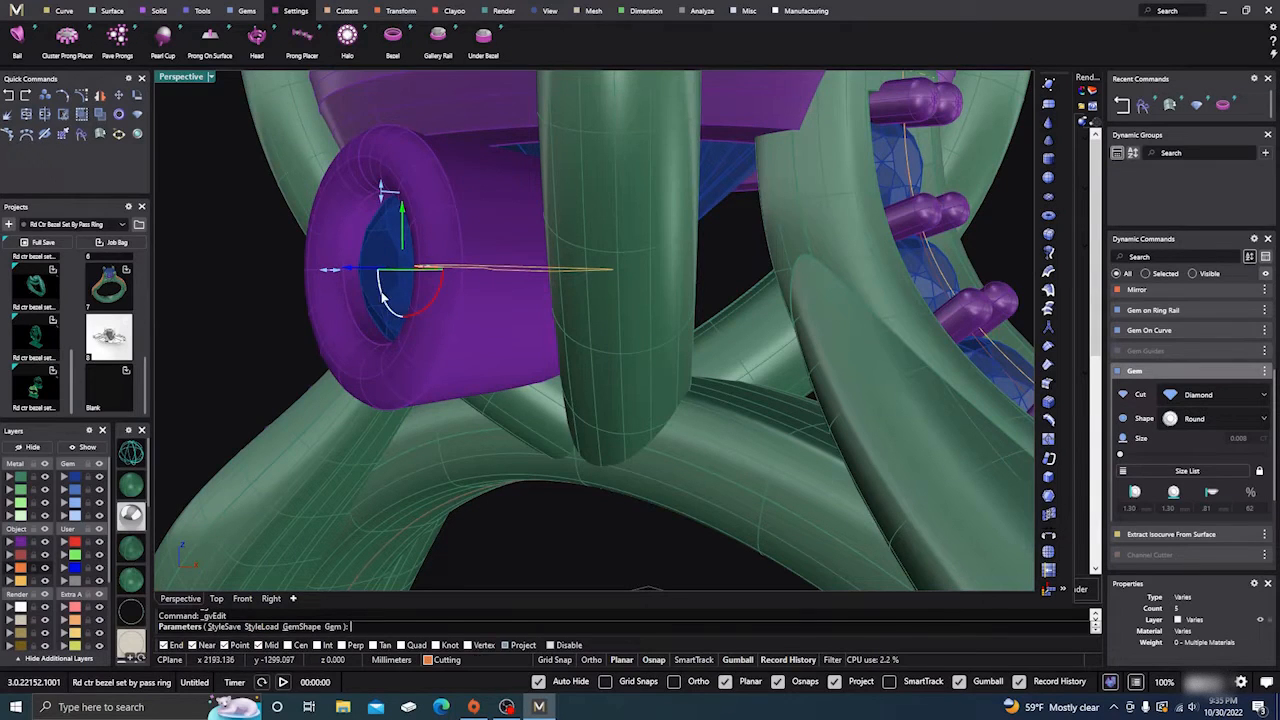
right_click_drag(380, 286, 404, 347)
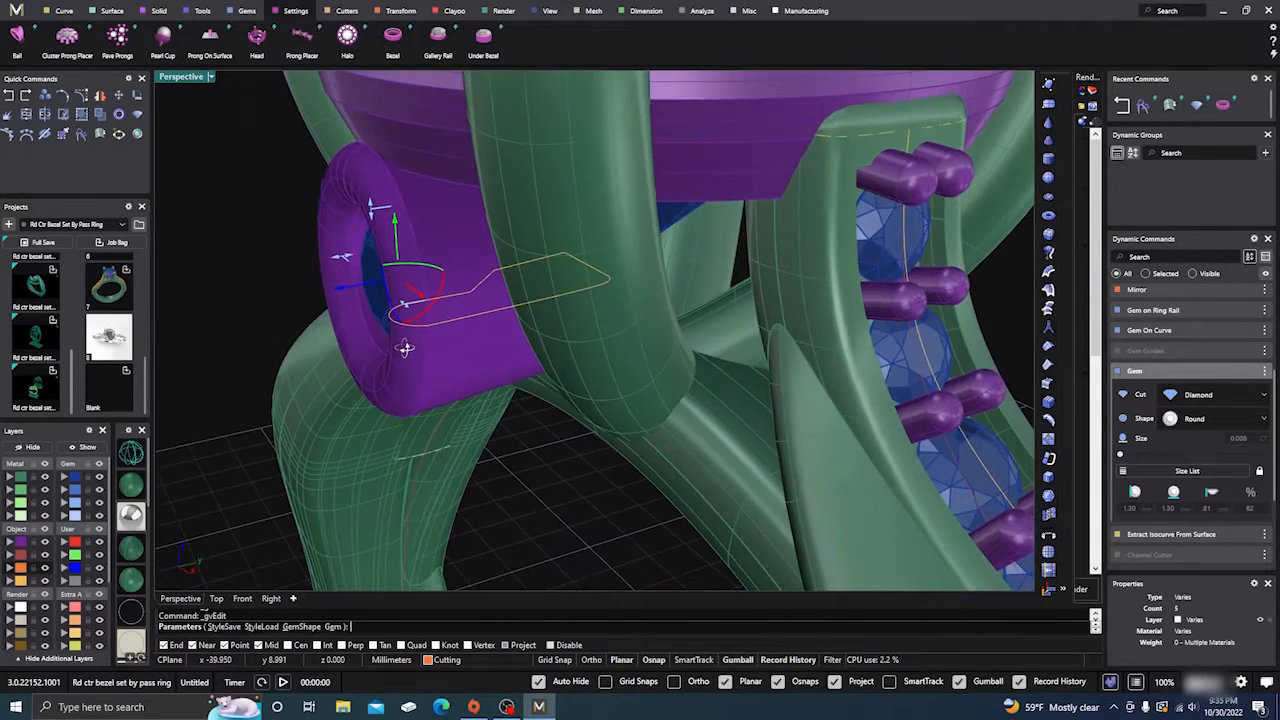
mouse_move(343, 291)
left_mouse_down()
mouse_move(370, 292)
mouse_move(345, 291)
left_mouse_up()
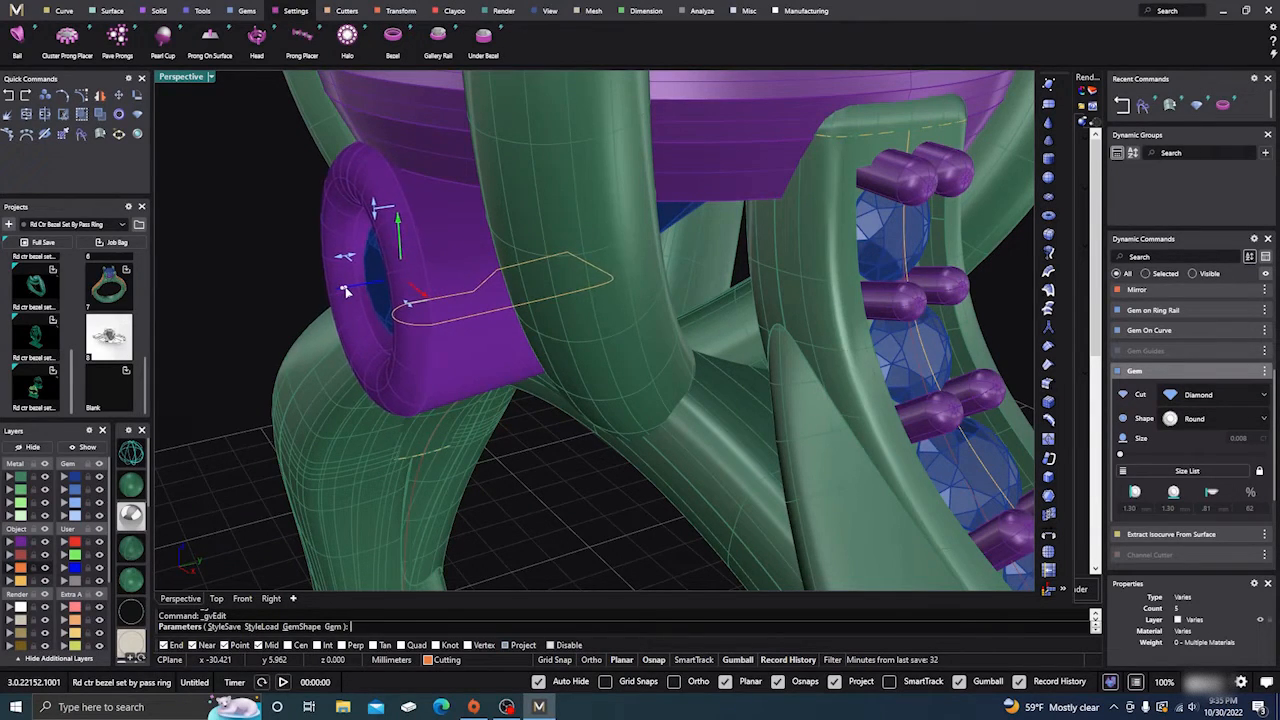
right_click_drag(462, 428, 619, 488)
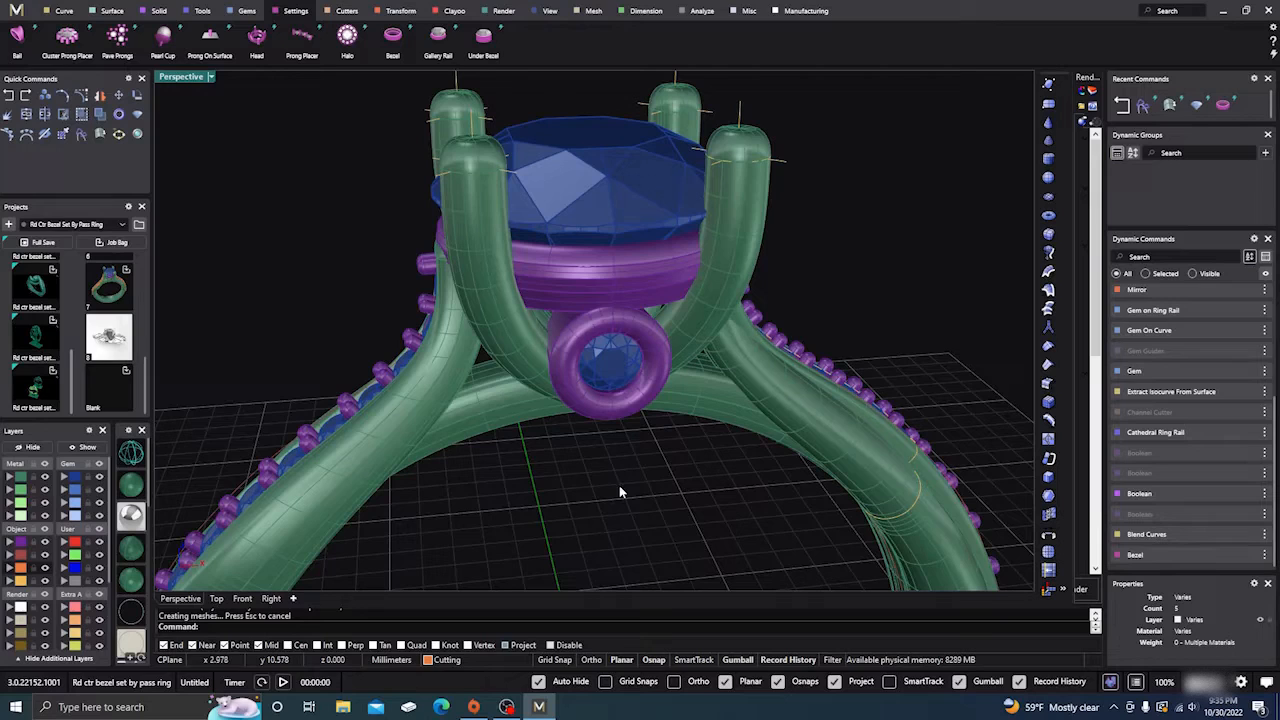
Mirror the small side gem and its bezel to the opposite side of the head with only X Mirror on
left_click(603, 383)
left_click(581, 339, "shift")
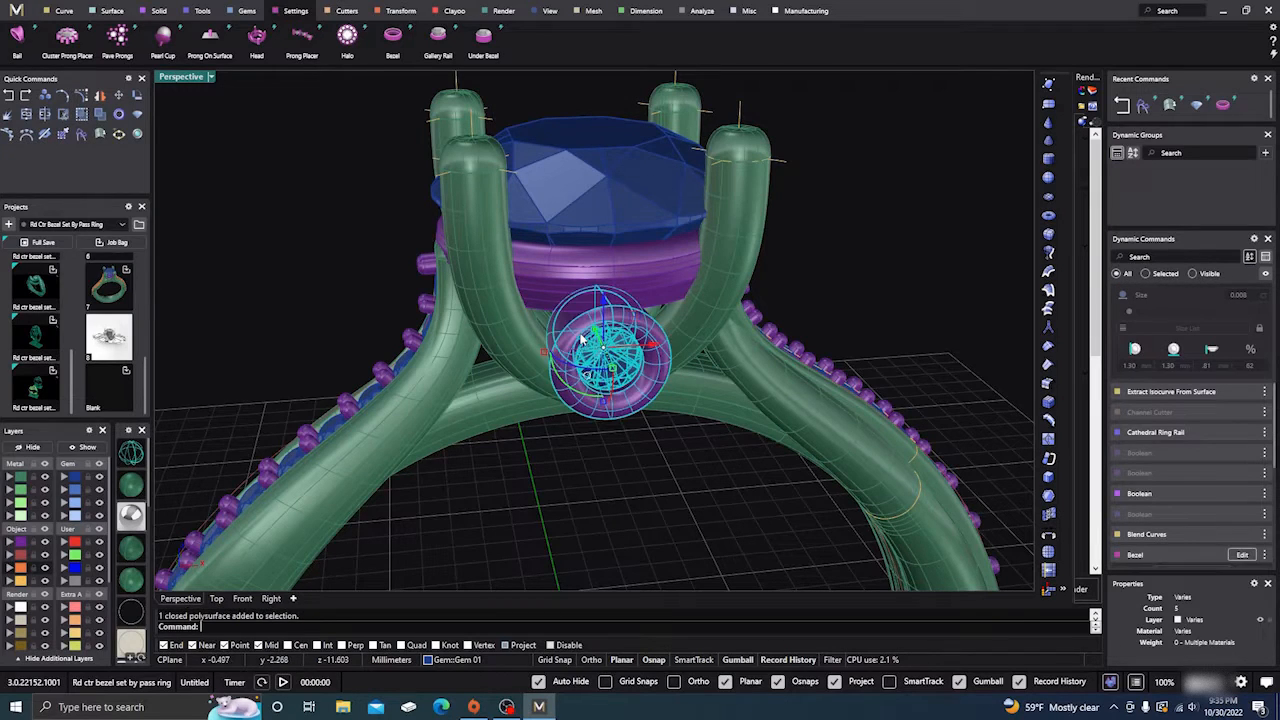
left_click(400, 10)
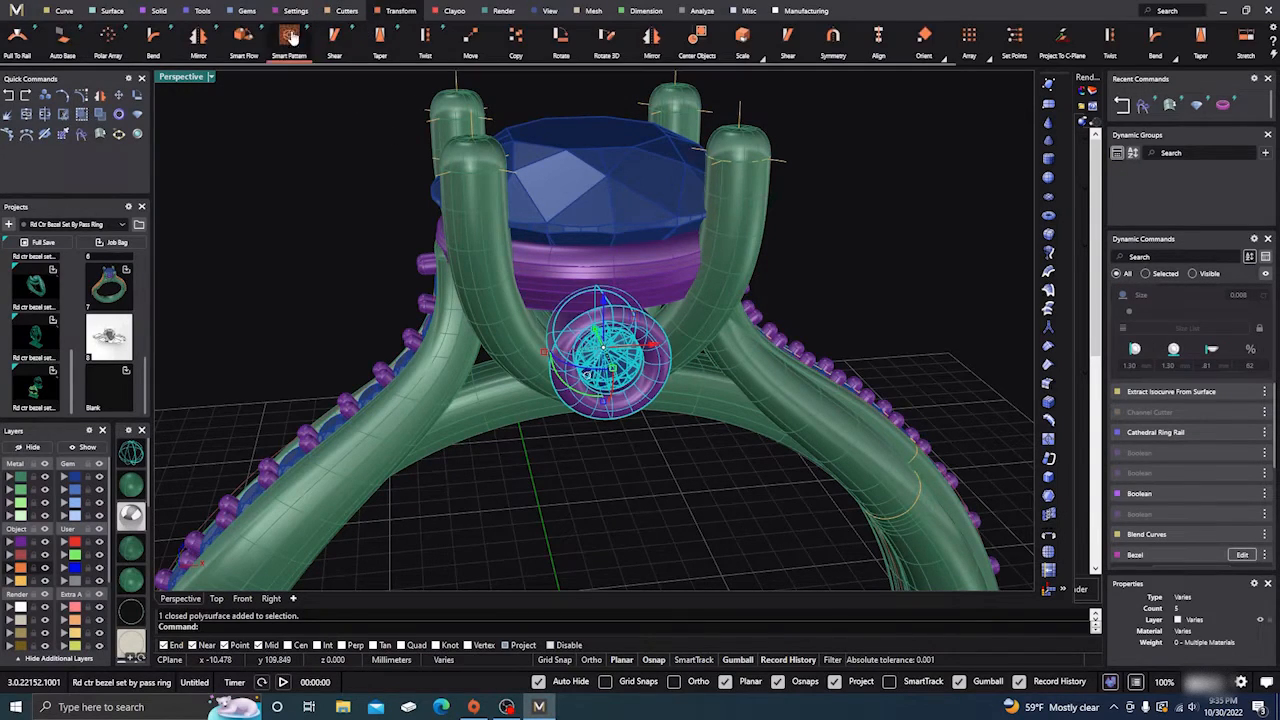
left_click(198, 40)
right_click_drag(666, 452, 457, 453)
scroll(1161, 491, "down", 3)
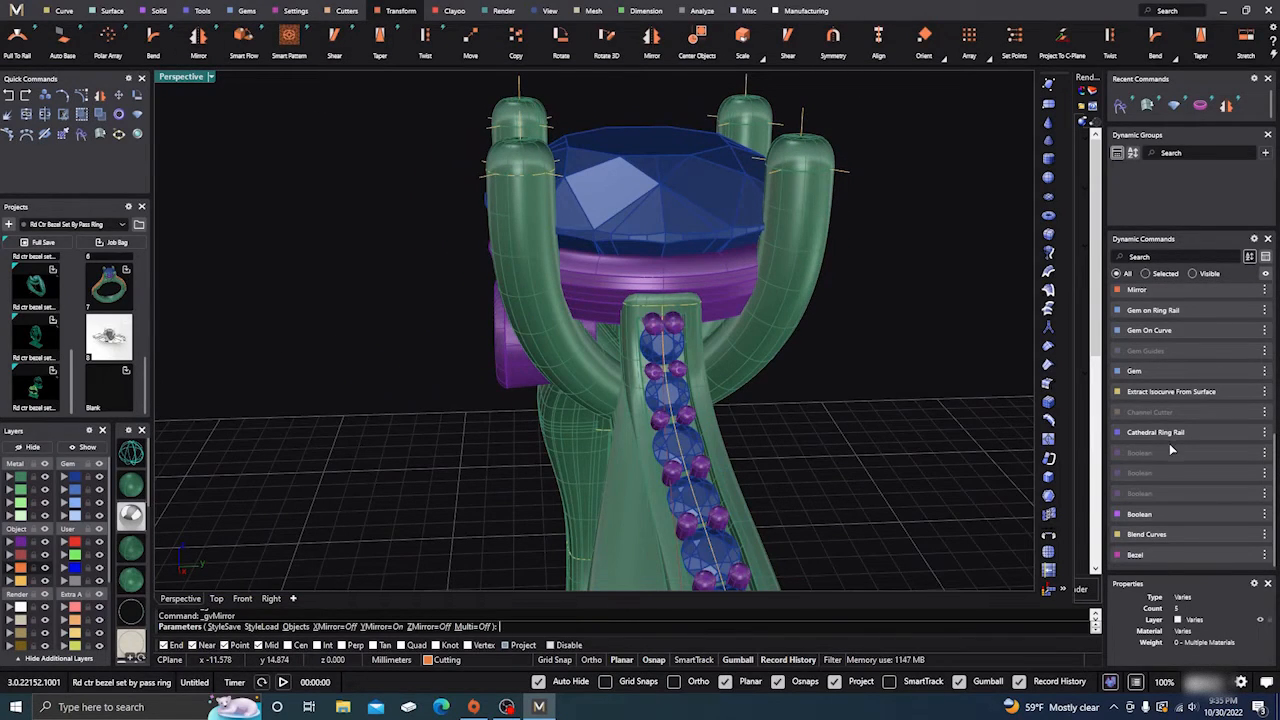
left_click(1259, 385)
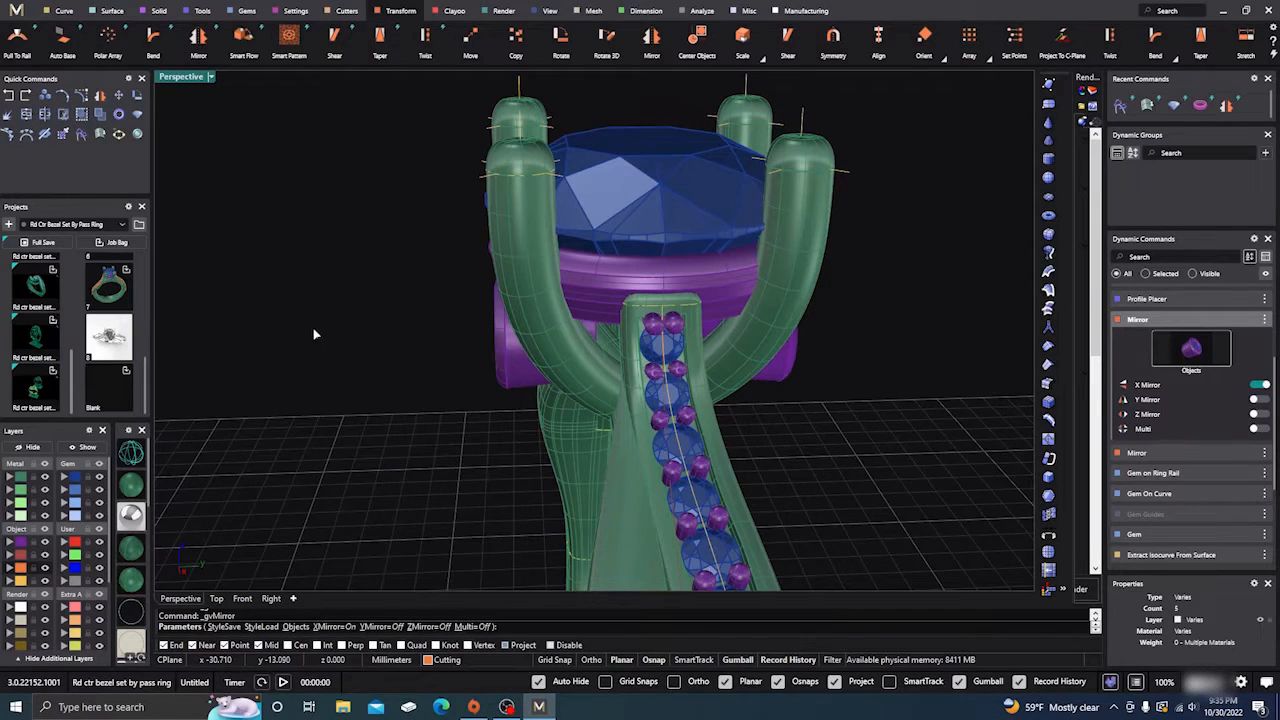
scroll(318, 336, "down", 5)
right_click_drag(326, 345, 434, 368)
right_click(434, 366)
Show the whole ring in the rendered display and examine the head with its bezel-set side gem
scroll(529, 345, "down", 7)
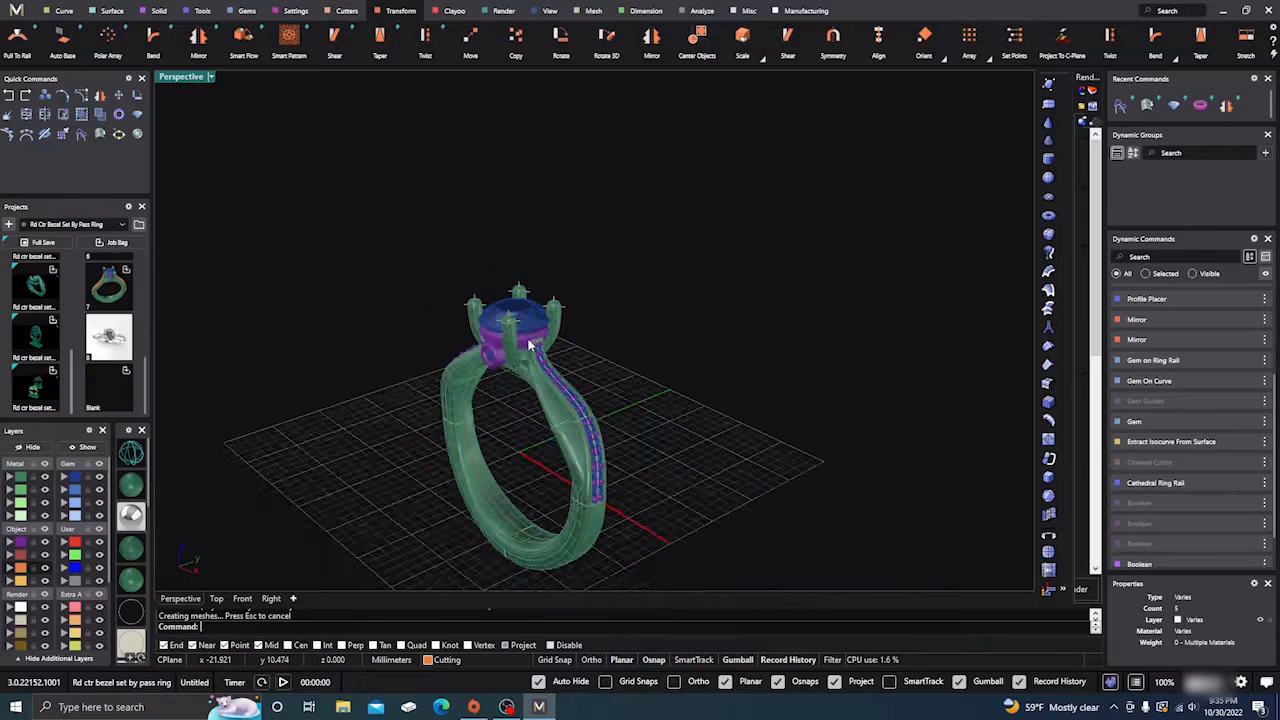
right_click_drag(530, 345, 573, 371)
left_click(131, 514)
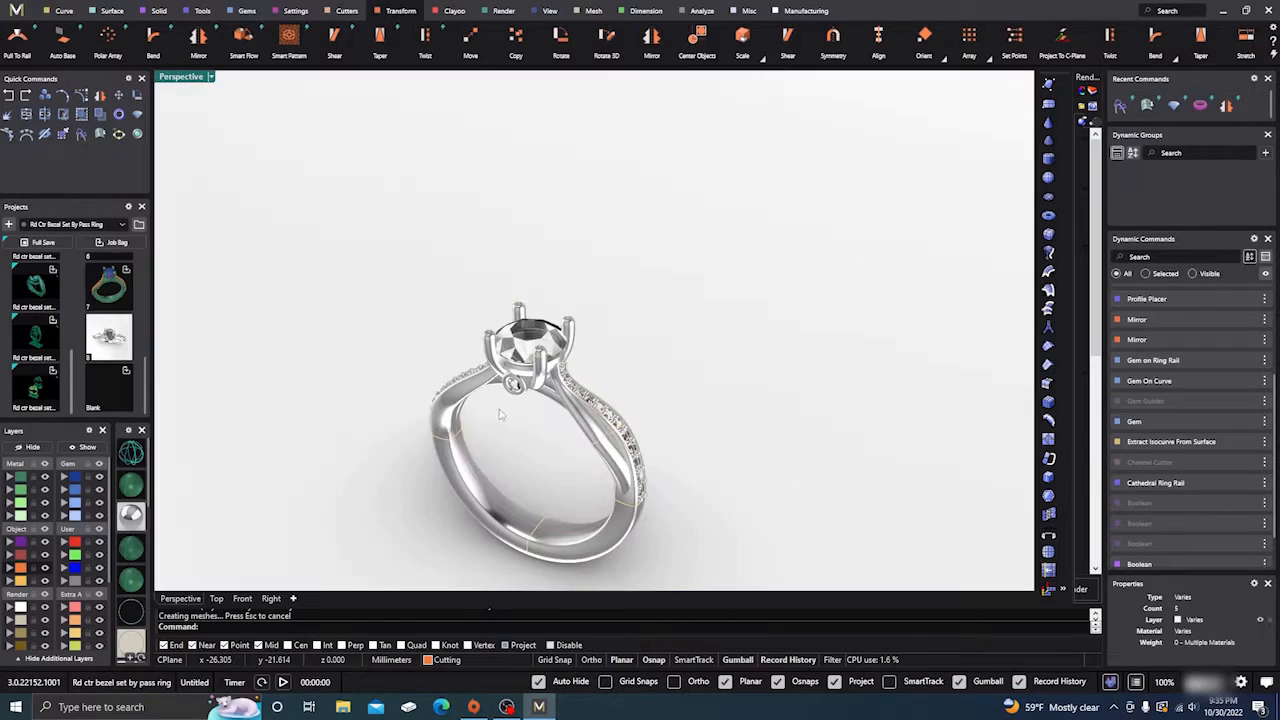
mouse_move(559, 429)
right_mouse_down()
mouse_move(629, 355)
mouse_move(671, 366)
mouse_move(625, 388)
mouse_move(612, 348)
mouse_move(700, 316)
mouse_move(865, 401)
mouse_move(883, 357)
mouse_move(843, 349)
mouse_move(664, 410)
mouse_move(391, 400)
mouse_move(592, 404)
mouse_move(577, 351)
right_mouse_up()
scroll(625, 388, "up", 8)
scroll(631, 364, "down", 5)
scroll(580, 363, "up", 5)
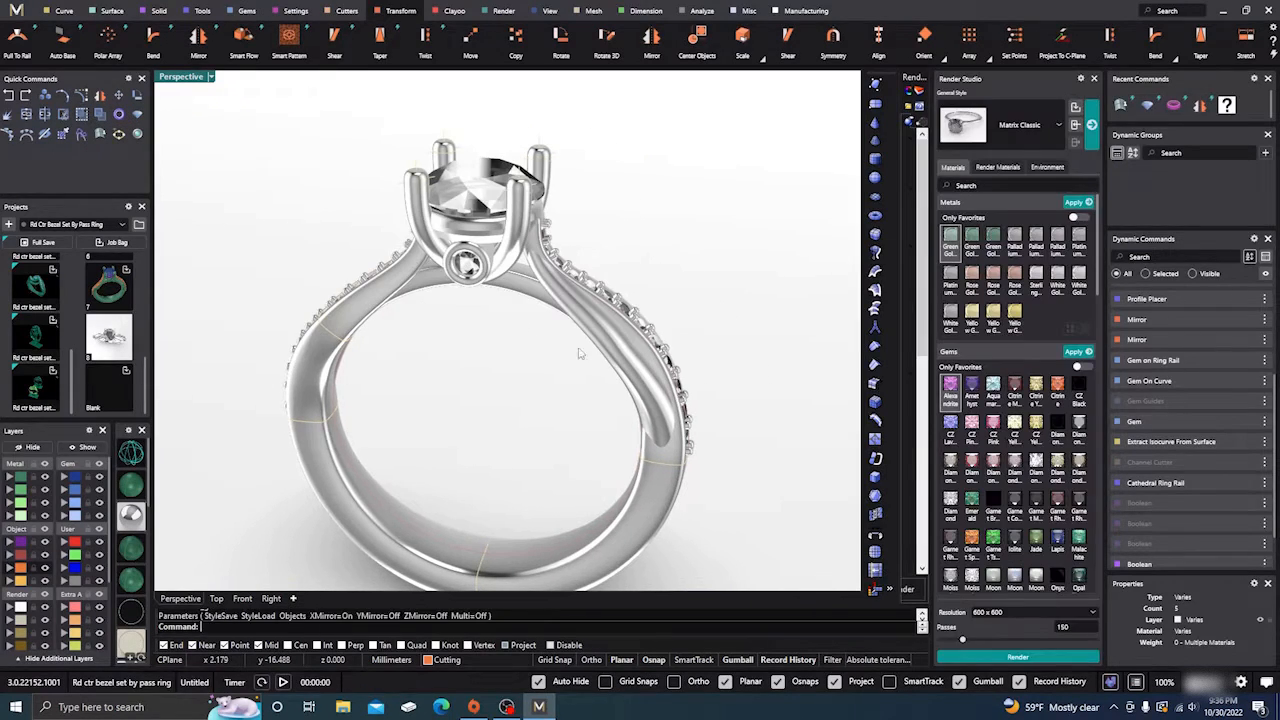
Choose the Ruby gem material and try to select the small bezel-set gem in the rendered display
scroll(950, 478, "down", 3)
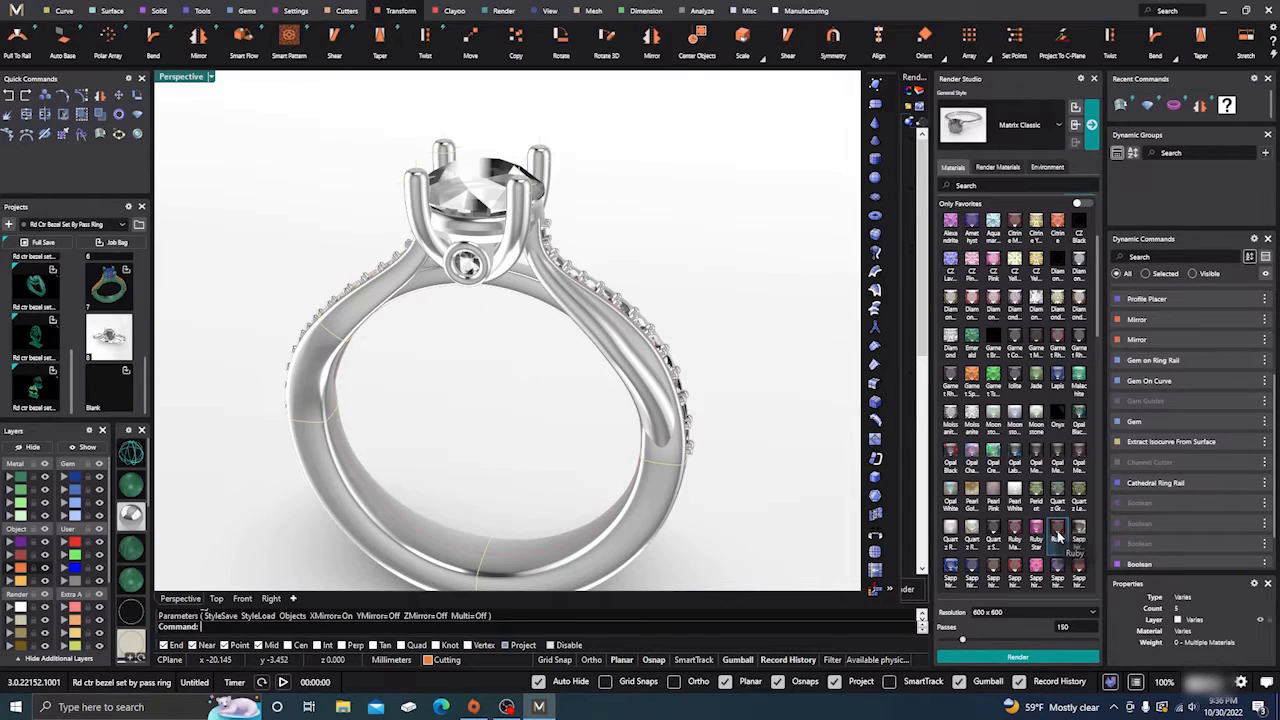
left_click(479, 281)
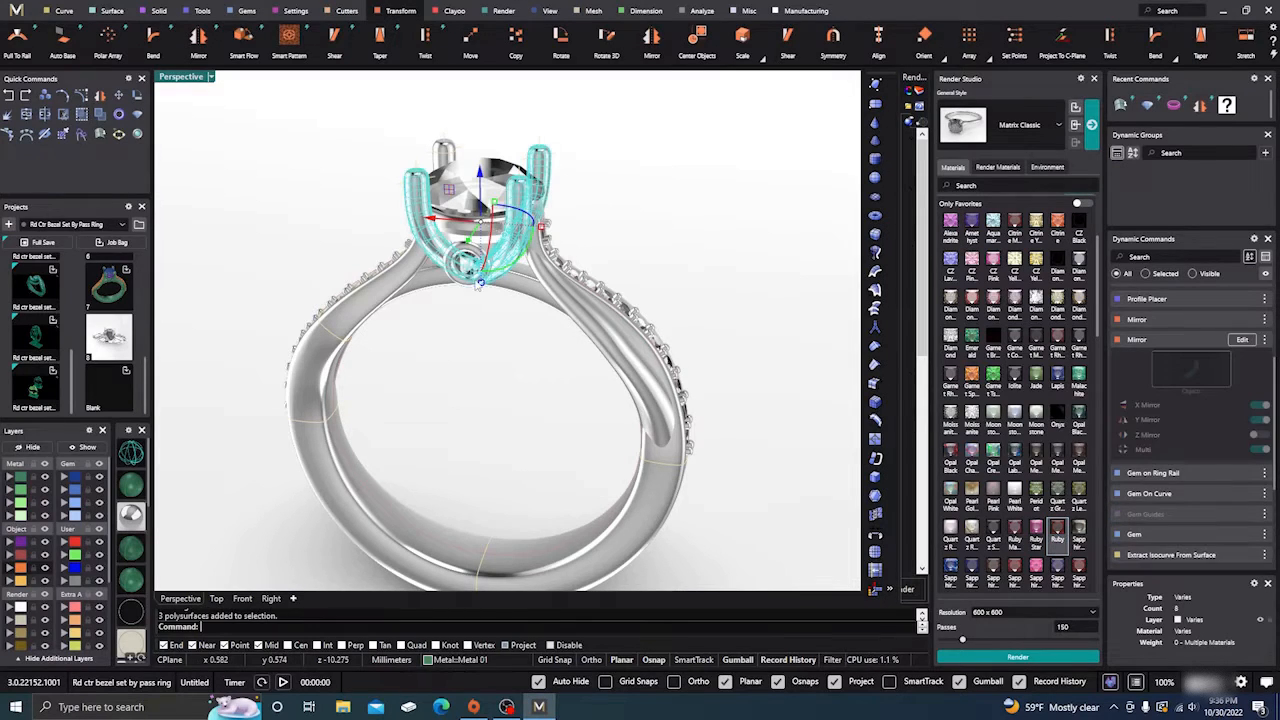
key("Escape")
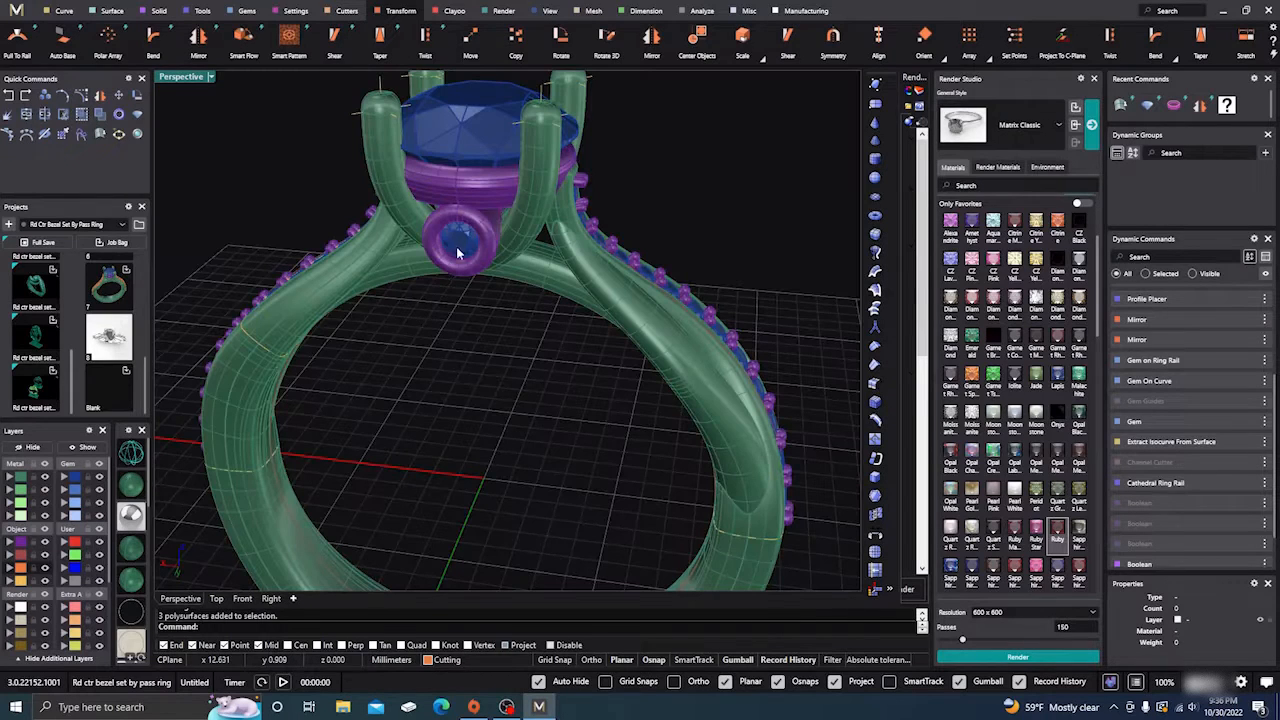
Ungroup the small gem and its bezel beneath the head so that the gem can be selected on its own
left_click(457, 253)
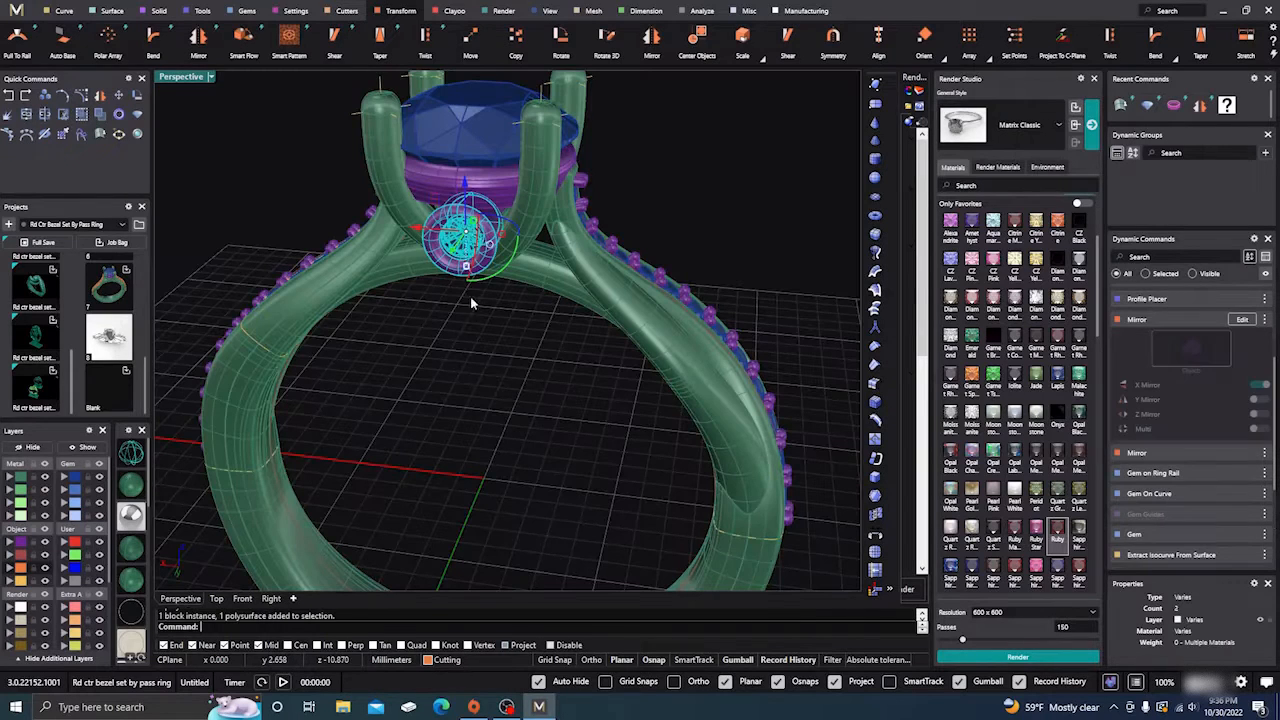
scroll(544, 430, "down", 2)
left_click(474, 386)
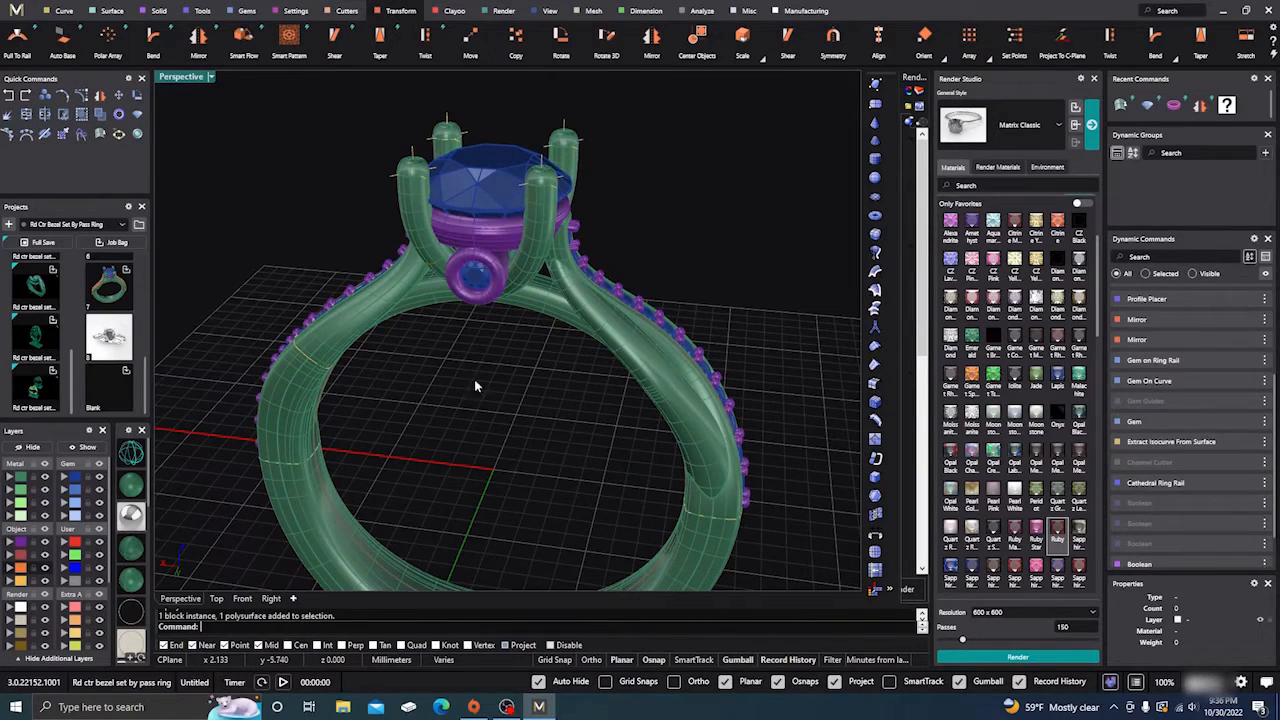
left_click(478, 285)
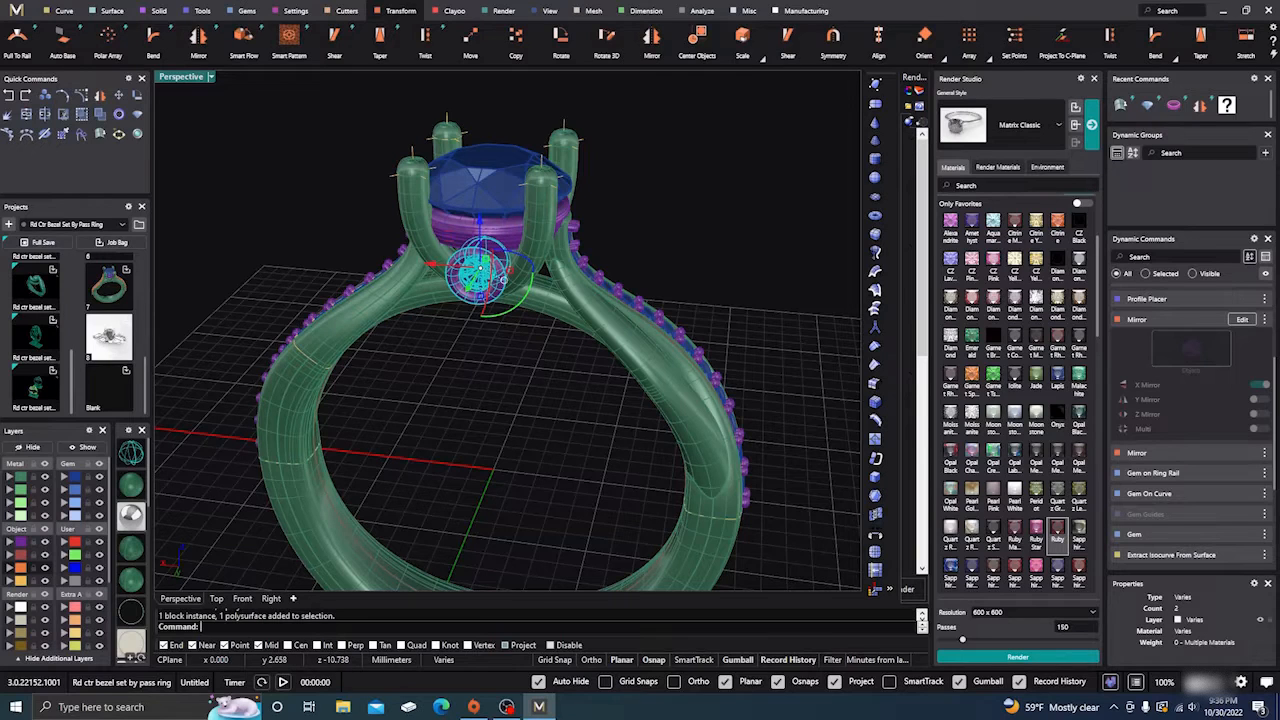
left_click(473, 362)
scroll(472, 288, "up", 5)
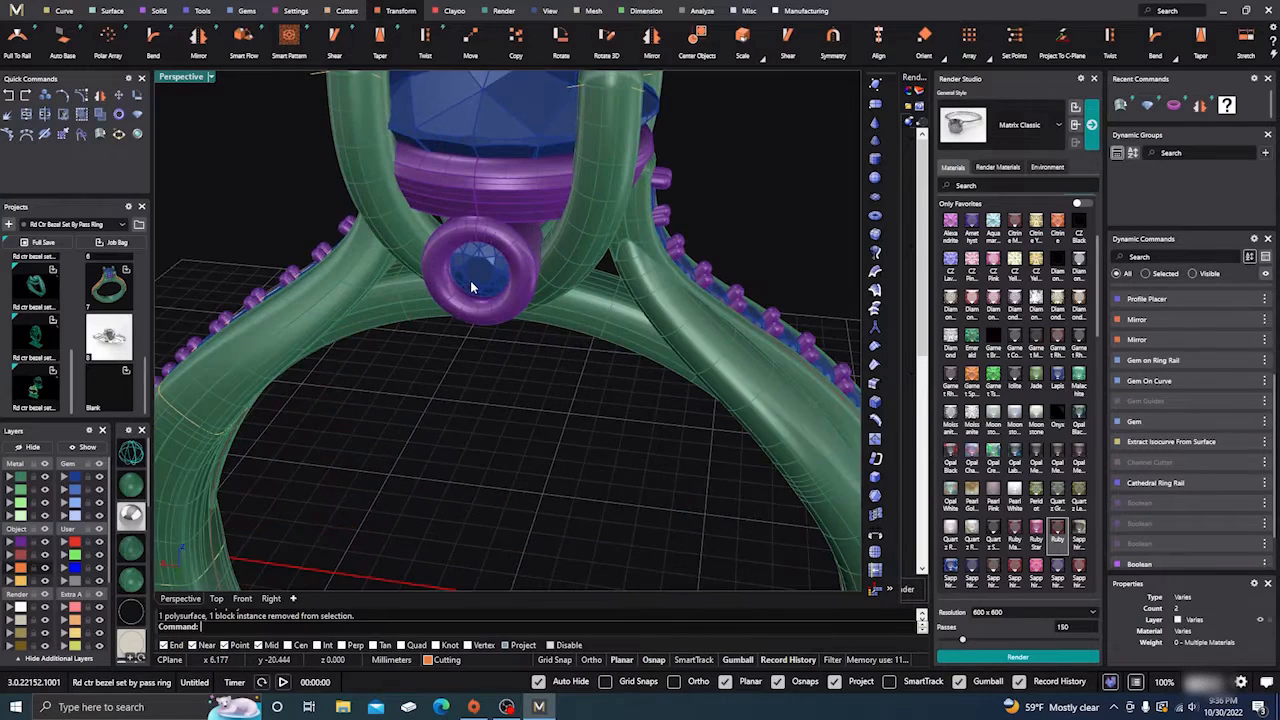
left_click(474, 288)
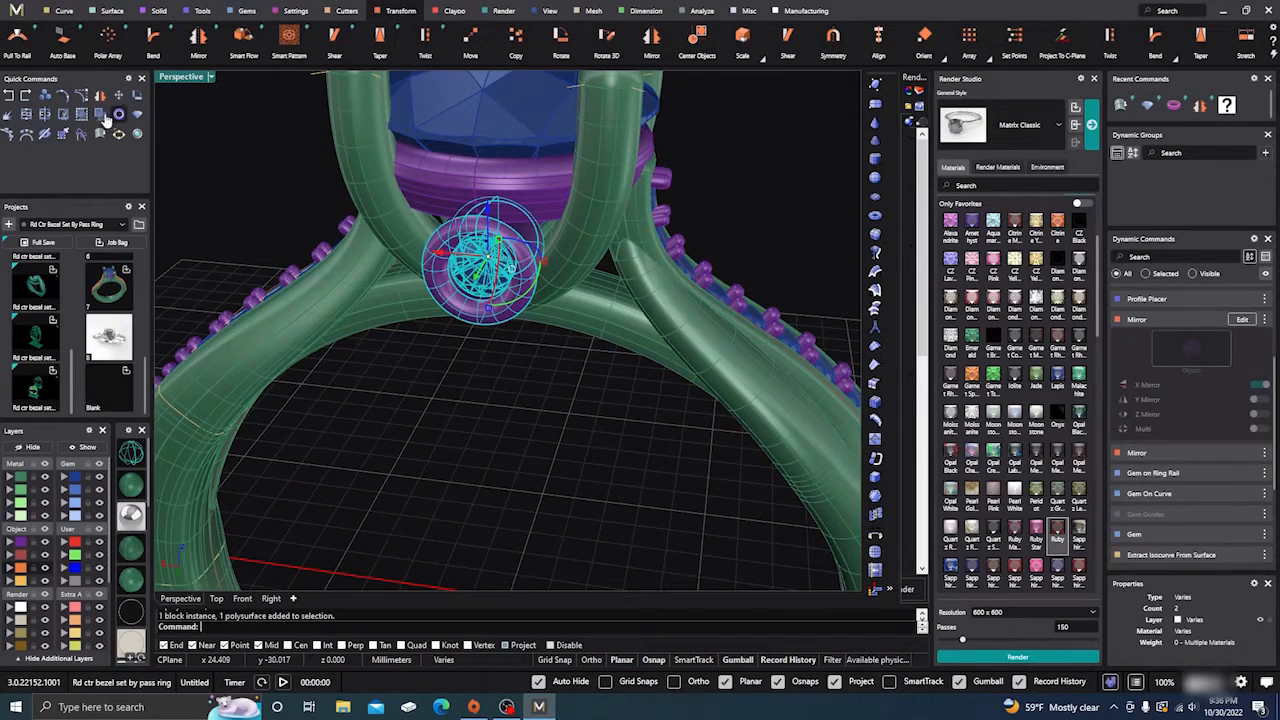
left_click(395, 412)
Select only the two small bezel-set gems on opposite sides of the head and apply the Ruby material to them
left_click(474, 275)
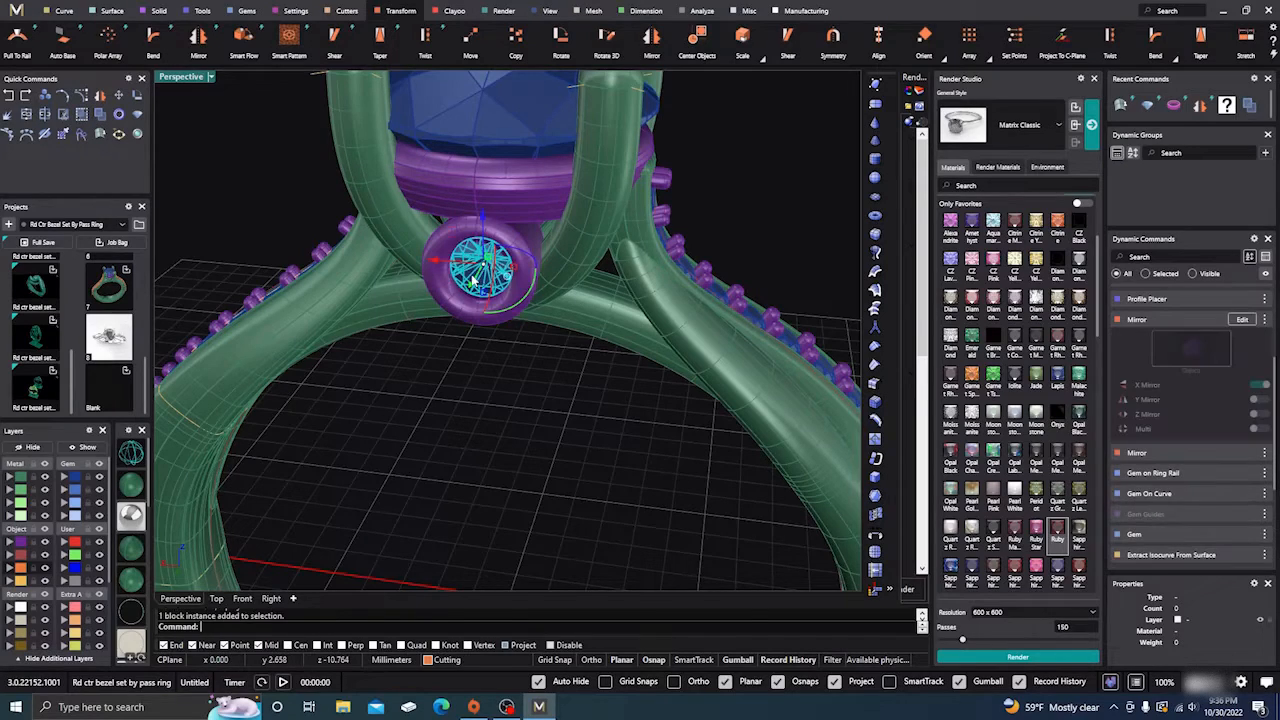
scroll(519, 396, "down", 5)
right_click_drag(519, 398, 310, 400)
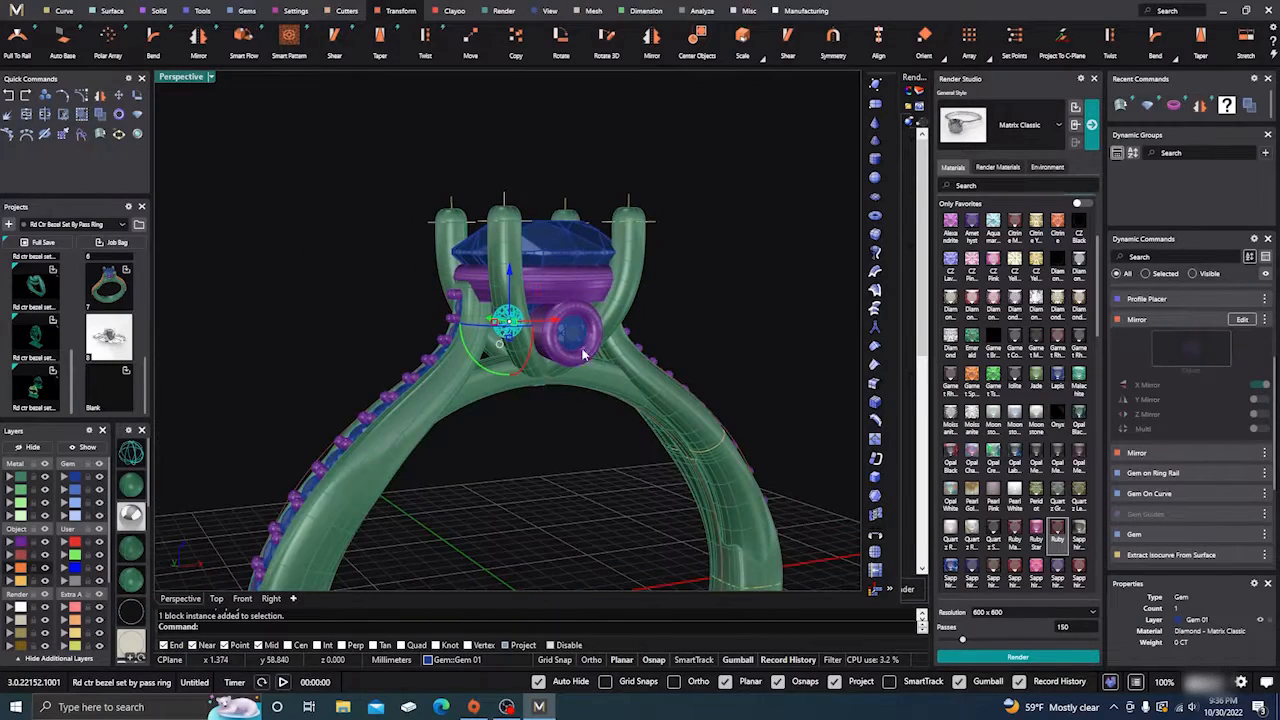
left_click(576, 337, "shift")
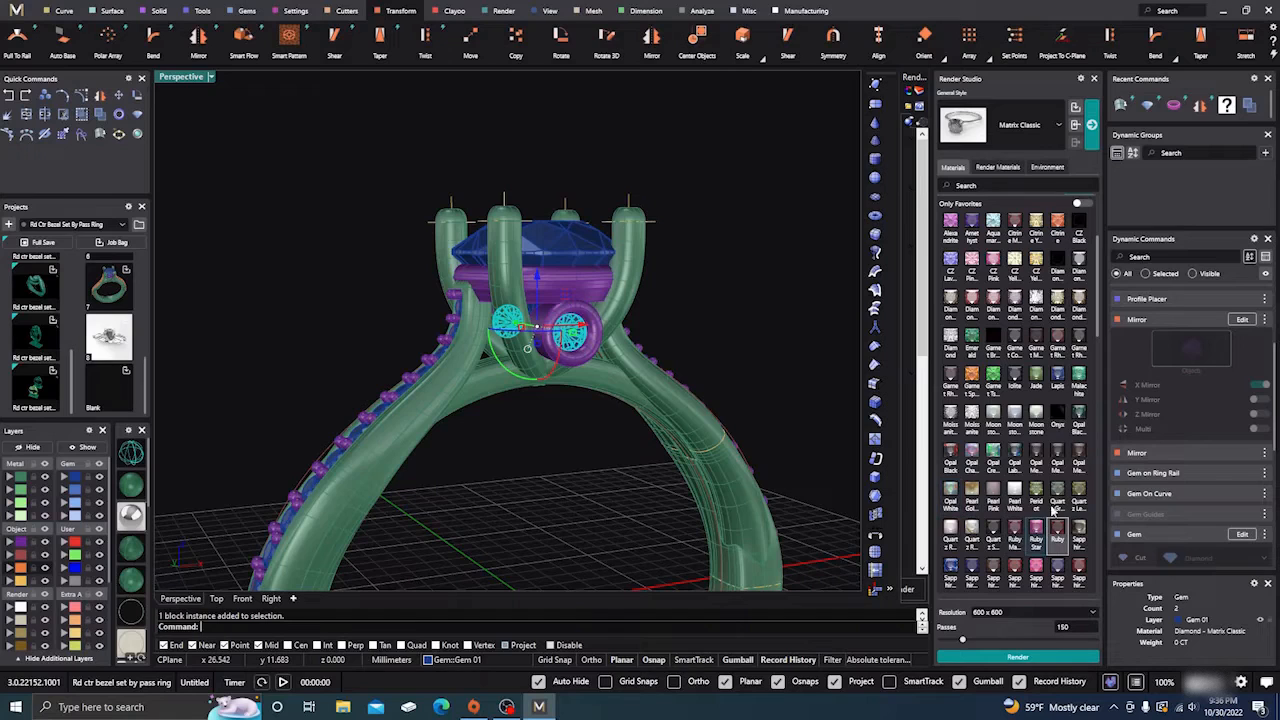
scroll(1068, 290, "up", 1)
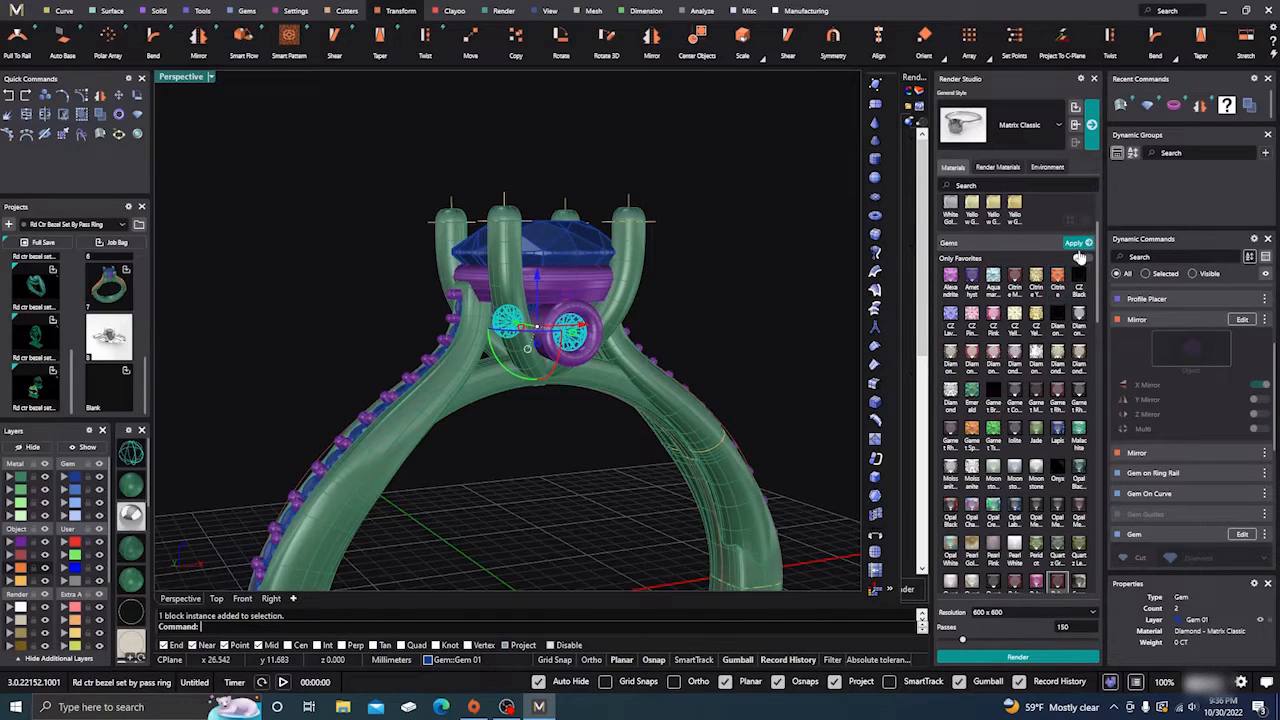
left_click(1074, 244)
Switch to the rendered display and examine the ruby bezel-set gems and the whole ring from several angles
scroll(362, 338, "down", 4)
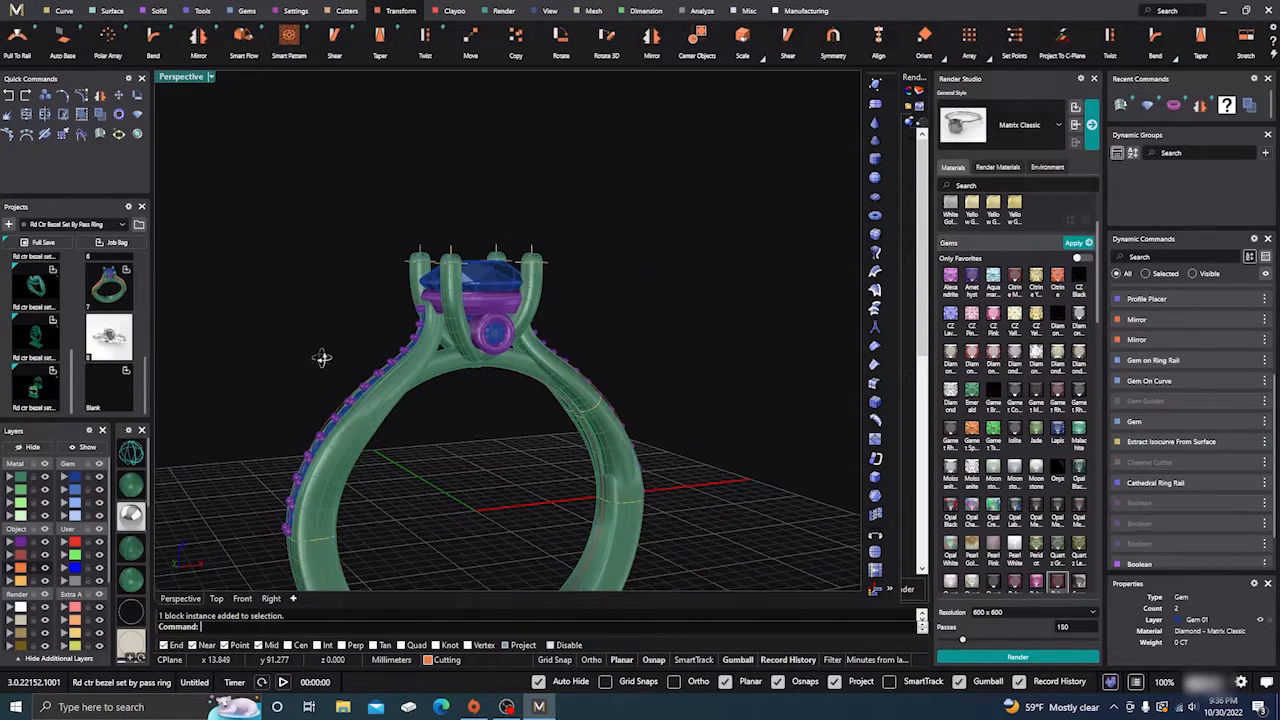
right_click_drag(320, 357, 428, 374)
left_click(133, 517)
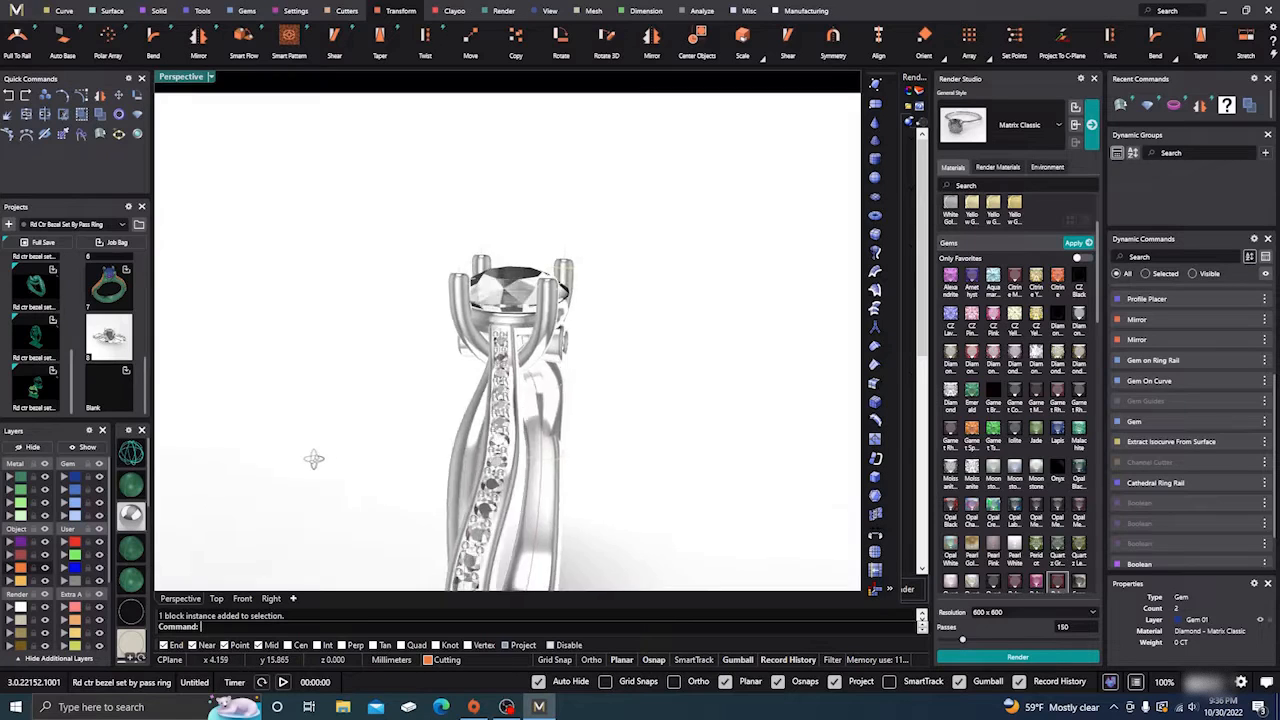
mouse_move(314, 457)
right_mouse_down()
mouse_move(517, 449)
mouse_move(594, 400)
mouse_move(585, 383)
mouse_move(560, 400)
mouse_move(530, 383)
mouse_move(556, 389)
mouse_move(526, 397)
mouse_move(448, 361)
mouse_move(632, 383)
mouse_move(562, 318)
right_mouse_up()
scroll(585, 362, "down", 2)
scroll(530, 383, "down", 3)
scroll(526, 397, "up", 5)
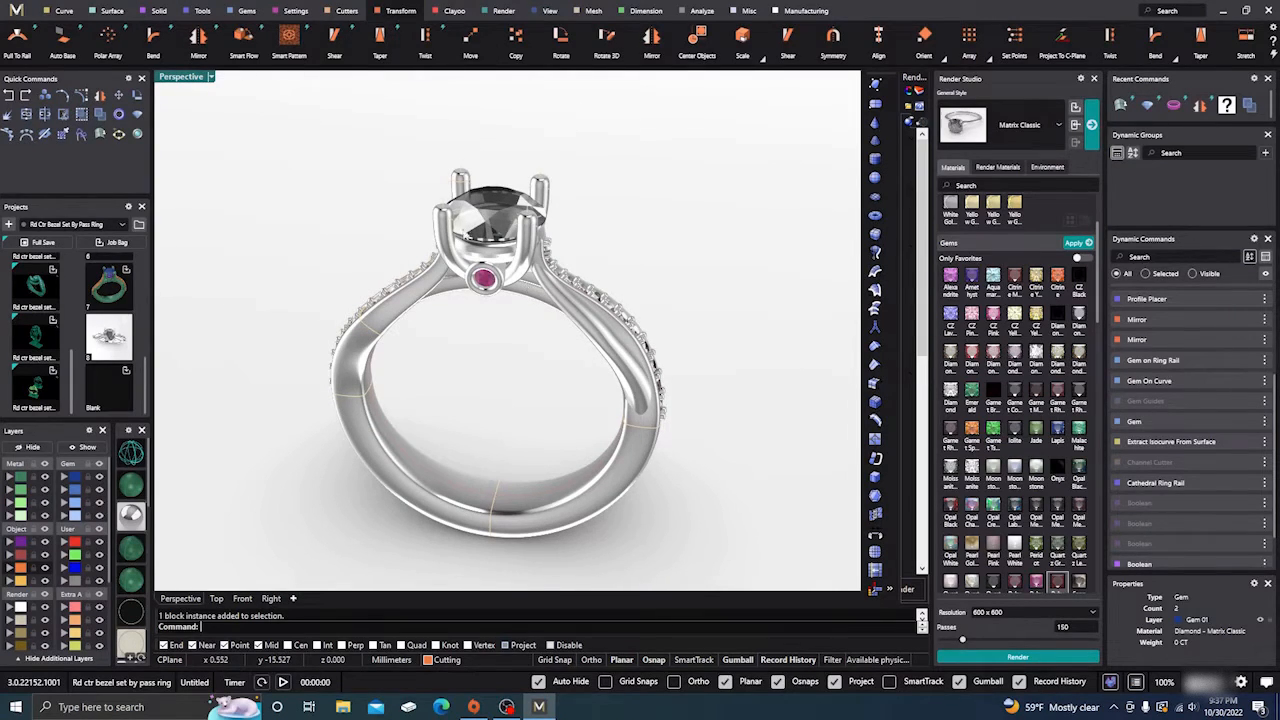
right_click_drag(499, 391, 330, 425)
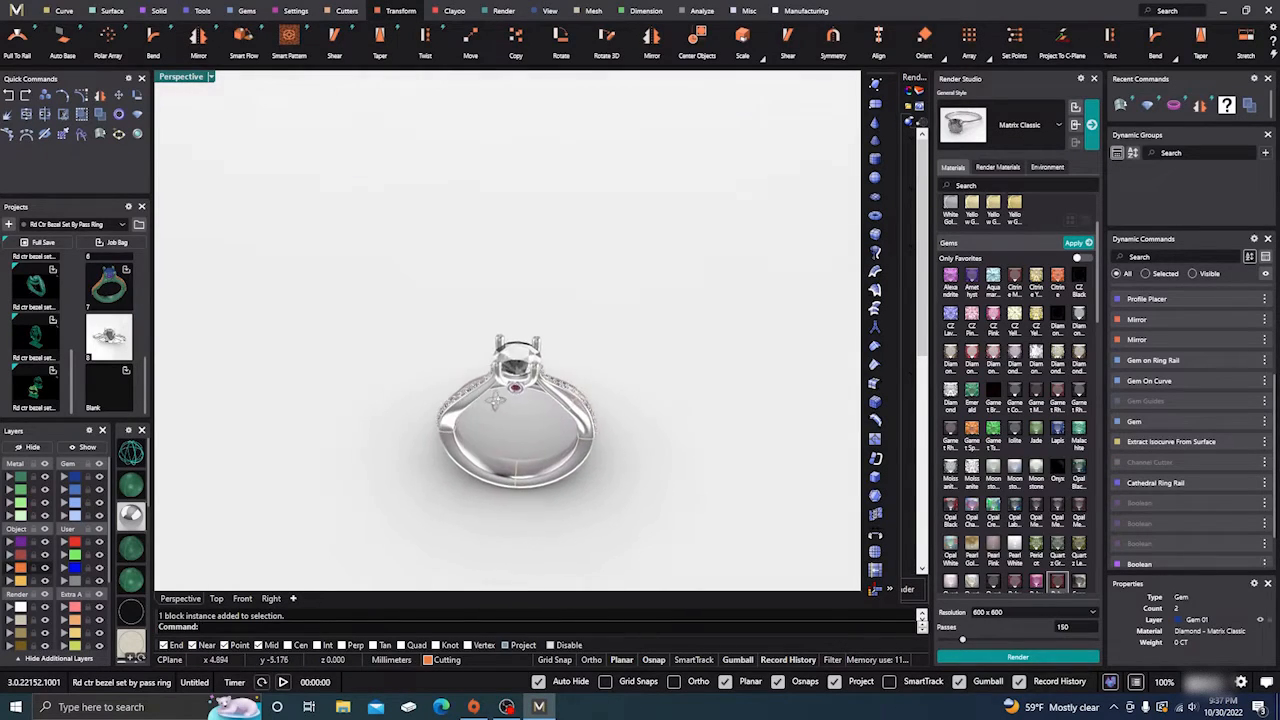
scroll(560, 346, "down", 4)
scroll(546, 419, "up", 6)
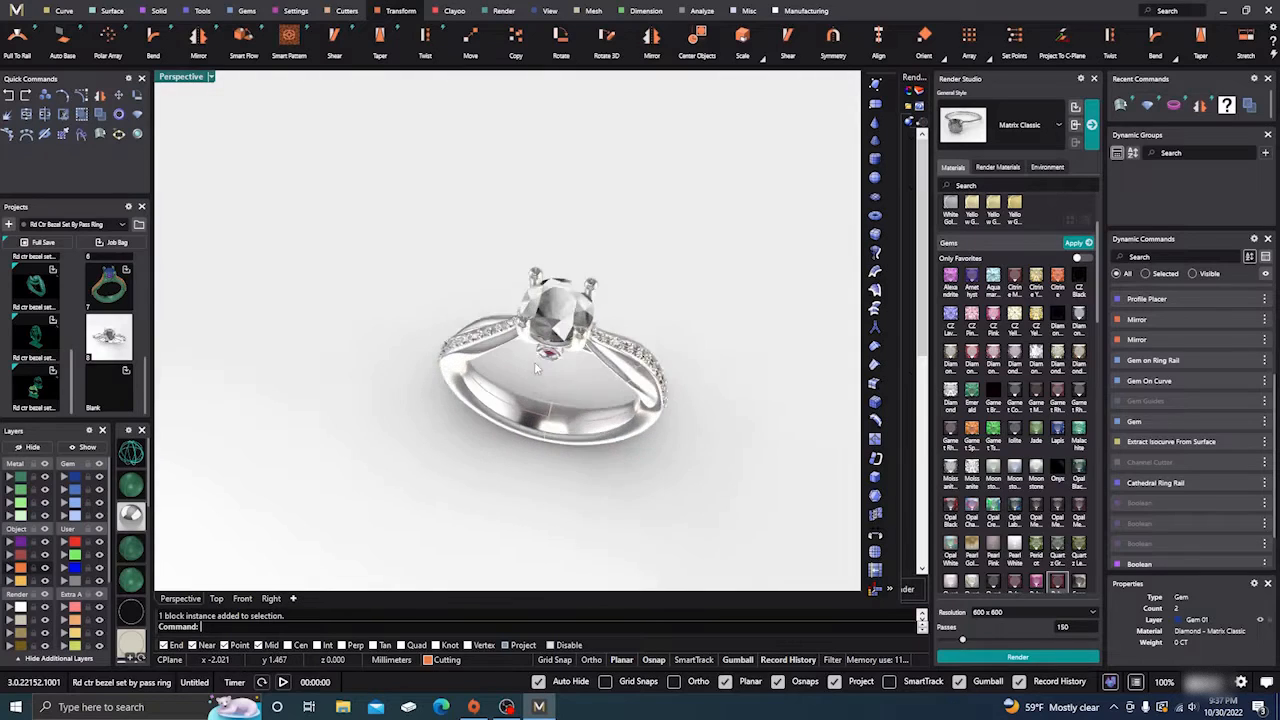